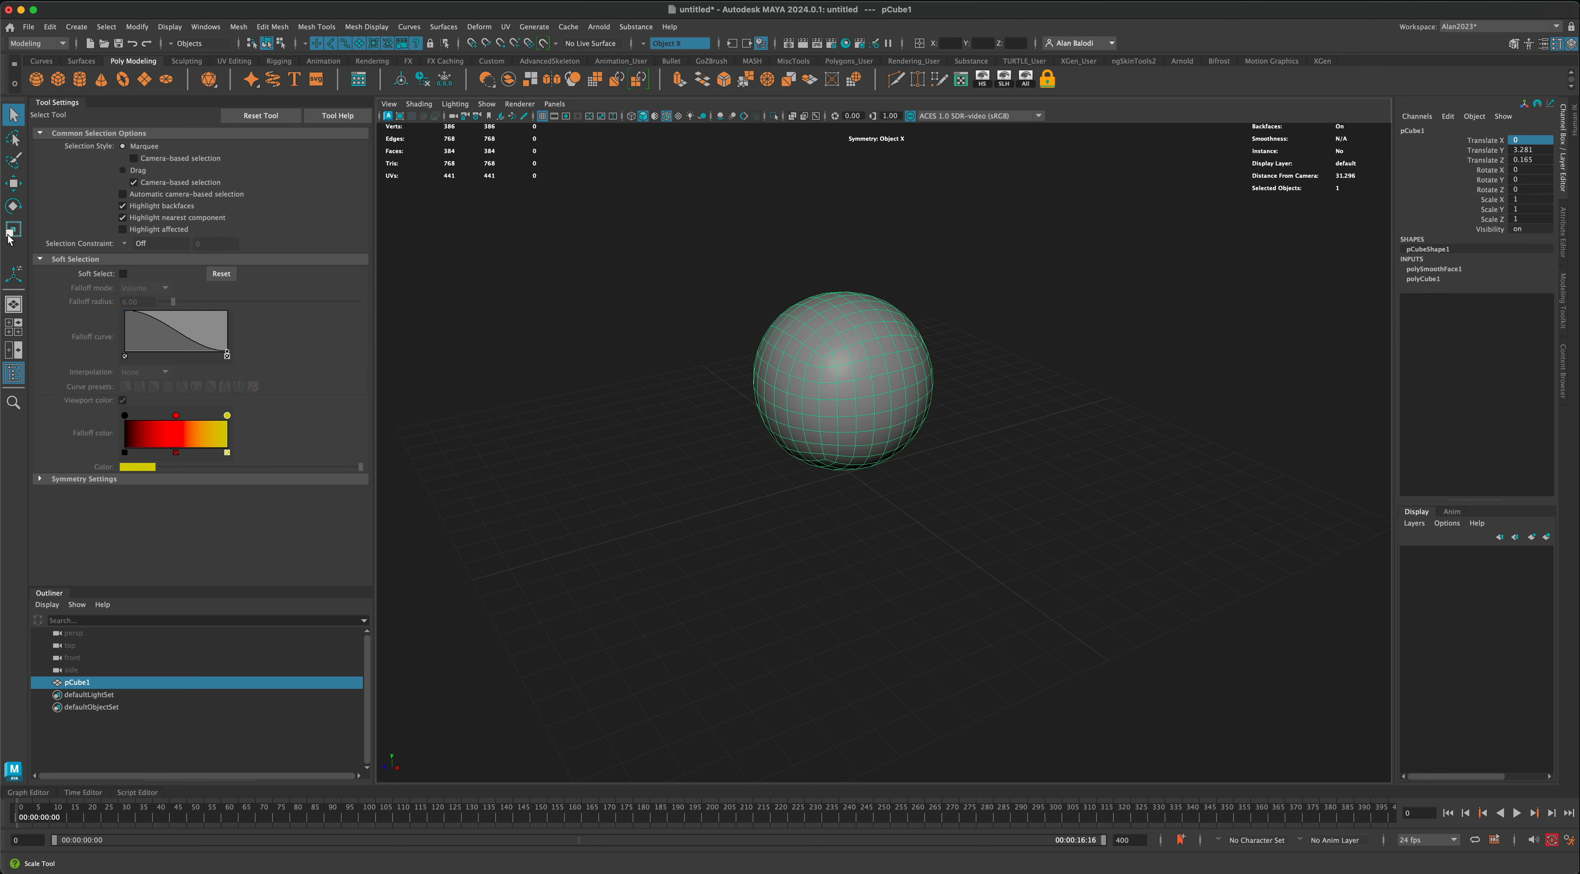
# Step: Scale the sphere up uniformly to about 1.491
pyautogui.click(11, 235)
pyautogui.moveTo(842, 381); pyautogui.dragTo(915, 346)
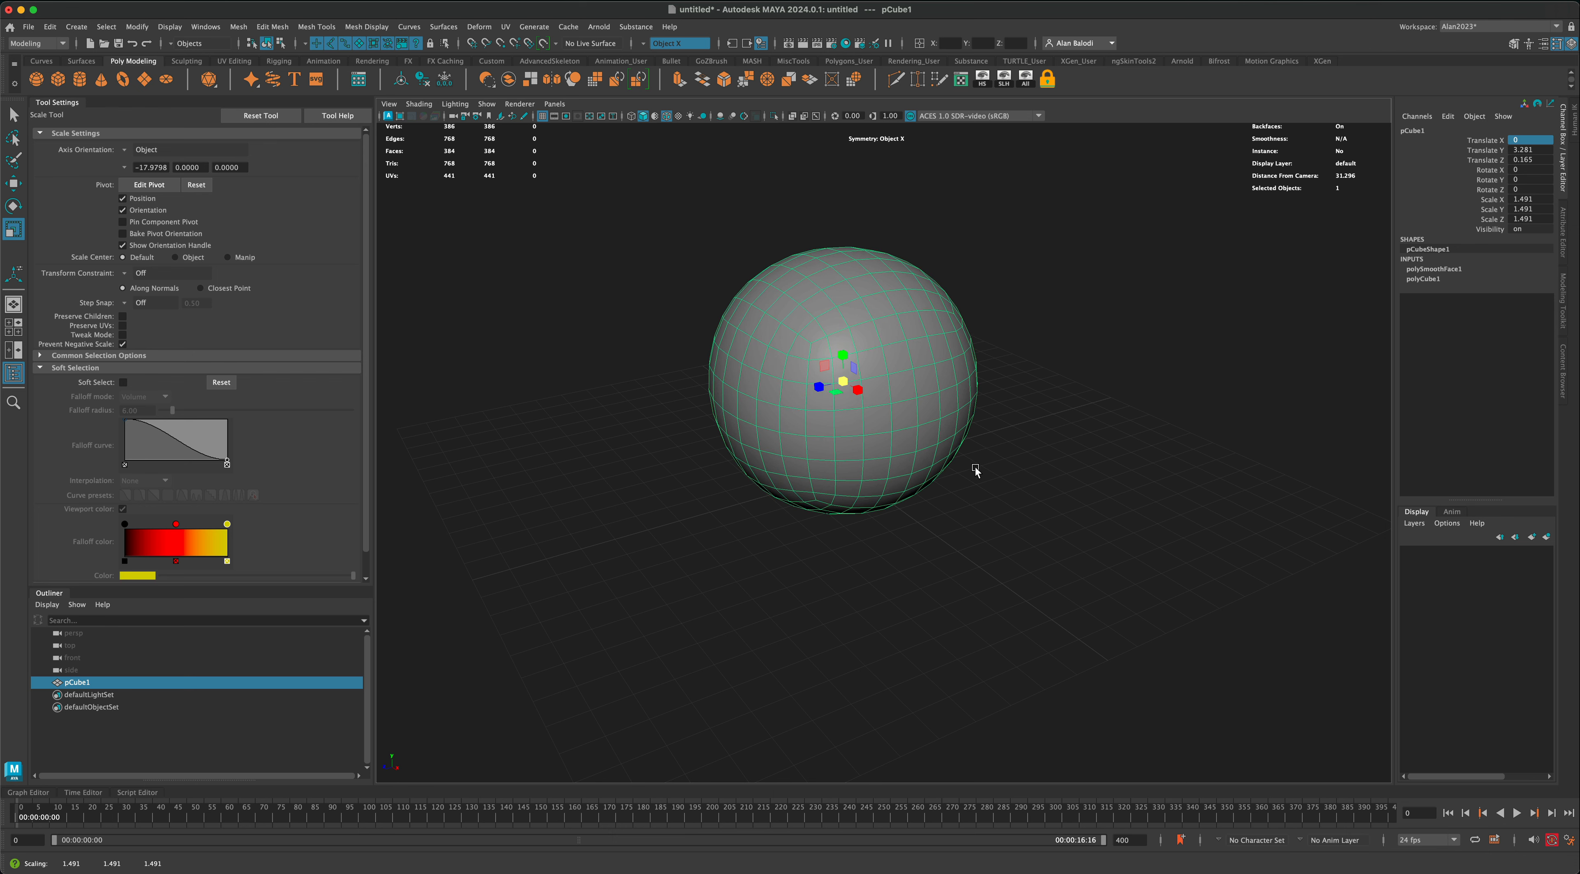
pyautogui.keyDown('alt'); pyautogui.moveTo(1002, 468); pyautogui.dragTo(991, 508, button='middle'); pyautogui.keyUp('alt')
pyautogui.keyDown('alt'); pyautogui.moveTo(991, 508); pyautogui.dragTo(1021, 504); pyautogui.keyUp('alt')
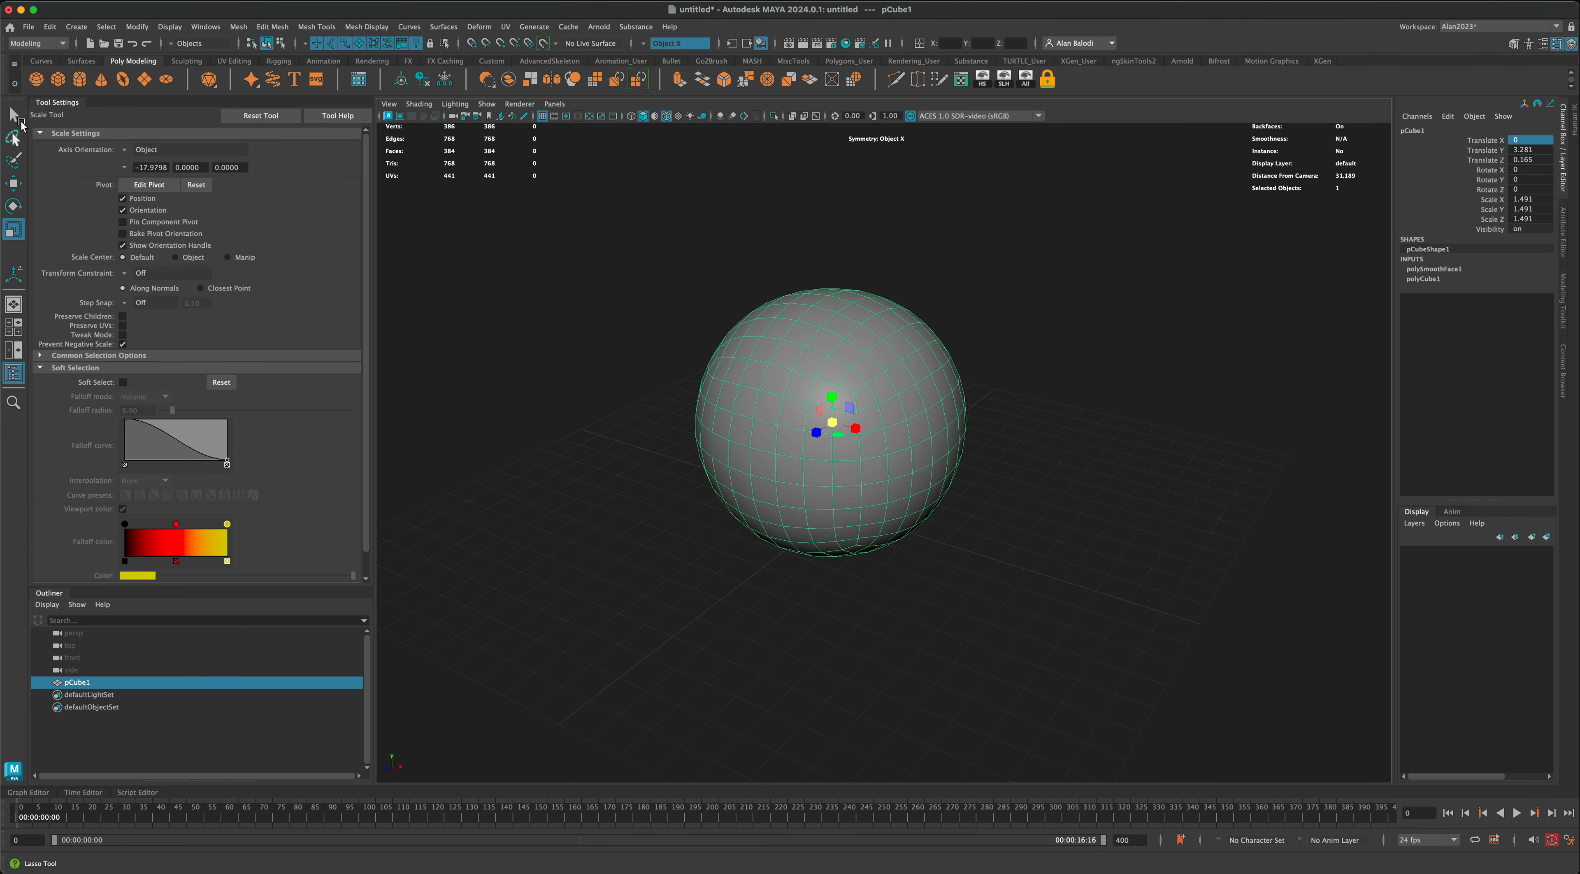
# Step: Select a square block of four by four faces centred on the front of the sphere
pyautogui.click(13, 119)
pyautogui.moveTo(764, 421); pyautogui.dragTo(769, 453, button='right')
pyautogui.moveTo(791, 401); pyautogui.dragTo(787, 425)
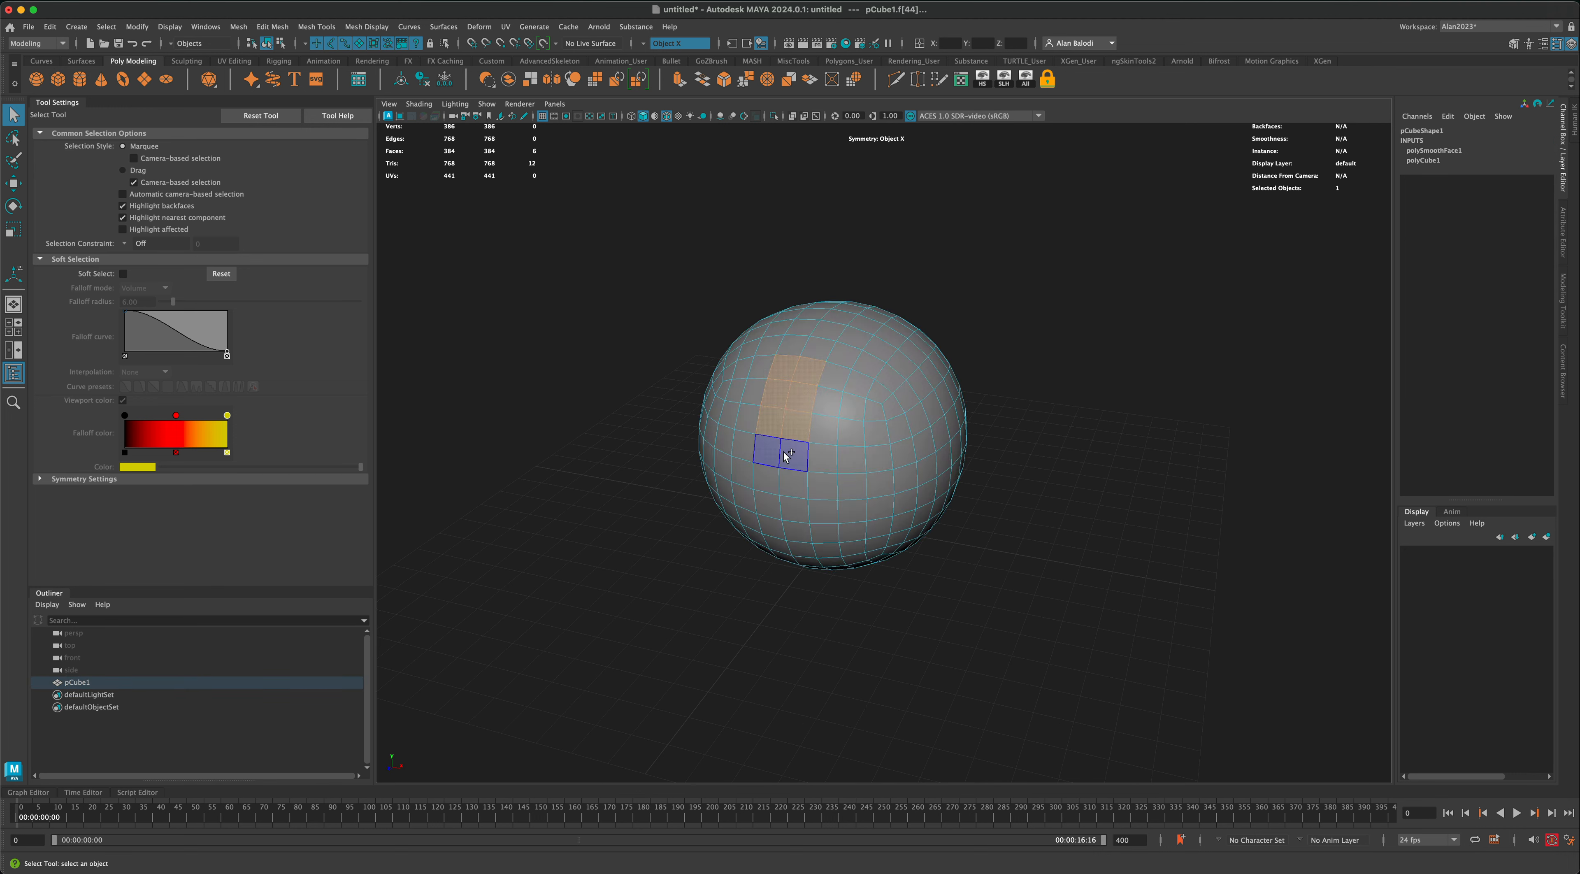
pyautogui.moveTo(582, 514)
pyautogui.keyDown('alt'); pyautogui.mouseDown()
pyautogui.moveTo(611, 514)
pyautogui.moveTo(592, 511)
pyautogui.mouseUp(); pyautogui.keyUp('alt')
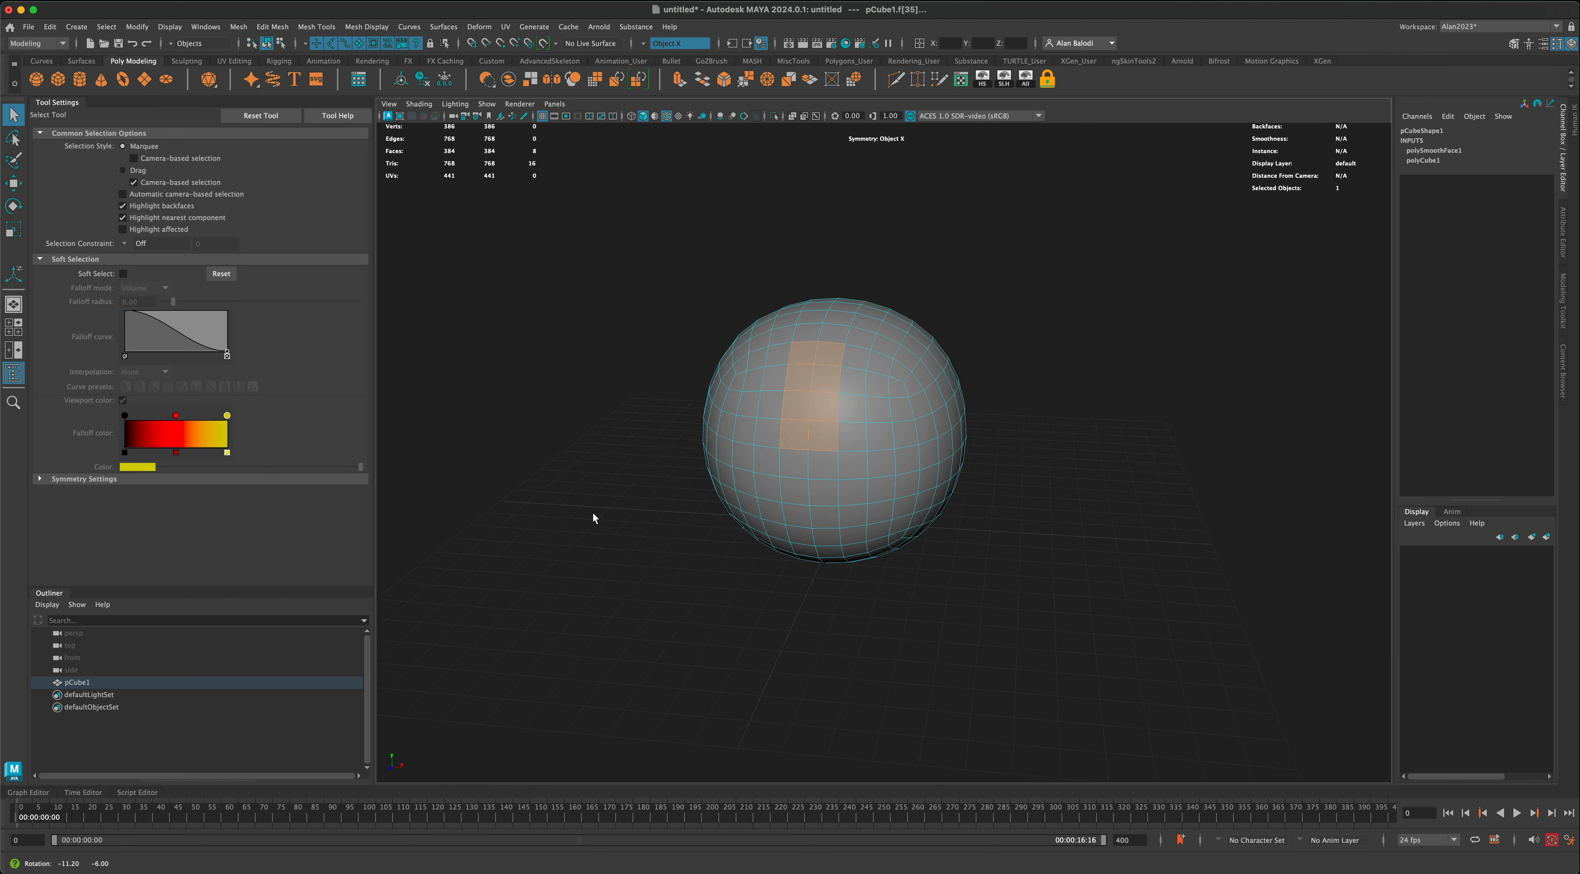
pyautogui.keyDown('shift'); pyautogui.click(856, 433); pyautogui.keyUp('shift')
pyautogui.keyDown('shift'); pyautogui.click(858, 421); pyautogui.keyUp('shift')
pyautogui.keyDown('shift'); pyautogui.click(856, 384); pyautogui.keyUp('shift')
pyautogui.keyDown('shift'); pyautogui.click(856, 368); pyautogui.keyUp('shift')
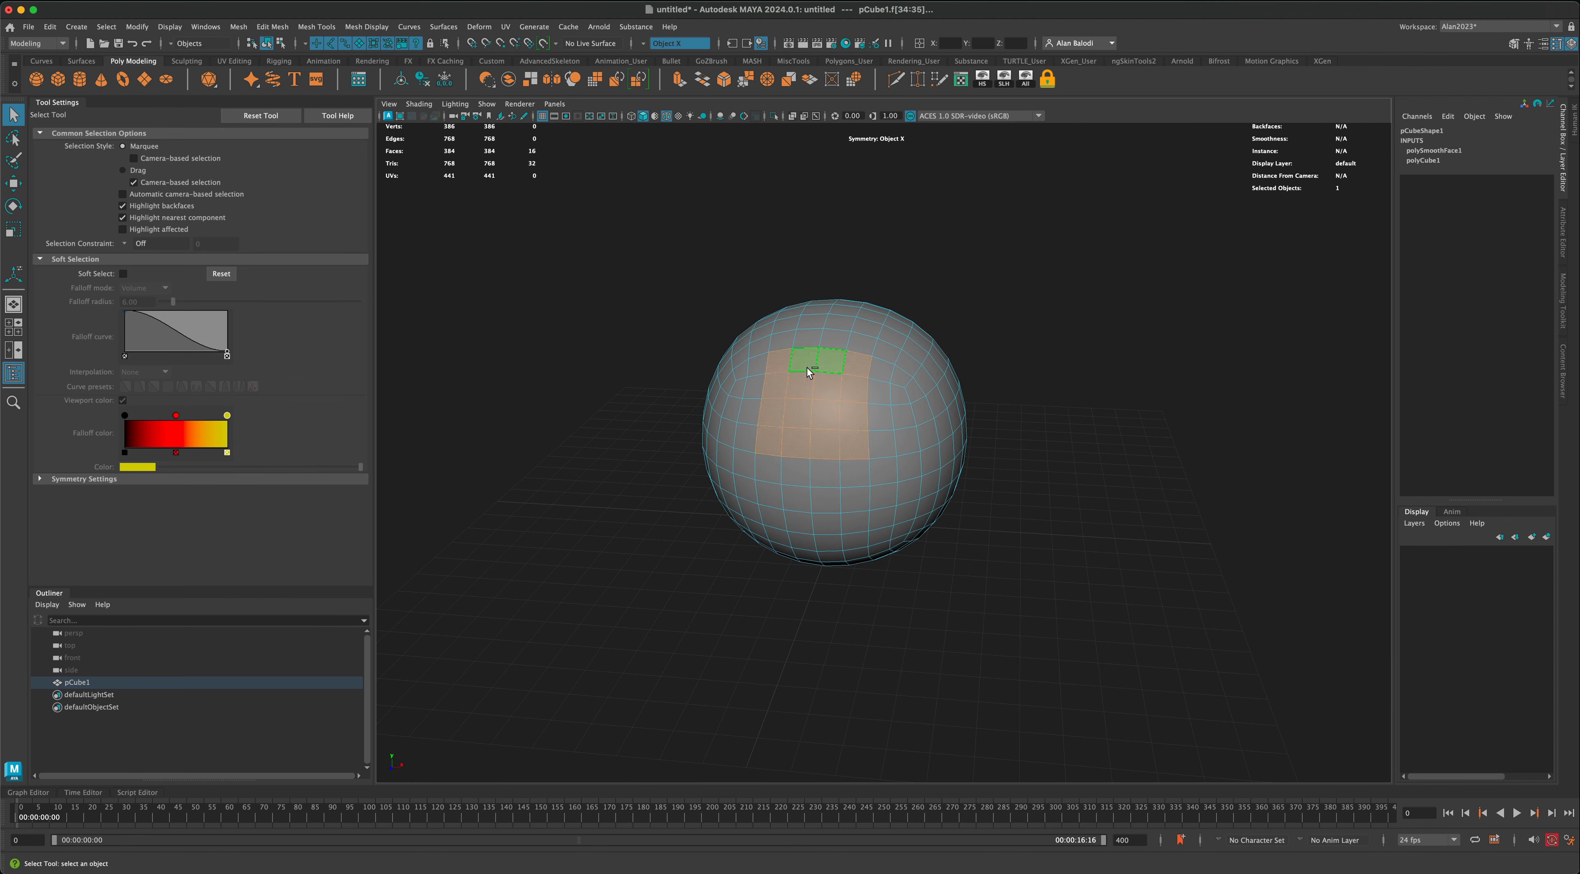
pyautogui.keyDown('alt'); pyautogui.moveTo(598, 491); pyautogui.dragTo(531, 493); pyautogui.keyUp('alt')
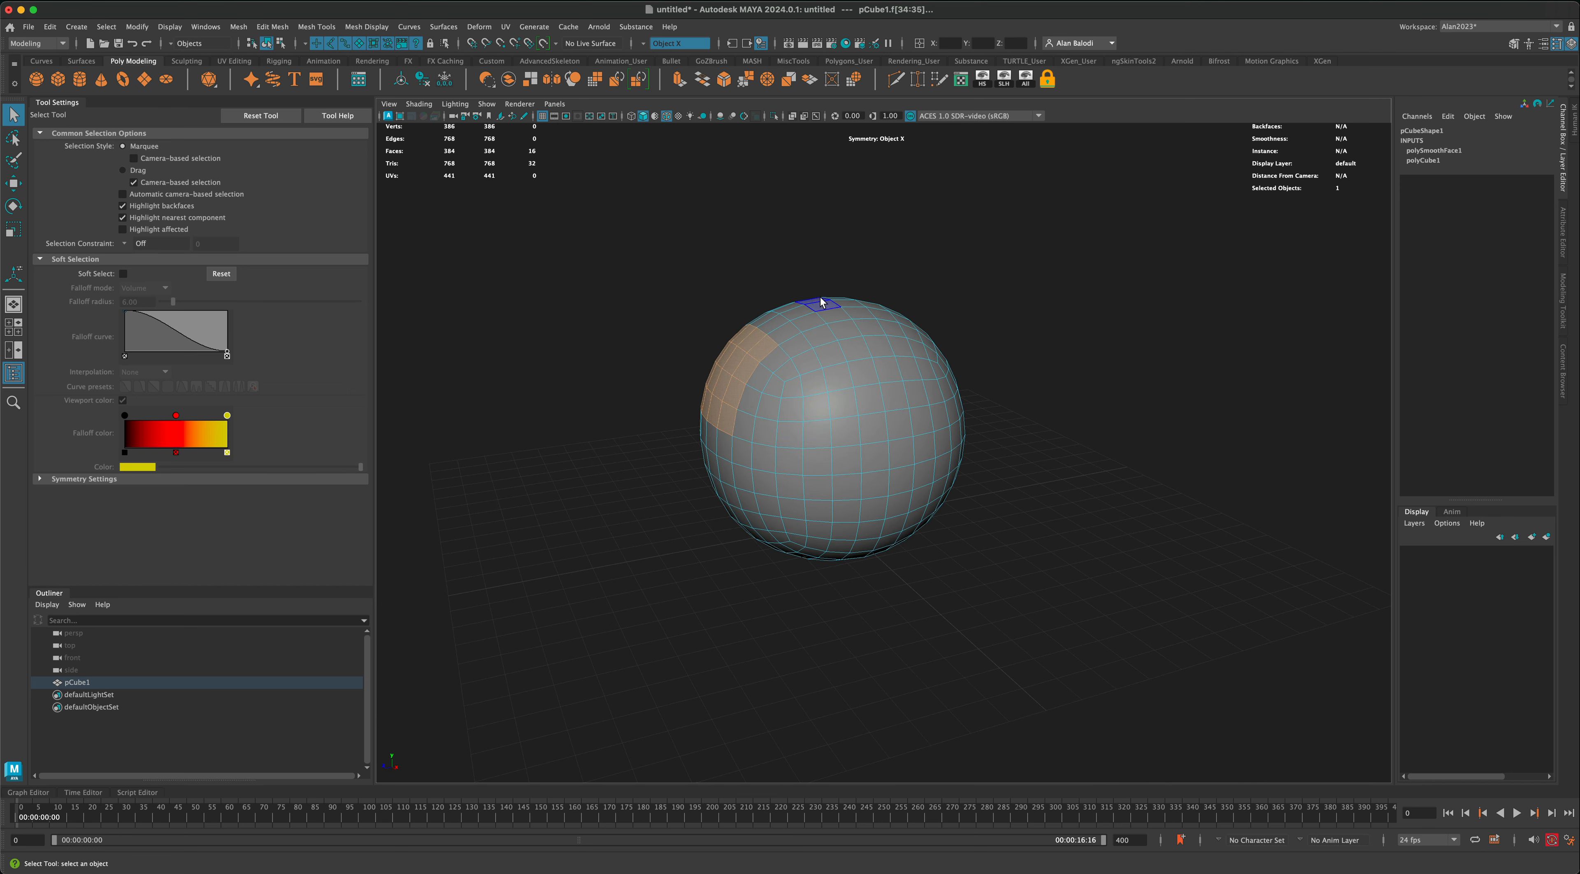
pyautogui.keyDown('alt'); pyautogui.moveTo(820, 267); pyautogui.dragTo(710, 370); pyautogui.keyUp('alt')
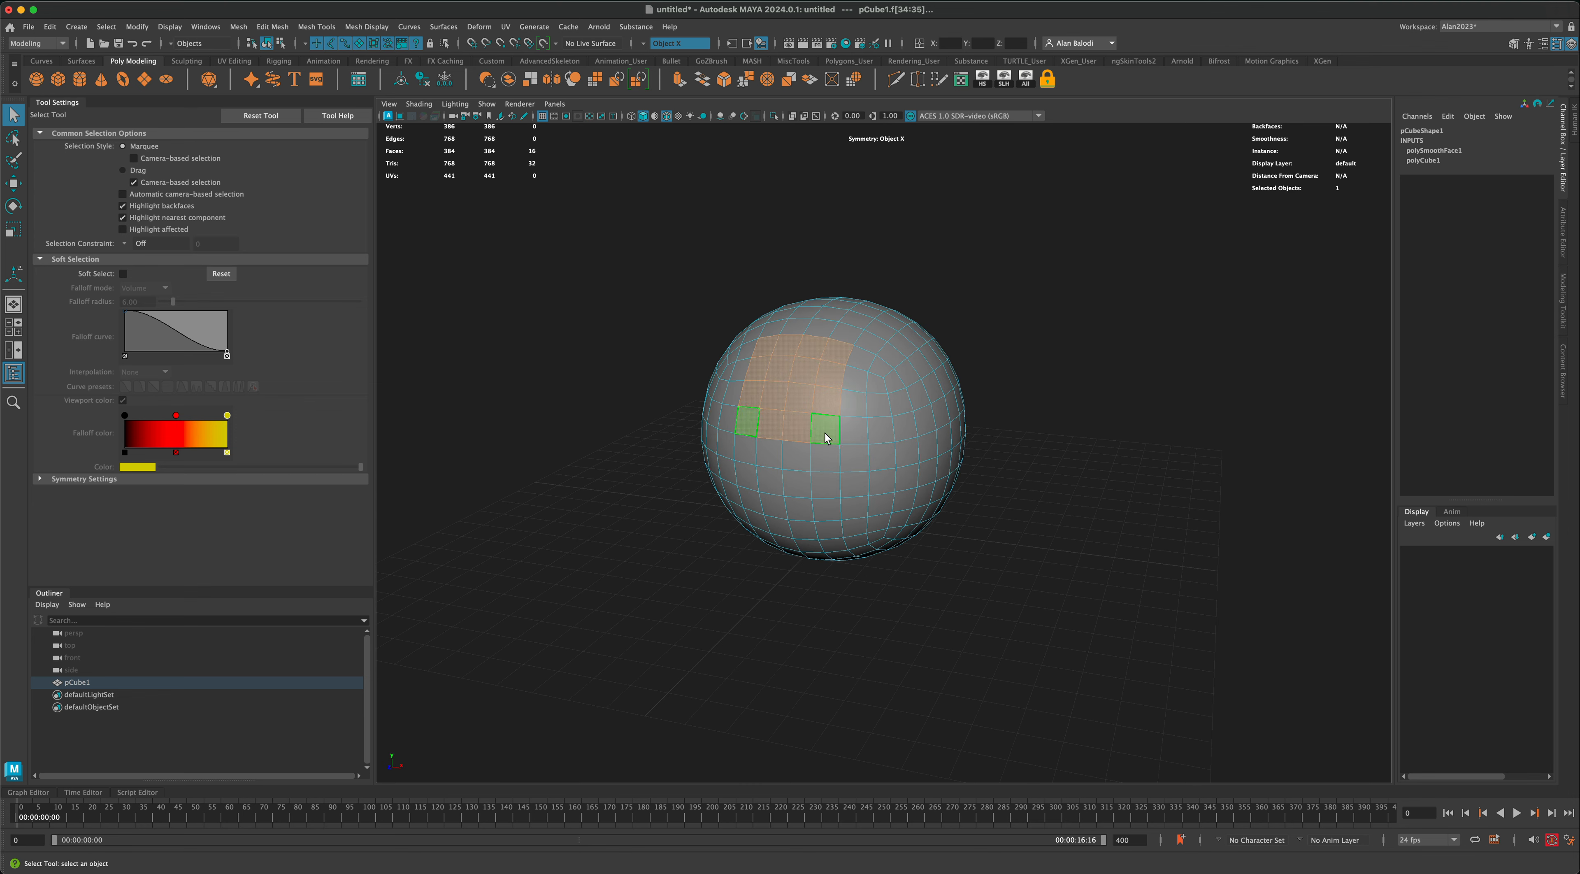
pyautogui.keyDown('alt'); pyautogui.moveTo(952, 407); pyautogui.dragTo(931, 254); pyautogui.keyUp('alt')
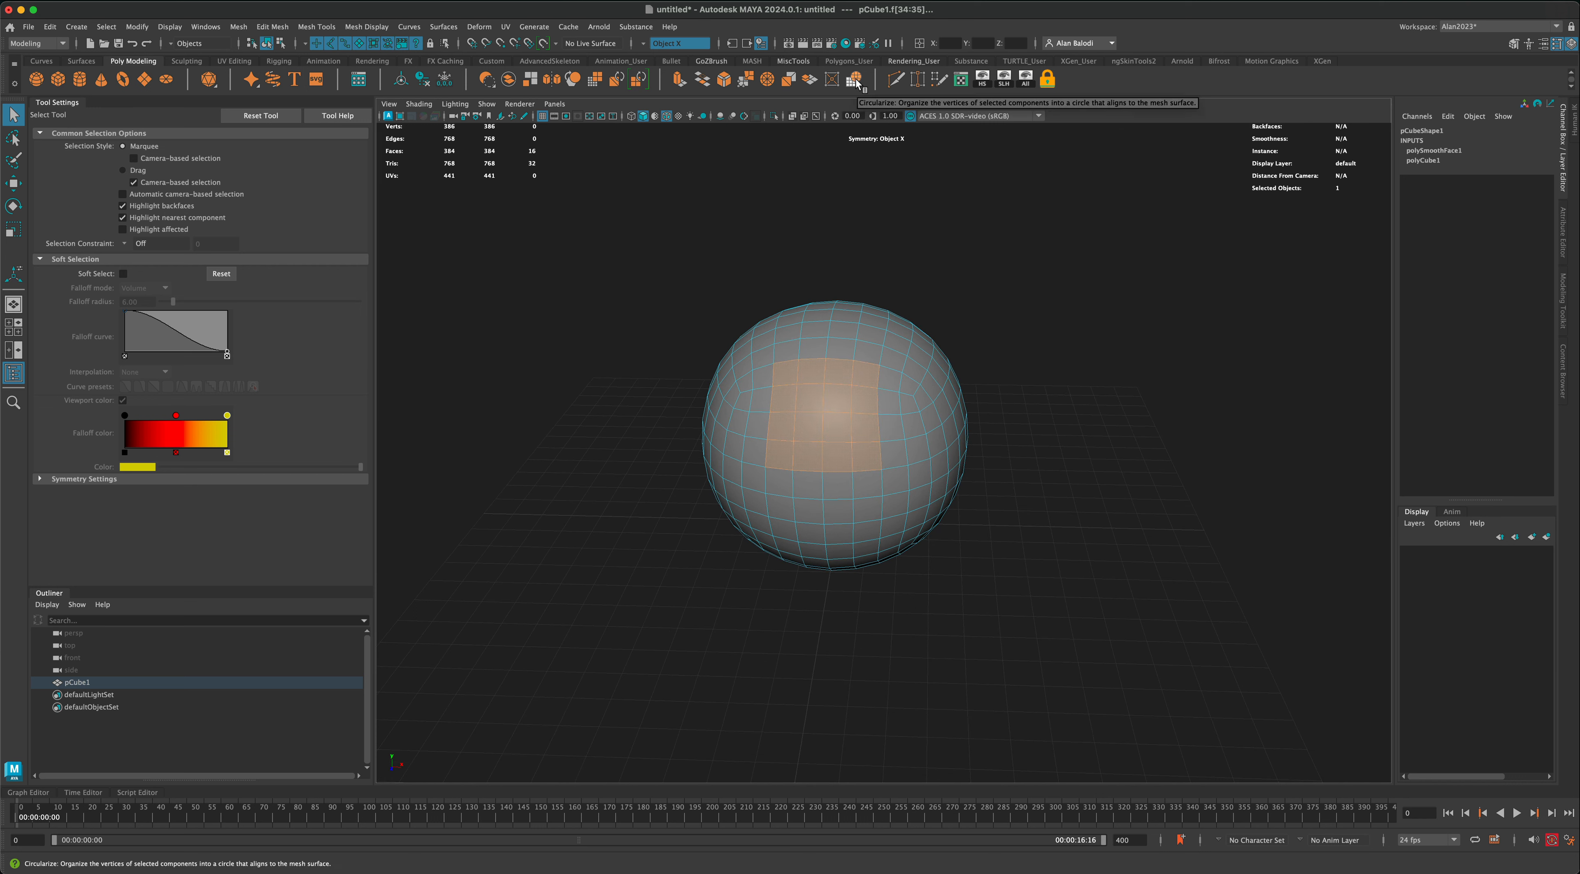
# Step: Circularize the selected block of faces on the front of the sphere
pyautogui.click(856, 82)
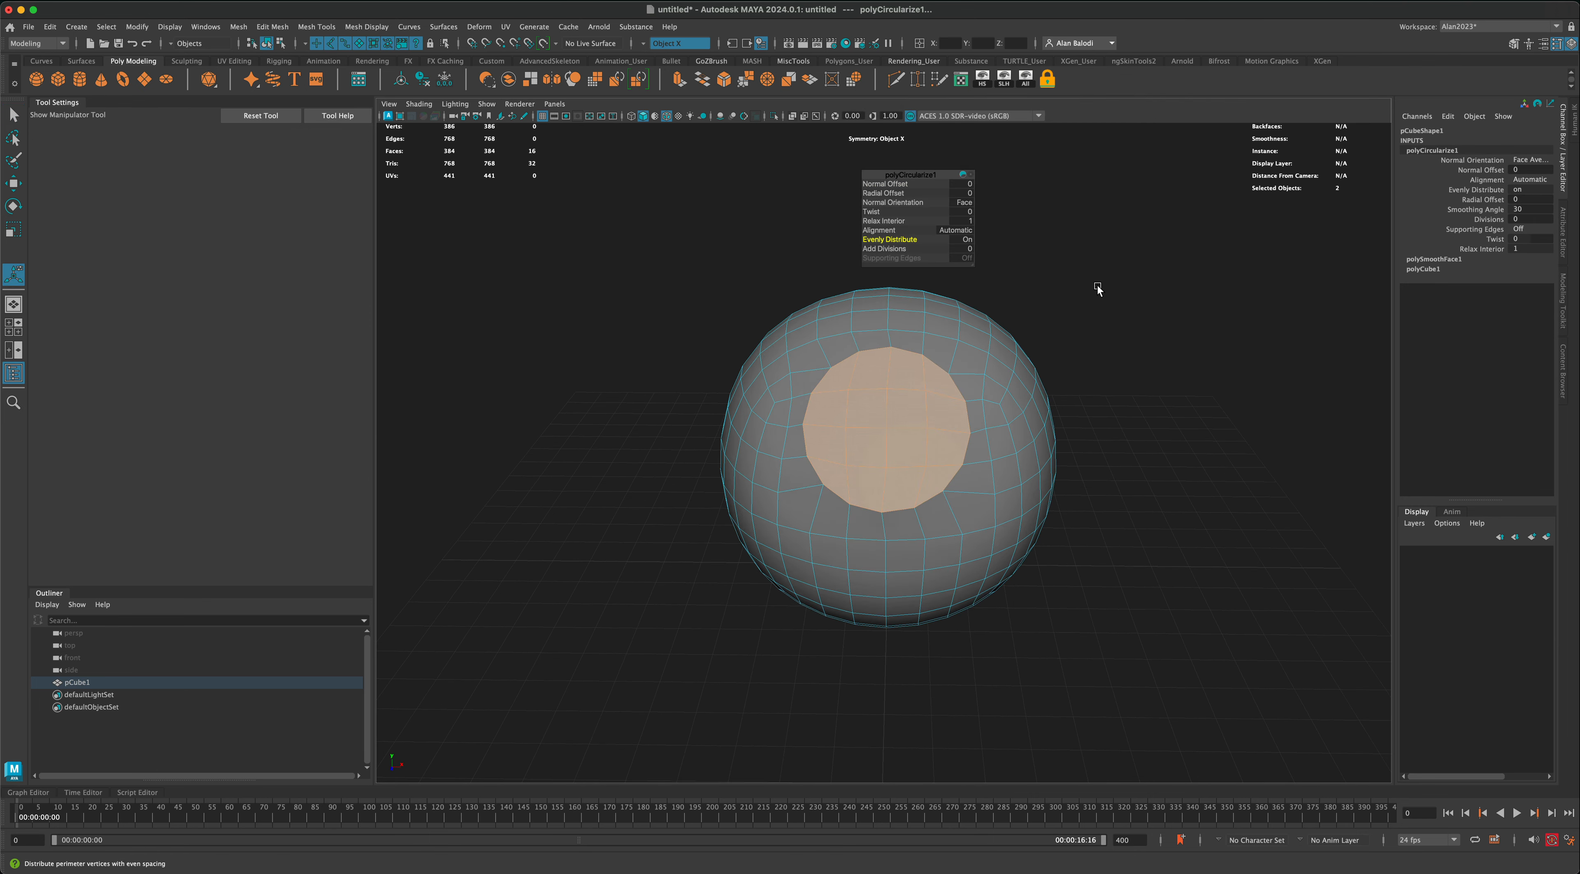
pyautogui.keyDown('alt'); pyautogui.moveTo(1097, 289); pyautogui.dragTo(1114, 357); pyautogui.keyUp('alt')
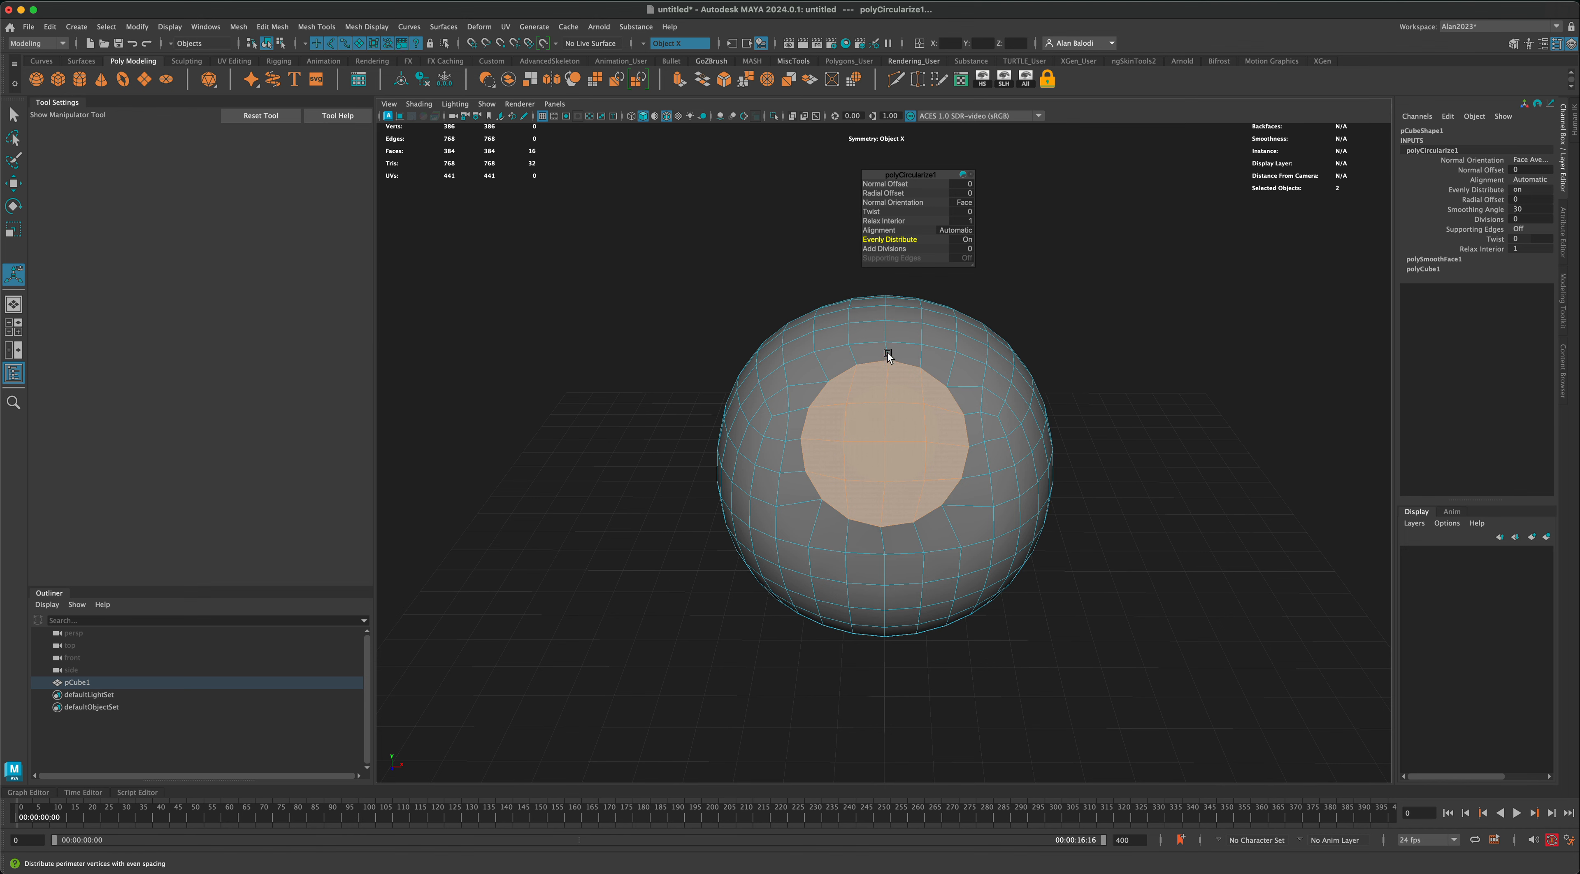
pyautogui.keyDown('alt'); pyautogui.moveTo(880, 316); pyautogui.dragTo(881, 307); pyautogui.keyUp('alt')
pyautogui.keyDown('alt'); pyautogui.moveTo(862, 521); pyautogui.dragTo(887, 555); pyautogui.keyUp('alt')
pyautogui.keyDown('alt'); pyautogui.moveTo(886, 347); pyautogui.dragTo(883, 343); pyautogui.keyUp('alt')
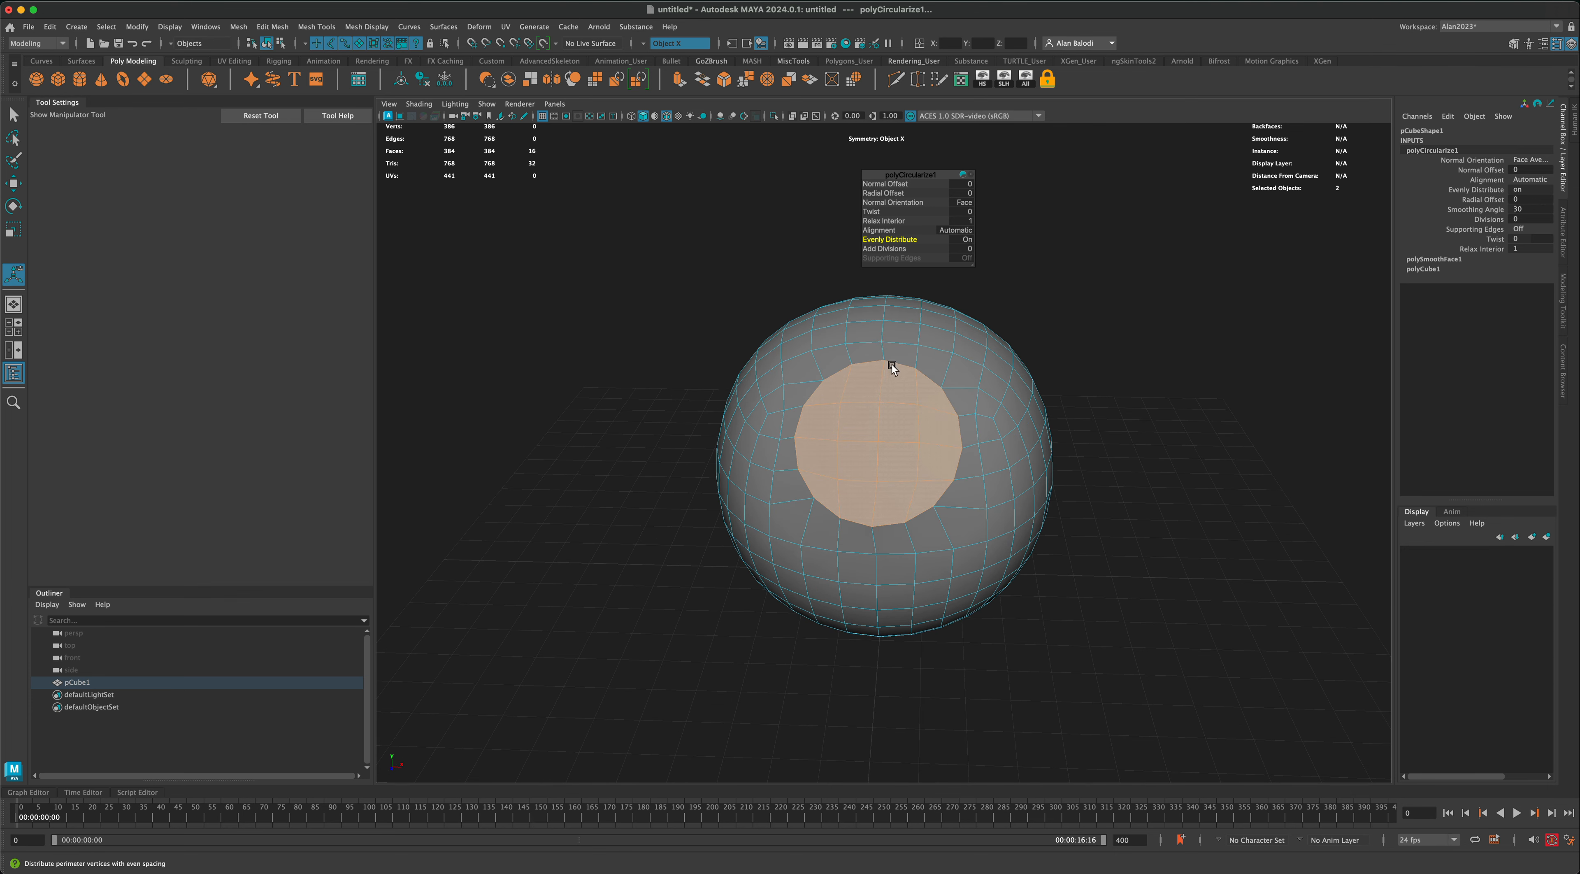
pyautogui.keyDown('alt'); pyautogui.moveTo(875, 519); pyautogui.dragTo(883, 554); pyautogui.keyUp('alt')
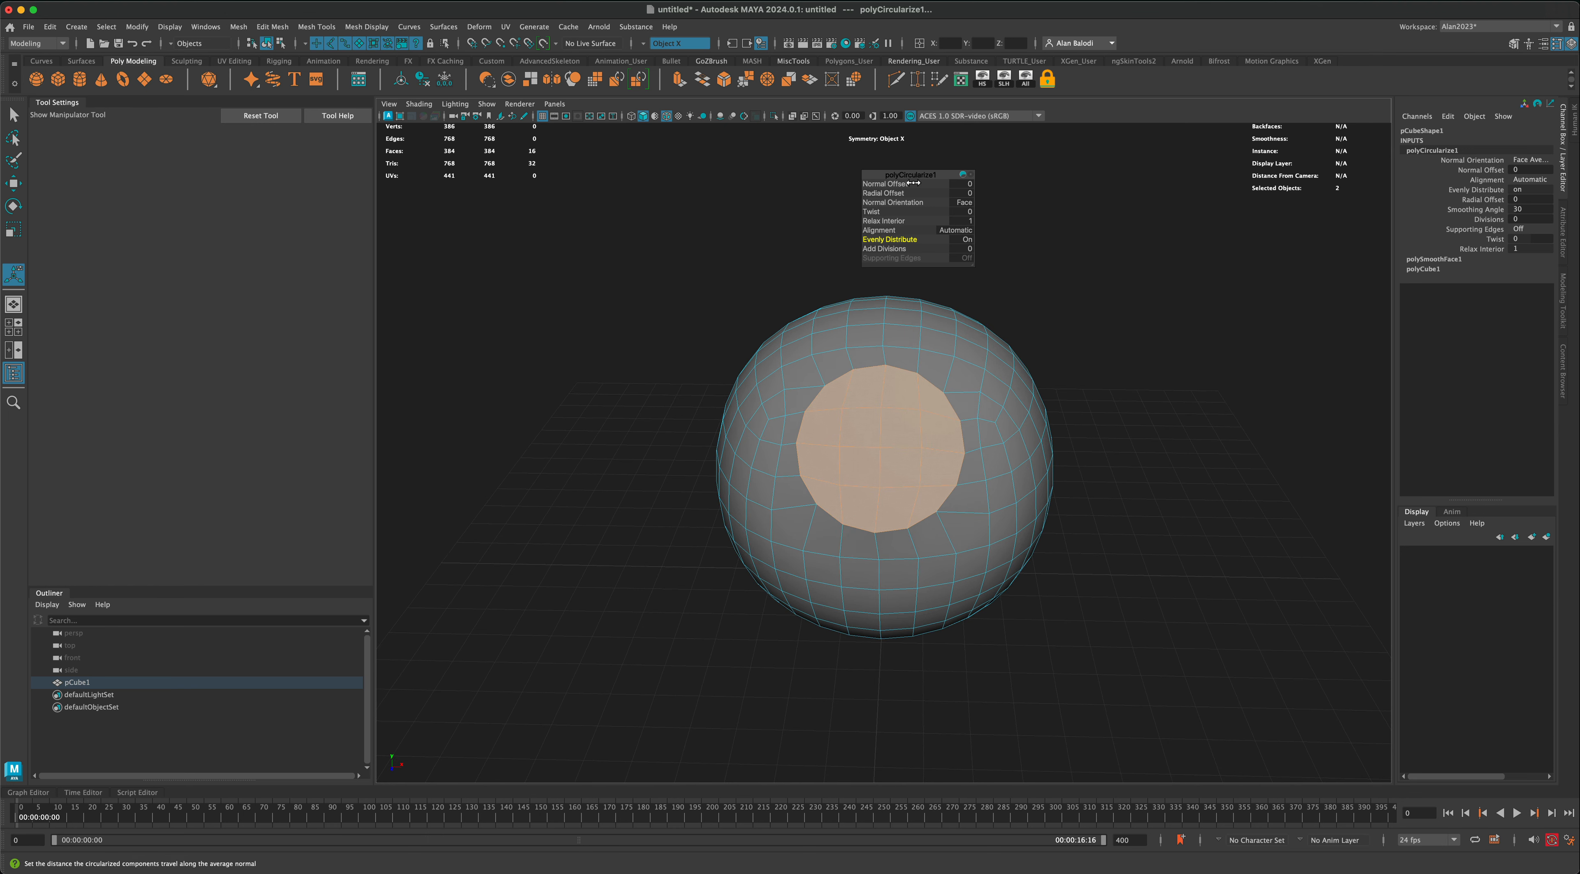
# Step: Turn off Evenly Distribute for the circularized faces
pyautogui.moveTo(917, 177); pyautogui.dragTo(963, 181)
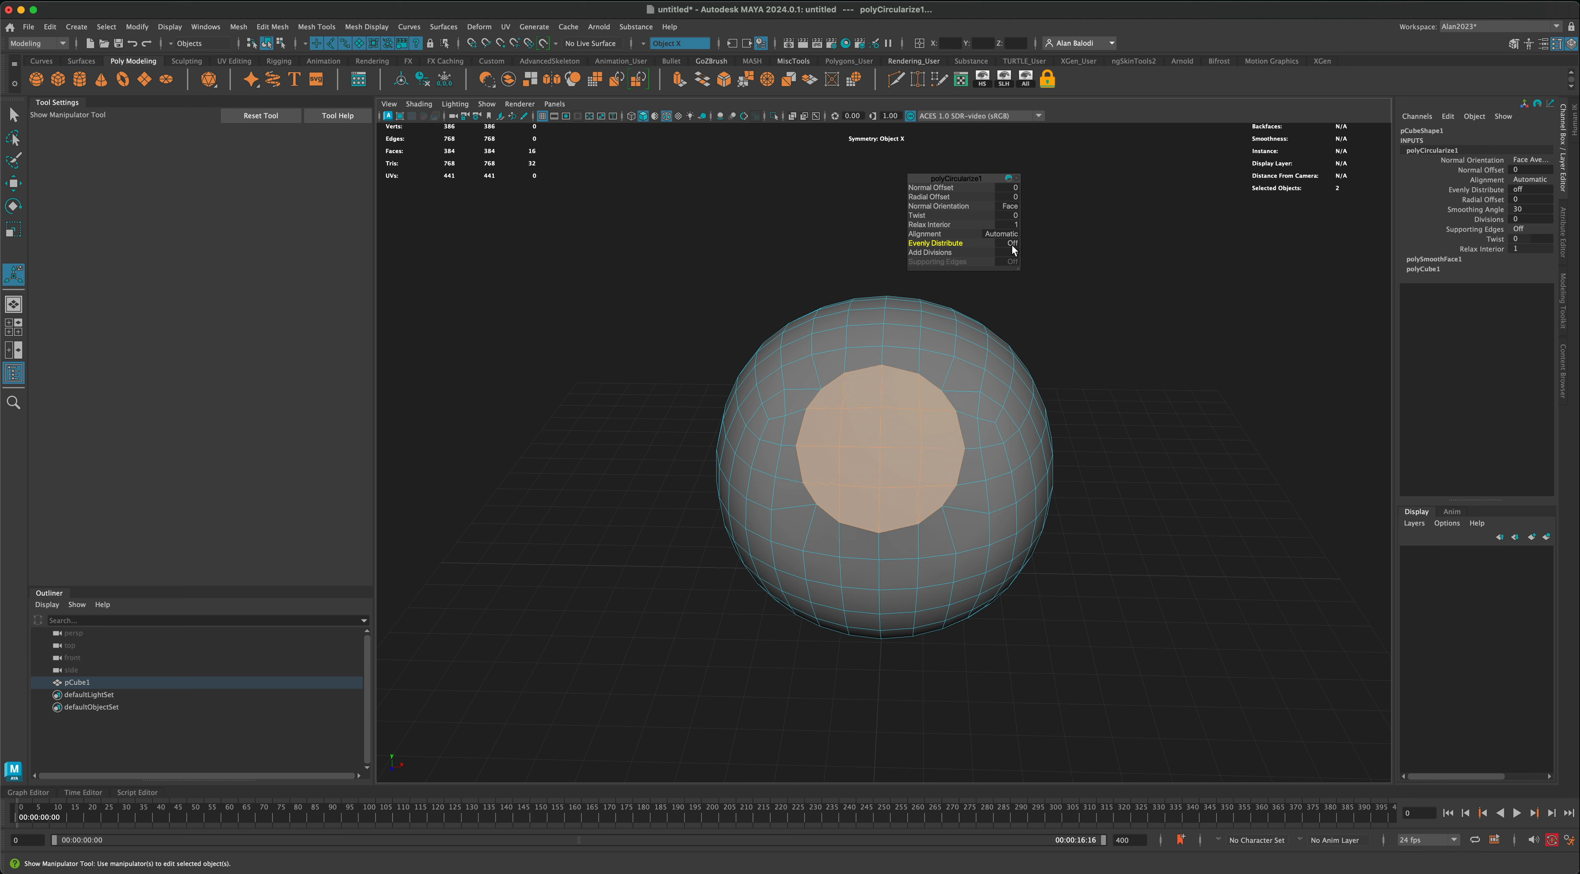
pyautogui.keyDown('alt'); pyautogui.moveTo(955, 366); pyautogui.dragTo(916, 349); pyautogui.keyUp('alt')
pyautogui.keyDown('alt'); pyautogui.moveTo(916, 350); pyautogui.dragTo(925, 385, button='middle'); pyautogui.keyUp('alt')
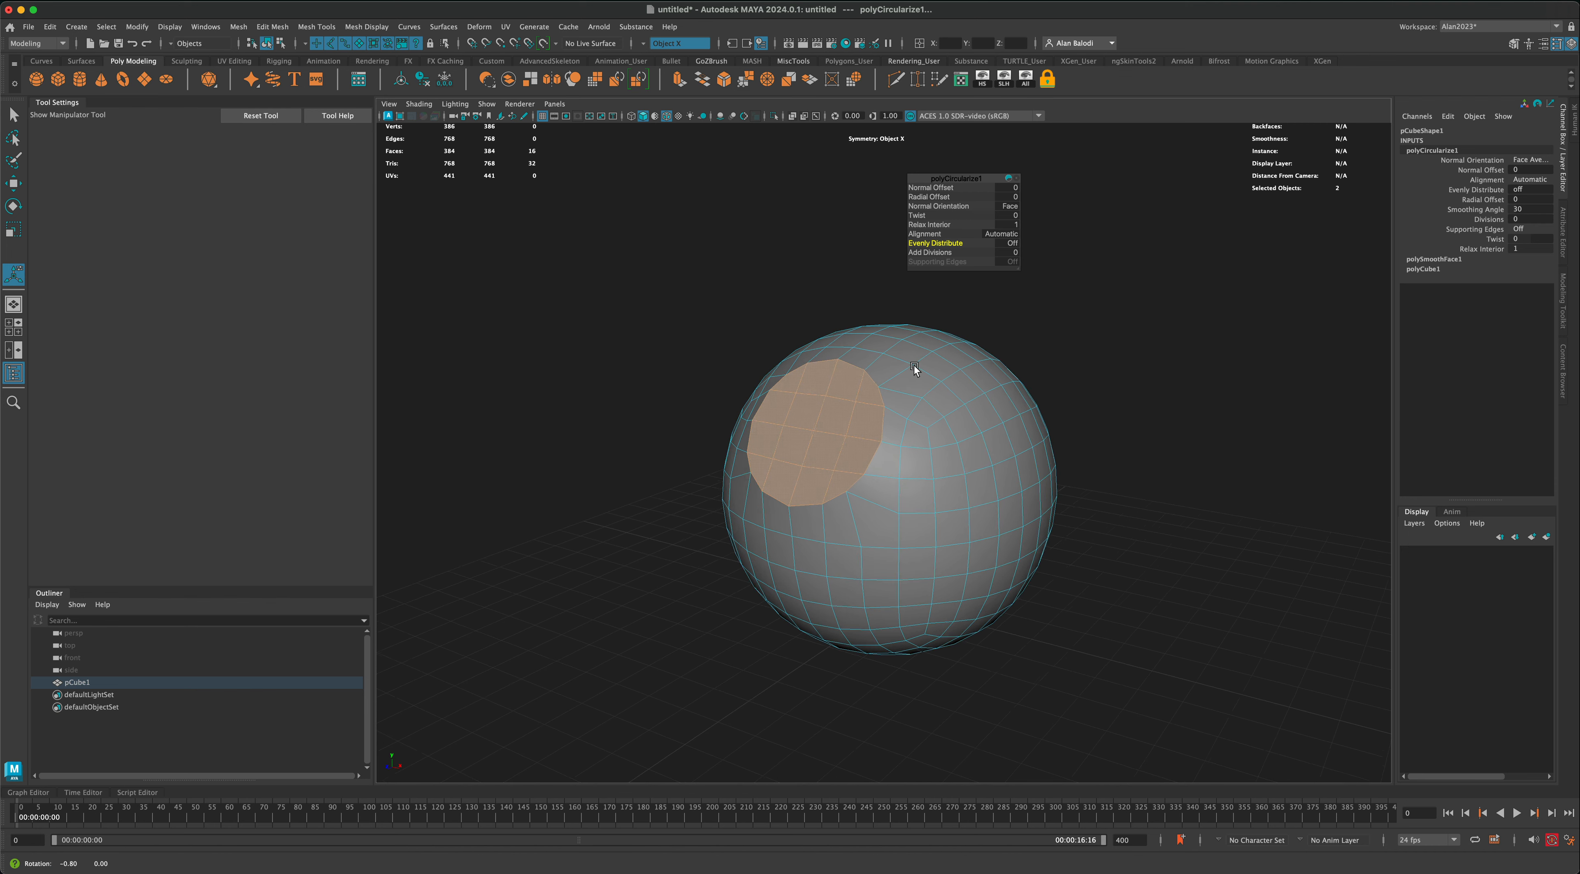
pyautogui.moveTo(803, 271)
pyautogui.keyDown('alt'); pyautogui.mouseDown()
pyautogui.moveTo(761, 292)
pyautogui.moveTo(791, 294)
pyautogui.mouseUp(); pyautogui.keyUp('alt')
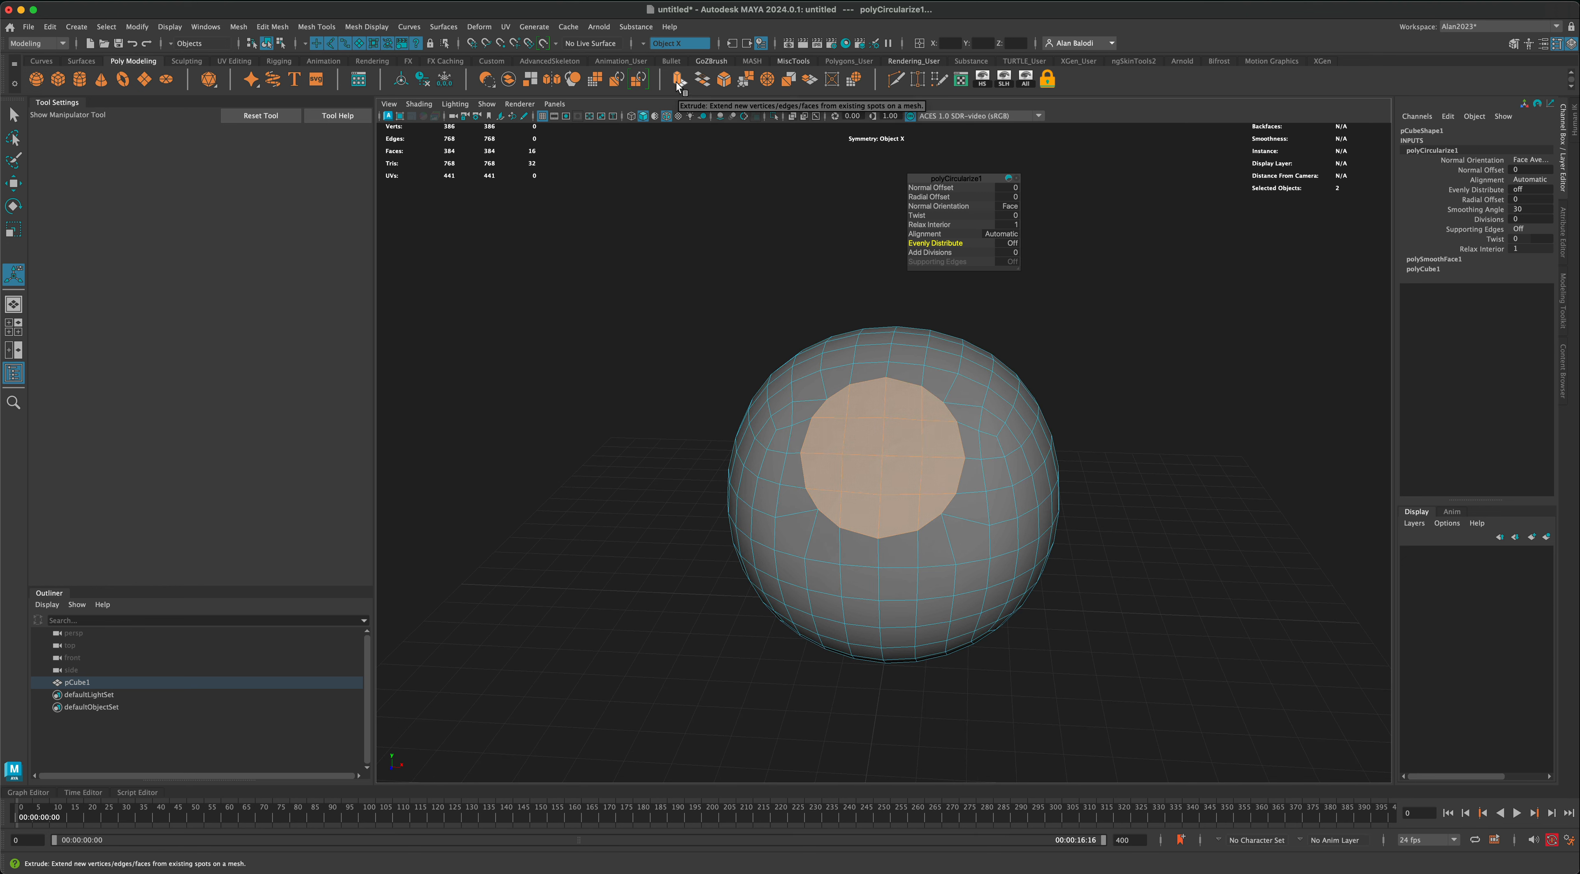
# Step: Turn symmetry off, extrude the circular faces and scale them inward to leave a narrow rim
pyautogui.click(654, 44)
pyautogui.click(660, 50)
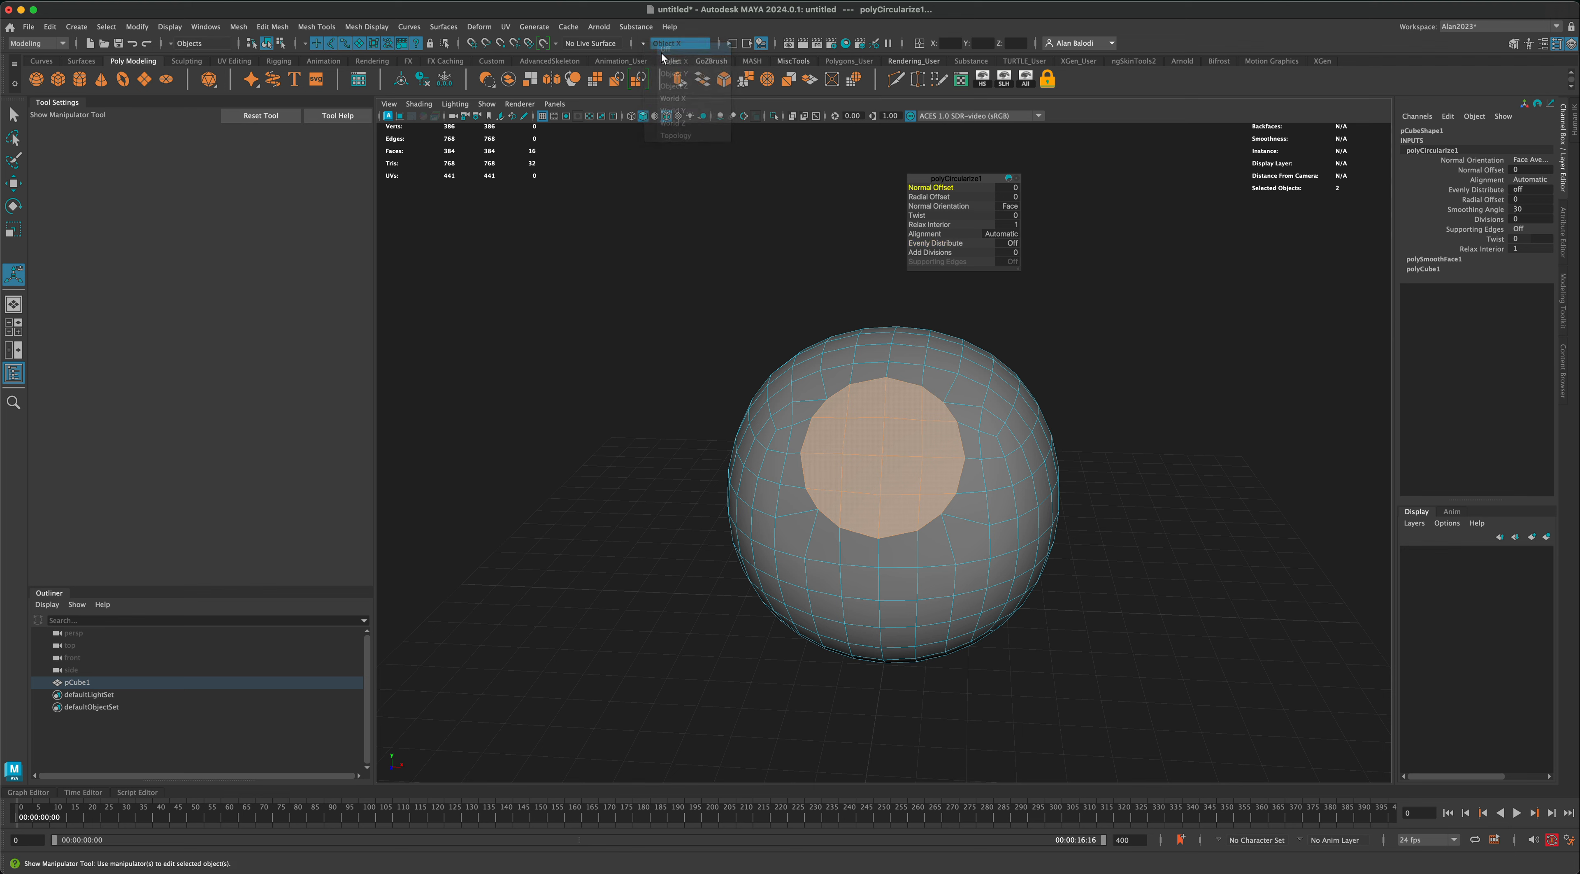
pyautogui.click(677, 82)
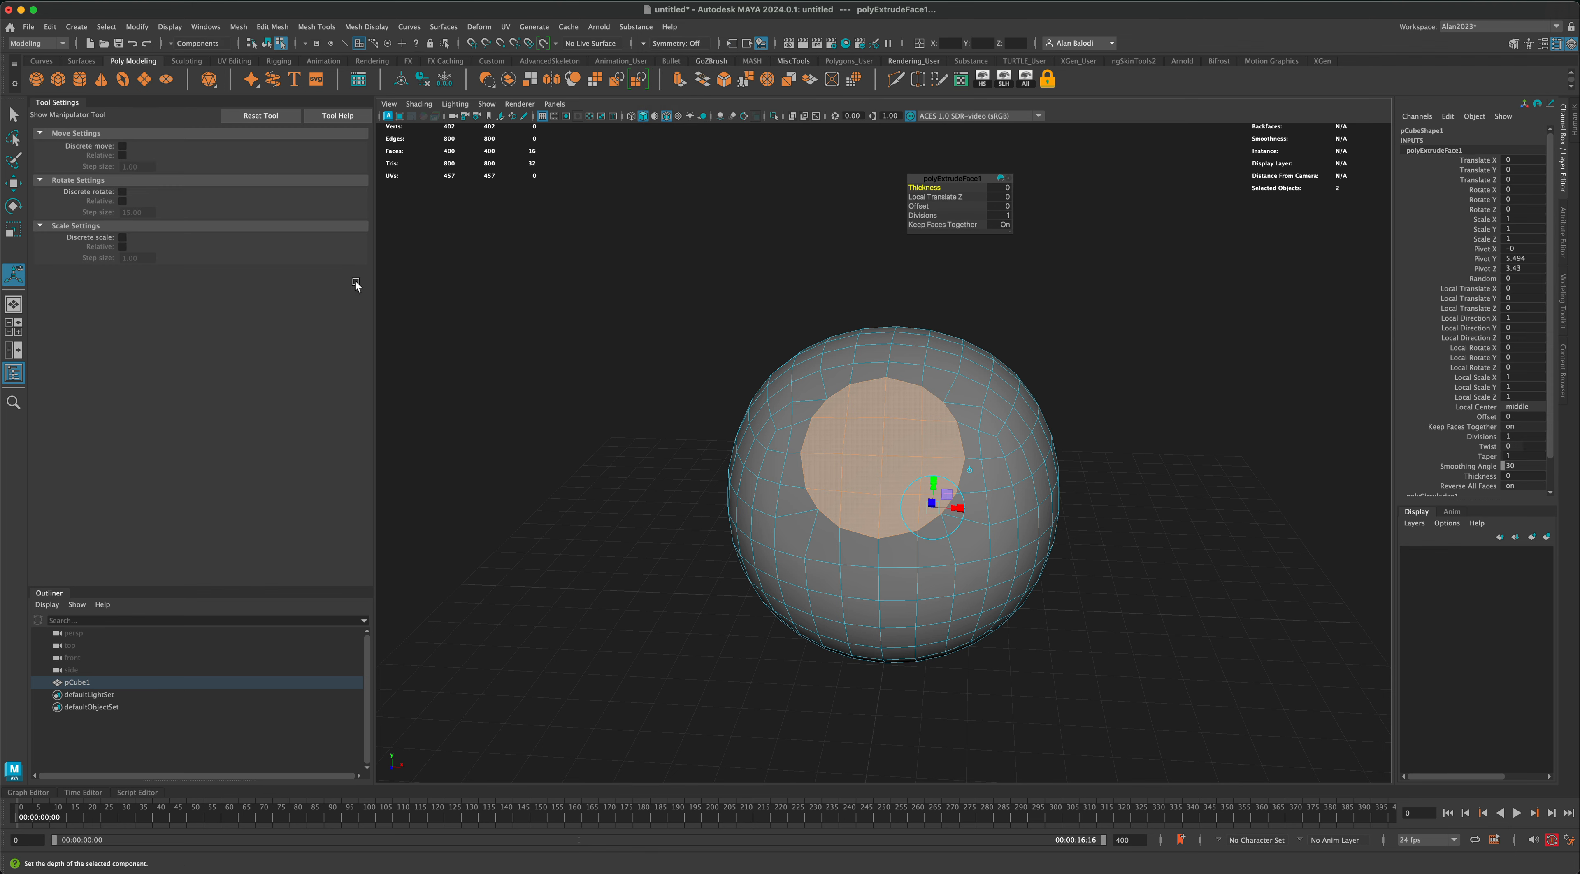
pyautogui.click(13, 232)
pyautogui.moveTo(885, 461); pyautogui.dragTo(878, 463)
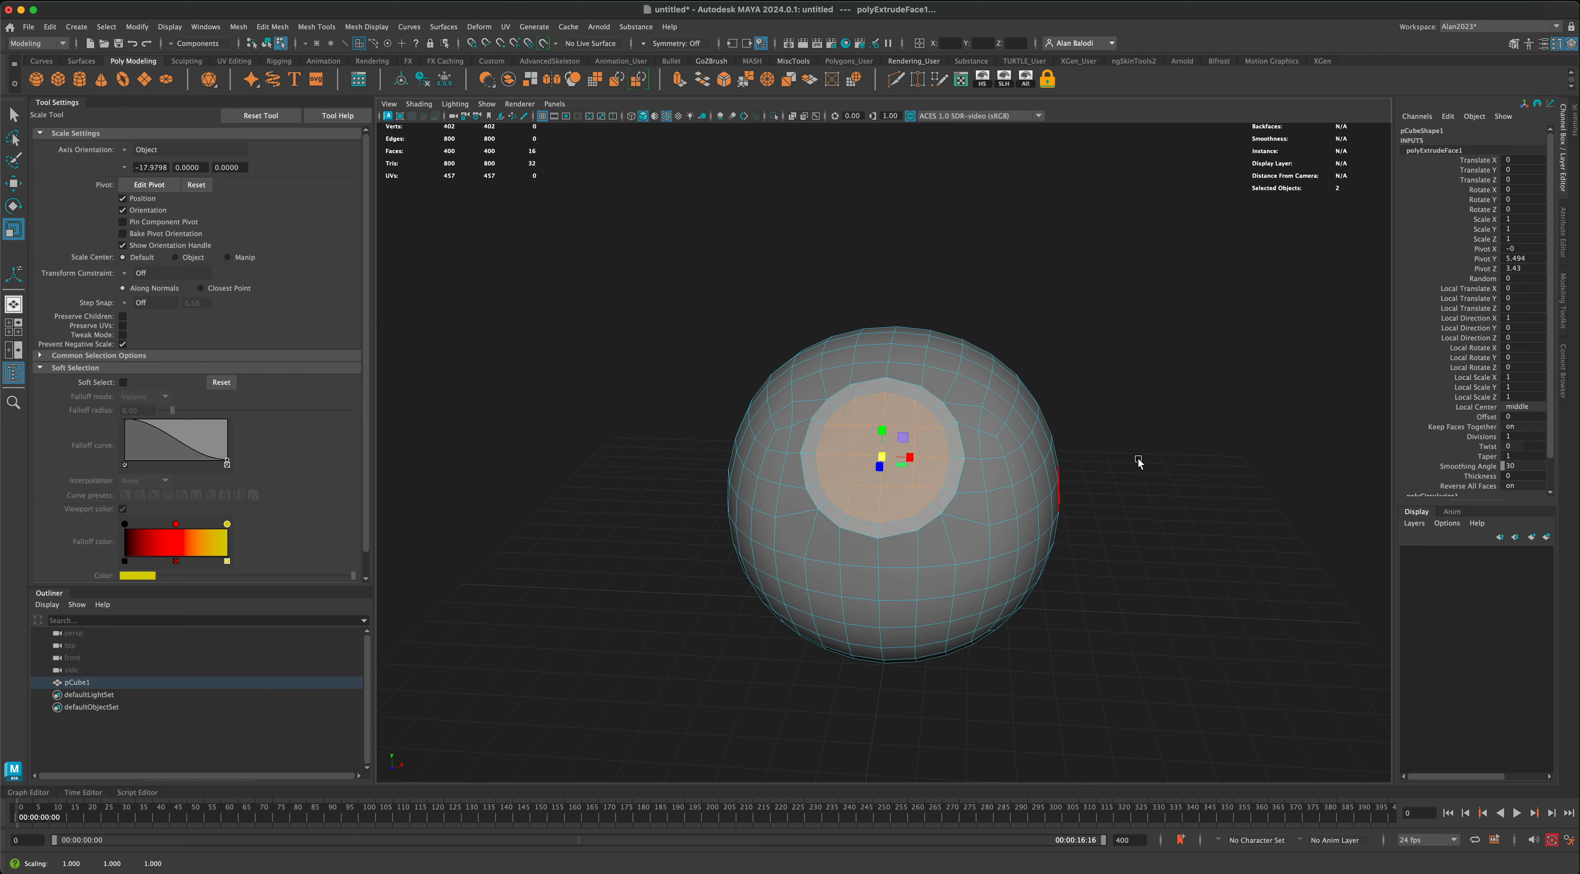
pyautogui.keyDown('alt'); pyautogui.moveTo(1139, 460); pyautogui.dragTo(1151, 460); pyautogui.keyUp('alt')
# Step: Extrude the inner circular faces into the sphere with a Local Translate Z of about -0.838 and scale them to about 0.416
pyautogui.hotkey('ctrl', 'e')
pyautogui.moveTo(871, 460); pyautogui.dragTo(895, 434)
pyautogui.keyDown('alt'); pyautogui.moveTo(889, 502); pyautogui.dragTo(851, 502); pyautogui.keyUp('alt')
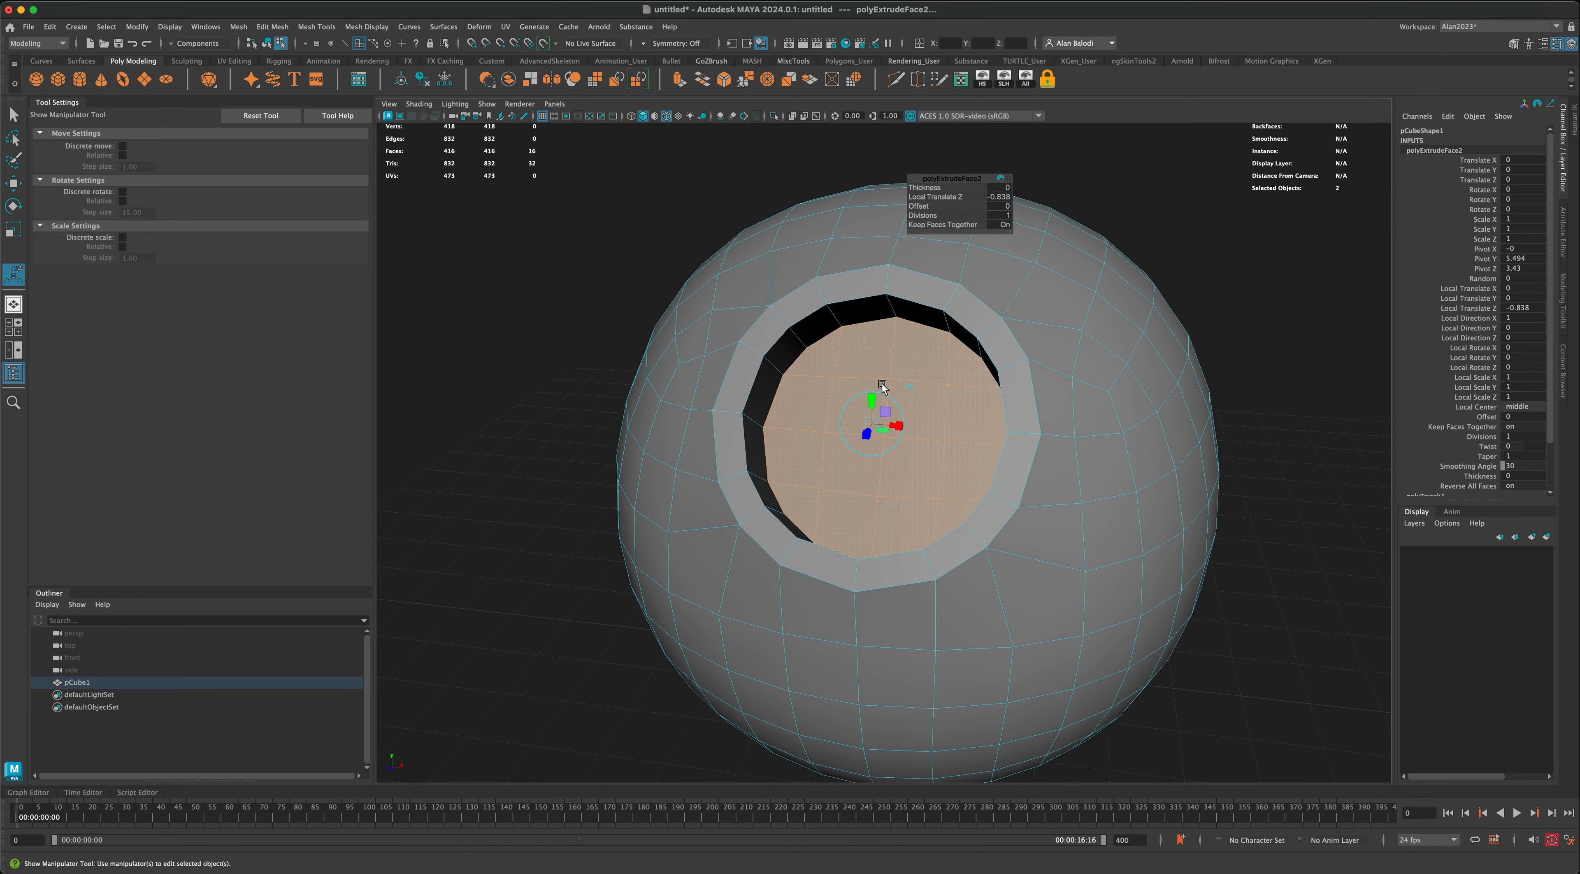
pyautogui.keyDown('alt'); pyautogui.moveTo(901, 399); pyautogui.dragTo(846, 426); pyautogui.keyUp('alt')
pyautogui.click(873, 423)
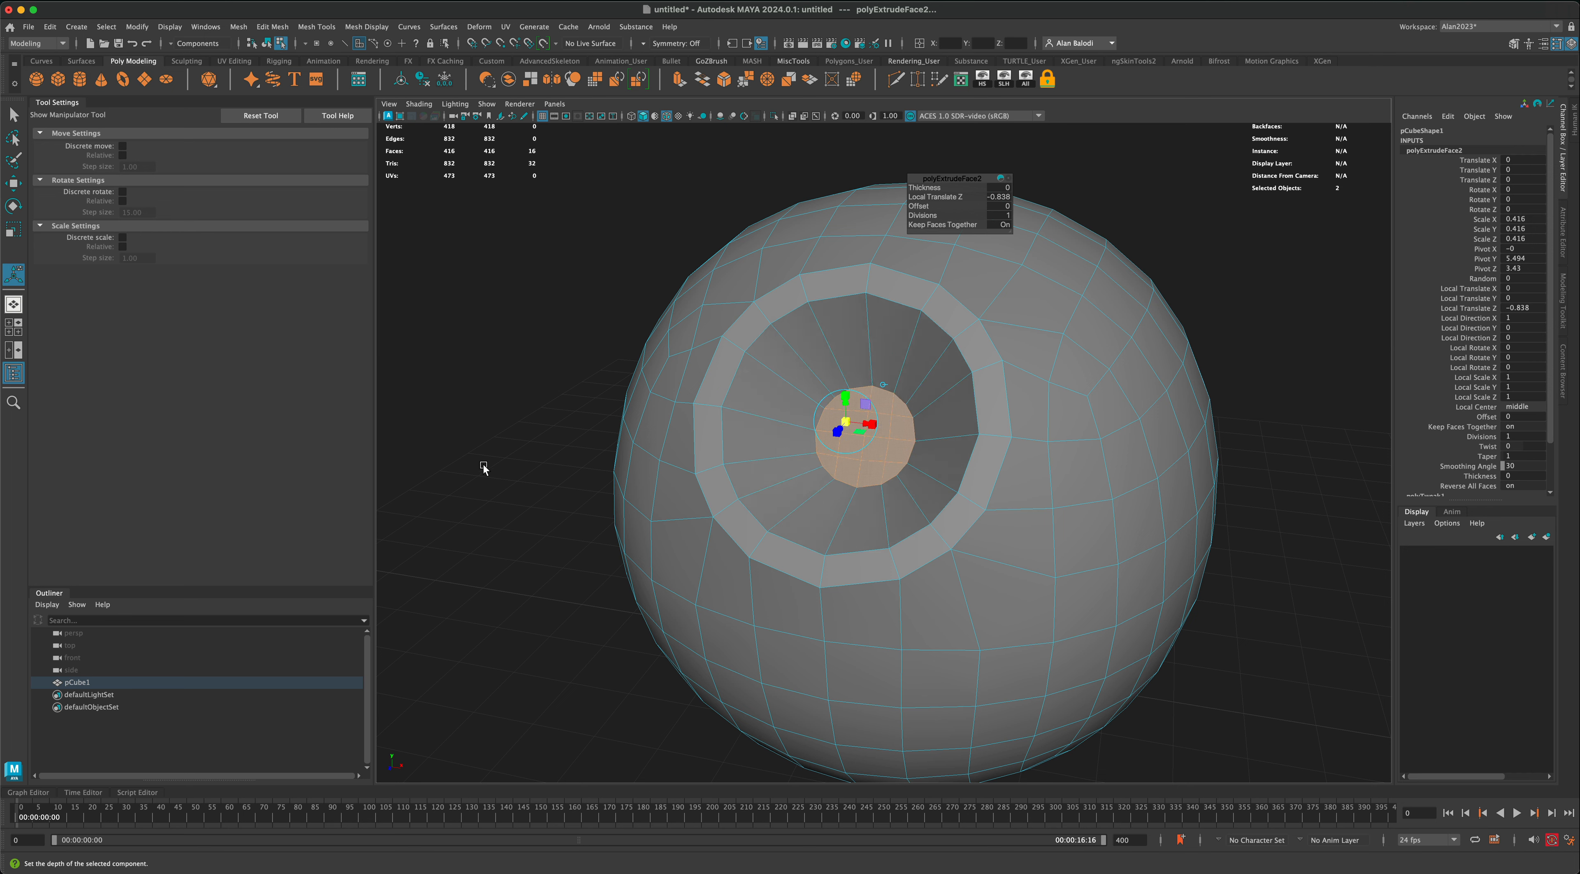
# Step: Delete the small circular faces at the back of the recess, return to object mode and select the sphere
pyautogui.press('Delete')
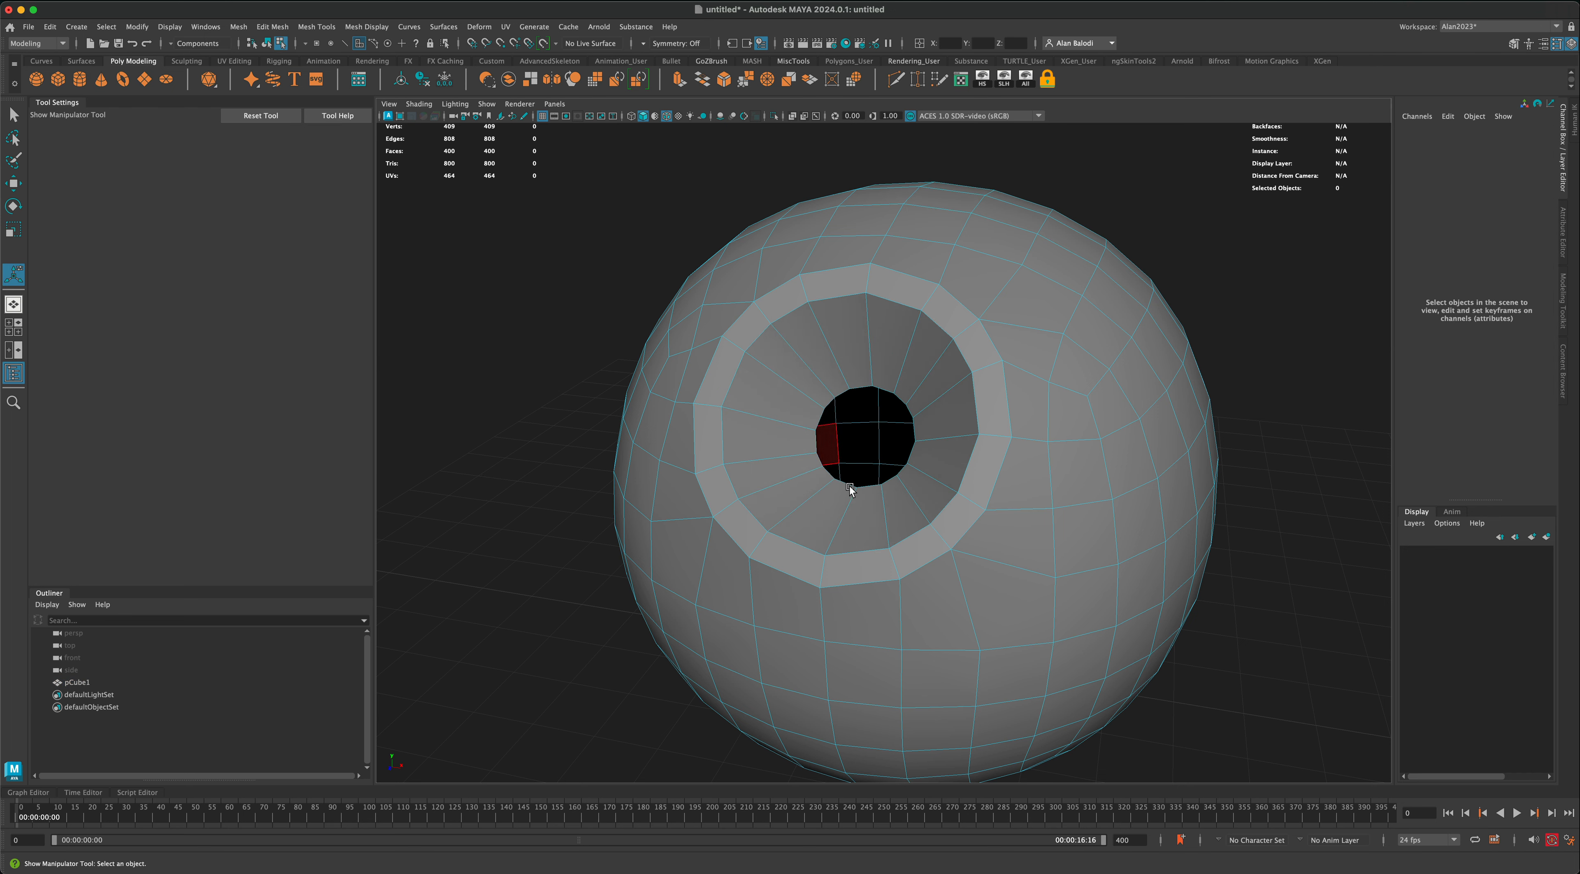
pyautogui.moveTo(955, 397); pyautogui.dragTo(996, 386, button='right')
pyautogui.press('q')
pyautogui.click(529, 530)
pyautogui.scroll(-3, 549, 600)
pyautogui.keyDown('alt'); pyautogui.moveTo(548, 600); pyautogui.dragTo(664, 539); pyautogui.keyUp('alt')
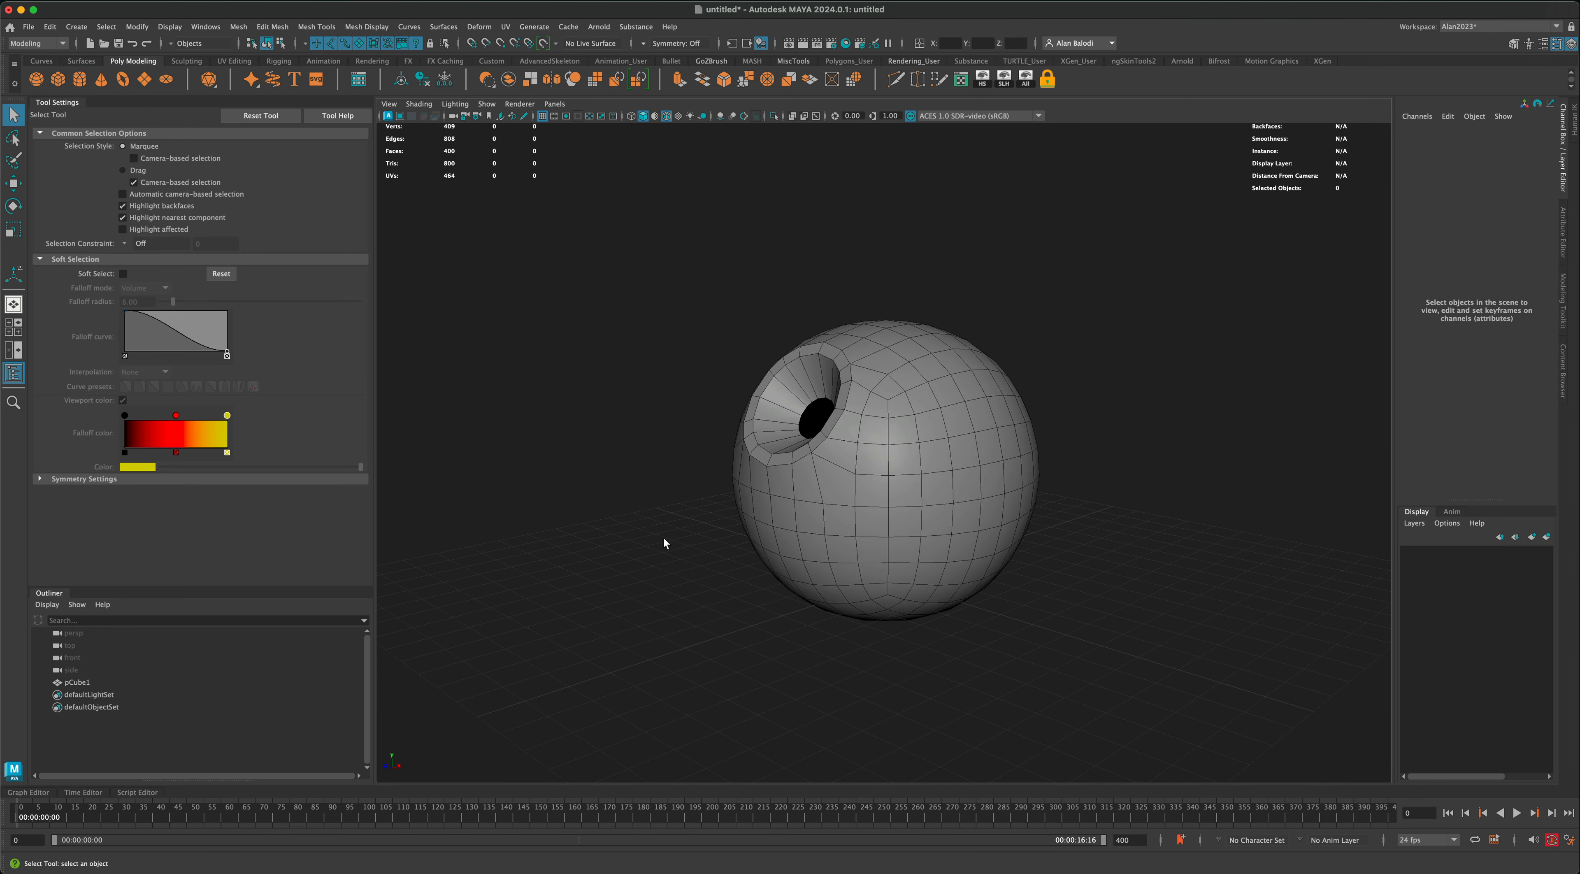
pyautogui.click(896, 423)
pyautogui.keyDown('alt'); pyautogui.moveTo(1006, 421); pyautogui.dragTo(992, 420); pyautogui.keyUp('alt')
pyautogui.keyDown('alt'); pyautogui.moveTo(872, 410); pyautogui.dragTo(791, 404); pyautogui.keyUp('alt')
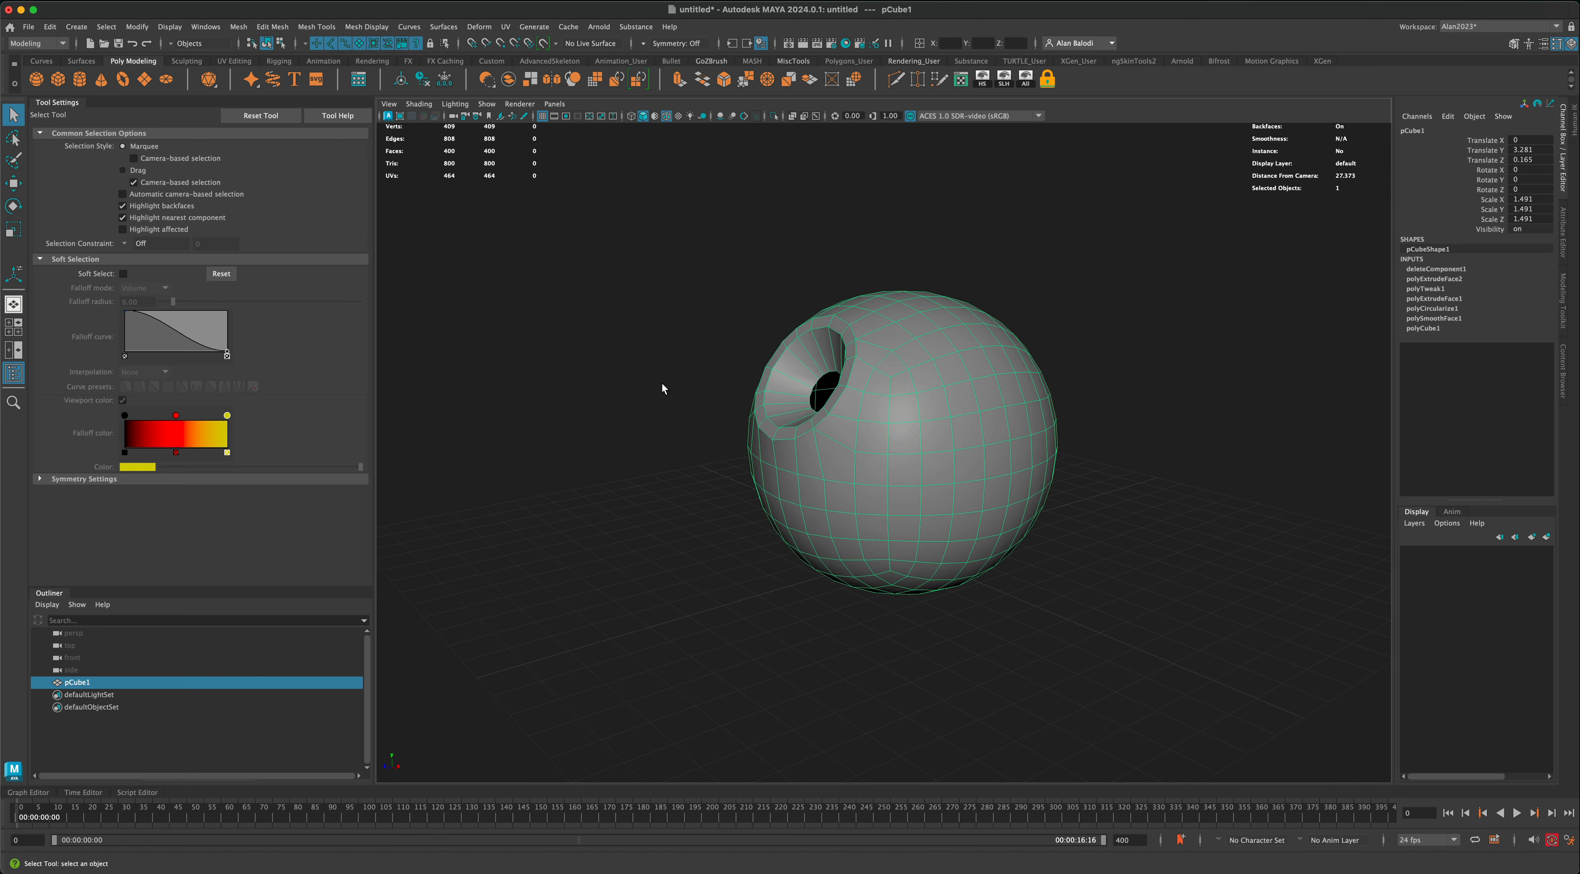
pyautogui.keyDown('alt'); pyautogui.moveTo(662, 388); pyautogui.dragTo(557, 444); pyautogui.keyUp('alt')
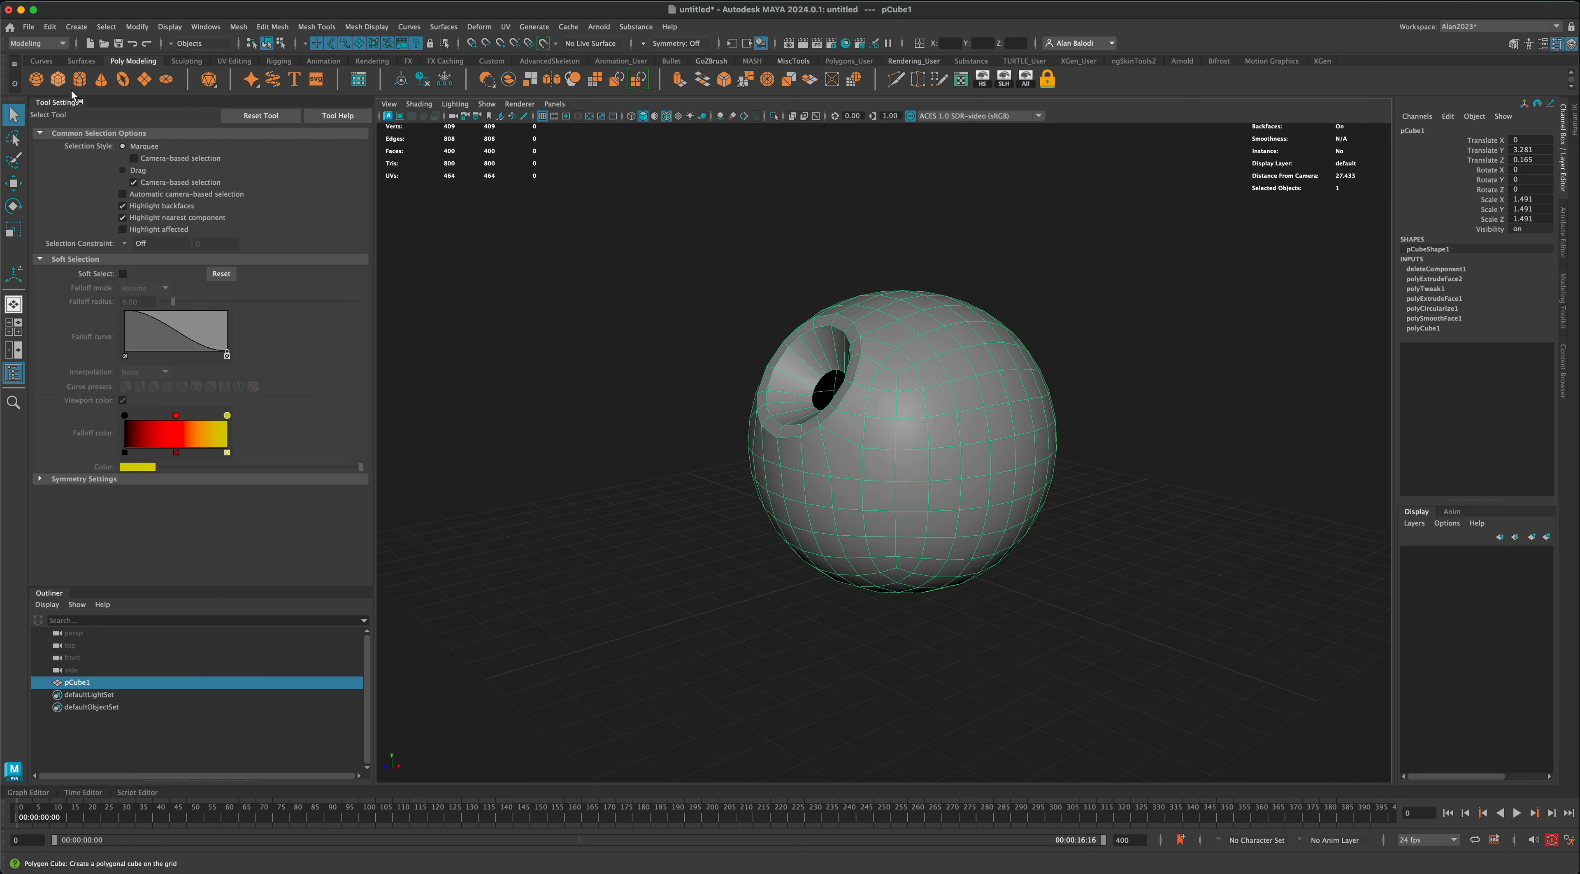
# Step: Create a polygon cube about 4.887 units per side in front of the sphere
pyautogui.click(58, 79)
pyautogui.moveTo(705, 642); pyautogui.dragTo(716, 663)
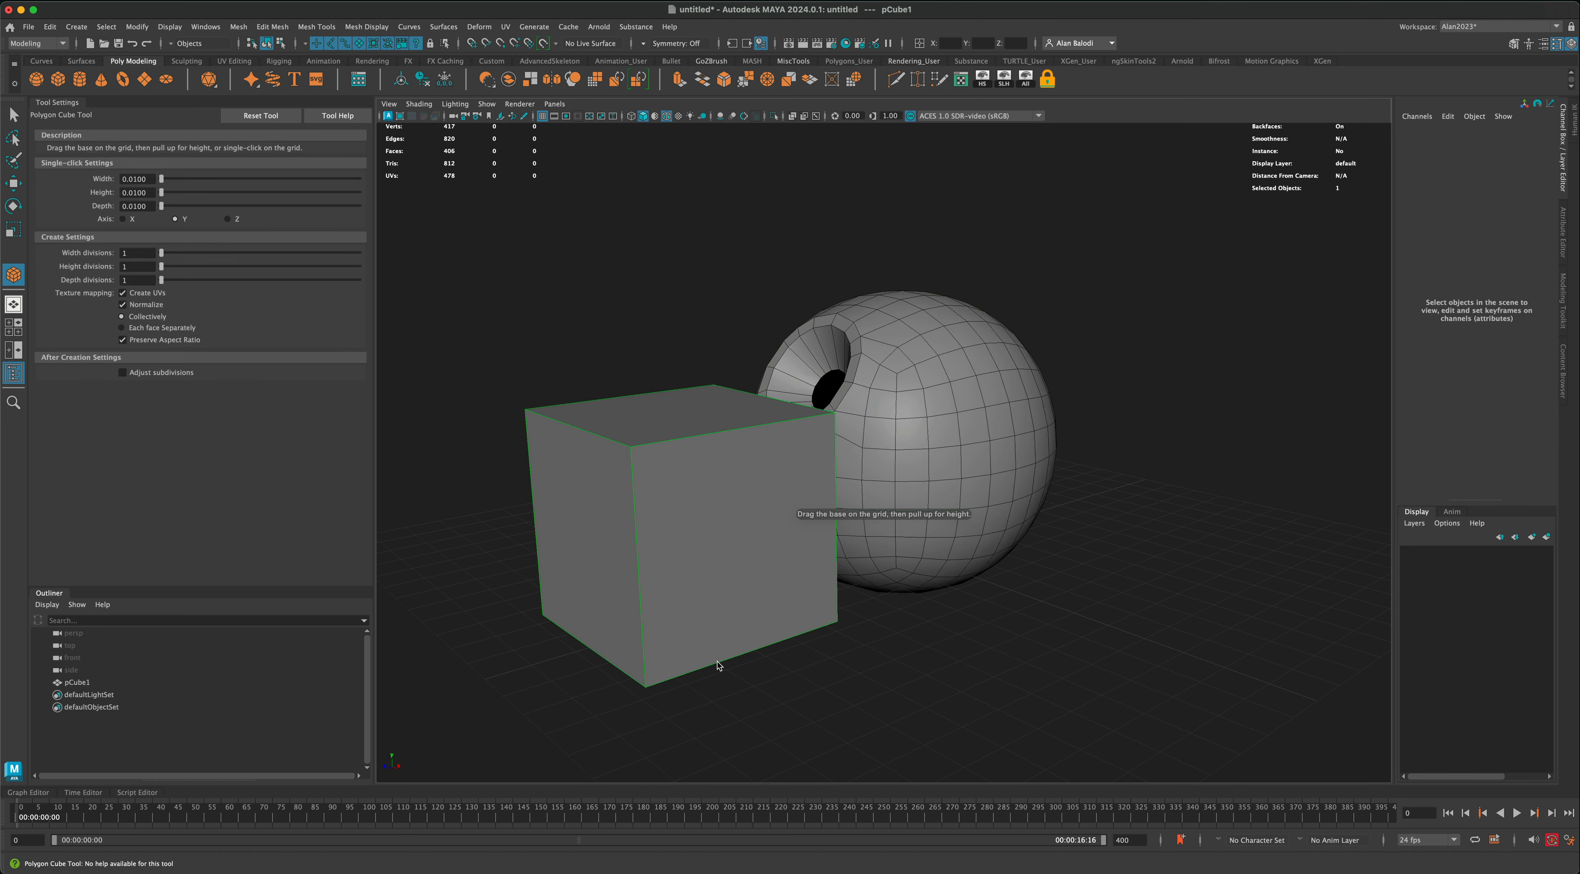
pyautogui.press('q')
pyautogui.keyDown('alt'); pyautogui.moveTo(628, 359); pyautogui.dragTo(608, 348); pyautogui.keyUp('alt')
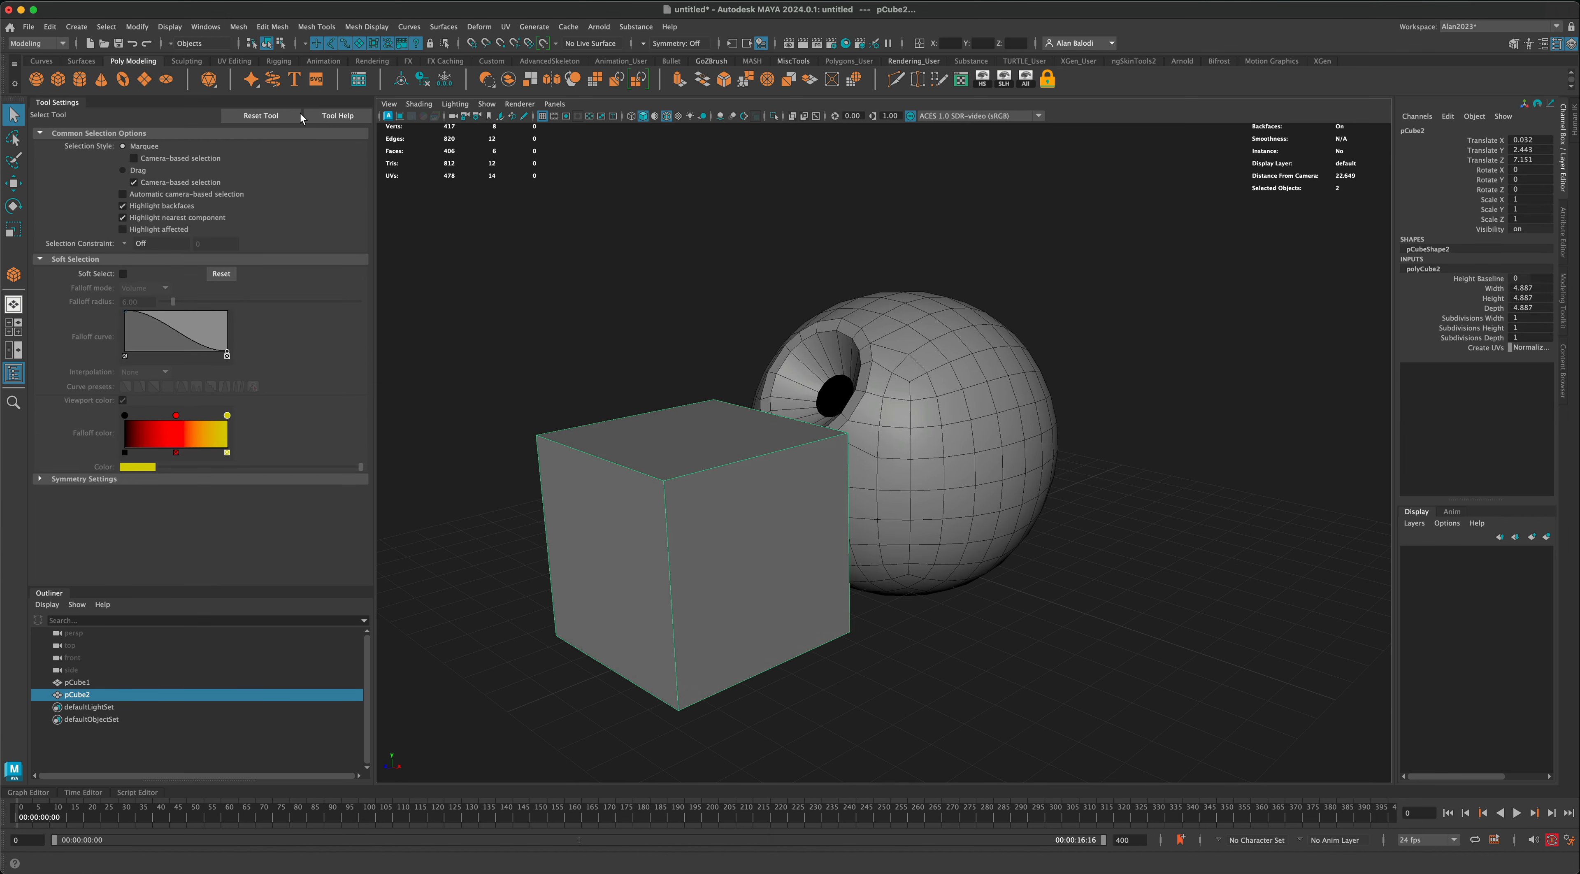
# Step: Smooth the new cube with 2 divisions and set its Translate X to 0
pyautogui.click(240, 29)
pyautogui.click(261, 168)
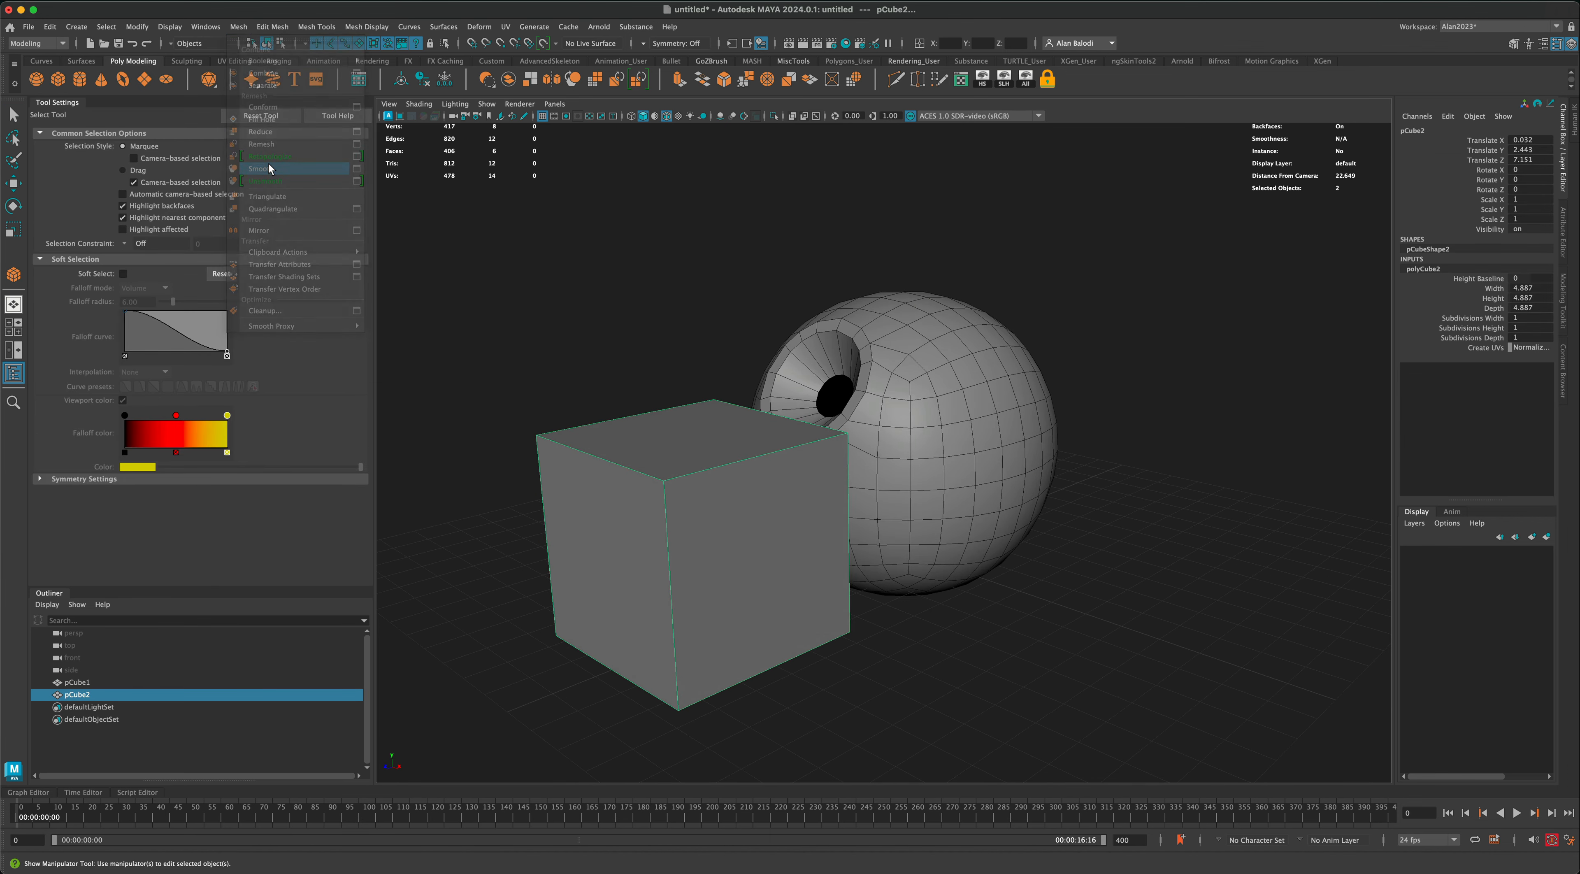
pyautogui.doubleClick(1535, 141)
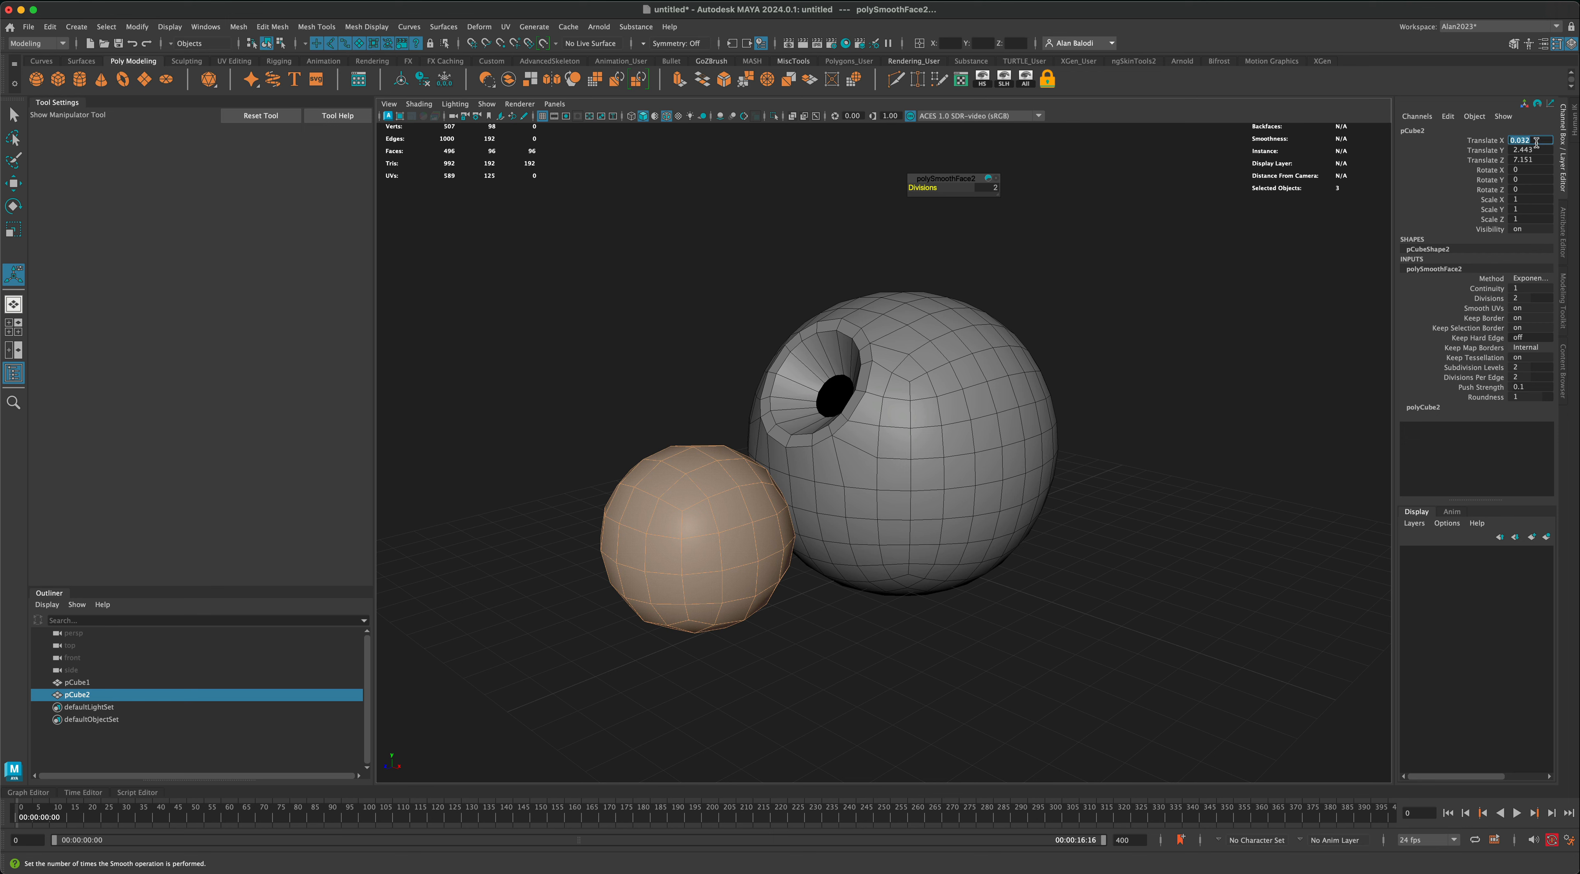
pyautogui.press('Return')
pyautogui.press('q')
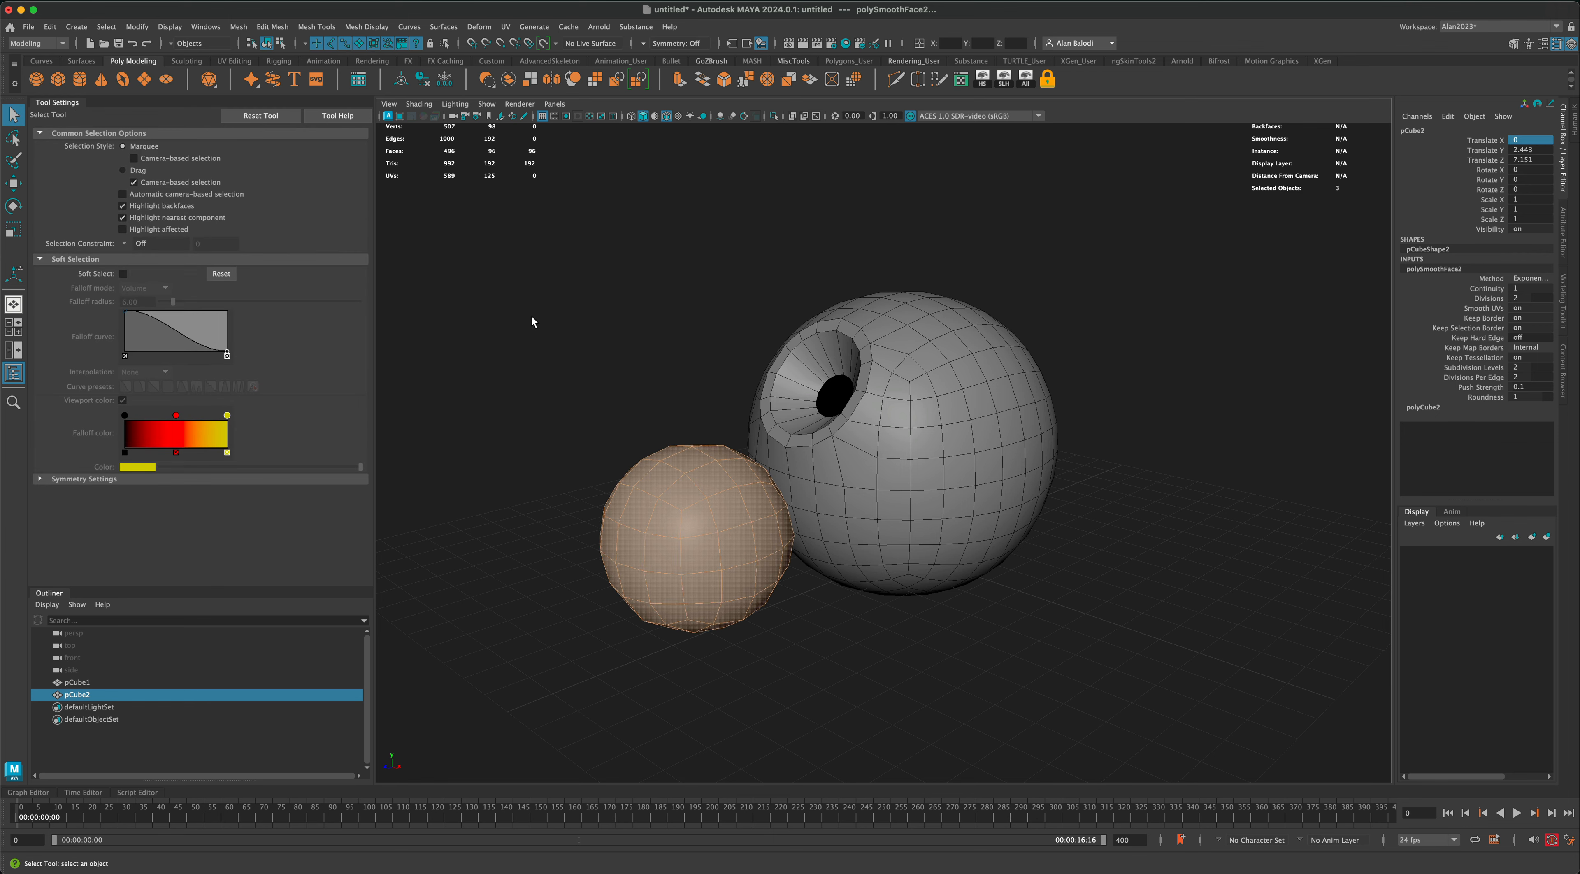
pyautogui.keyDown('alt'); pyautogui.moveTo(532, 325); pyautogui.dragTo(575, 383); pyautogui.keyUp('alt')
pyautogui.moveTo(634, 448); pyautogui.dragTo(682, 423, button='right')
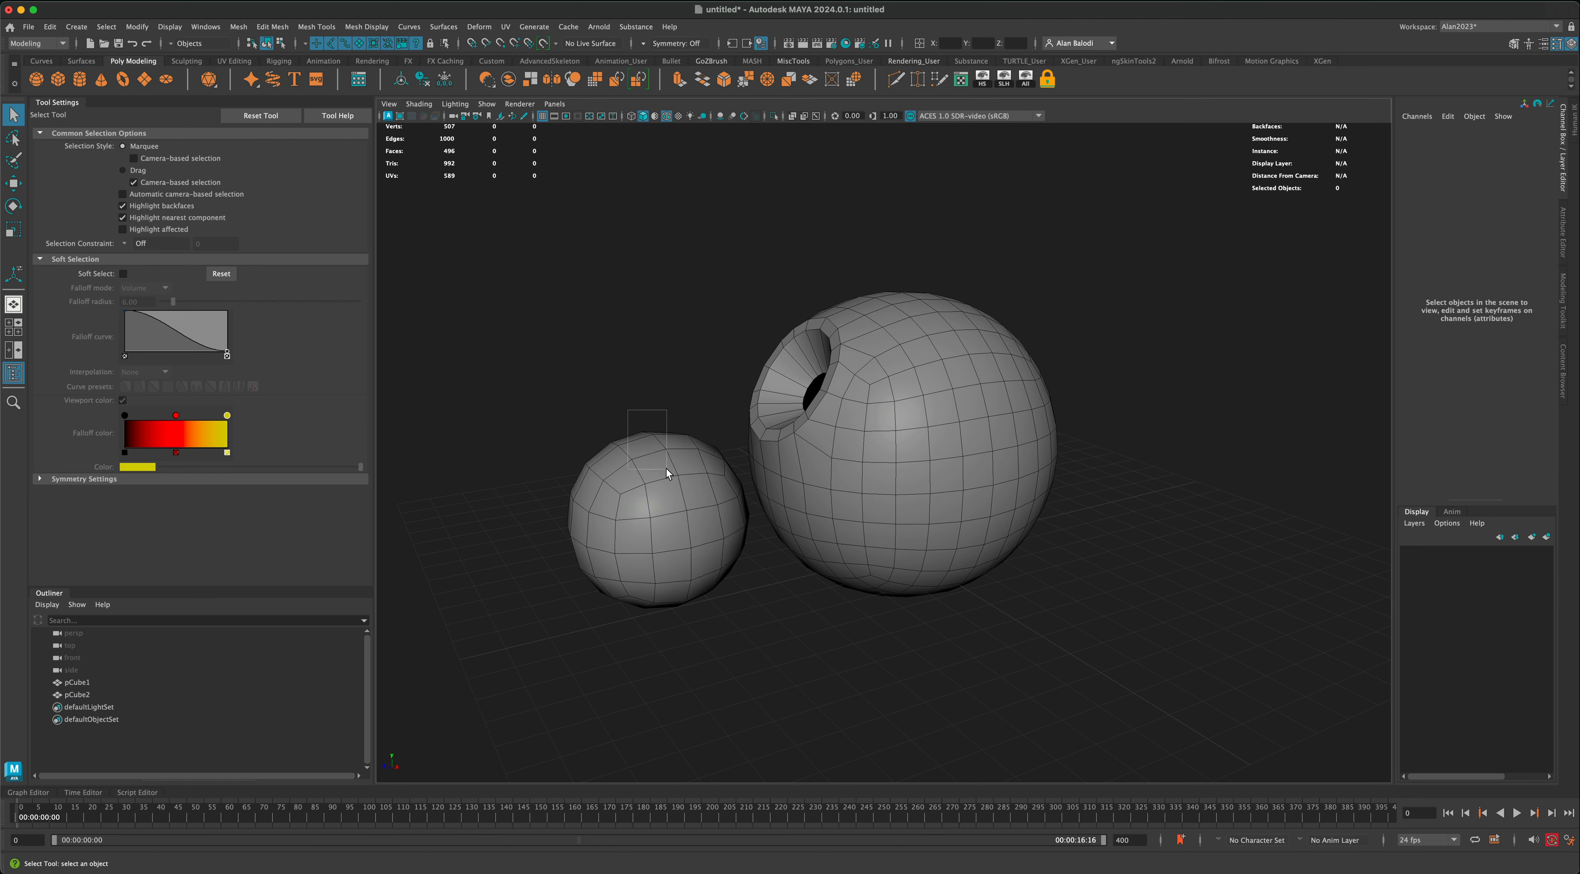
# Step: Scale the small sphere to about 0.648 and fit it into the socket at about Translate Y 5.168 and Z 2.997
pyautogui.click(12, 183)
pyautogui.moveTo(637, 501); pyautogui.dragTo(789, 375)
pyautogui.click(14, 229)
pyautogui.click(14, 182)
pyautogui.moveTo(621, 484)
pyautogui.keyDown('alt'); pyautogui.mouseDown()
pyautogui.moveTo(582, 476)
pyautogui.moveTo(604, 468)
pyautogui.mouseUp(); pyautogui.keyUp('alt')
pyautogui.scroll(5, 603, 473)
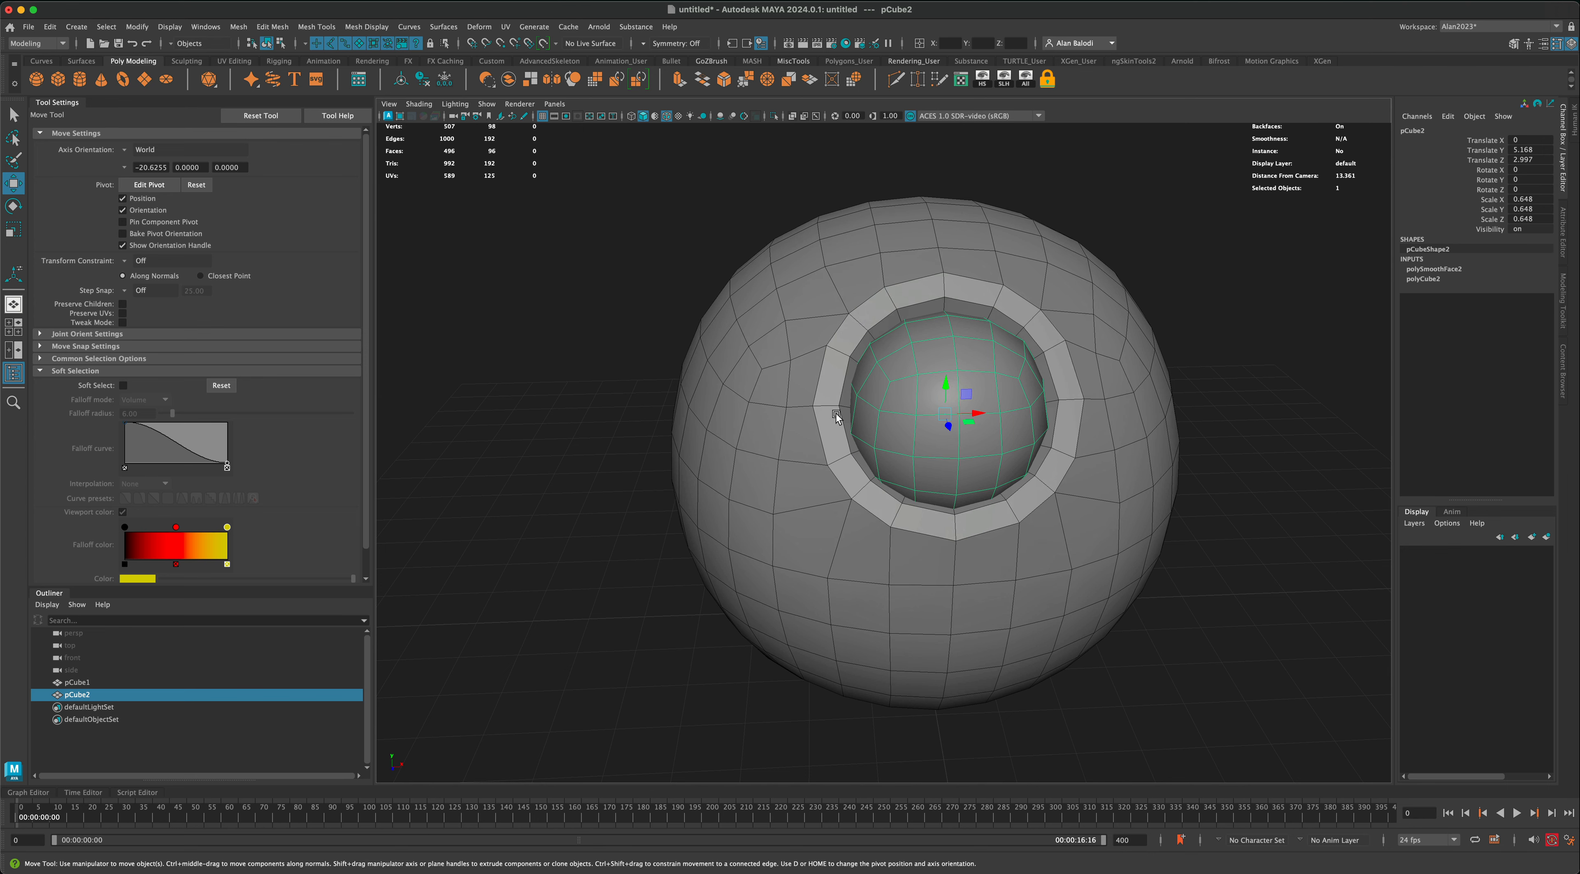
pyautogui.scroll(1, 1122, 437)
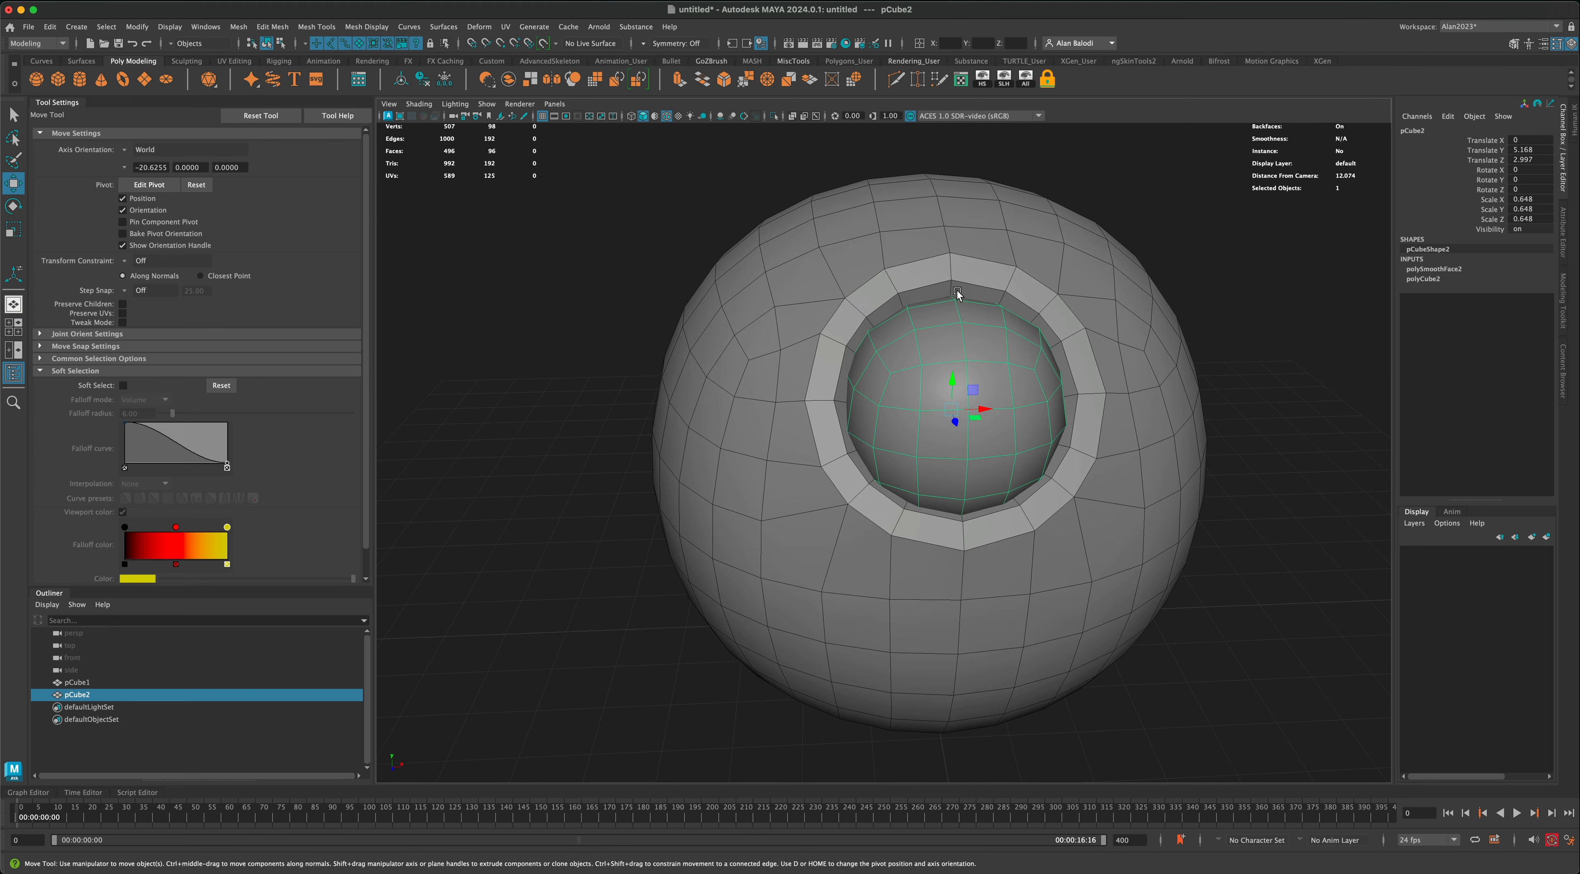
pyautogui.keyDown('alt'); pyautogui.moveTo(1060, 457); pyautogui.dragTo(957, 412); pyautogui.keyUp('alt')
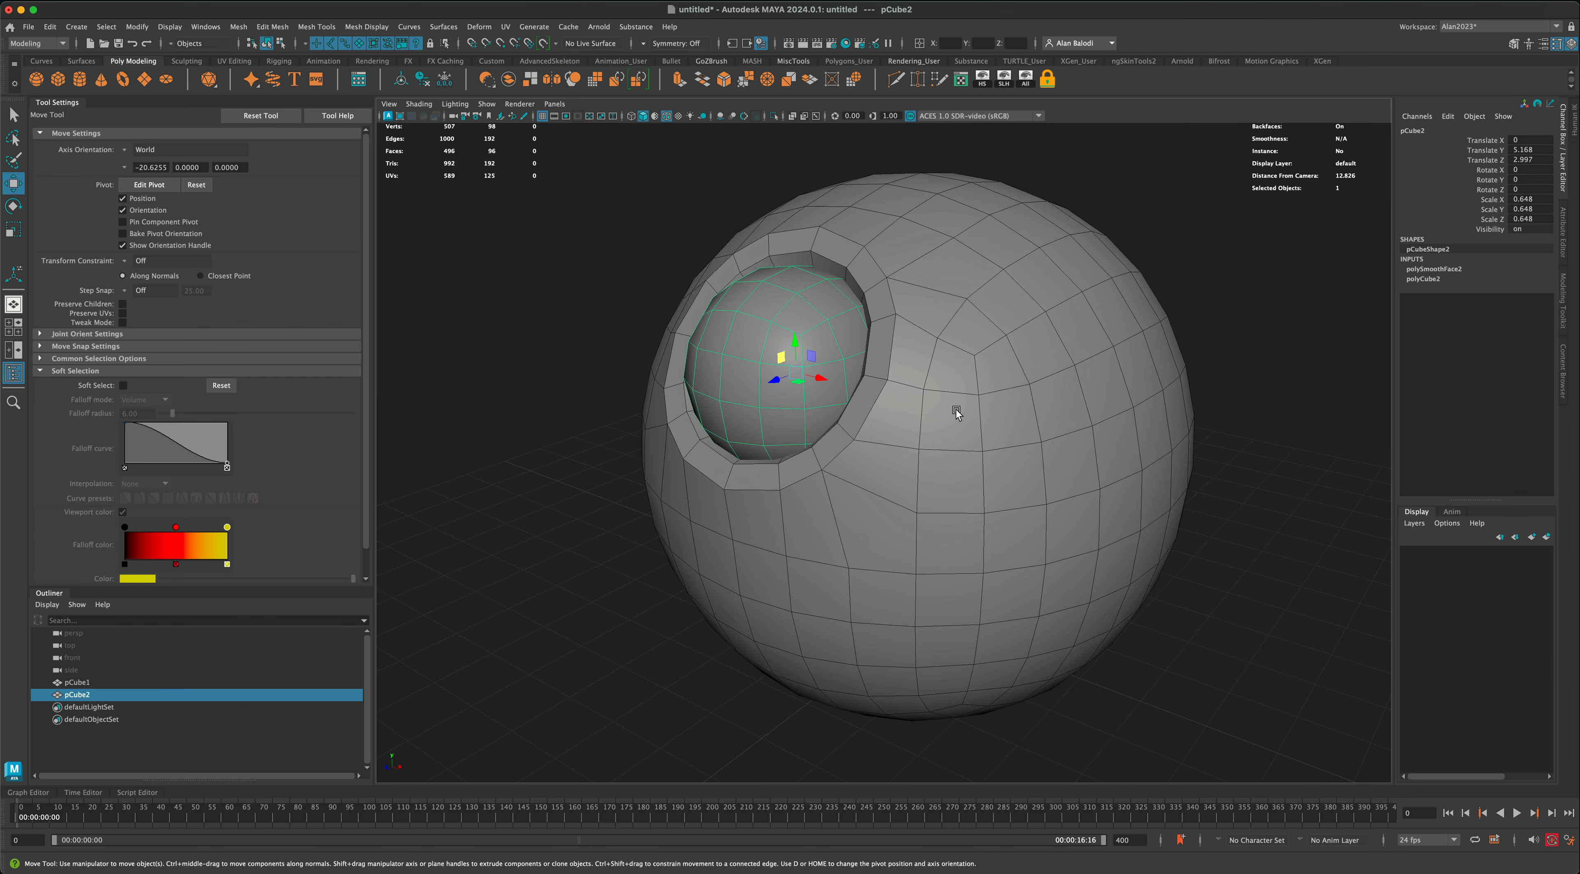
pyautogui.keyDown('alt'); pyautogui.moveTo(865, 350); pyautogui.dragTo(888, 364); pyautogui.keyUp('alt')
# Step: Select both spheres and display them in smooth mesh preview
pyautogui.click(545, 437)
pyautogui.moveTo(573, 480)
pyautogui.keyDown('alt'); pyautogui.mouseDown()
pyautogui.moveTo(557, 467)
pyautogui.moveTo(547, 515)
pyautogui.moveTo(490, 441)
pyautogui.mouseUp(); pyautogui.keyUp('alt')
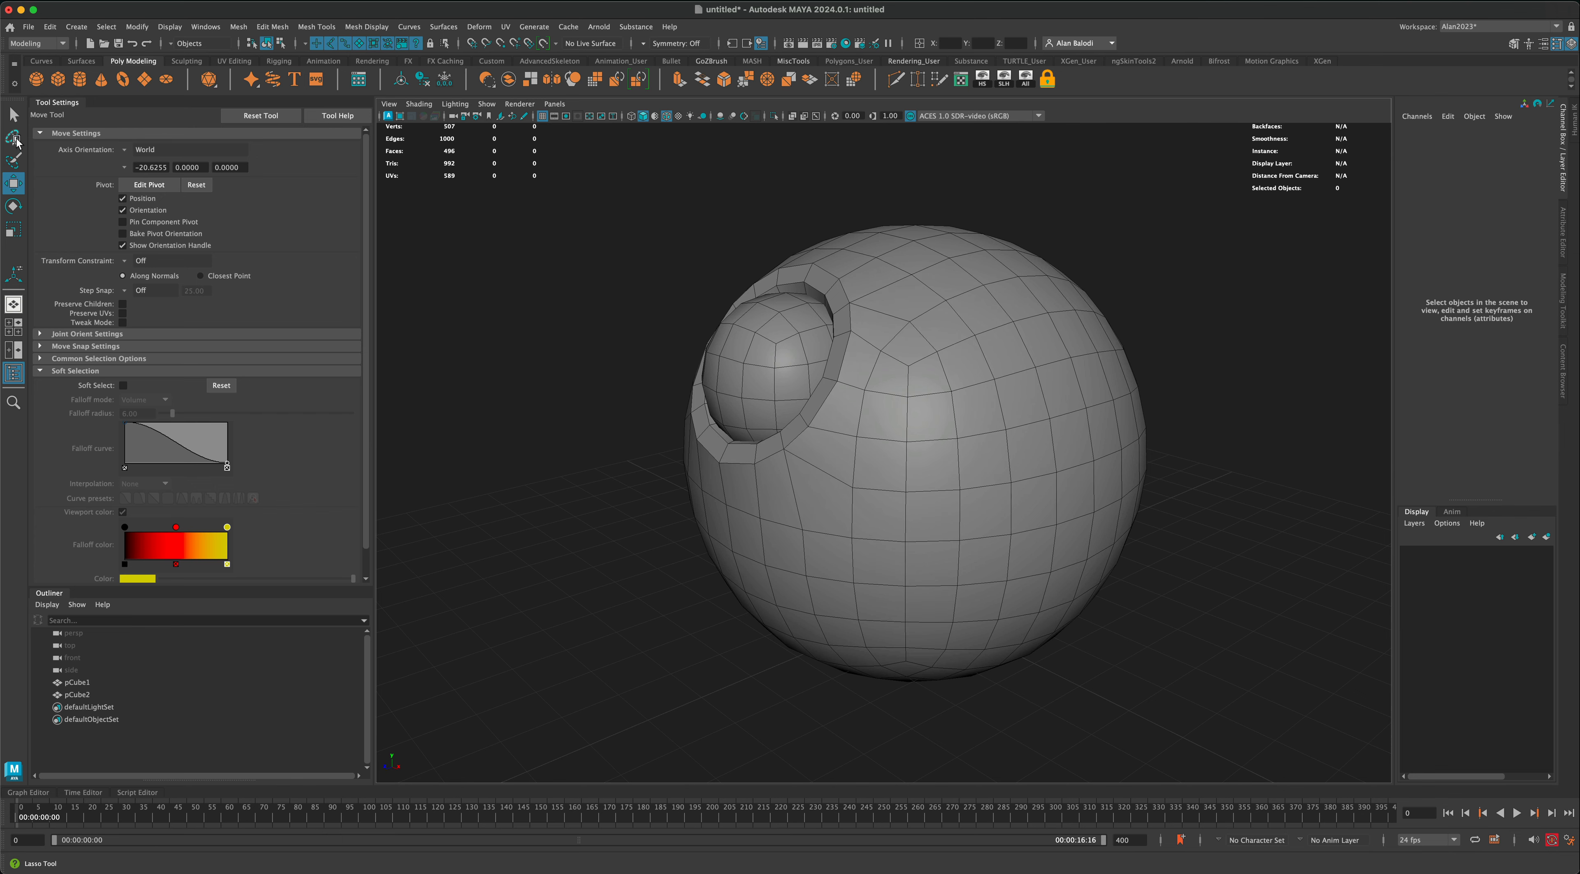
pyautogui.click(14, 115)
pyautogui.moveTo(612, 258); pyautogui.dragTo(923, 476)
pyautogui.press('3')
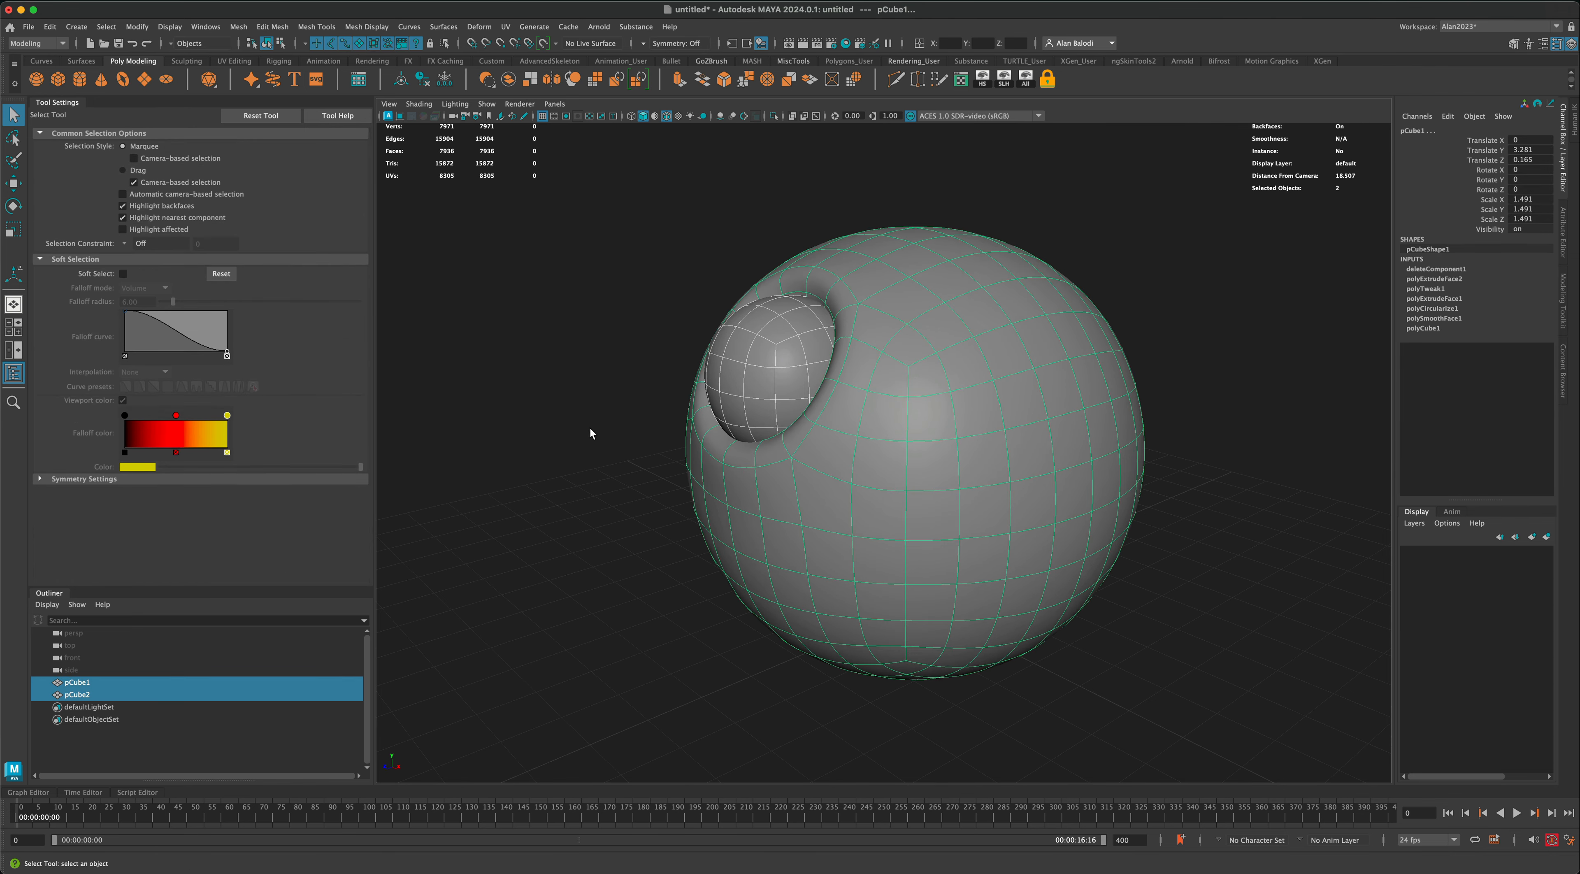
pyautogui.click(589, 426)
pyautogui.keyDown('alt'); pyautogui.moveTo(564, 456); pyautogui.dragTo(656, 453); pyautogui.keyUp('alt')
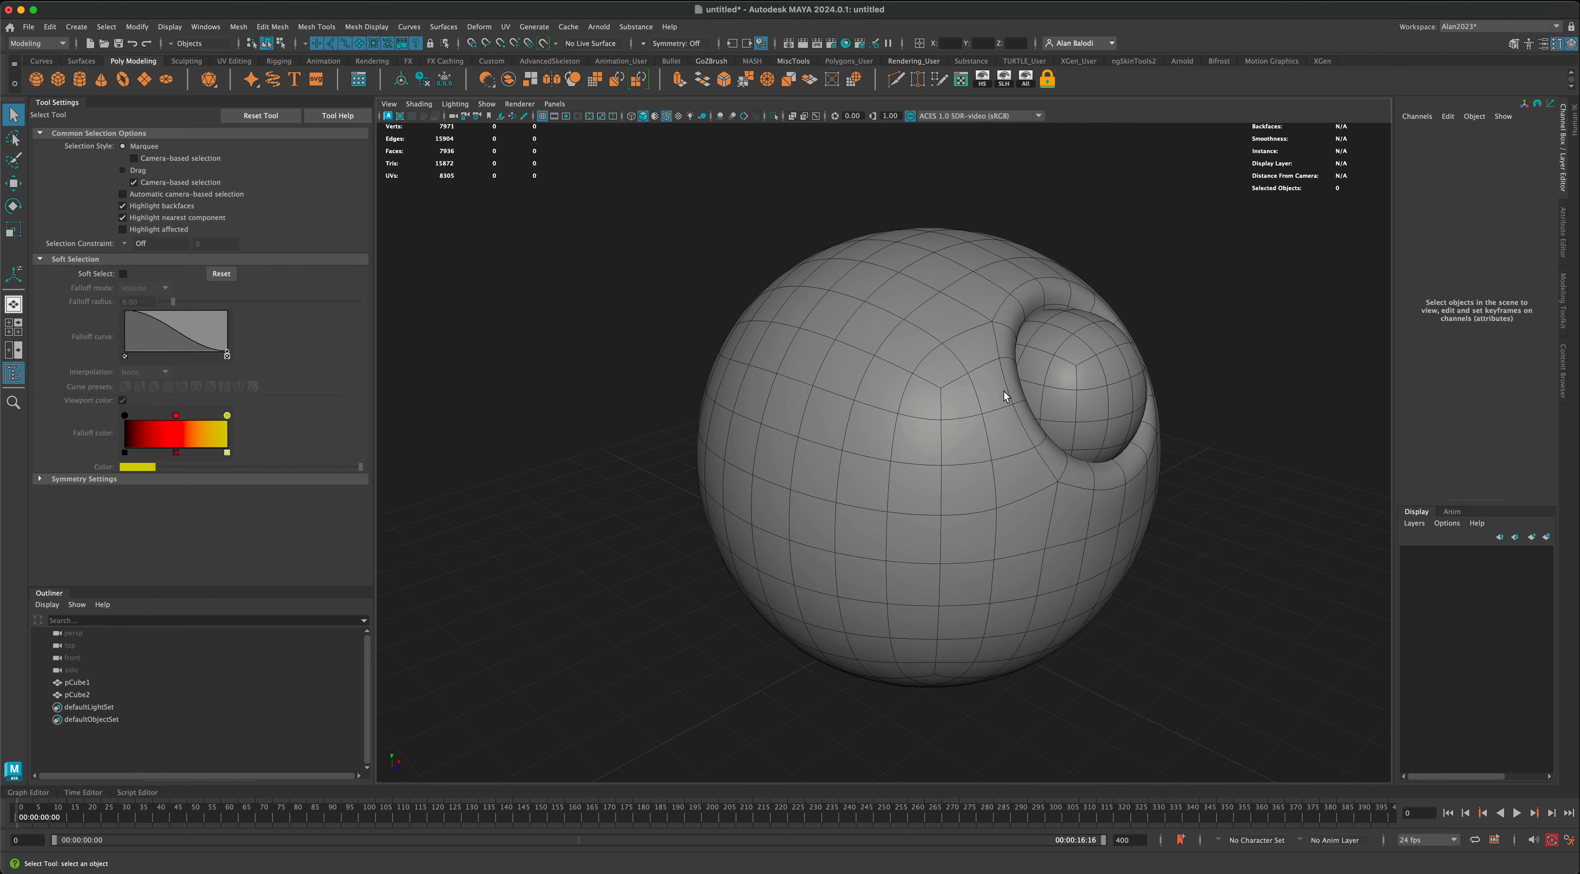
pyautogui.keyDown('alt'); pyautogui.moveTo(1177, 437); pyautogui.dragTo(1157, 460); pyautogui.keyUp('alt')
pyautogui.keyDown('alt'); pyautogui.moveTo(1127, 458); pyautogui.dragTo(1118, 459); pyautogui.keyUp('alt')
pyautogui.keyDown('alt'); pyautogui.moveTo(536, 484); pyautogui.dragTo(551, 514, button='middle'); pyautogui.keyUp('alt')
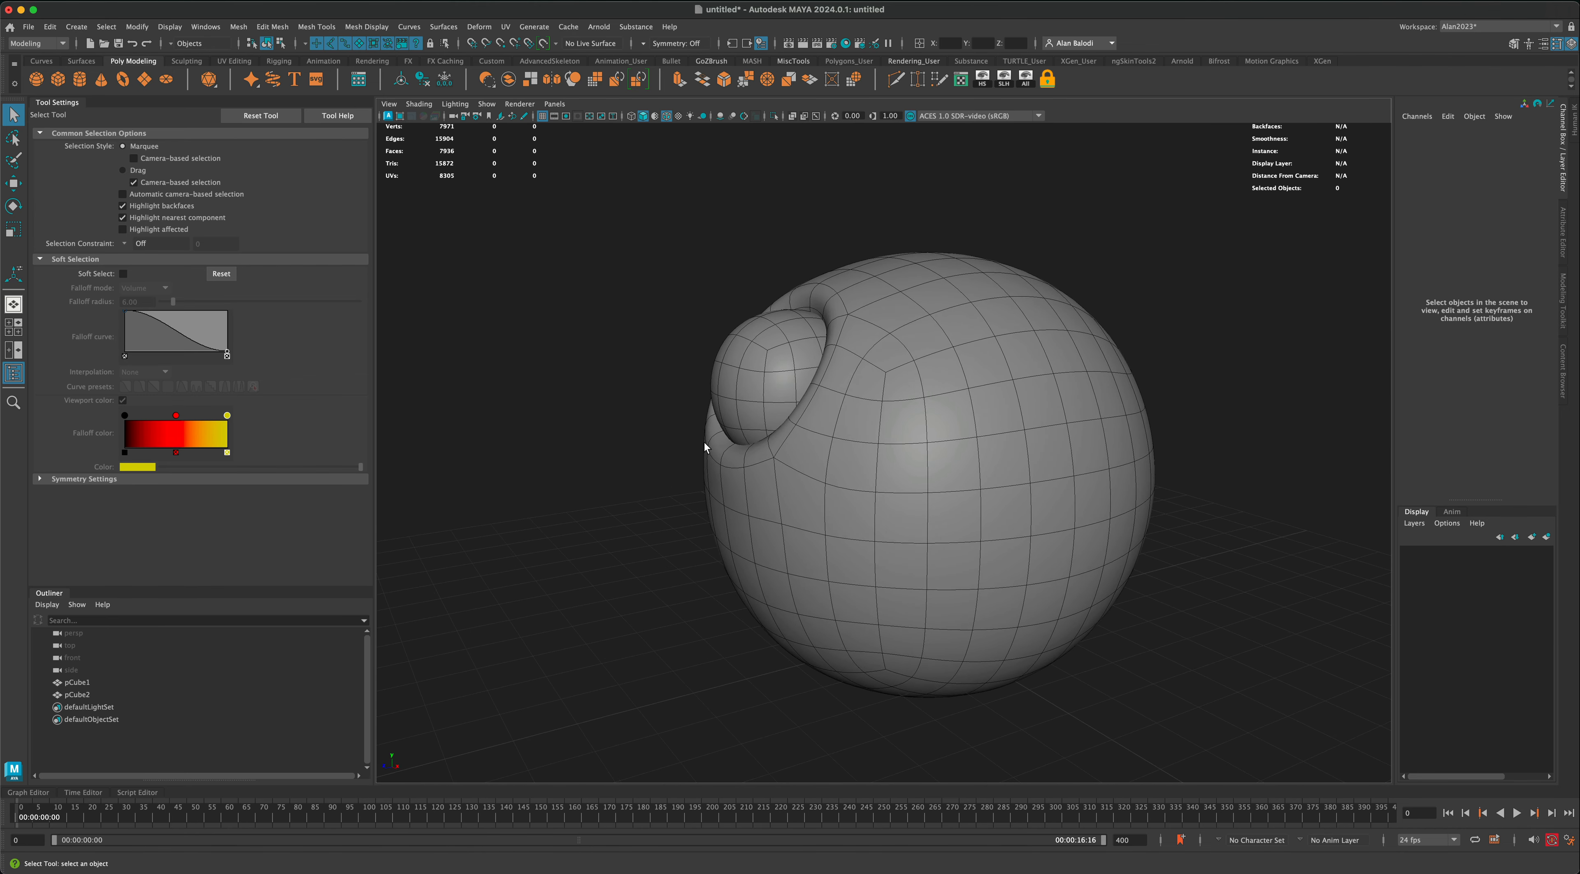
# Step: Turn off smooth mesh preview on the small sphere and rotate it to about -33.644 on X
pyautogui.click(759, 402)
pyautogui.keyDown('alt'); pyautogui.moveTo(761, 383); pyautogui.dragTo(623, 418); pyautogui.keyUp('alt')
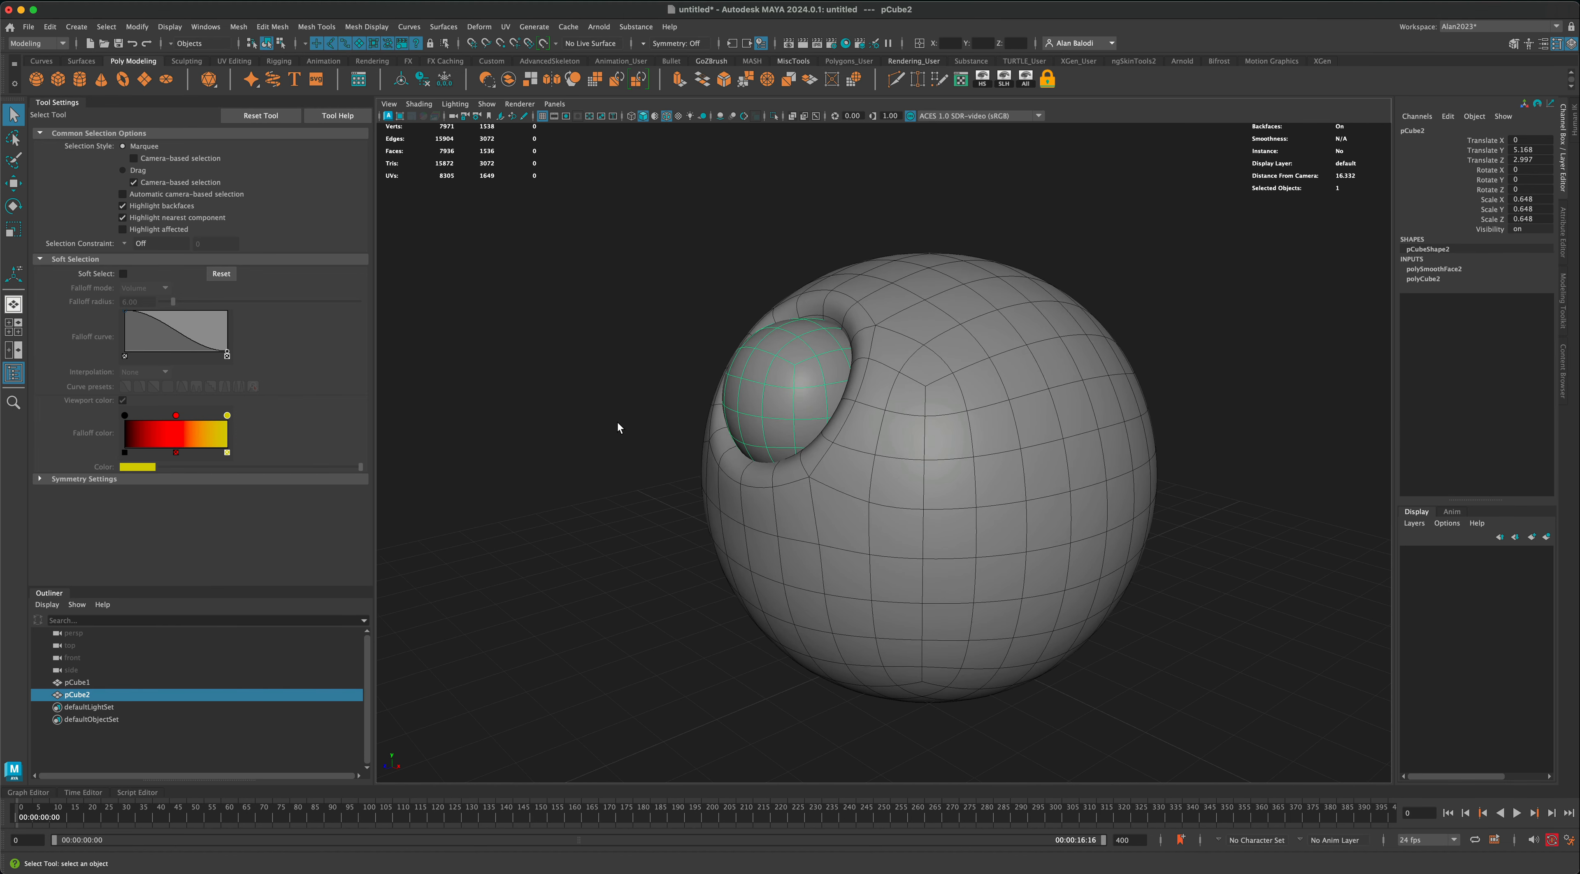
pyautogui.press('1')
pyautogui.click(14, 207)
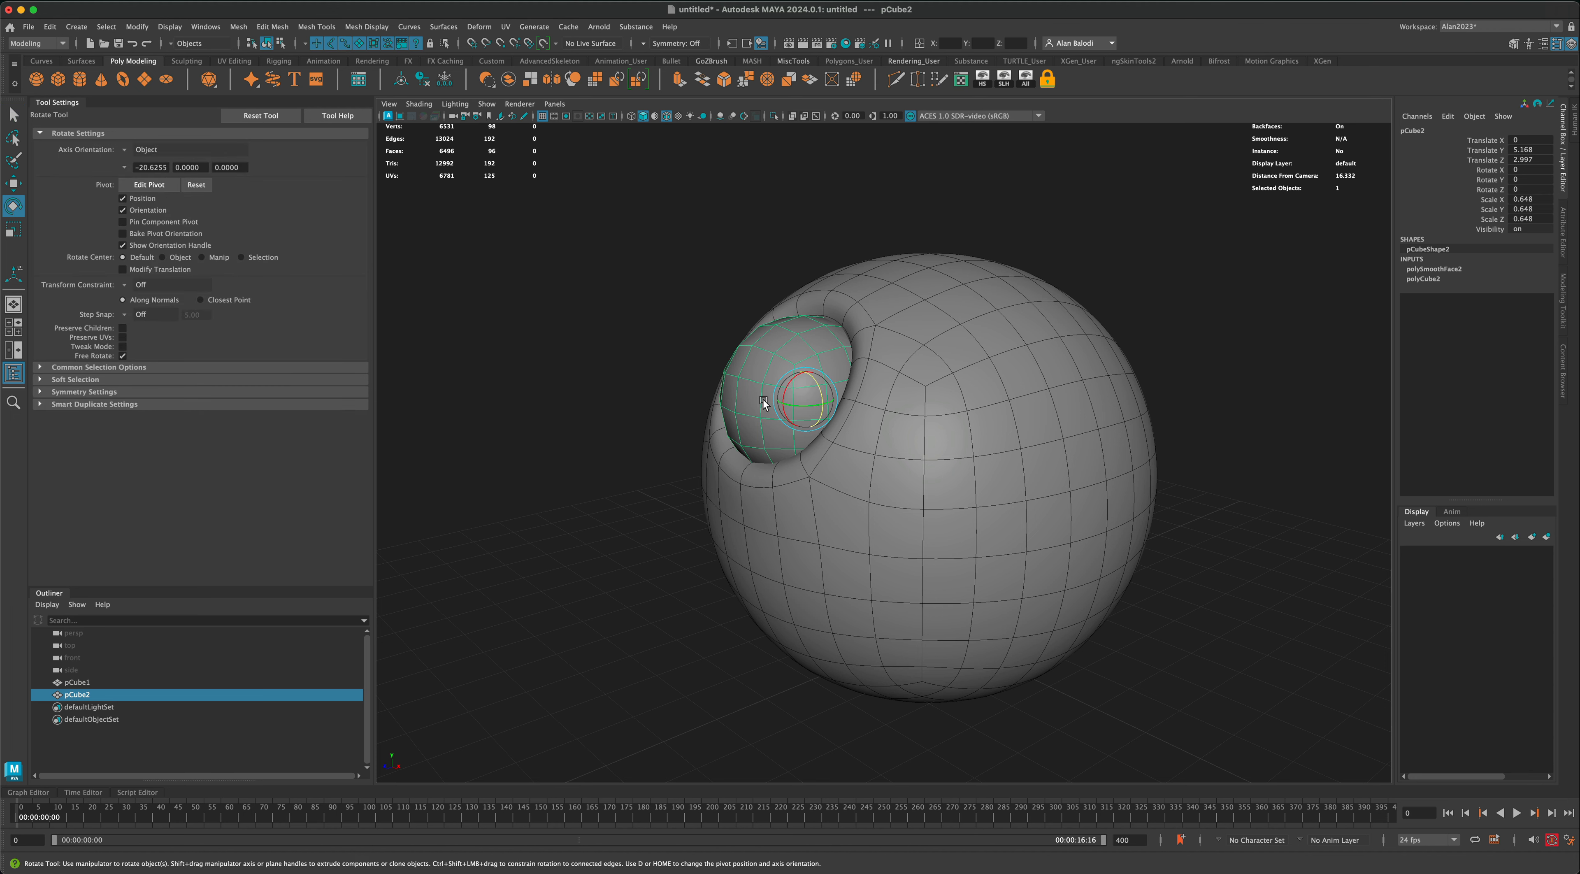
pyautogui.moveTo(780, 396)
pyautogui.mouseDown()
pyautogui.moveTo(793, 388)
pyautogui.moveTo(785, 407)
pyautogui.mouseUp()
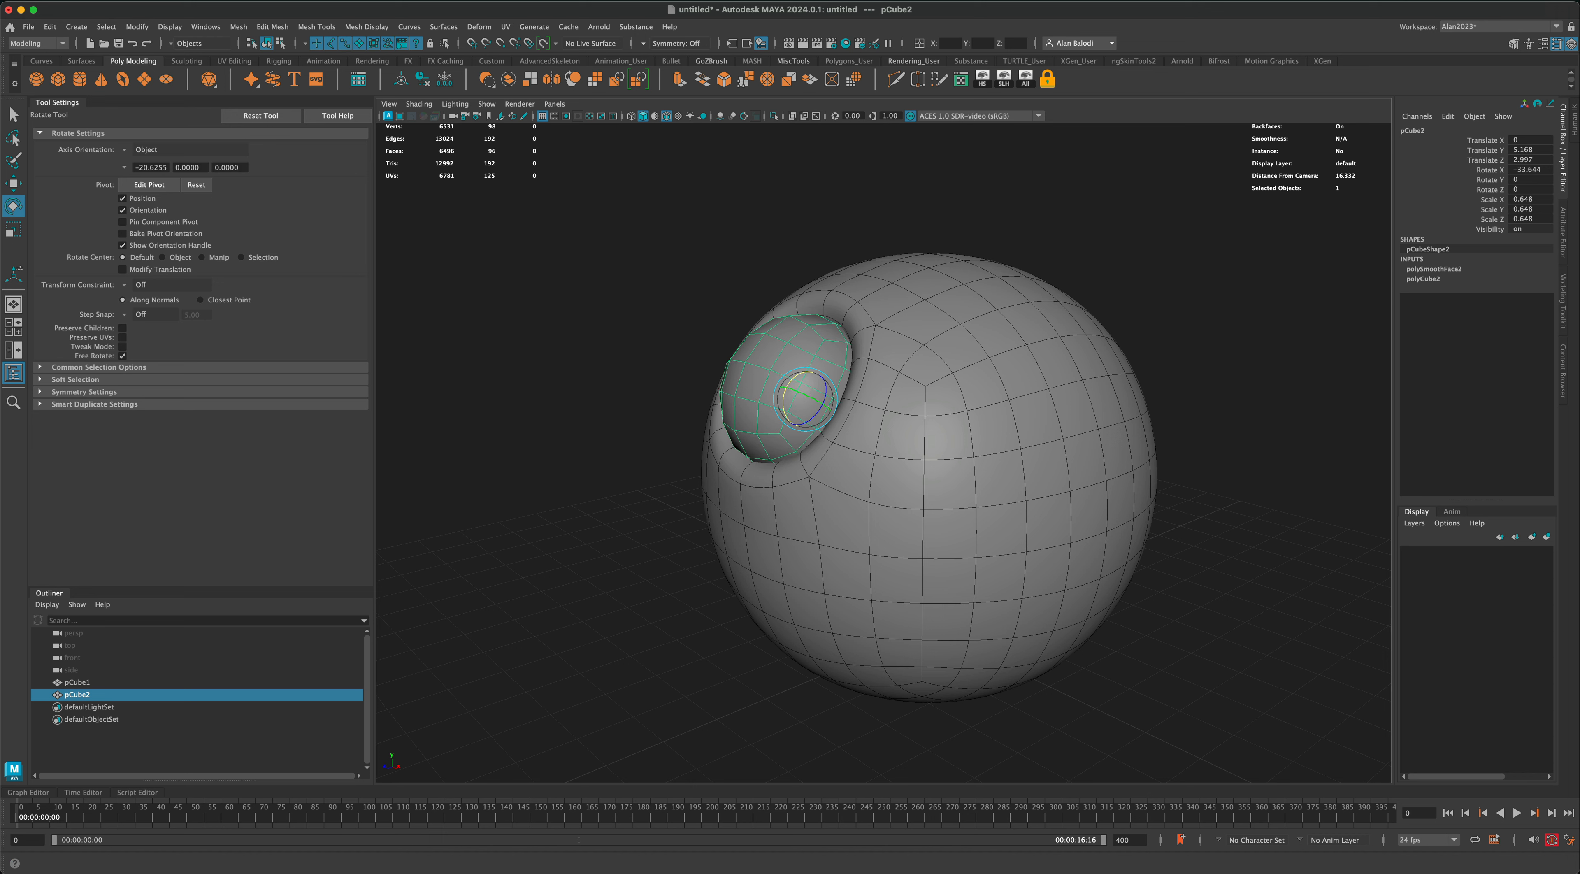
pyautogui.press('q')
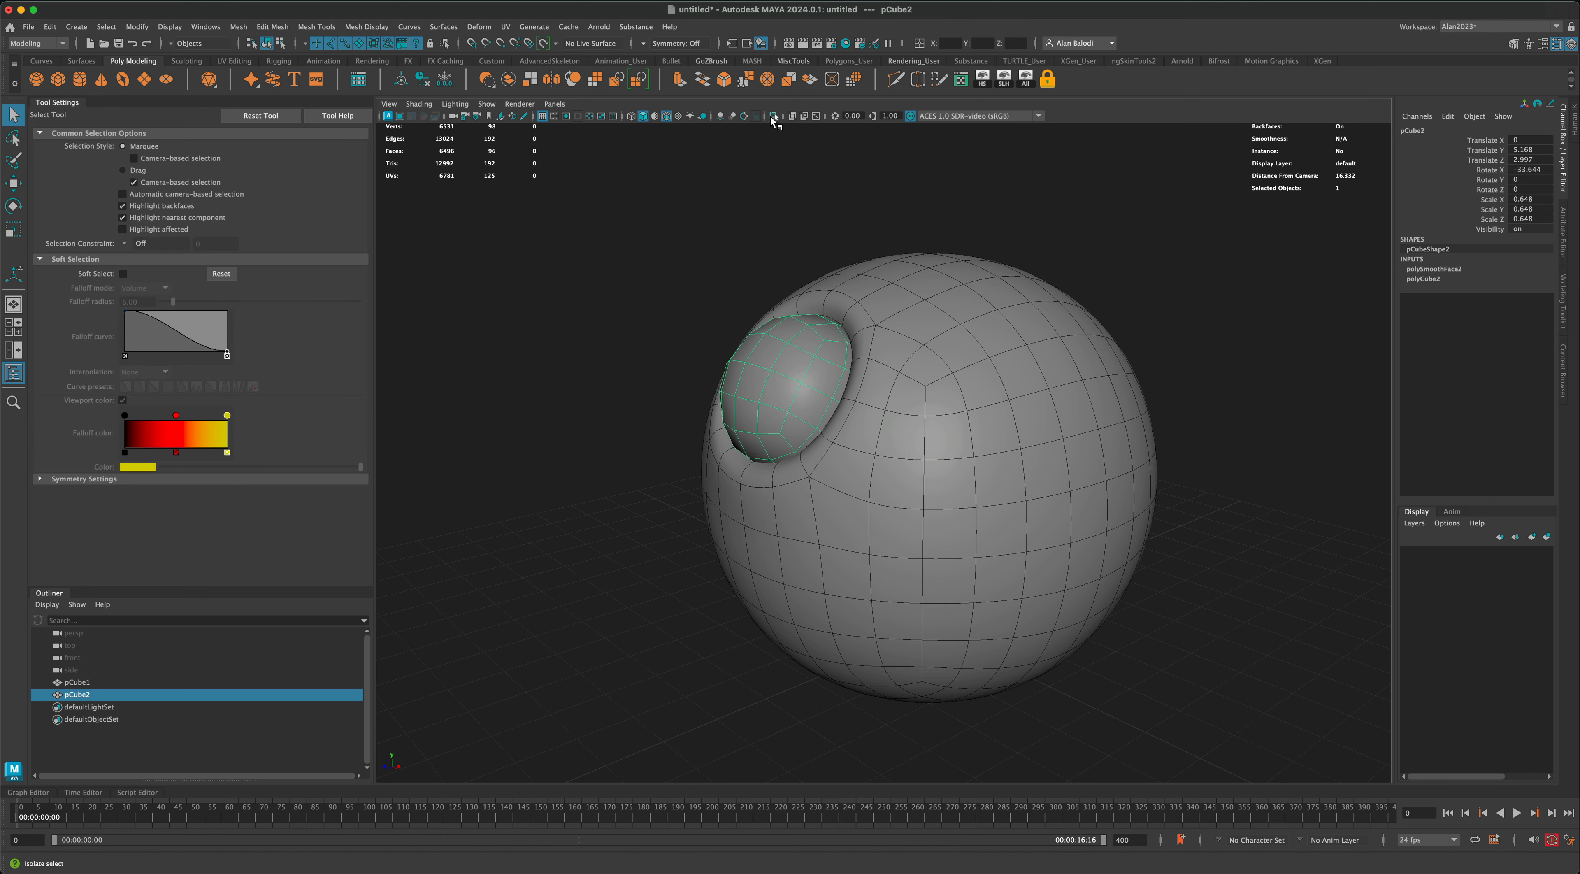
# Step: Isolate the small sphere and delete its rear half of faces, leaving isolation when done
pyautogui.click(773, 116)
pyautogui.moveTo(866, 410); pyautogui.dragTo(858, 434, button='right')
pyautogui.click(859, 435)
pyautogui.keyDown('shift'); pyautogui.doubleClick(873, 412); pyautogui.keyUp('shift')
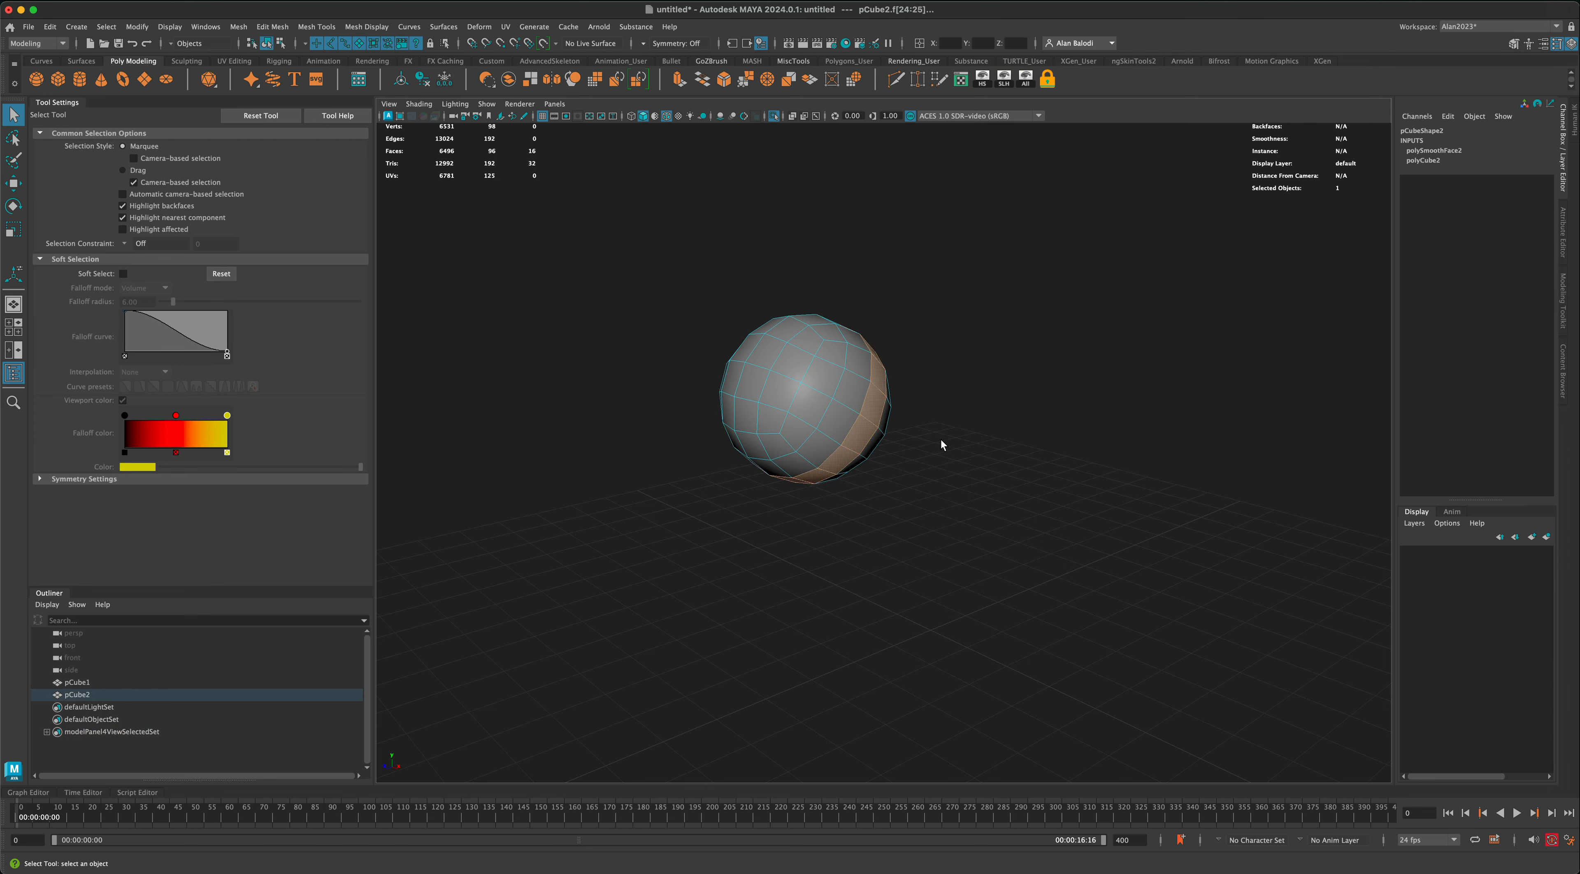
pyautogui.press('Delete')
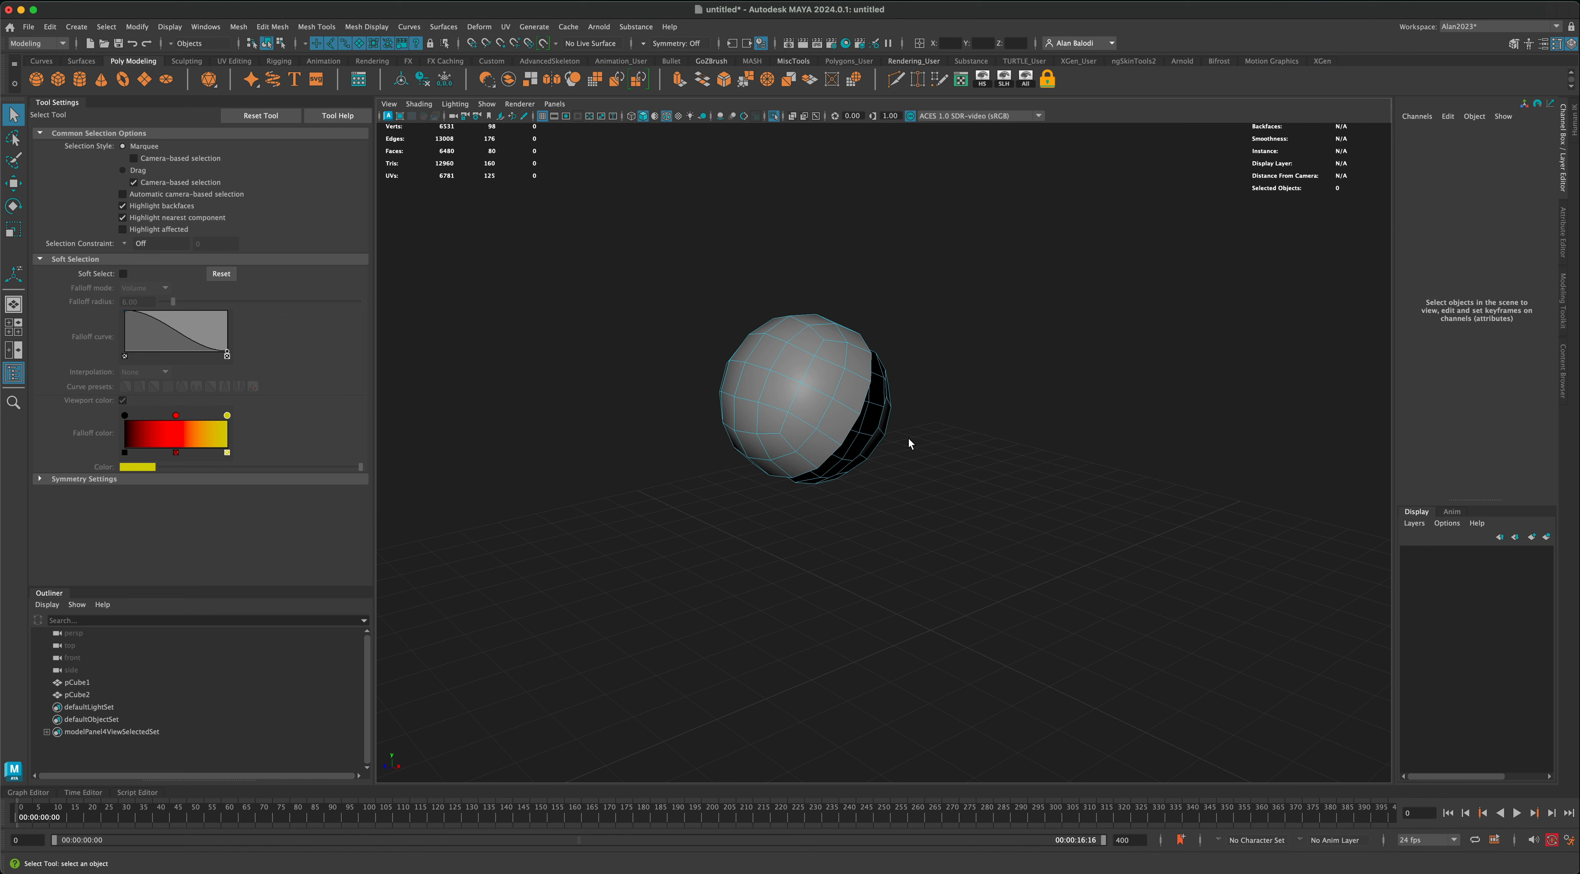
pyautogui.doubleClick(868, 445)
pyautogui.press('Delete')
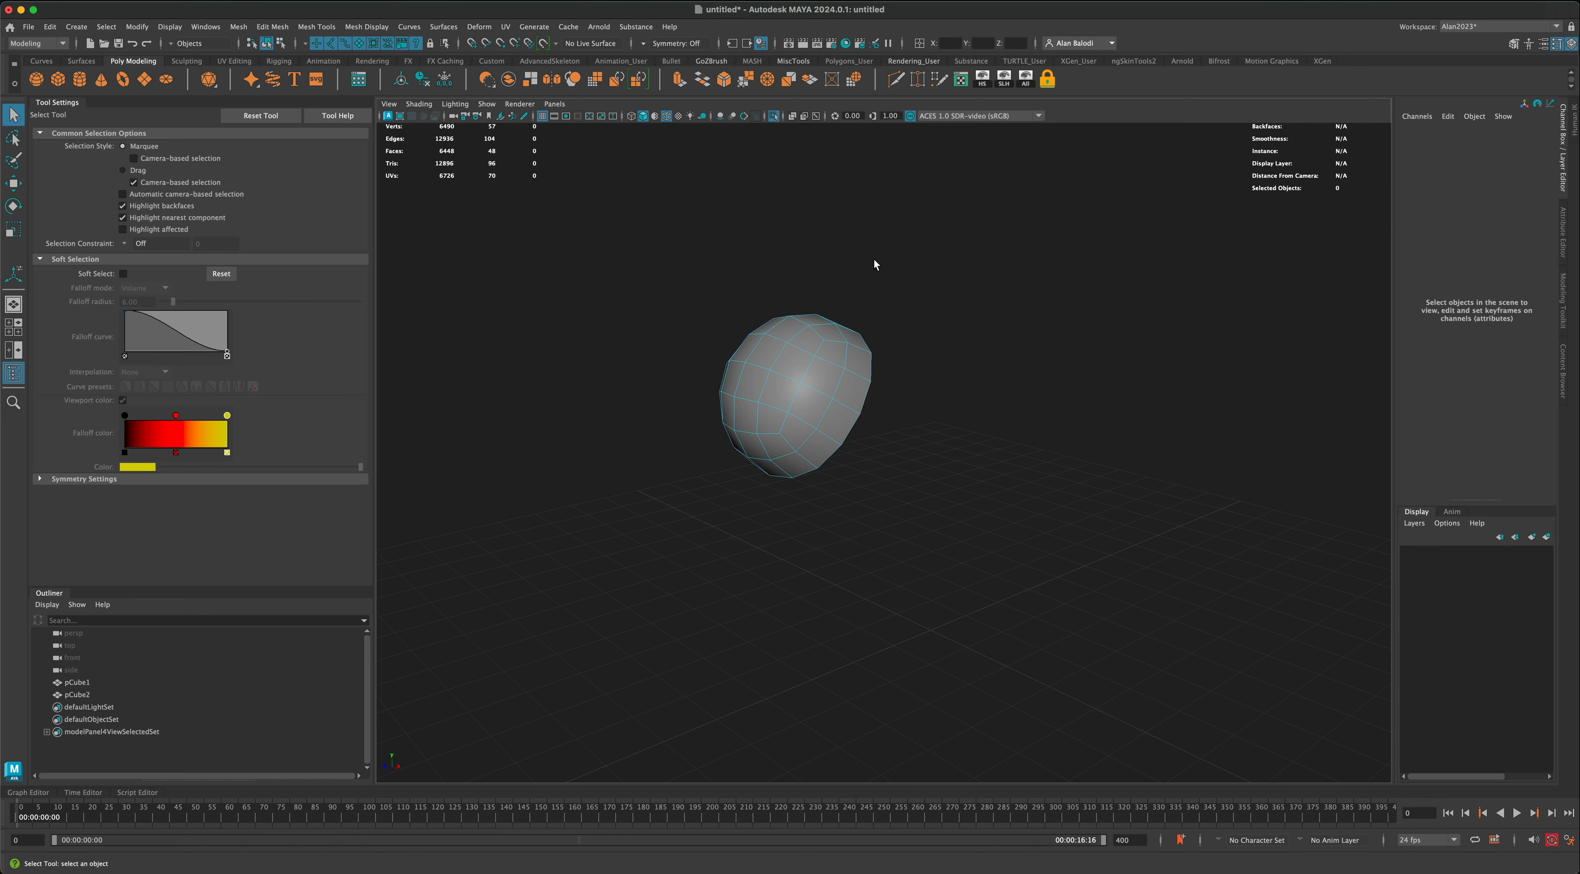
pyautogui.click(775, 118)
# Step: Combine the large sphere and the eyeball into one mesh and delete its construction history
pyautogui.moveTo(803, 334); pyautogui.dragTo(847, 317, button='right')
pyautogui.moveTo(636, 284); pyautogui.dragTo(886, 495)
pyautogui.press('f')
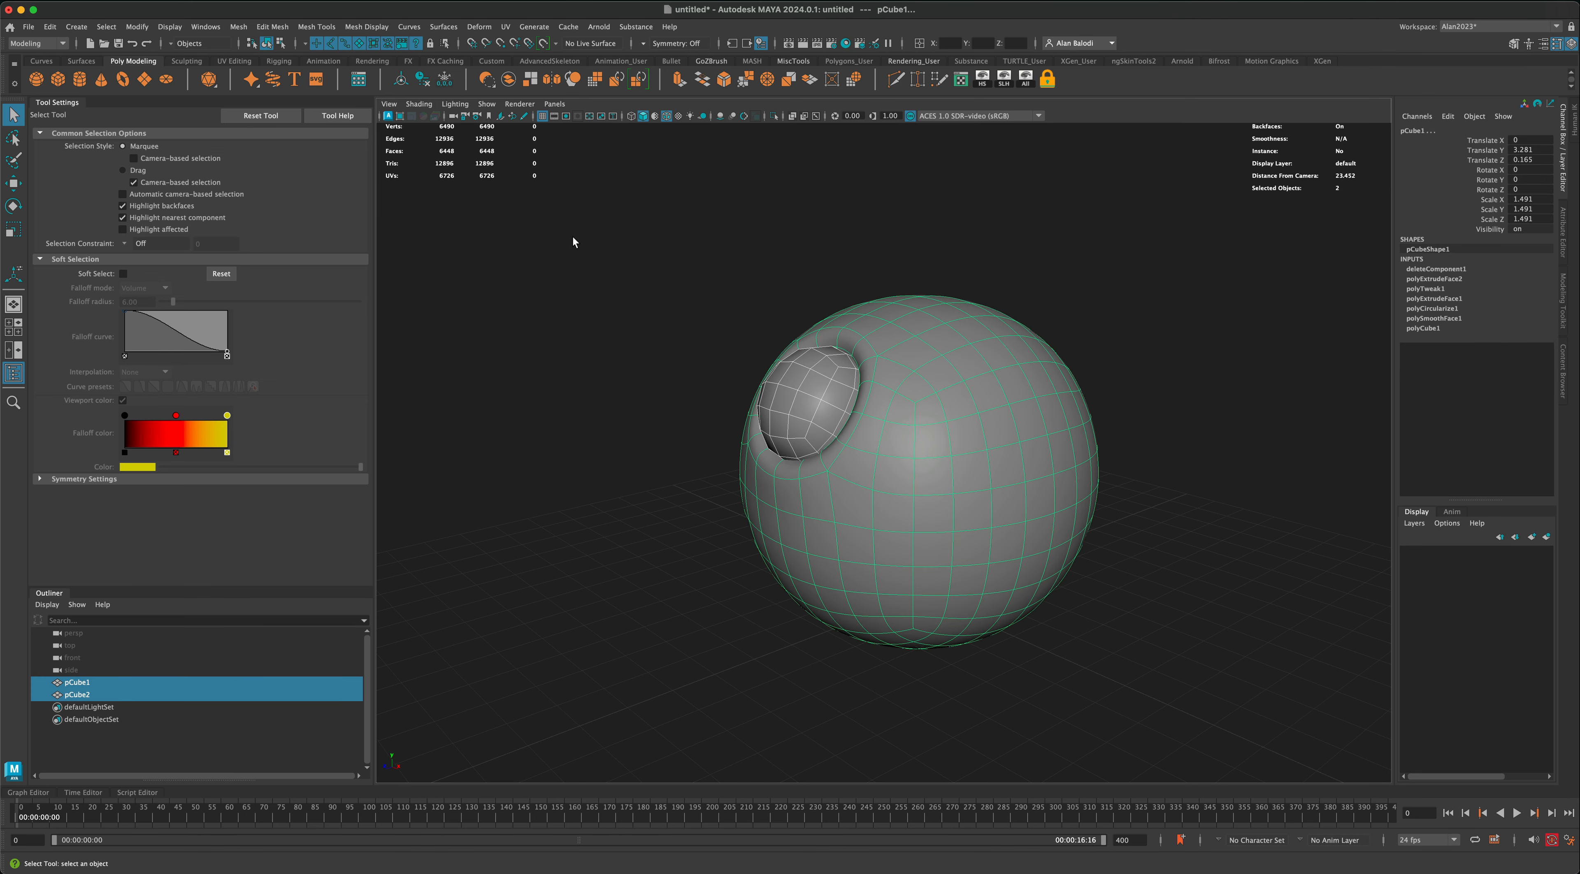
pyautogui.click(507, 81)
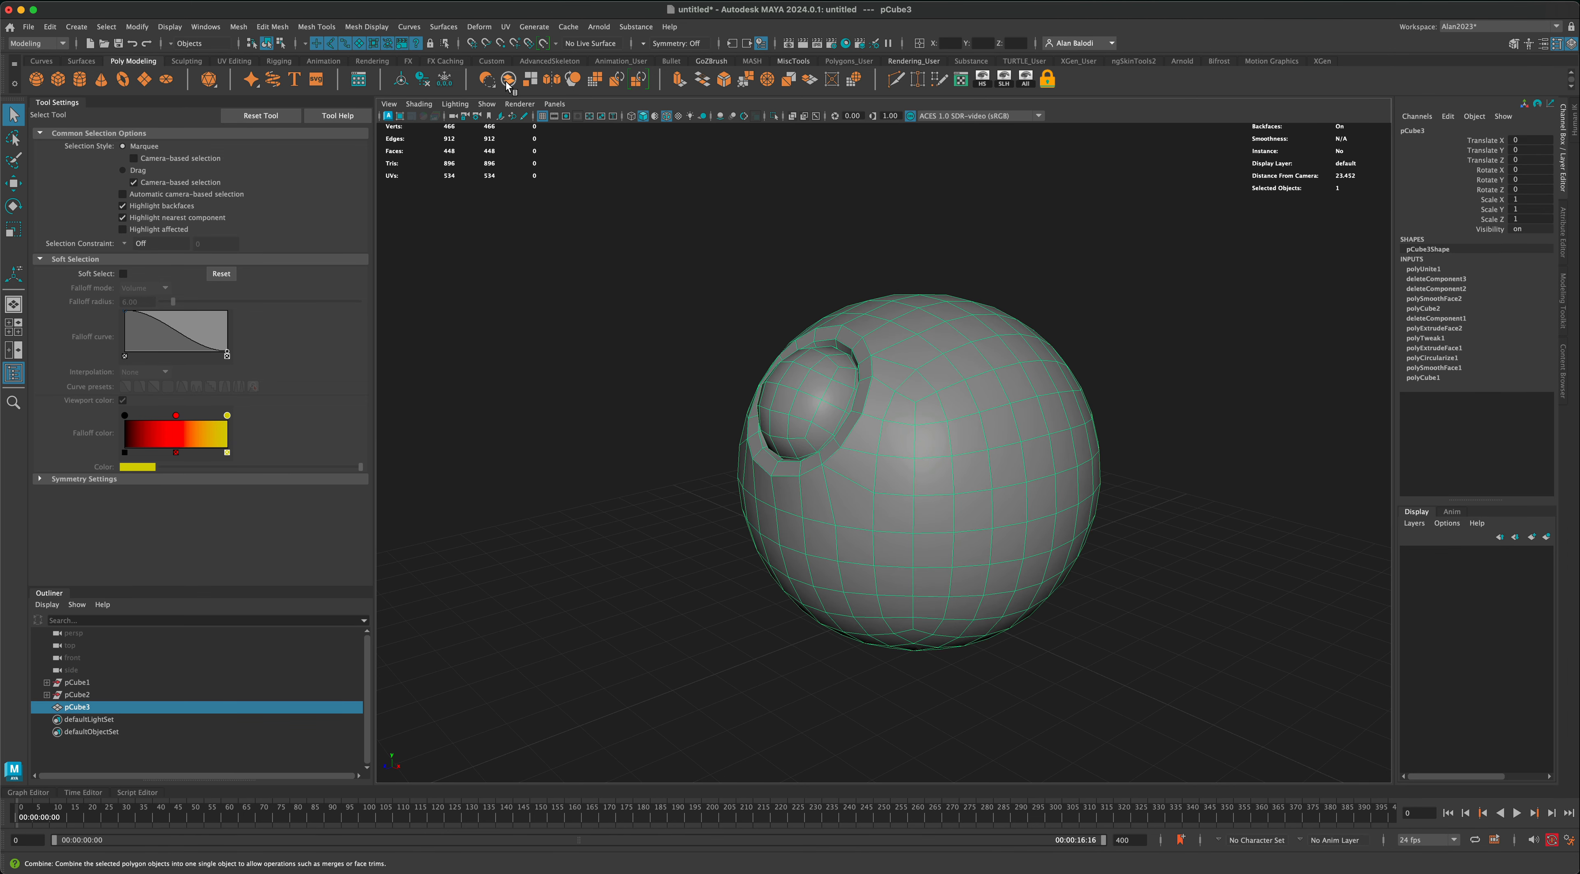
pyautogui.click(424, 81)
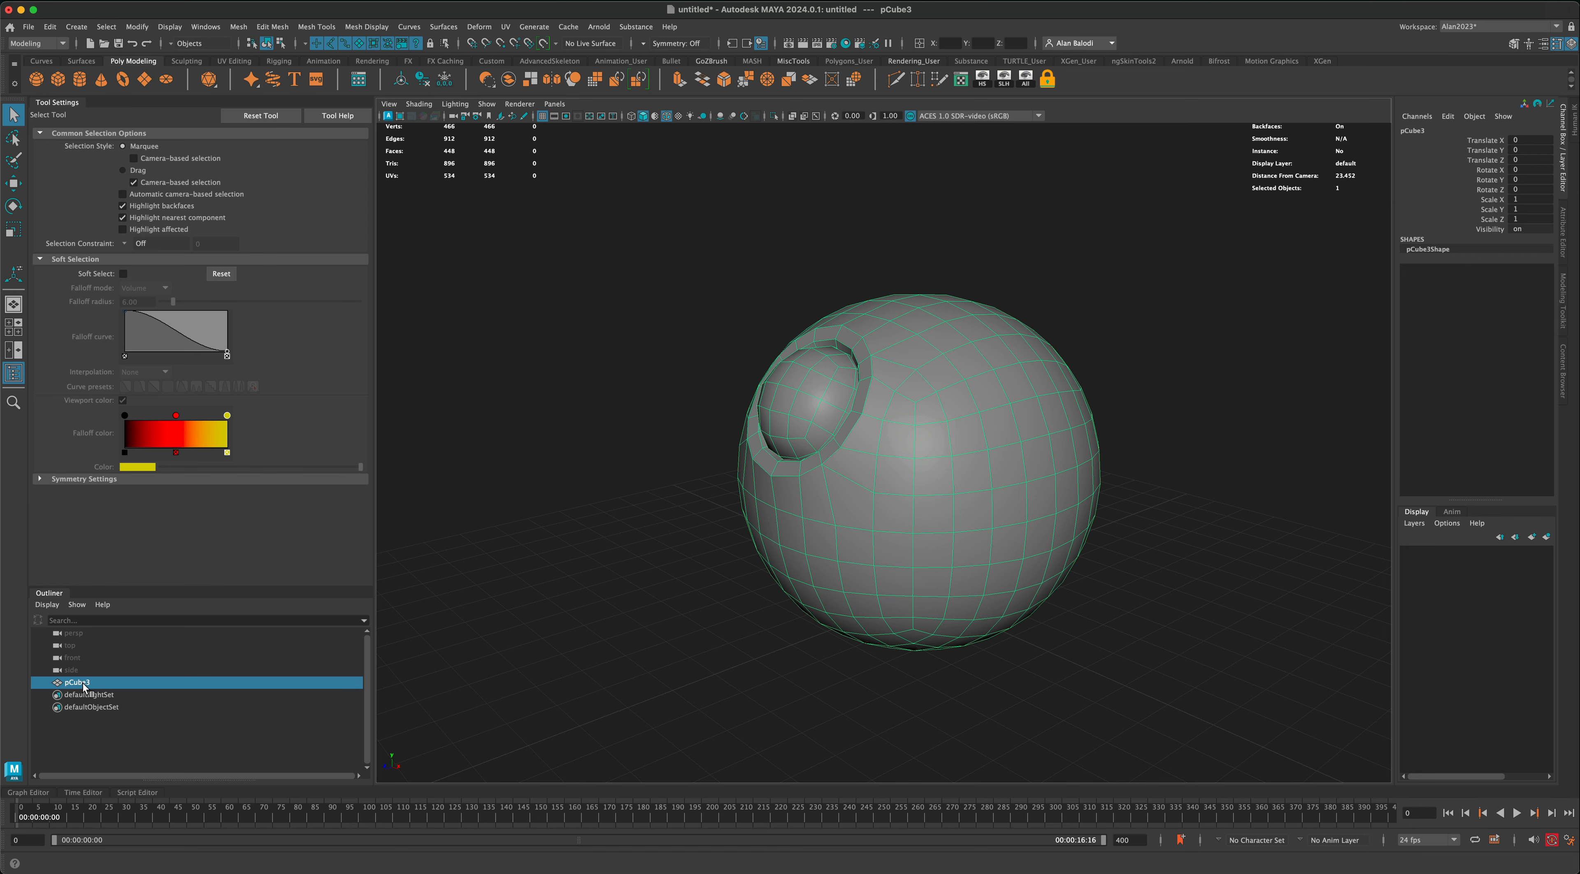
# Step: Display the combined mesh in smooth mesh preview and leave it selected
pyautogui.click(540, 609)
pyautogui.scroll(-3, 633, 580)
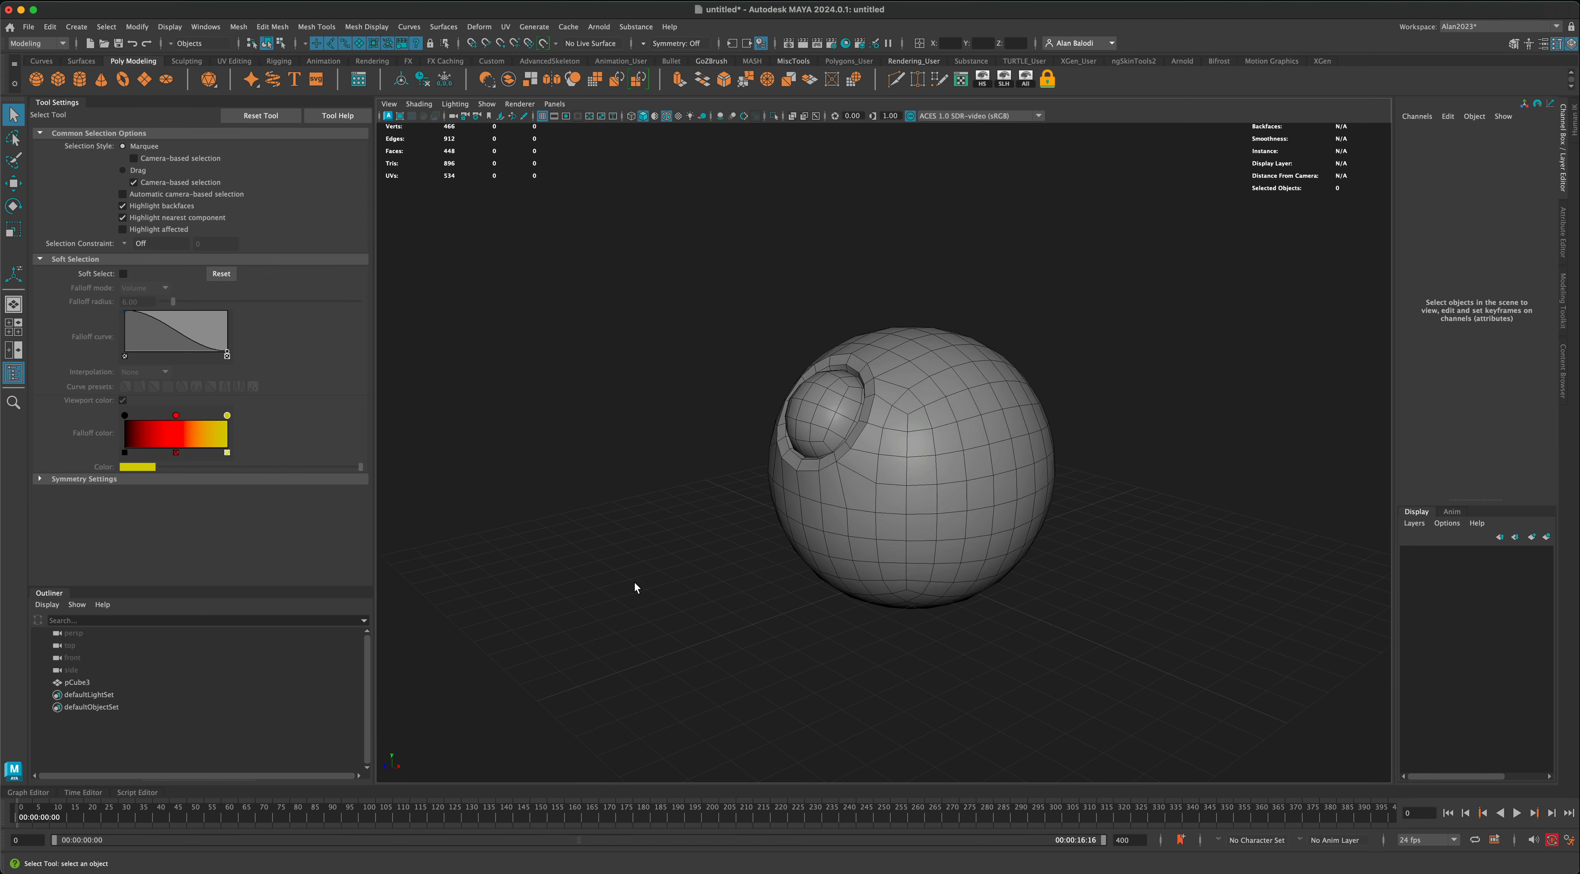
pyautogui.keyDown('alt'); pyautogui.moveTo(635, 580); pyautogui.dragTo(687, 566); pyautogui.keyUp('alt')
pyautogui.moveTo(733, 354); pyautogui.dragTo(868, 469)
pyautogui.keyDown('alt'); pyautogui.moveTo(729, 502); pyautogui.dragTo(668, 472); pyautogui.keyUp('alt')
pyautogui.press('3')
pyautogui.scroll(3, 684, 501)
pyautogui.click(680, 500)
pyautogui.click(796, 491)
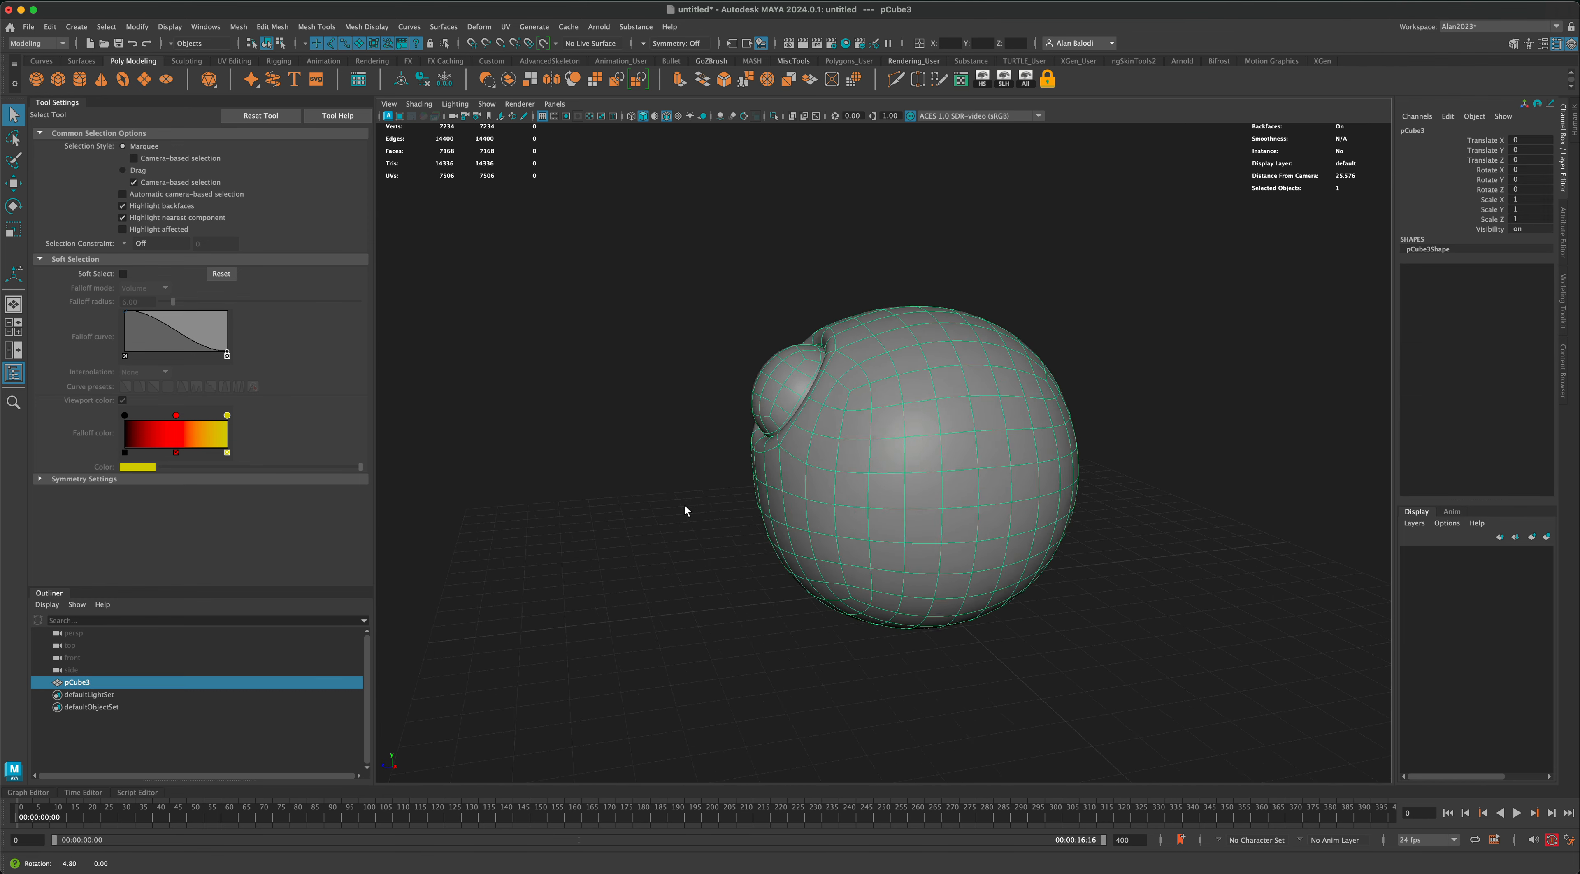
# Step: Soft-select the rear faces of the large sphere in the side view with a 2.19 falloff radius and flatten them along Z
pyautogui.press('space')
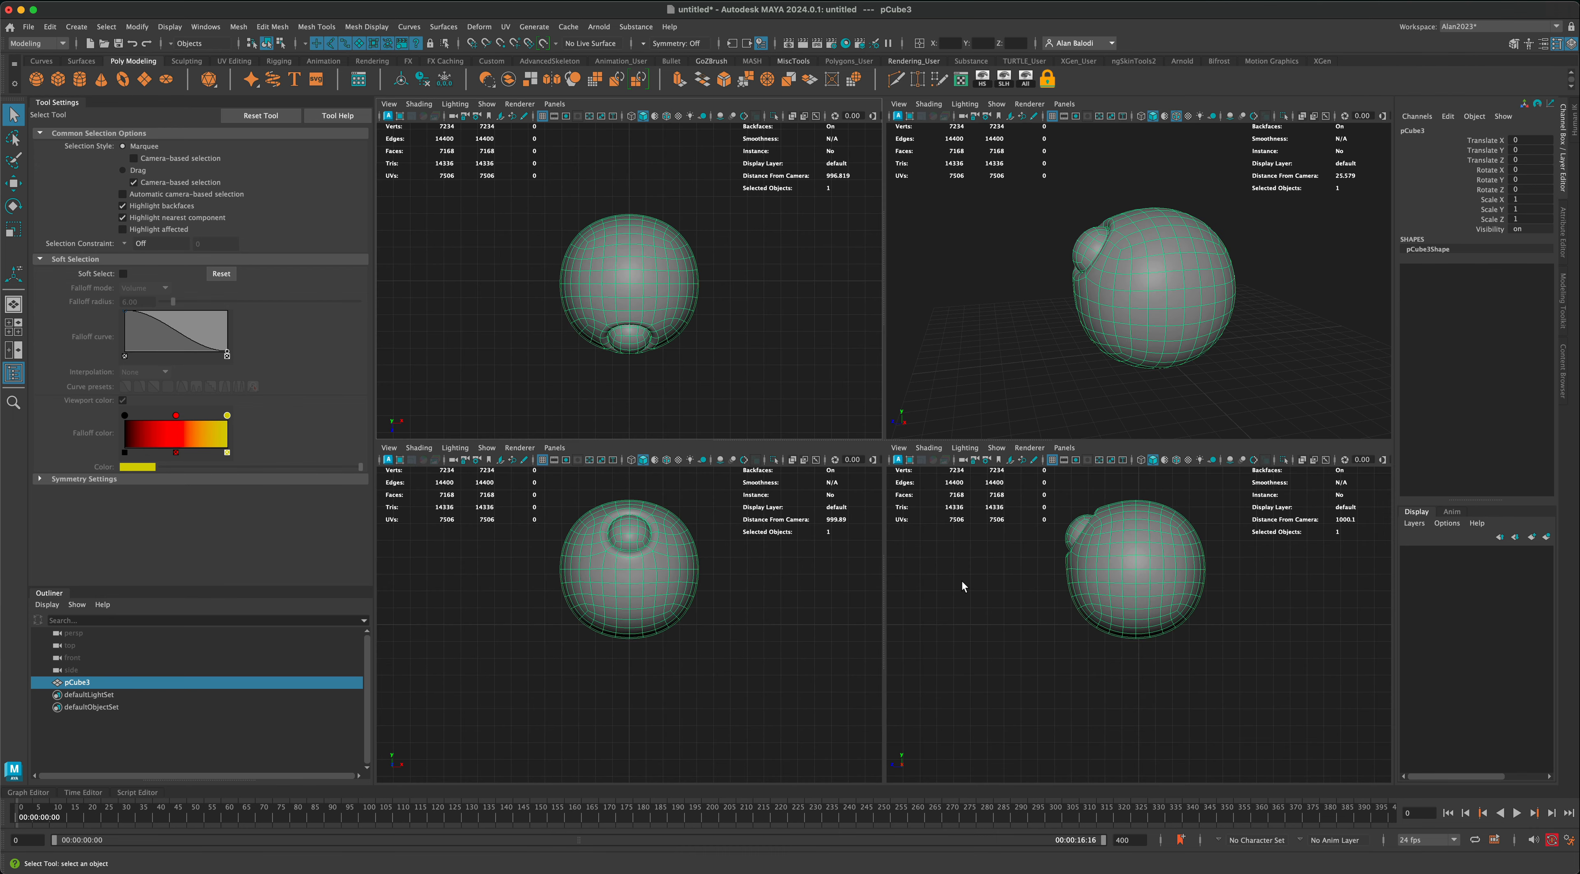
pyautogui.hotkey('shift', 'f')
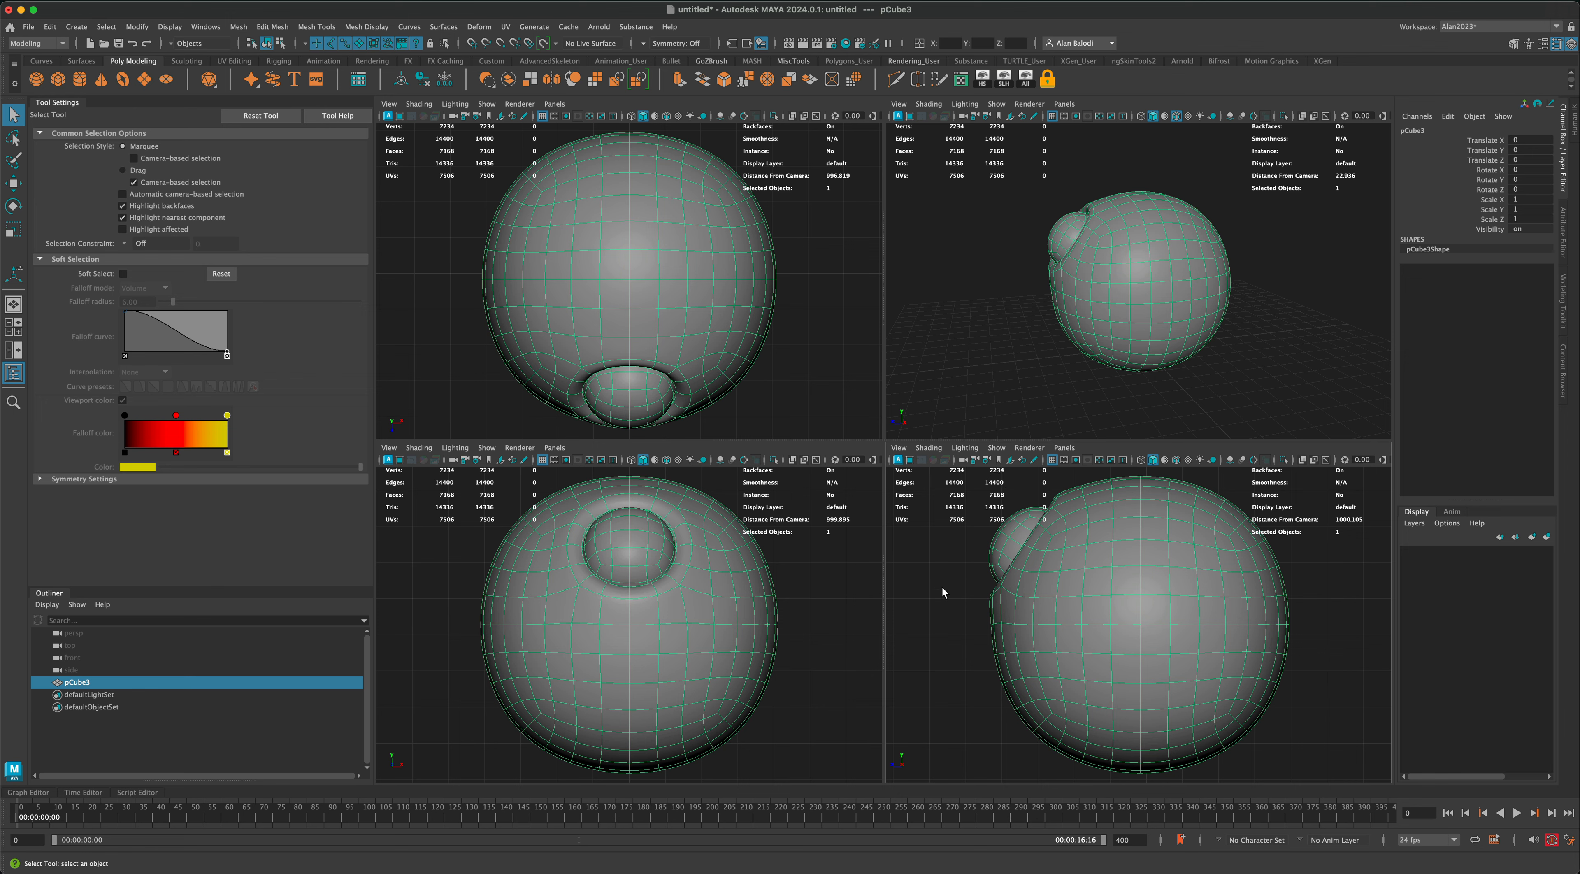
pyautogui.scroll(-8, 942, 587)
pyautogui.scroll(3, 980, 580)
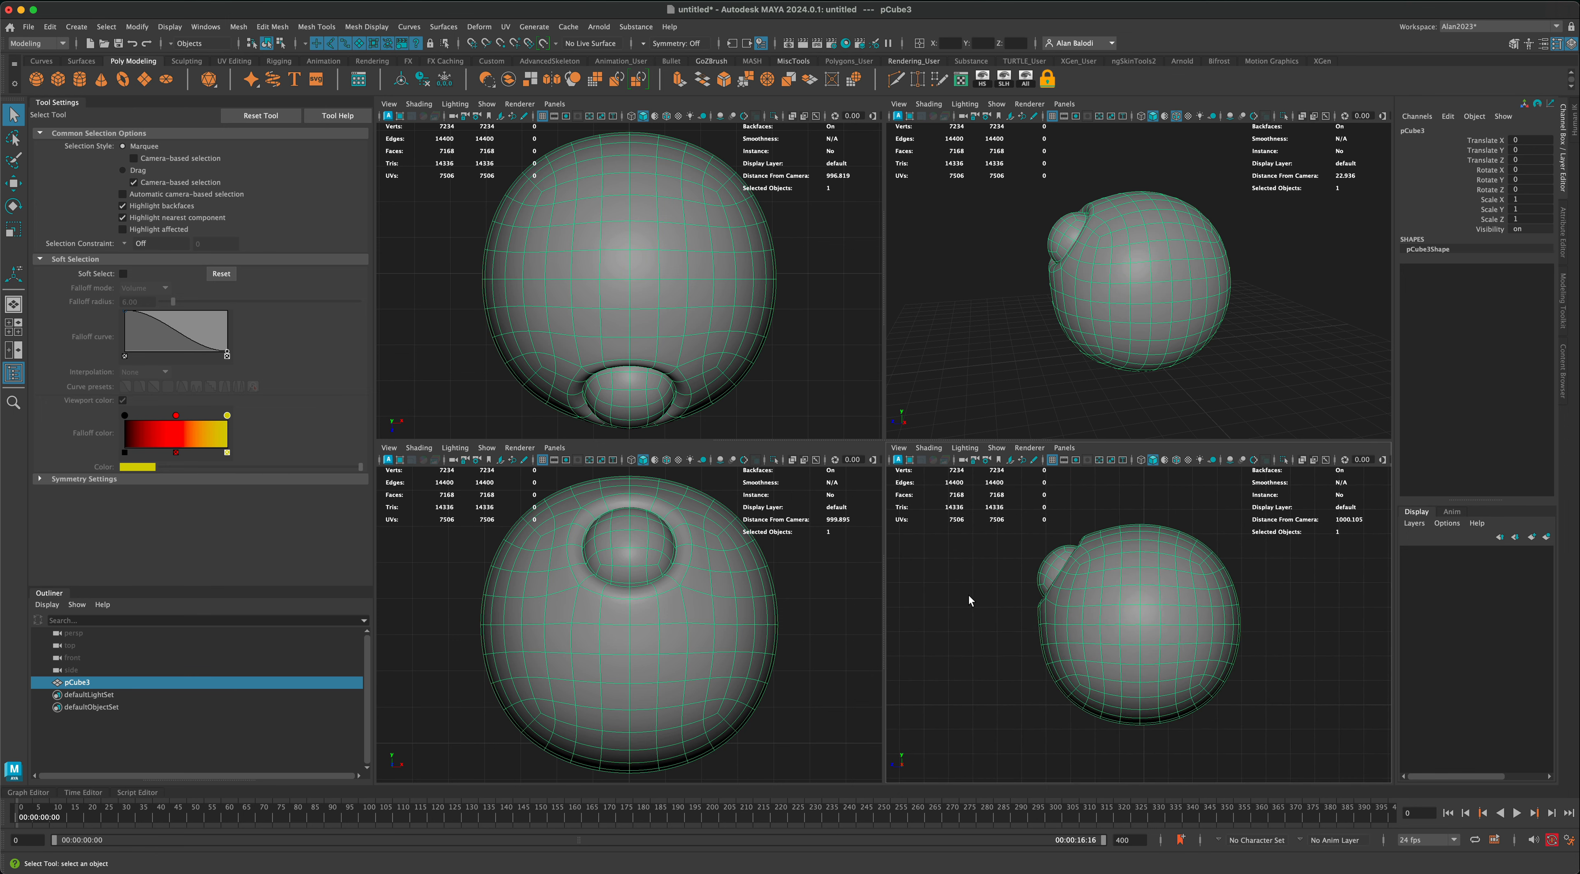
pyautogui.press('space')
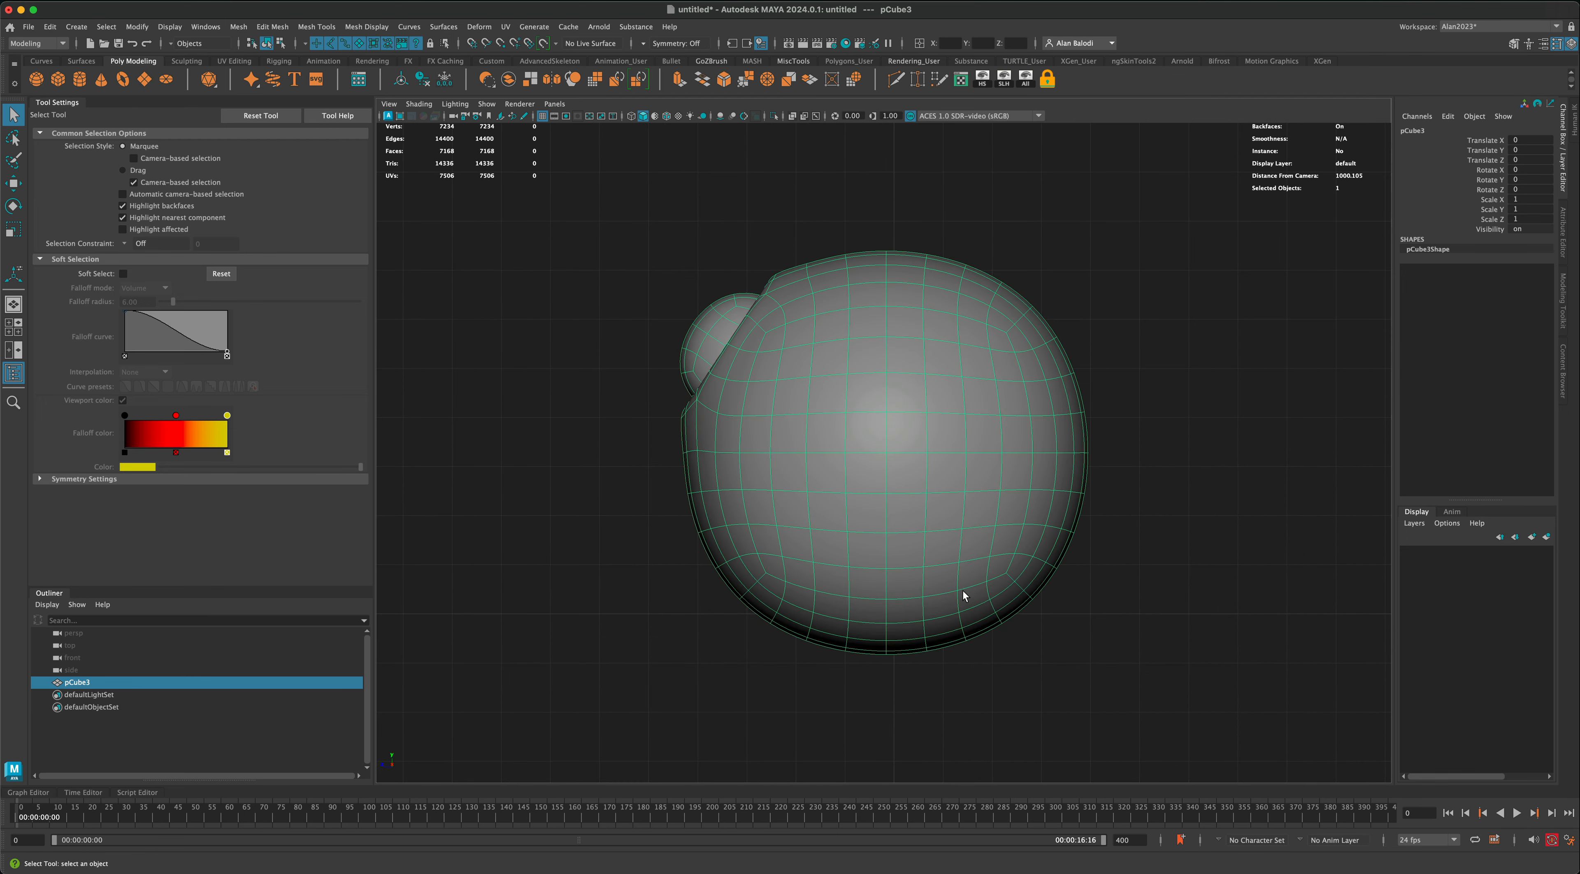
pyautogui.moveTo(1035, 459); pyautogui.dragTo(1029, 495, button='right')
pyautogui.moveTo(1168, 265); pyautogui.dragTo(964, 694)
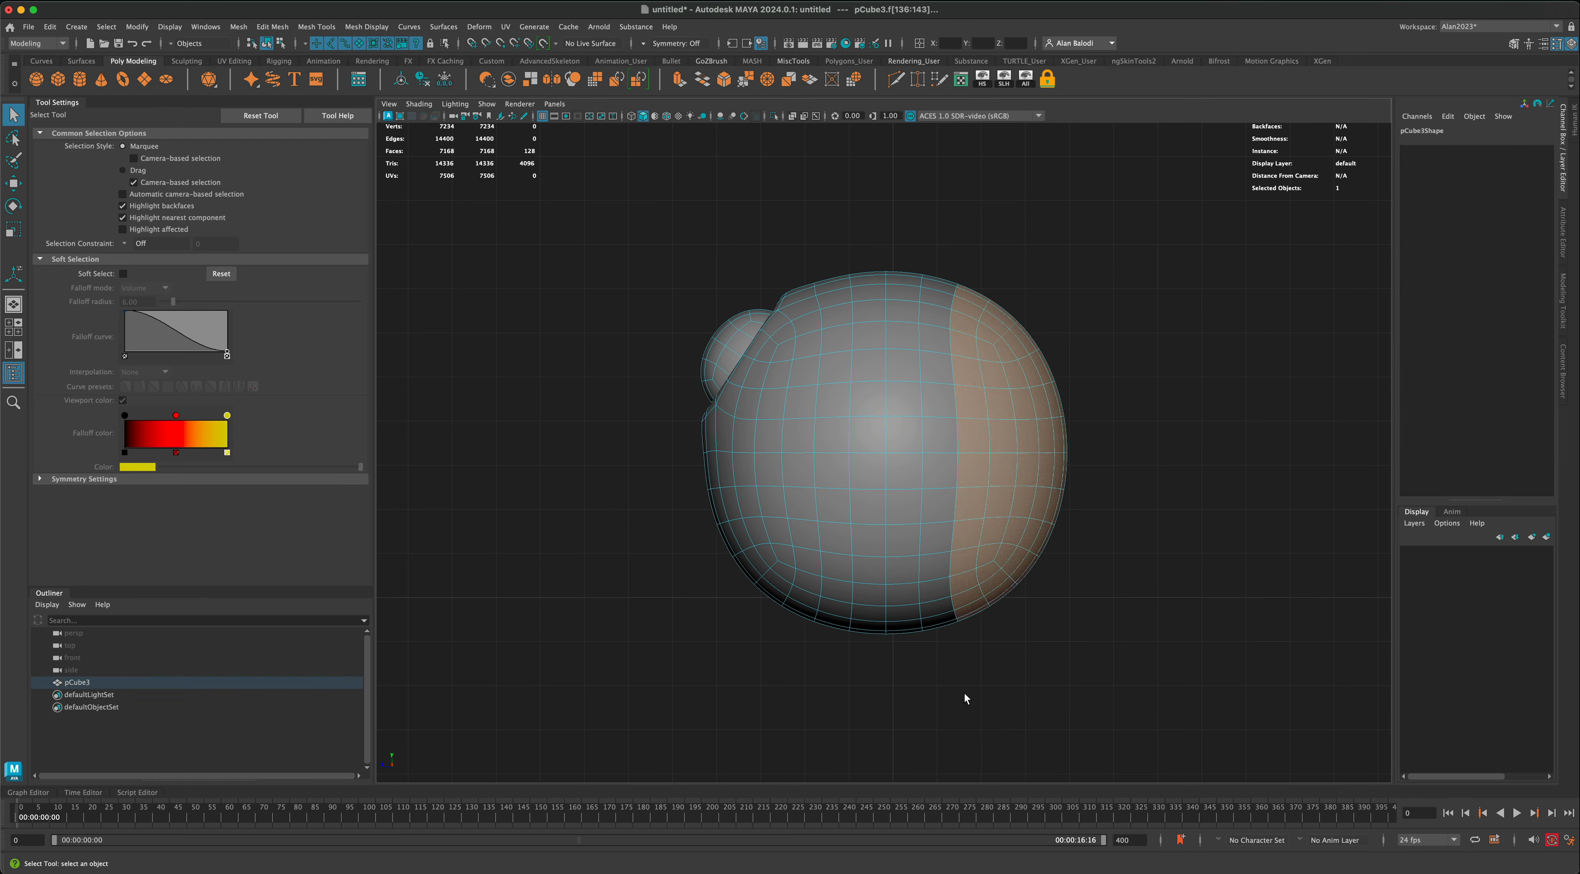
pyautogui.press('b')
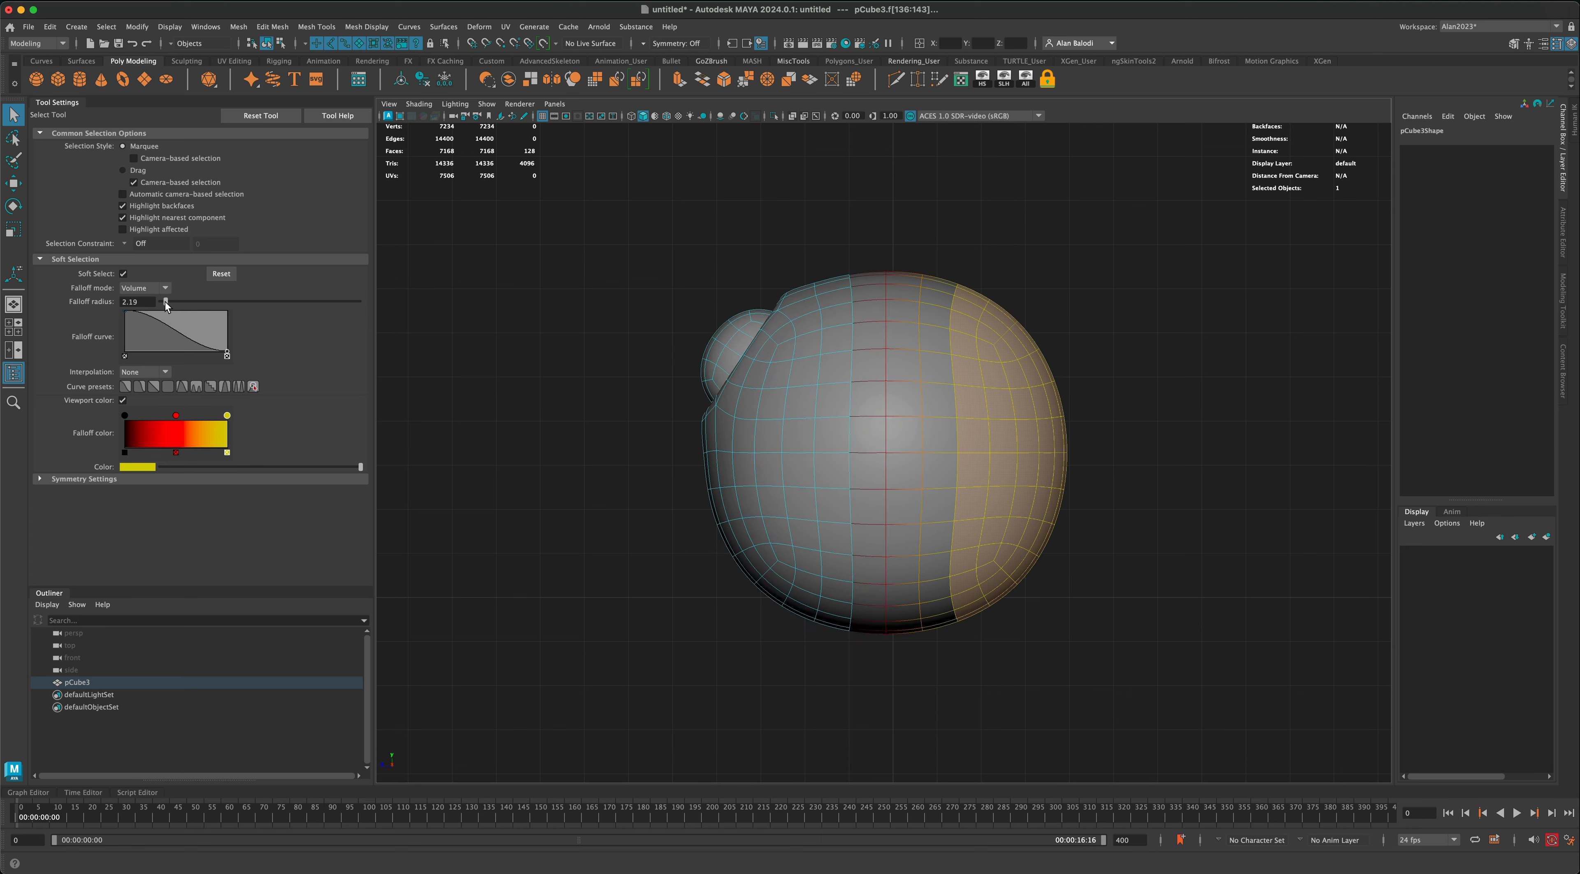
pyautogui.click(13, 230)
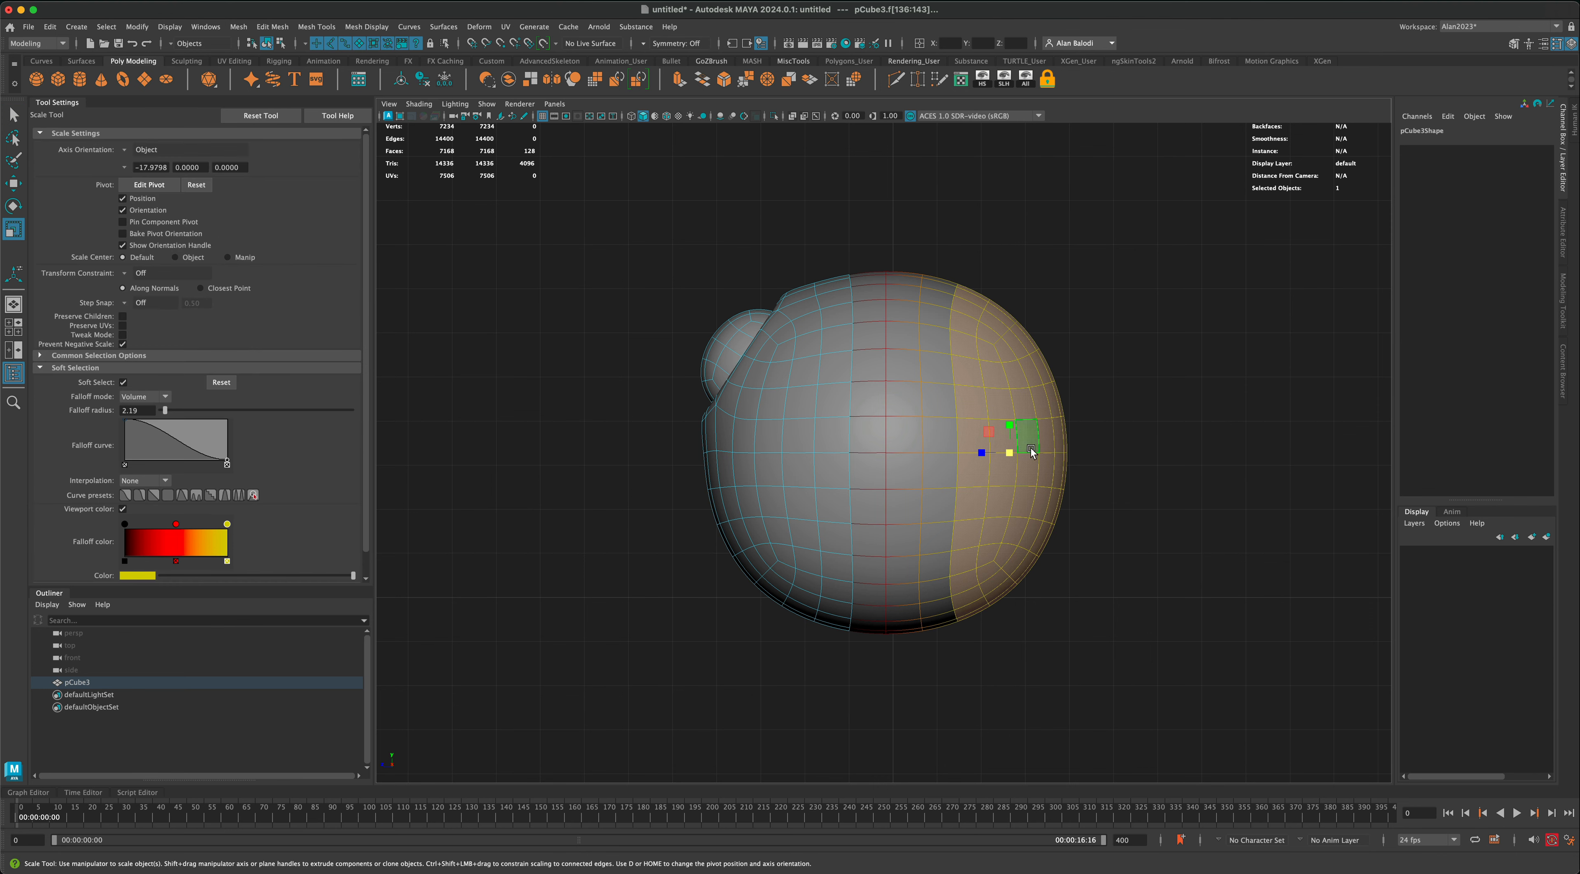
pyautogui.moveTo(982, 455); pyautogui.dragTo(1028, 463)
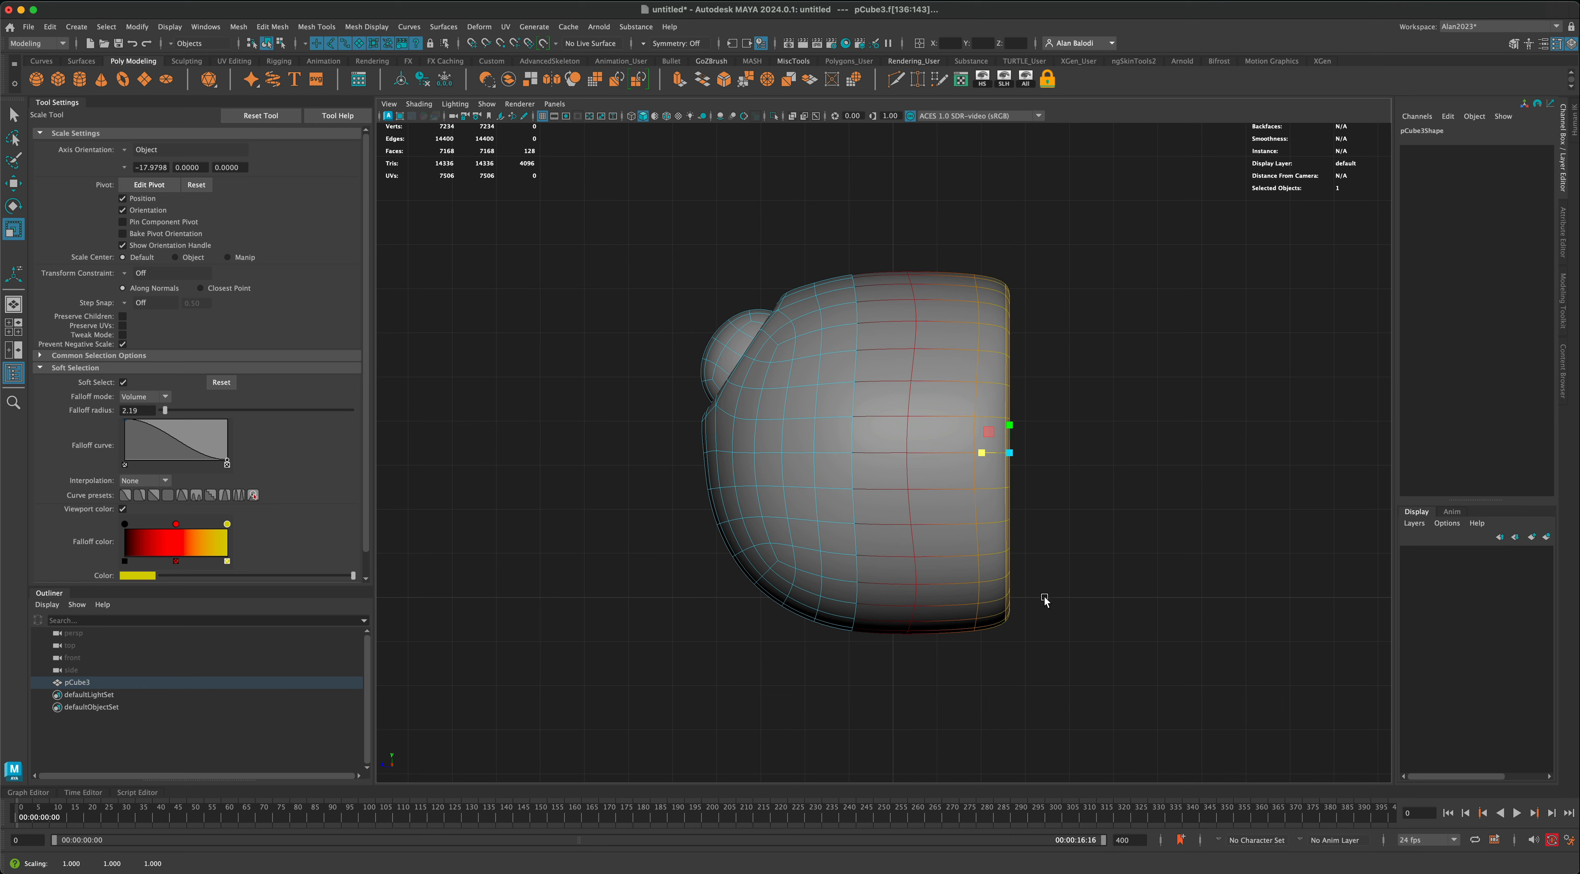
# Step: Move the flattened rear faces back along Z to about -5.901, and return to object mode in the perspective view
pyautogui.press('w')
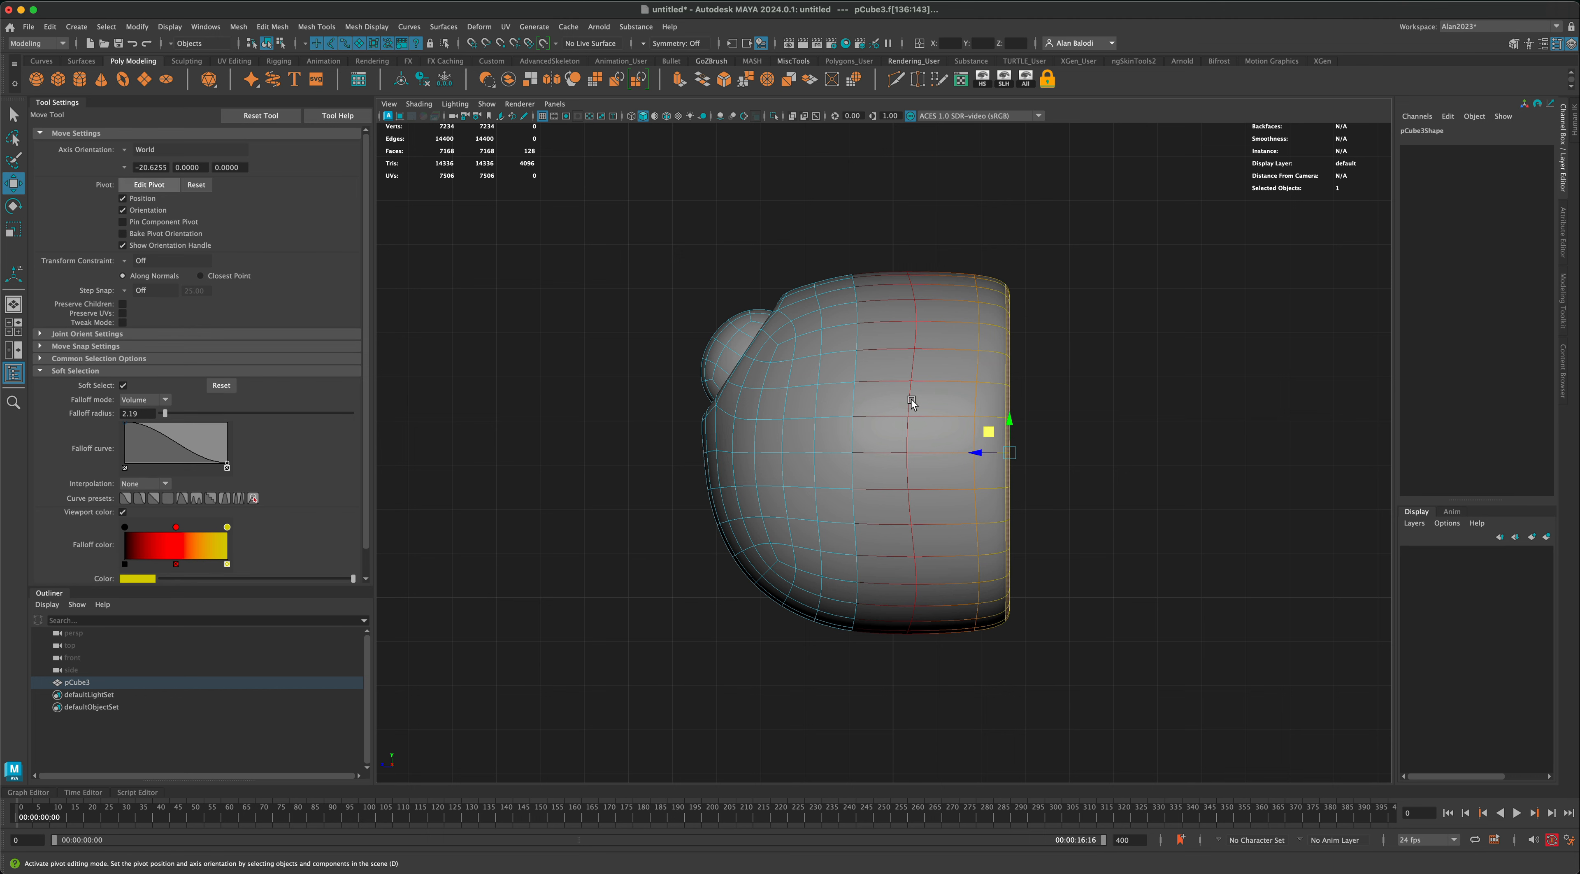
pyautogui.moveTo(975, 451); pyautogui.dragTo(1089, 468)
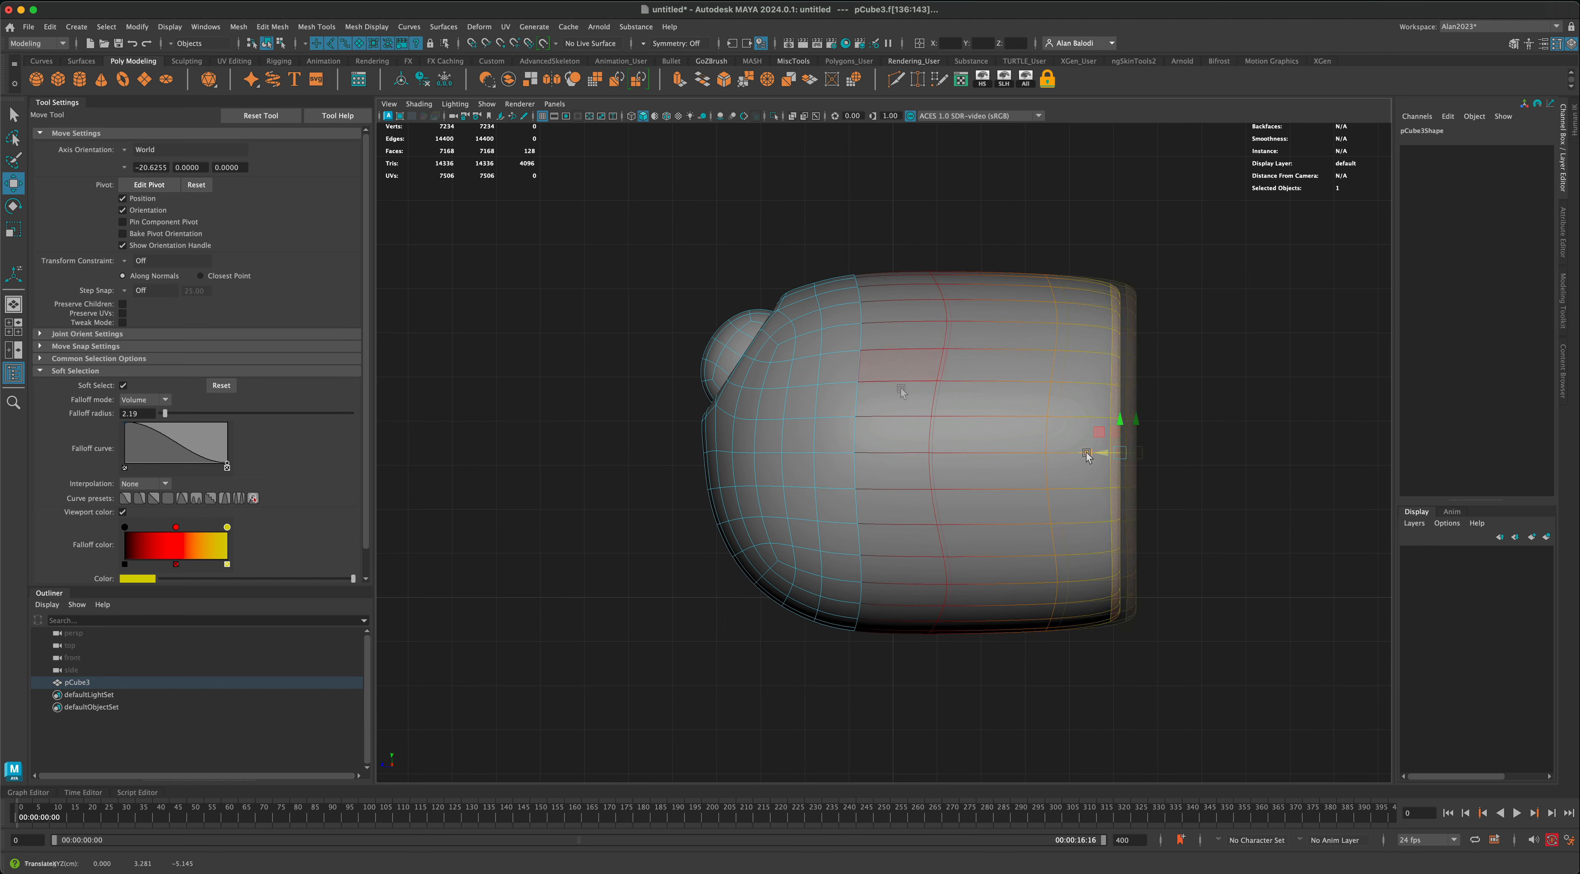
pyautogui.moveTo(1104, 453); pyautogui.dragTo(1126, 452)
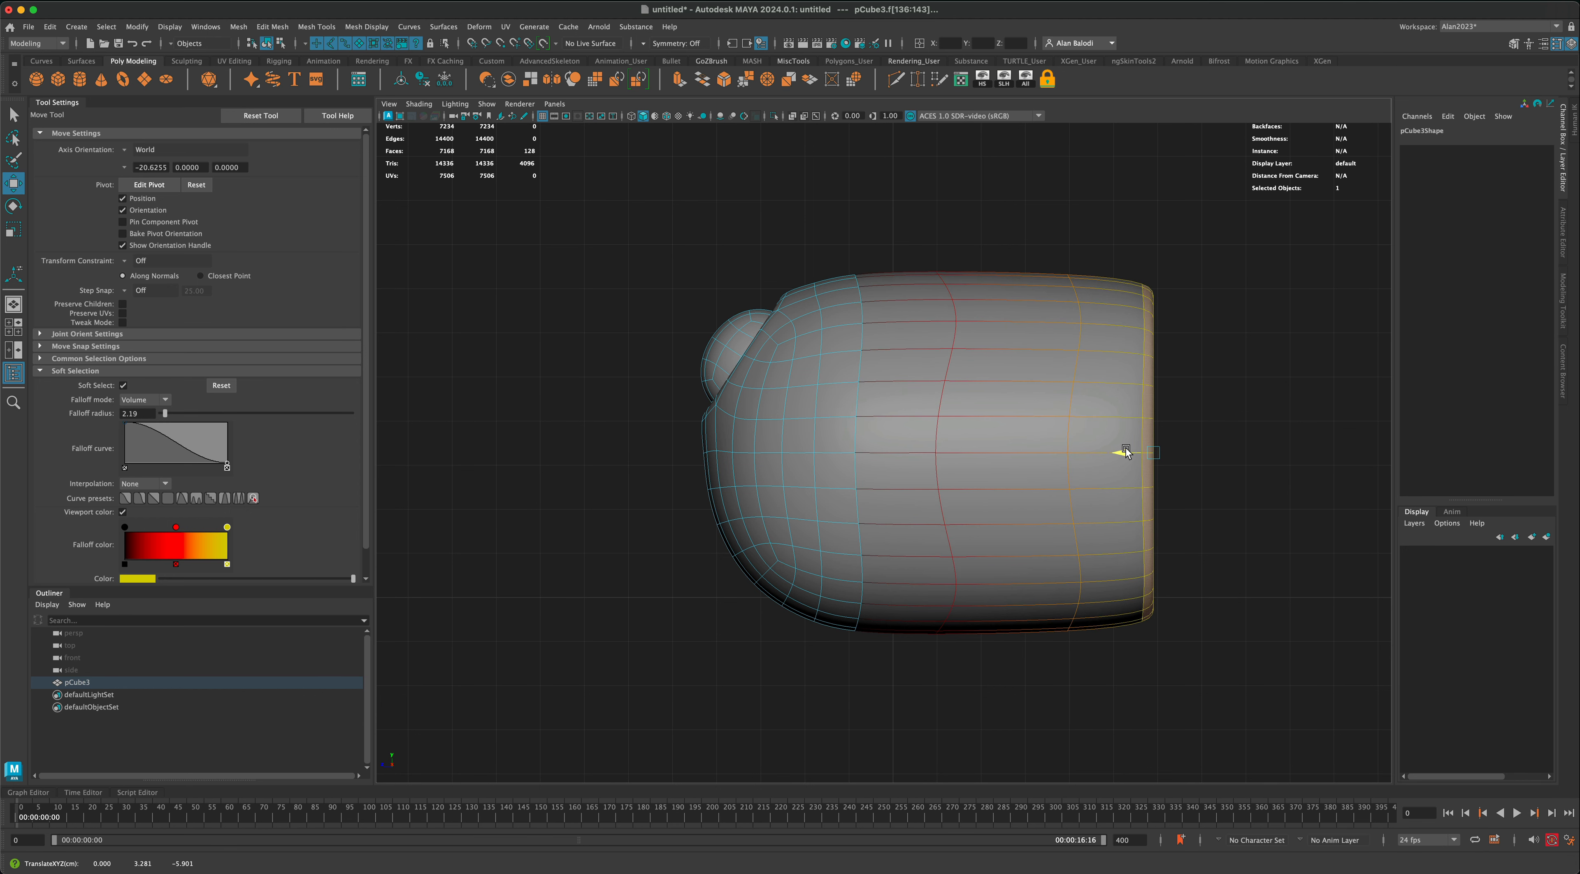
pyautogui.moveTo(847, 393); pyautogui.dragTo(901, 367, button='right')
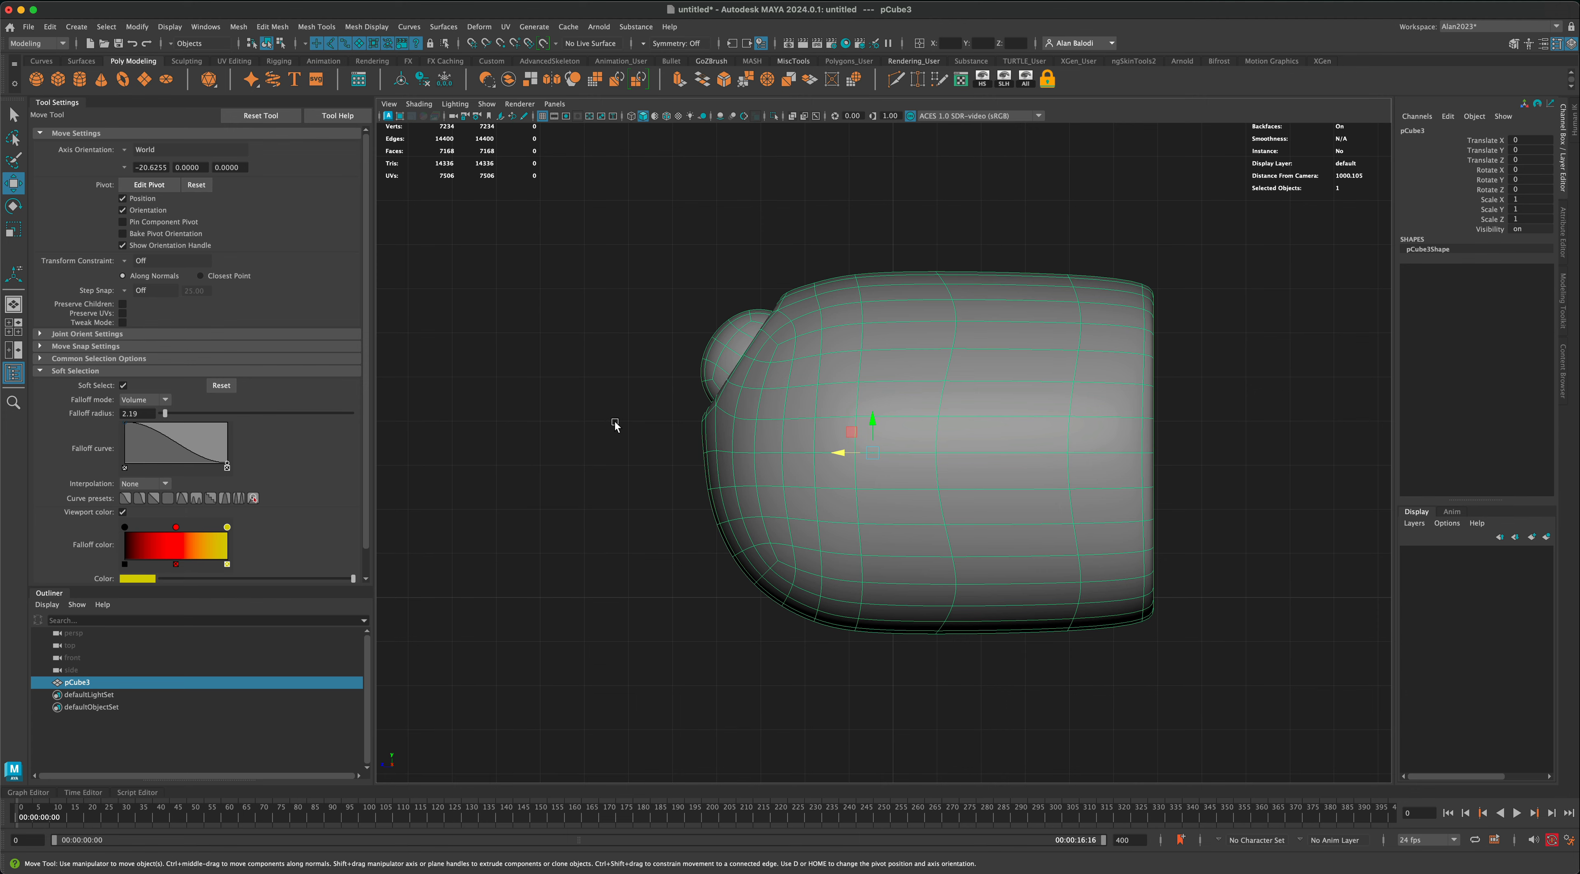
pyautogui.press('space')
pyautogui.press('space')
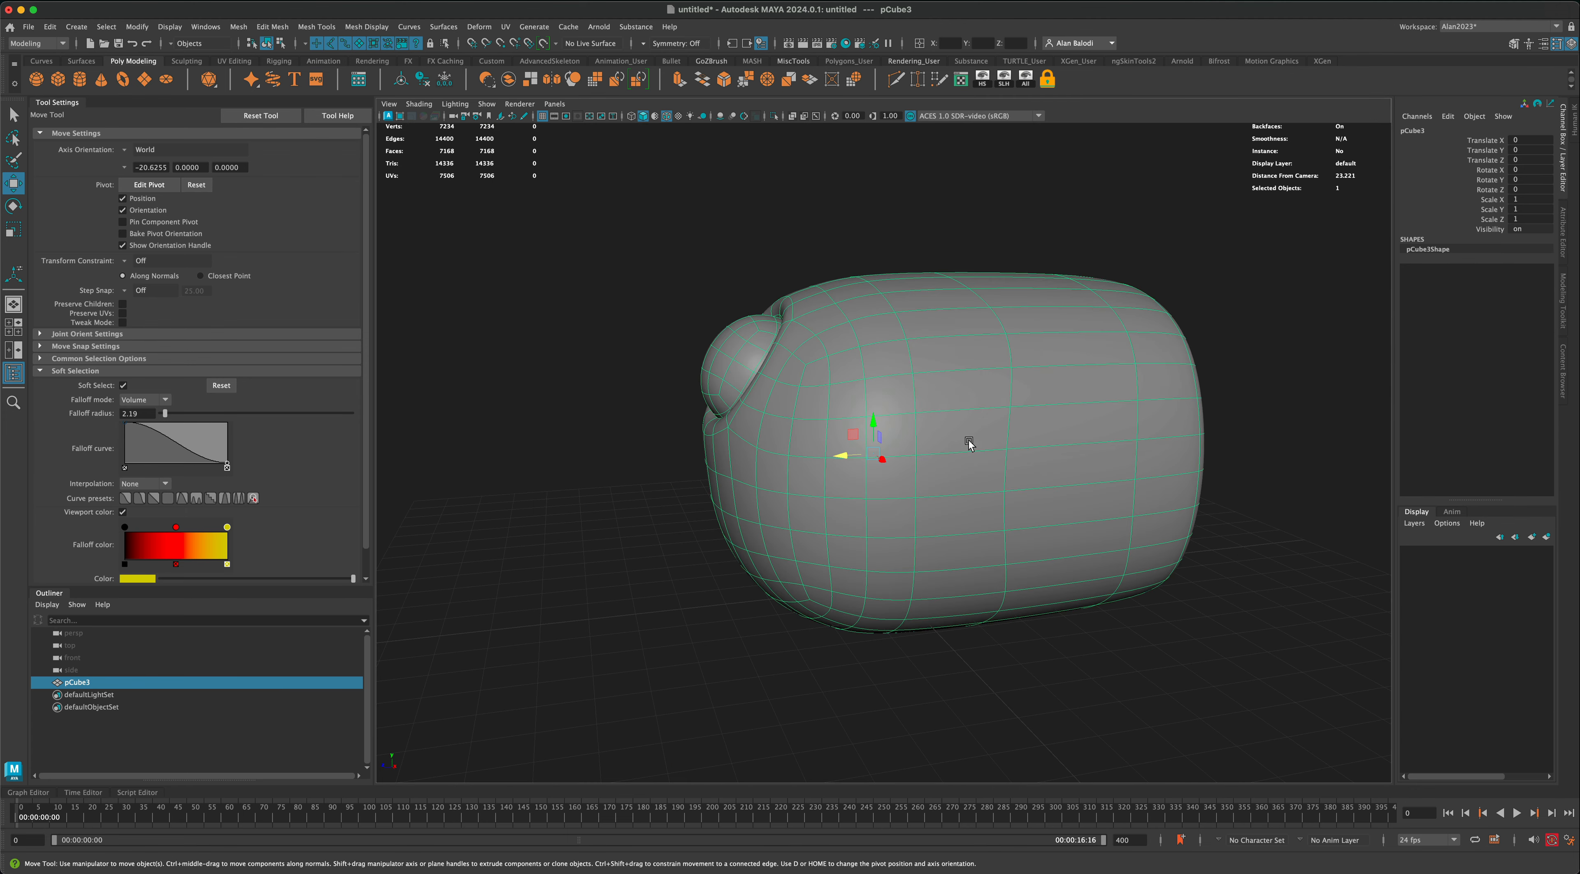
pyautogui.keyDown('alt'); pyautogui.moveTo(969, 444); pyautogui.dragTo(673, 444); pyautogui.keyUp('alt')
pyautogui.click(673, 443)
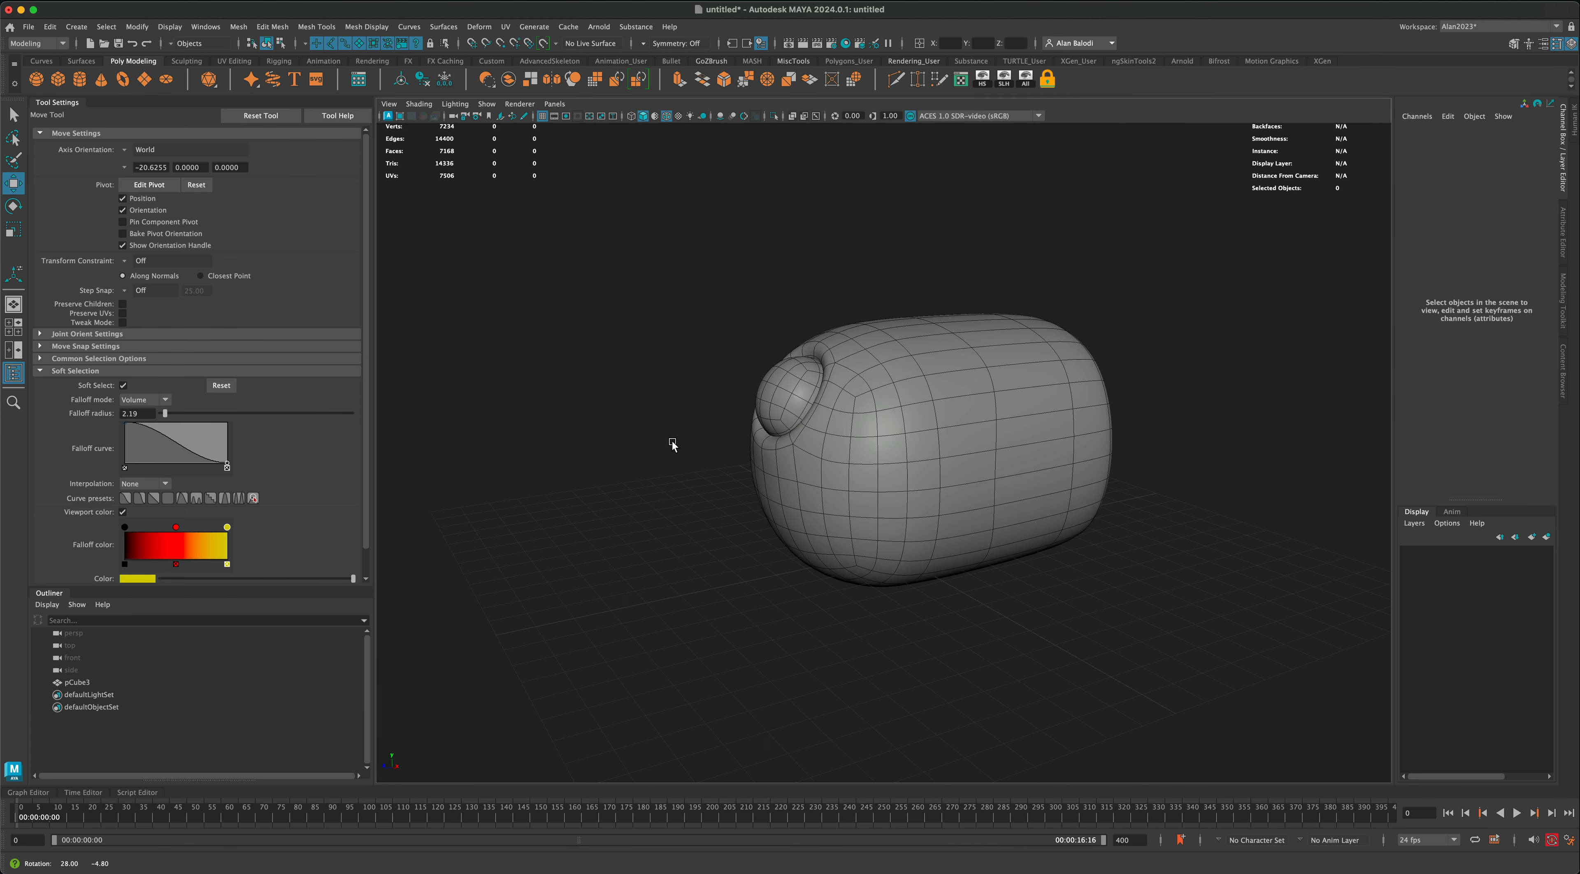
# Step: Apply a lattice deformer with 3 × 3 × 3 divisions to the elongated mesh
pyautogui.click(988, 425)
pyautogui.keyDown('alt'); pyautogui.moveTo(990, 427); pyautogui.dragTo(950, 412); pyautogui.keyUp('alt')
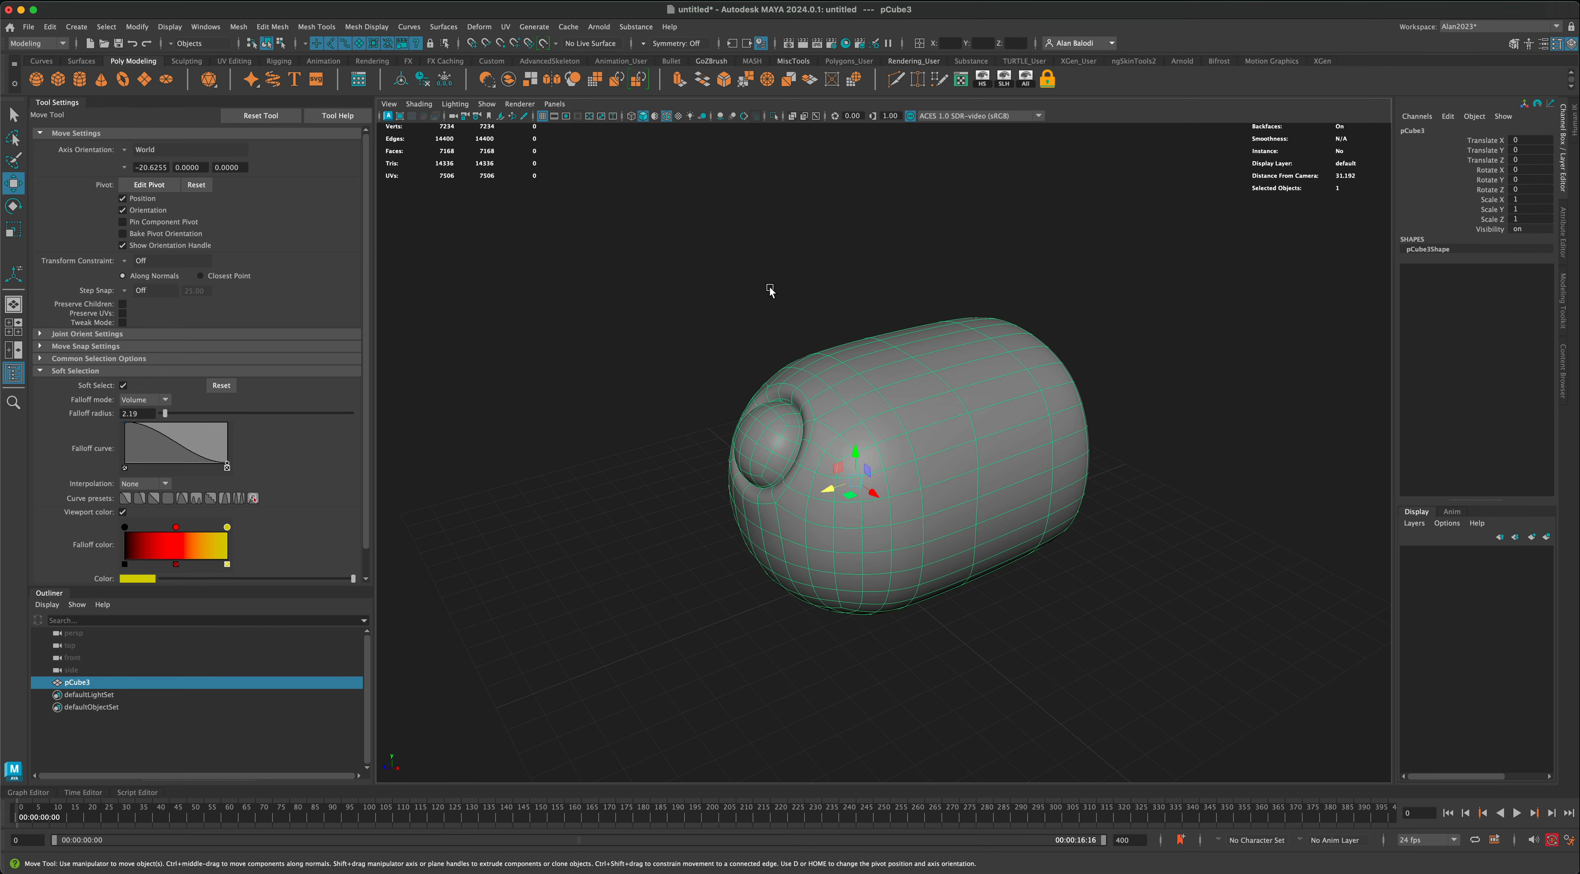
pyautogui.click(486, 32)
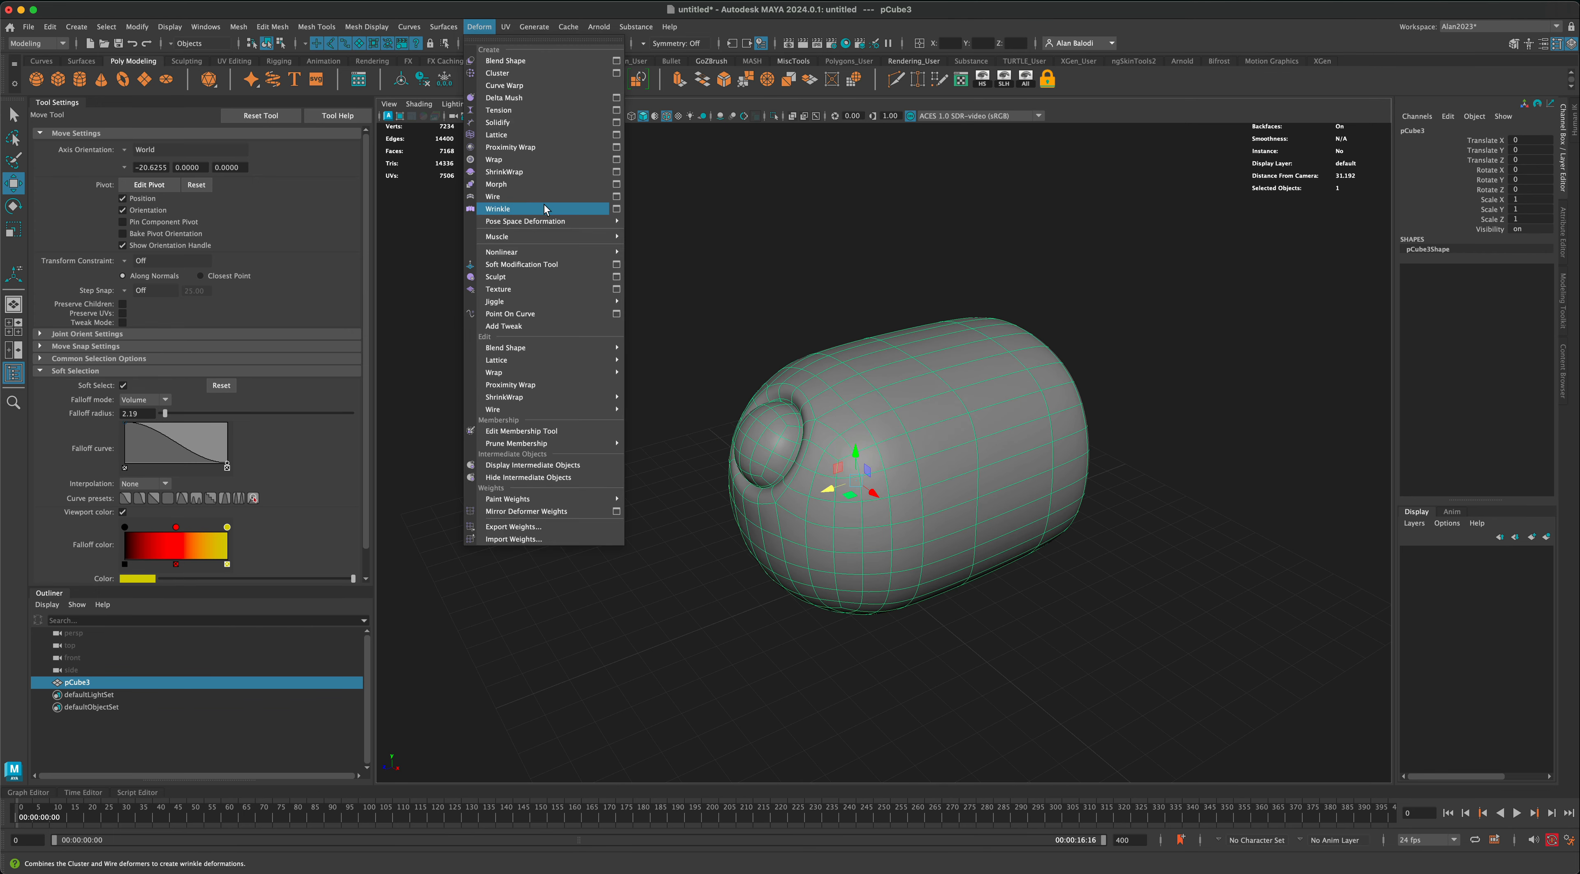
pyautogui.click(616, 134)
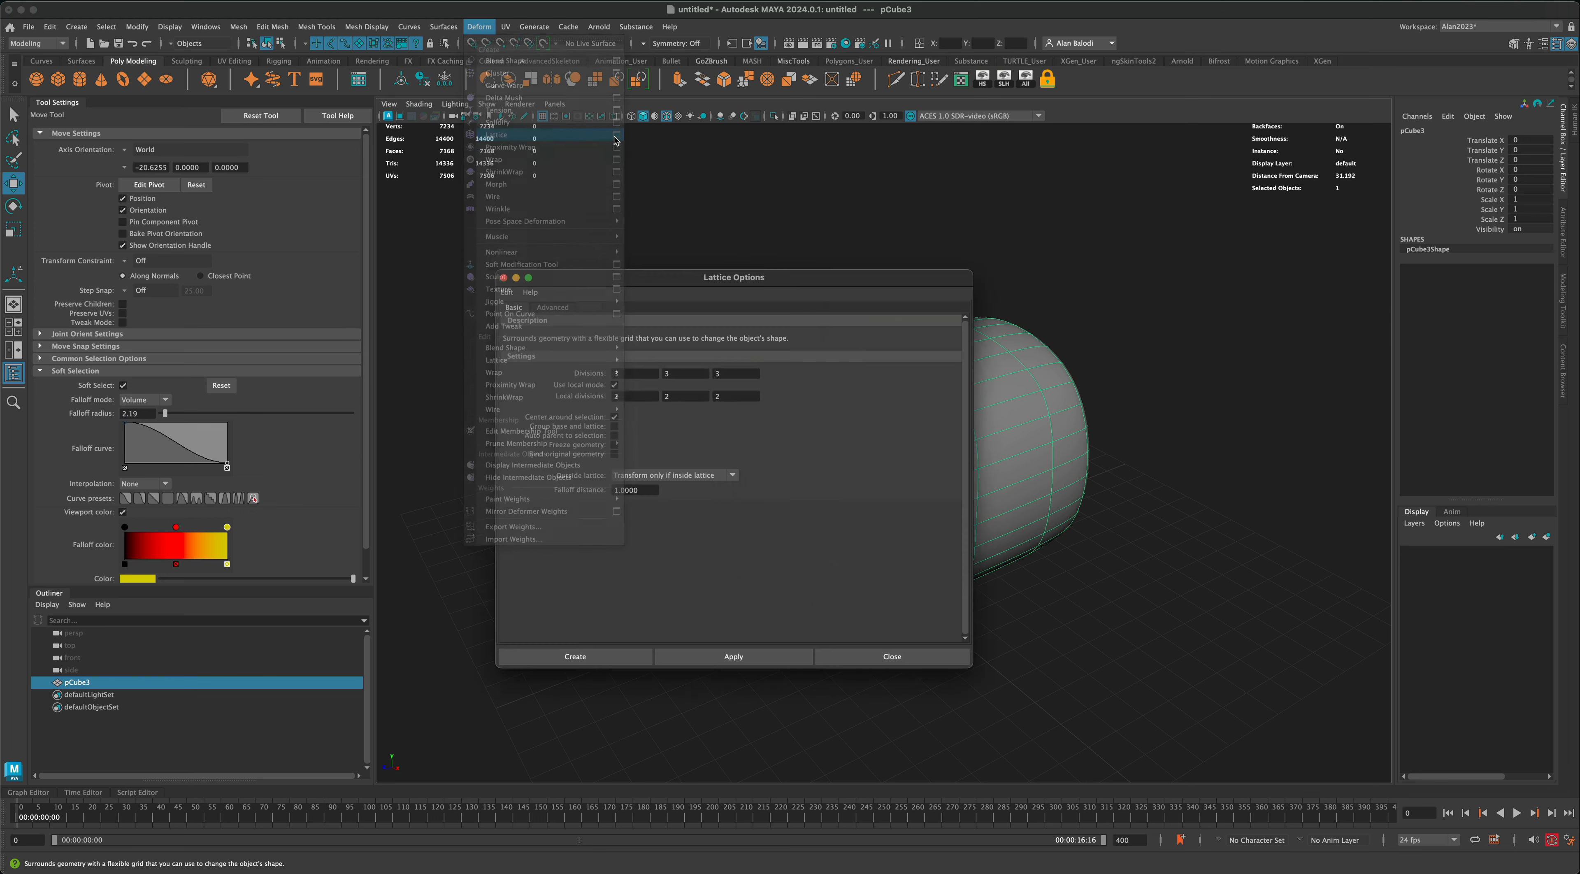
pyautogui.moveTo(631, 280); pyautogui.dragTo(604, 271)
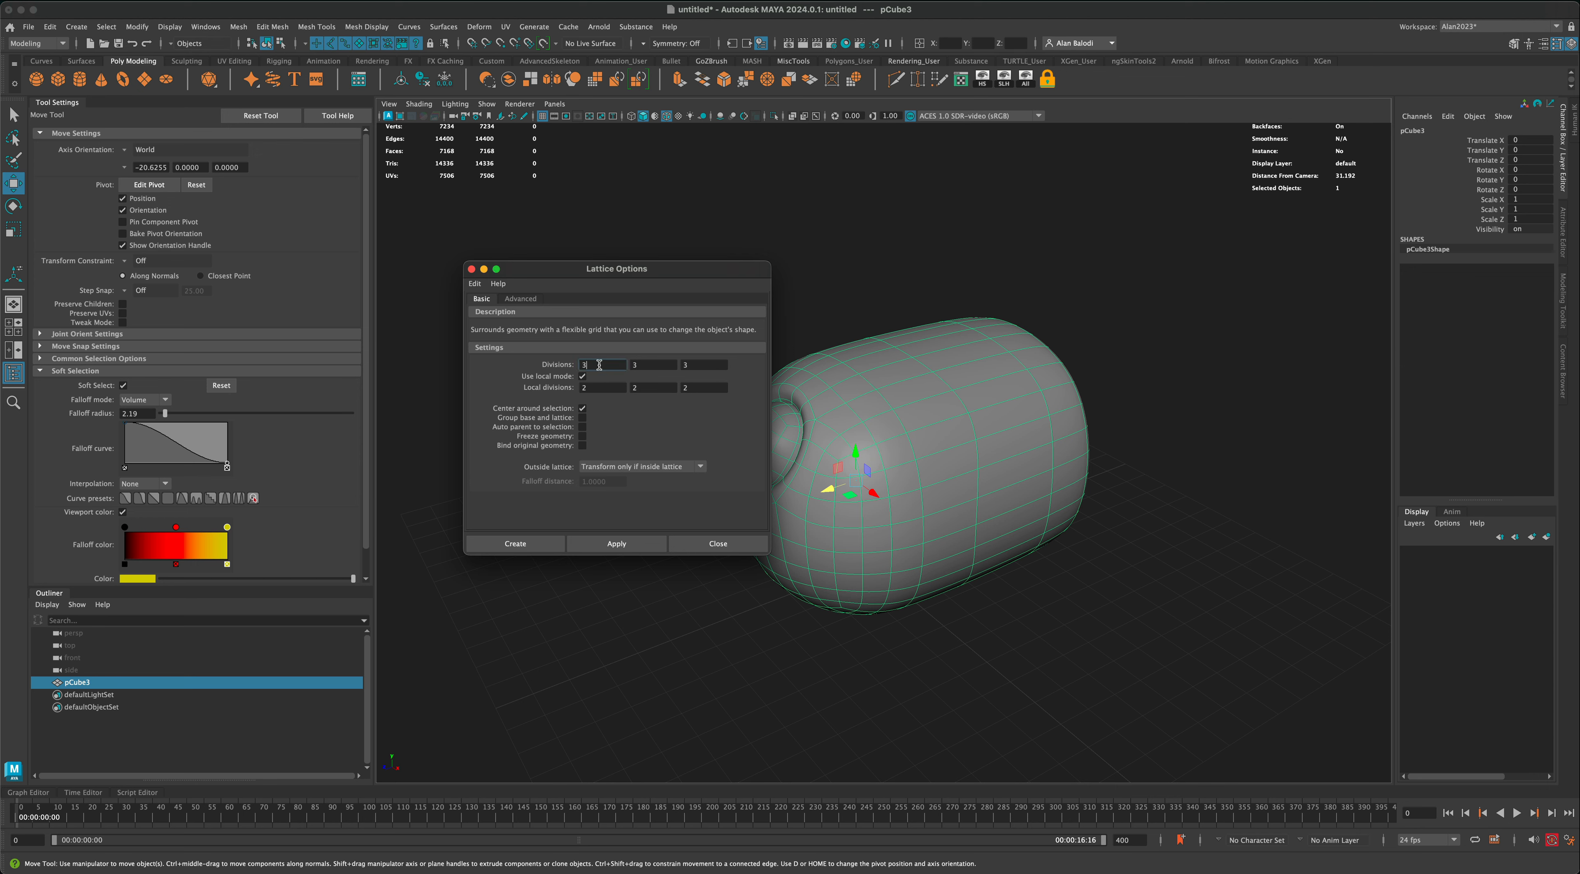
pyautogui.click(628, 546)
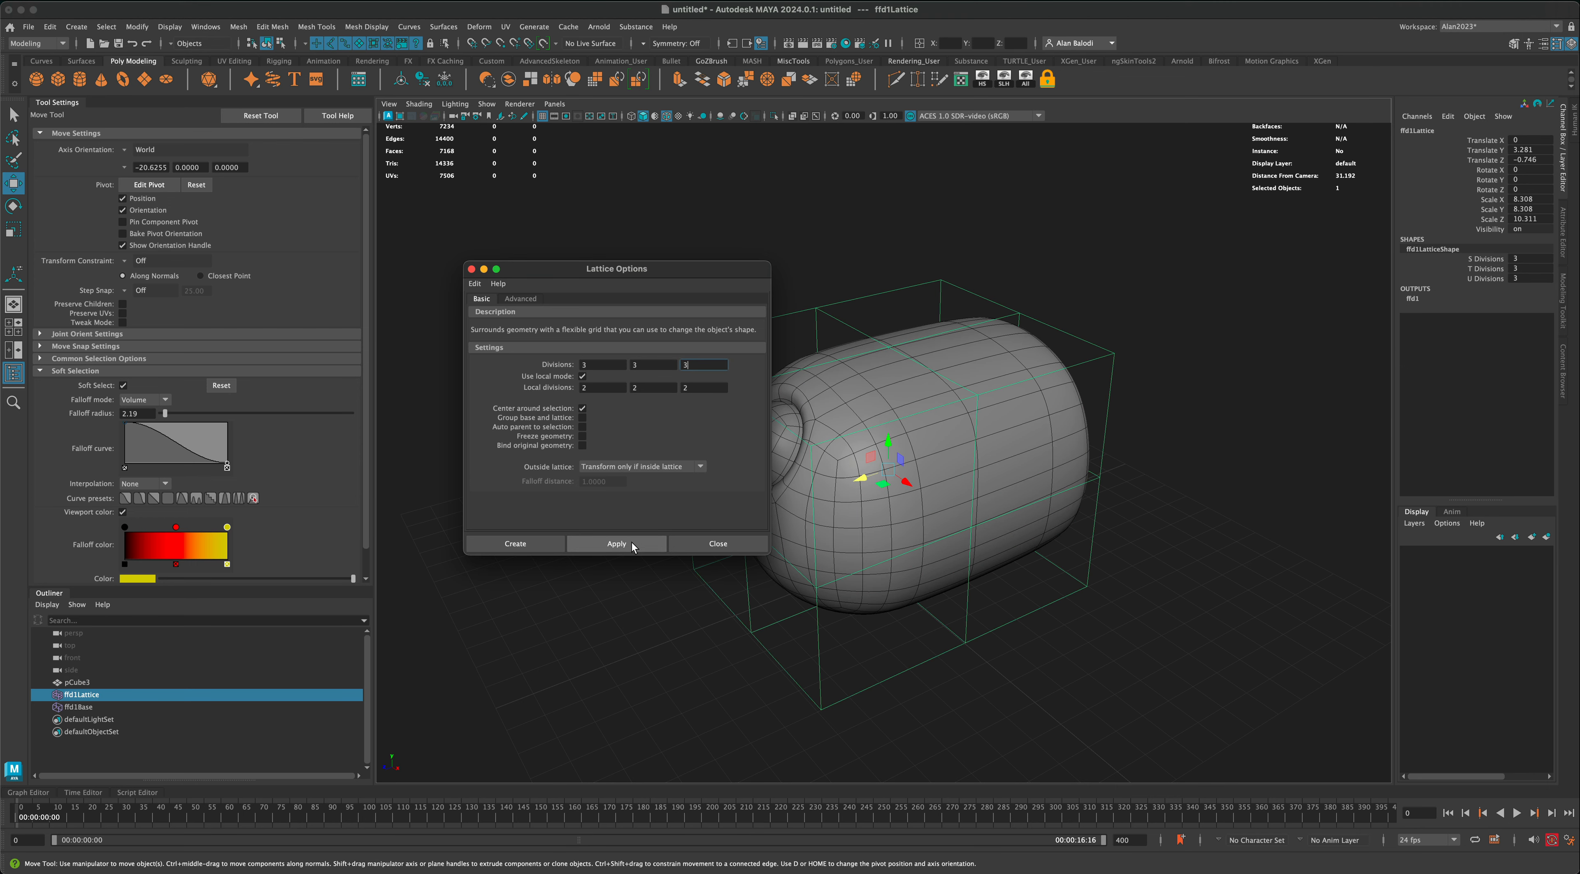
pyautogui.click(715, 545)
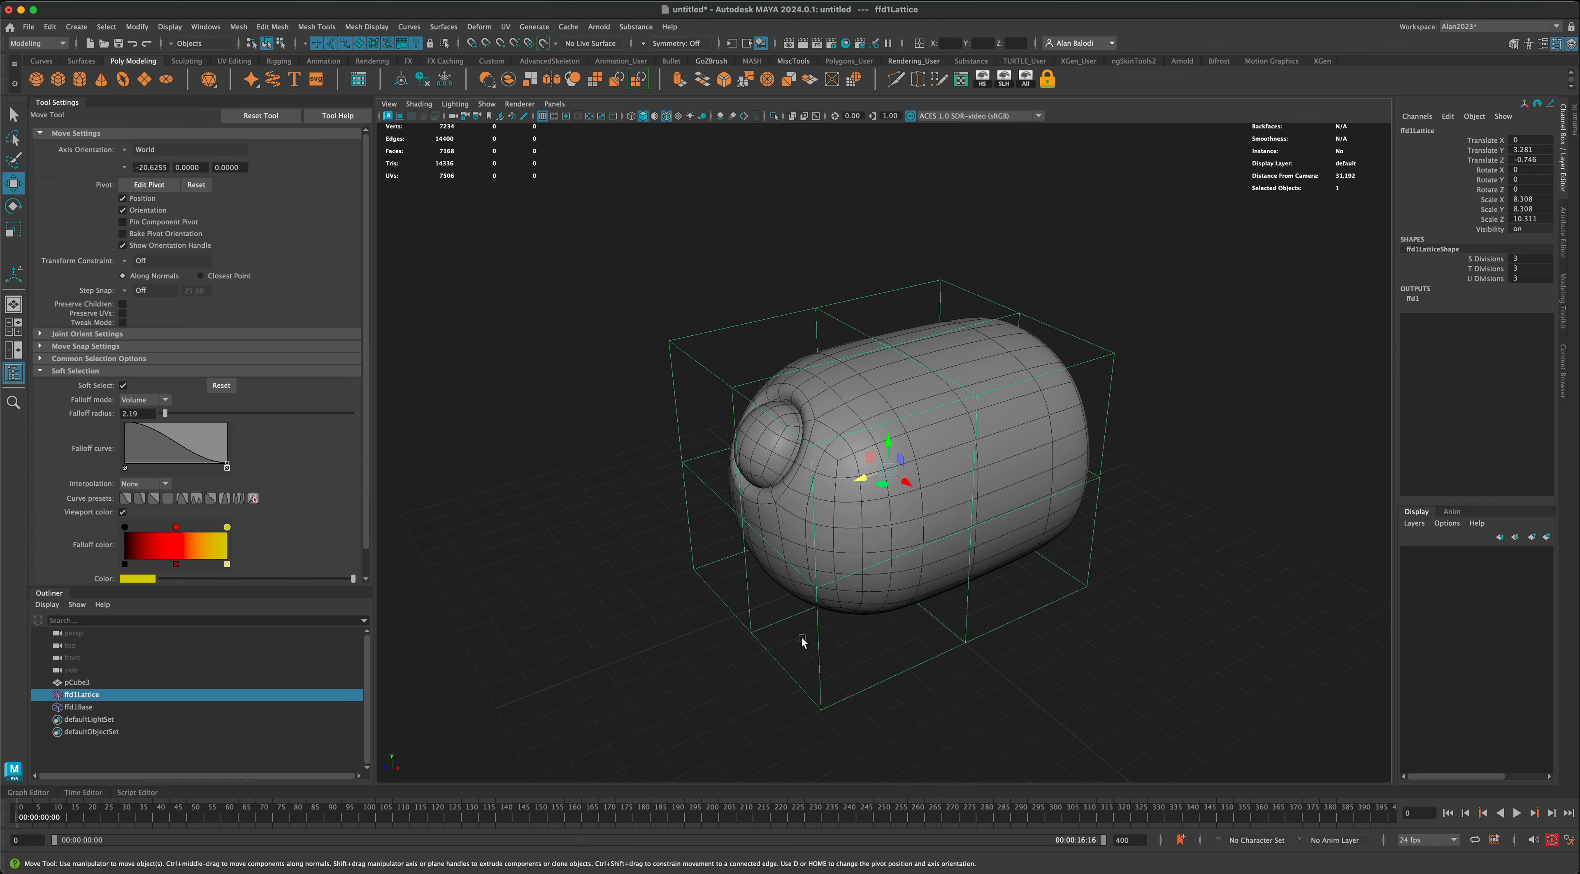
pyautogui.keyDown('alt'); pyautogui.moveTo(1024, 476); pyautogui.dragTo(1114, 428); pyautogui.keyUp('alt')
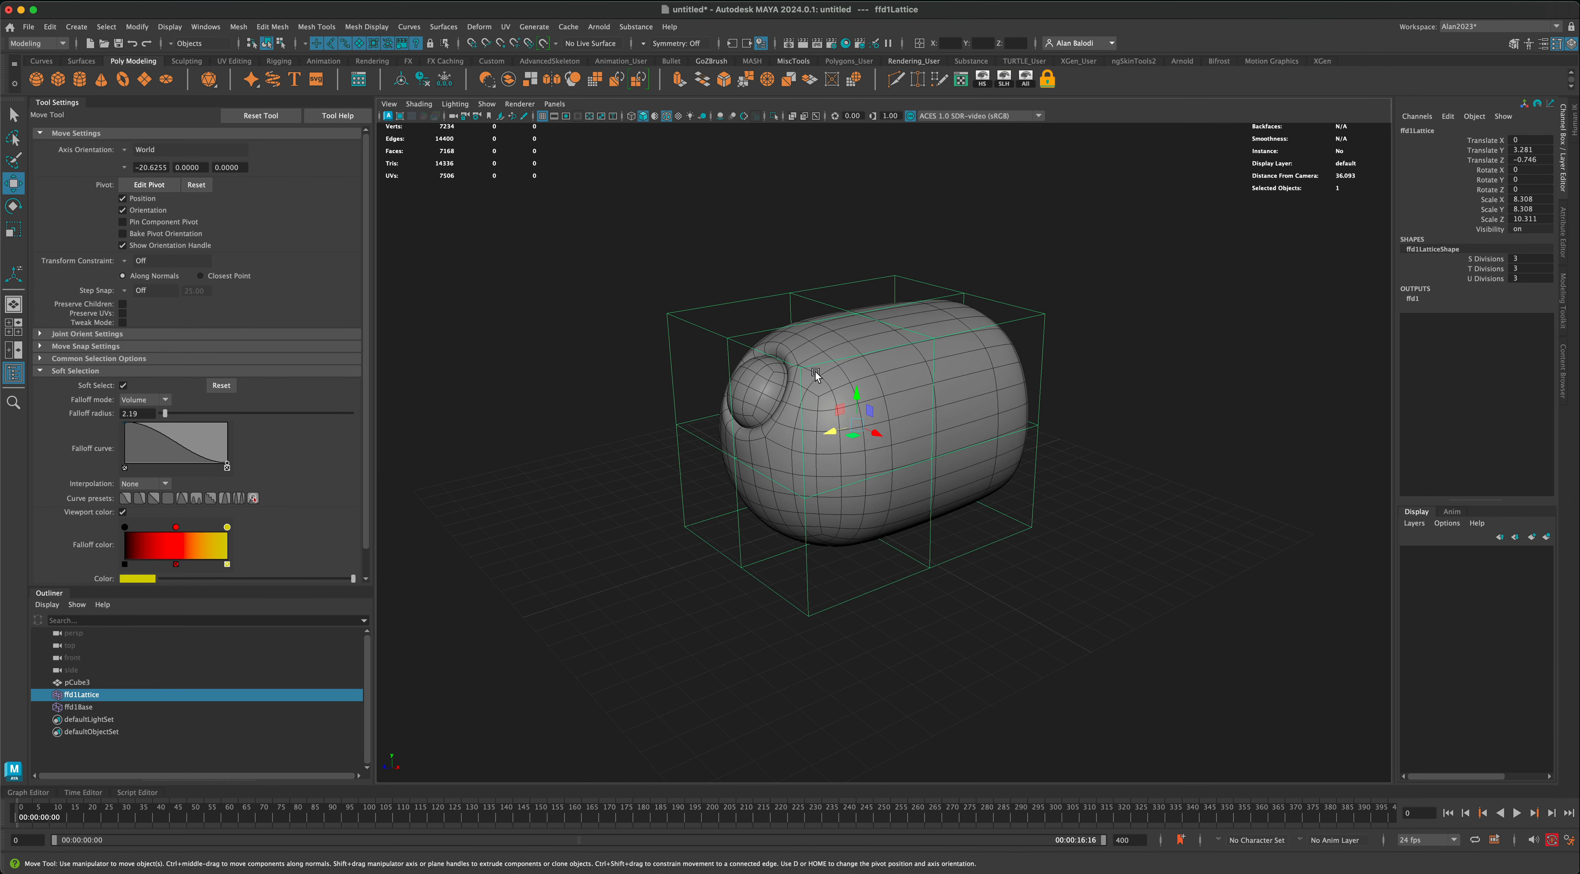
# Step: In lattice point mode, pull the lower front lattice points forward and compress them vertically to form a low, pointed nose
pyautogui.keyDown('alt'); pyautogui.moveTo(832, 484); pyautogui.dragTo(832, 325); pyautogui.keyUp('alt')
pyautogui.keyDown('alt'); pyautogui.moveTo(762, 502); pyautogui.dragTo(752, 452); pyautogui.keyUp('alt')
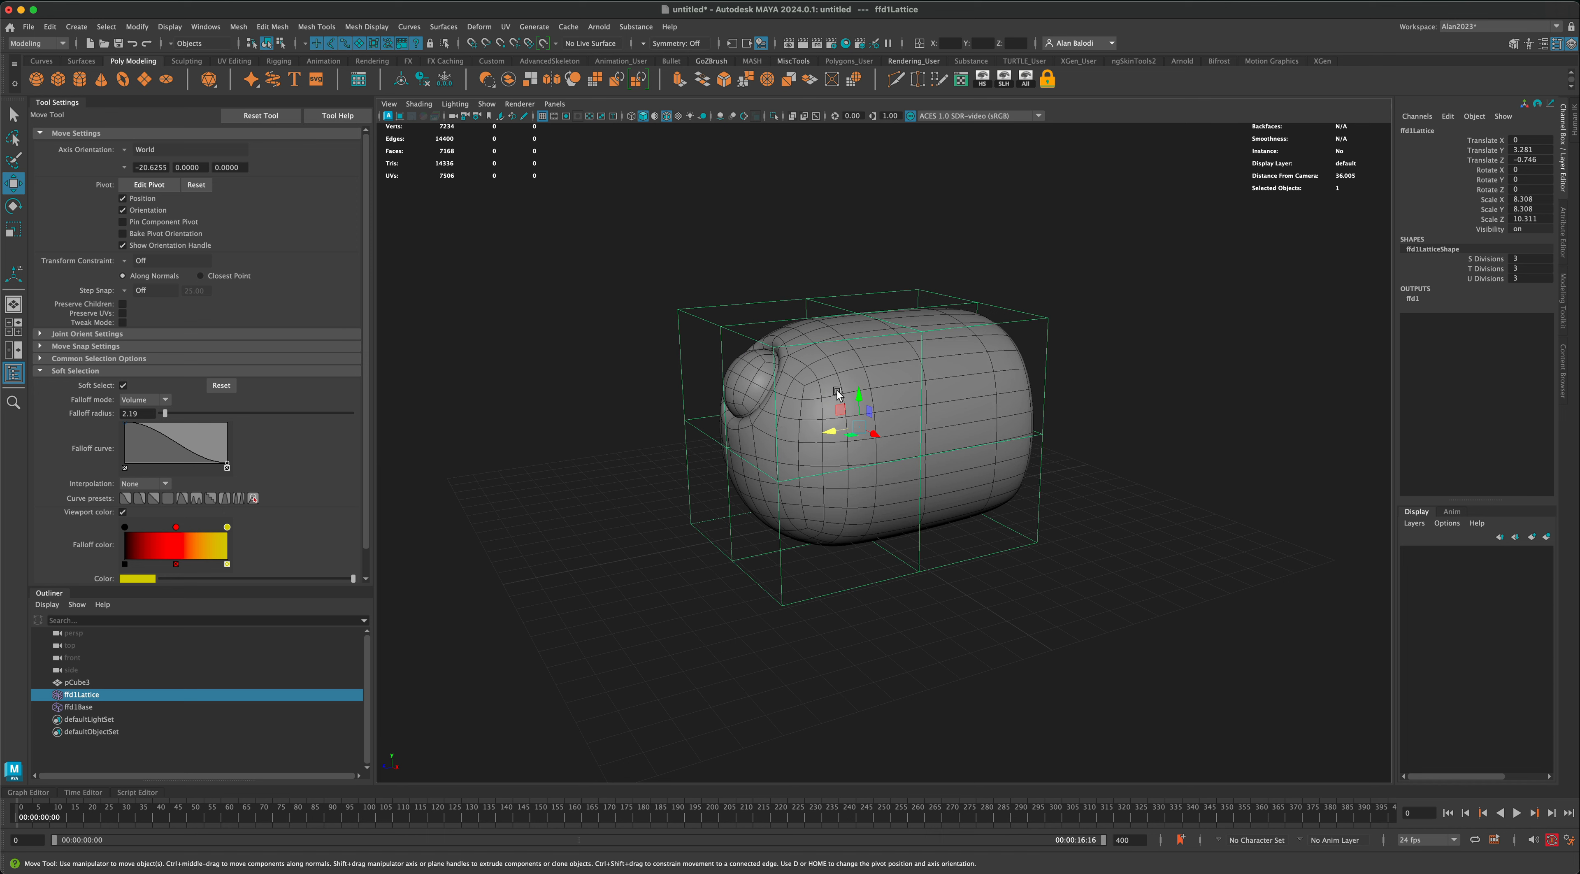
pyautogui.moveTo(727, 452); pyautogui.dragTo(709, 417, button='right')
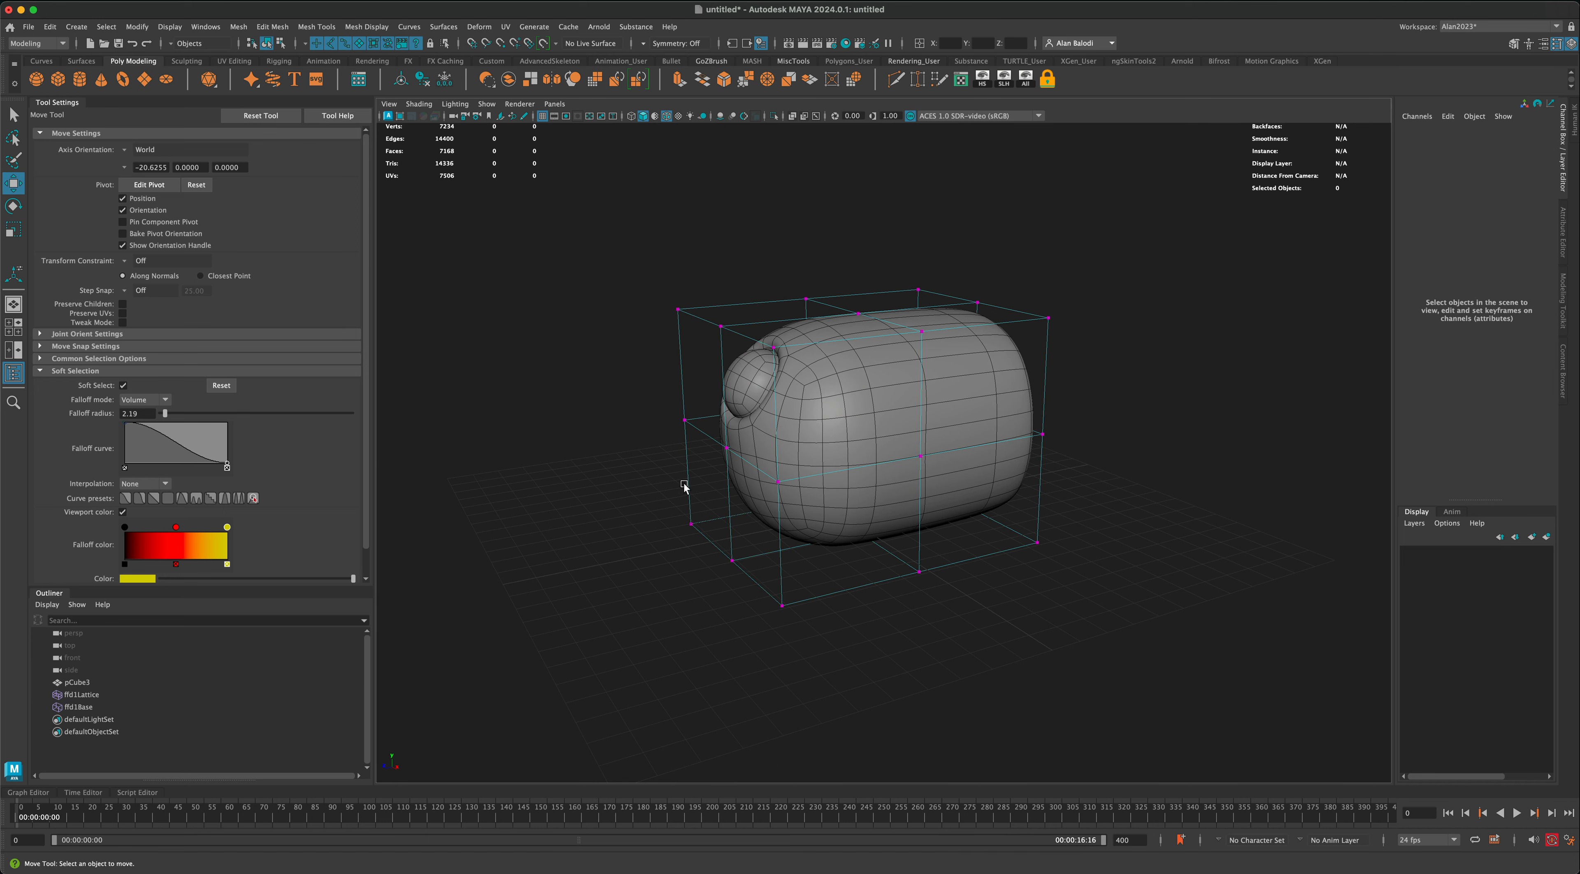
pyautogui.keyDown('alt'); pyautogui.moveTo(684, 480); pyautogui.dragTo(640, 522); pyautogui.keyUp('alt')
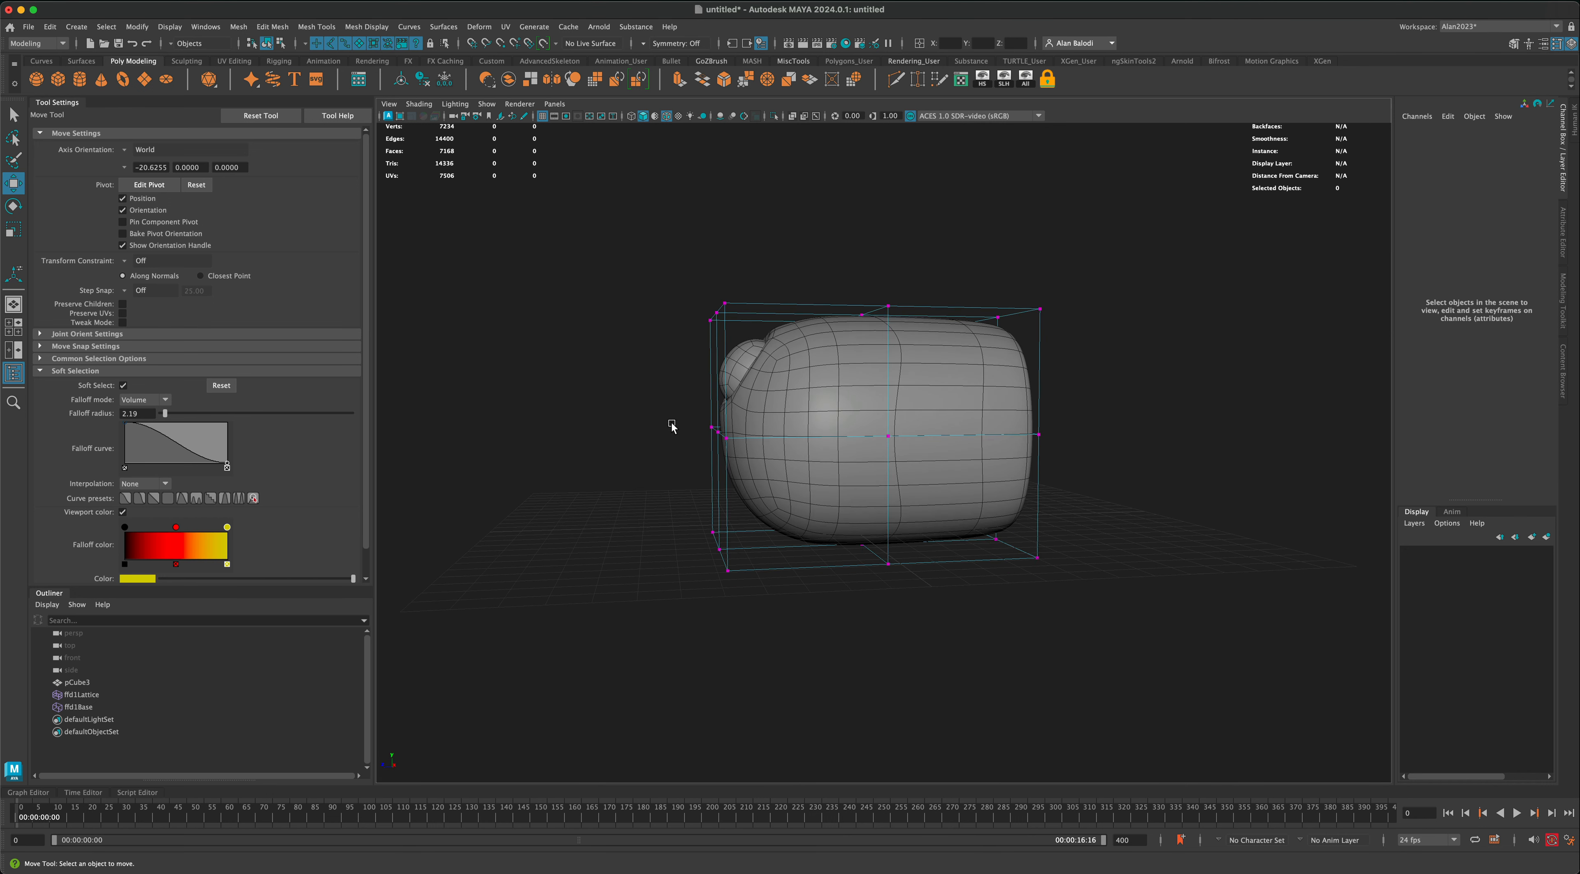
pyautogui.moveTo(672, 425); pyautogui.dragTo(748, 599)
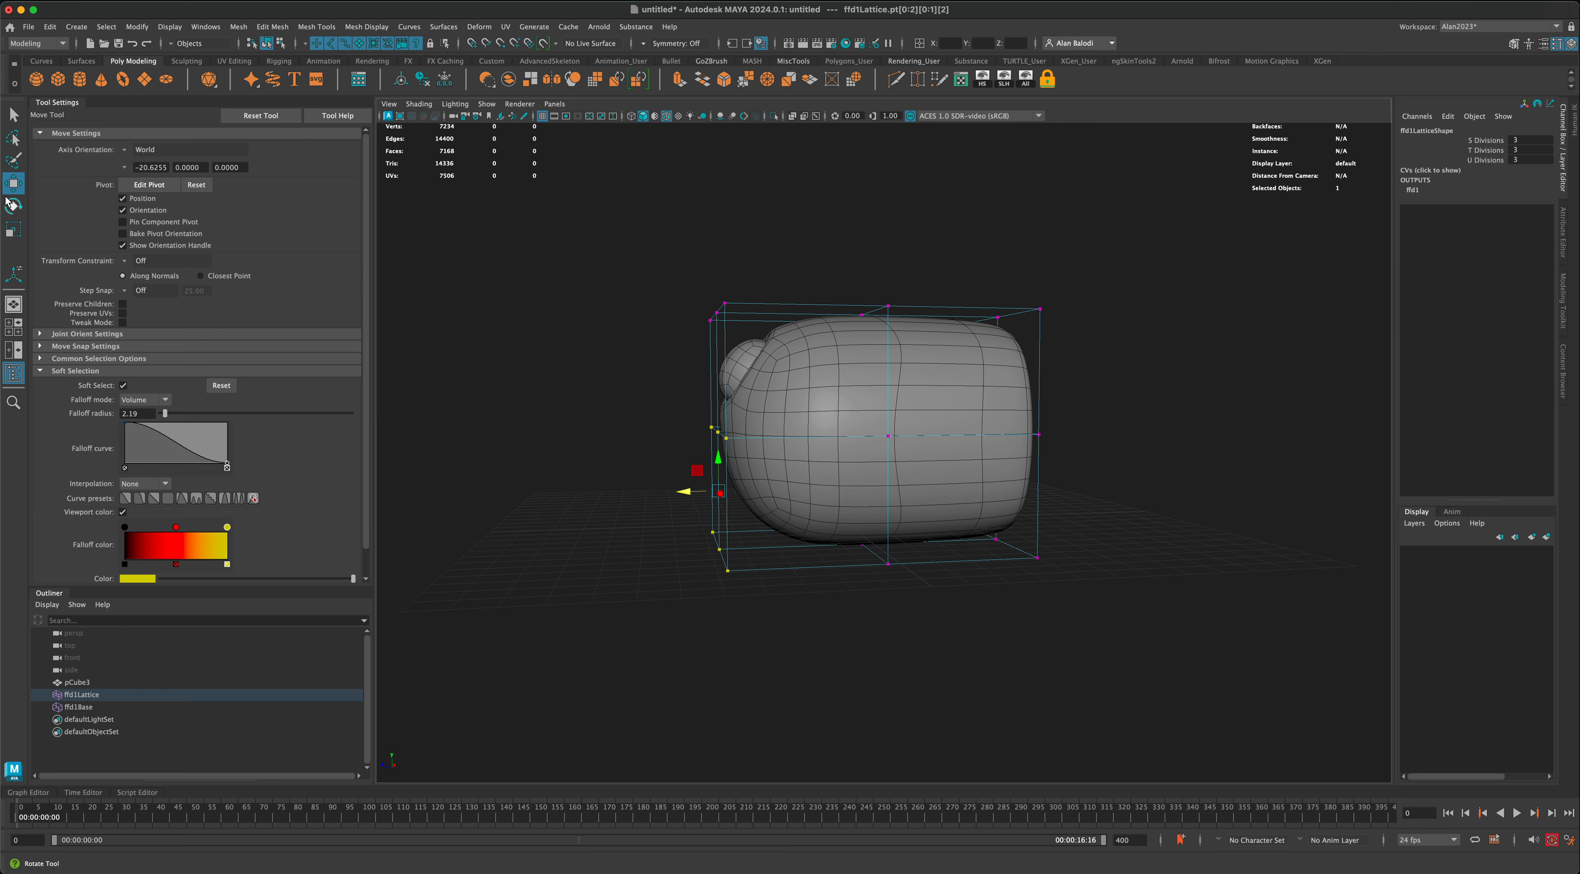
pyautogui.moveTo(691, 497); pyautogui.dragTo(542, 515)
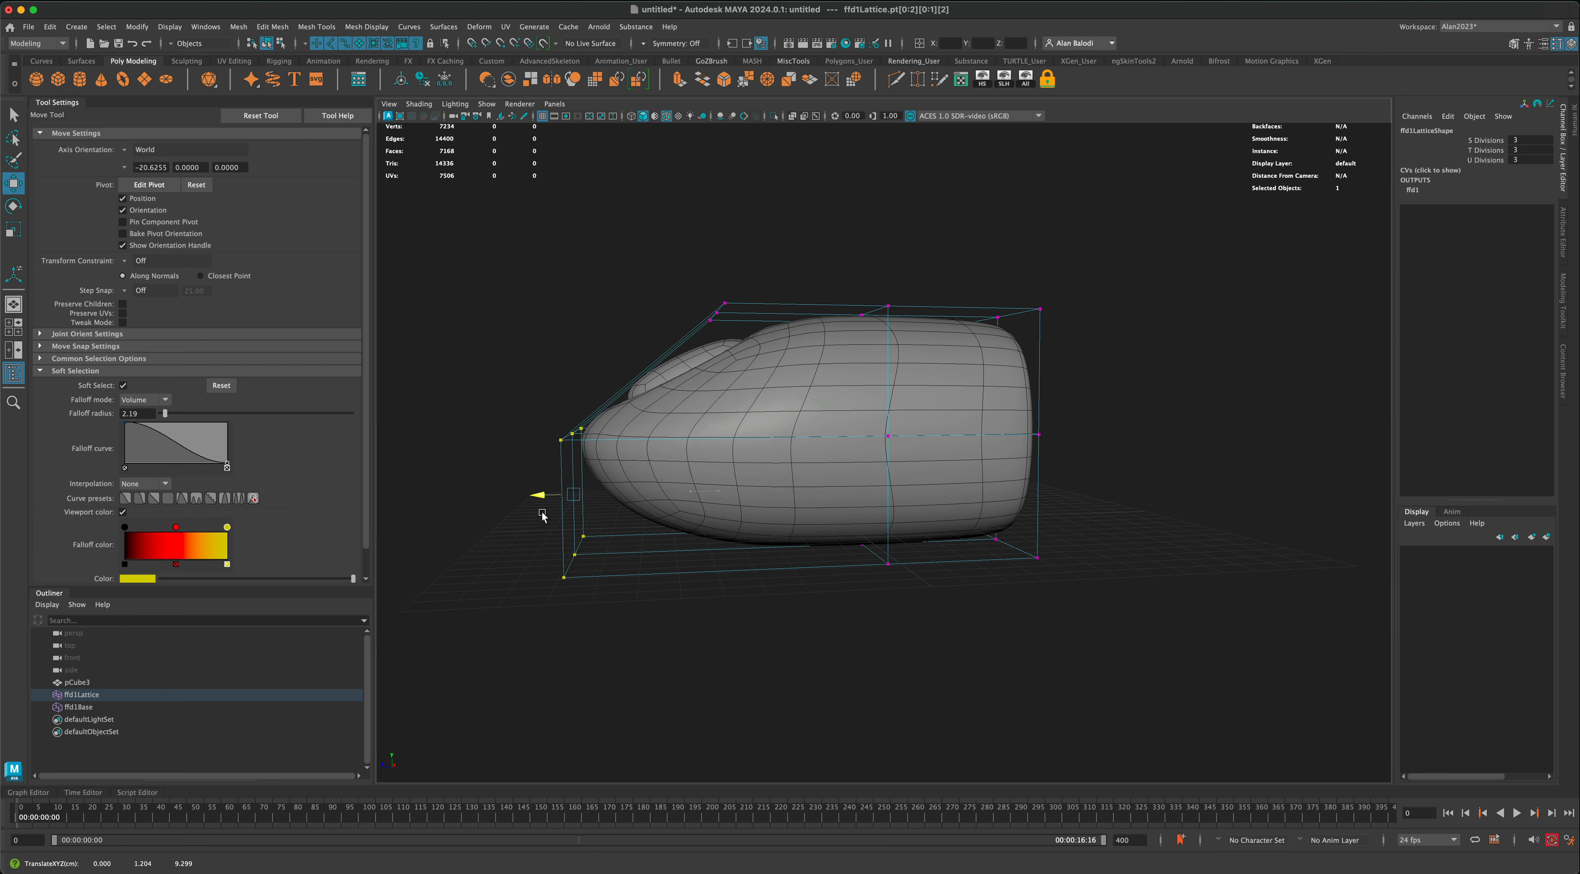
pyautogui.press('r')
pyautogui.moveTo(572, 469); pyautogui.dragTo(469, 505)
# Step: Move the upper front row of lattice points up and back to about Y 9.967, Z 2.824
pyautogui.click(20, 186)
pyautogui.moveTo(681, 272); pyautogui.dragTo(753, 341)
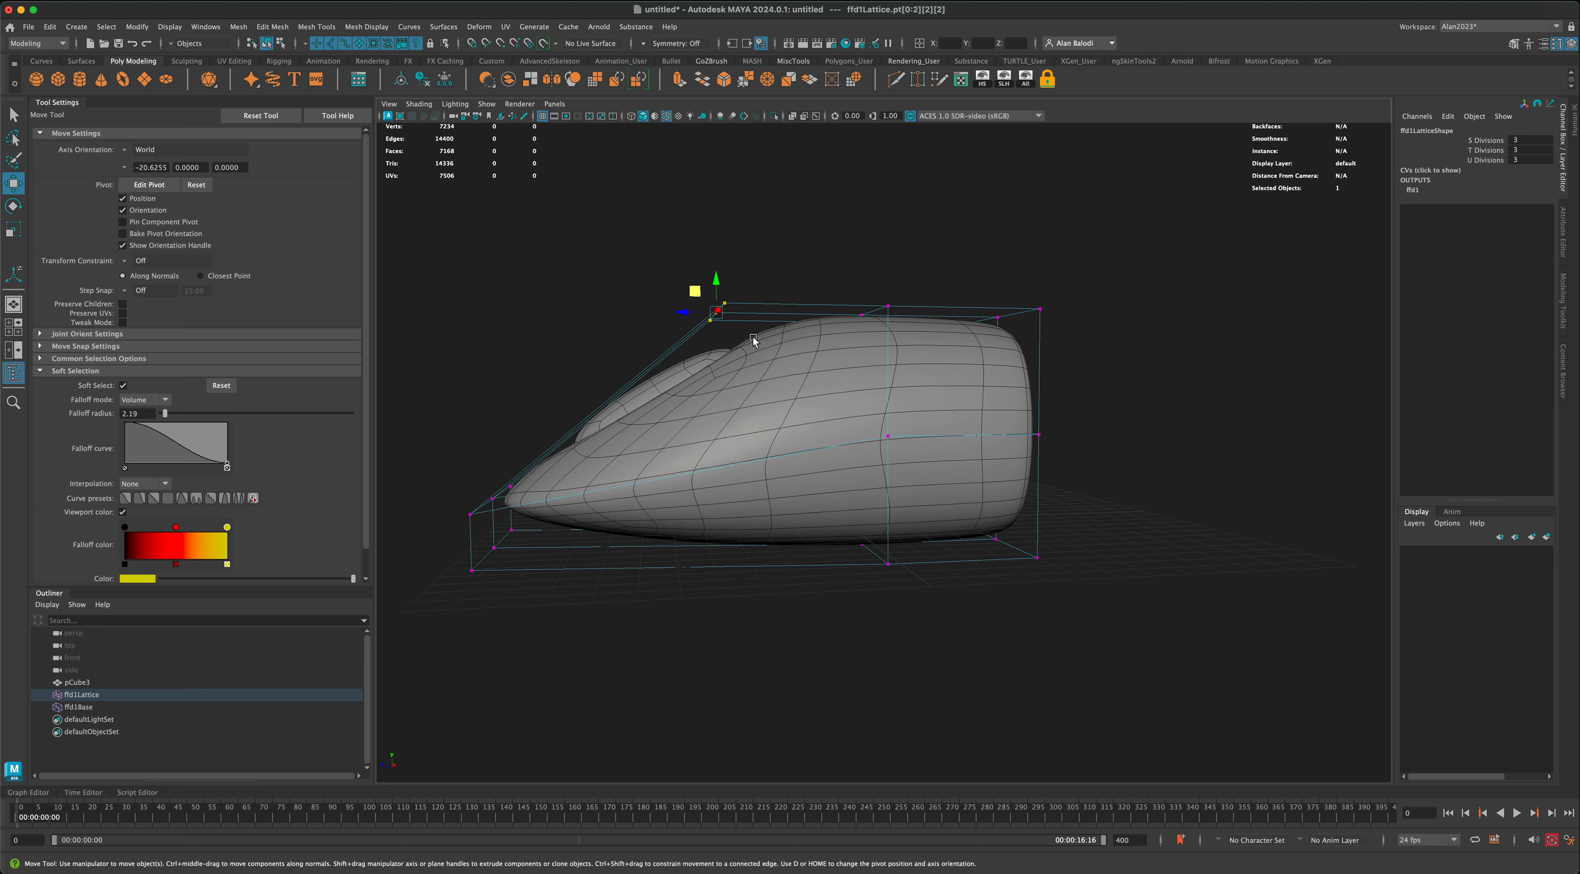
pyautogui.moveTo(695, 293); pyautogui.dragTo(698, 213)
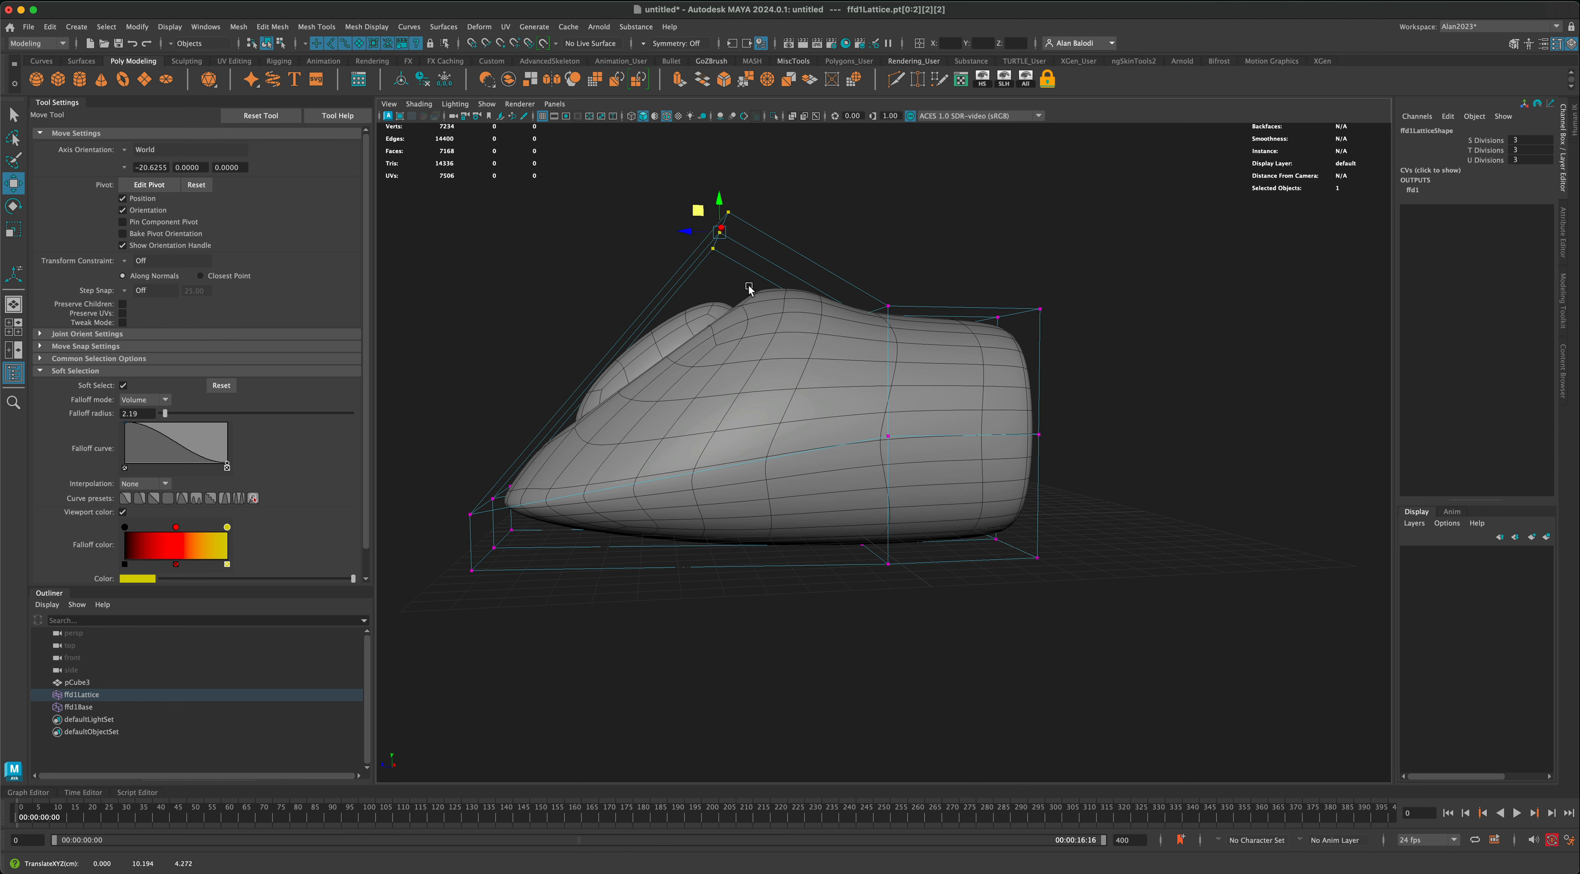
pyautogui.moveTo(703, 216); pyautogui.dragTo(743, 225)
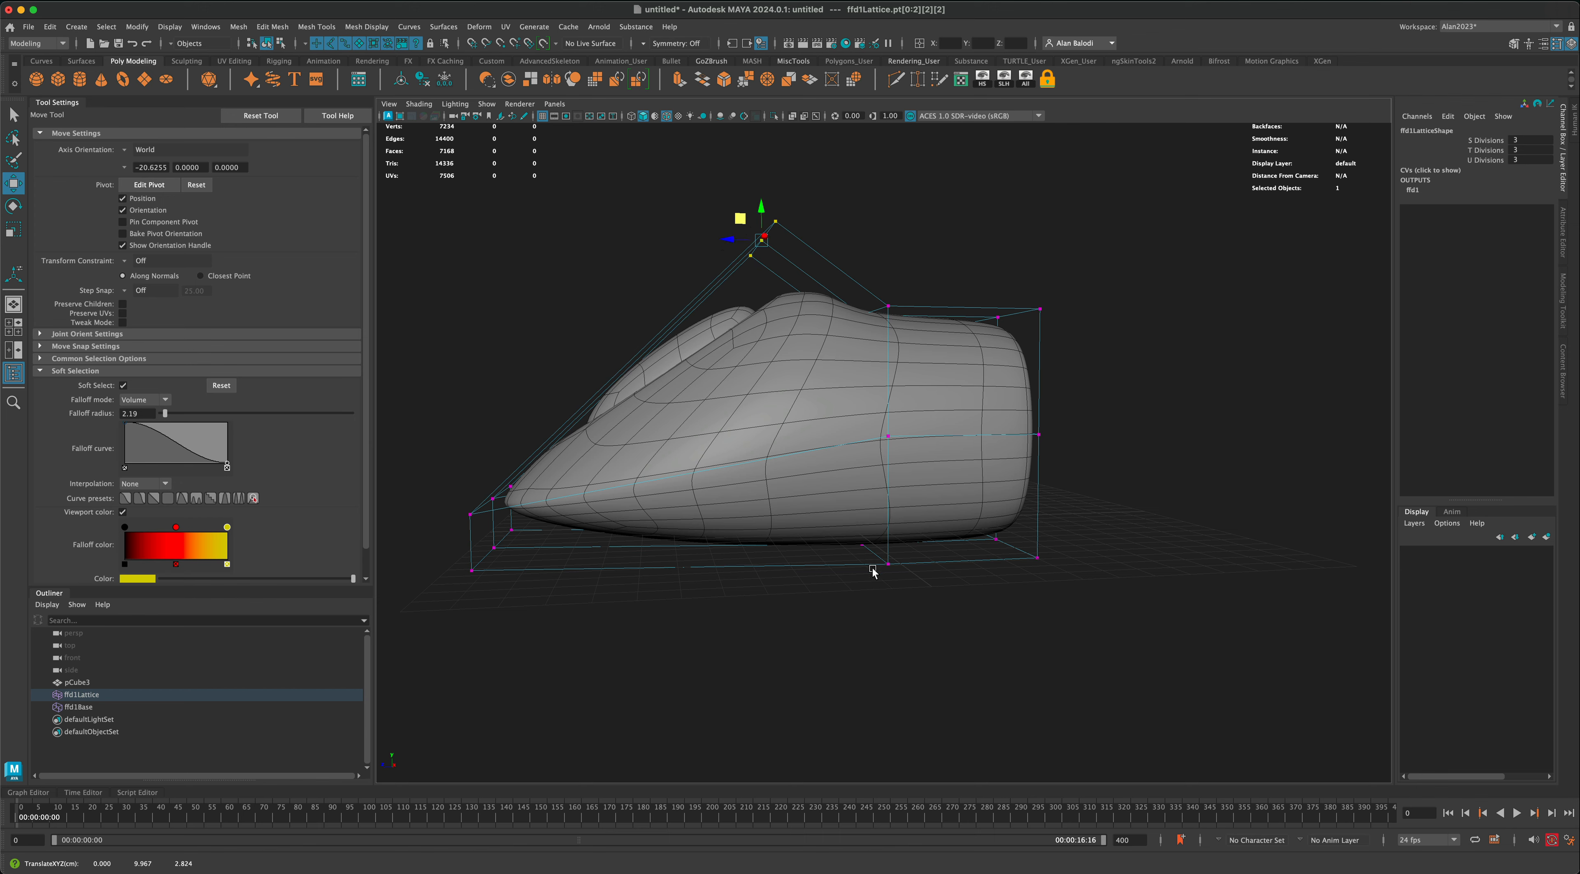
# Step: Select all lattice points and widen the body by scaling them about 1.421 along X
pyautogui.keyDown('alt'); pyautogui.moveTo(873, 573); pyautogui.dragTo(998, 614); pyautogui.keyUp('alt')
pyautogui.moveTo(684, 254); pyautogui.dragTo(1127, 710)
pyautogui.press('r')
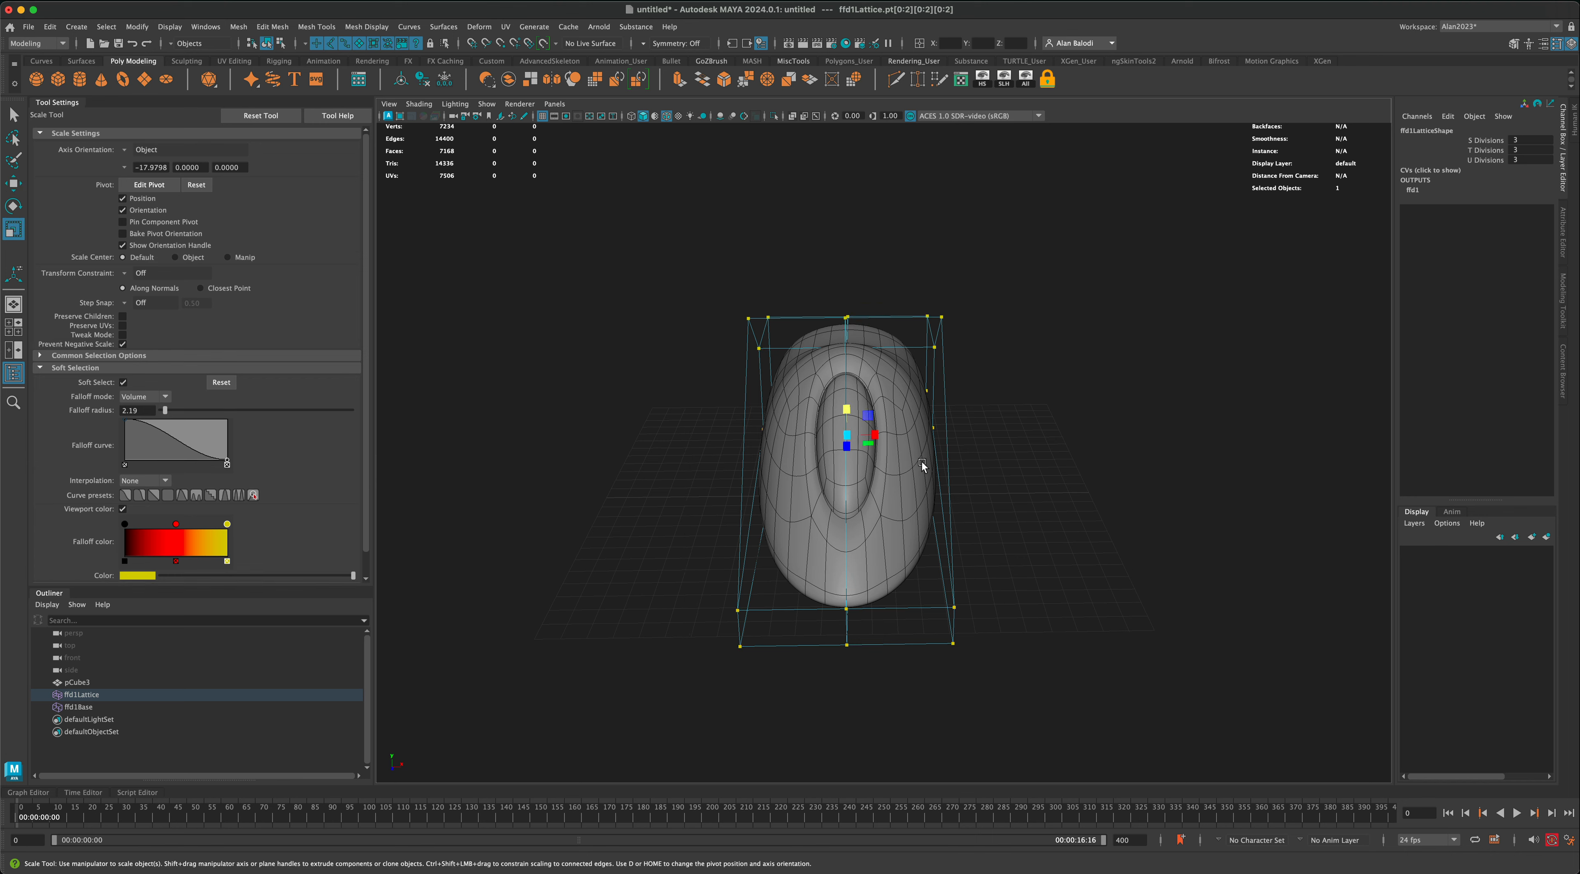
pyautogui.moveTo(877, 436); pyautogui.dragTo(890, 441)
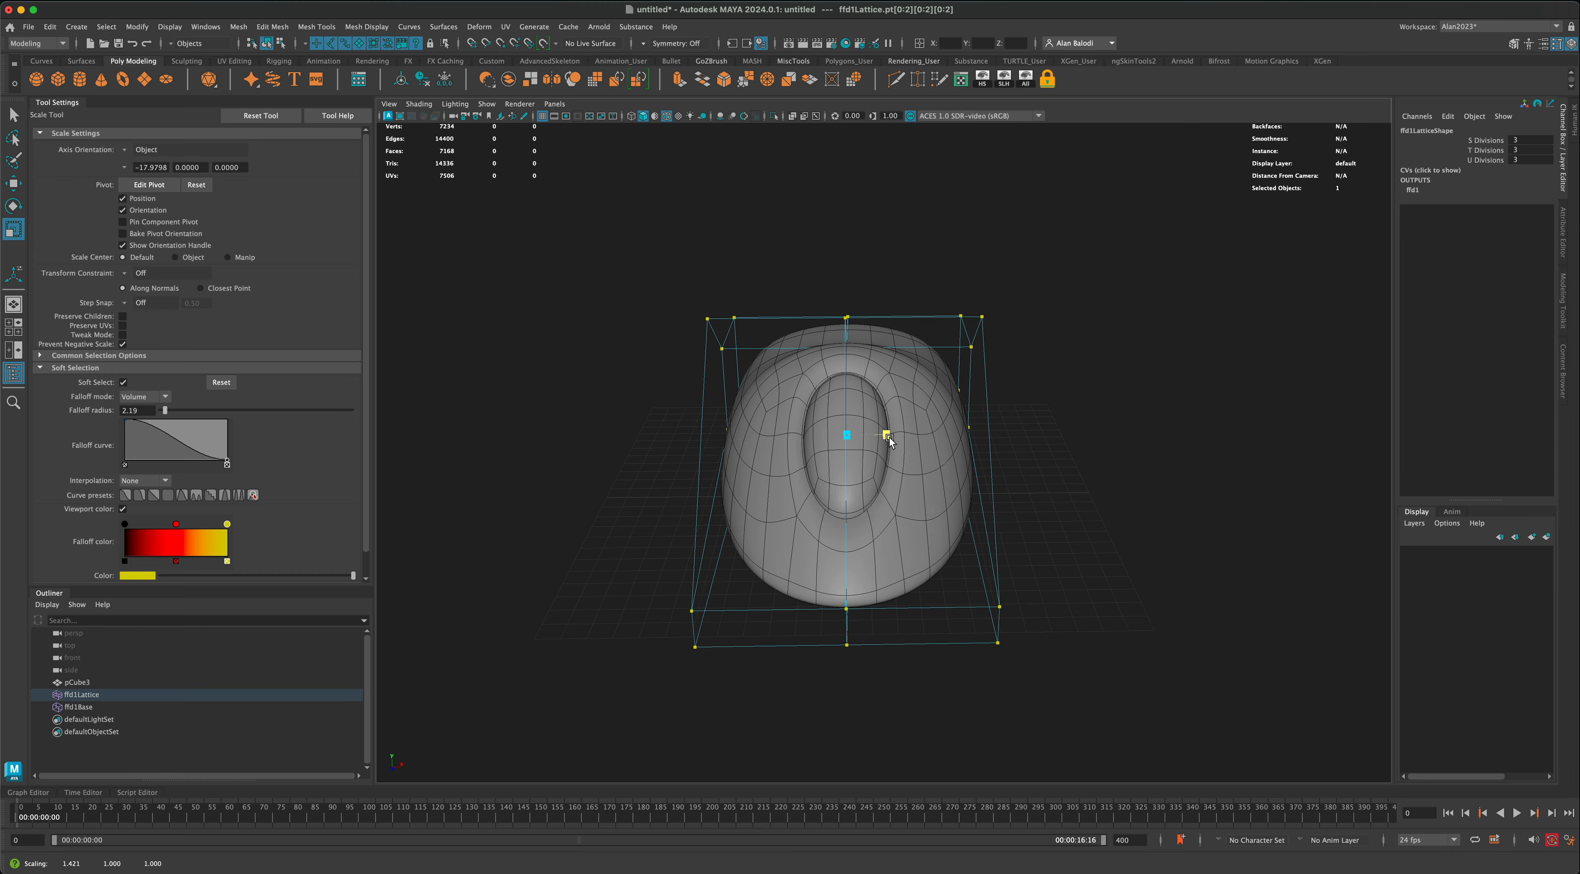
pyautogui.keyDown('alt'); pyautogui.moveTo(1120, 537); pyautogui.dragTo(965, 618); pyautogui.keyUp('alt')
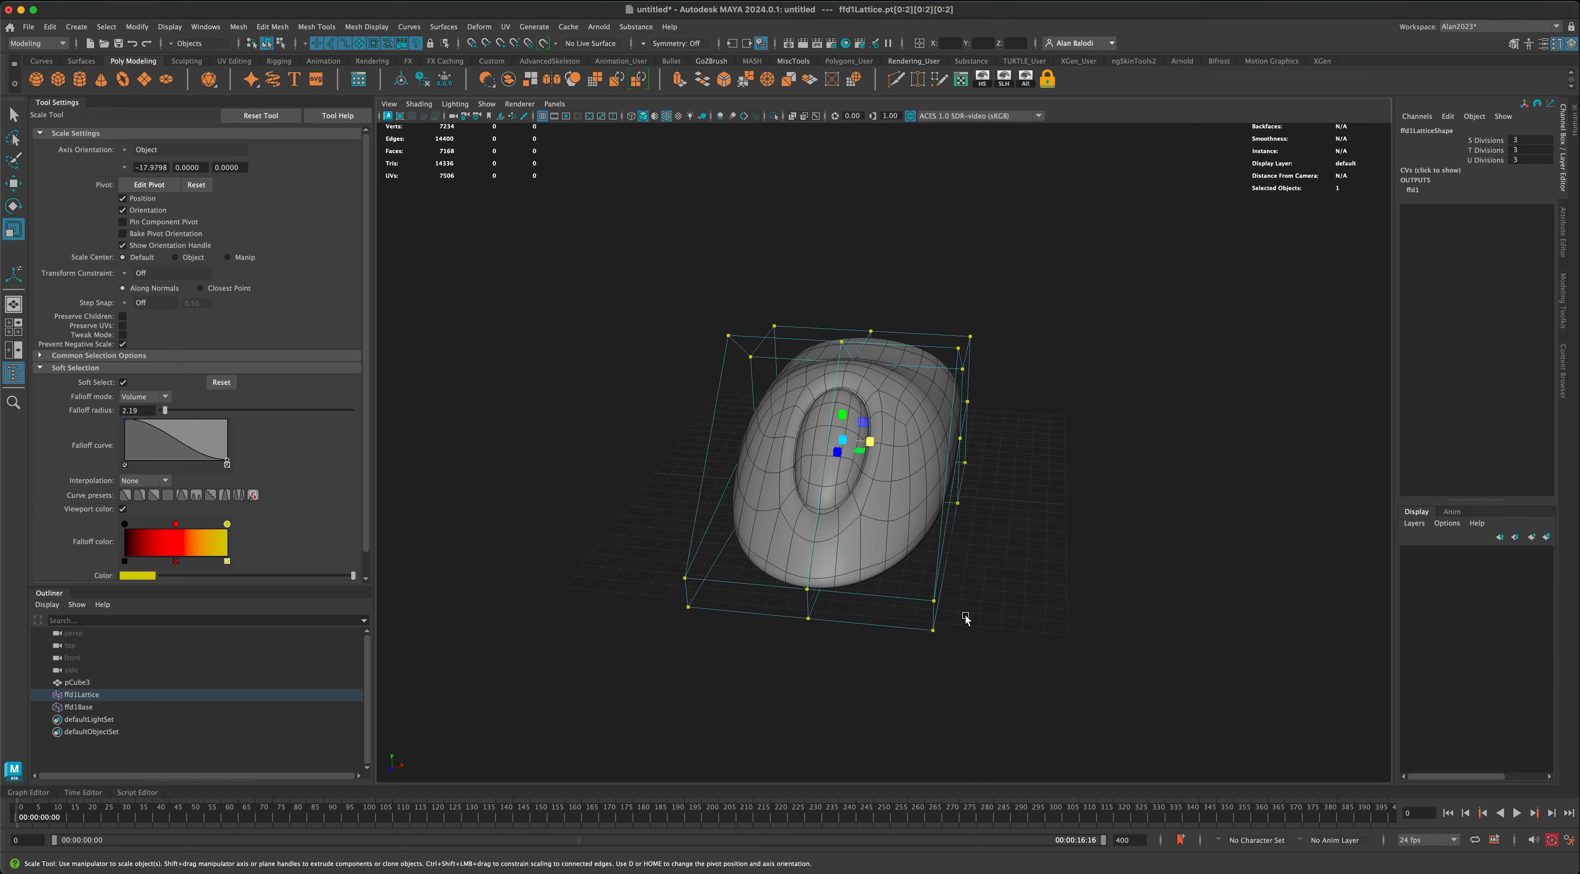
# Step: Pull the lower front centre lattice points forward and raise the top middle row to about Y 8.282, Z -1.110
pyautogui.keyDown('alt'); pyautogui.moveTo(750, 679); pyautogui.dragTo(625, 610); pyautogui.keyUp('alt')
pyautogui.press('w')
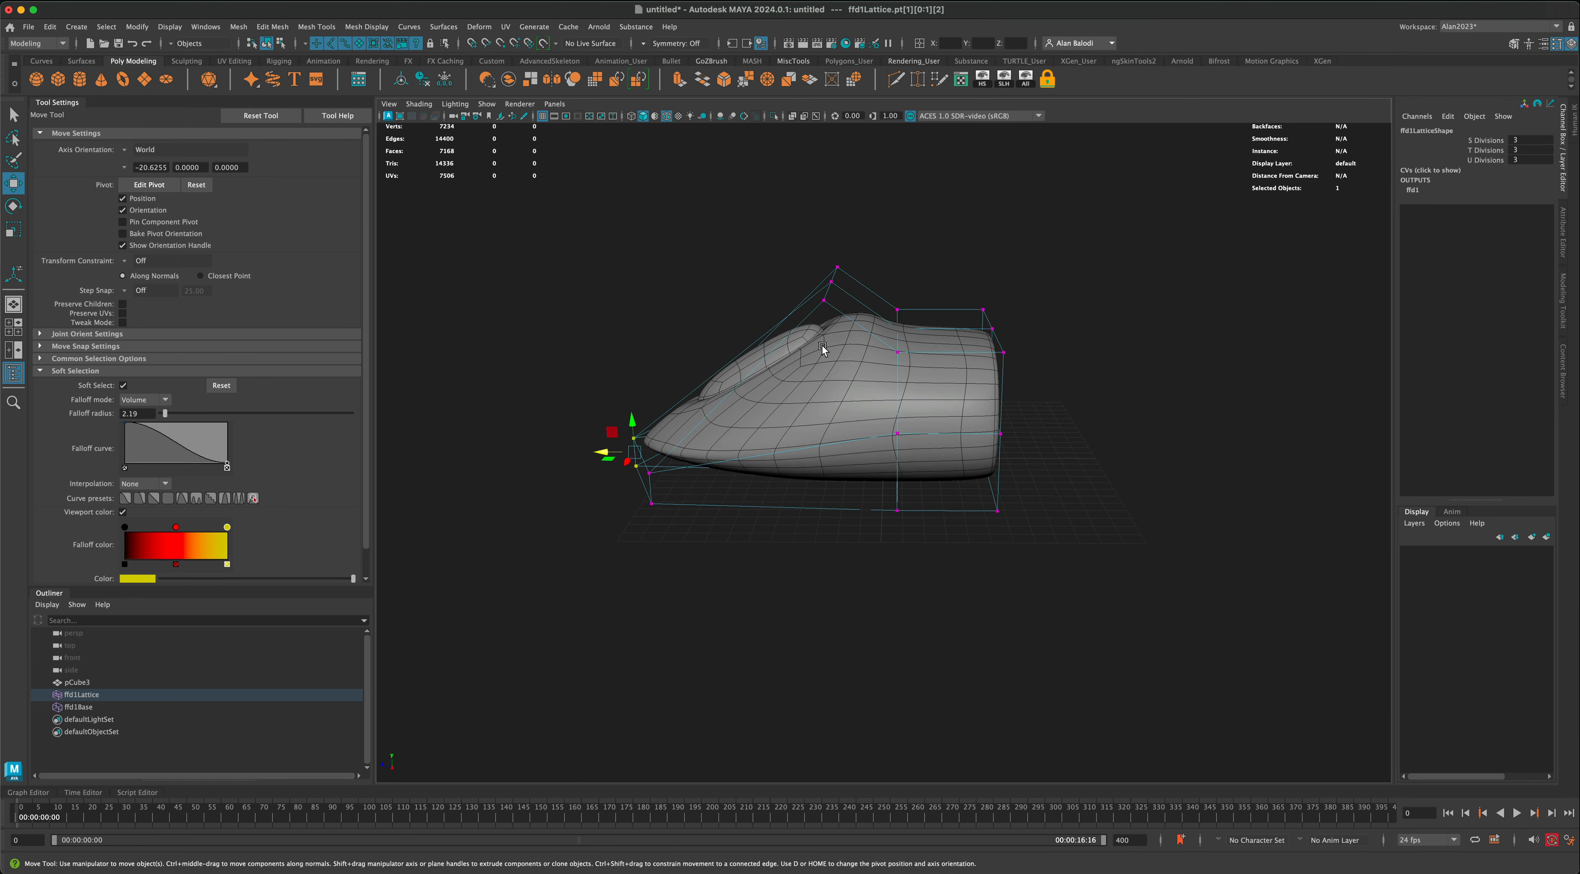
pyautogui.moveTo(906, 344); pyautogui.dragTo(914, 363)
pyautogui.moveTo(882, 311); pyautogui.dragTo(886, 310)
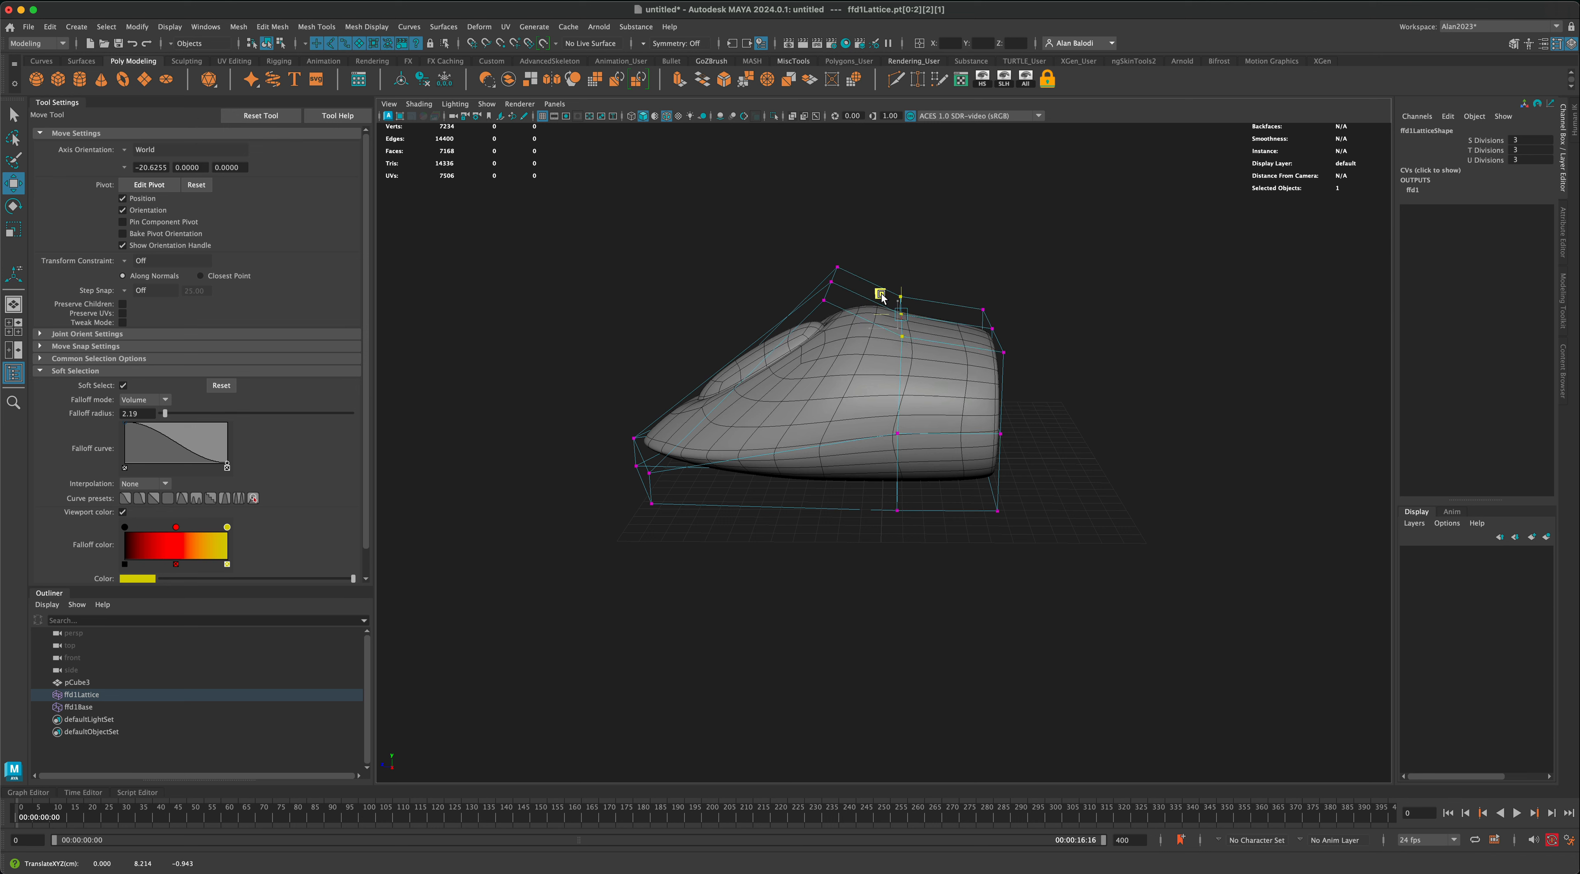
pyautogui.press('super+z')
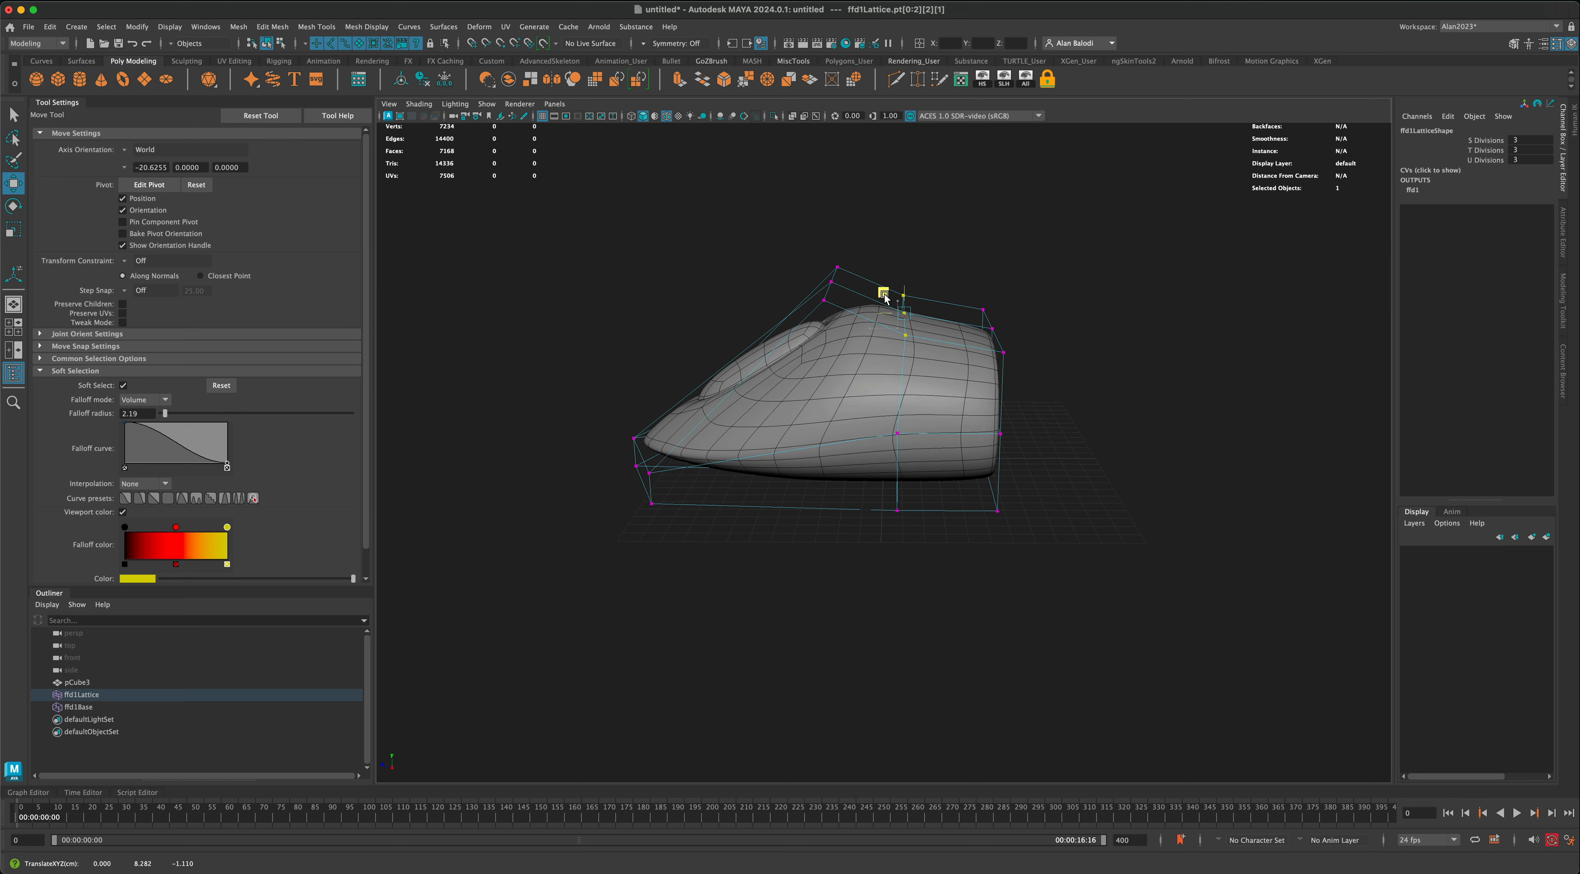
# Step: Move the rear lattice points backward to lengthen the tail, and return to object mode with nothing selected
pyautogui.keyDown('alt'); pyautogui.moveTo(1118, 522); pyautogui.dragTo(973, 459); pyautogui.keyUp('alt')
pyautogui.moveTo(1076, 327); pyautogui.dragTo(1052, 546)
pyautogui.moveTo(1076, 276); pyautogui.dragTo(977, 547)
pyautogui.moveTo(960, 405); pyautogui.dragTo(997, 408)
pyautogui.moveTo(957, 364); pyautogui.dragTo(996, 346, button='right')
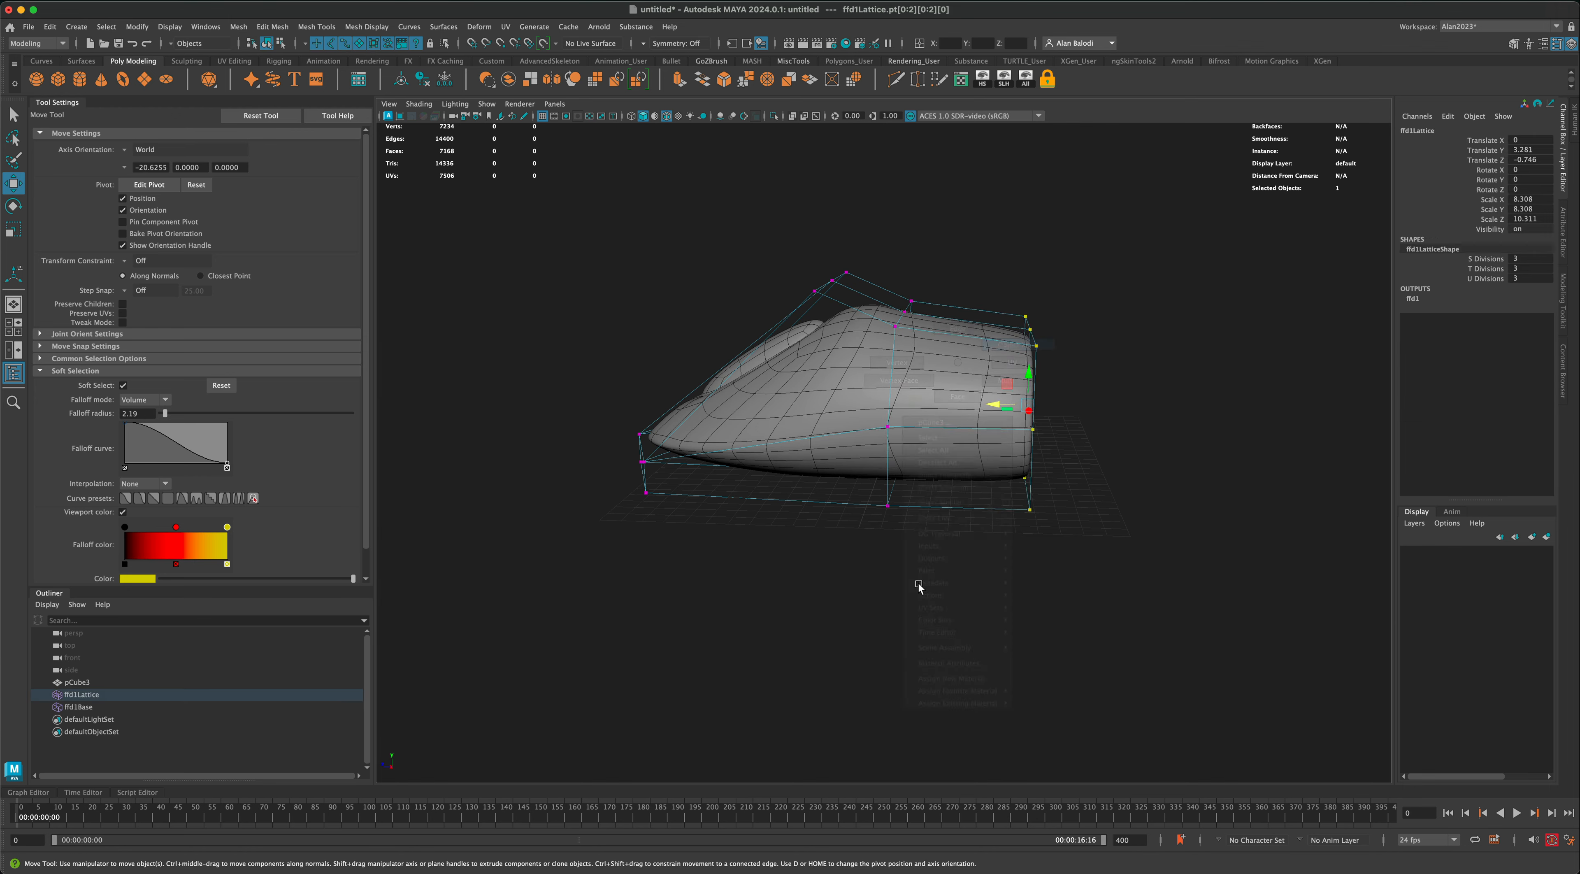
pyautogui.click(912, 608)
pyautogui.keyDown('alt'); pyautogui.moveTo(886, 608); pyautogui.dragTo(941, 619); pyautogui.keyUp('alt')
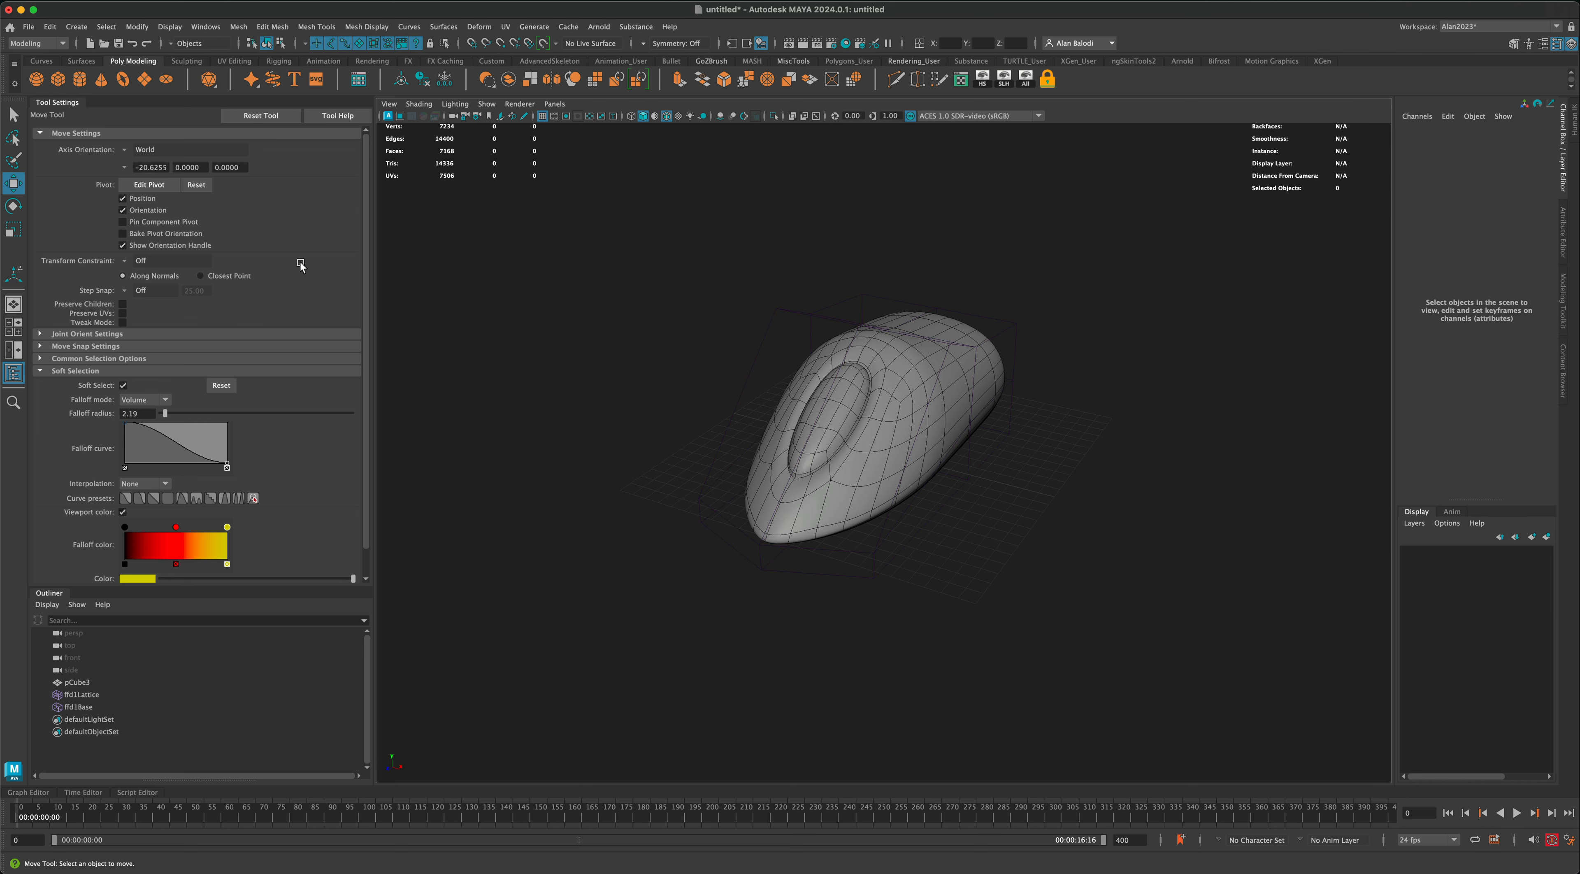
# Step: Select the mesh together with its lattice and delete the construction history to bake in the deformed shape
pyautogui.click(13, 114)
pyautogui.moveTo(703, 314); pyautogui.dragTo(1145, 662)
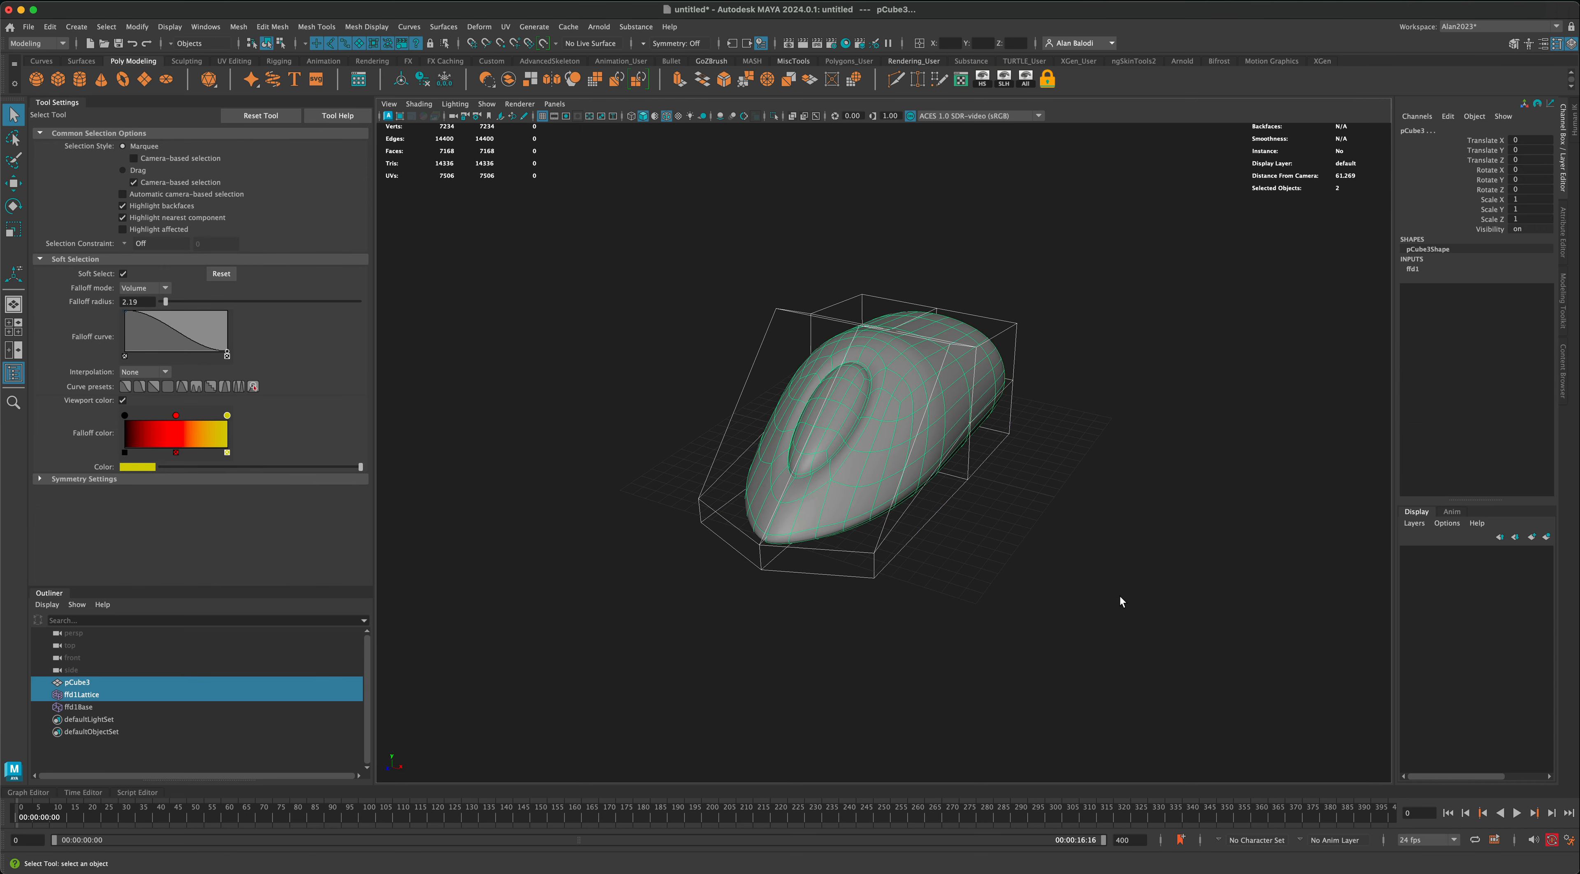
pyautogui.keyDown('alt'); pyautogui.moveTo(1160, 508); pyautogui.dragTo(1082, 589); pyautogui.keyUp('alt')
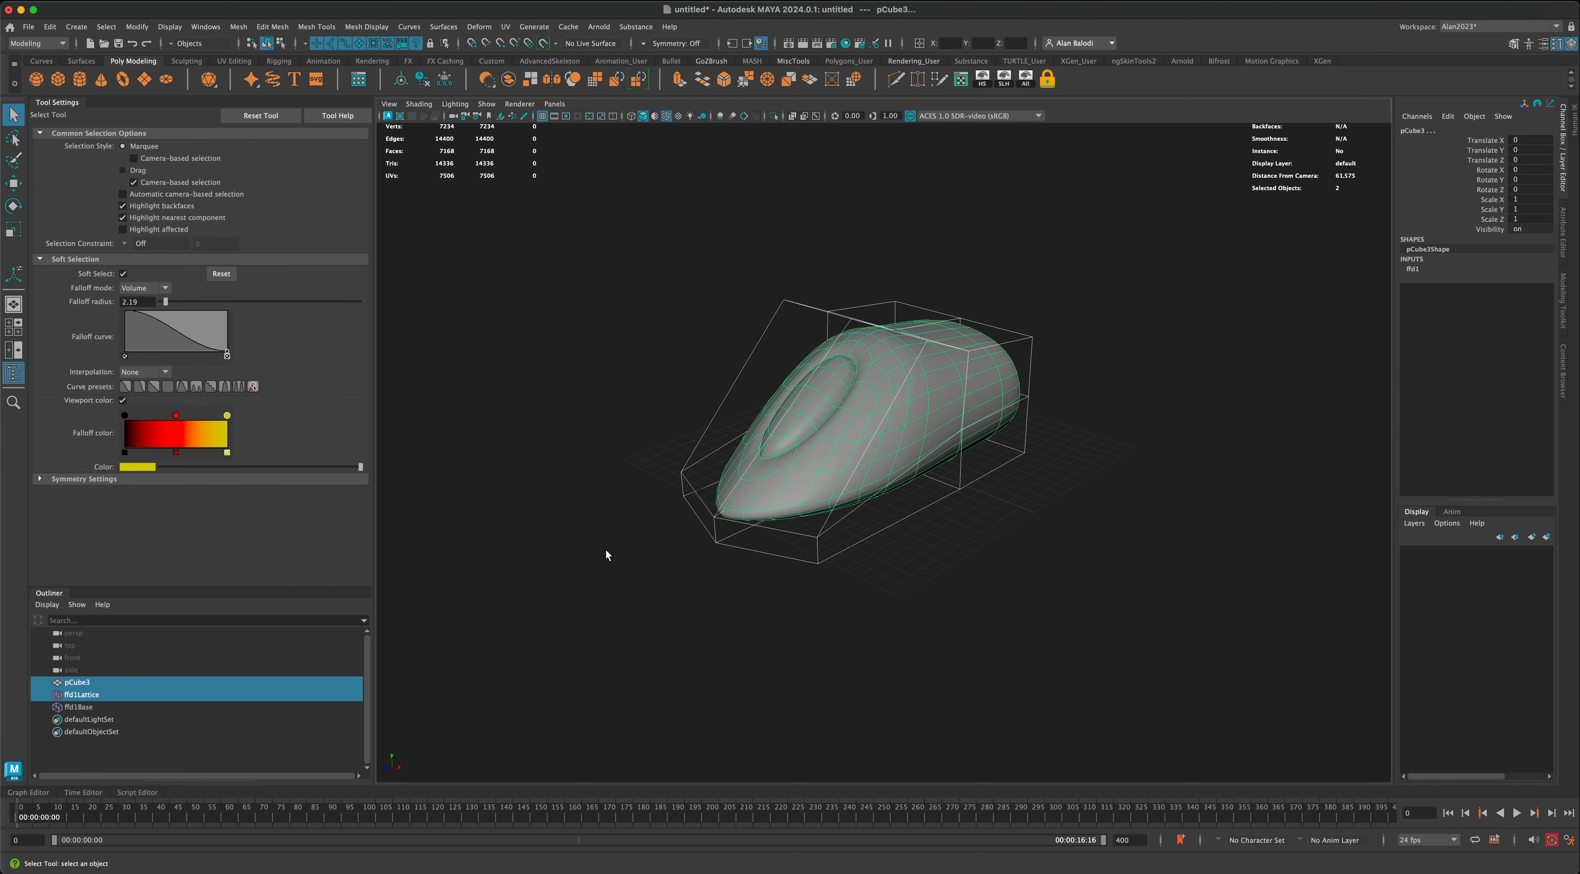
pyautogui.keyDown('alt'); pyautogui.moveTo(606, 551); pyautogui.dragTo(603, 550); pyautogui.keyUp('alt')
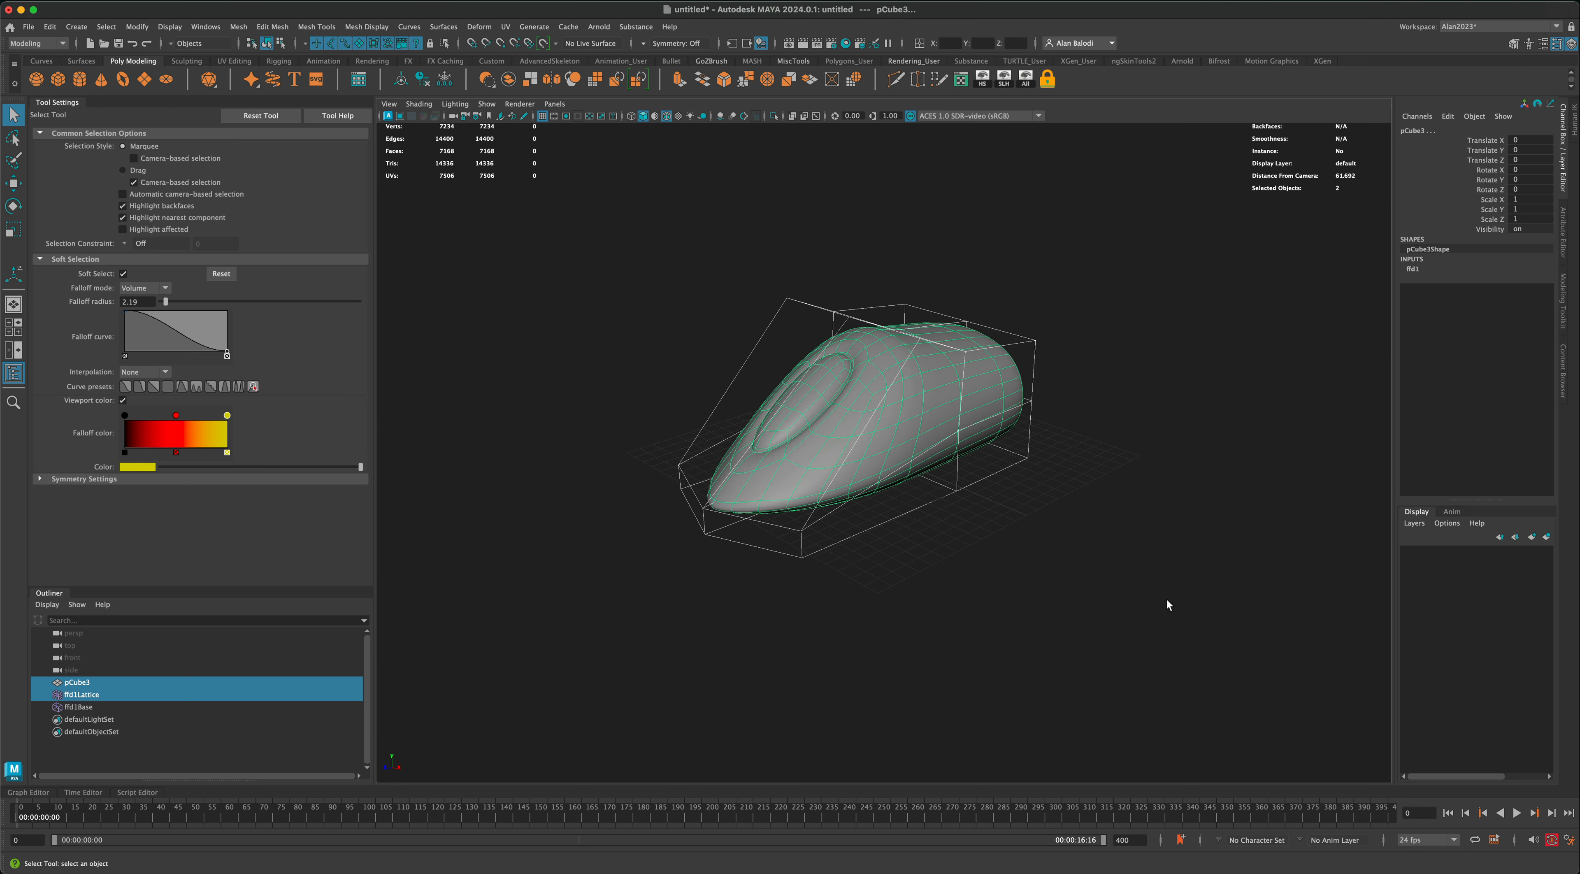
pyautogui.click(423, 80)
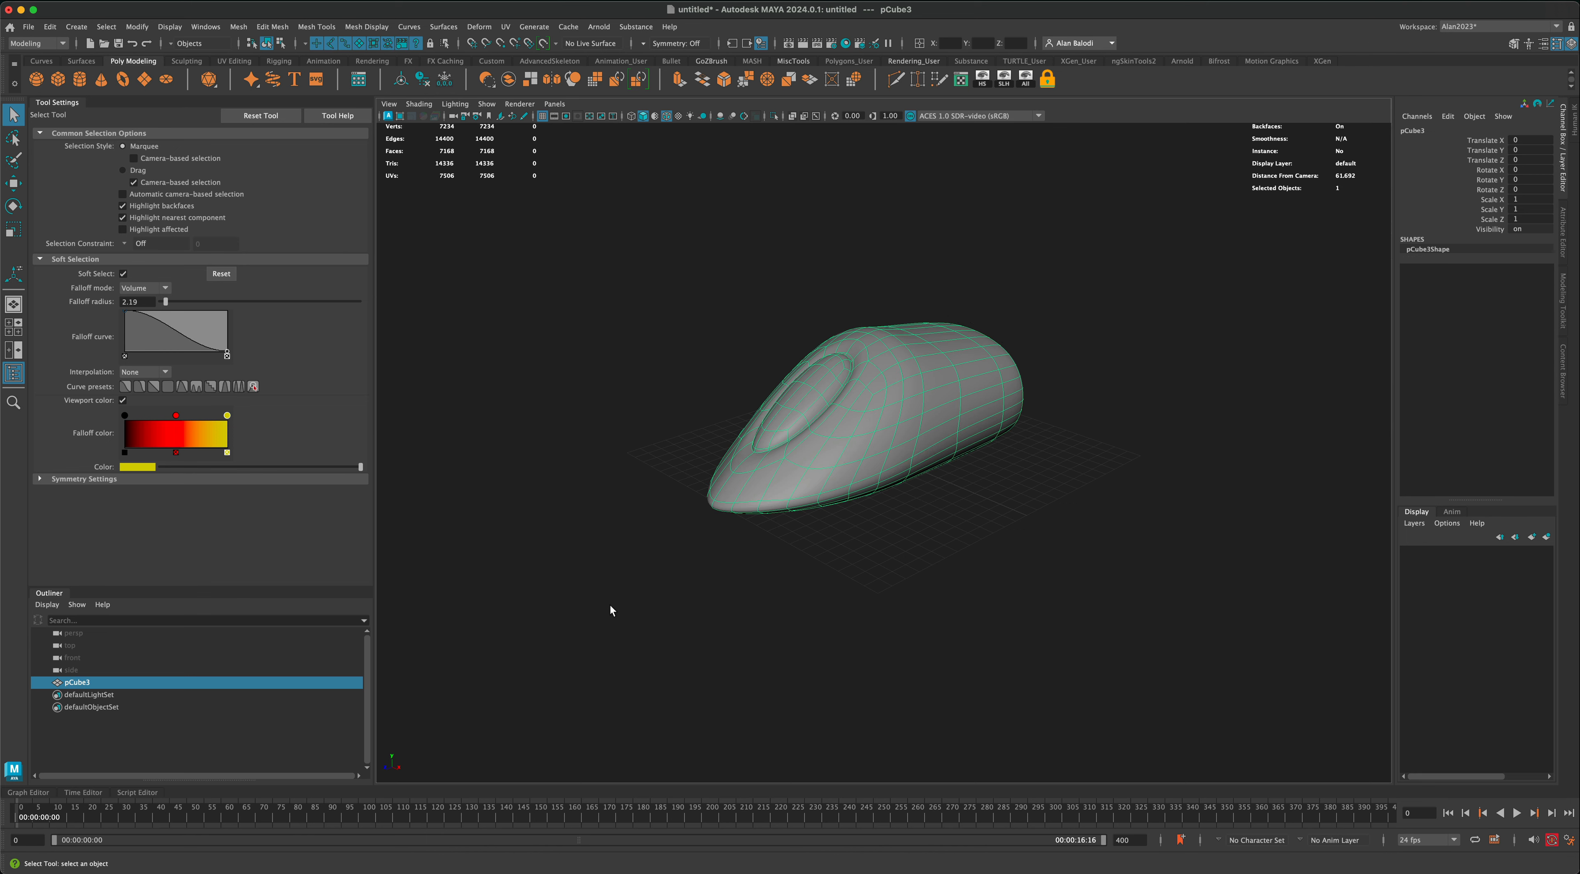
# Step: Save the scene as ToyJet.mb and deselect the mesh
pyautogui.keyDown('alt'); pyautogui.moveTo(657, 605); pyautogui.dragTo(642, 603); pyautogui.keyUp('alt')
pyautogui.scroll(2, 645, 603)
pyautogui.keyDown('alt'); pyautogui.moveTo(645, 603); pyautogui.dragTo(650, 608, button='middle'); pyautogui.keyUp('alt')
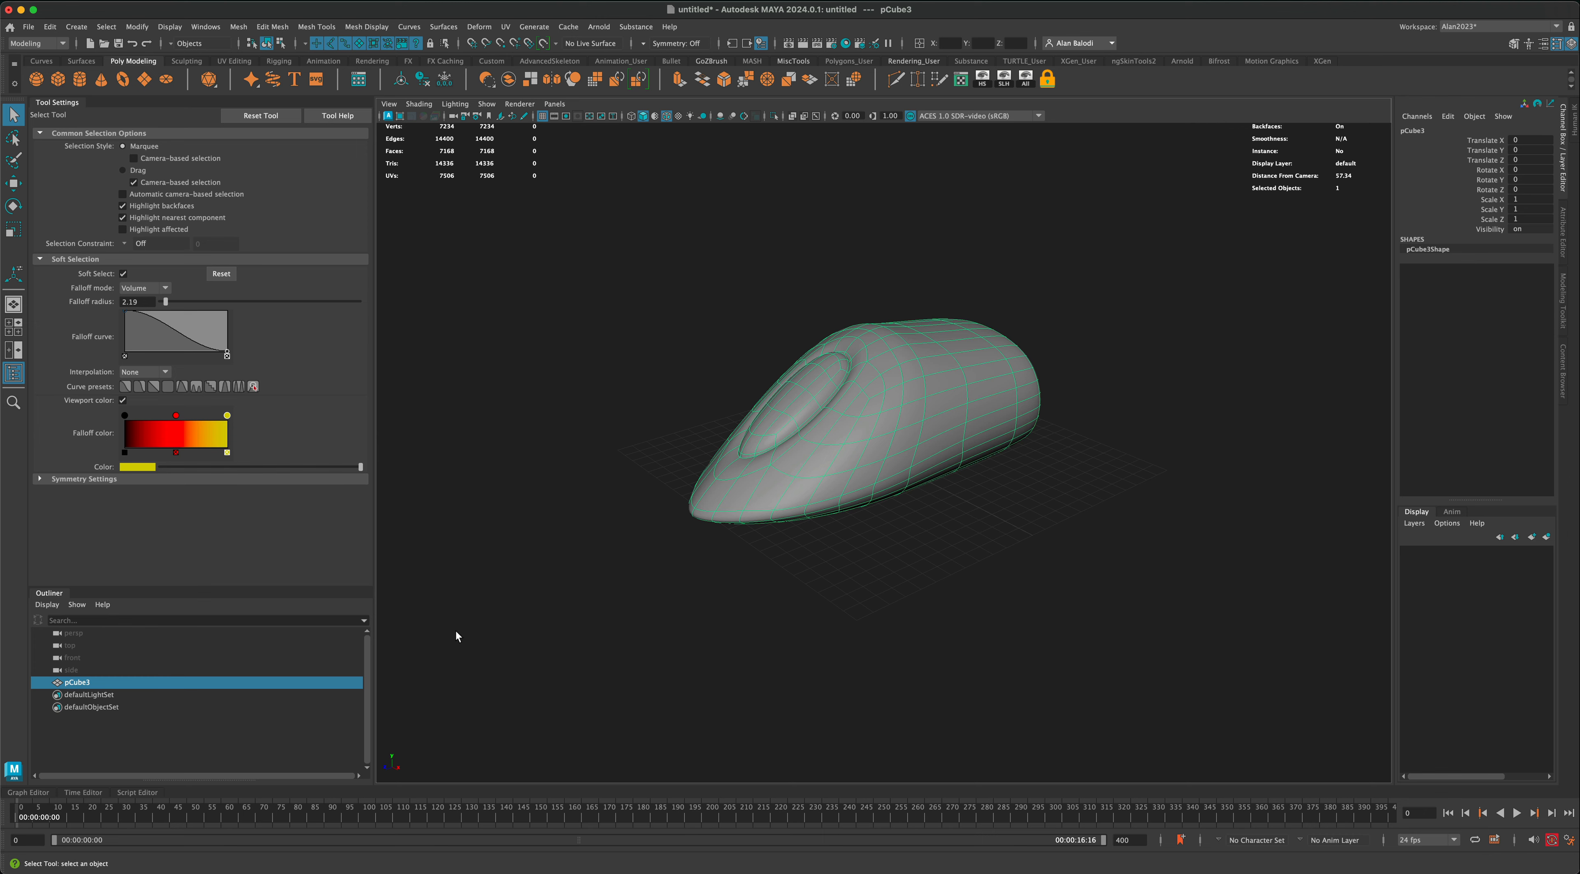
pyautogui.keyDown('alt'); pyautogui.moveTo(456, 629); pyautogui.dragTo(908, 564); pyautogui.keyUp('alt')
pyautogui.click(570, 583)
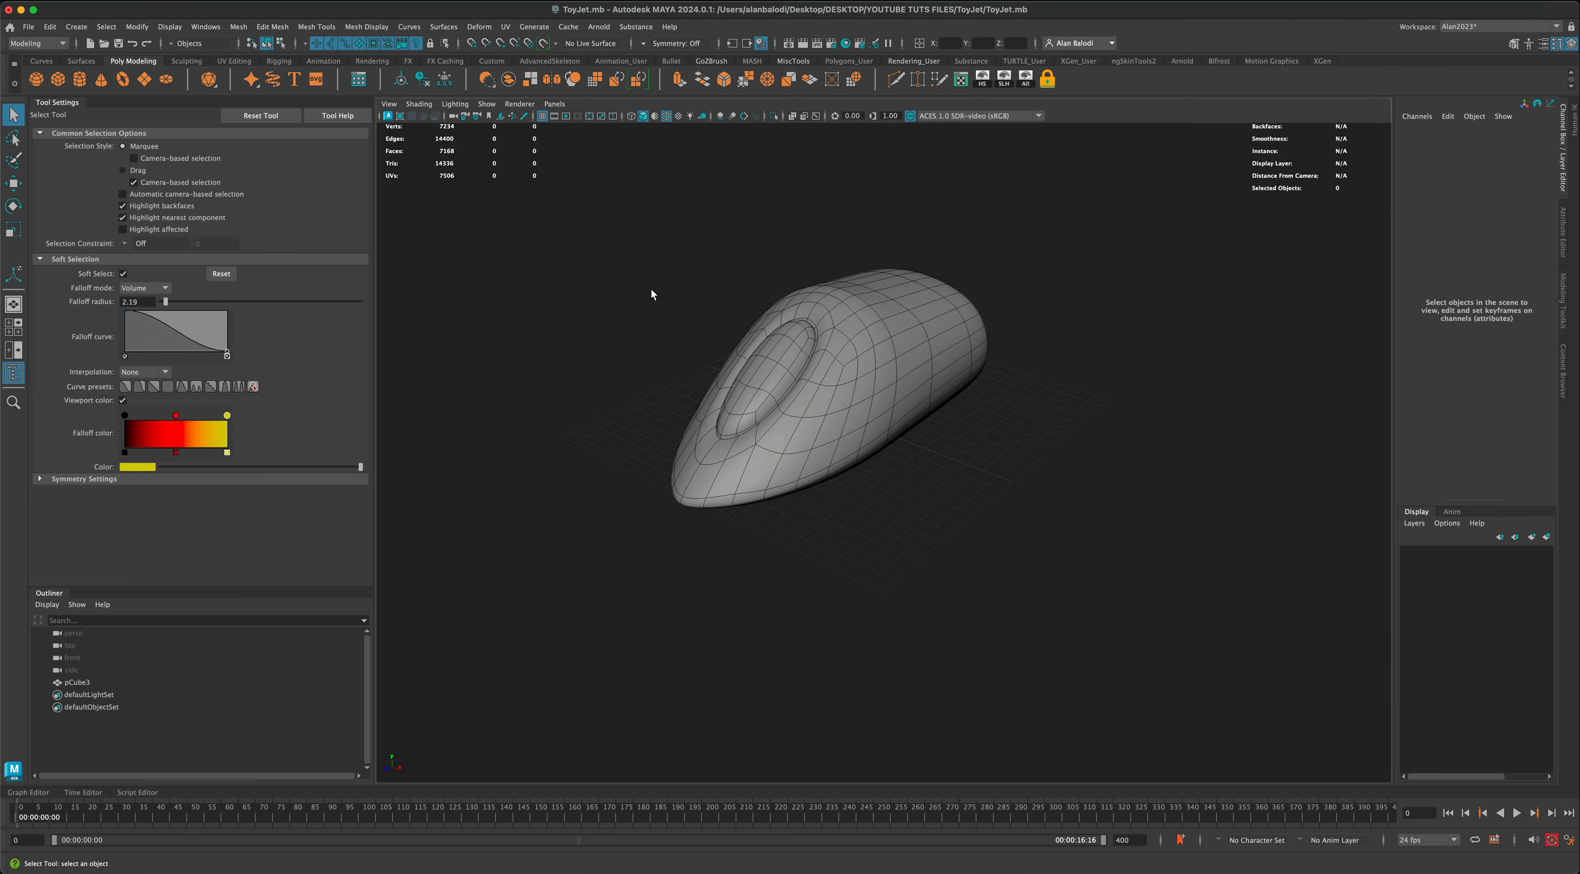
# Step: Select the body mesh and assign it to a new display layer
pyautogui.click(57, 78)
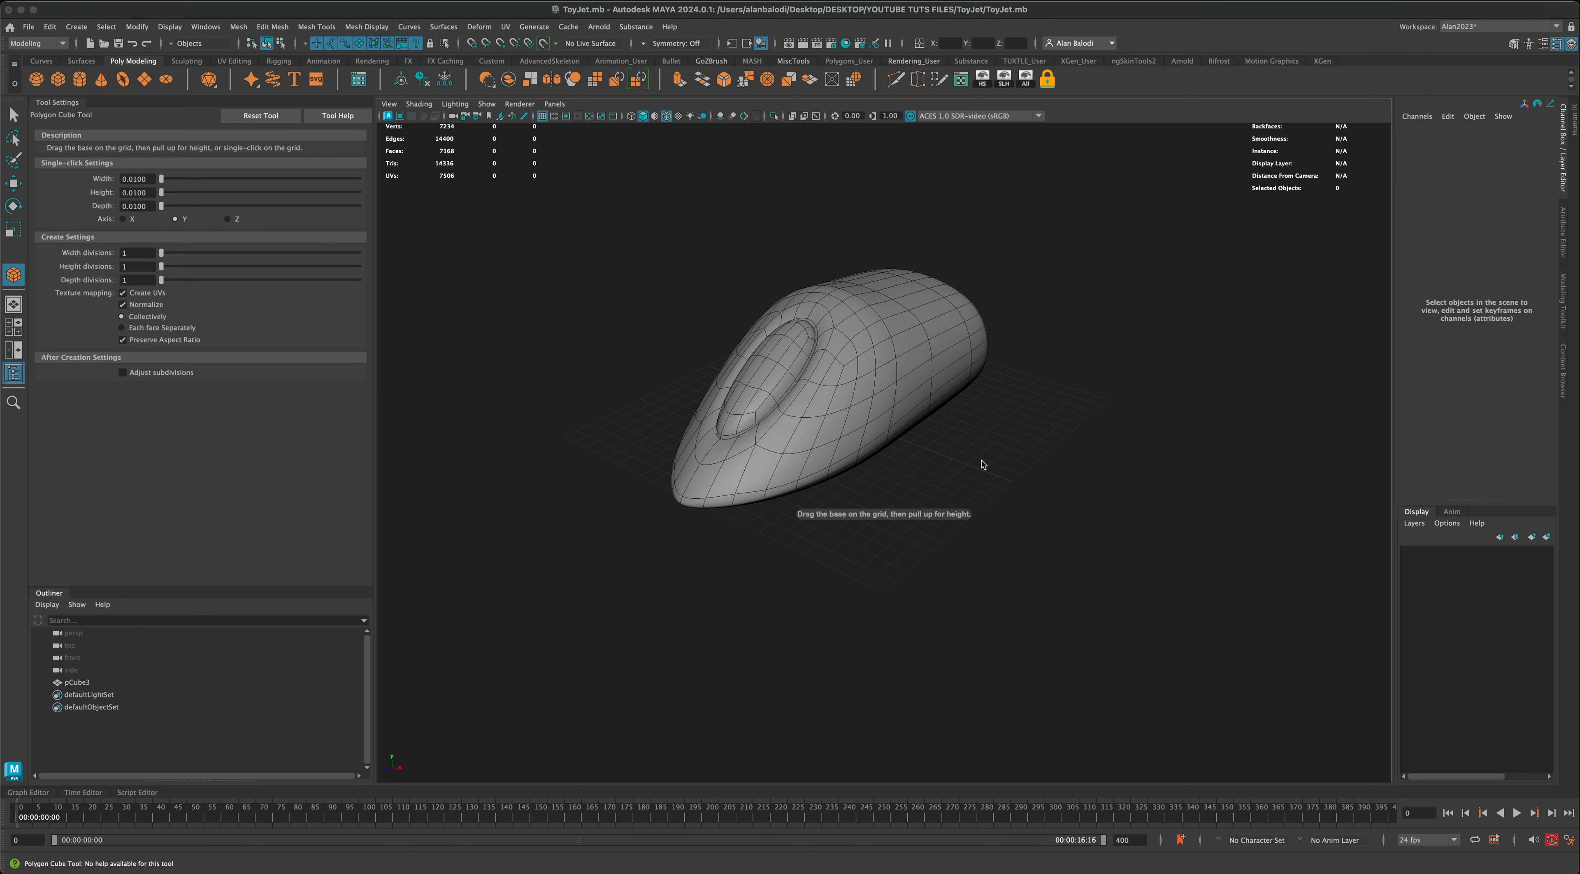
pyautogui.click(12, 114)
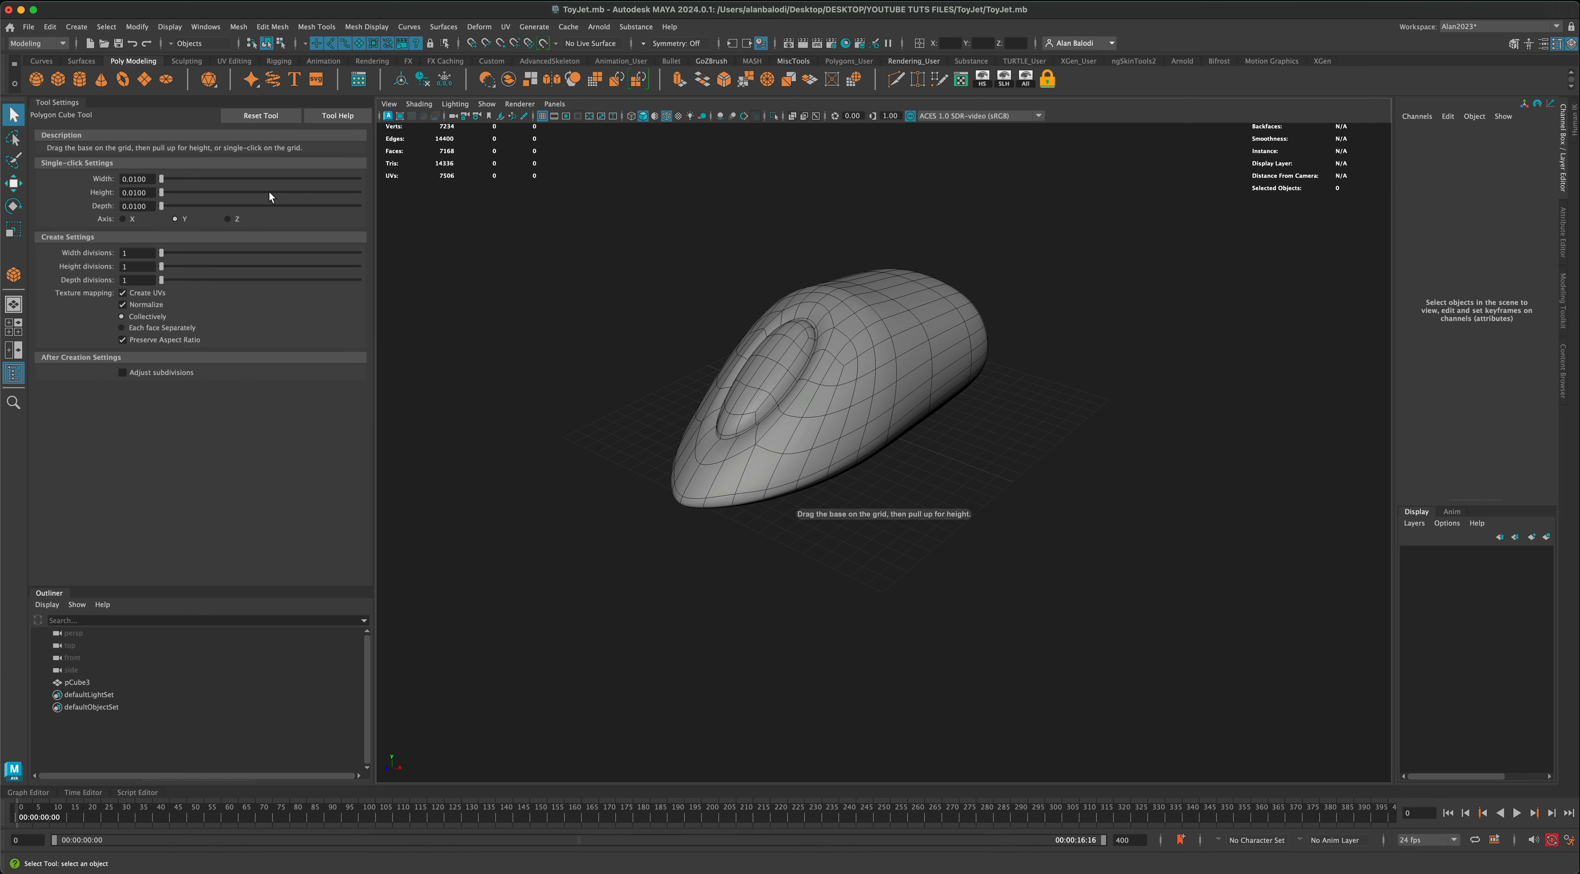
pyautogui.keyDown('alt'); pyautogui.moveTo(491, 276); pyautogui.dragTo(776, 388); pyautogui.keyUp('alt')
pyautogui.moveTo(695, 289); pyautogui.dragTo(730, 247)
pyautogui.moveTo(635, 218); pyautogui.dragTo(967, 474)
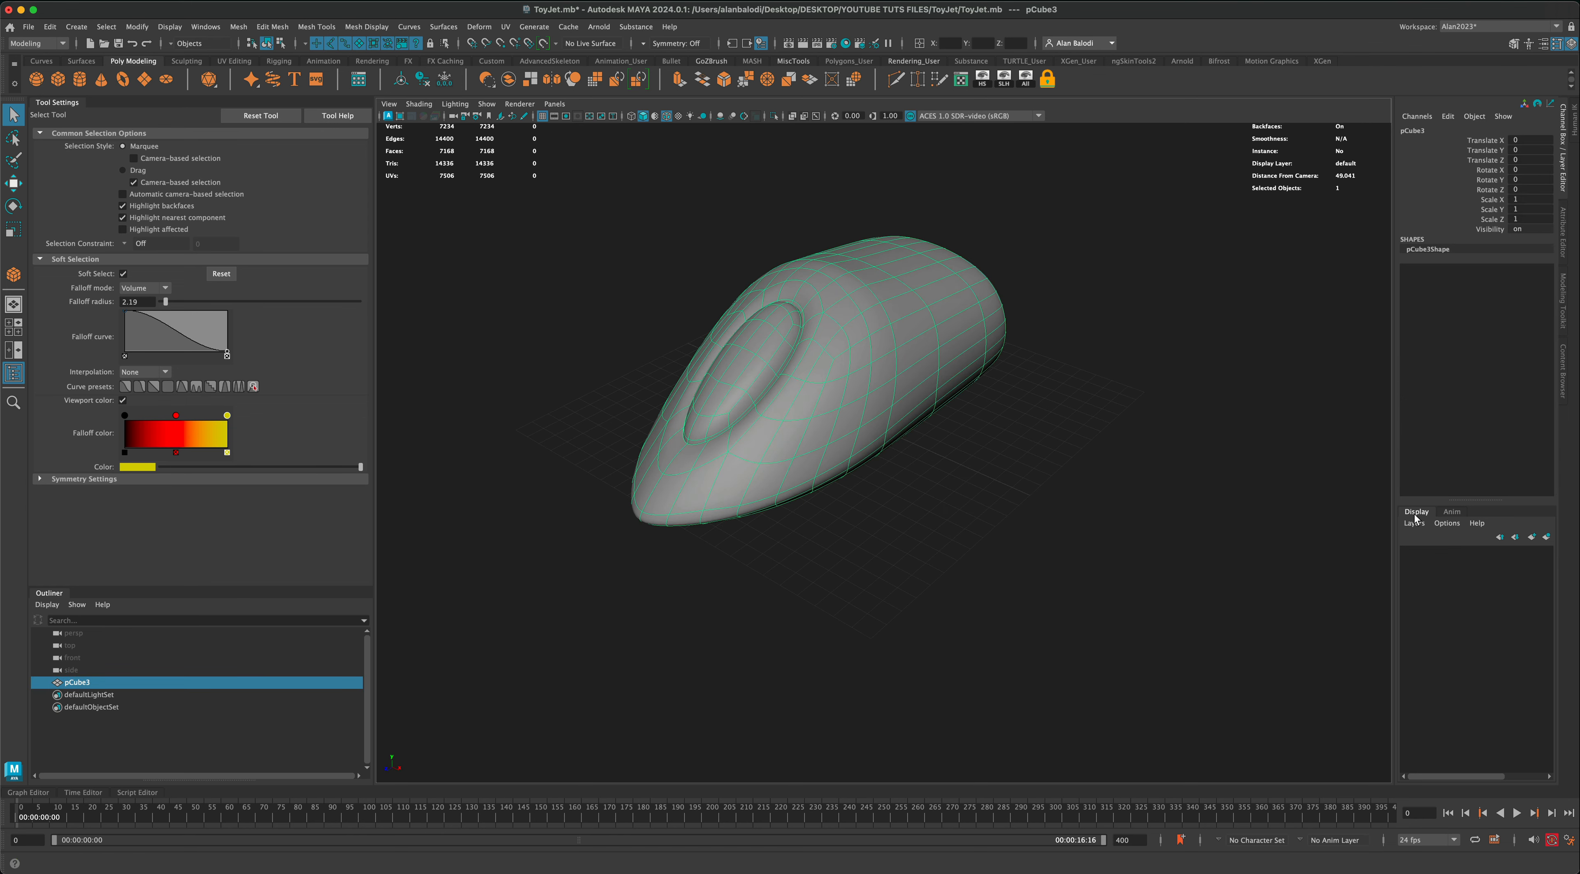
pyautogui.click(1546, 536)
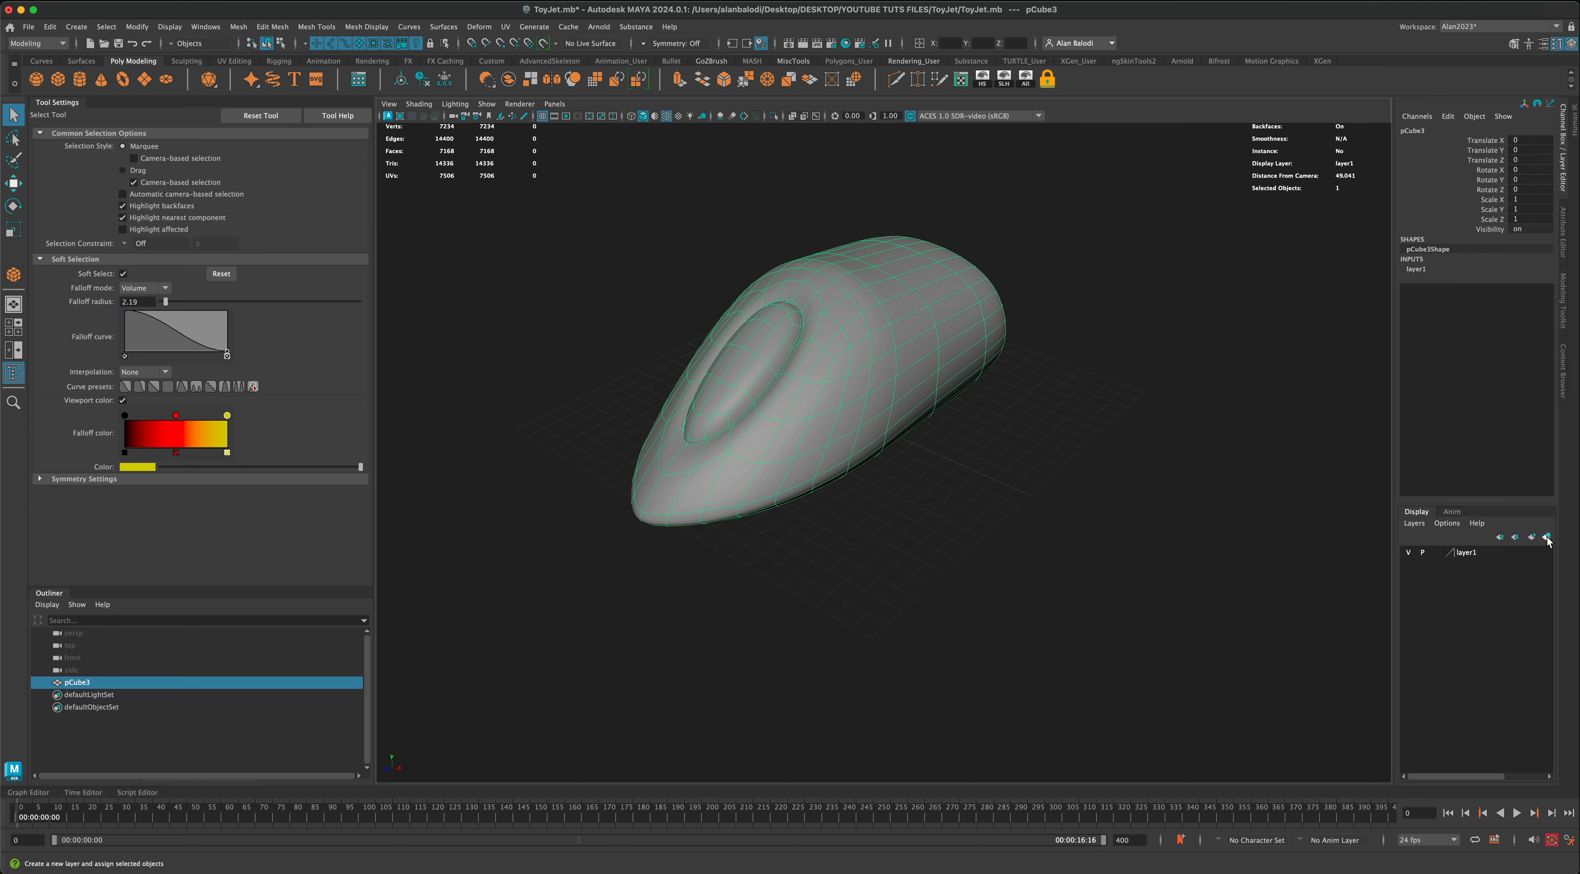
# Step: Toggle the visibility of the new display layer off and on, leaving it on, and clear the selection
pyautogui.click(1407, 554)
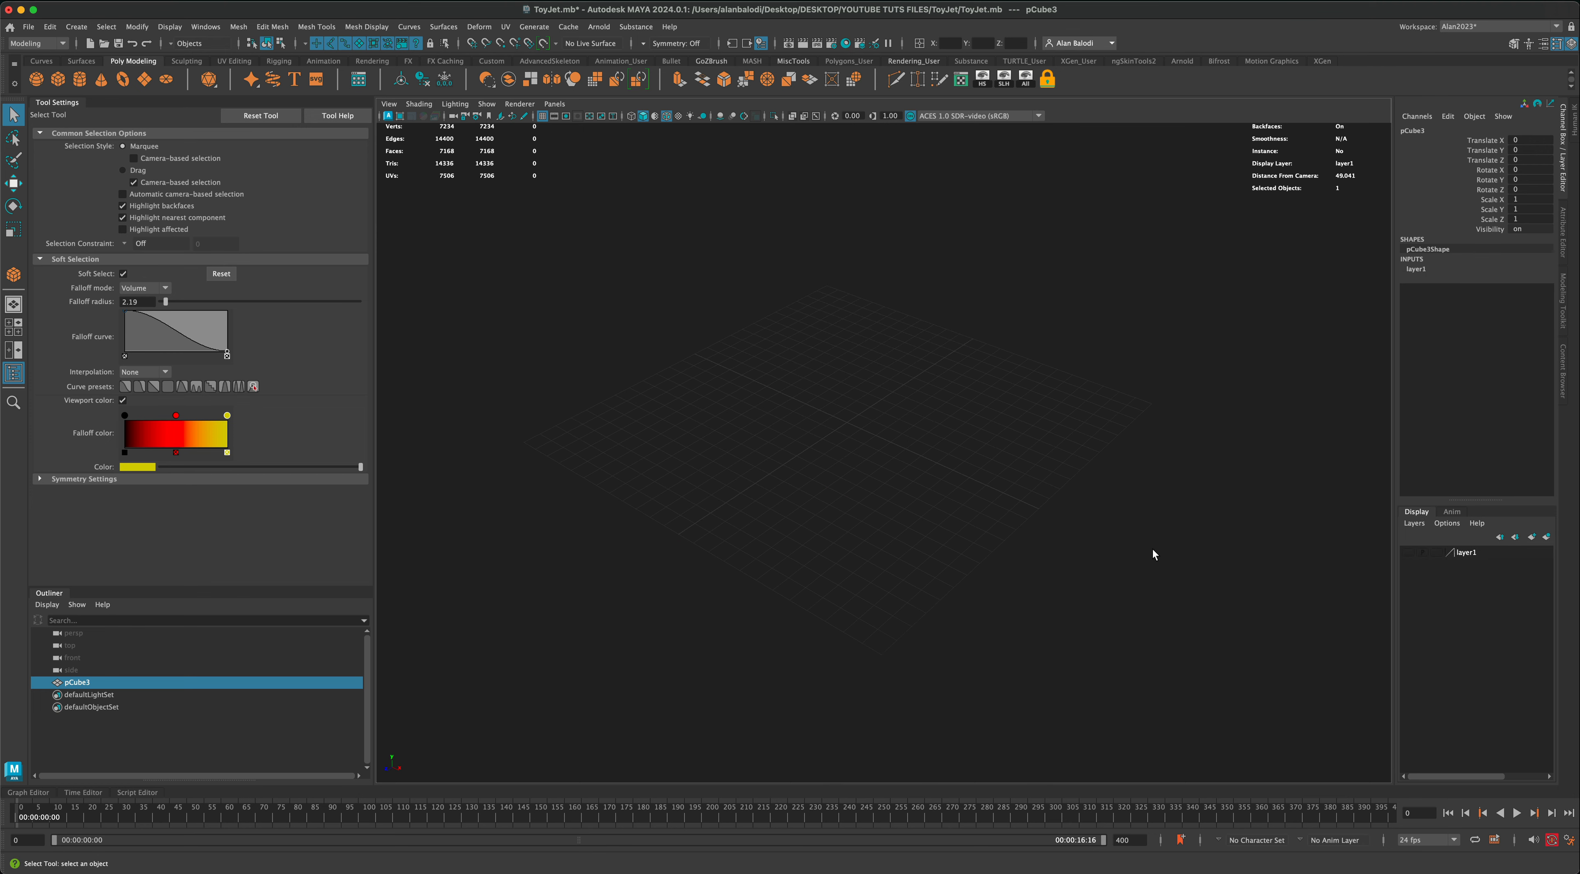
pyautogui.click(1409, 554)
pyautogui.click(1408, 554)
pyautogui.click(1409, 554)
pyautogui.click(1019, 428)
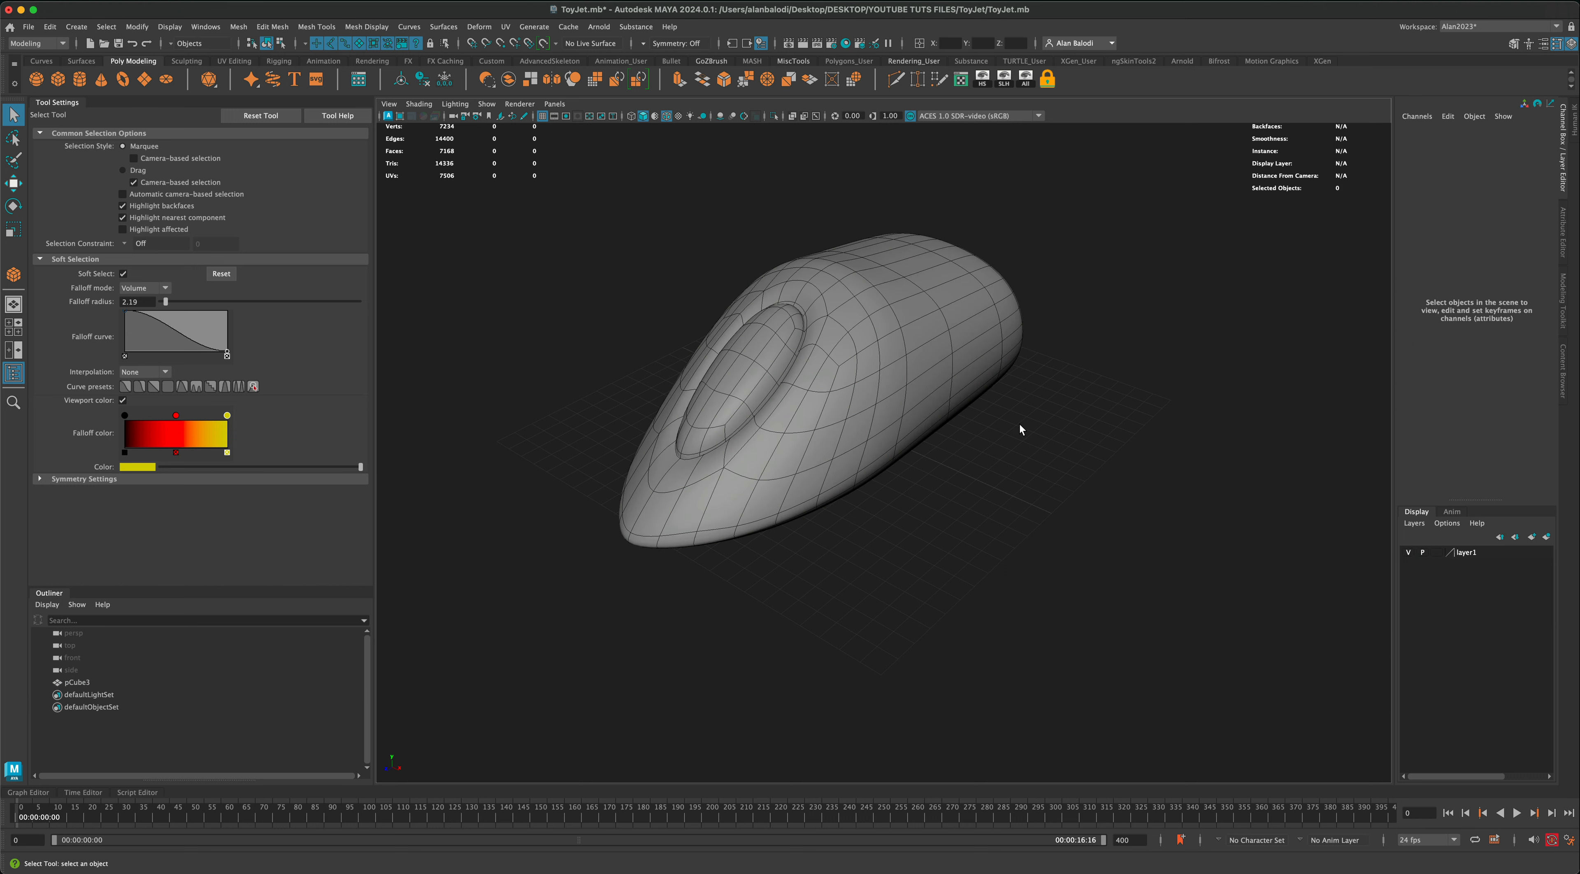
# Step: Select pCube3 in the Outliner and toggle the object itself between hidden and shown, leaving it visible
pyautogui.click(870, 254)
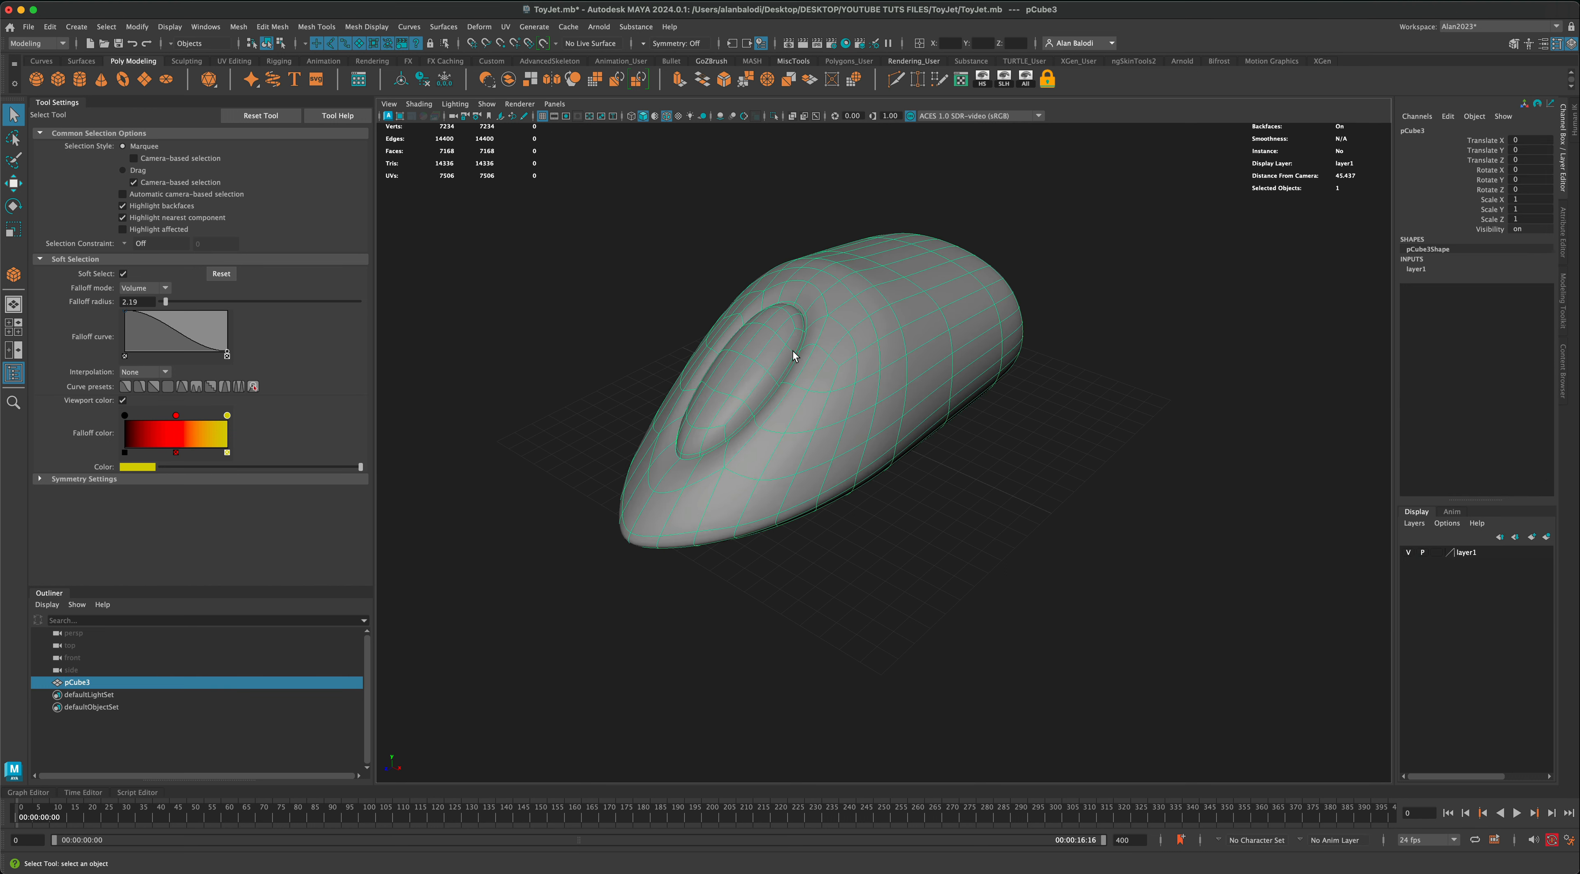
pyautogui.click(102, 738)
pyautogui.click(78, 683)
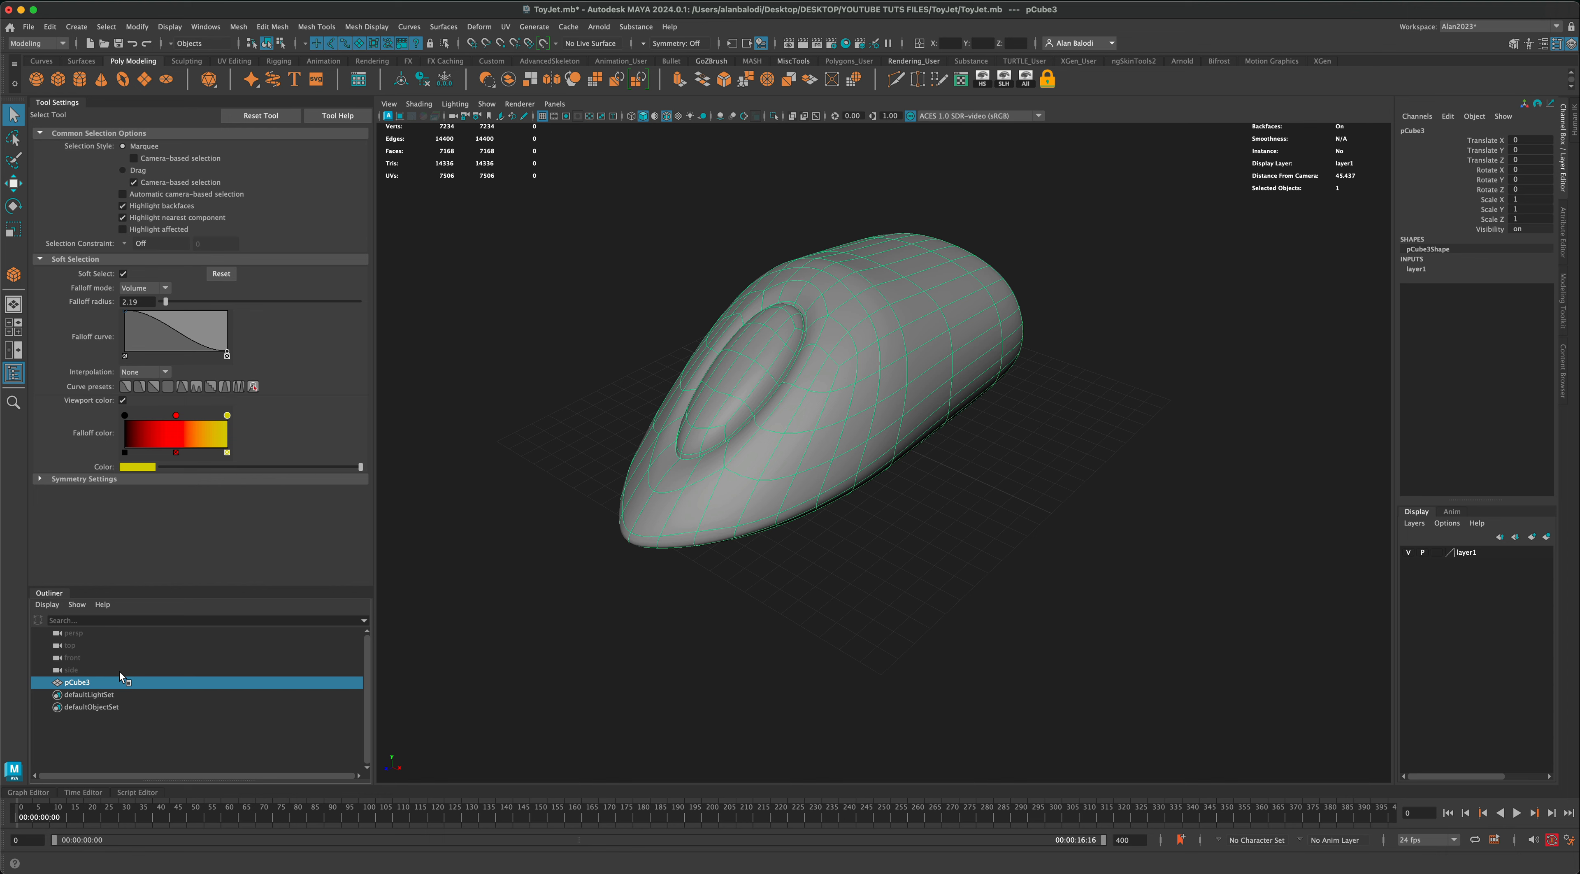
pyautogui.hotkey('ctrl', 'h')
pyautogui.press('h')
pyautogui.press('h')
pyautogui.press('h')
pyautogui.press('h')
pyautogui.press('h')
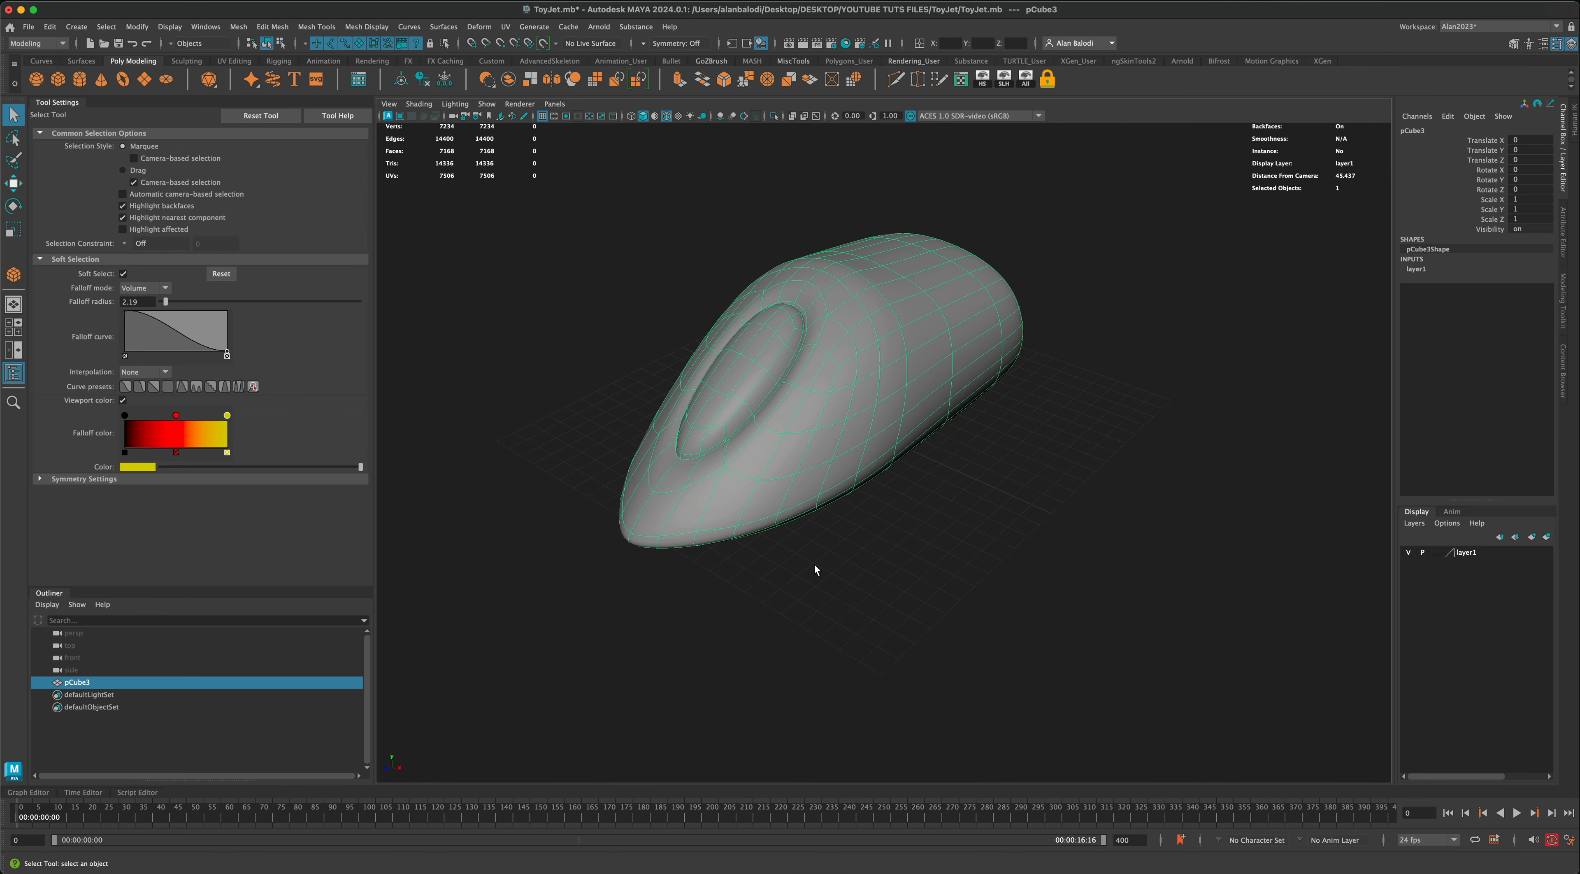
# Step: Set the display layer holding the mesh to Template mode and try to select the mesh in the viewport
pyautogui.keyDown('alt'); pyautogui.moveTo(901, 601); pyautogui.dragTo(919, 610, button='middle'); pyautogui.keyUp('alt')
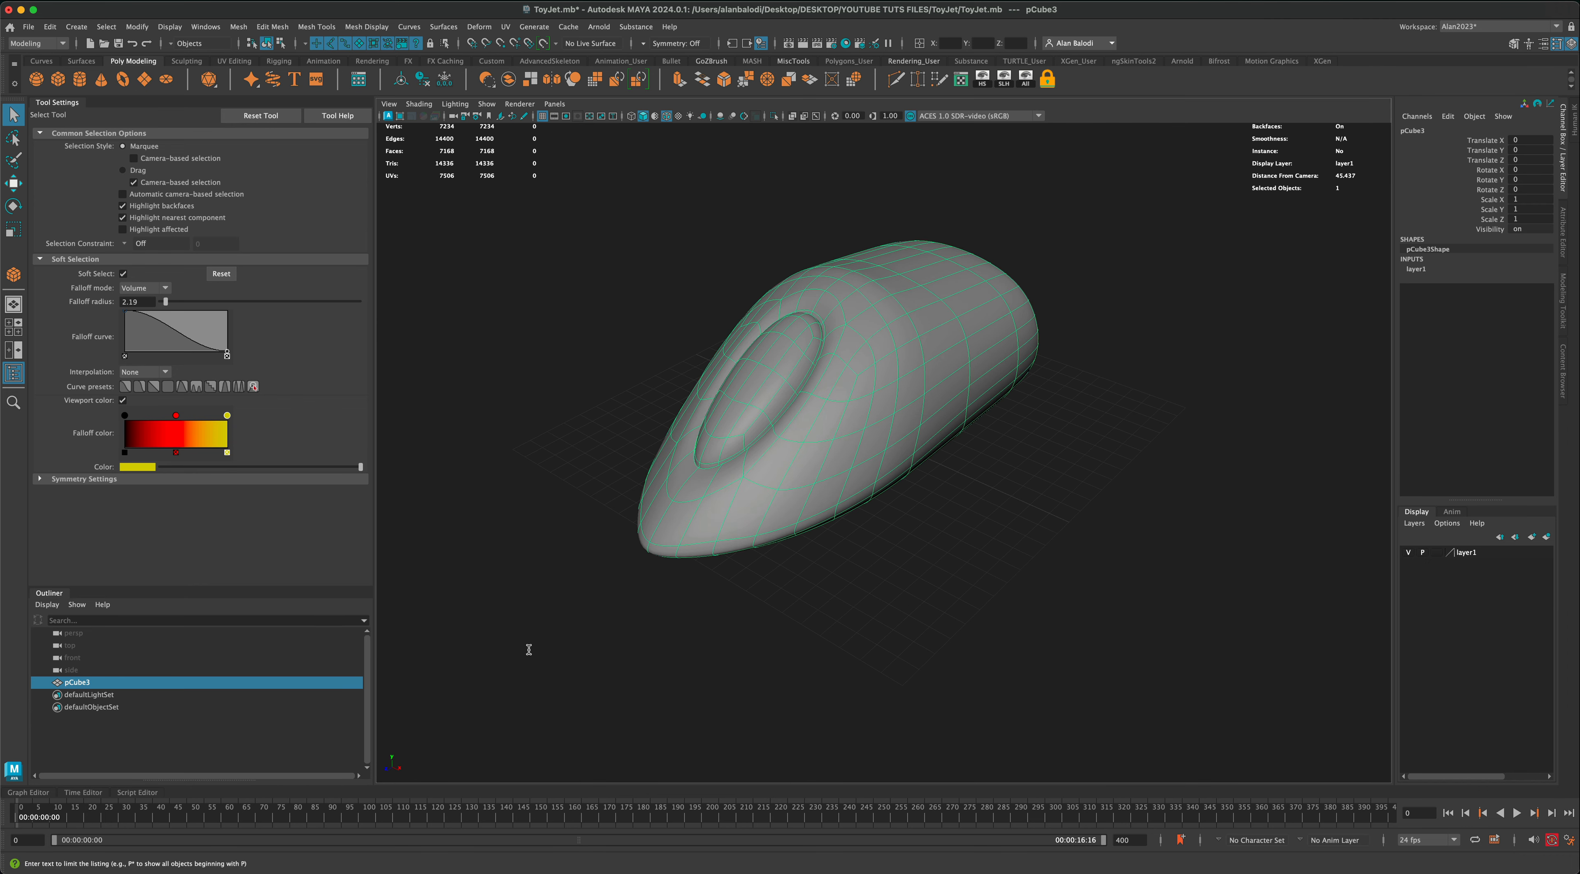
pyautogui.keyDown('alt'); pyautogui.moveTo(529, 645); pyautogui.dragTo(834, 670); pyautogui.keyUp('alt')
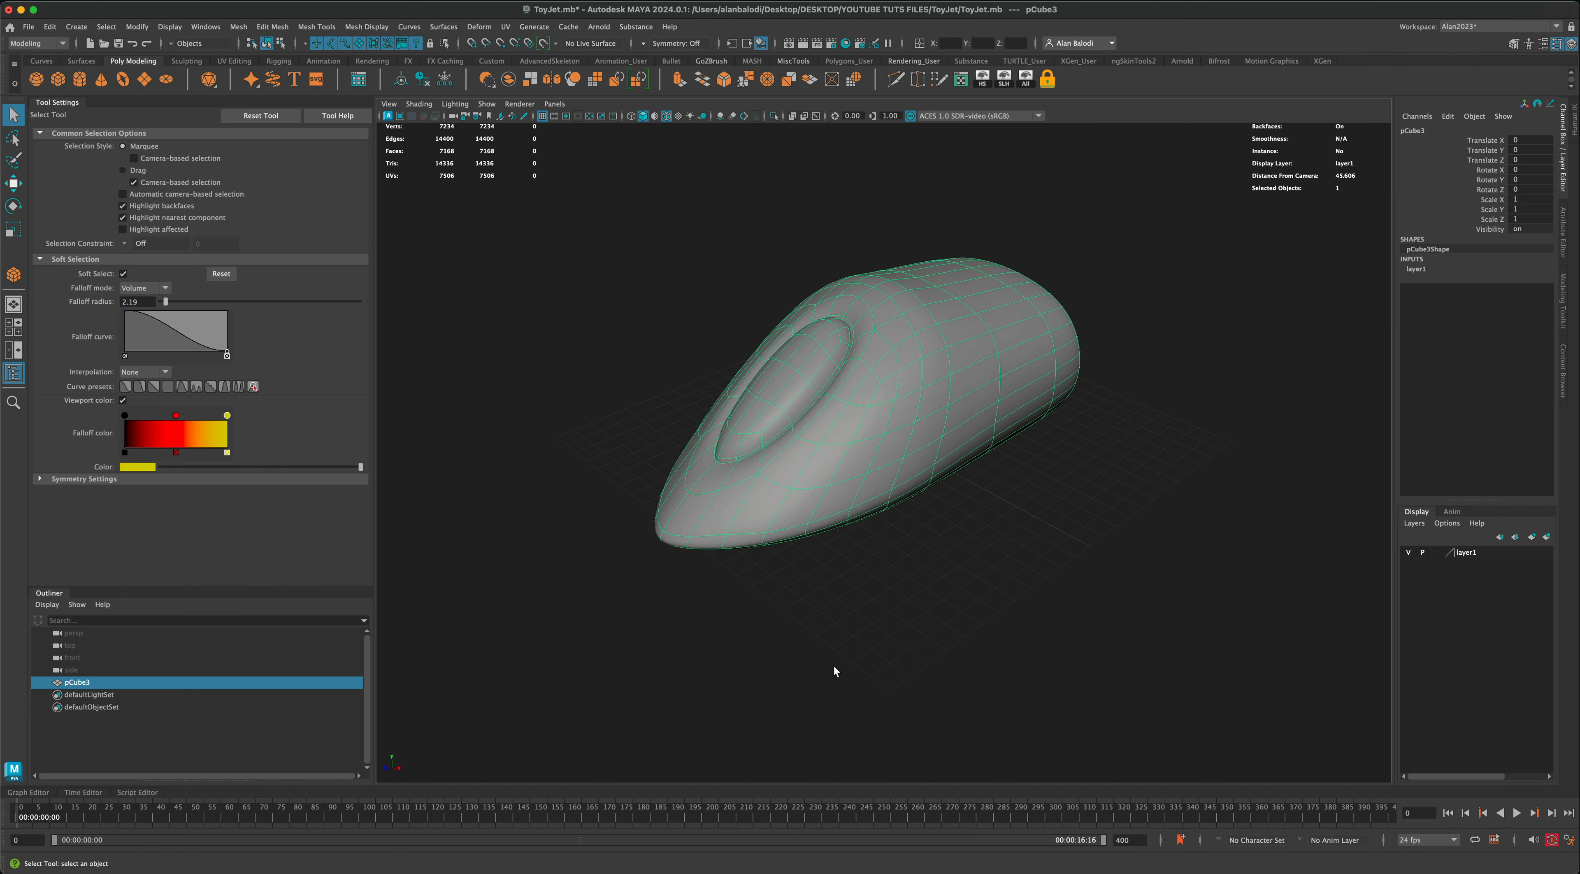
pyautogui.click(1438, 550)
pyautogui.click(1225, 579)
pyautogui.keyDown('alt'); pyautogui.moveTo(1225, 580); pyautogui.dragTo(1152, 563); pyautogui.keyUp('alt')
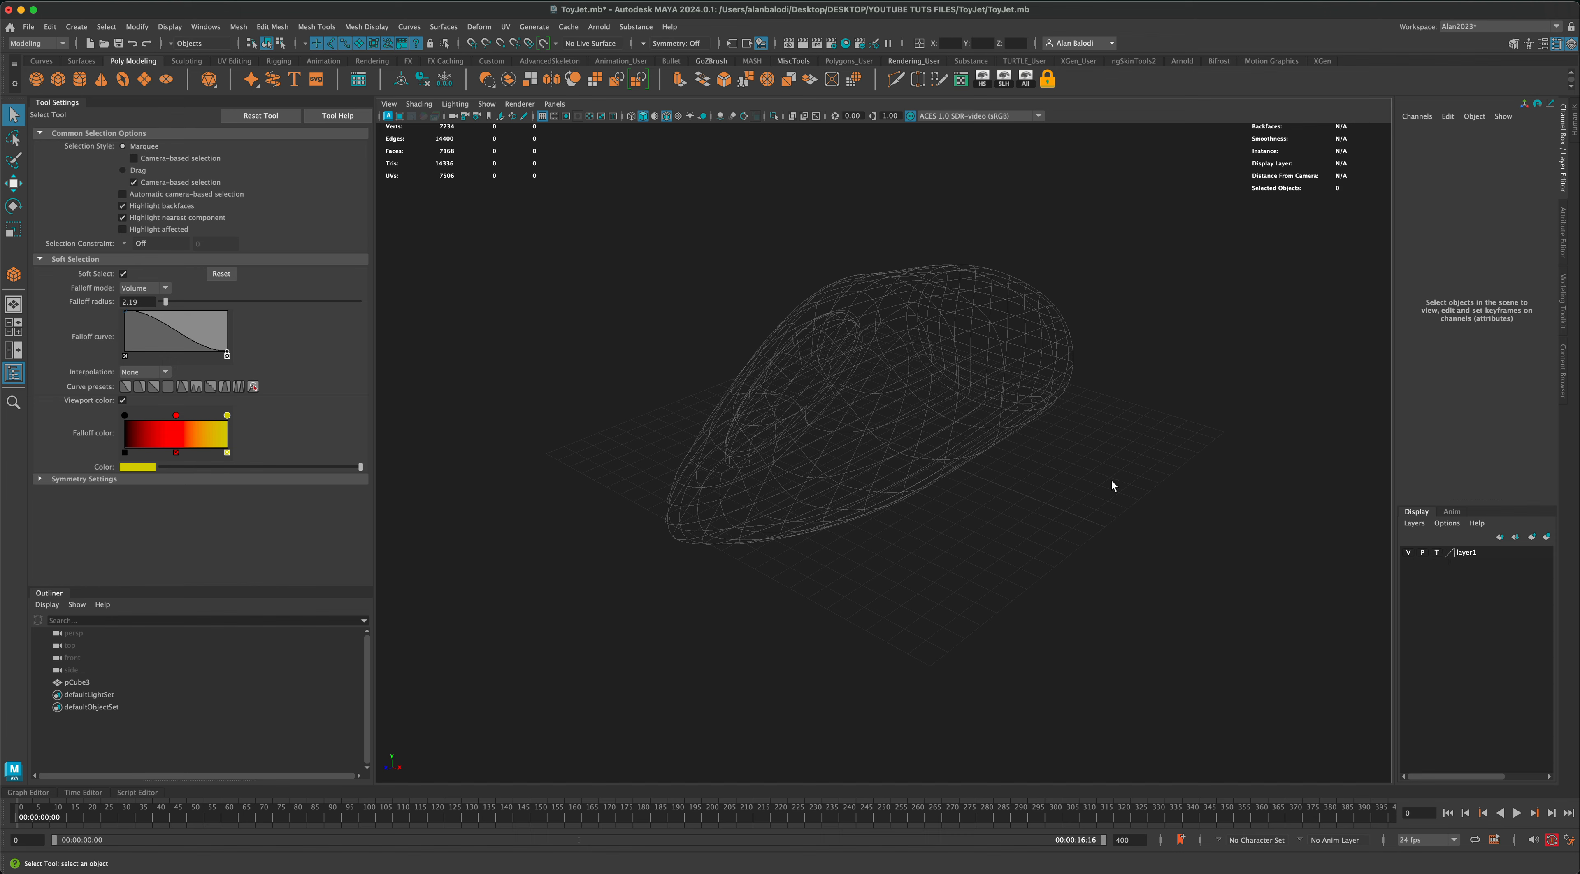
pyautogui.keyDown('alt'); pyautogui.moveTo(1114, 485); pyautogui.dragTo(874, 544); pyautogui.keyUp('alt')
pyautogui.moveTo(730, 296); pyautogui.dragTo(957, 429)
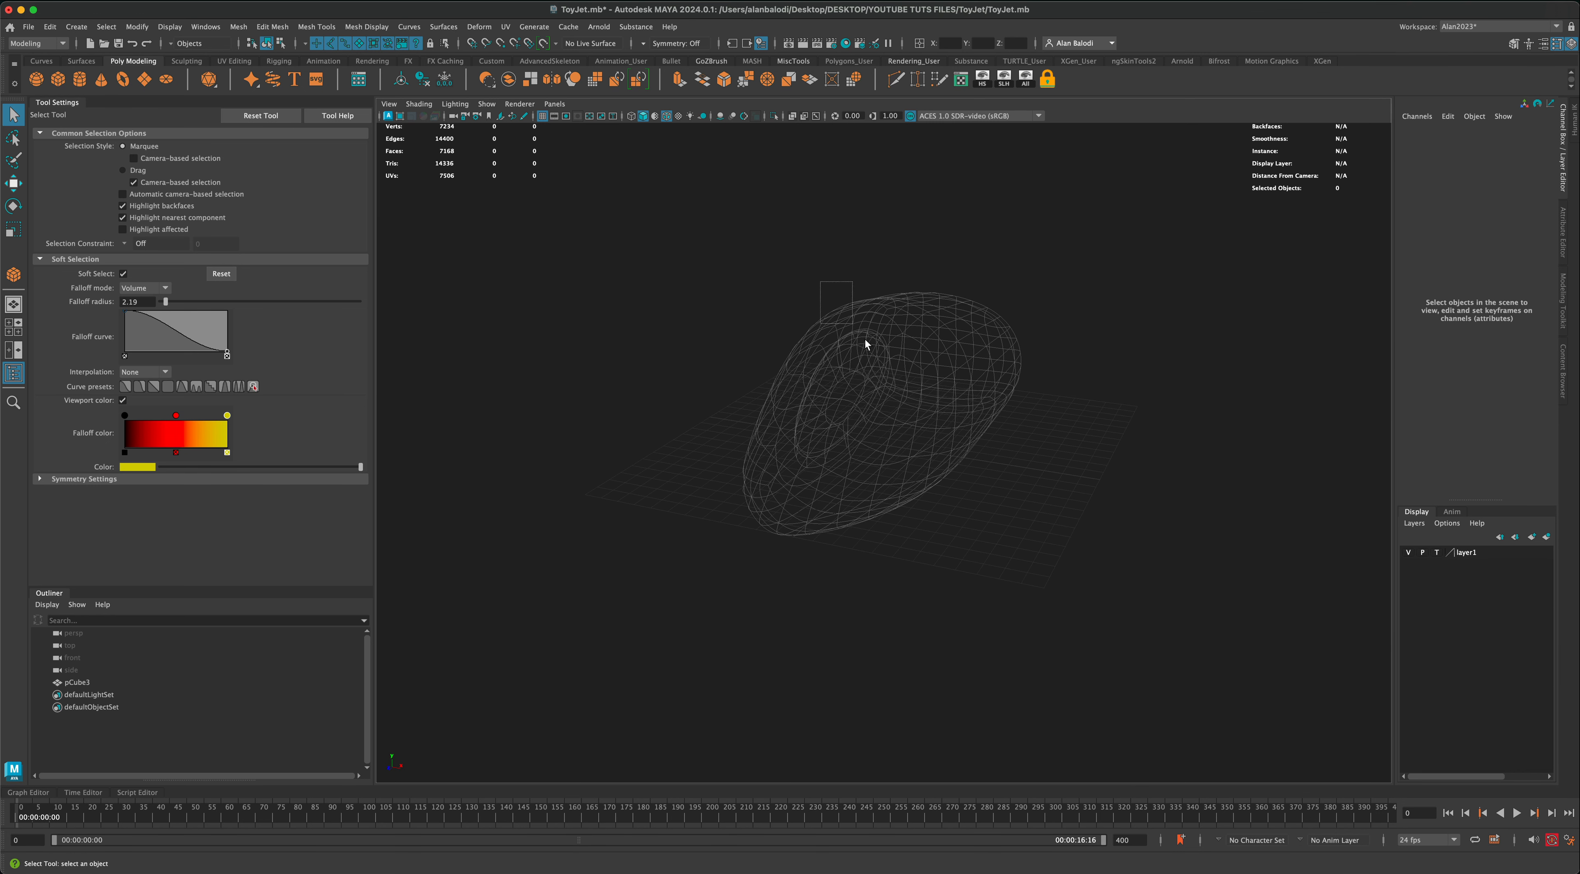
# Step: Set the body's display layer to Reference mode and try to select the mesh in the viewport
pyautogui.click(1436, 553)
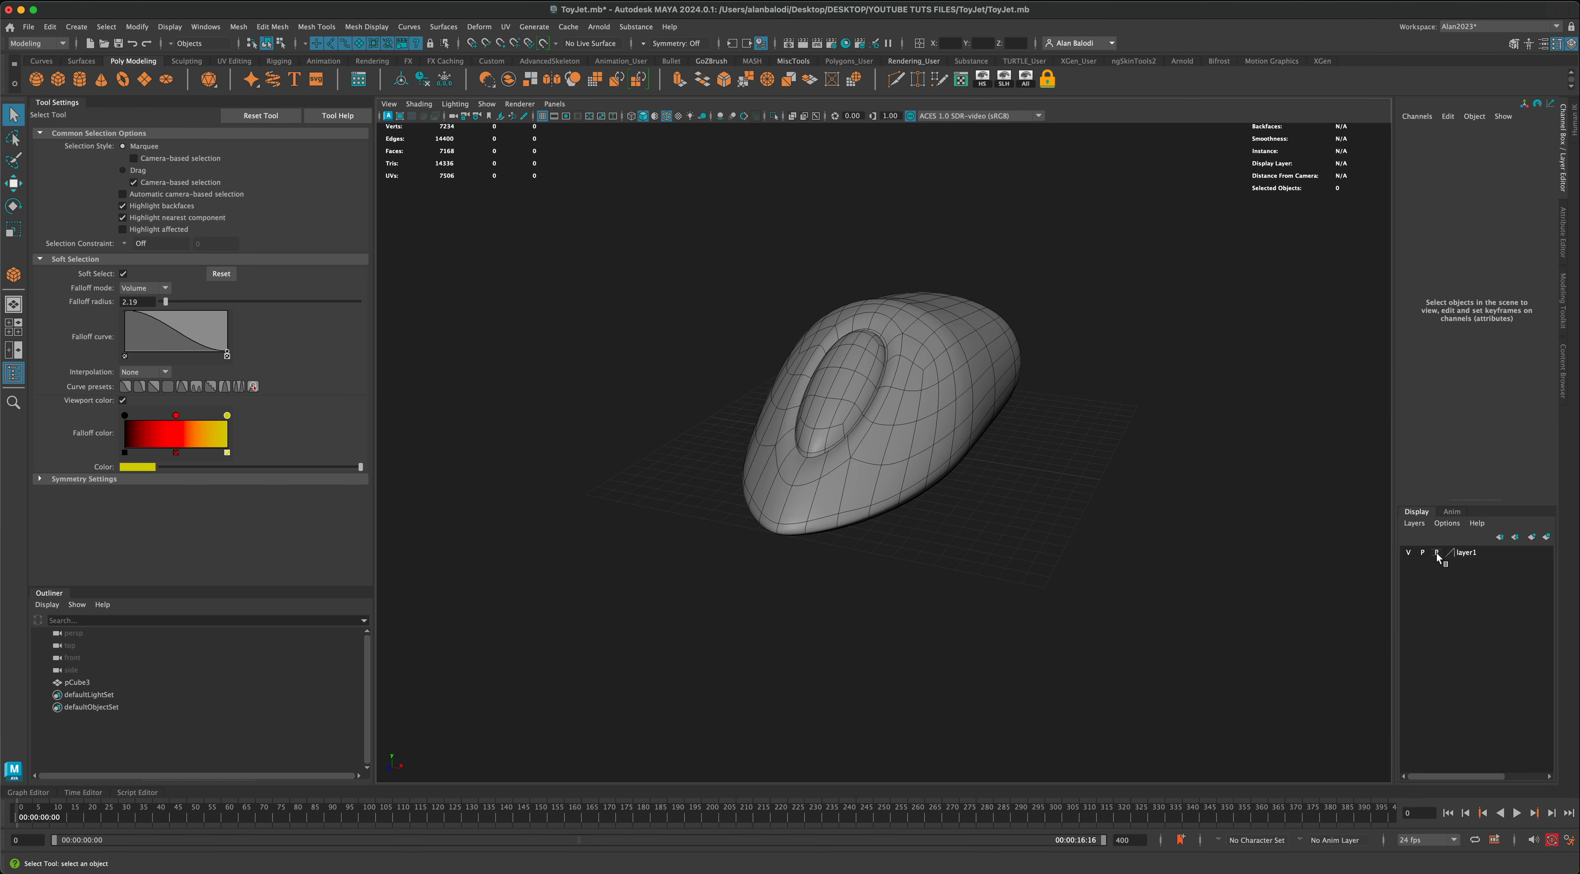
pyautogui.click(1437, 553)
pyautogui.click(1436, 553)
pyautogui.keyDown('alt'); pyautogui.moveTo(1006, 429); pyautogui.dragTo(960, 411); pyautogui.keyUp('alt')
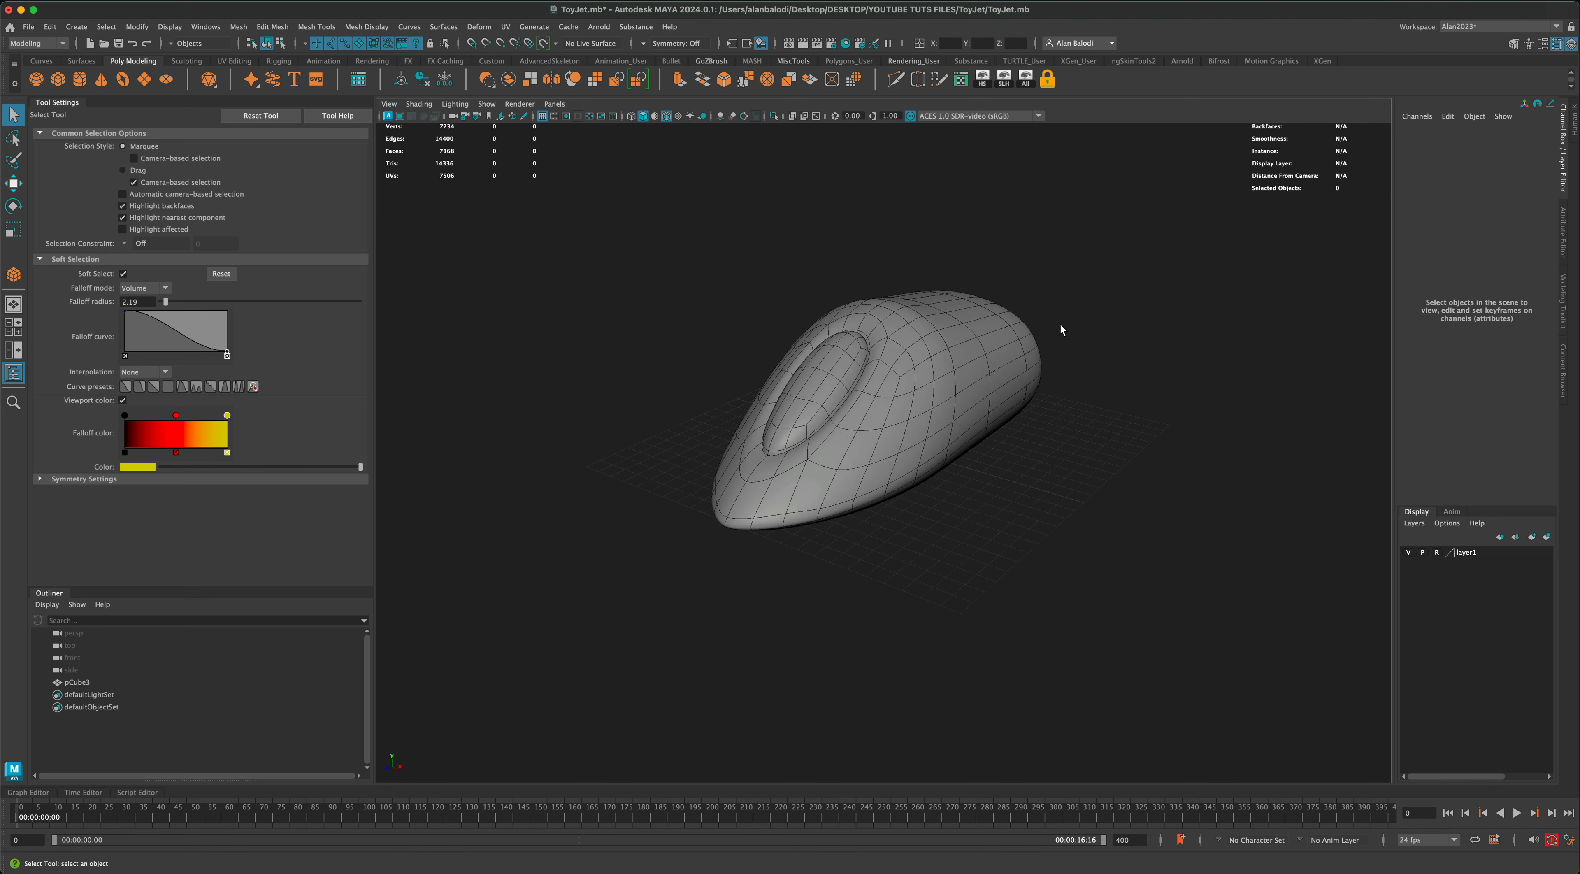
pyautogui.moveTo(1067, 283); pyautogui.dragTo(815, 538)
pyautogui.moveTo(696, 275); pyautogui.dragTo(900, 500)
# Step: Hide the body's display layer and draw a new polygon cube about 6.46 units per side near the grid centre
pyautogui.click(1408, 553)
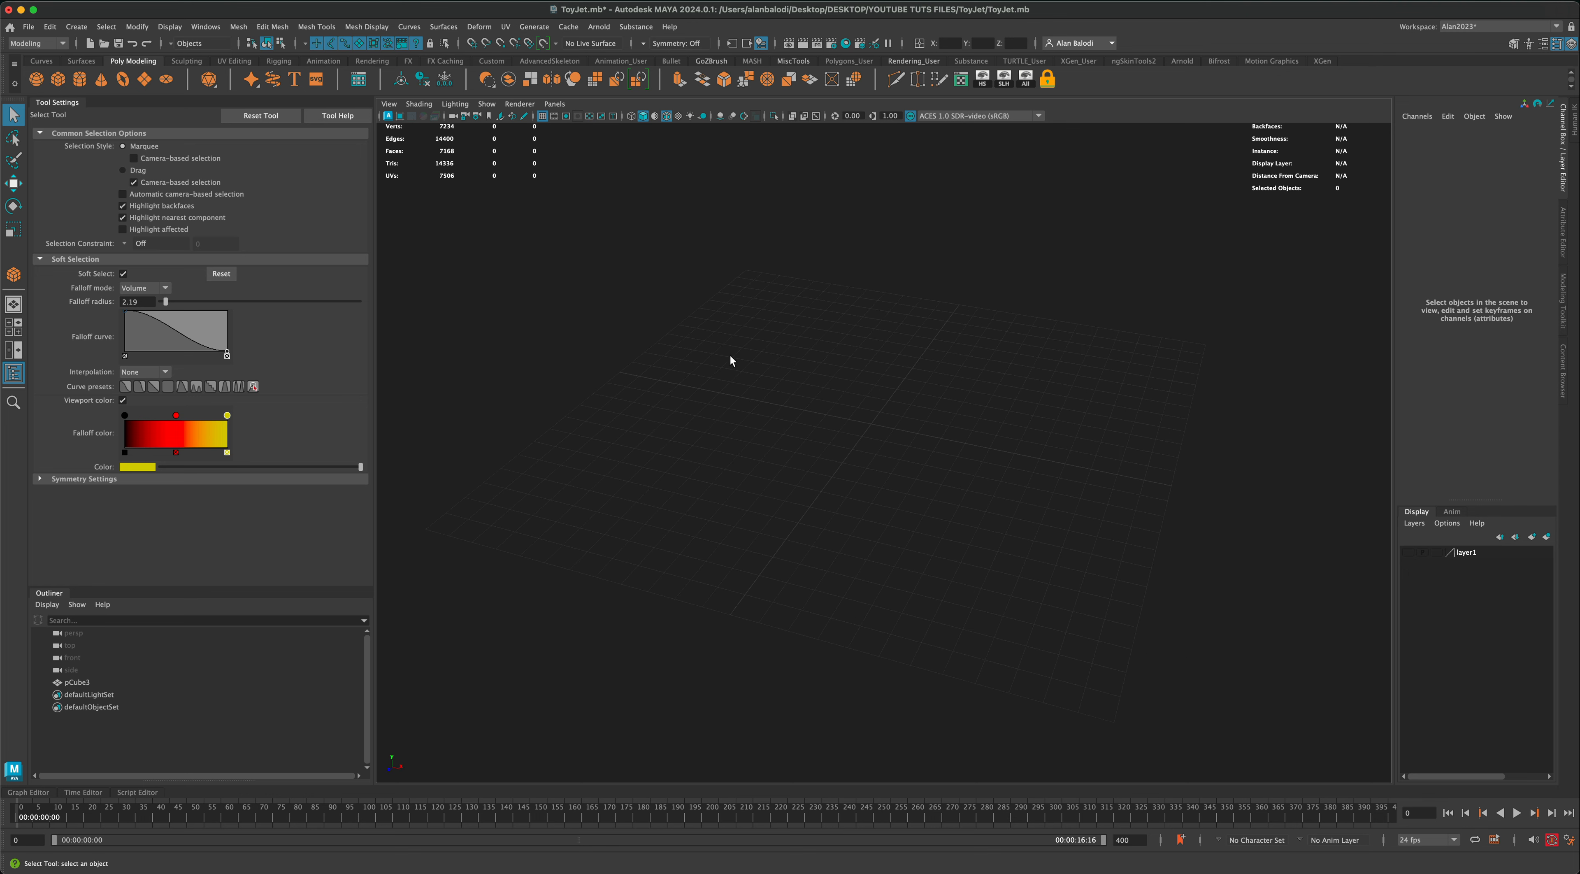
pyautogui.press('y')
pyautogui.moveTo(889, 441)
pyautogui.mouseDown()
pyautogui.moveTo(939, 488)
pyautogui.moveTo(910, 476)
pyautogui.moveTo(1030, 508)
pyautogui.mouseUp()
pyautogui.keyDown('alt'); pyautogui.moveTo(1170, 471); pyautogui.dragTo(1167, 452); pyautogui.keyUp('alt')
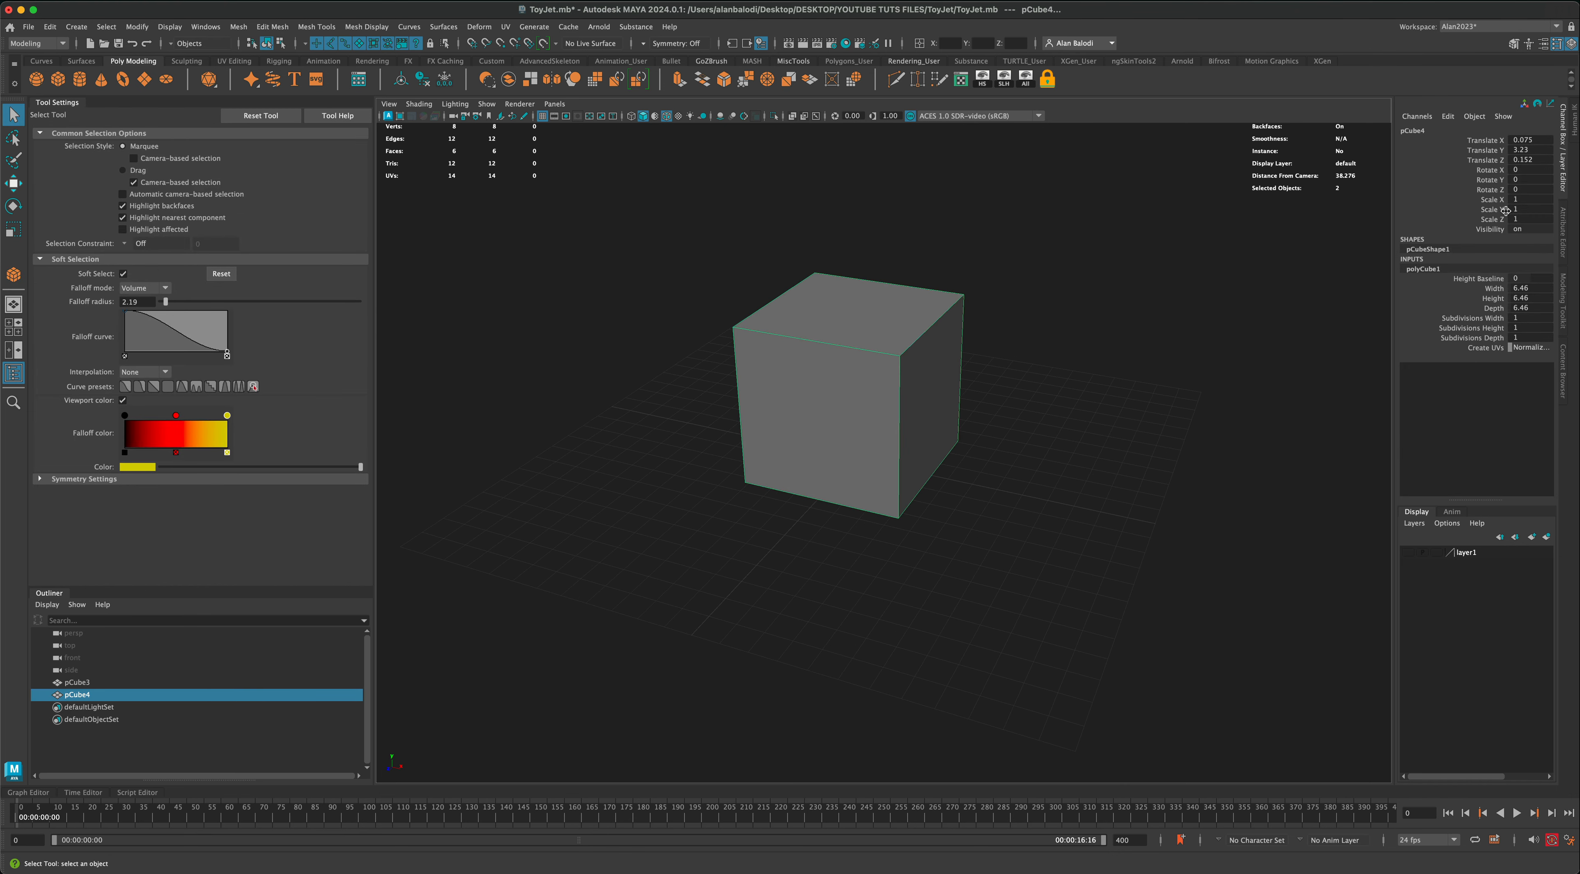
# Step: Set the cube's Translate X to 0 and scale it into a wide, thin slab, about 3.918 in X and 0.113 in Y
pyautogui.doubleClick(1536, 143)
pyautogui.press('Return')
pyautogui.keyDown('alt'); pyautogui.moveTo(1185, 416); pyautogui.dragTo(1116, 423); pyautogui.keyUp('alt')
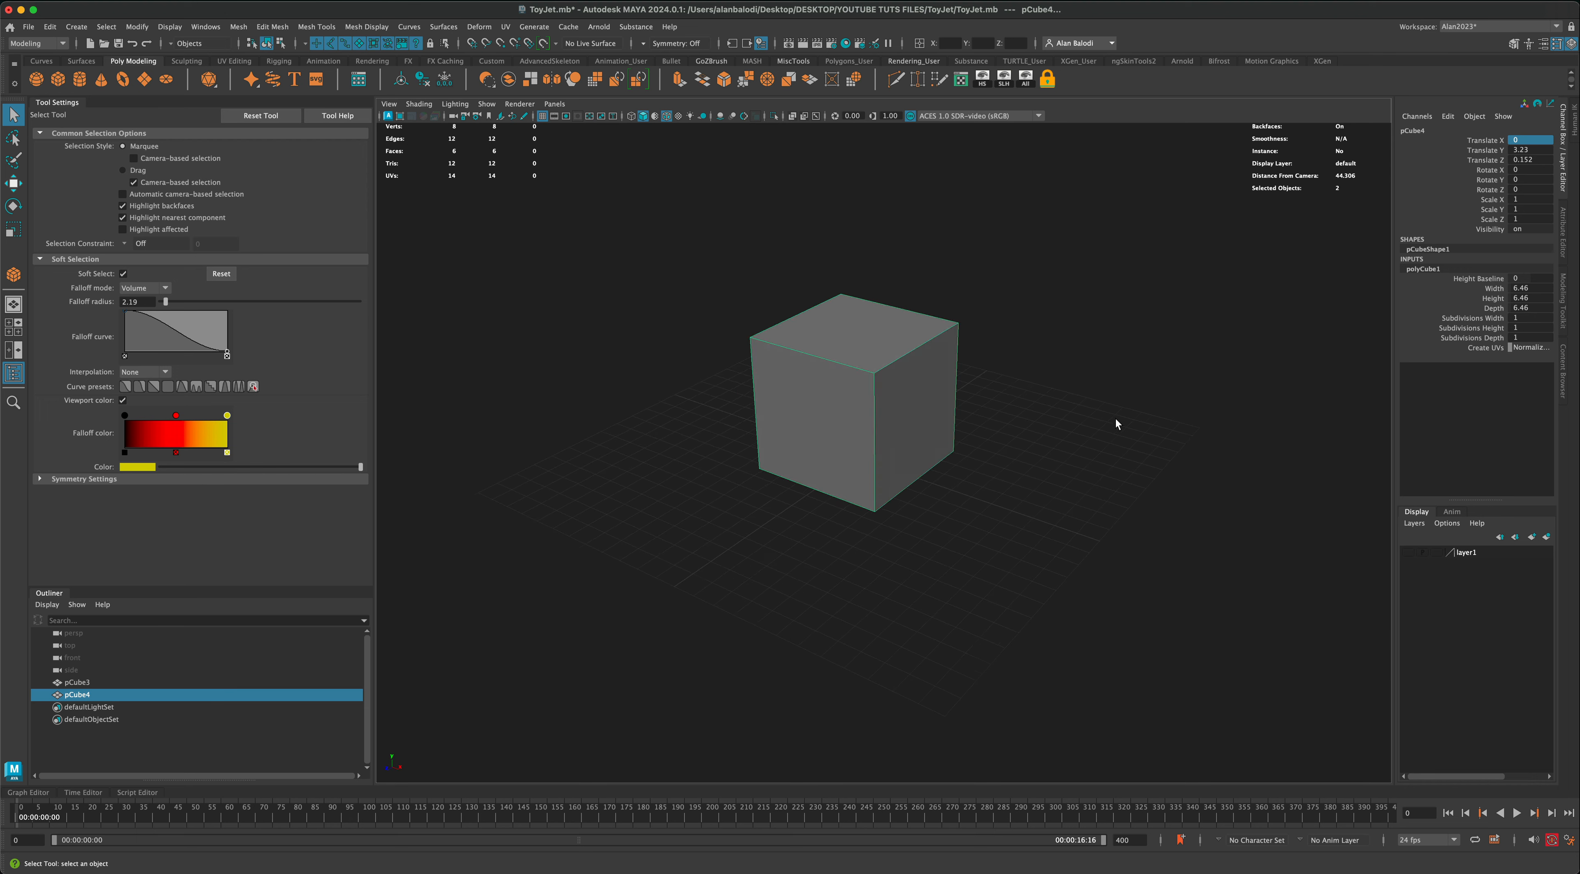
pyautogui.keyDown('alt'); pyautogui.moveTo(1116, 420); pyautogui.dragTo(1105, 414, button='middle'); pyautogui.keyUp('alt')
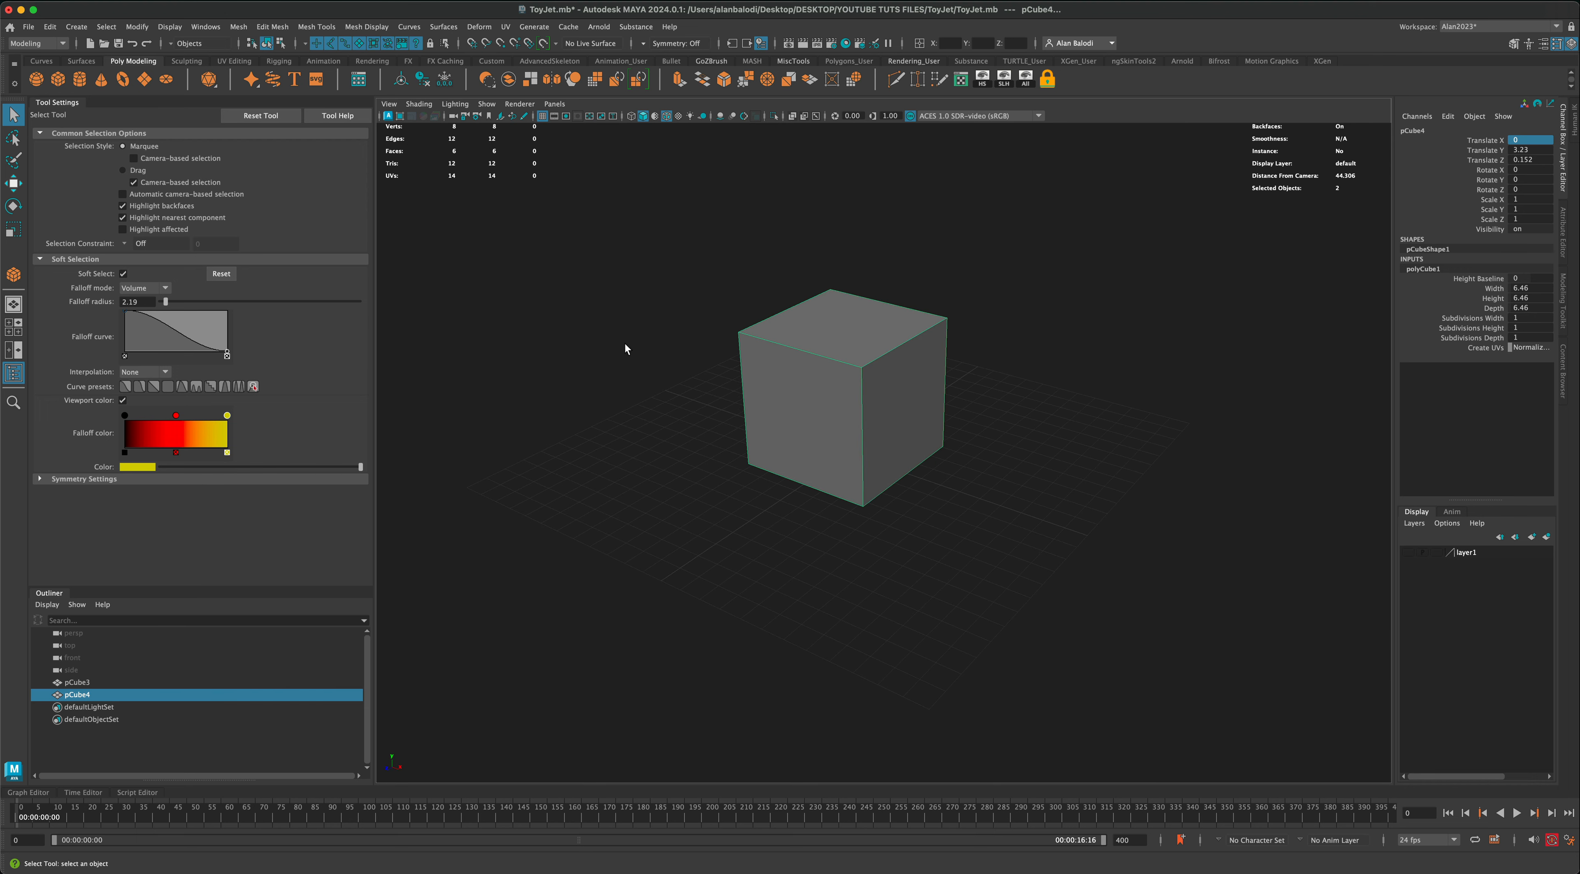
pyautogui.click(12, 229)
pyautogui.moveTo(846, 372); pyautogui.dragTo(941, 425)
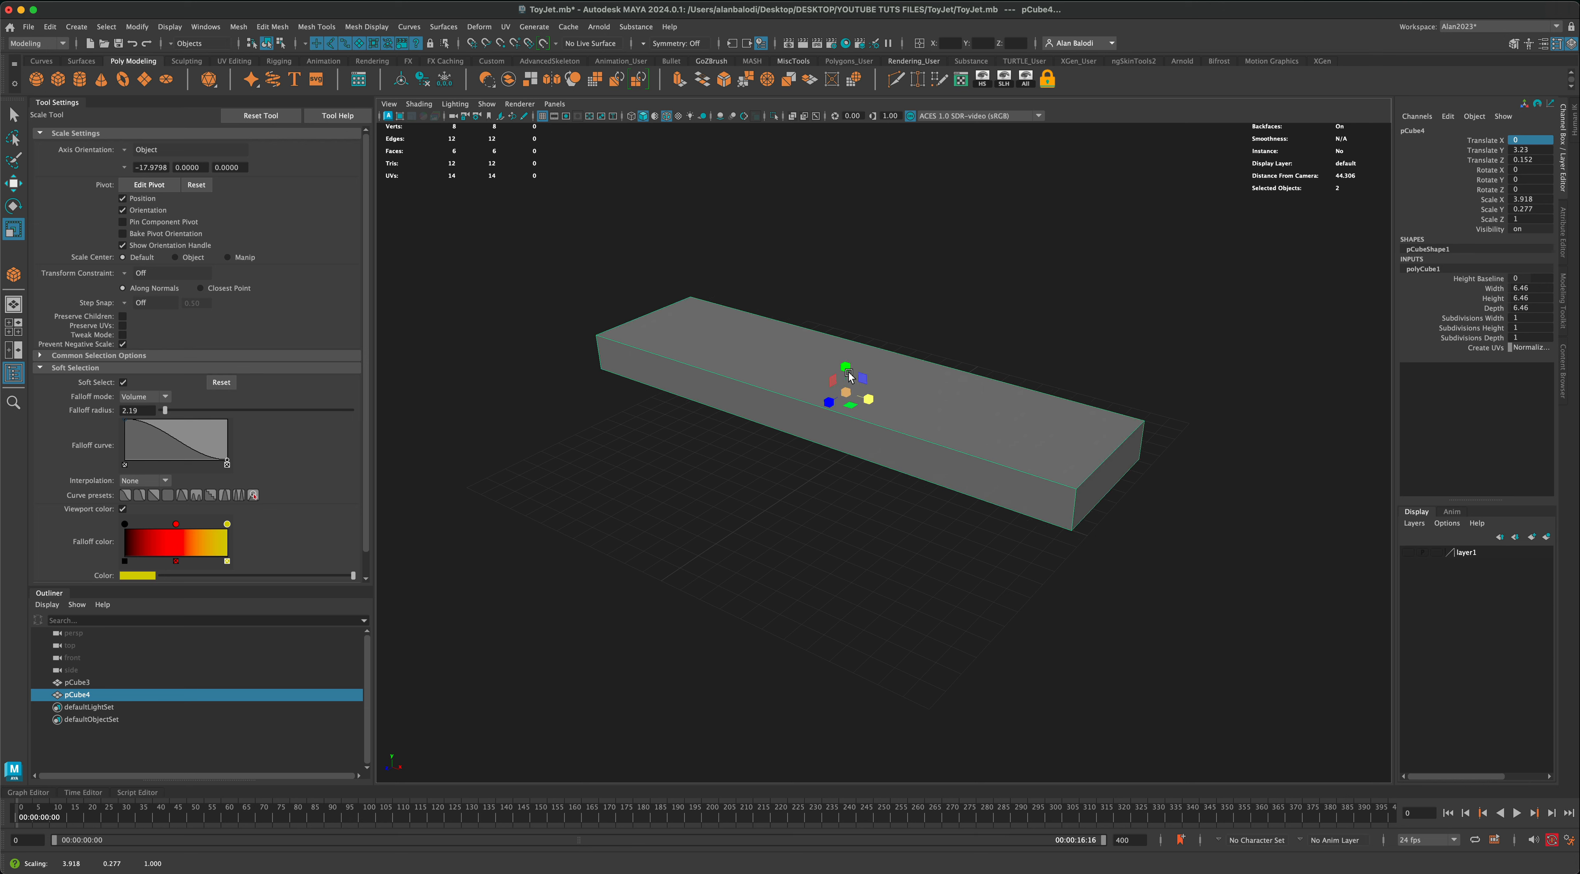
pyautogui.moveTo(845, 368); pyautogui.dragTo(829, 480)
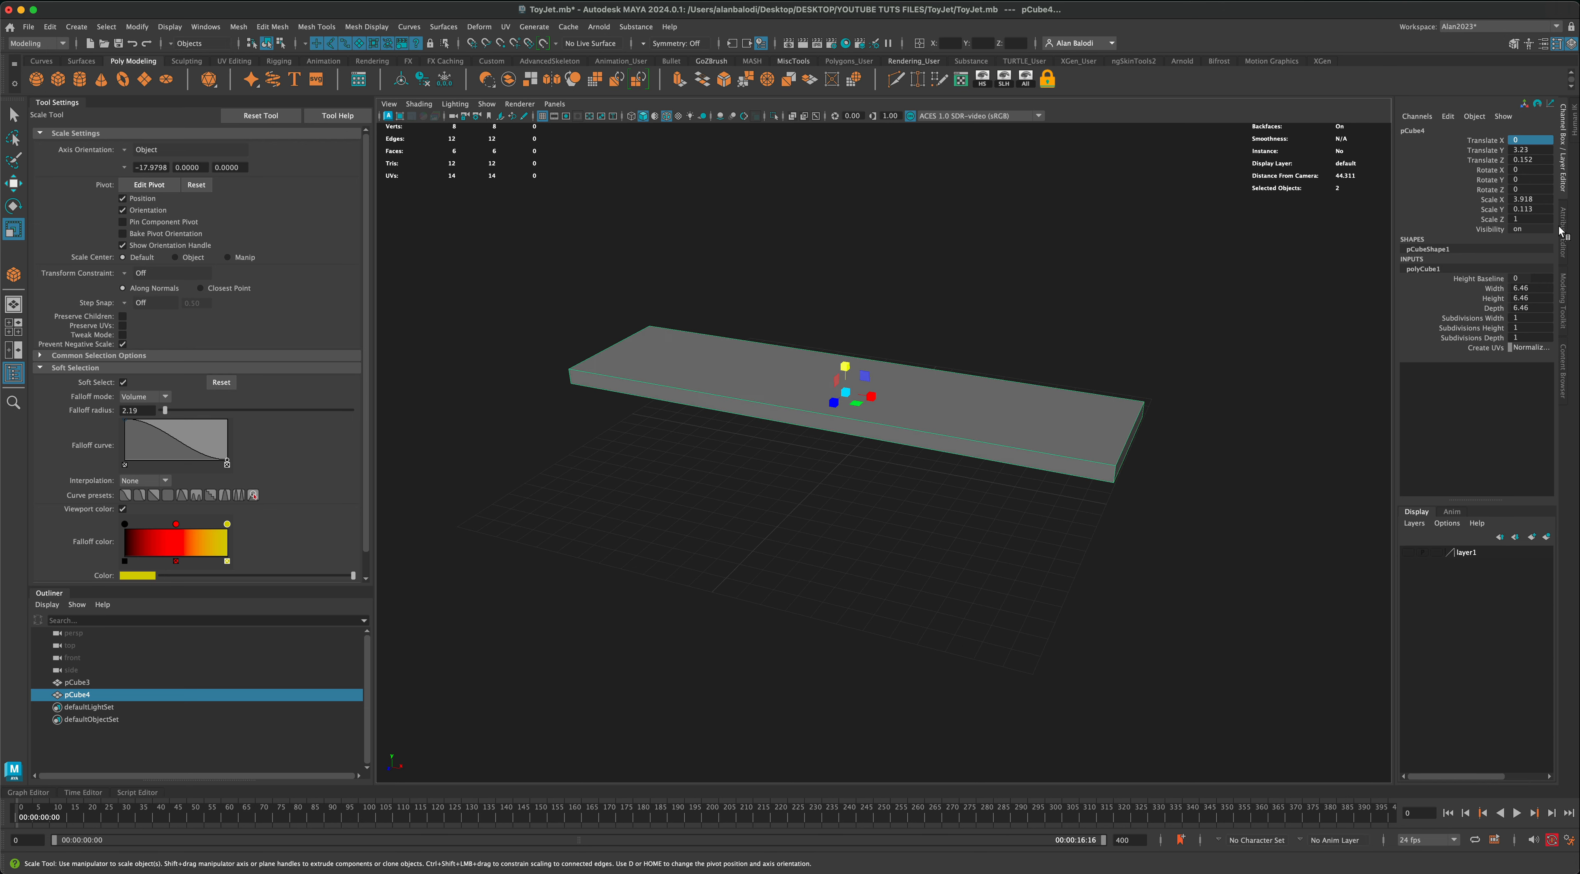
# Step: Set the slab's Subdivisions Width to 8 in its polyCube1 construction attributes
pyautogui.click(1561, 230)
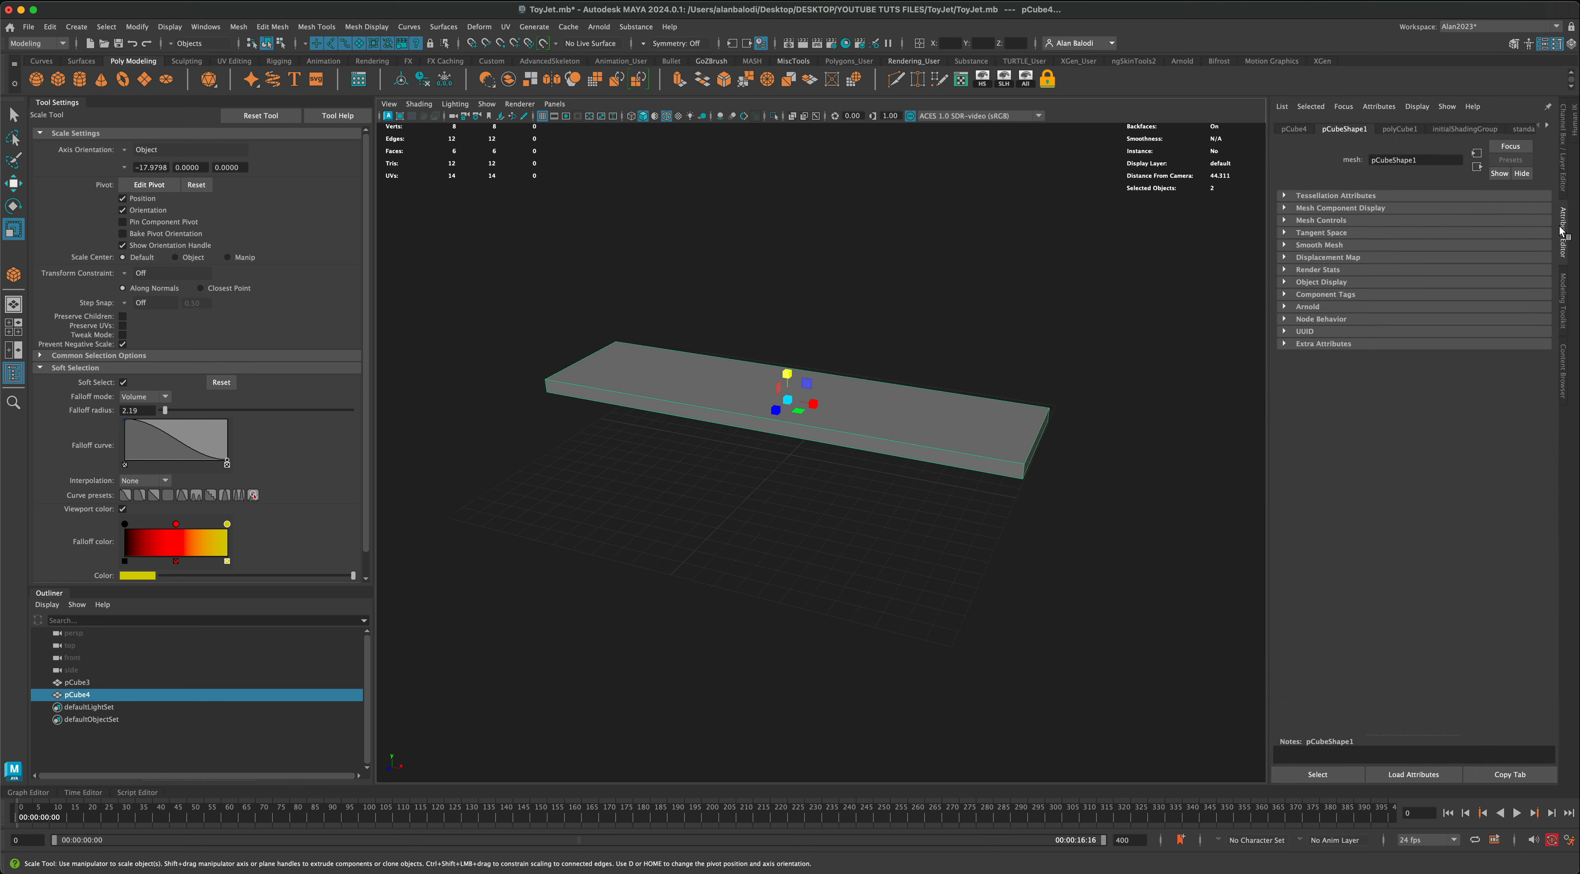
pyautogui.click(1399, 131)
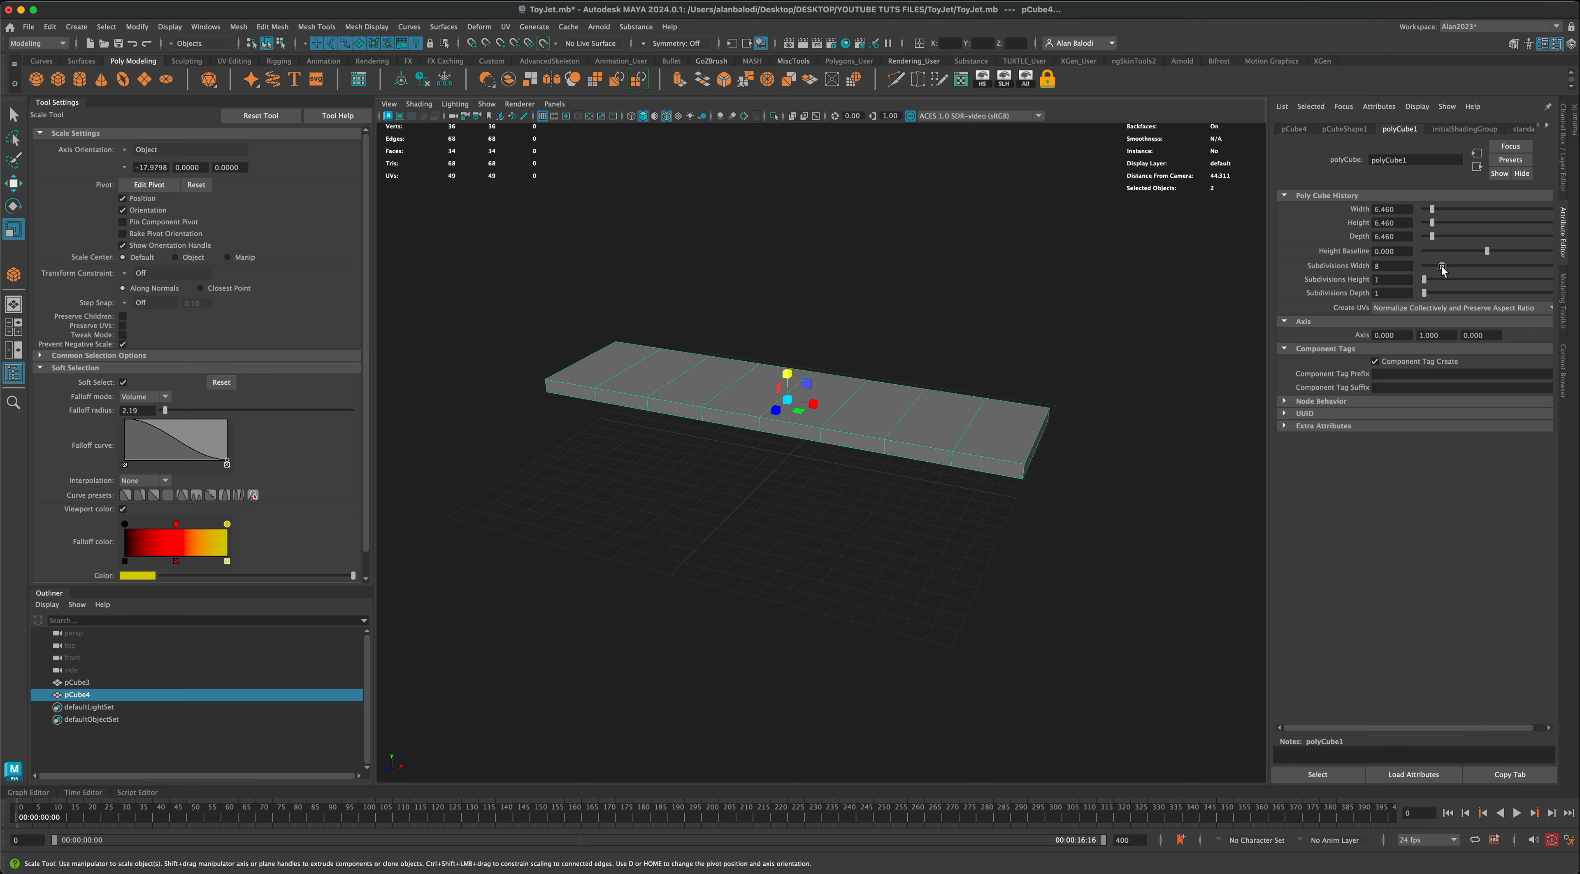
pyautogui.keyDown('alt'); pyautogui.moveTo(1213, 303); pyautogui.dragTo(1082, 301); pyautogui.keyUp('alt')
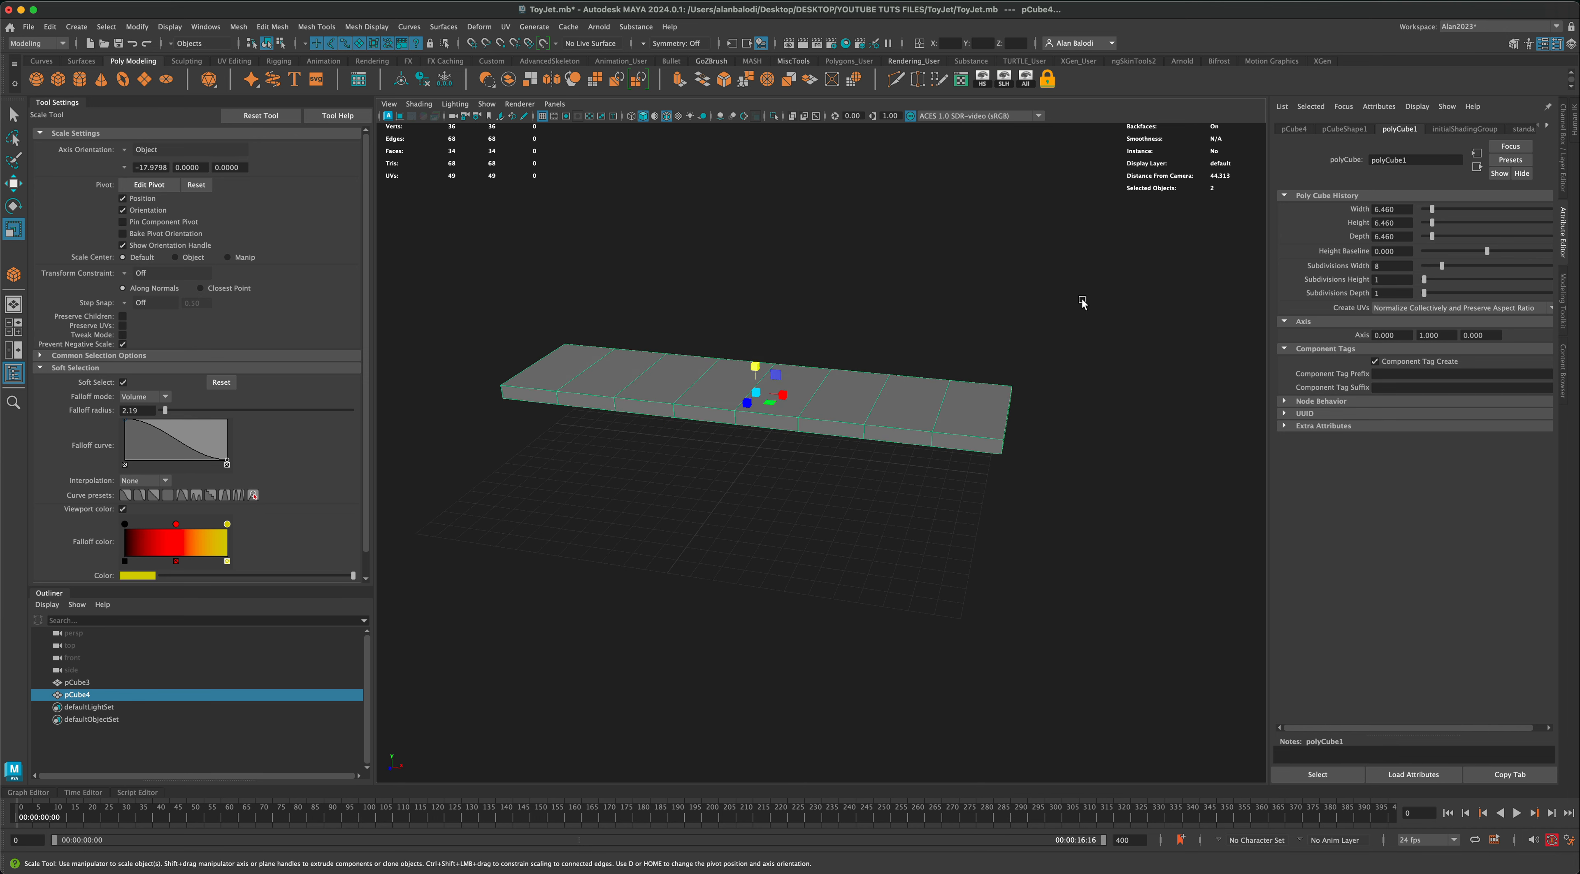
pyautogui.keyDown('alt'); pyautogui.moveTo(702, 264); pyautogui.dragTo(661, 283); pyautogui.keyUp('alt')
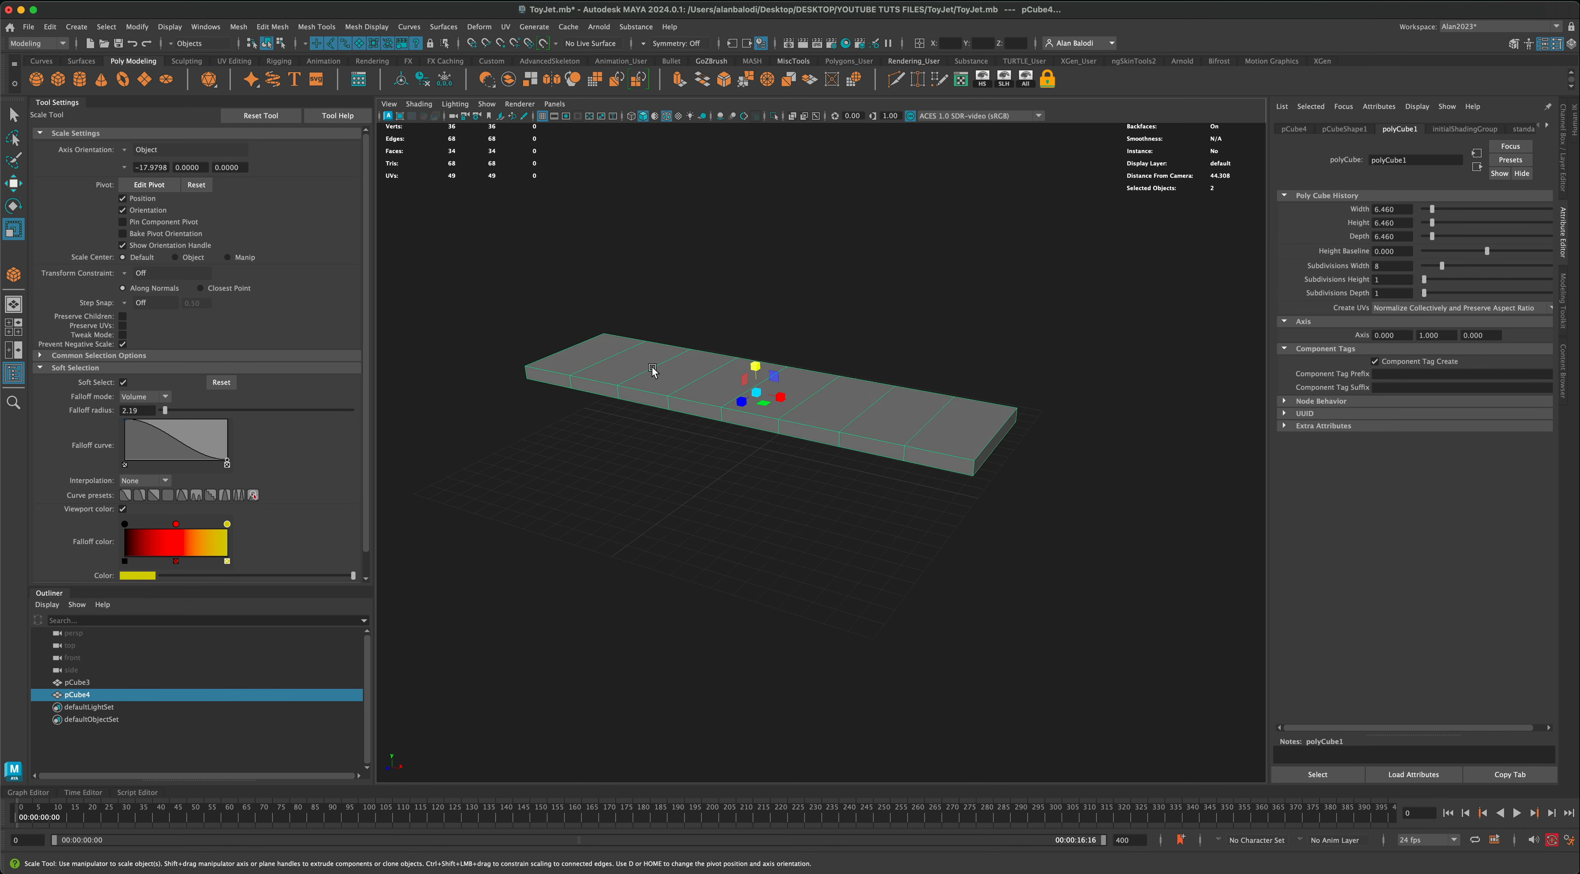
pyautogui.keyDown('alt'); pyautogui.moveTo(781, 494); pyautogui.dragTo(828, 426); pyautogui.keyUp('alt')
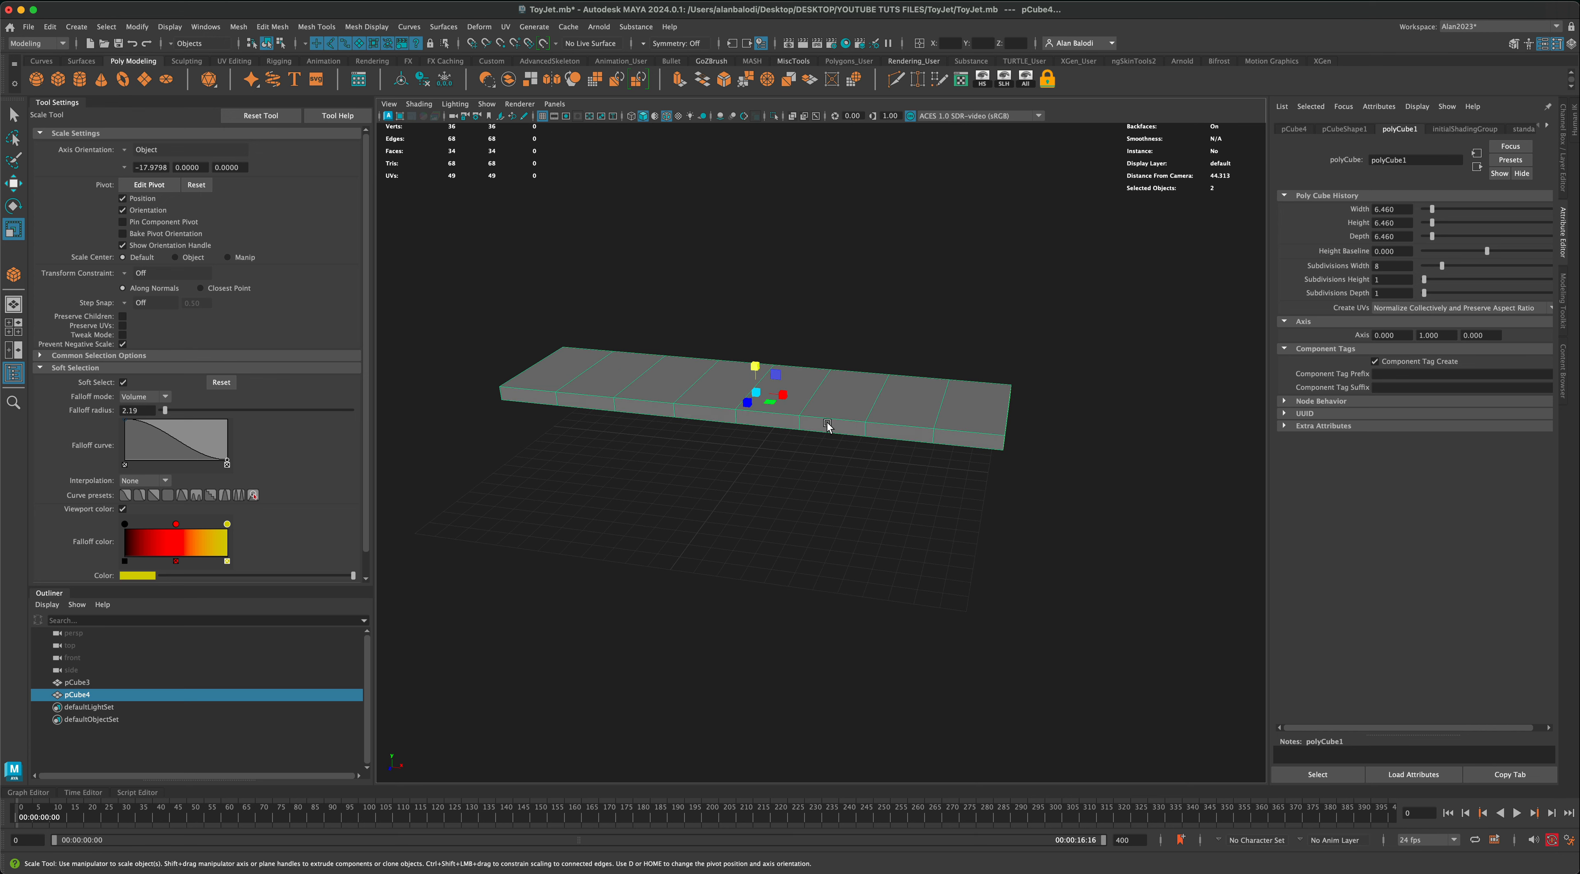
# Step: Select the faces around the third segment from each end, with Soft Selection turned off and symmetry set to Object X
pyautogui.moveTo(829, 425); pyautogui.dragTo(803, 478, button='right')
pyautogui.moveTo(803, 478)
pyautogui.keyDown('alt'); pyautogui.mouseDown()
pyautogui.moveTo(847, 418)
pyautogui.moveTo(825, 482)
pyautogui.mouseUp(); pyautogui.keyUp('alt')
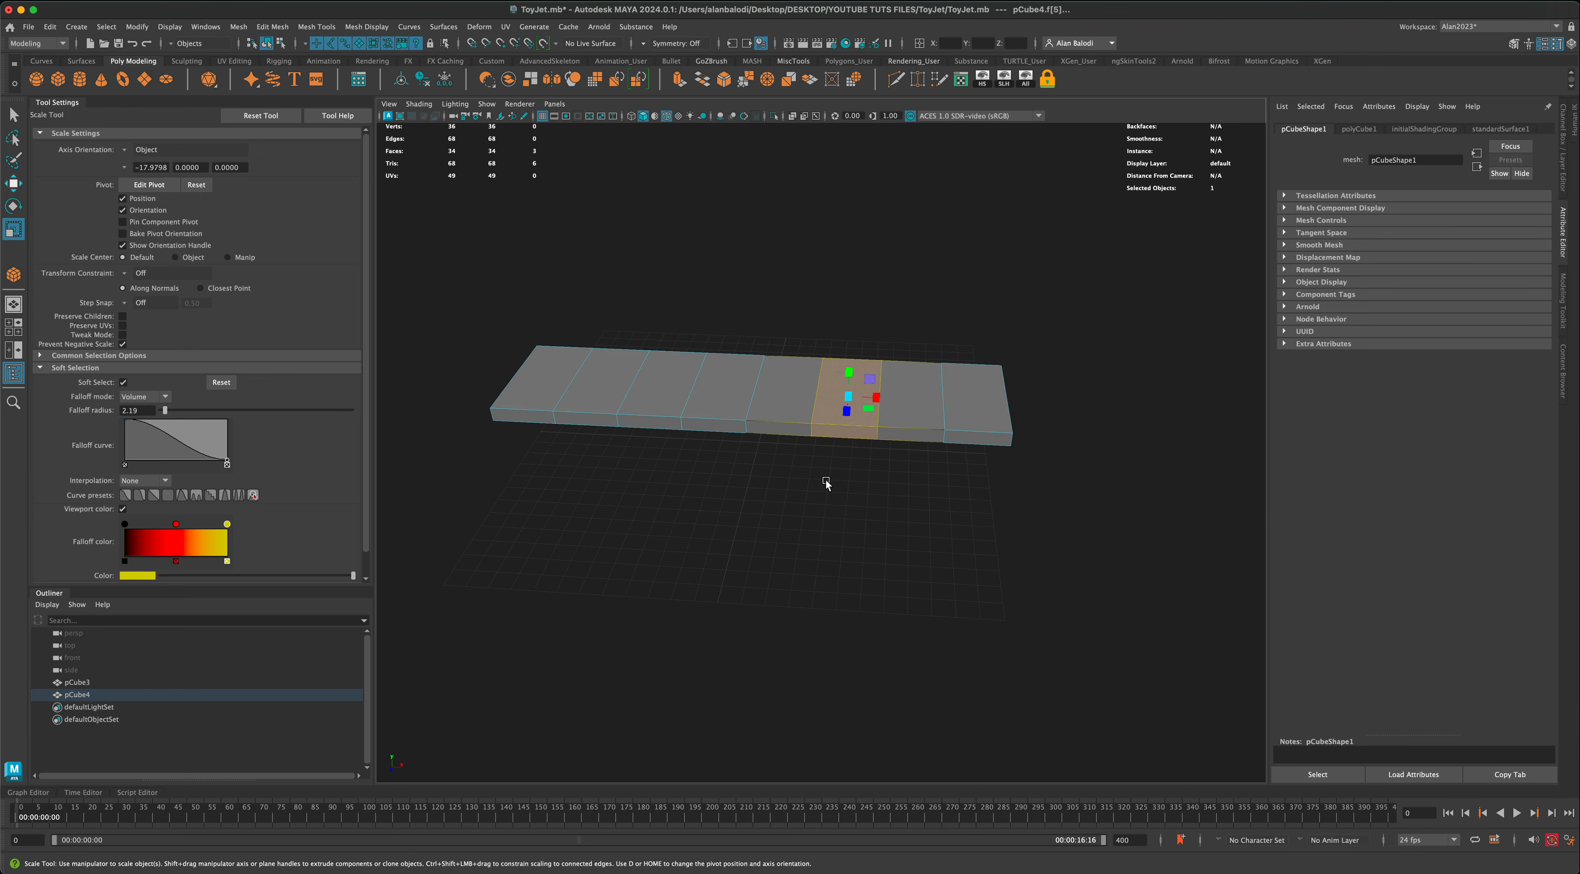
pyautogui.press('b')
pyautogui.click(644, 44)
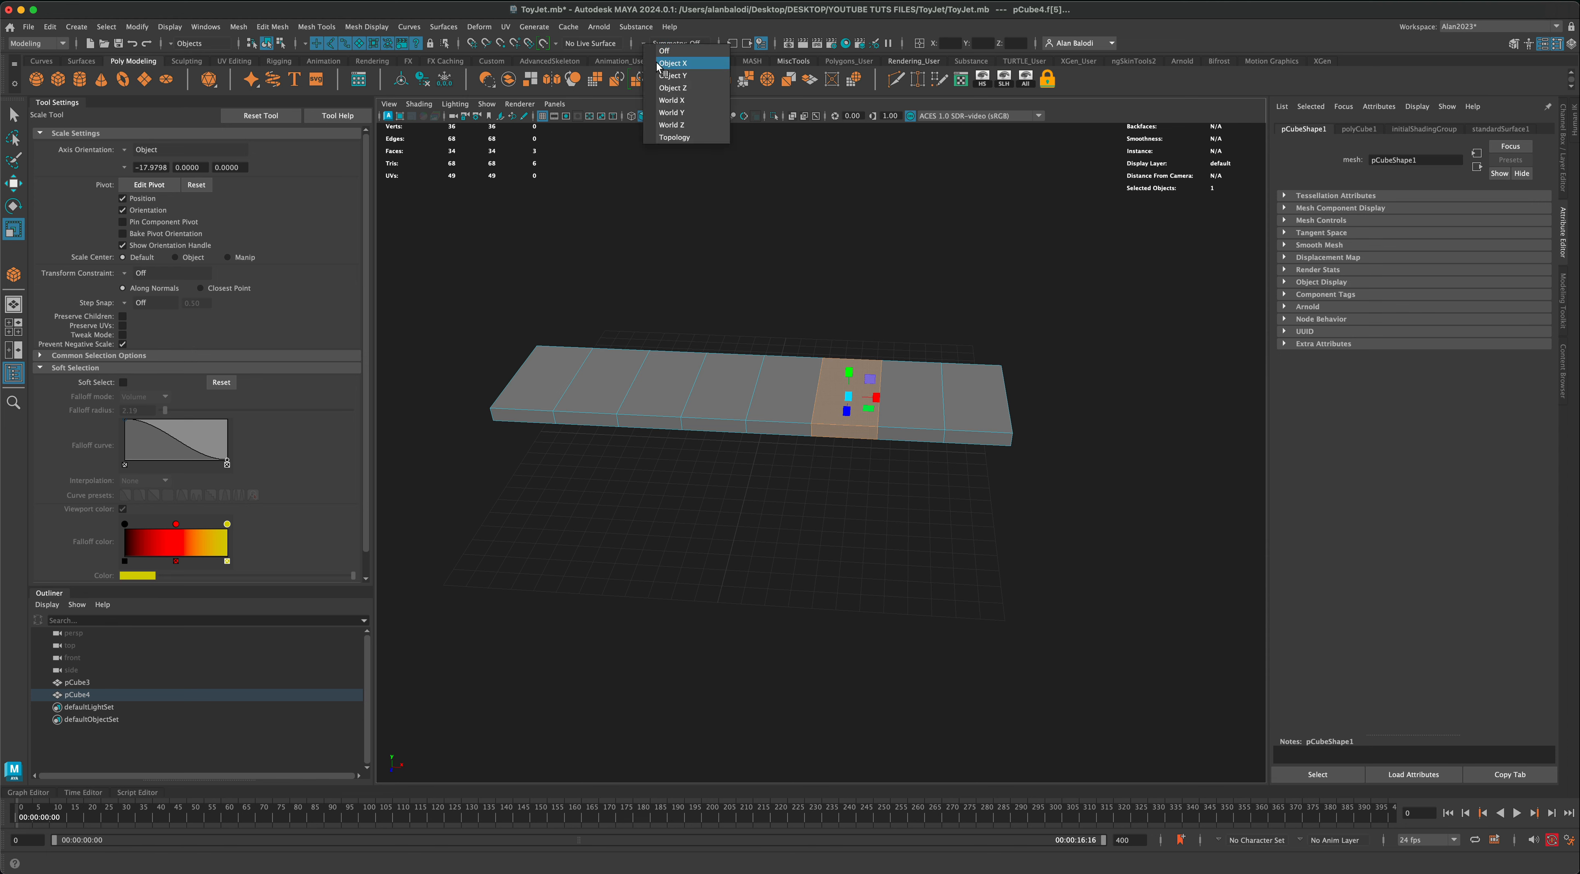
pyautogui.click(684, 63)
pyautogui.moveTo(849, 502)
pyautogui.mouseDown()
pyautogui.moveTo(865, 420)
pyautogui.moveTo(794, 483)
pyautogui.moveTo(705, 448)
pyautogui.moveTo(765, 480)
pyautogui.moveTo(857, 479)
pyautogui.moveTo(853, 529)
pyautogui.moveTo(853, 483)
pyautogui.mouseUp()
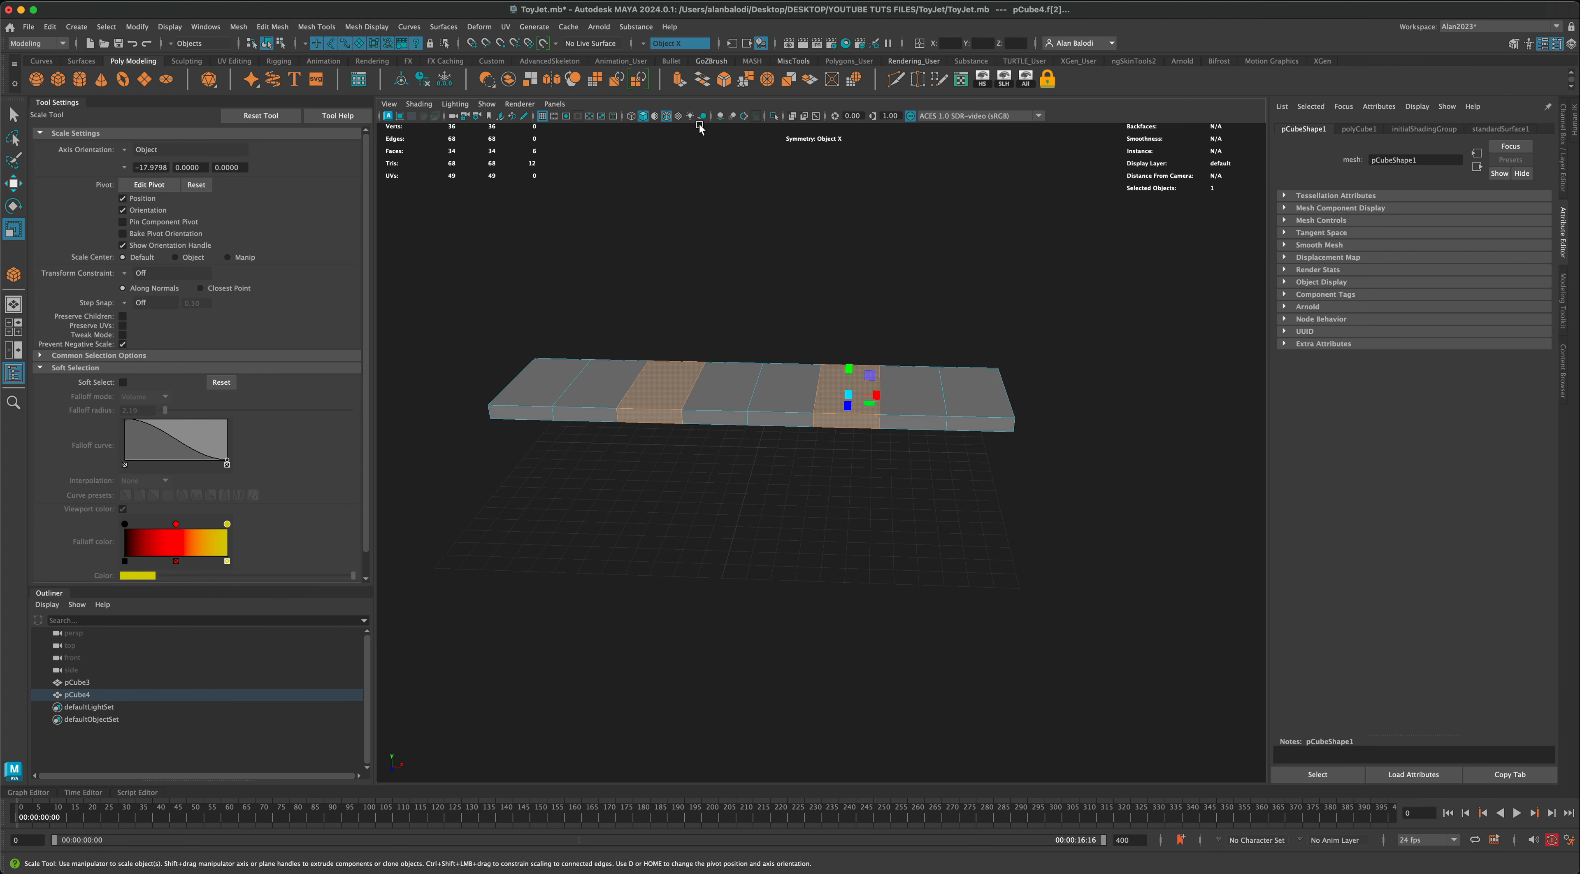
# Step: Extrude the selected face bands outward by about 1.569 to form thicker engine blocks on both sides
pyautogui.hotkey('ctrl', 'e')
pyautogui.keyDown('alt'); pyautogui.moveTo(788, 276); pyautogui.dragTo(821, 491); pyautogui.keyUp('alt')
pyautogui.keyDown('alt'); pyautogui.moveTo(822, 491); pyautogui.dragTo(879, 515); pyautogui.keyUp('alt')
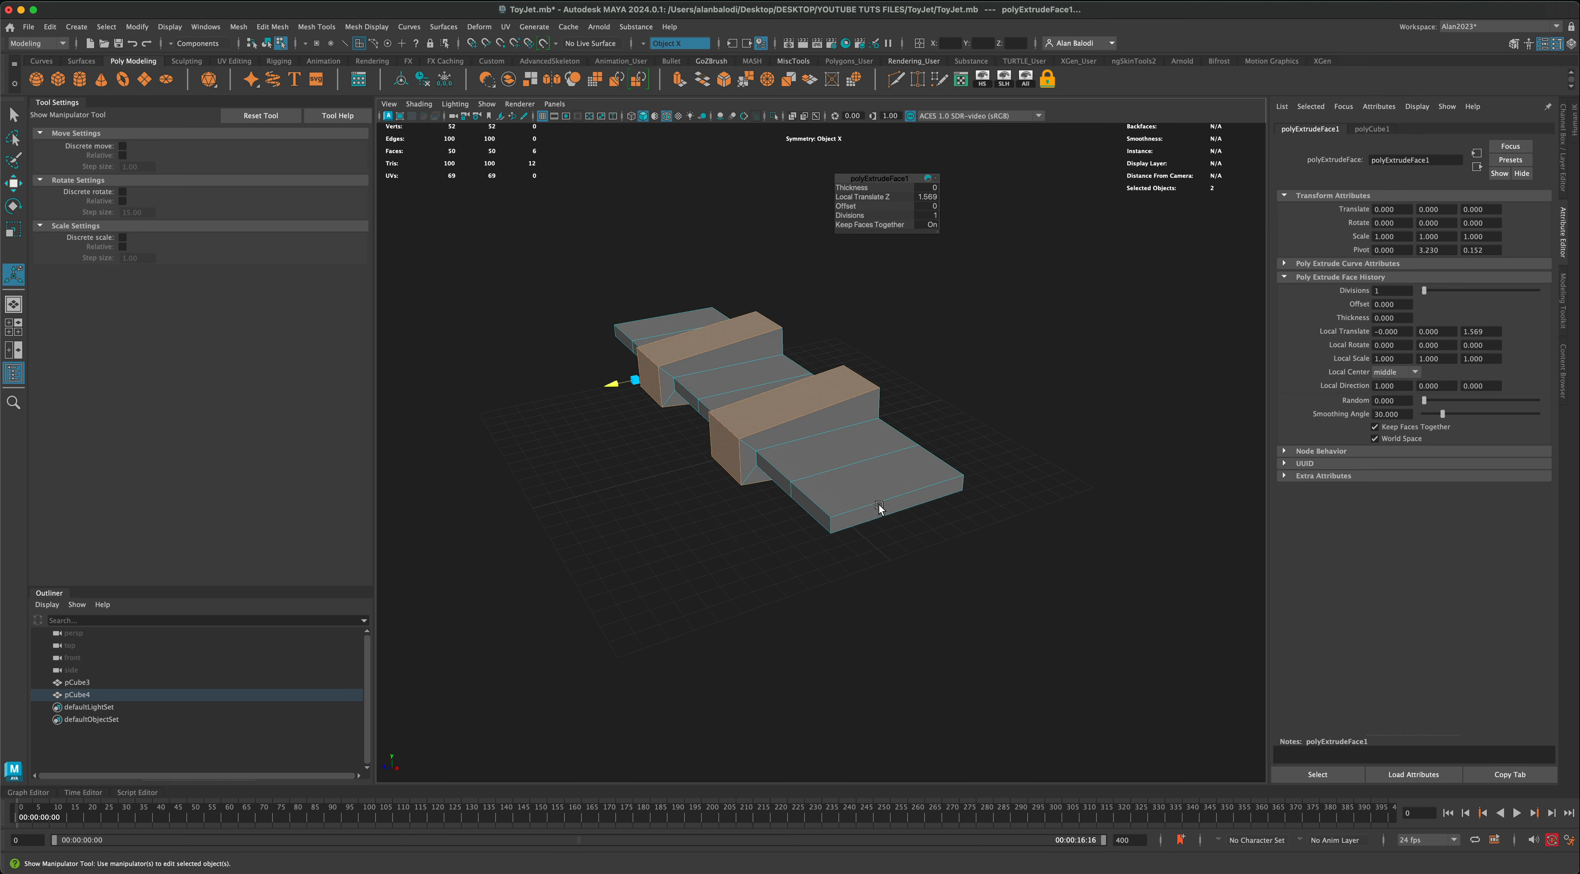
# Step: Extrude the slab's two end faces with a local scale of about 0.767, and extrude them again outward by about 1.081
pyautogui.keyDown('alt'); pyautogui.moveTo(954, 566); pyautogui.dragTo(954, 567); pyautogui.keyUp('alt')
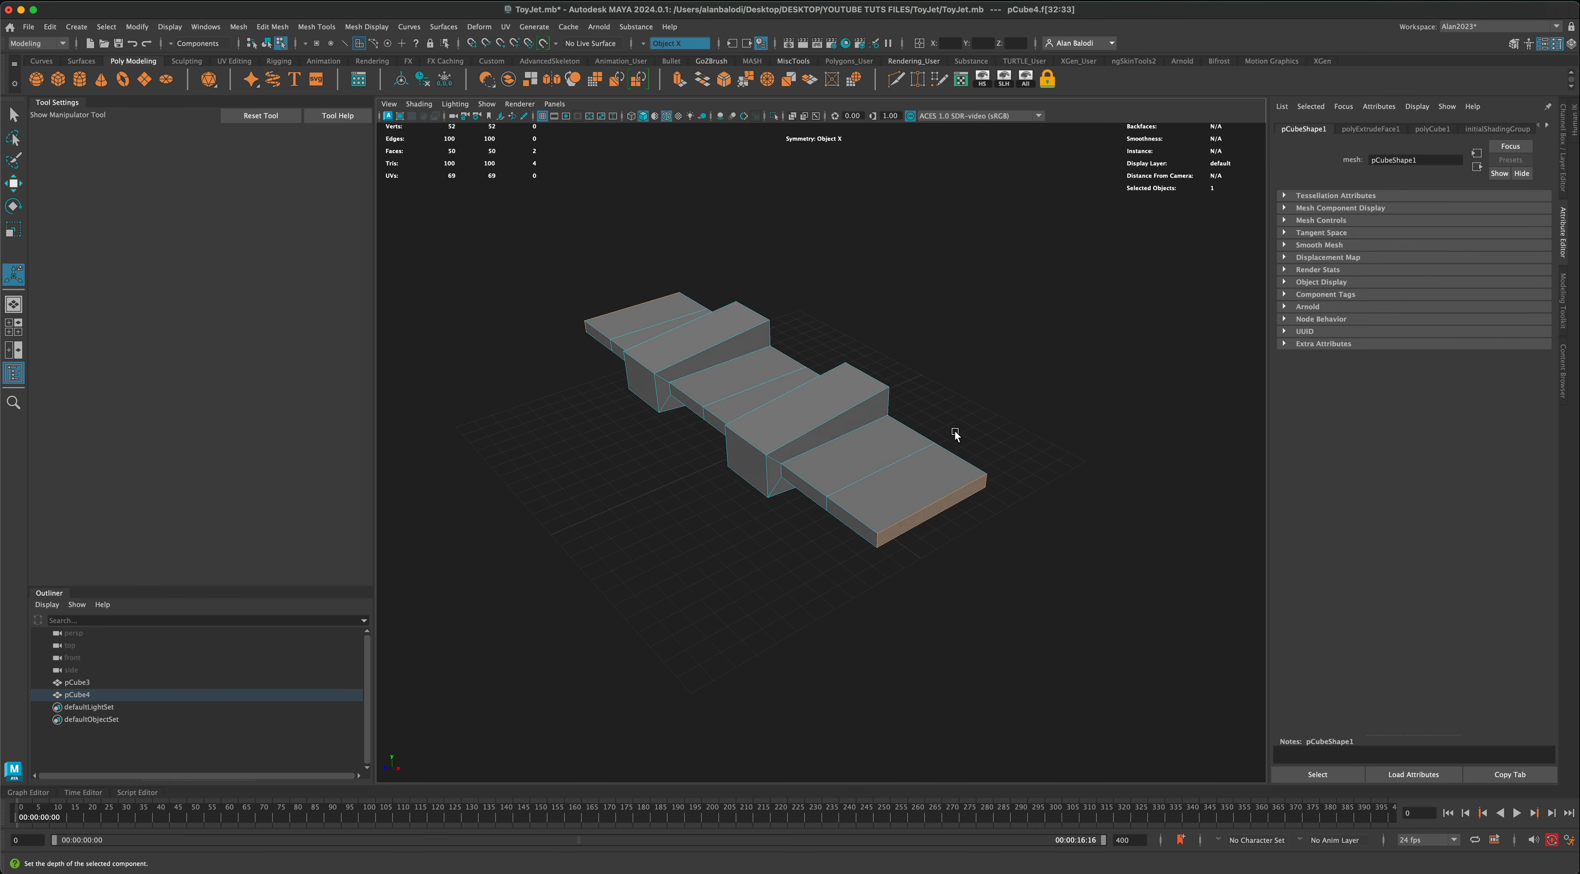
pyautogui.hotkey('ctrl', 'e')
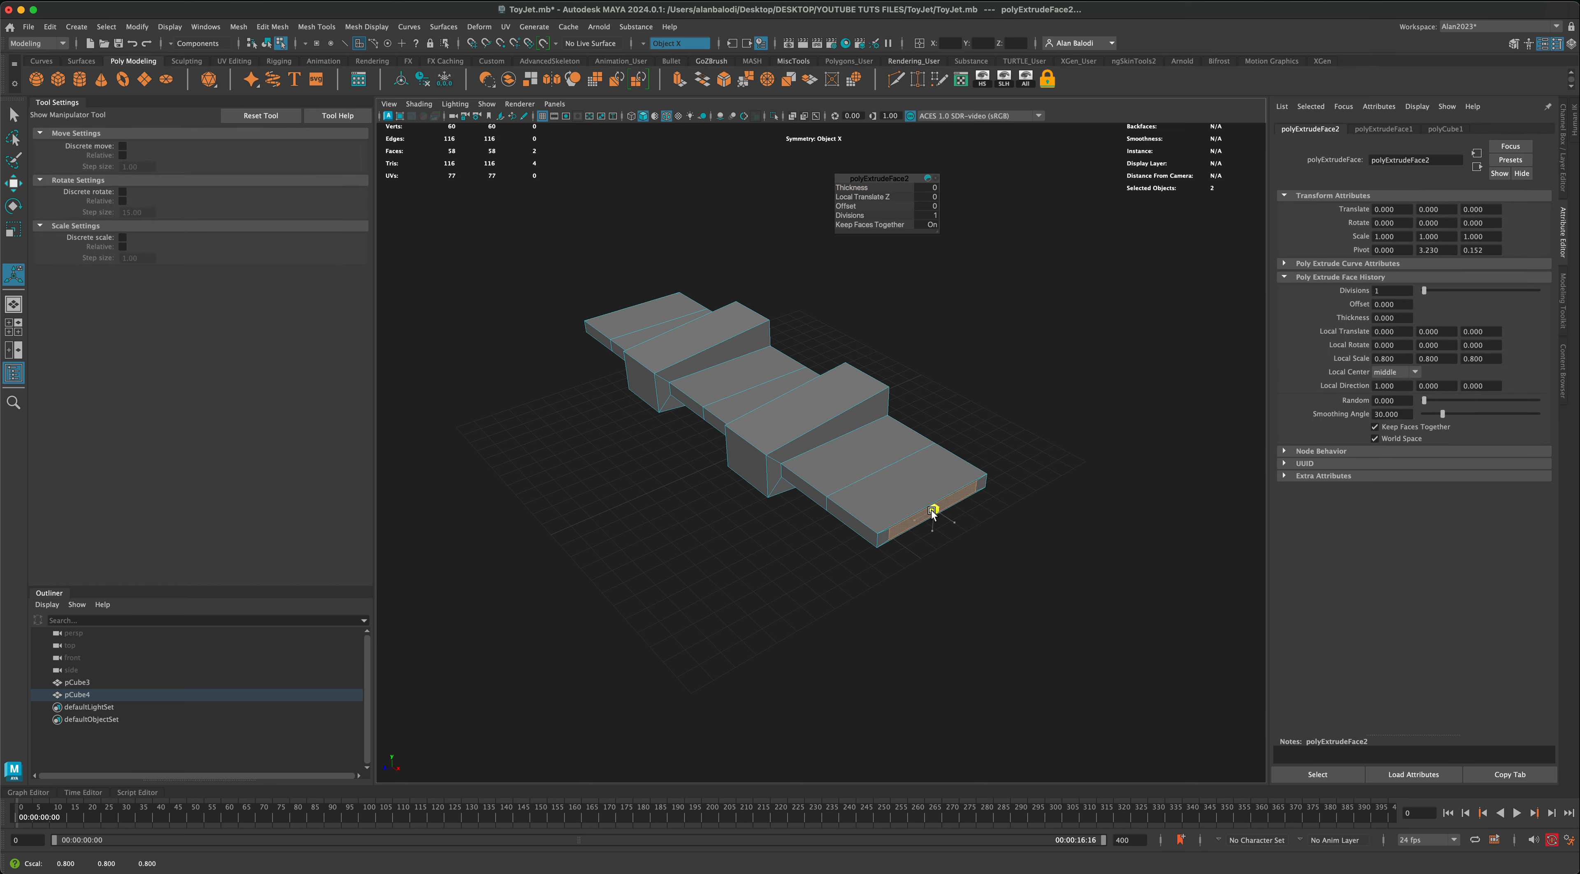
pyautogui.moveTo(932, 511); pyautogui.dragTo(930, 510)
pyautogui.keyDown('alt'); pyautogui.moveTo(921, 572); pyautogui.dragTo(917, 569); pyautogui.keyUp('alt')
pyautogui.scroll(2, 922, 569)
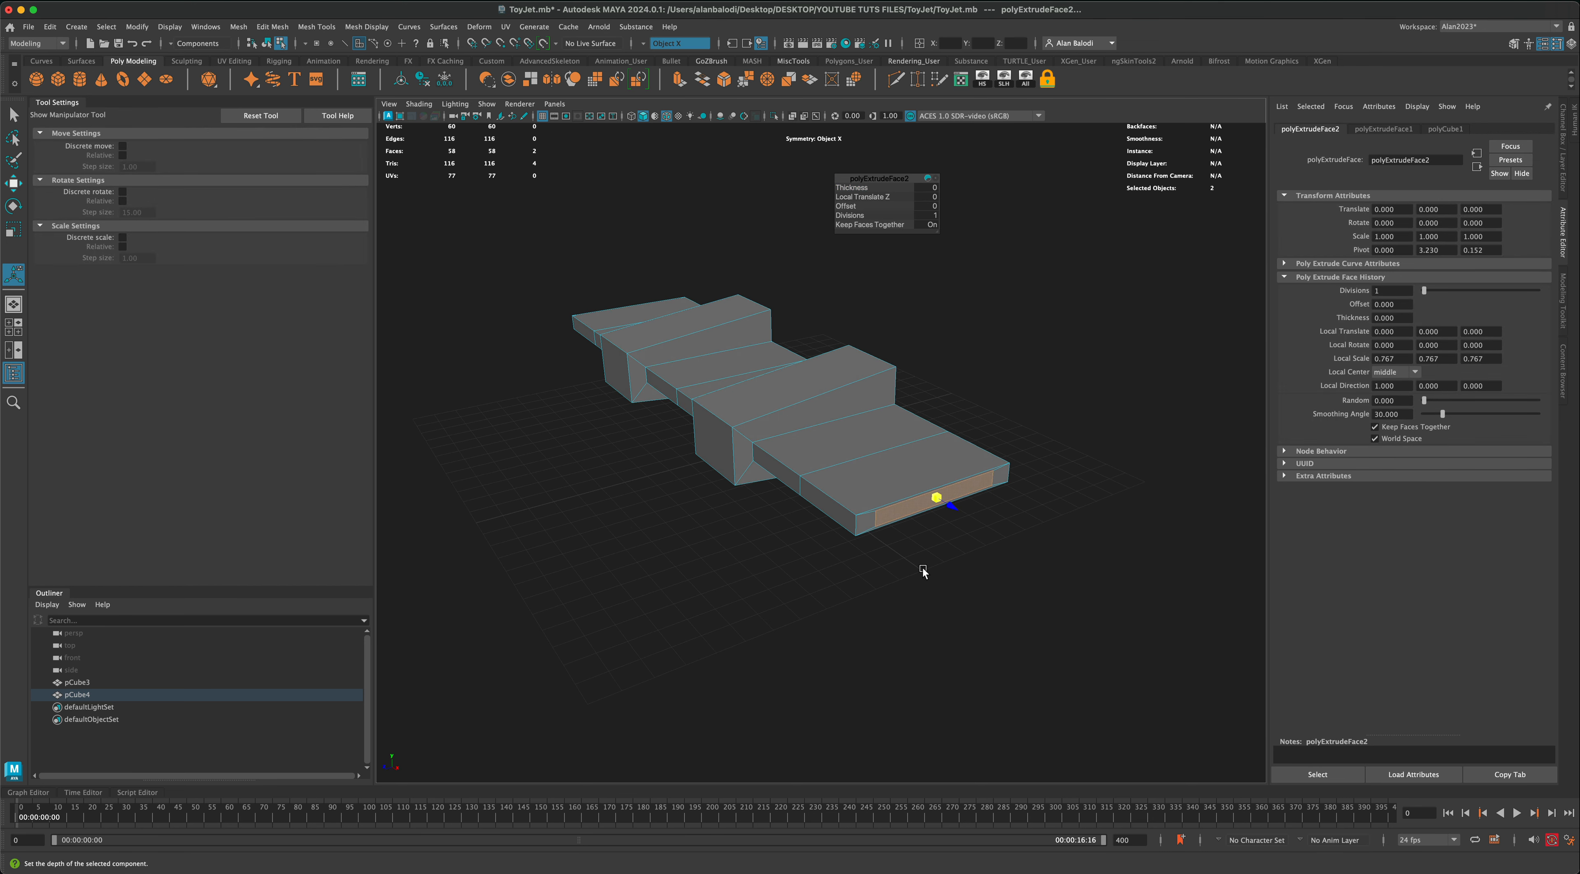
pyautogui.hotkey('ctrl', 'e')
pyautogui.moveTo(954, 510); pyautogui.dragTo(920, 552)
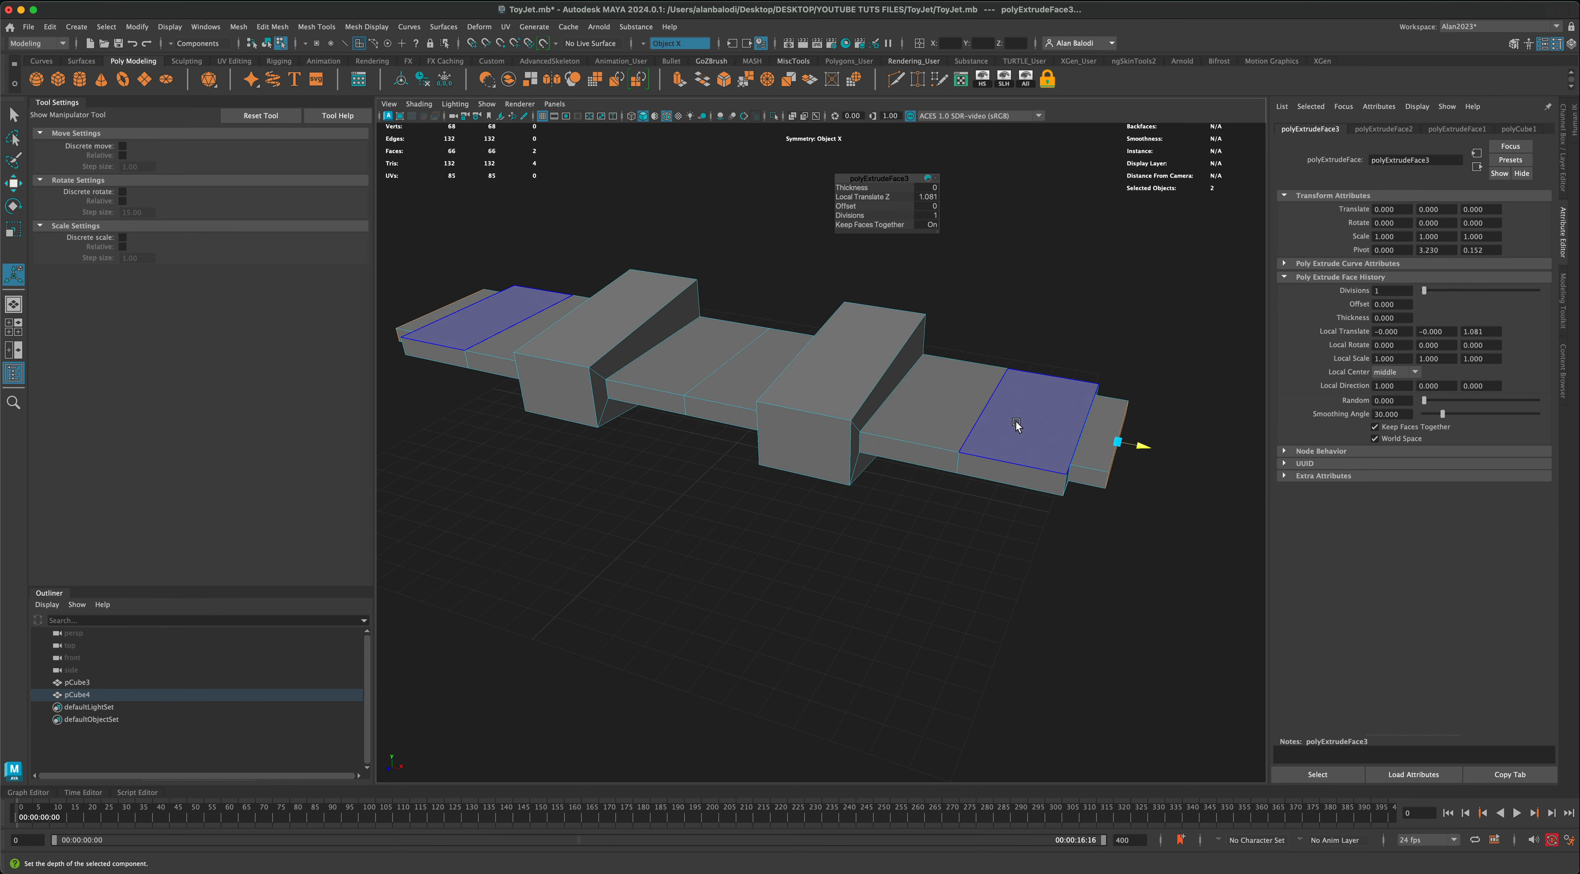
# Step: Select the edge loop midway along each outer wing section and bevel it with 2 segments
pyautogui.rightClick(1016, 425)
pyautogui.moveTo(1004, 406); pyautogui.dragTo(1003, 403, button='right')
pyautogui.doubleClick(982, 409)
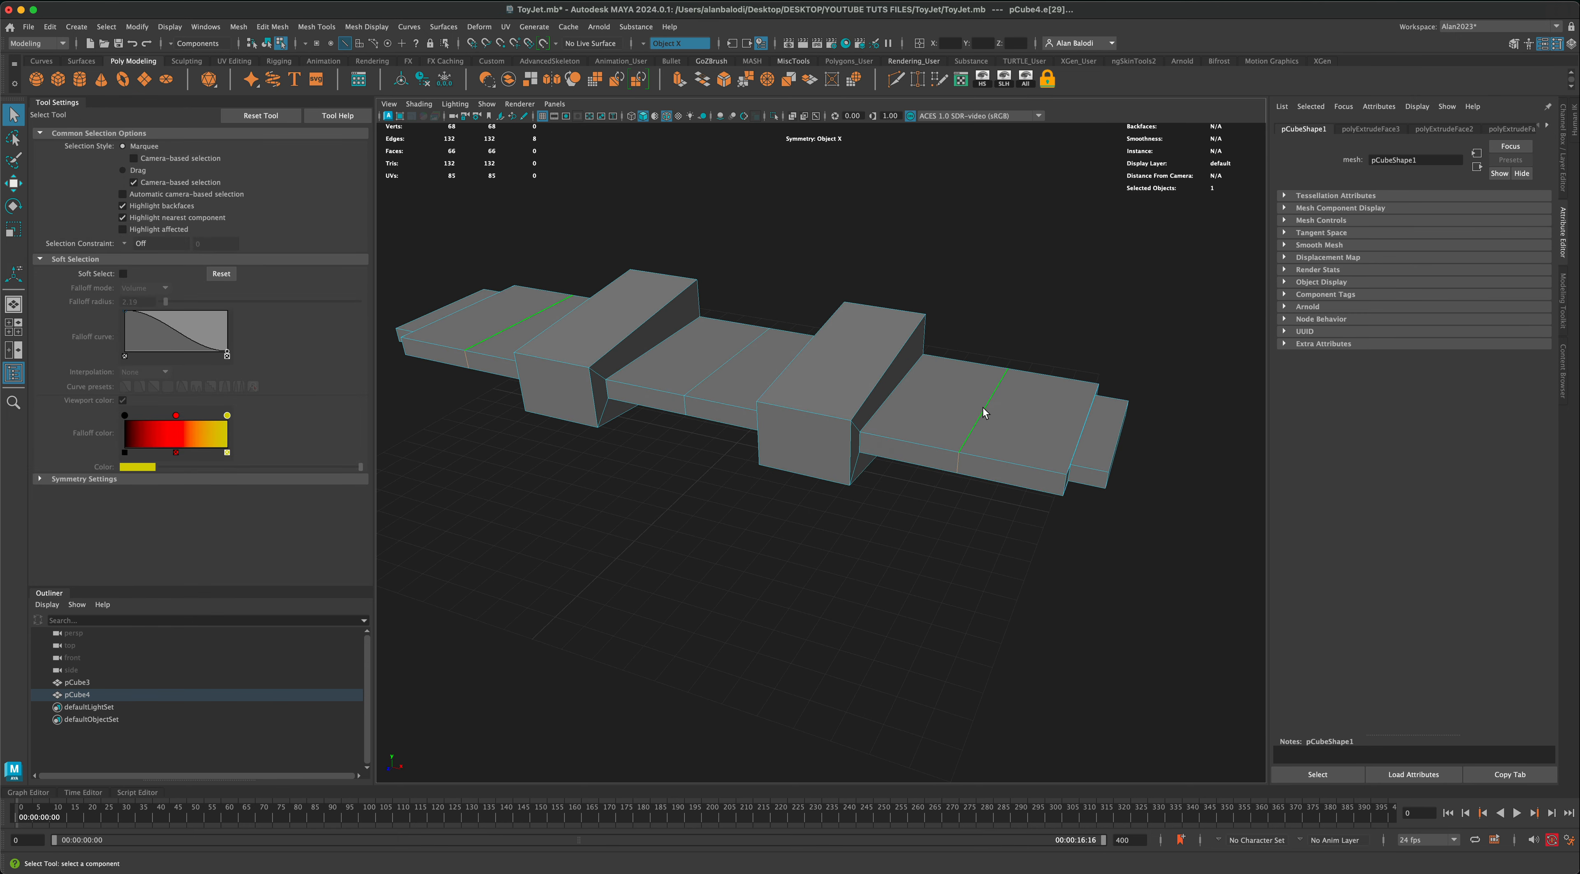
pyautogui.keyDown('alt'); pyautogui.moveTo(931, 494); pyautogui.dragTo(921, 526); pyautogui.keyUp('alt')
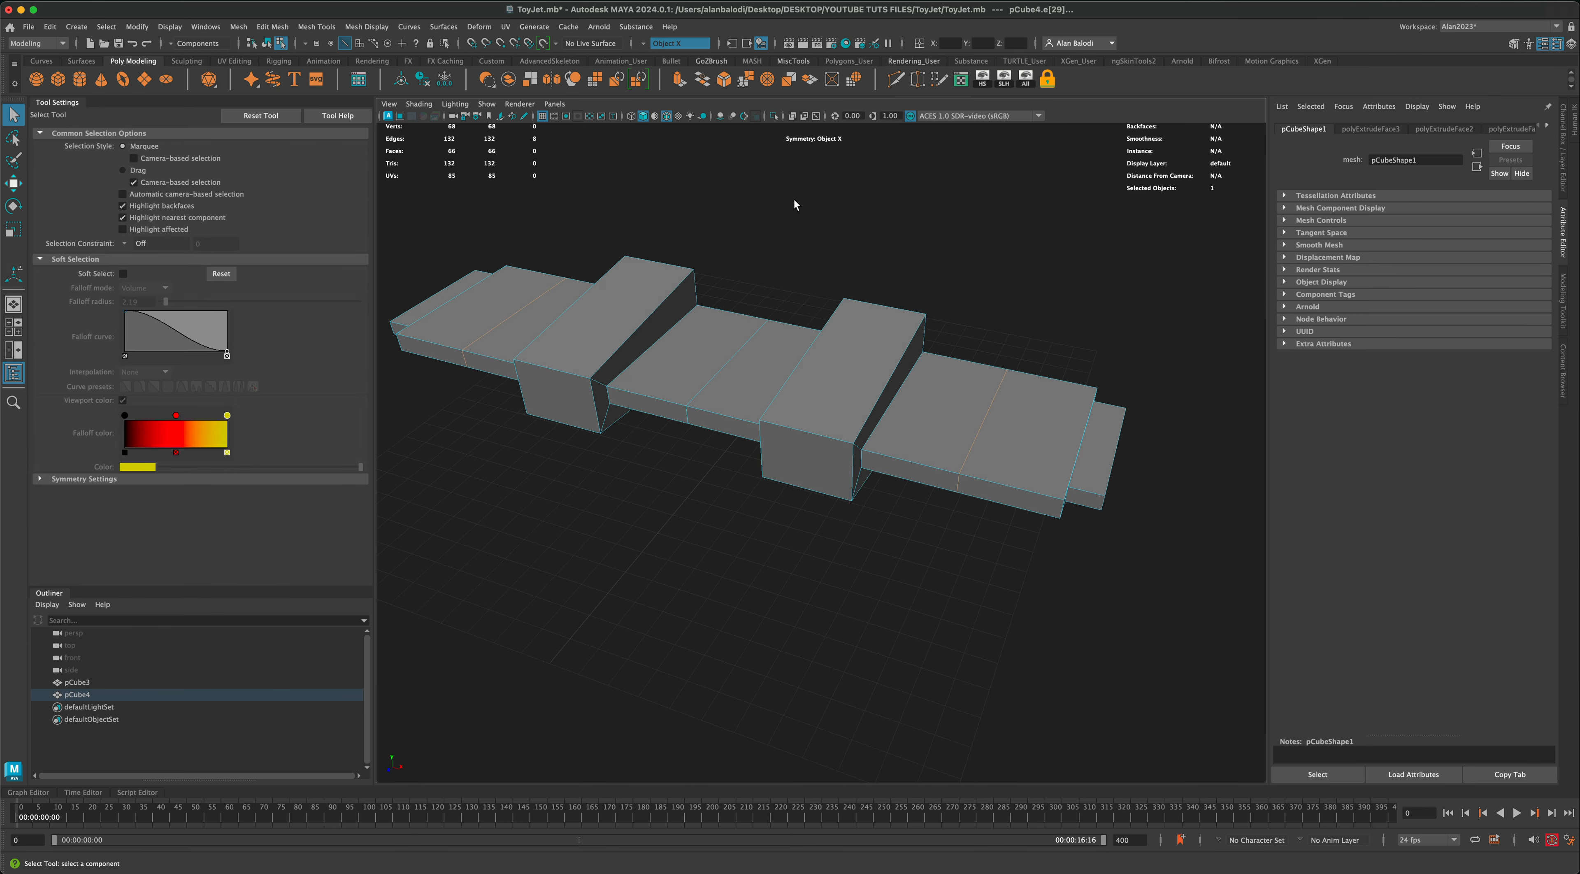
pyautogui.click(723, 79)
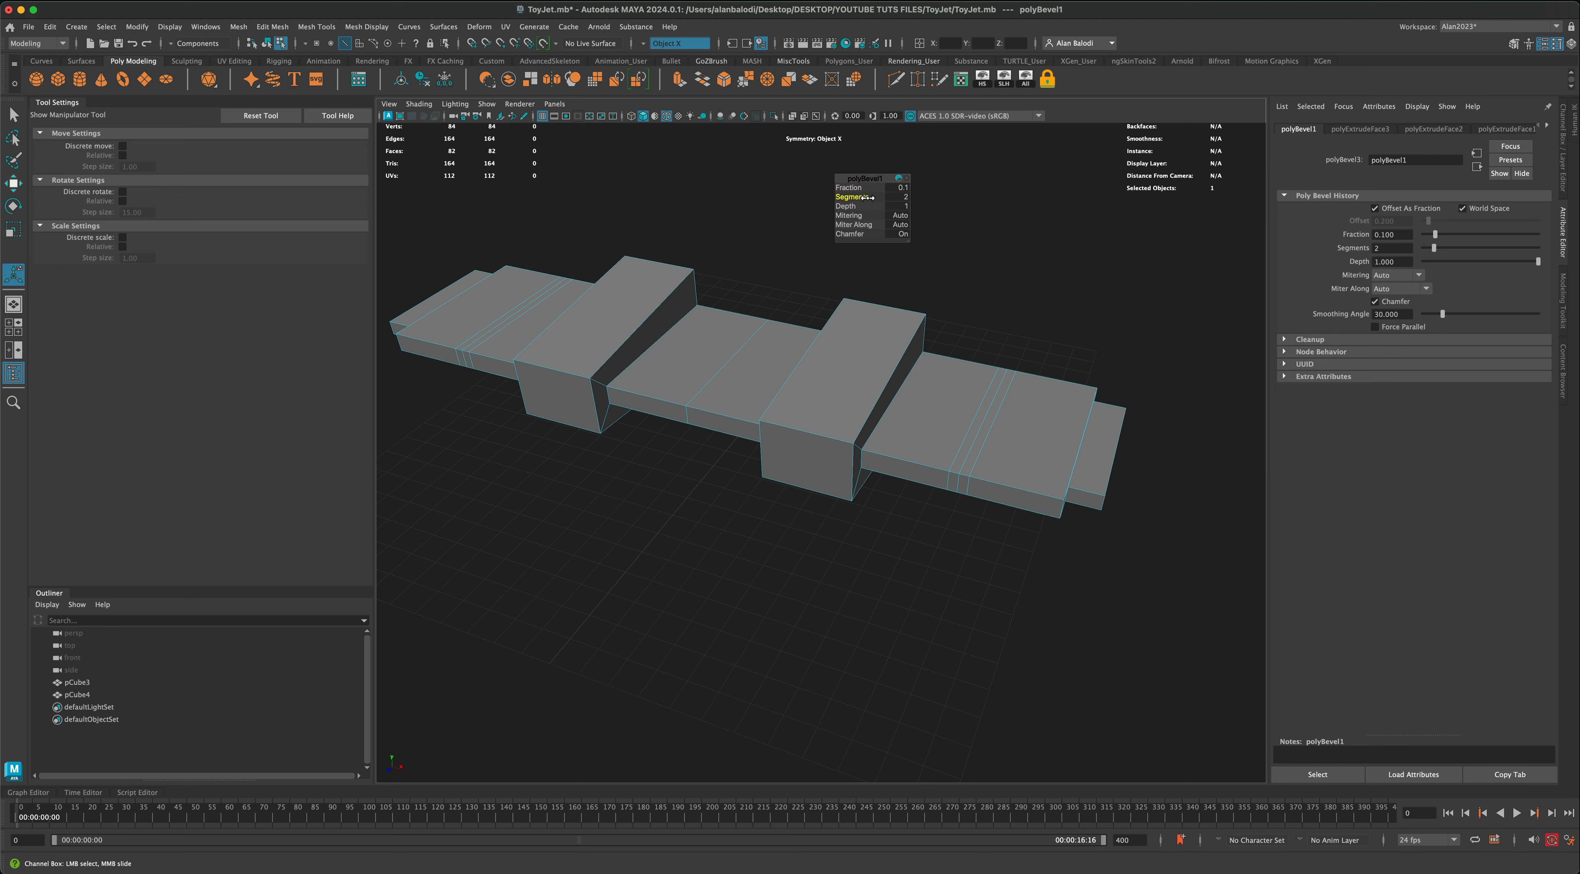
# Step: Scale the middle edge loop of each bevel to about 0.816 in Y and Z to form a groove around the wing
pyautogui.moveTo(983, 411); pyautogui.dragTo(992, 377, button='right')
pyautogui.click(983, 420)
pyautogui.doubleClick(984, 423)
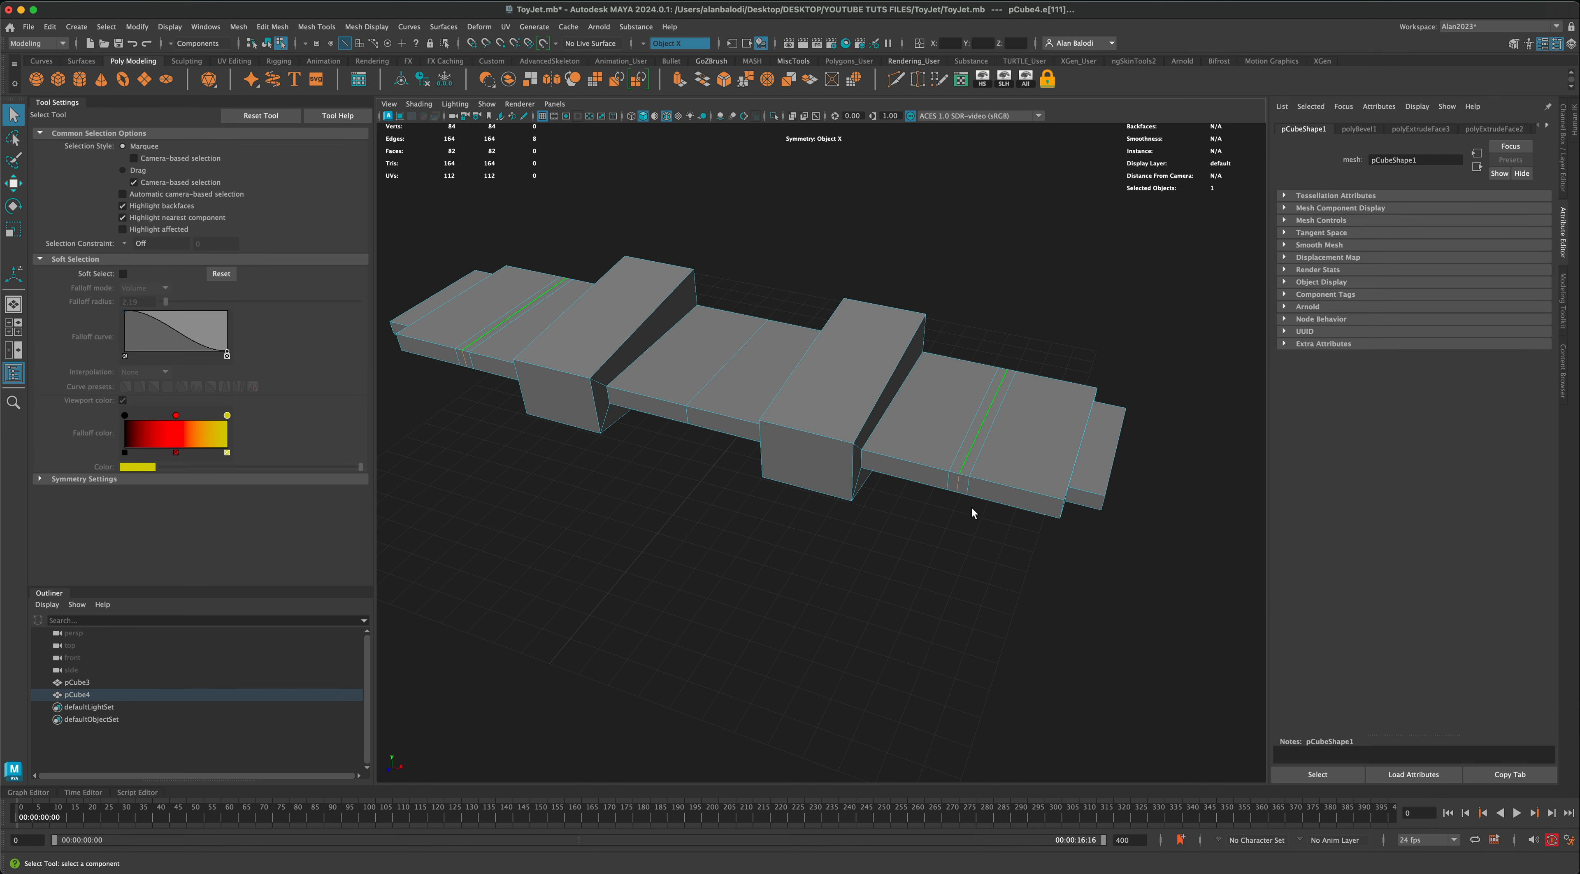
pyautogui.click(15, 232)
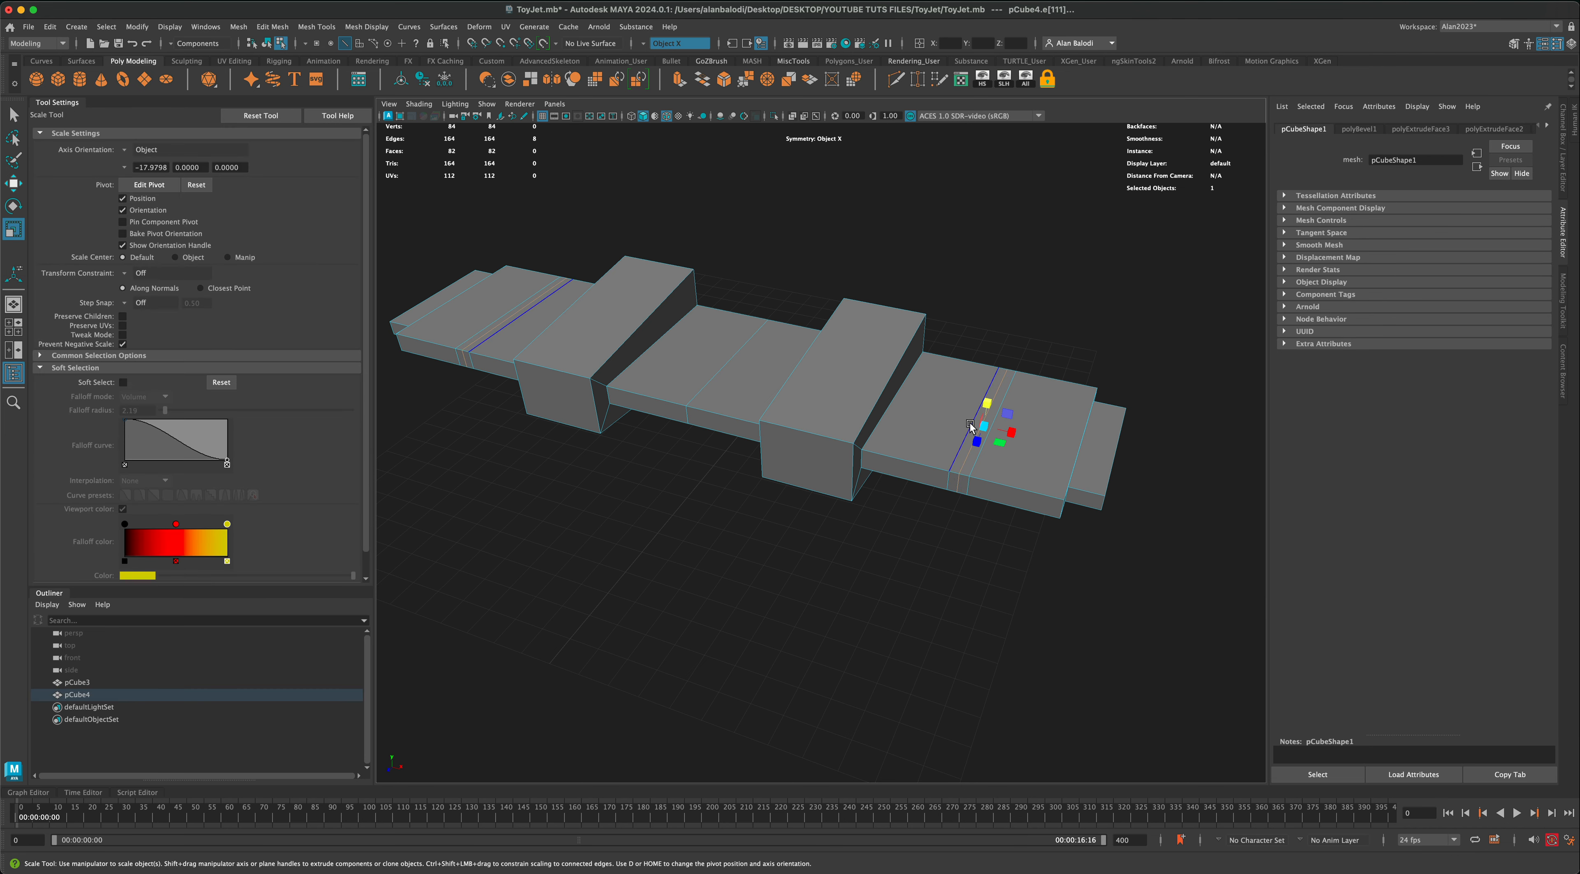
pyautogui.moveTo(984, 428); pyautogui.dragTo(976, 431)
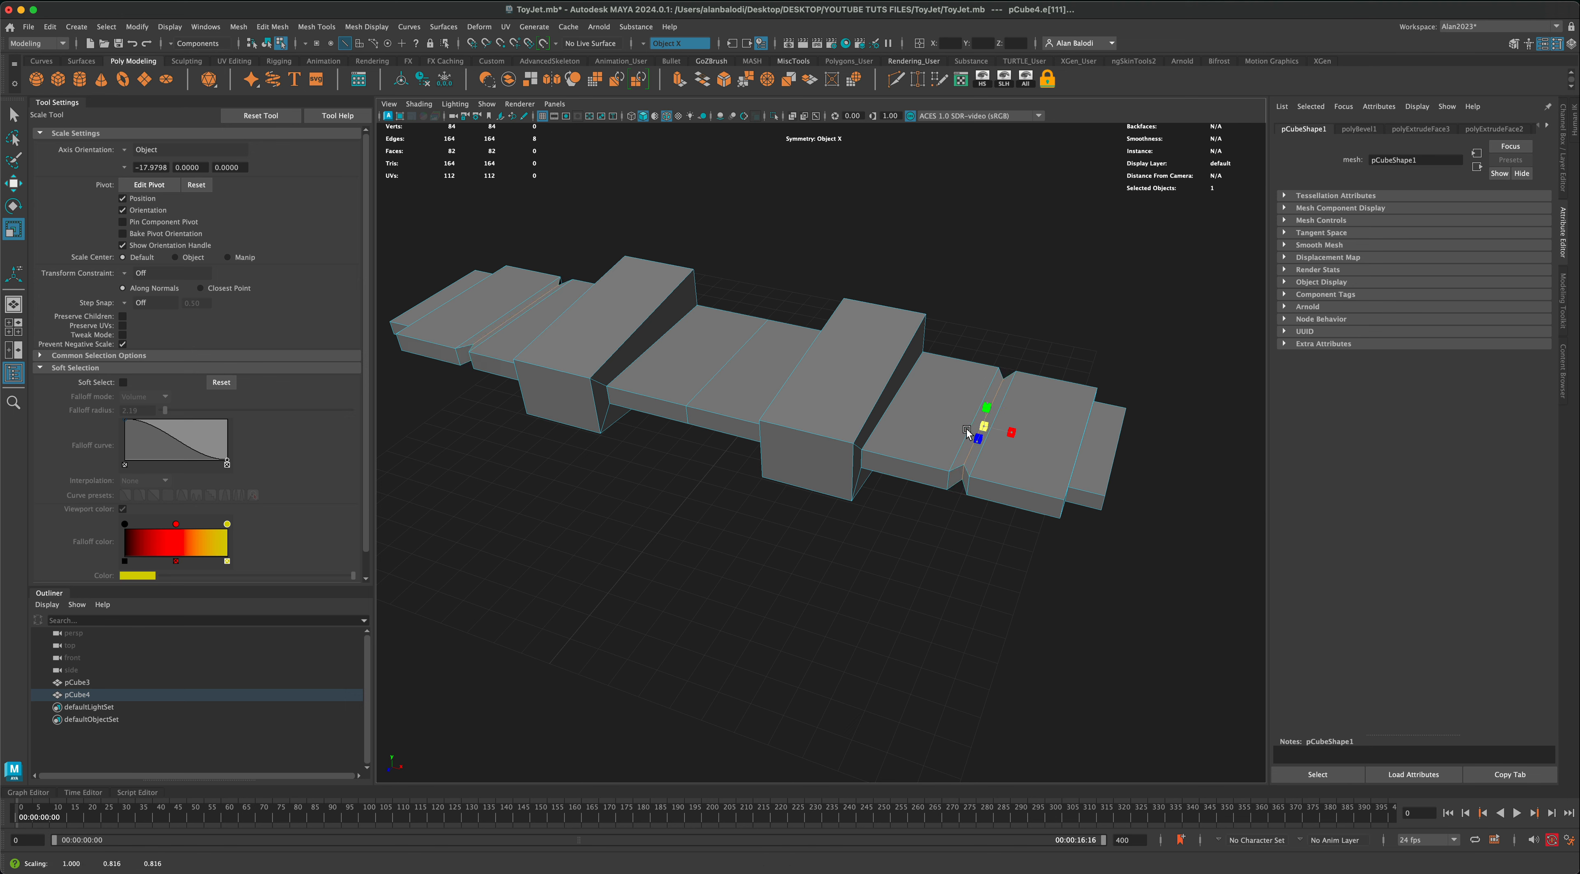
# Step: Select the front faces of both engine blocks and extrude them as an inset with a local scale of about 0.633
pyautogui.keyDown('alt'); pyautogui.moveTo(879, 485); pyautogui.dragTo(885, 487); pyautogui.keyUp('alt')
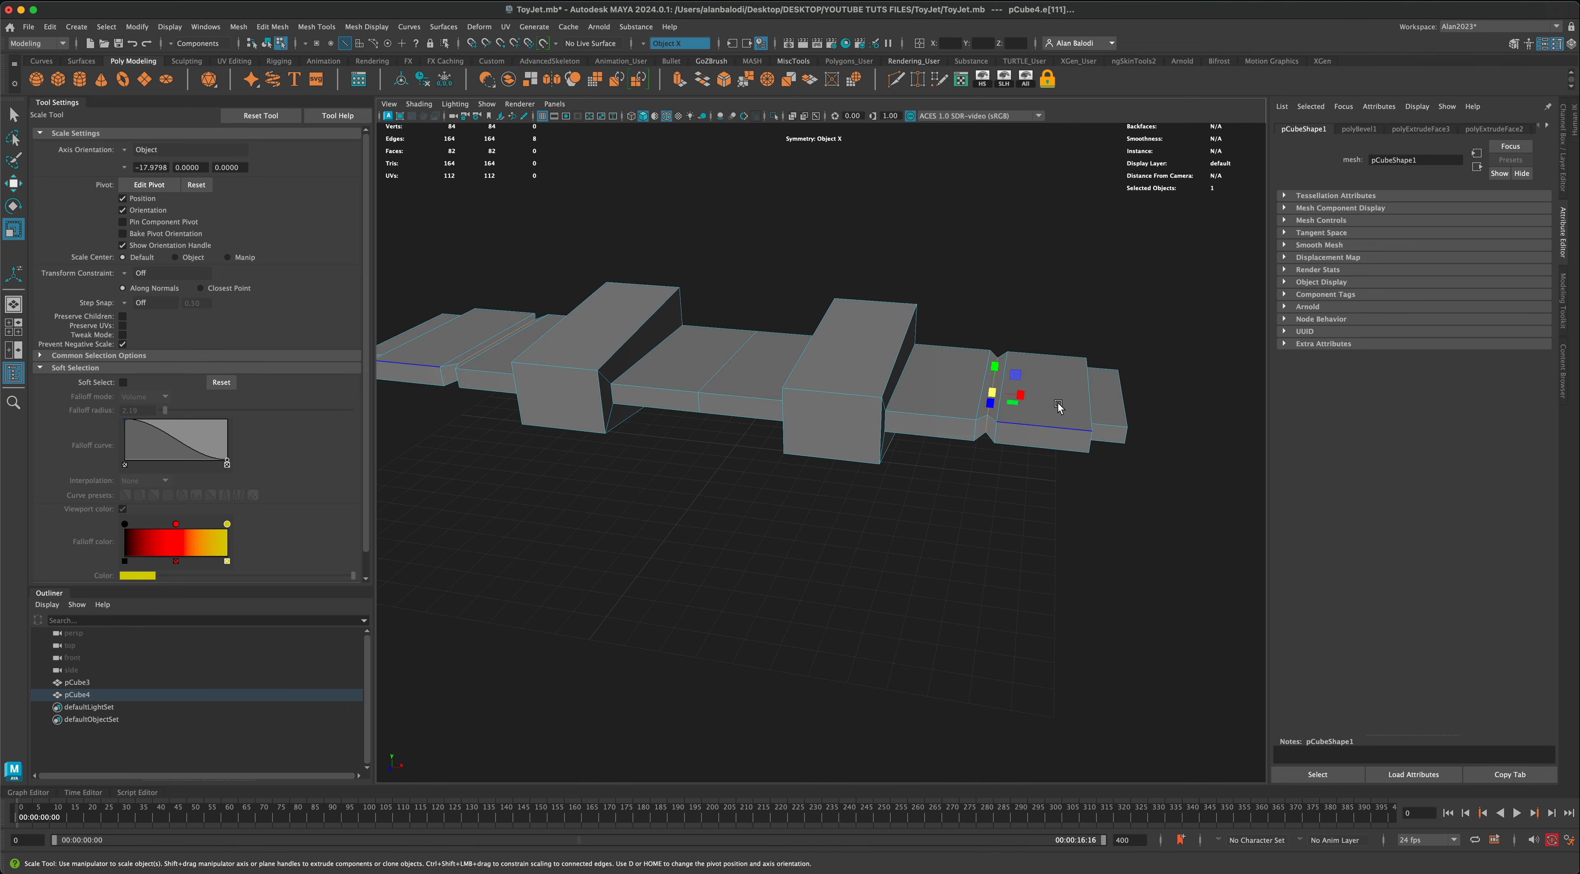
pyautogui.moveTo(1057, 403); pyautogui.dragTo(1084, 377, button='right')
pyautogui.click(1064, 319)
pyautogui.moveTo(1064, 319)
pyautogui.keyDown('alt'); pyautogui.mouseDown()
pyautogui.moveTo(1036, 312)
pyautogui.moveTo(1049, 312)
pyautogui.mouseUp(); pyautogui.keyUp('alt')
pyautogui.click(881, 444)
pyautogui.moveTo(864, 426)
pyautogui.mouseDown(button='right')
pyautogui.moveTo(862, 469)
pyautogui.moveTo(852, 449)
pyautogui.mouseUp(button='right')
pyautogui.click(856, 446)
pyautogui.keyDown('alt'); pyautogui.moveTo(774, 500); pyautogui.dragTo(836, 506); pyautogui.keyUp('alt')
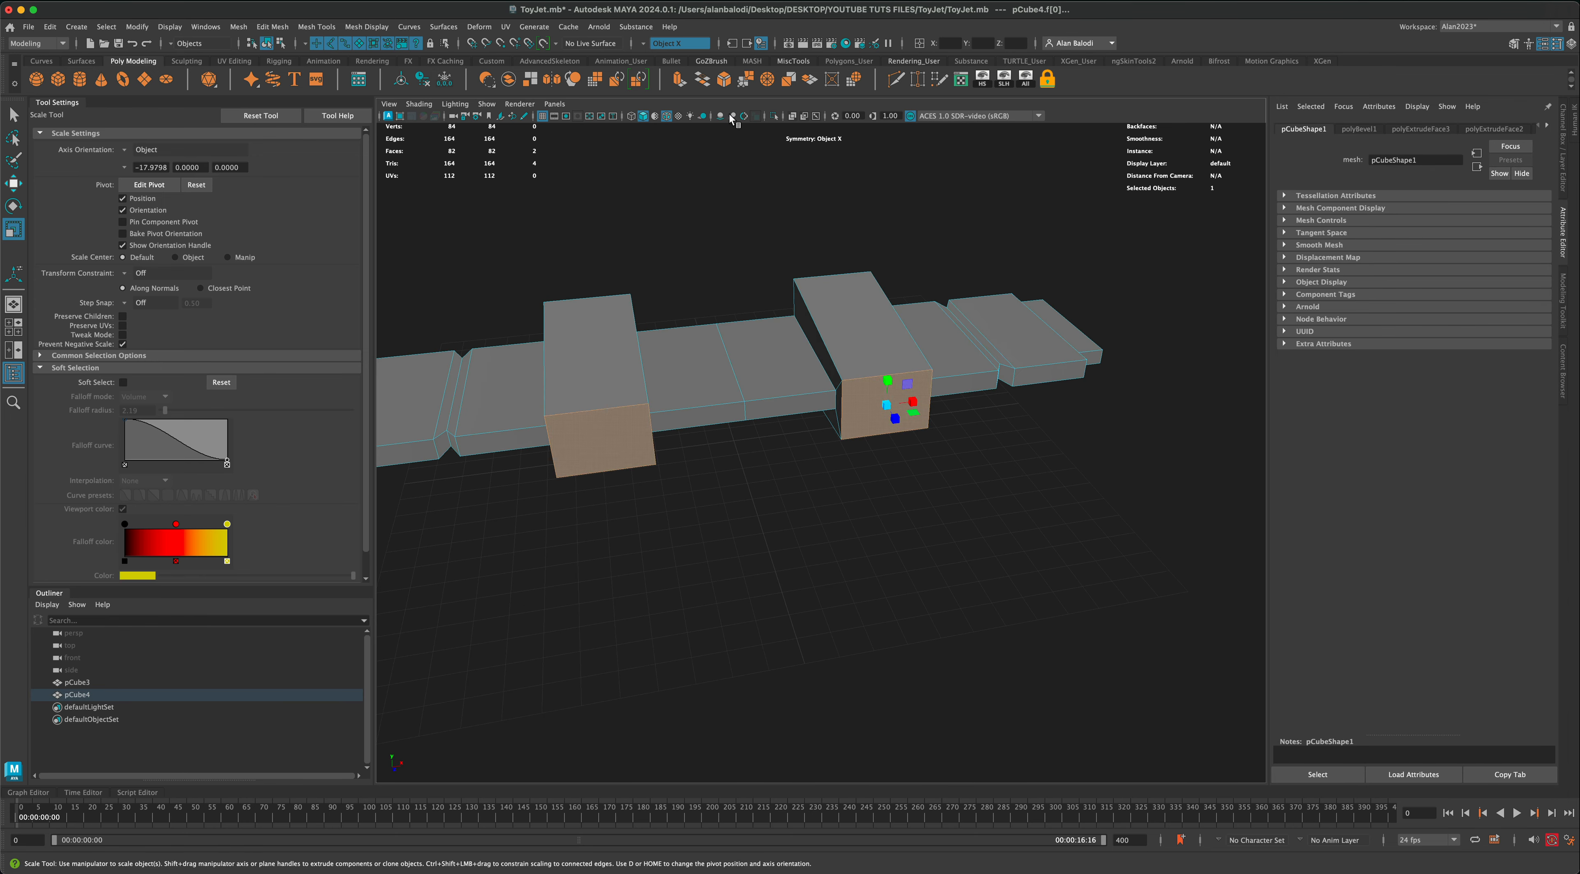
pyautogui.click(678, 80)
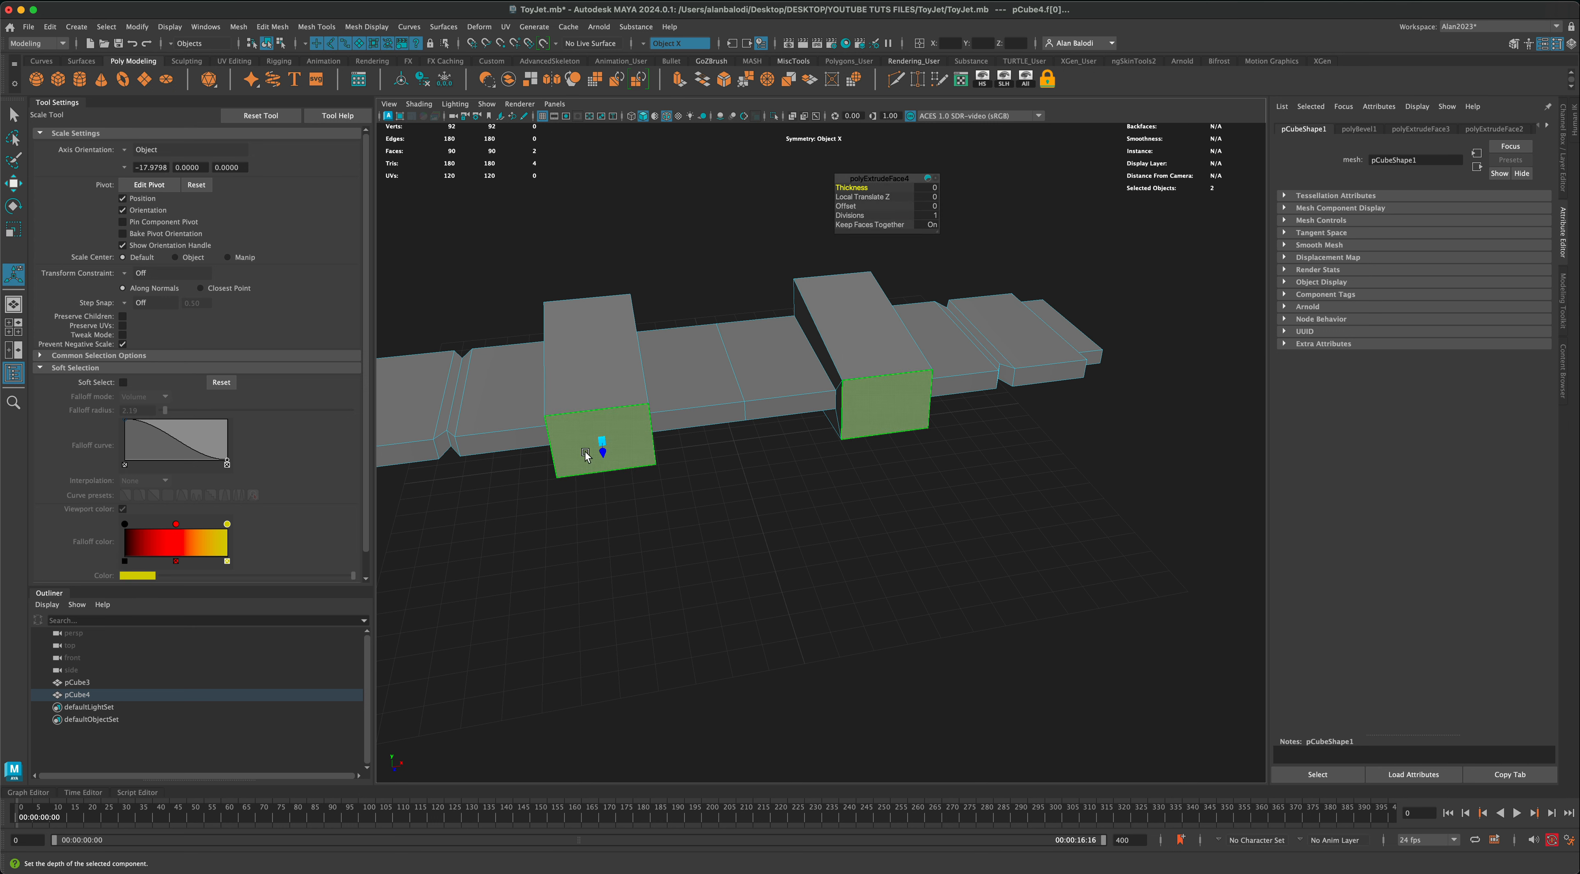
pyautogui.moveTo(603, 440); pyautogui.dragTo(599, 443)
pyautogui.press('F11')
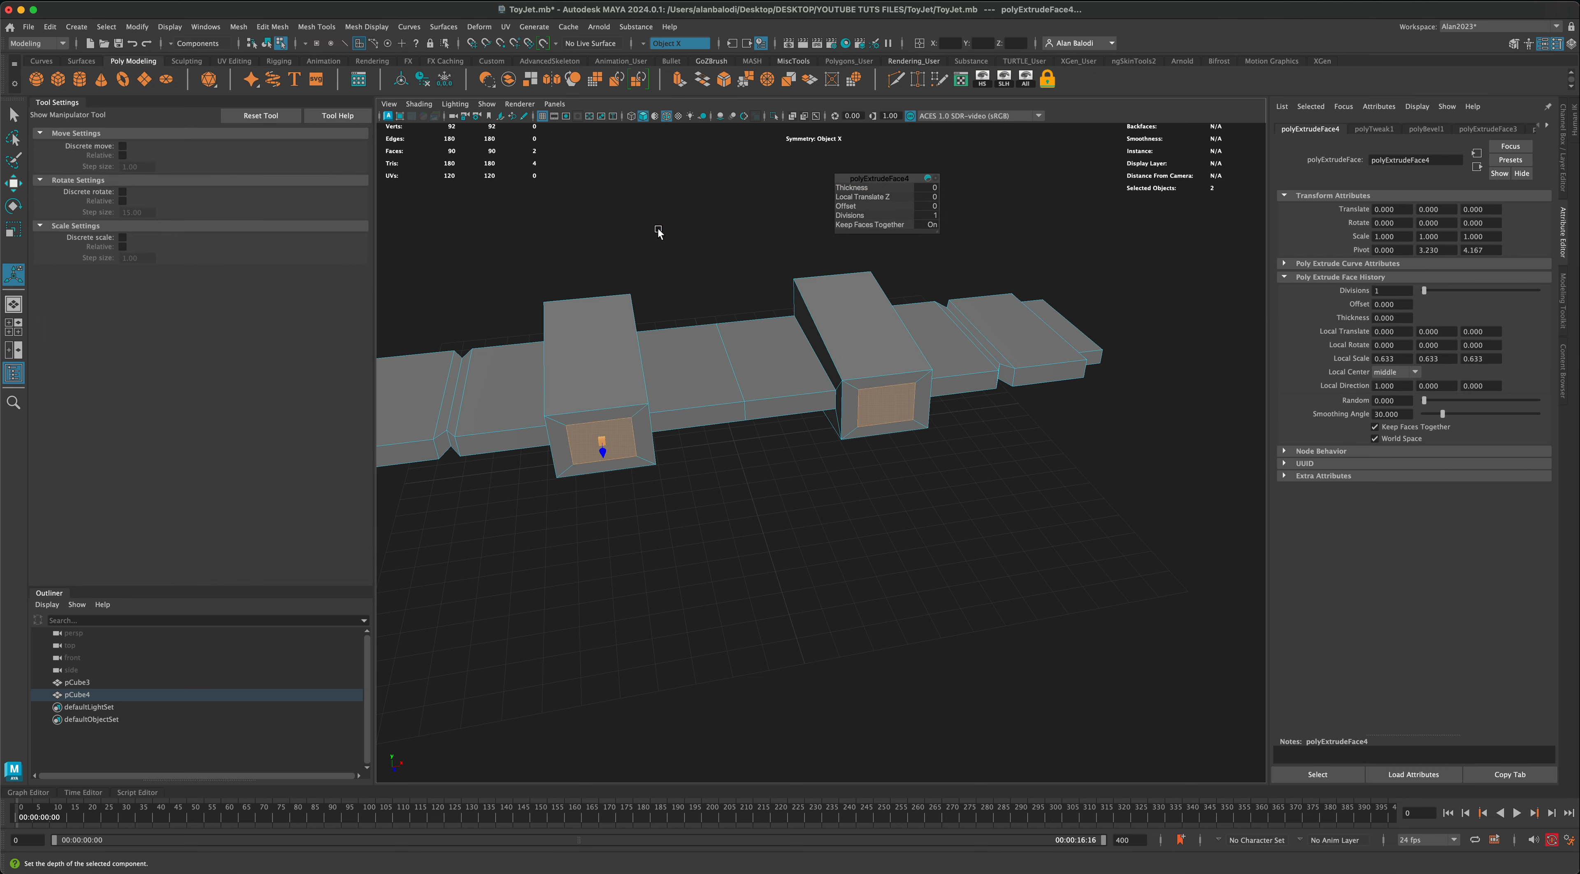
# Step: Extrude the inset front faces again, pushing them about 0.929 into the blocks with a local scale of about 0.833
pyautogui.click(677, 80)
pyautogui.keyDown('alt'); pyautogui.moveTo(770, 499); pyautogui.dragTo(790, 499); pyautogui.keyUp('alt')
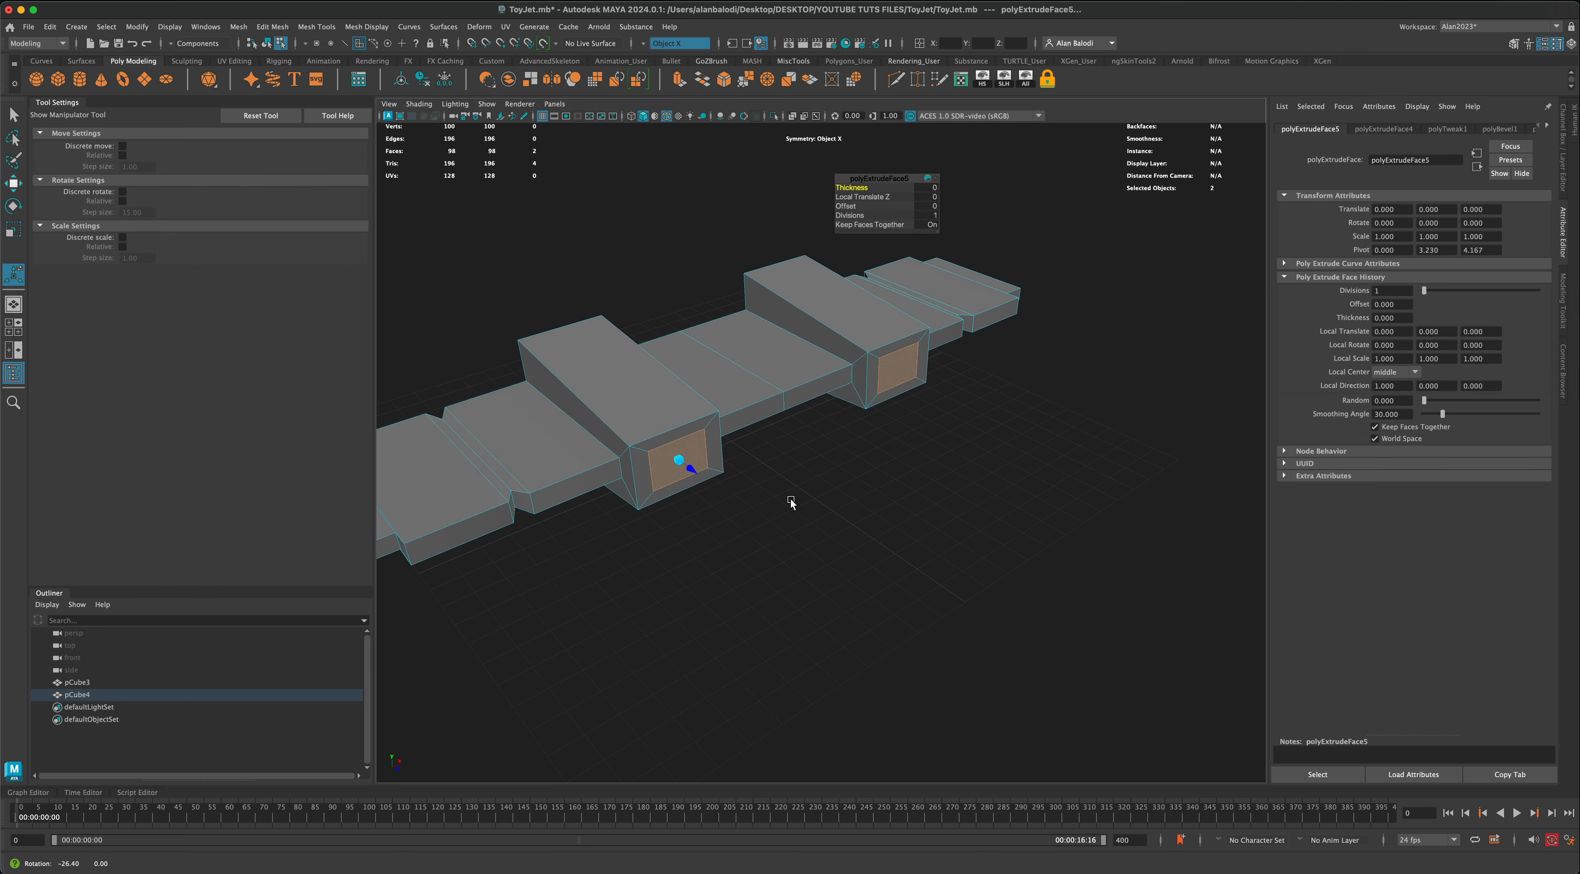
pyautogui.moveTo(698, 467); pyautogui.dragTo(664, 384)
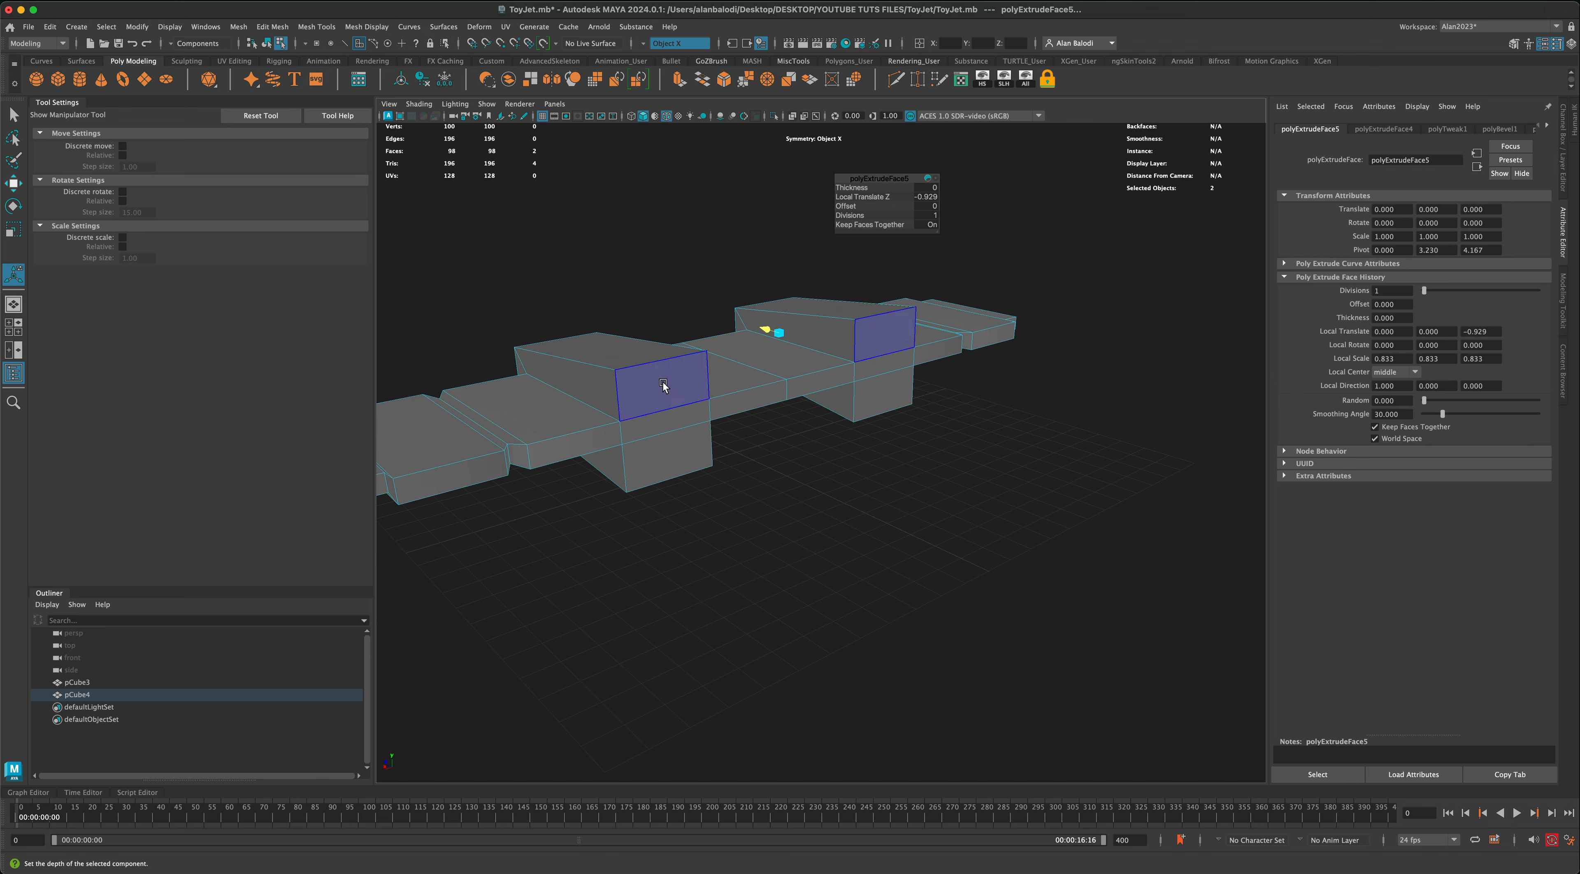
# Step: Select the rear faces of both engine blocks and extrude them as an inset with a local scale of about 0.633
pyautogui.moveTo(664, 384); pyautogui.dragTo(661, 419, button='right')
pyautogui.click(660, 391)
pyautogui.keyDown('shift'); pyautogui.click(661, 423); pyautogui.keyUp('shift')
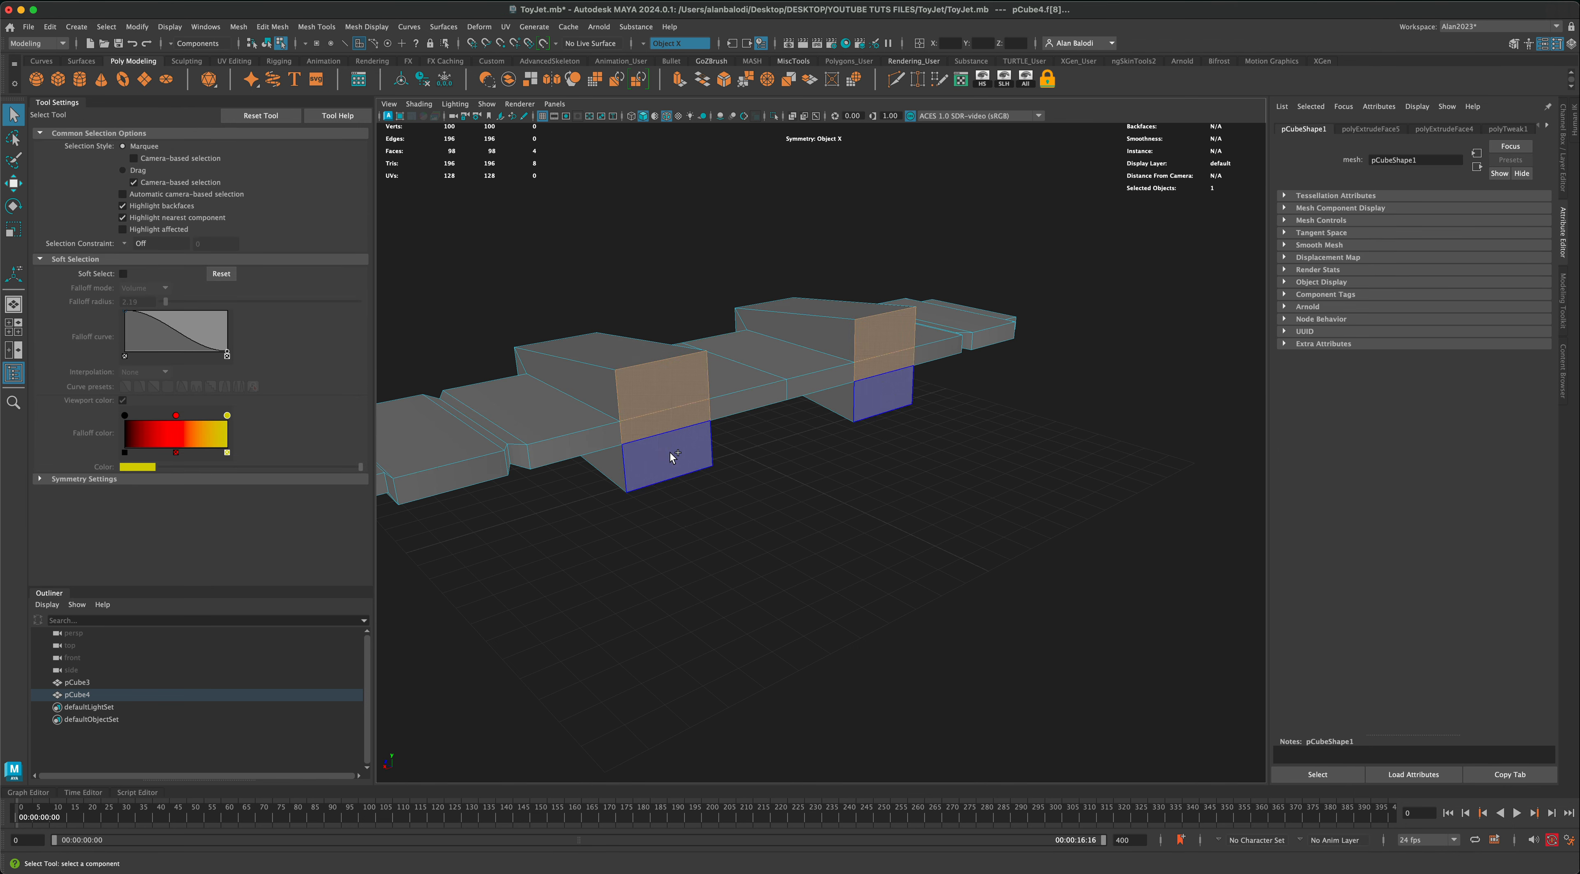
pyautogui.keyDown('shift'); pyautogui.click(673, 455); pyautogui.keyUp('shift')
pyautogui.hotkey('ctrl', 'e')
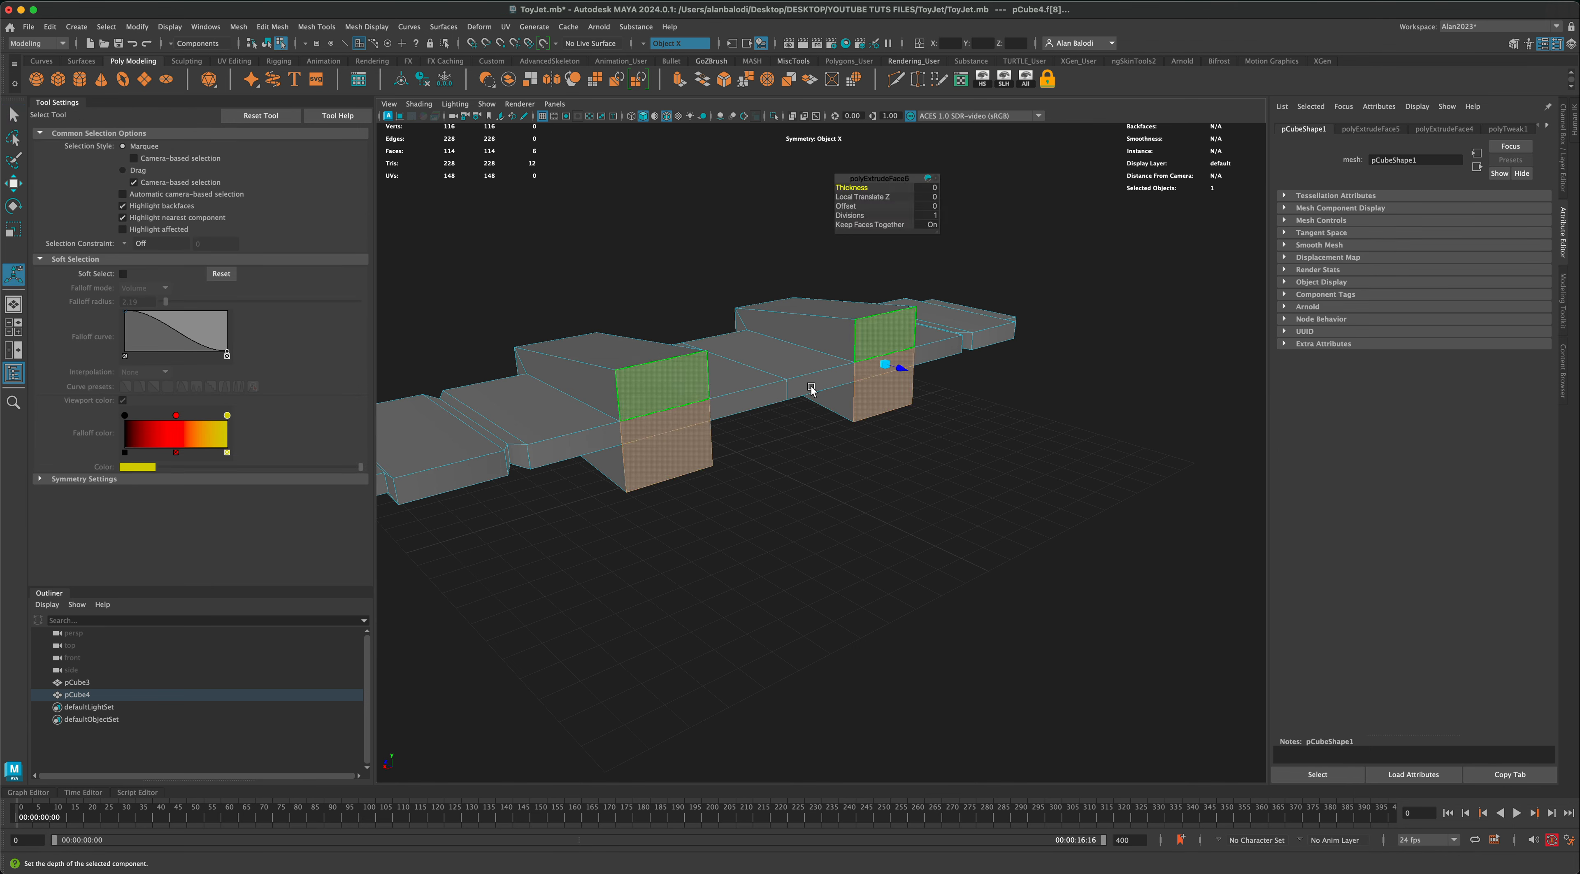
pyautogui.moveTo(881, 357); pyautogui.dragTo(884, 369)
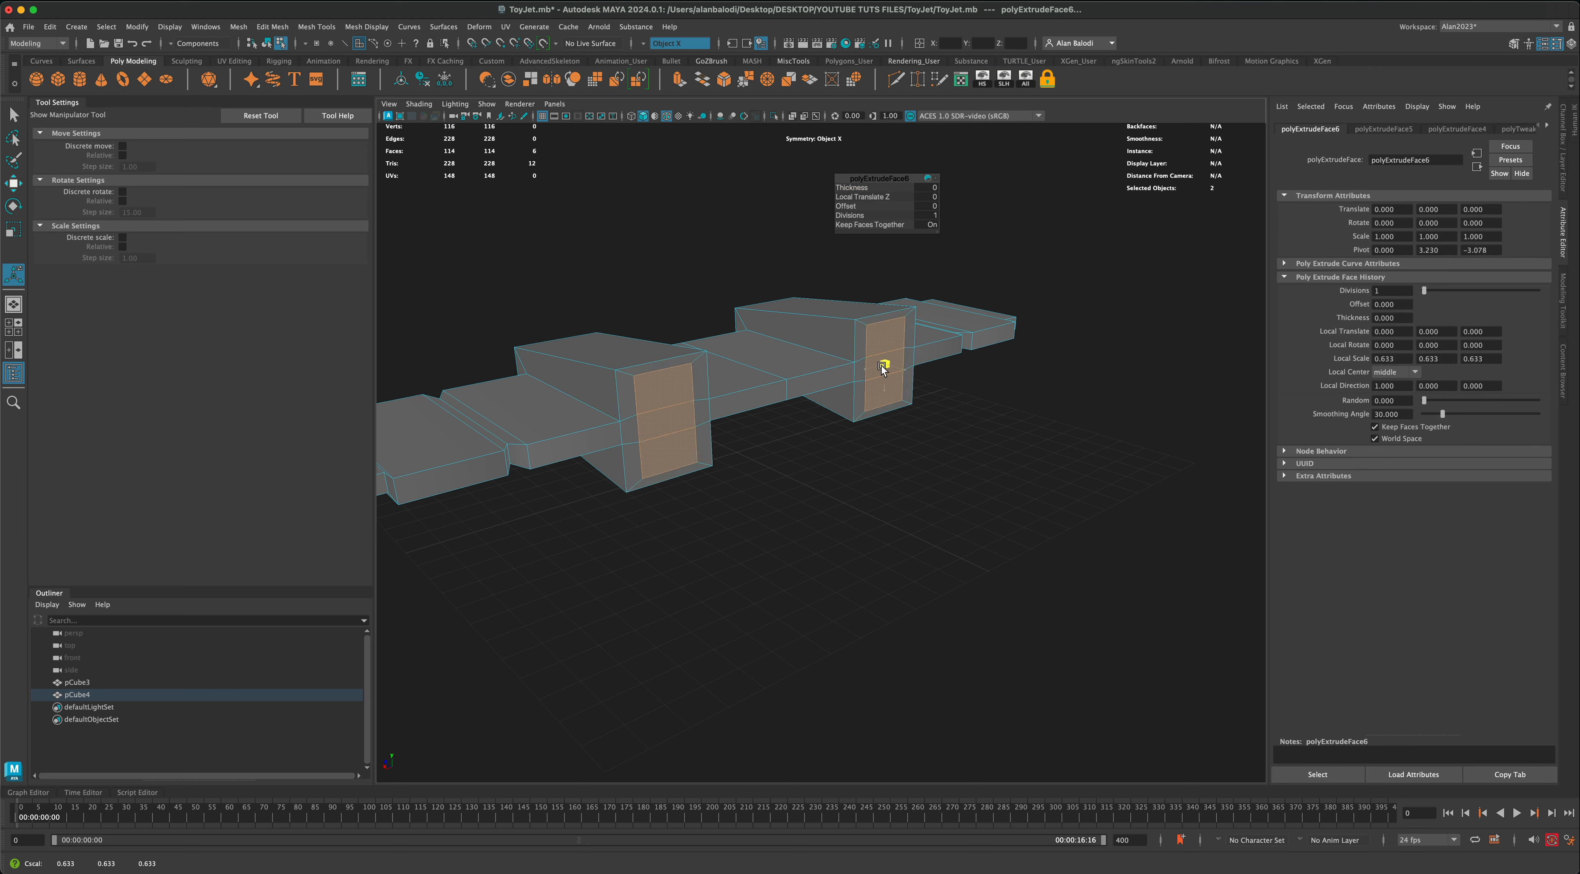
pyautogui.keyDown('alt'); pyautogui.moveTo(696, 253); pyautogui.dragTo(705, 253); pyautogui.keyUp('alt')
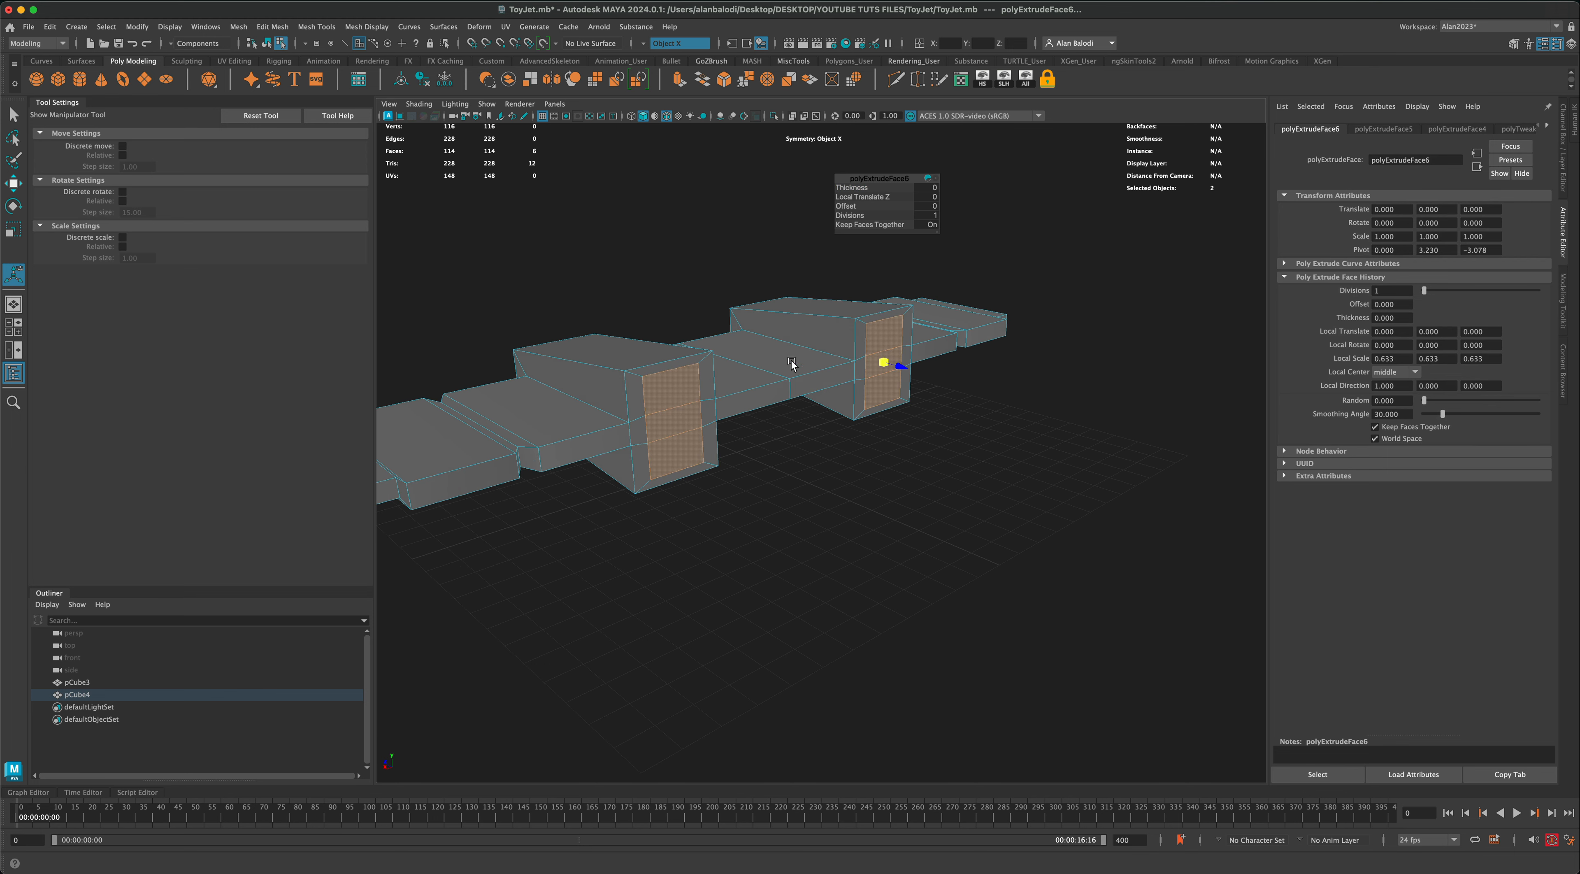
# Step: Extrude the inset rear faces about 1.104 into the blocks with a local scale of about 0.933 and return to object mode
pyautogui.hotkey('ctrl', 'e')
pyautogui.moveTo(899, 367); pyautogui.dragTo(886, 360)
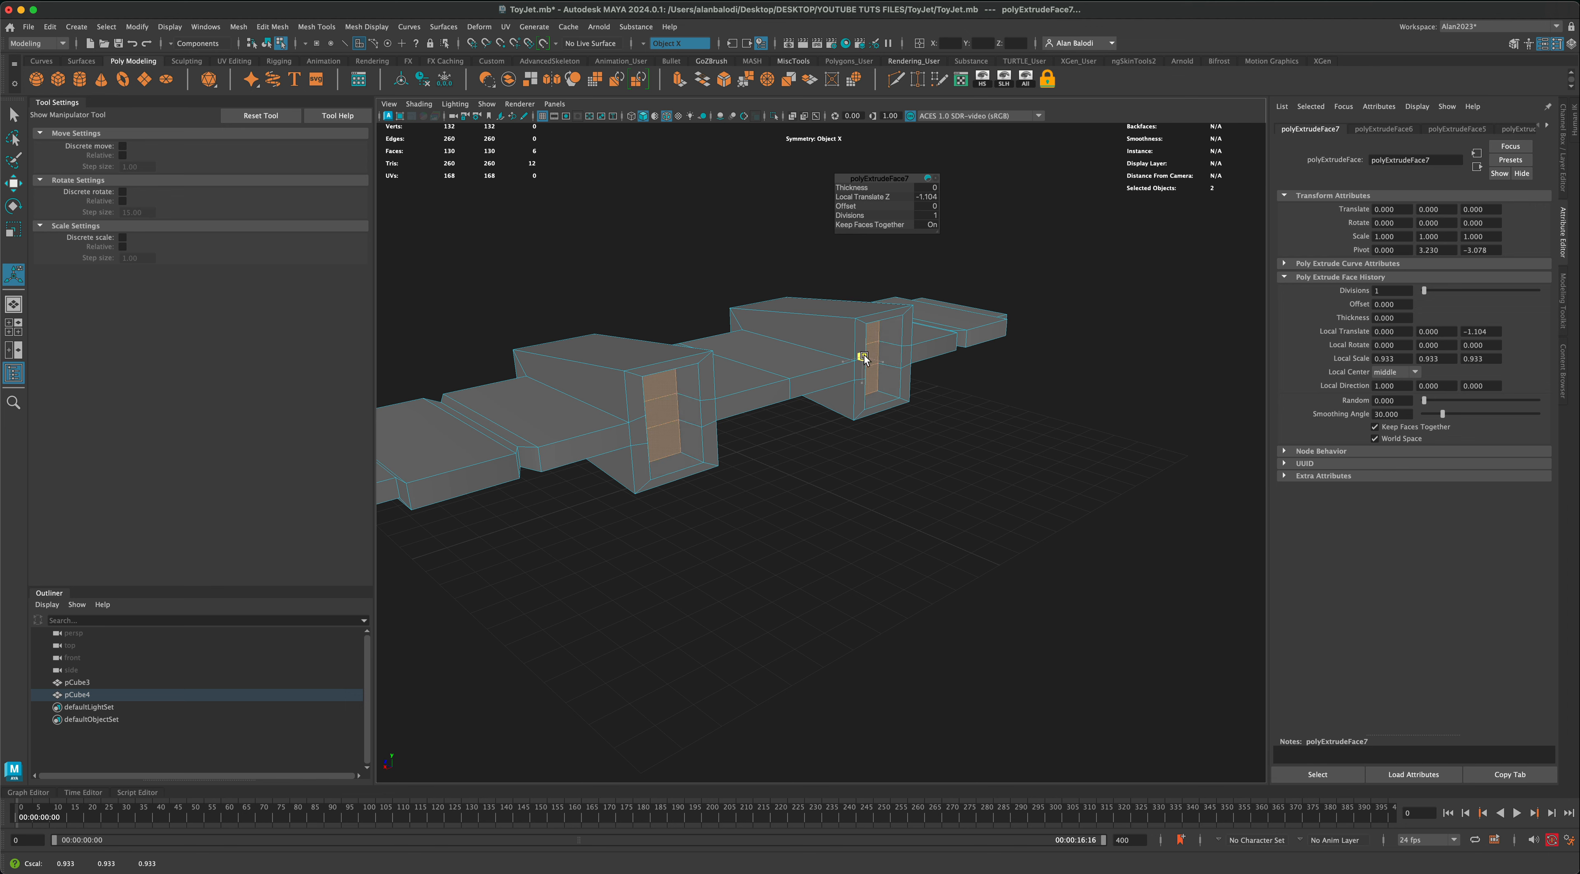
pyautogui.keyDown('alt'); pyautogui.moveTo(860, 365); pyautogui.dragTo(846, 463); pyautogui.keyUp('alt')
pyautogui.rightClick(780, 379)
pyautogui.click(841, 358)
pyautogui.click(786, 562)
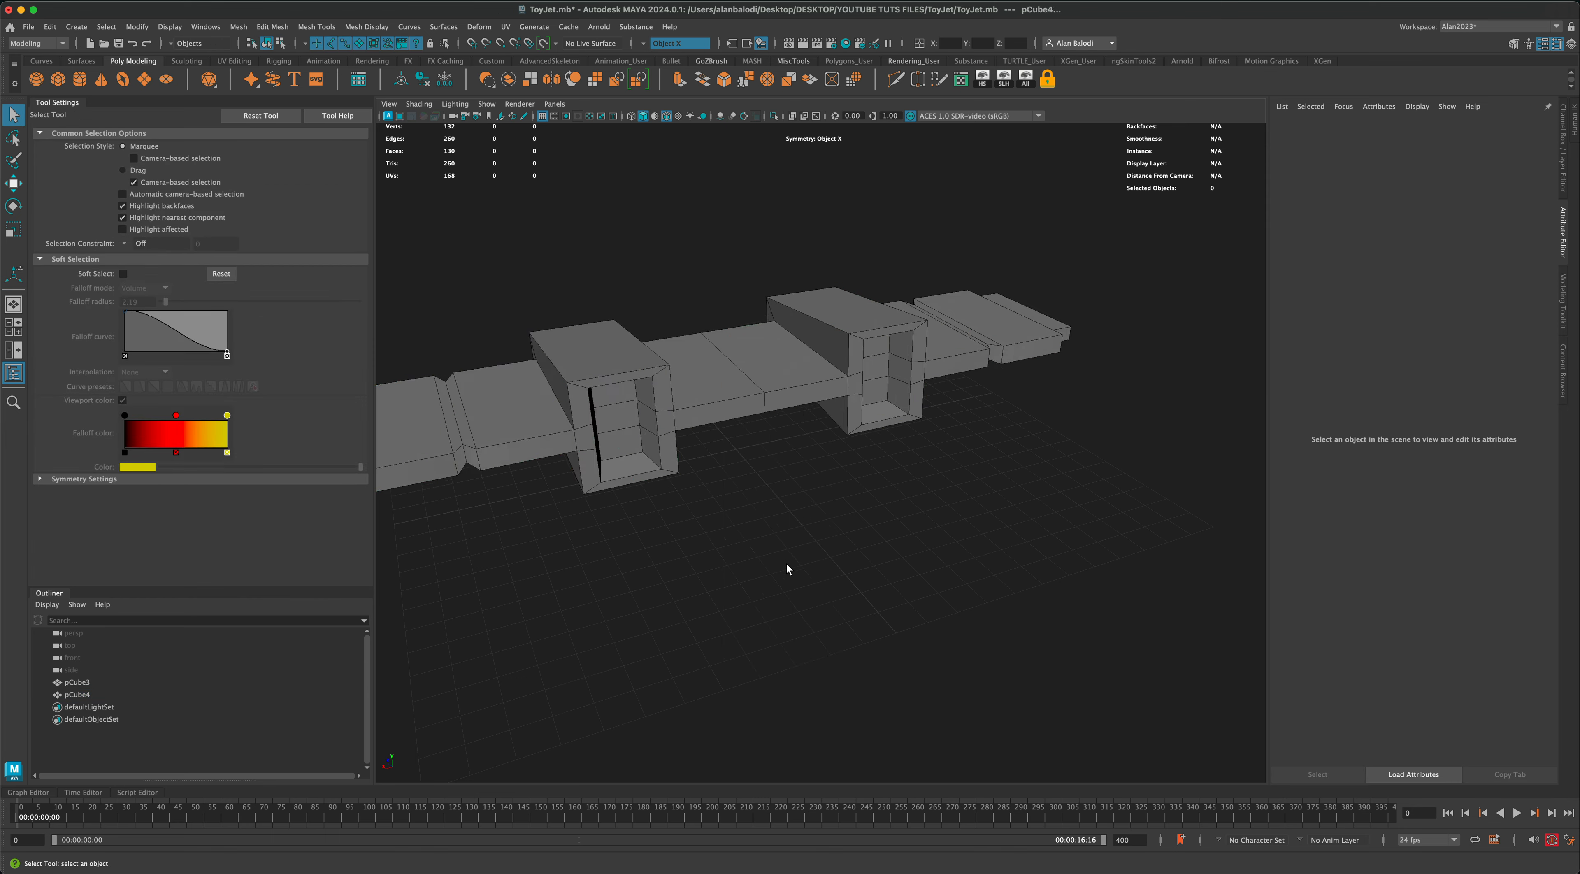
# Step: Select the end faces of both wing tips and enable soft selection with a volume falloff radius of about 9.09
pyautogui.keyDown('alt'); pyautogui.moveTo(786, 562); pyautogui.dragTo(865, 537); pyautogui.keyUp('alt')
pyautogui.click(877, 412)
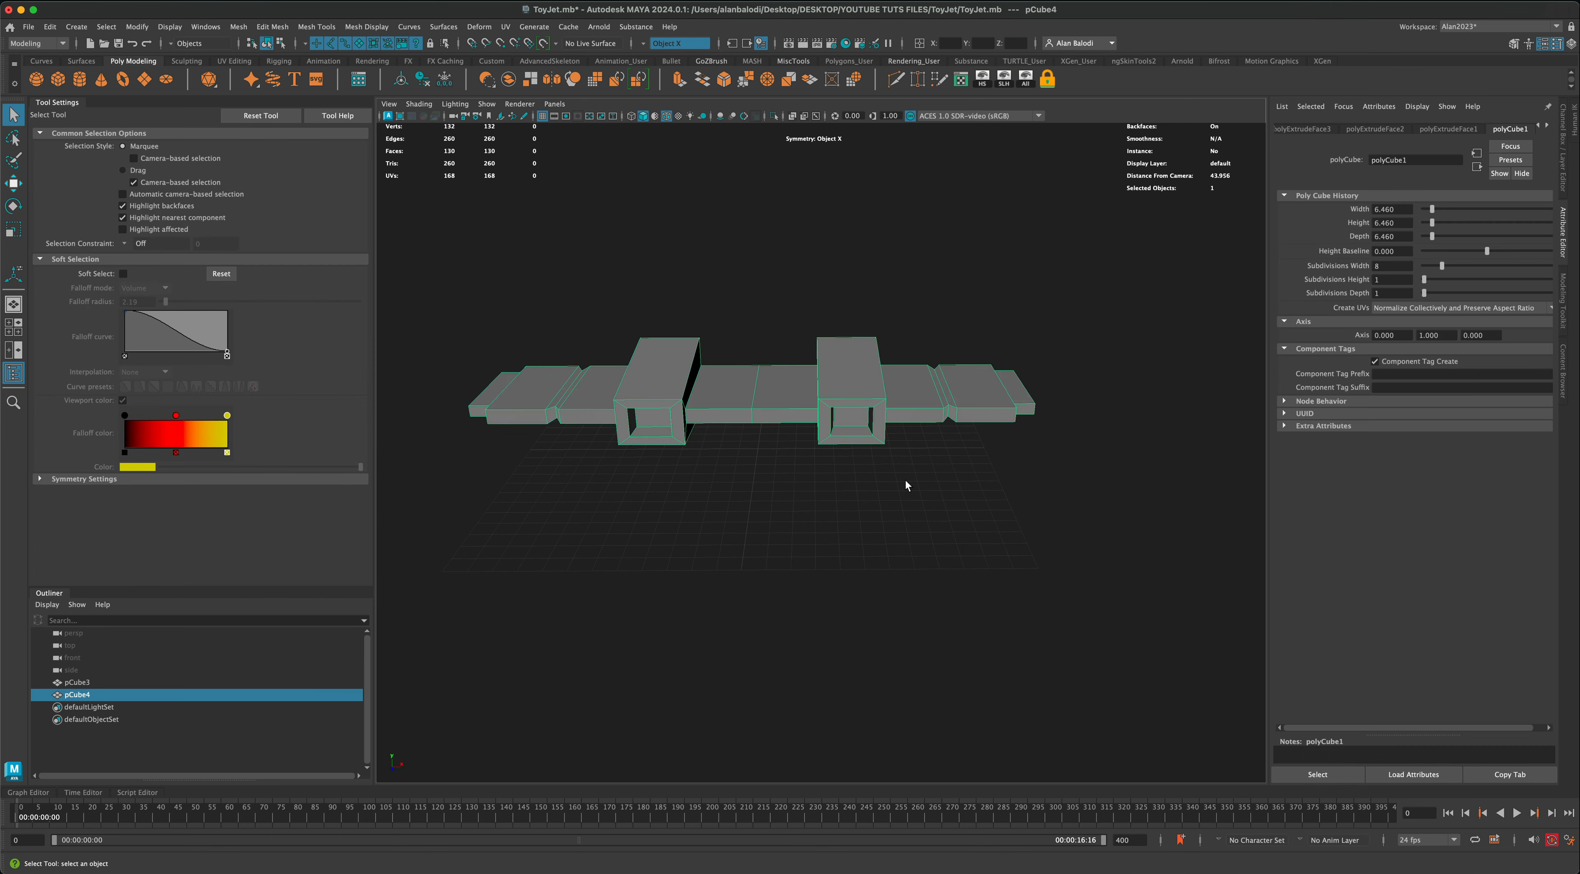
pyautogui.keyDown('alt'); pyautogui.moveTo(908, 482); pyautogui.dragTo(924, 532); pyautogui.keyUp('alt')
pyautogui.moveTo(930, 542); pyautogui.dragTo(932, 543, button='right')
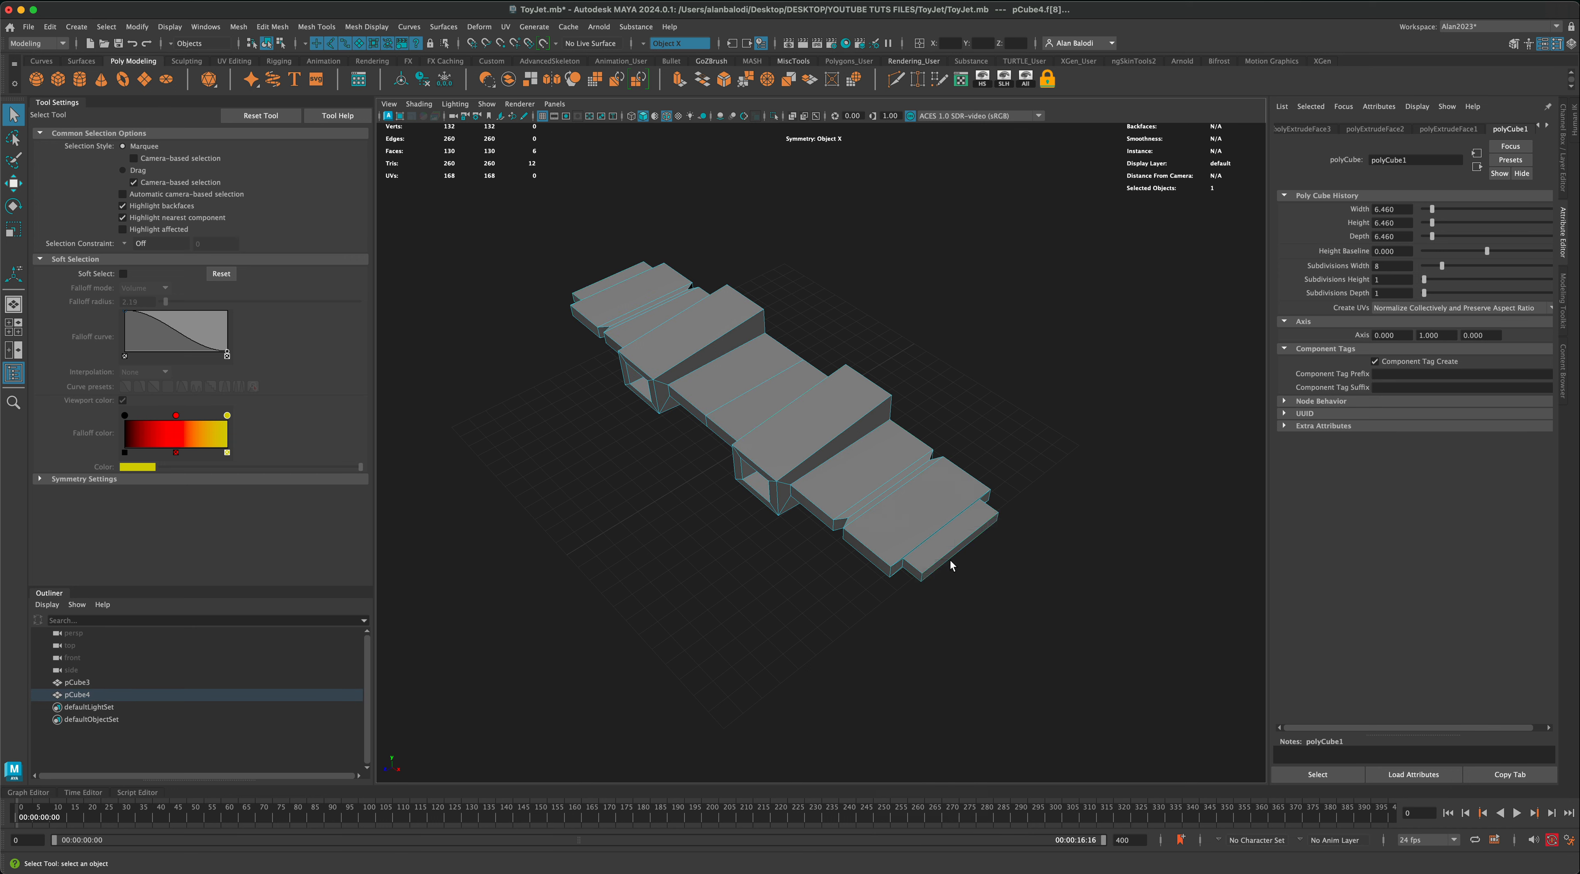
pyautogui.click(951, 559)
pyautogui.keyDown('alt'); pyautogui.moveTo(965, 578); pyautogui.dragTo(976, 596); pyautogui.keyUp('alt')
pyautogui.press('b')
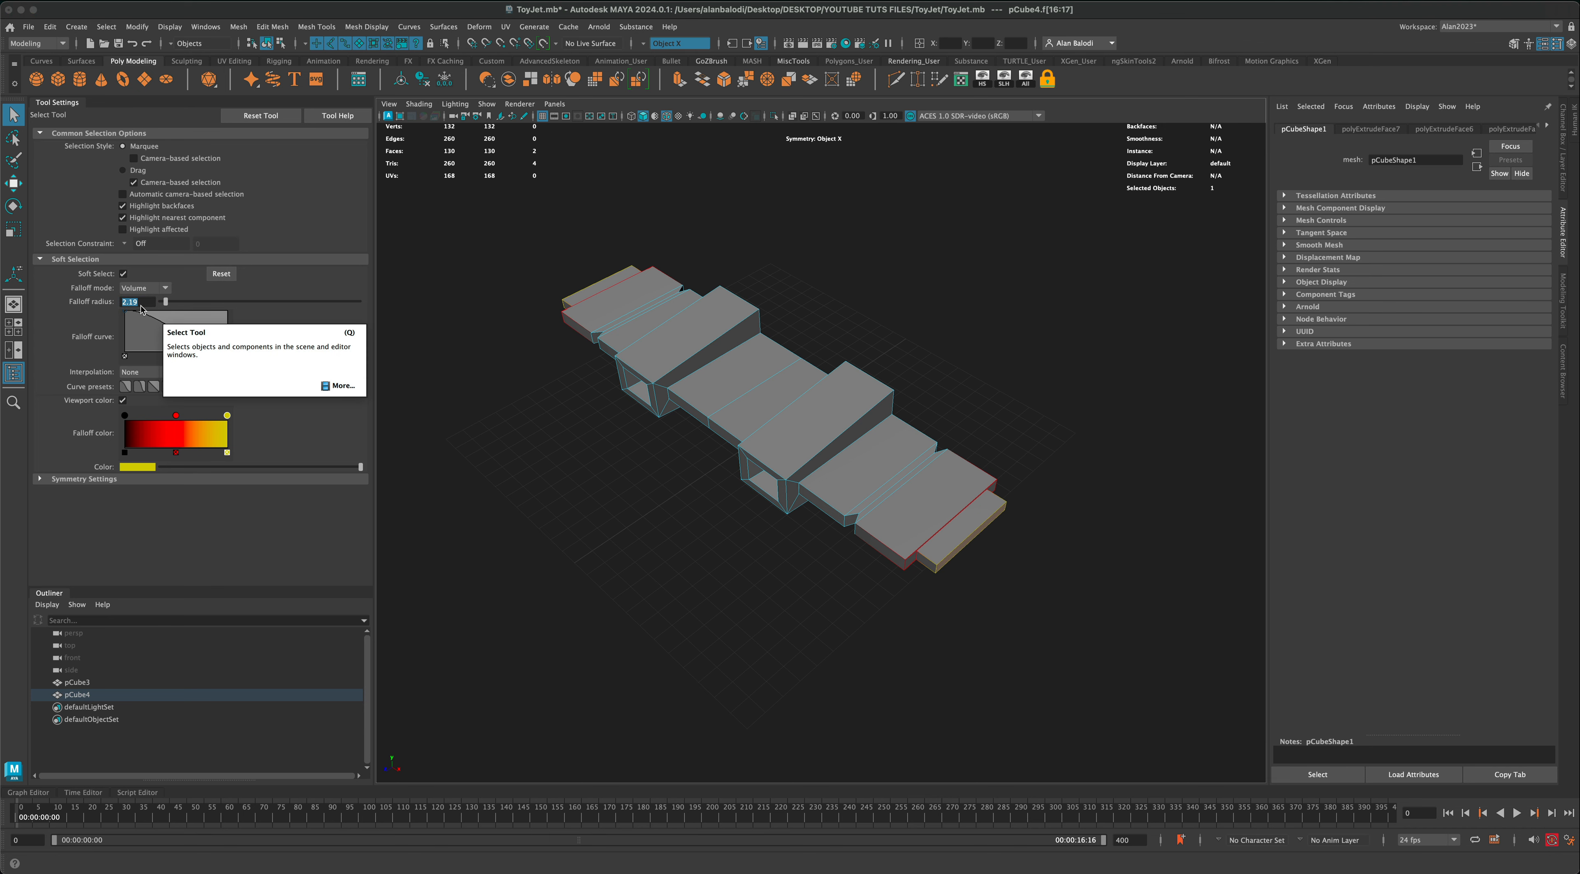
pyautogui.press('6')
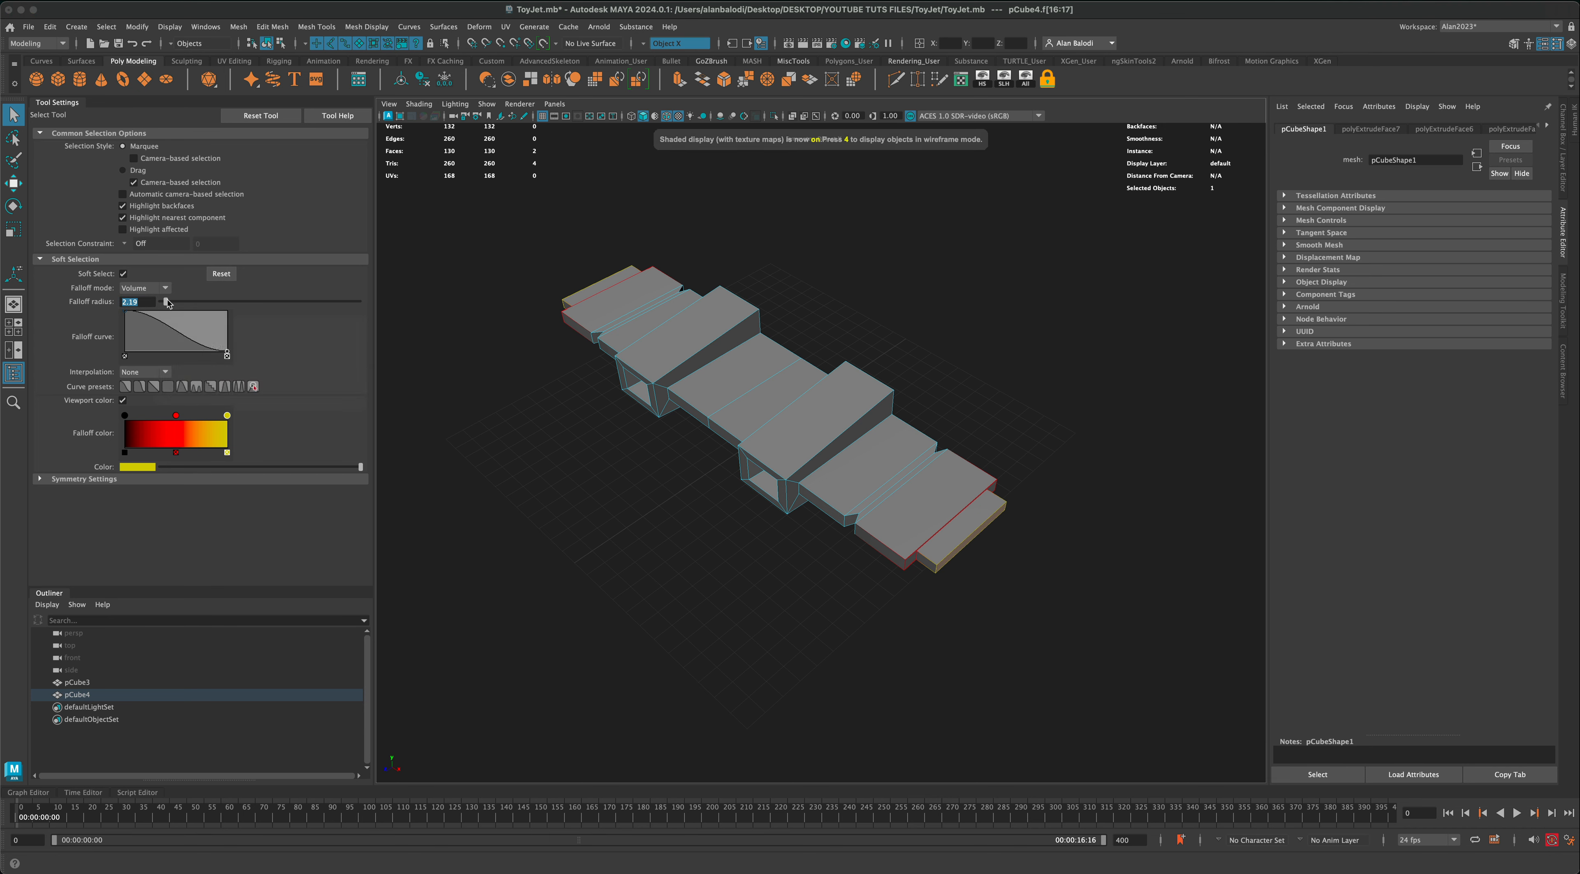
pyautogui.moveTo(191, 304); pyautogui.dragTo(114, 299)
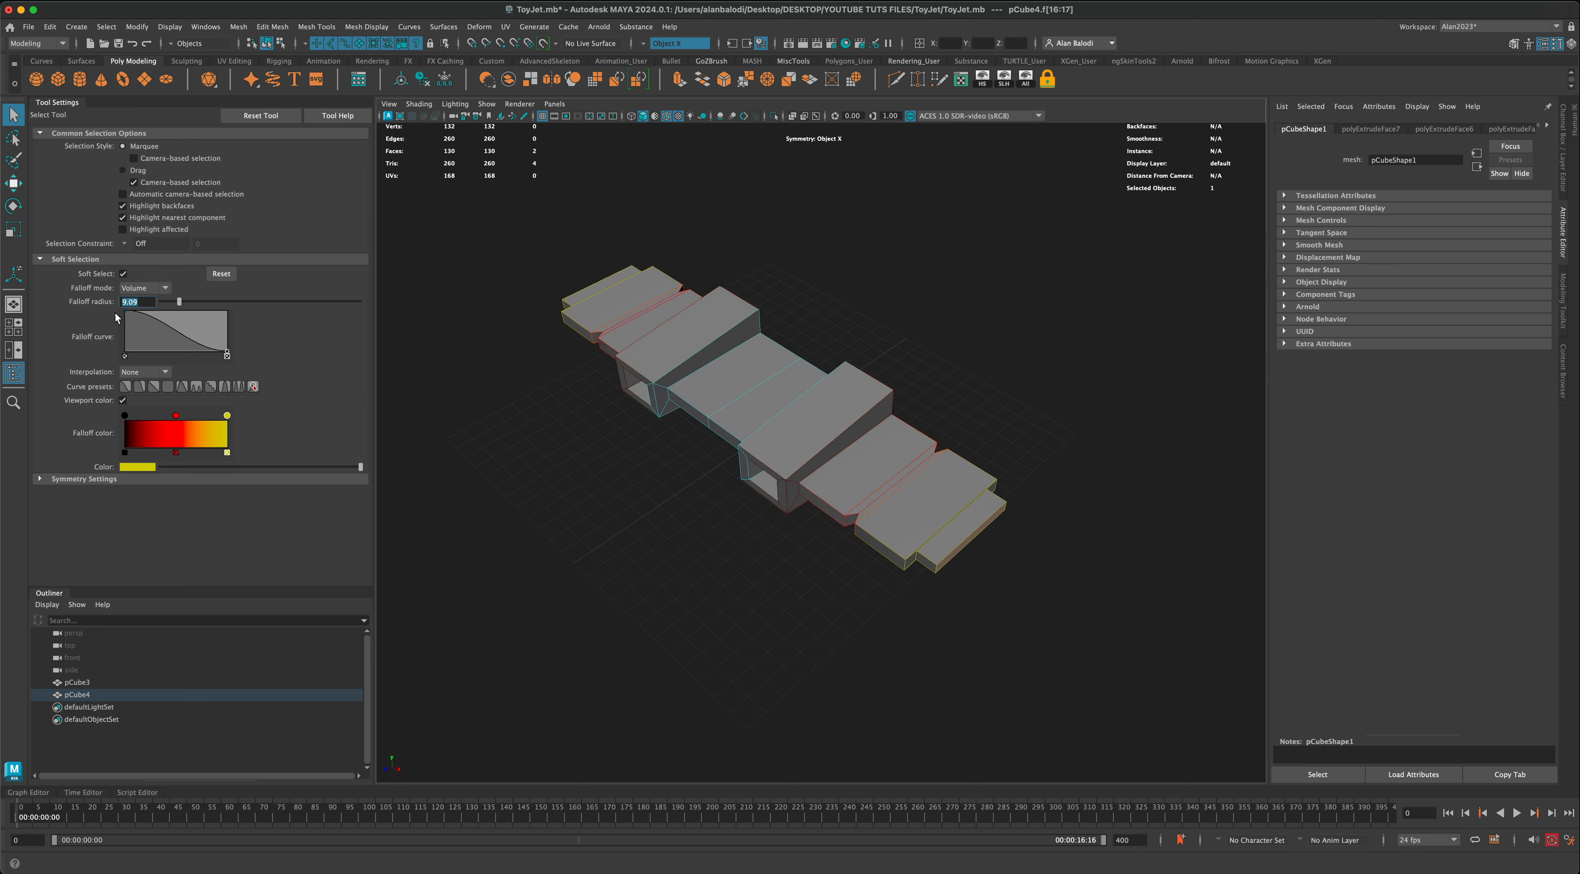
# Step: Taper the wing tips with the soft selection and move them upward so the outer wings curve up
pyautogui.click(10, 203)
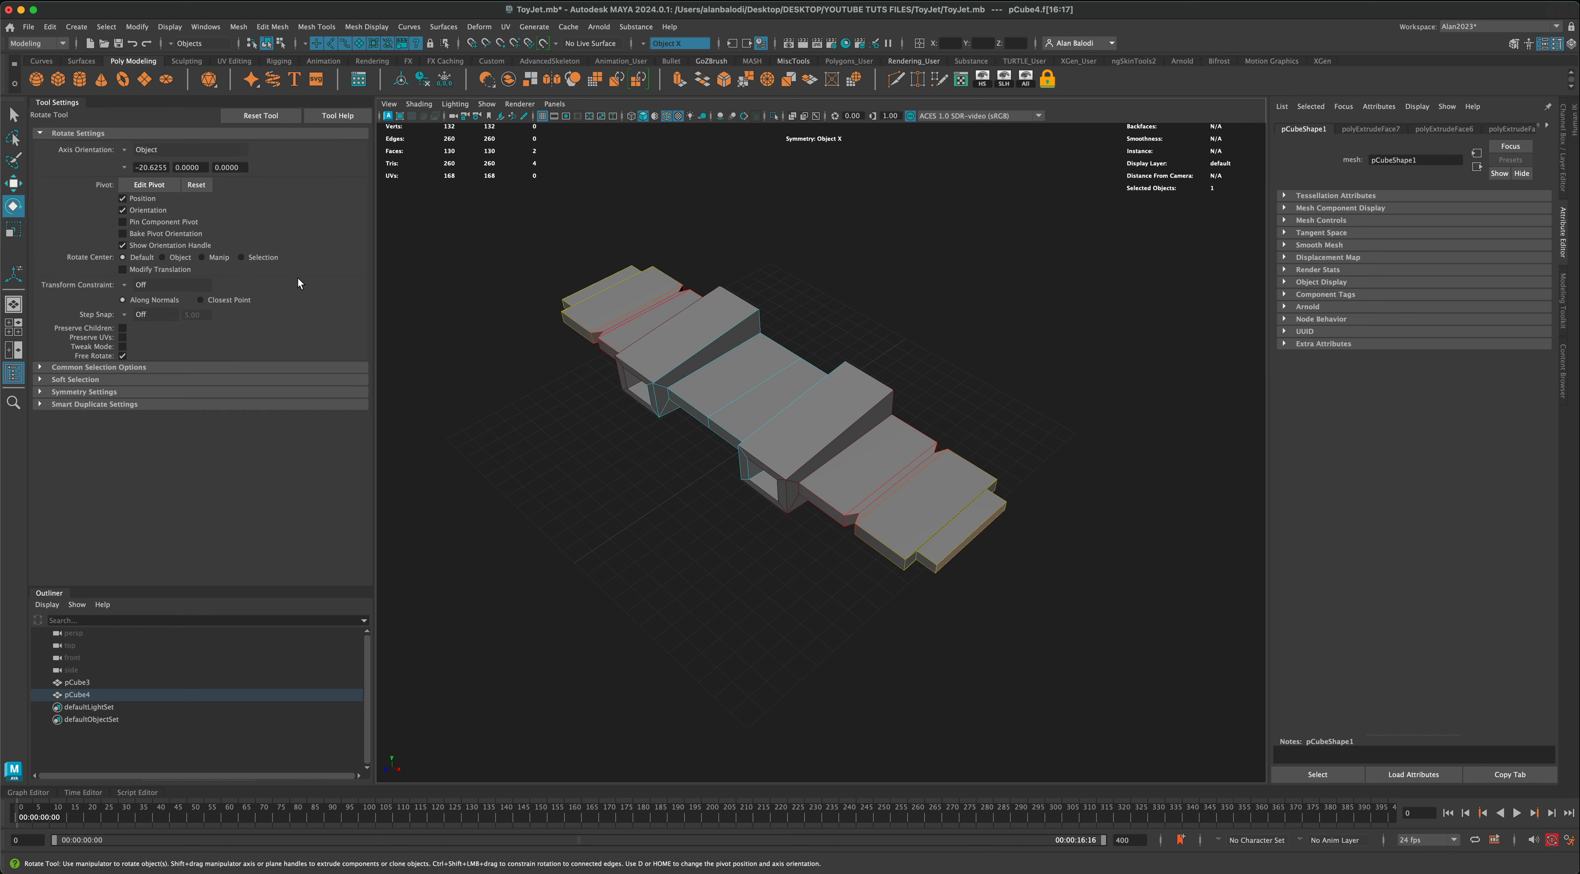
pyautogui.moveTo(985, 559); pyautogui.dragTo(940, 539)
pyautogui.click(14, 230)
pyautogui.click(13, 186)
pyautogui.keyDown('alt'); pyautogui.moveTo(589, 440); pyautogui.dragTo(616, 461); pyautogui.keyUp('alt')
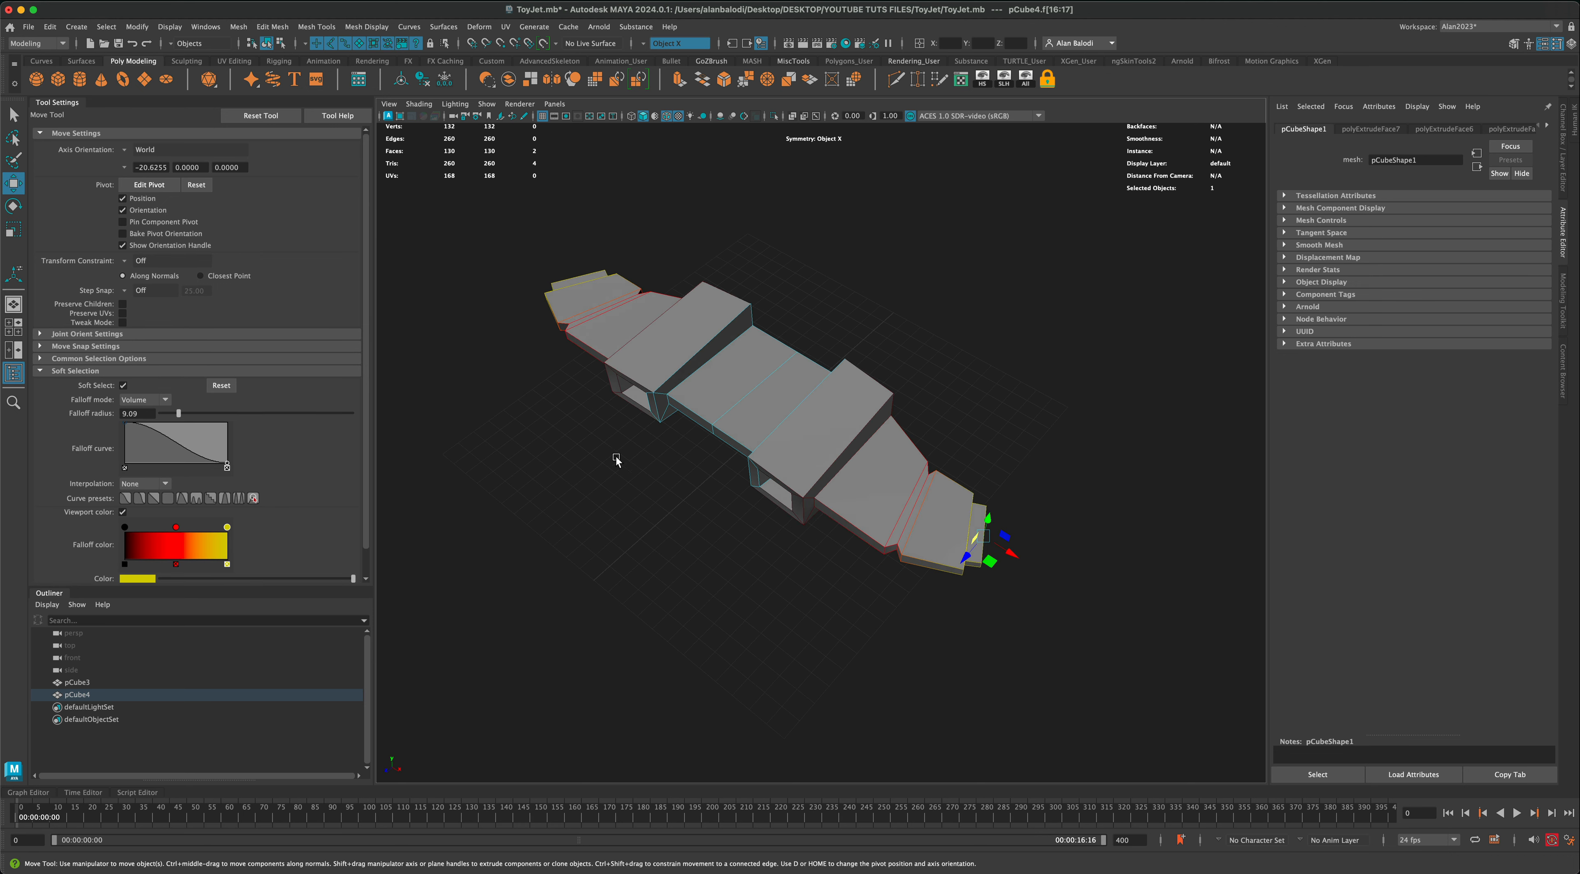
pyautogui.moveTo(982, 536); pyautogui.dragTo(1026, 550)
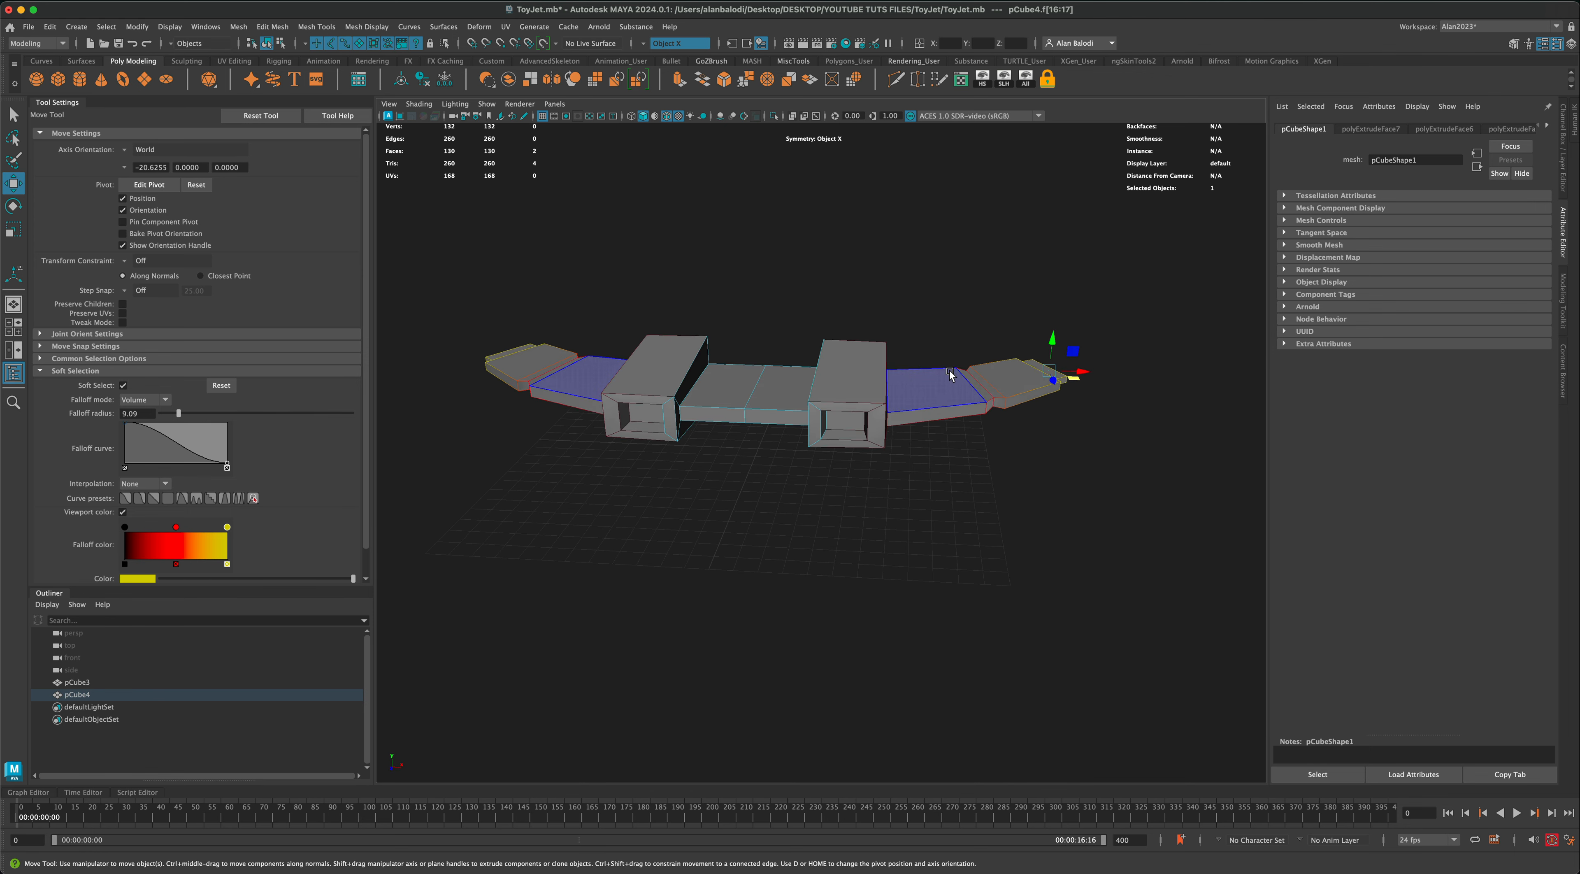
pyautogui.moveTo(939, 386); pyautogui.dragTo(999, 370, button='right')
pyautogui.click(932, 511)
pyautogui.keyDown('alt'); pyautogui.moveTo(932, 510); pyautogui.dragTo(794, 559); pyautogui.keyUp('alt')
# Step: Bevel the edges of the whole wing body with one segment and a reduced fraction
pyautogui.click(866, 367)
pyautogui.keyDown('alt'); pyautogui.moveTo(753, 246); pyautogui.dragTo(729, 296); pyautogui.keyUp('alt')
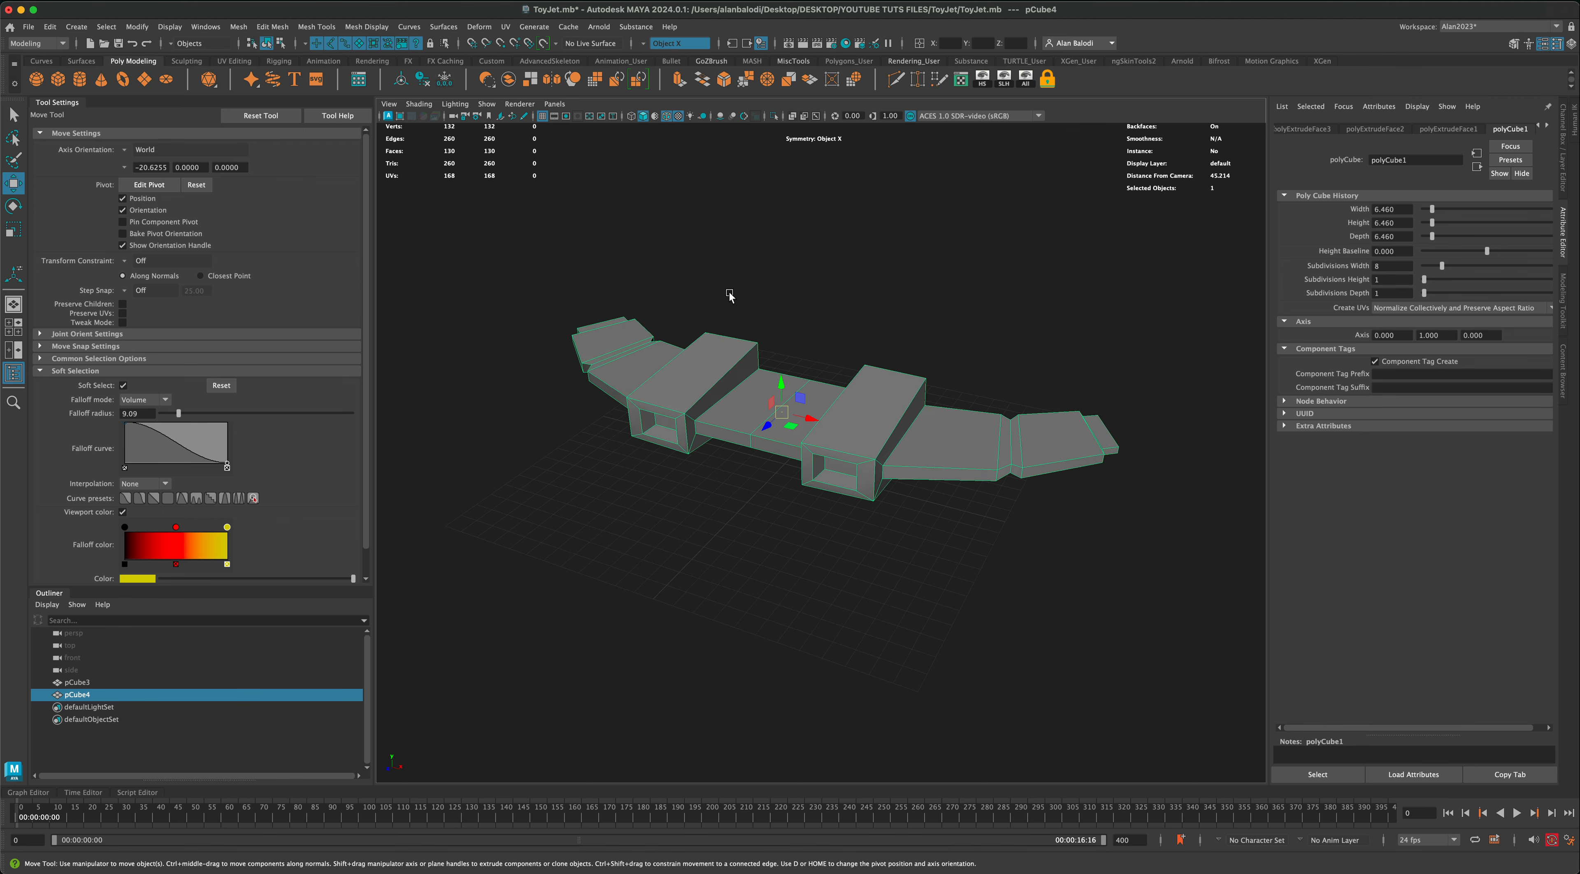
pyautogui.keyDown('alt'); pyautogui.moveTo(979, 450); pyautogui.dragTo(884, 361); pyautogui.keyUp('alt')
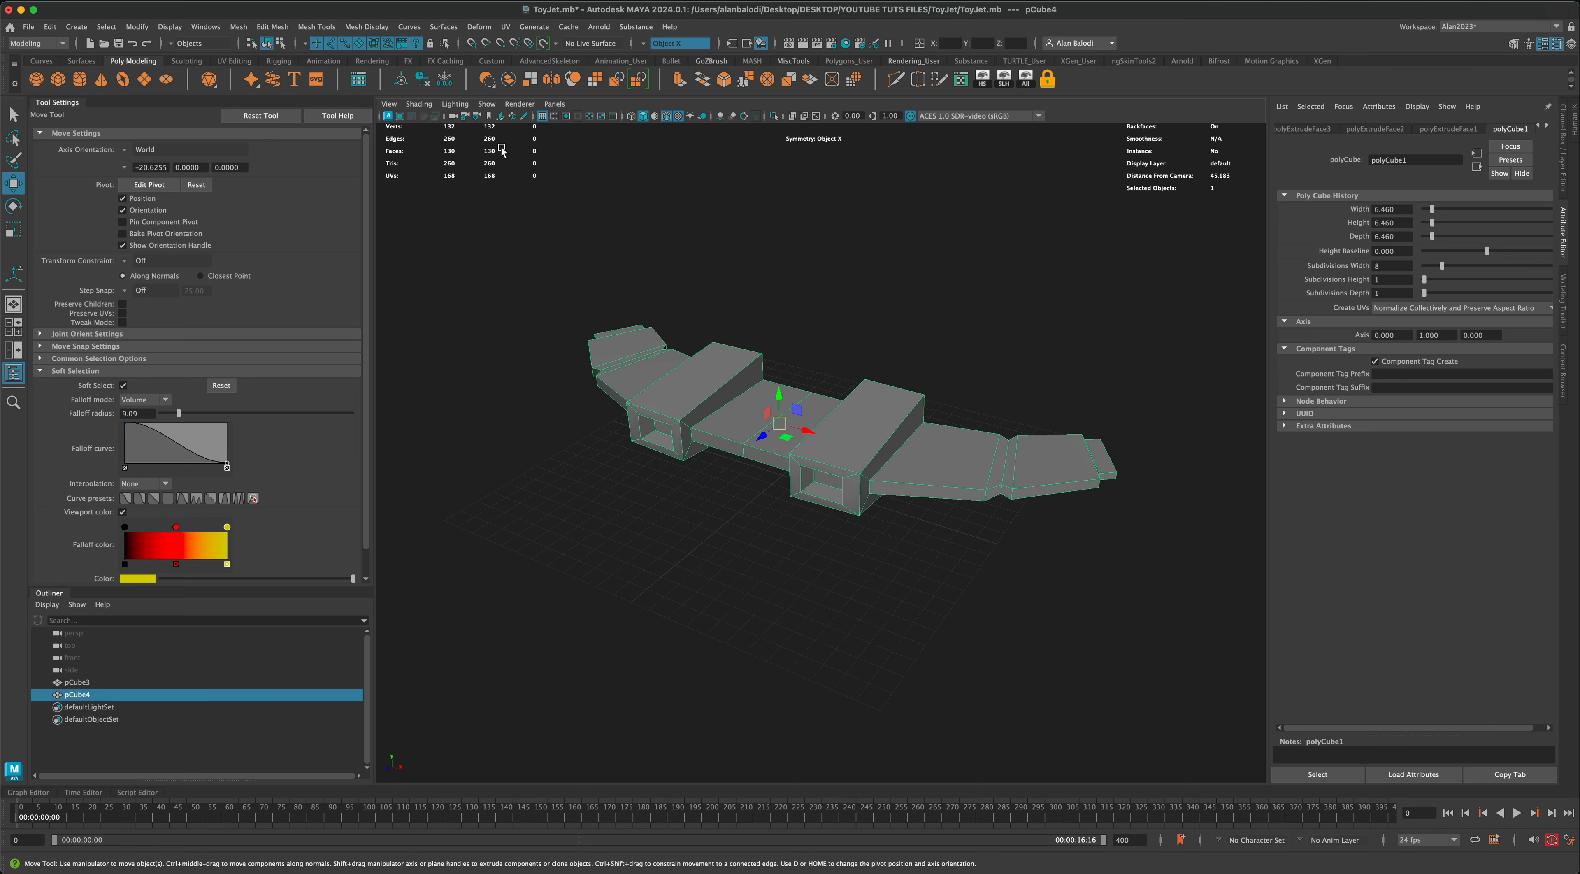
pyautogui.keyDown('alt'); pyautogui.moveTo(578, 209); pyautogui.dragTo(582, 214); pyautogui.keyUp('alt')
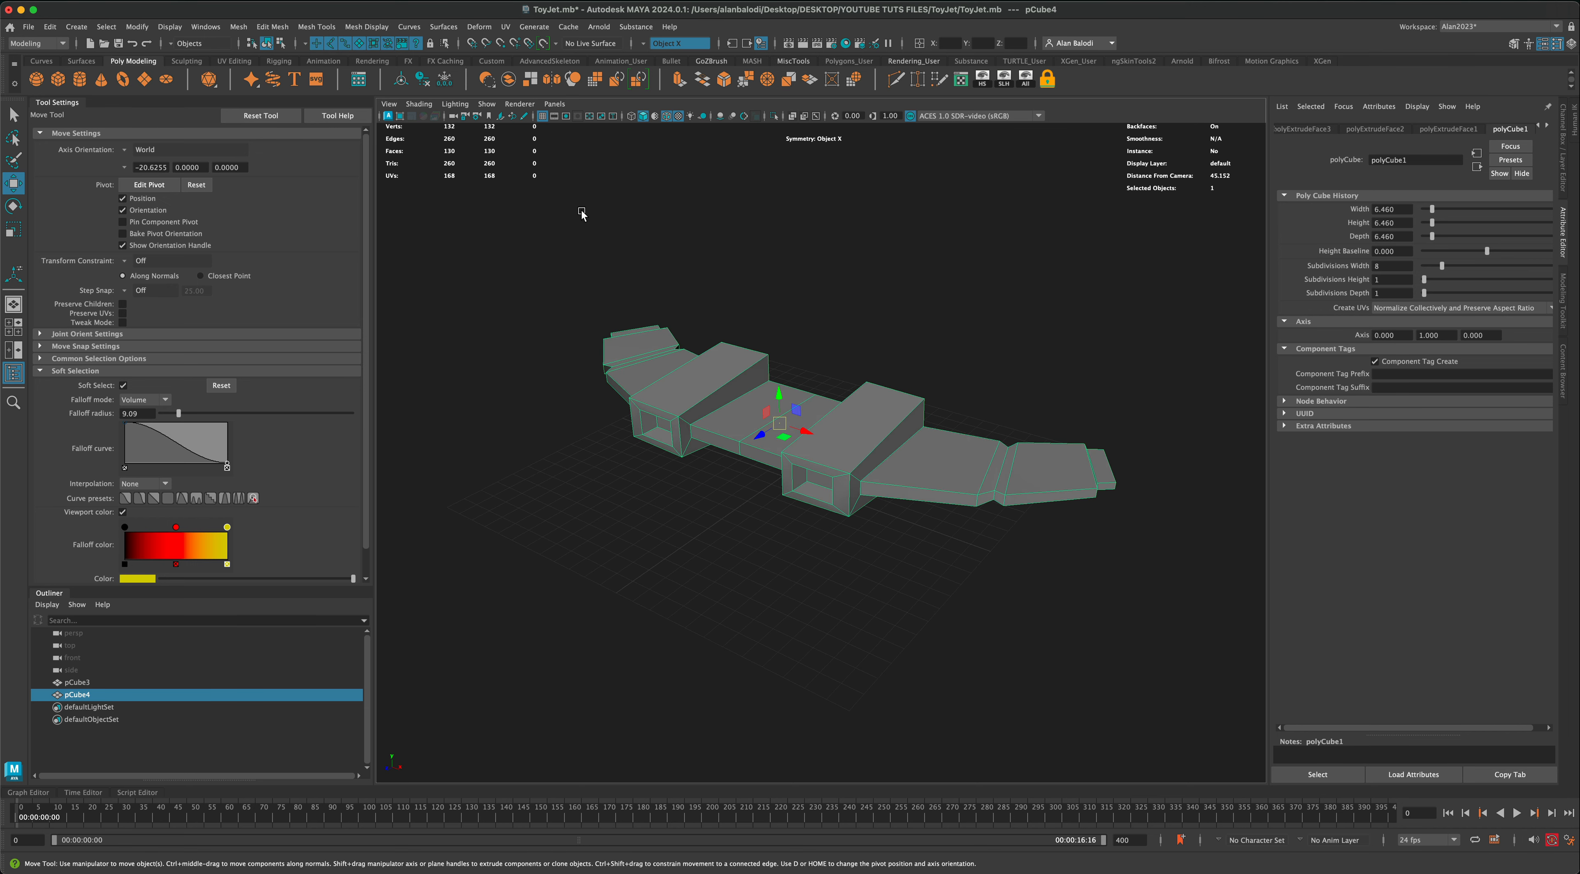
pyautogui.click(726, 87)
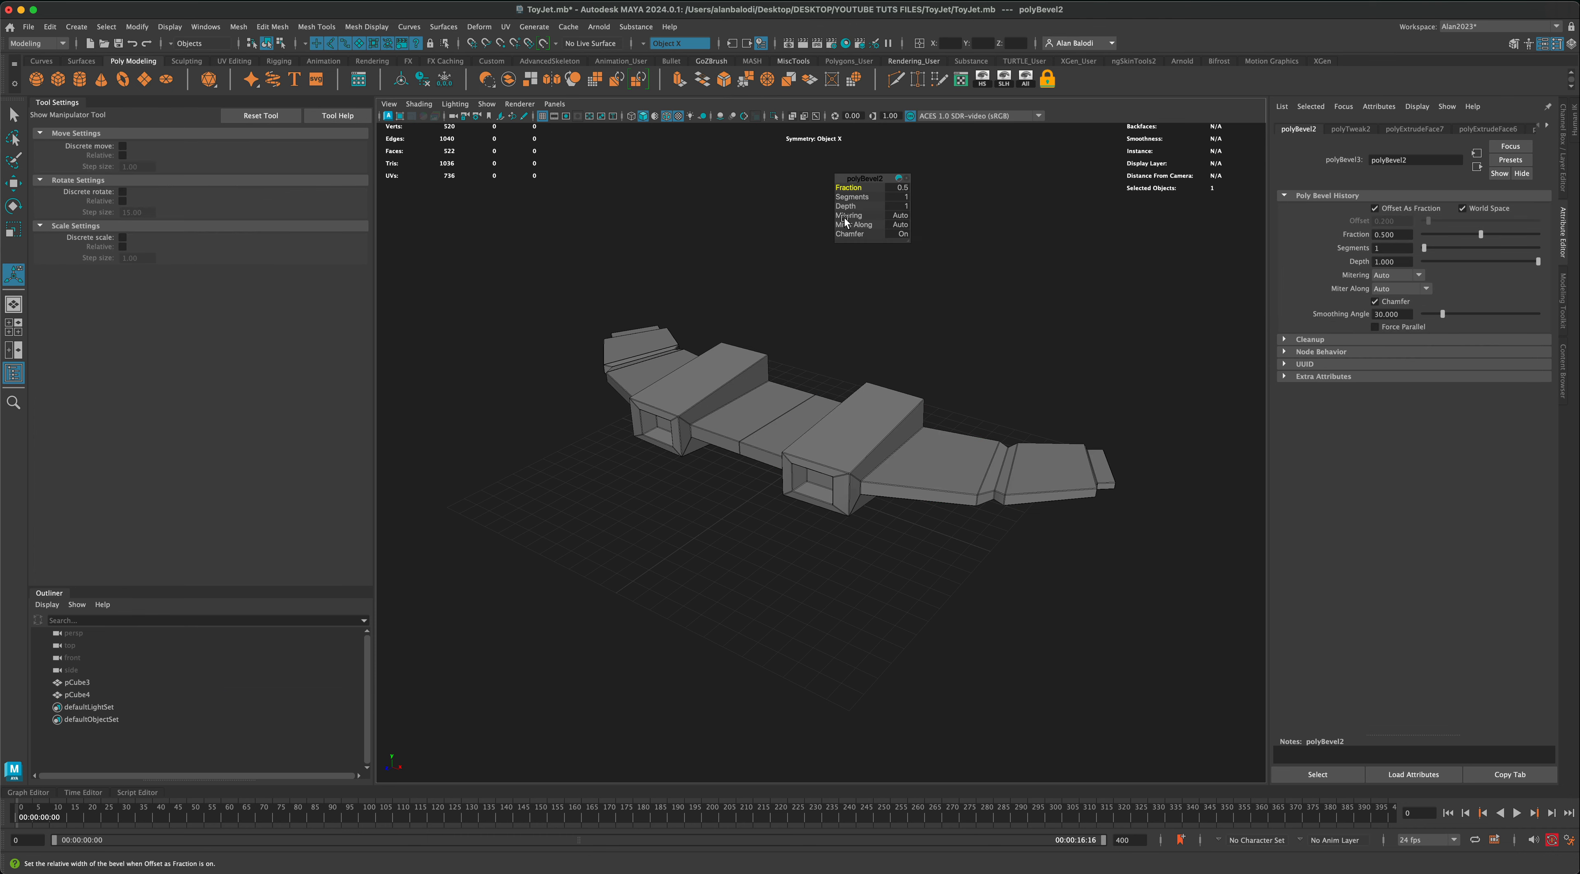
pyautogui.moveTo(862, 188); pyautogui.dragTo(893, 189)
pyautogui.keyDown('alt'); pyautogui.moveTo(858, 511); pyautogui.dragTo(878, 541); pyautogui.keyUp('alt')
pyautogui.click(13, 113)
# Step: Preview the wing body in smooth mesh display, inspect it from several angles, and restore the unsmoothed display
pyautogui.click(871, 395)
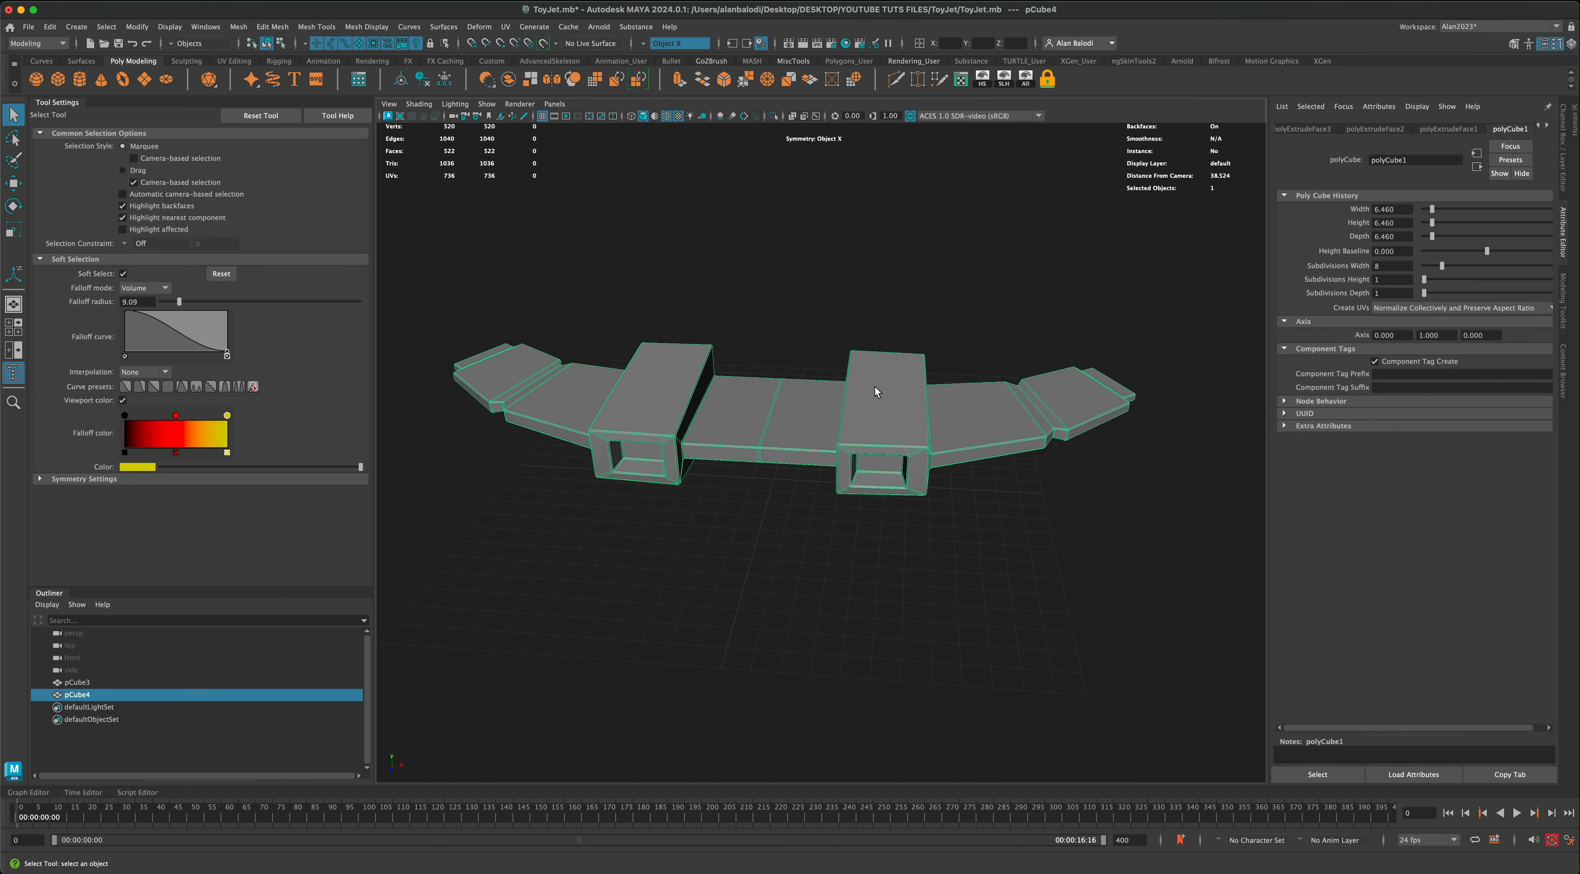
pyautogui.keyDown('alt'); pyautogui.moveTo(871, 395); pyautogui.dragTo(877, 373); pyautogui.keyUp('alt')
pyautogui.moveTo(862, 473); pyautogui.dragTo(911, 427, button='right')
pyautogui.click(890, 452)
pyautogui.keyDown('alt'); pyautogui.moveTo(890, 568); pyautogui.dragTo(888, 567); pyautogui.keyUp('alt')
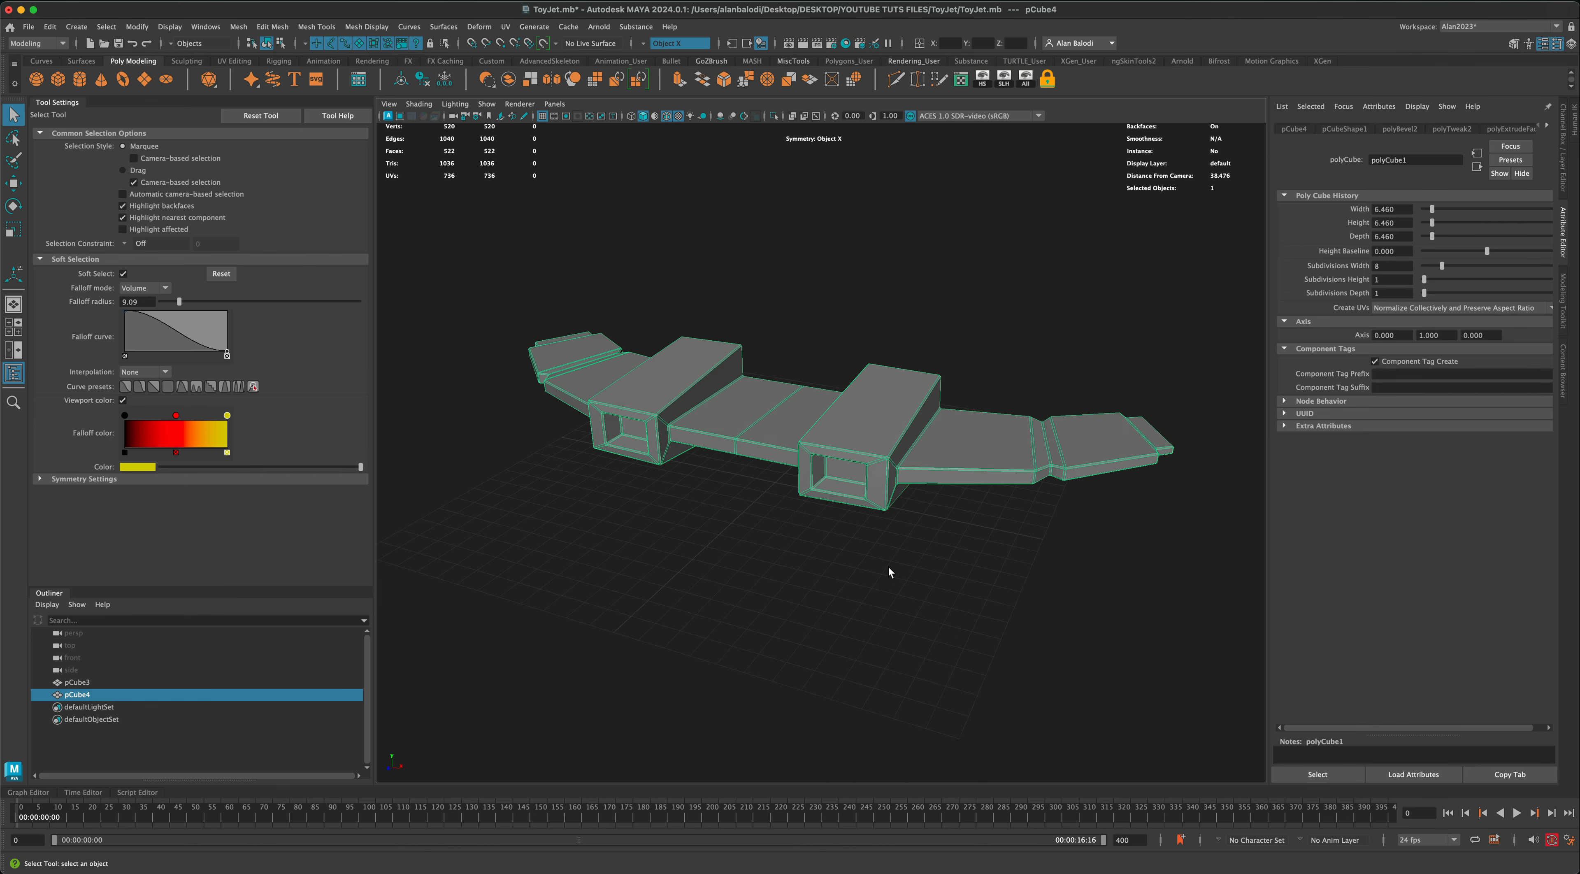
pyautogui.press('3')
pyautogui.click(896, 569)
pyautogui.keyDown('alt'); pyautogui.moveTo(791, 568); pyautogui.dragTo(886, 563); pyautogui.keyUp('alt')
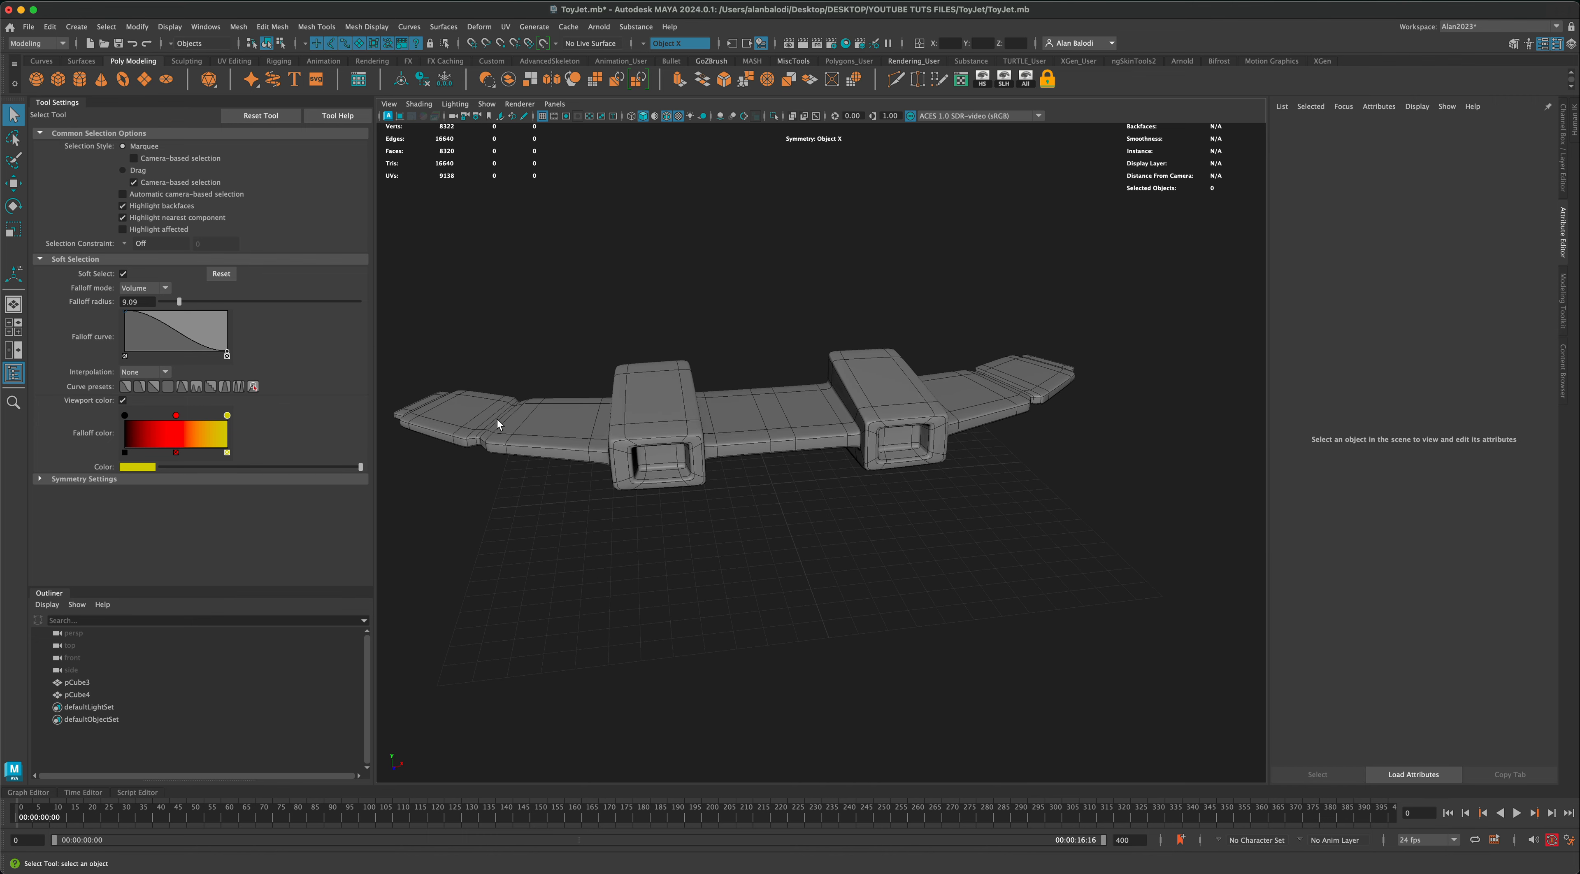
pyautogui.keyDown('alt'); pyautogui.moveTo(499, 423); pyautogui.dragTo(869, 443); pyautogui.keyUp('alt')
pyautogui.click(869, 443)
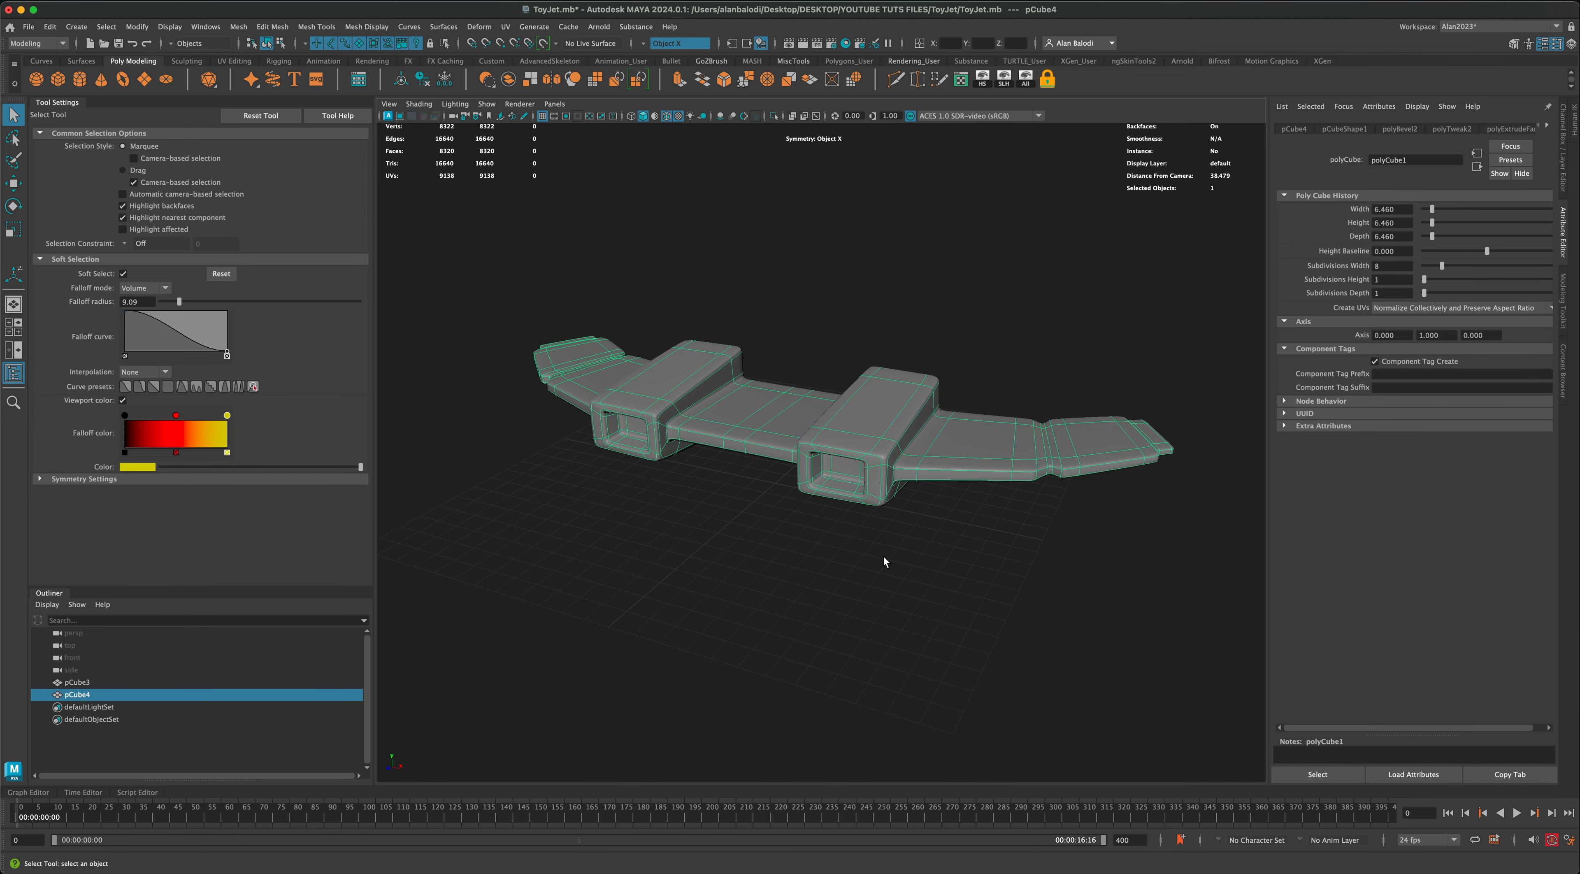
pyautogui.keyDown('alt'); pyautogui.moveTo(884, 557); pyautogui.dragTo(855, 567); pyautogui.keyUp('alt')
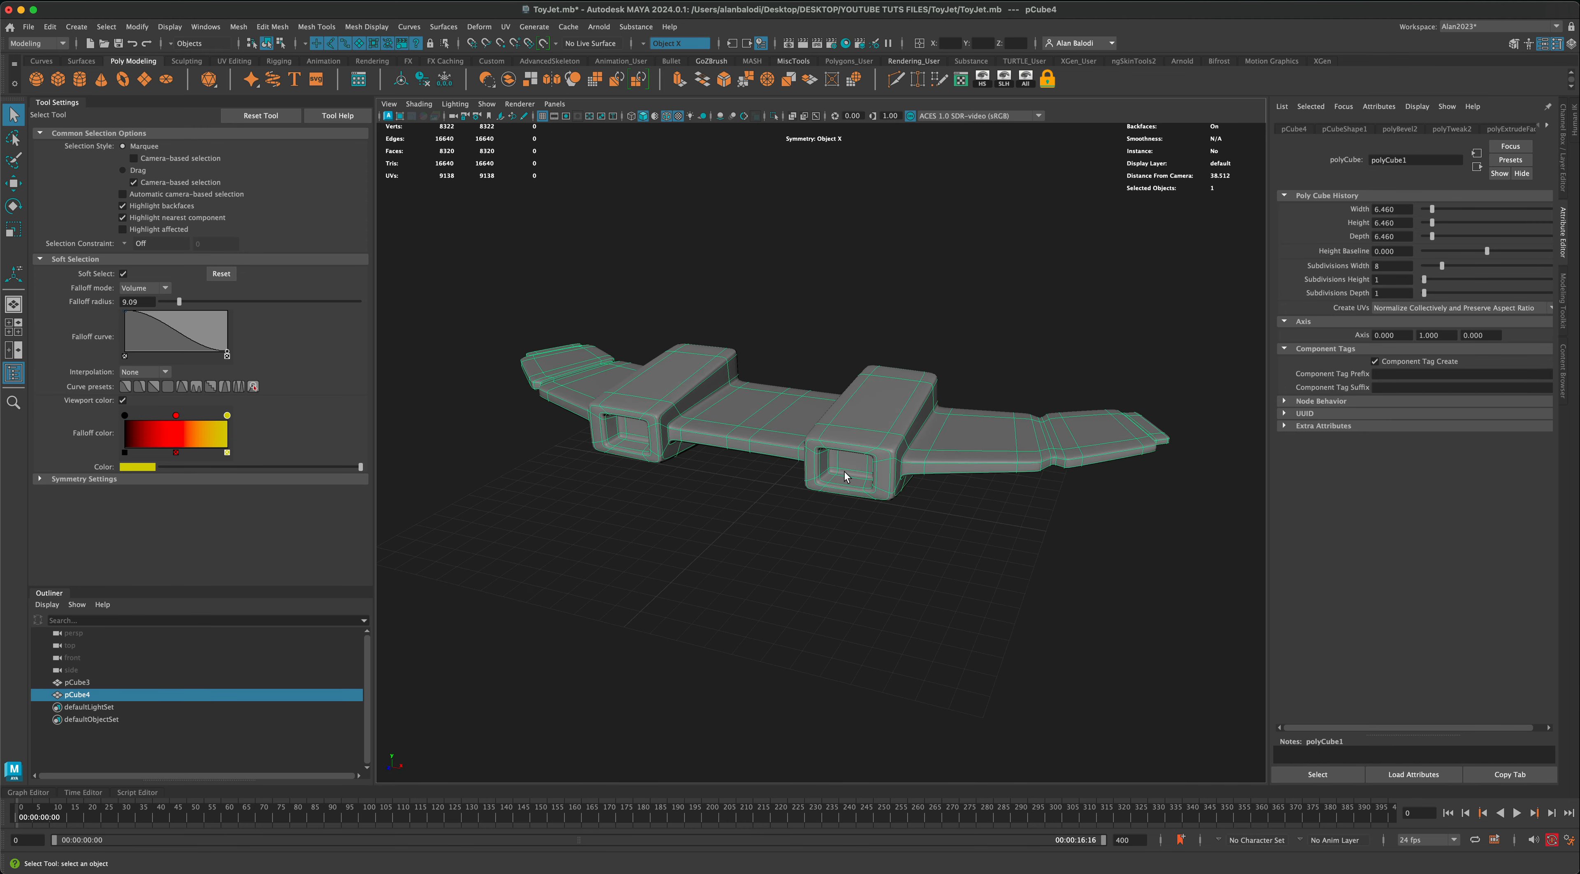
pyautogui.press('1')
pyautogui.keyDown('alt'); pyautogui.moveTo(852, 528); pyautogui.dragTo(835, 529, button='right'); pyautogui.keyUp('alt')
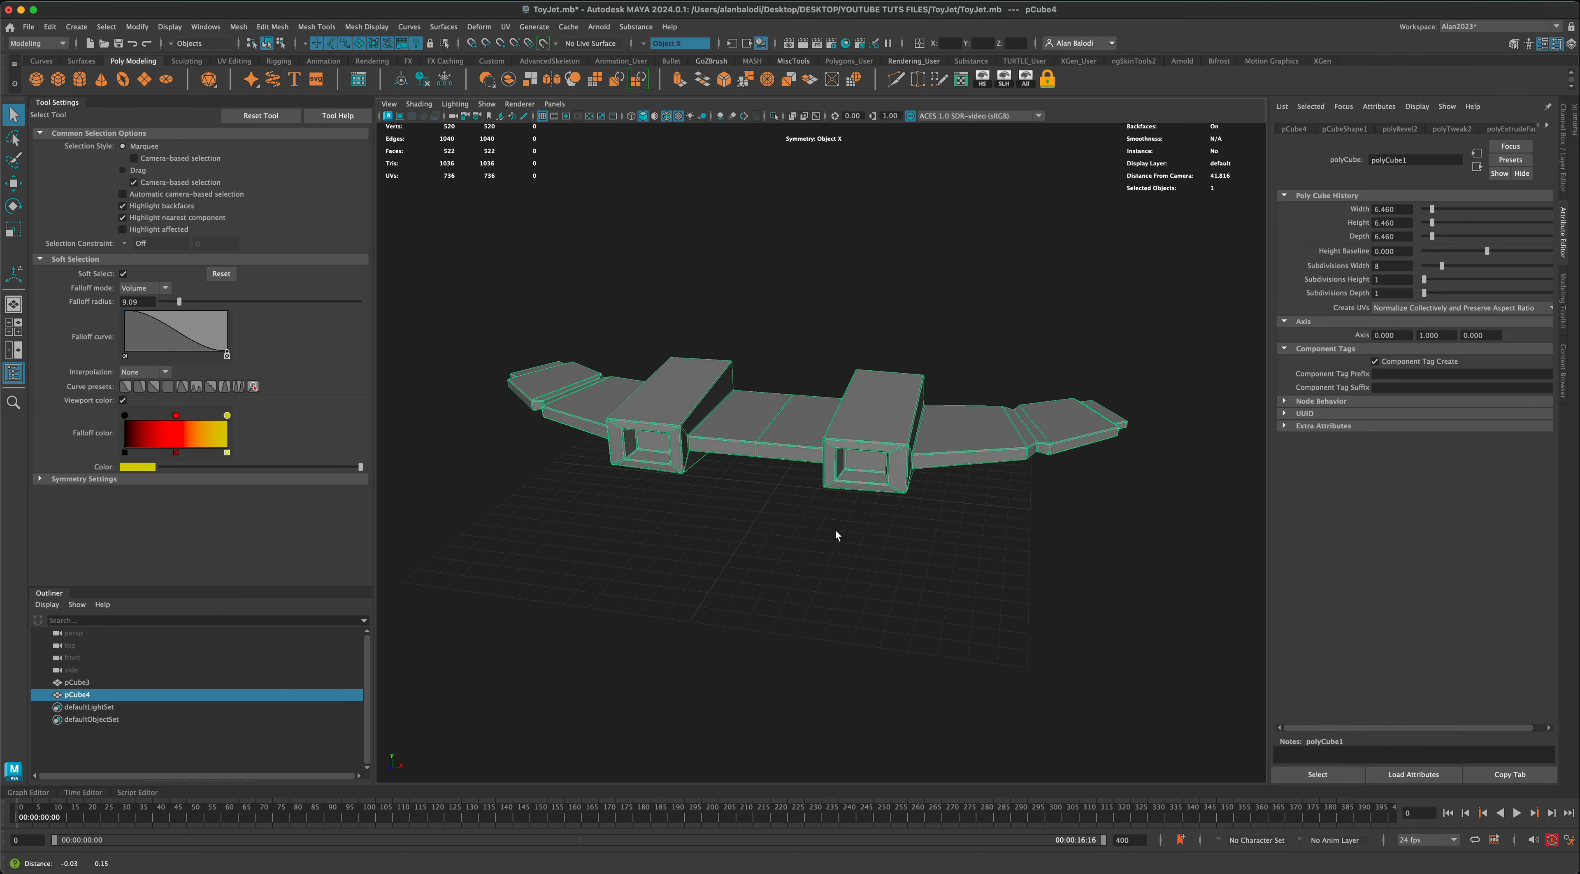
pyautogui.keyDown('alt'); pyautogui.moveTo(835, 529); pyautogui.dragTo(793, 521); pyautogui.keyUp('alt')
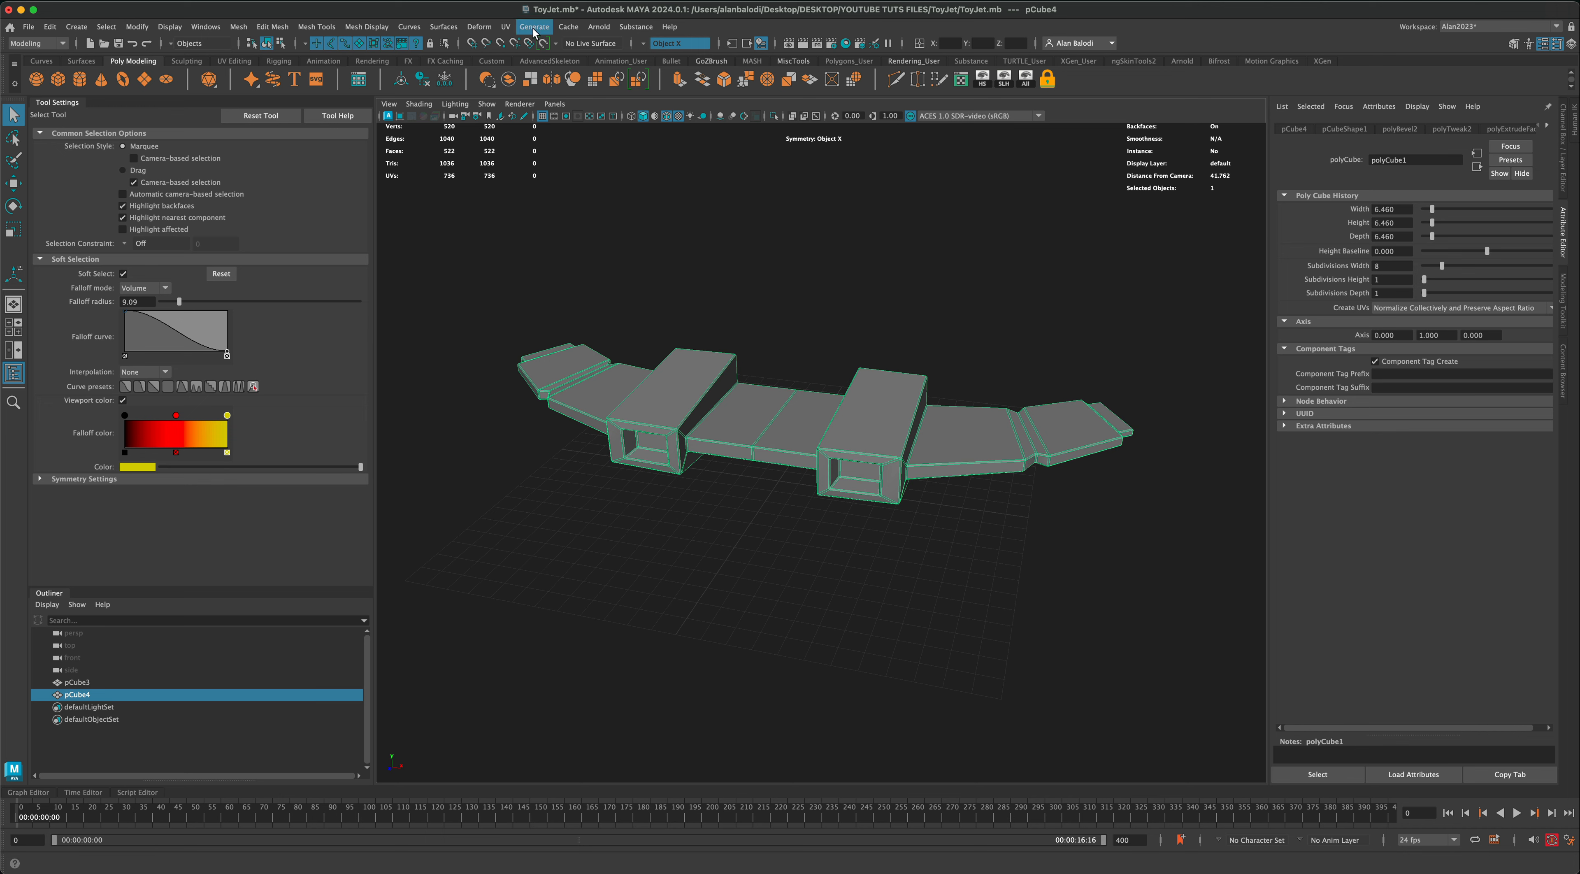
# Step: Add a Bend deformer to the wing body and rotate its handle -90 degrees about Z to lie along the wingspan
pyautogui.click(485, 28)
pyautogui.moveTo(532, 251)
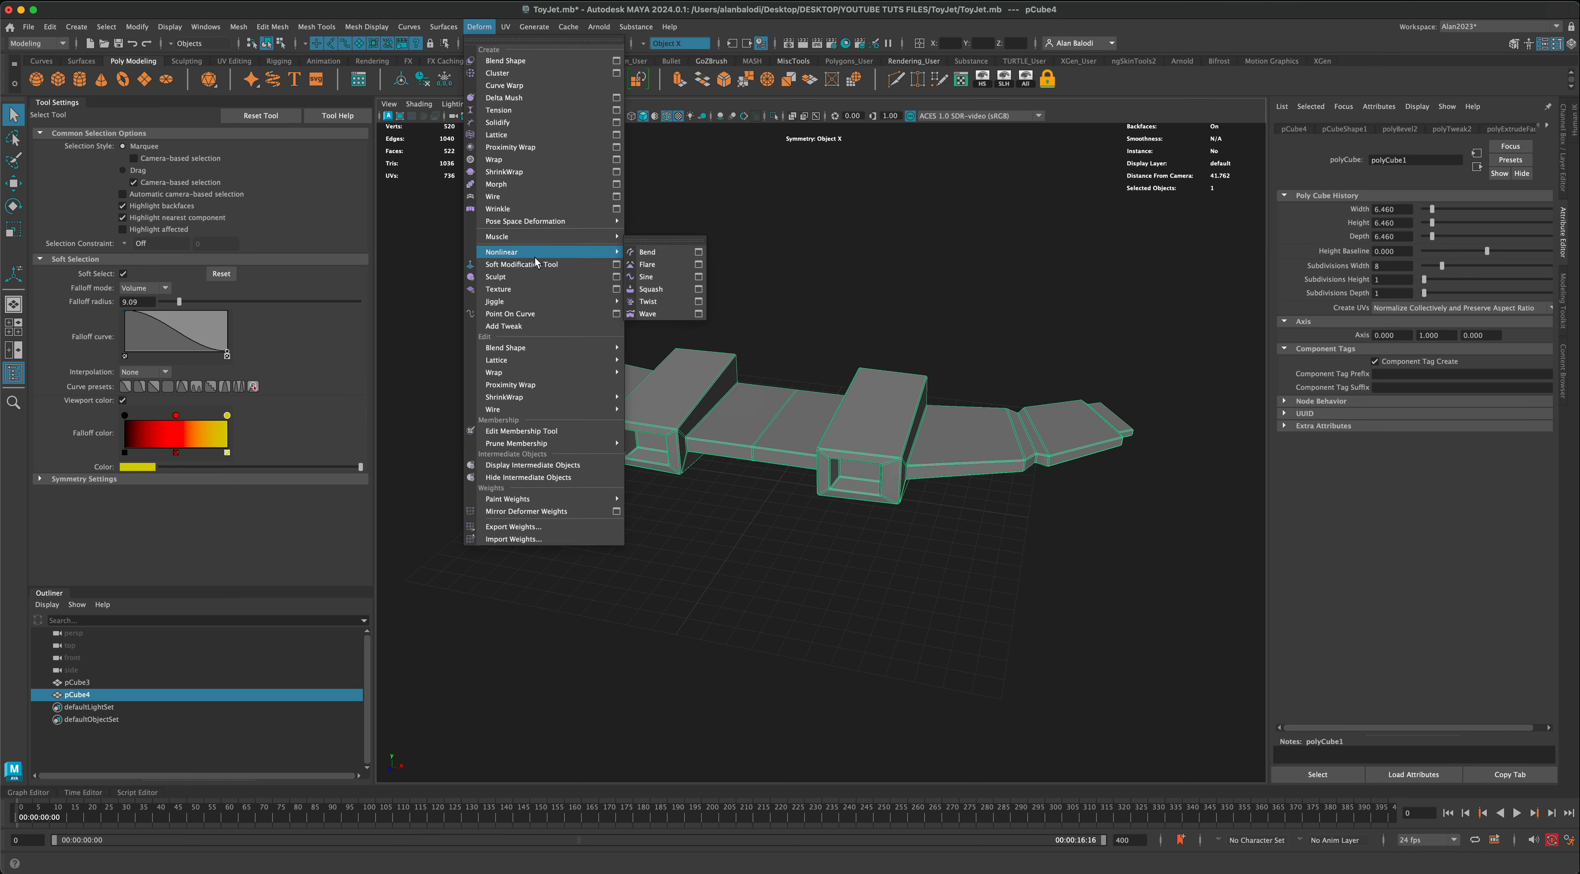
pyautogui.click(669, 255)
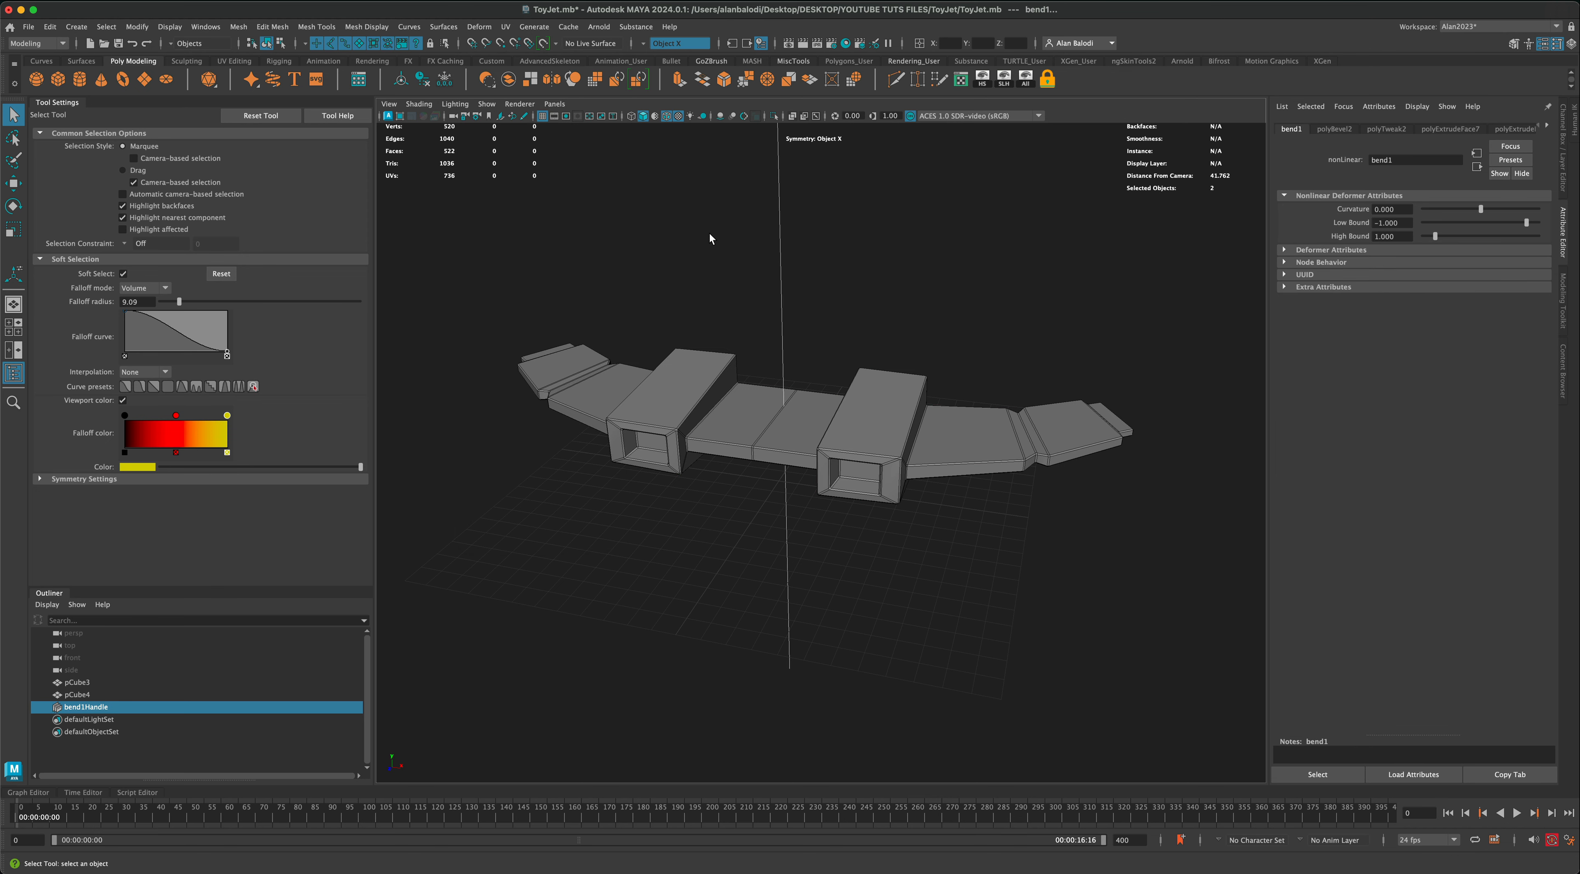
pyautogui.moveTo(809, 280); pyautogui.dragTo(809, 281)
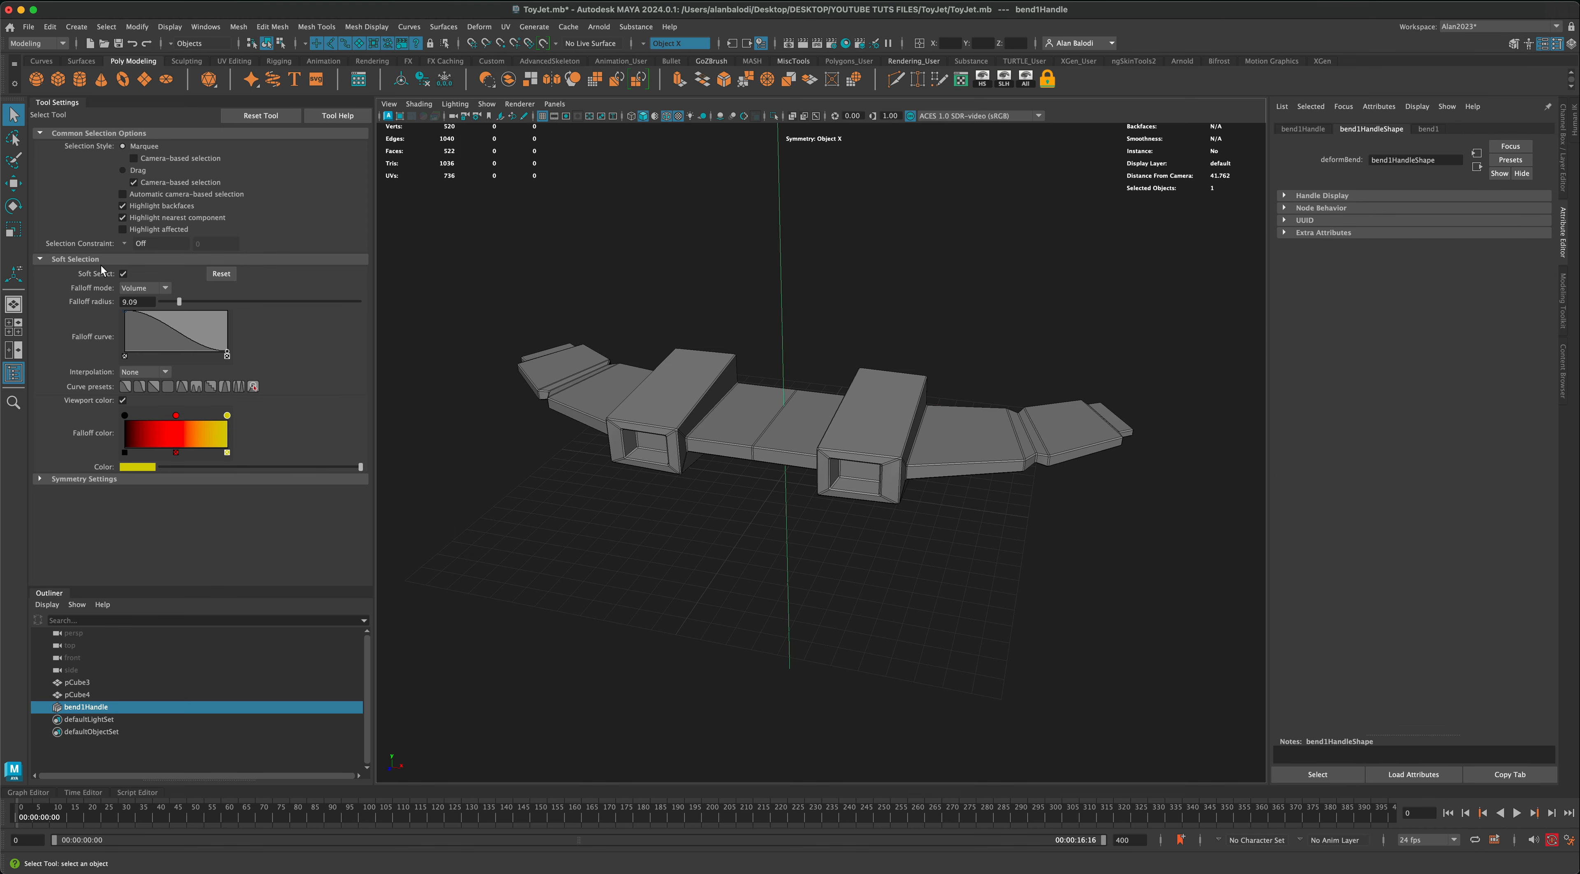
pyautogui.click(12, 208)
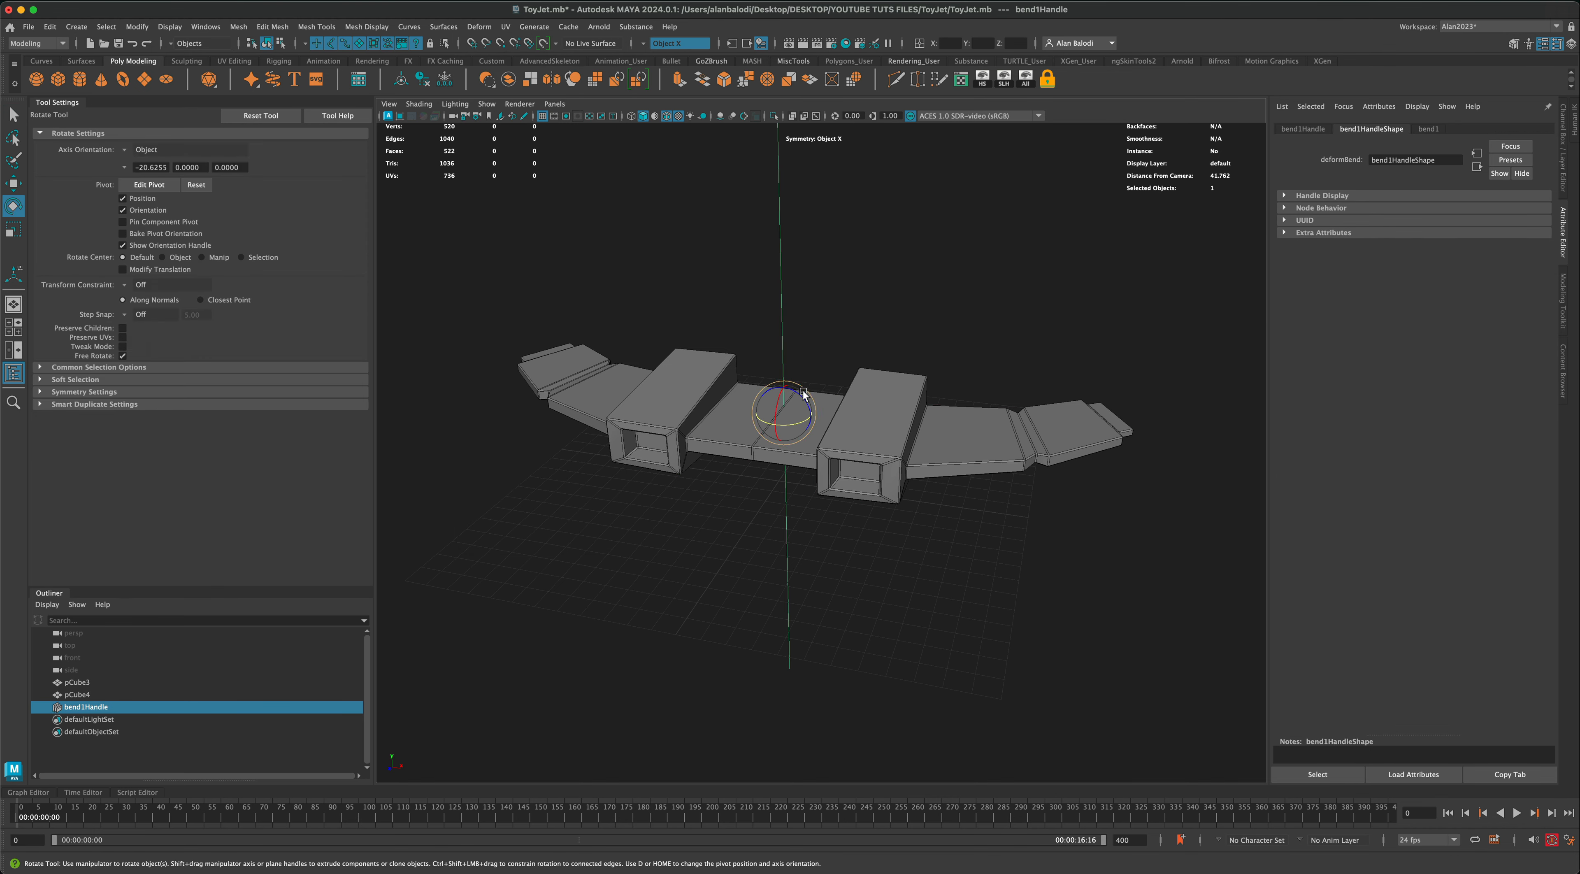
pyautogui.moveTo(800, 398); pyautogui.dragTo(828, 433)
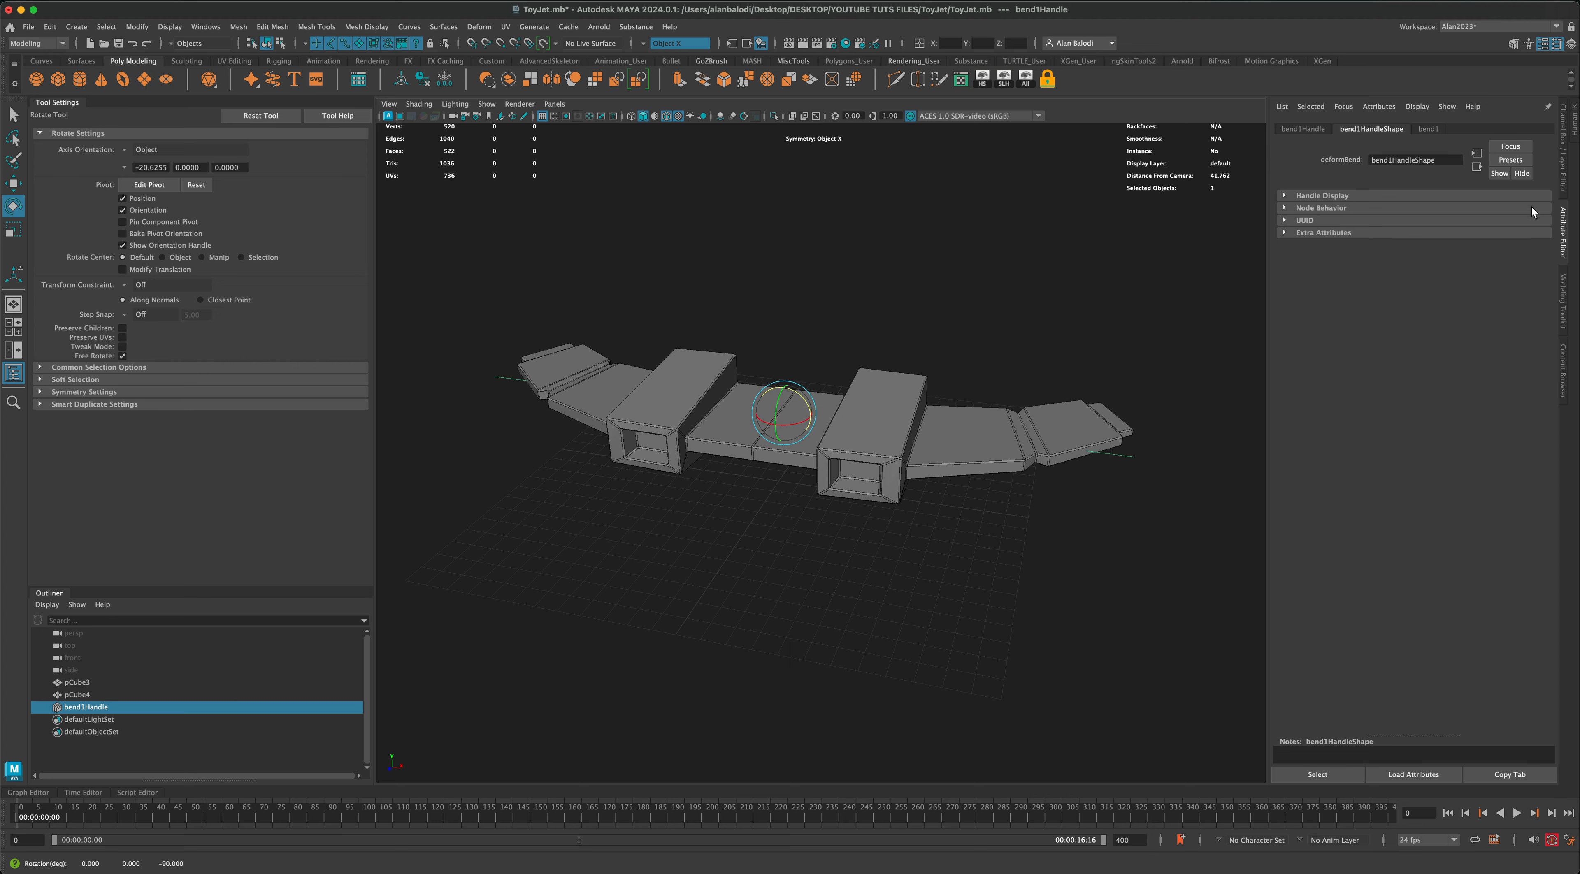
# Step: Set the bend deformer's curvature to about 54 so the wings arch downward
pyautogui.click(1429, 130)
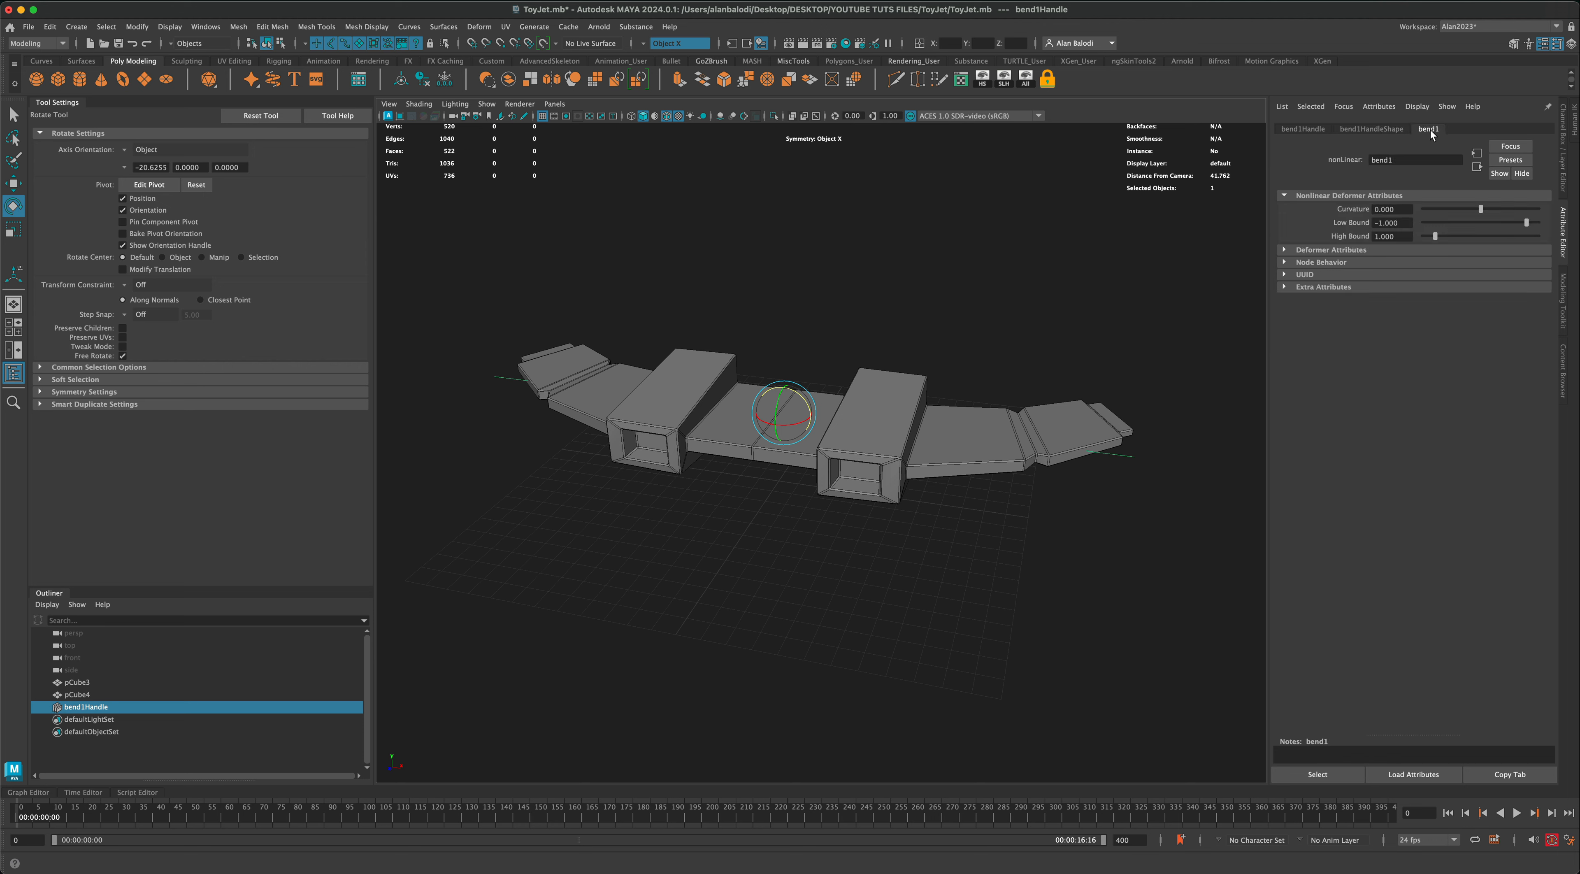
pyautogui.moveTo(1482, 209)
pyautogui.mouseDown()
pyautogui.moveTo(1495, 211)
pyautogui.moveTo(1464, 212)
pyautogui.moveTo(1496, 213)
pyautogui.mouseUp()
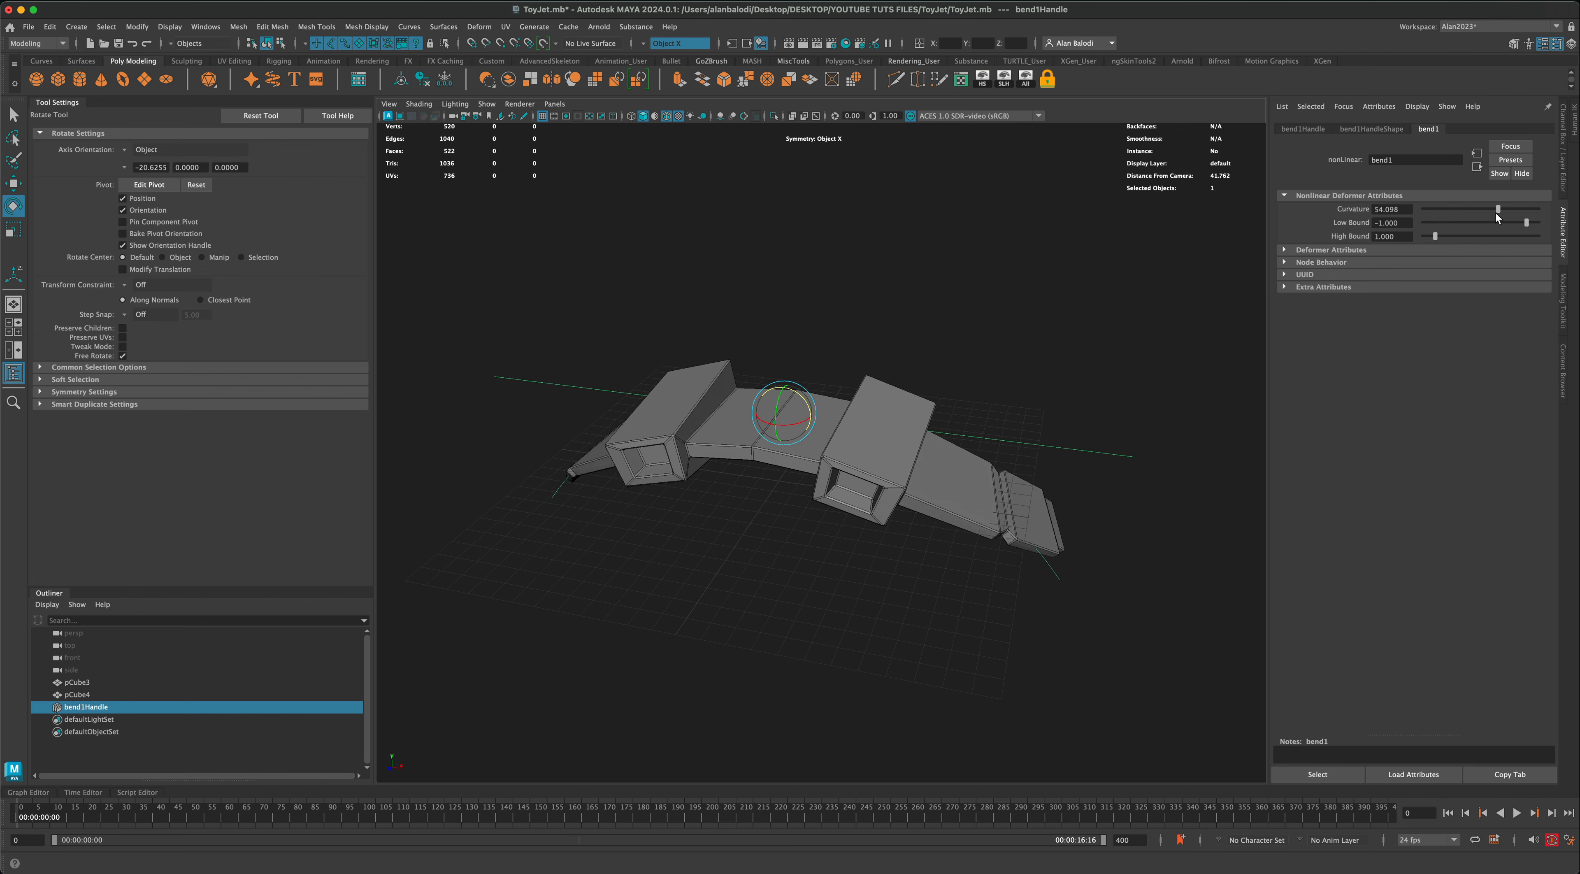
pyautogui.moveTo(1073, 334)
pyautogui.keyDown('alt'); pyautogui.mouseDown()
pyautogui.moveTo(875, 328)
pyautogui.moveTo(1042, 331)
pyautogui.mouseUp(); pyautogui.keyUp('alt')
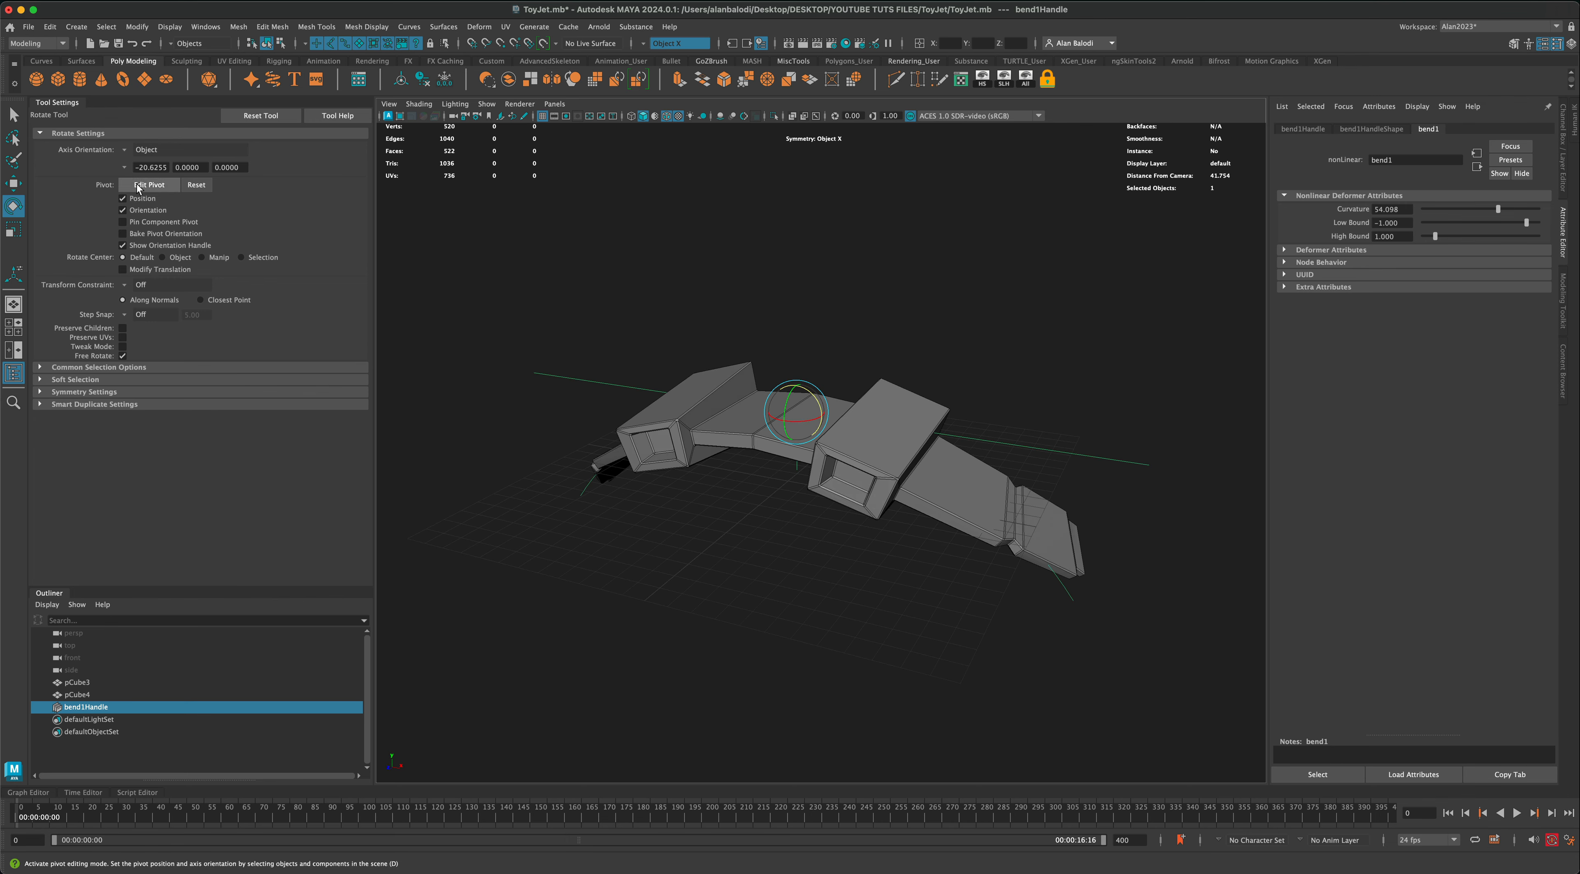
# Step: Select the bent wing body with its bend handle and delete its construction history to bake in the curvature
pyautogui.press('q')
pyautogui.rightClick(877, 409)
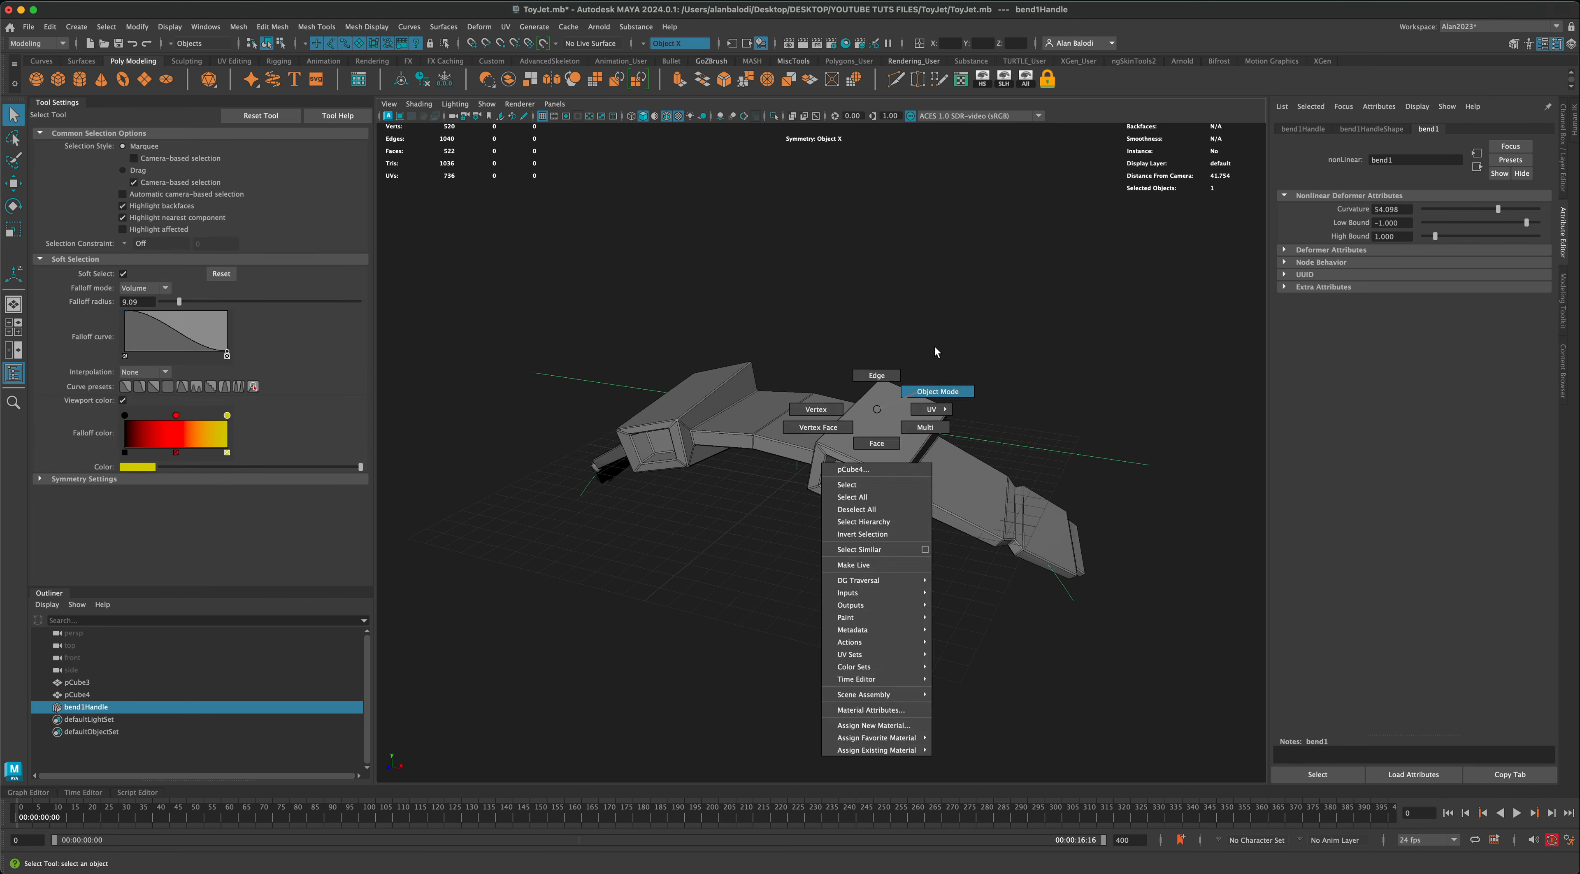
pyautogui.keyDown('alt'); pyautogui.moveTo(934, 351); pyautogui.dragTo(888, 315); pyautogui.keyUp('alt')
pyautogui.moveTo(575, 281); pyautogui.dragTo(951, 578)
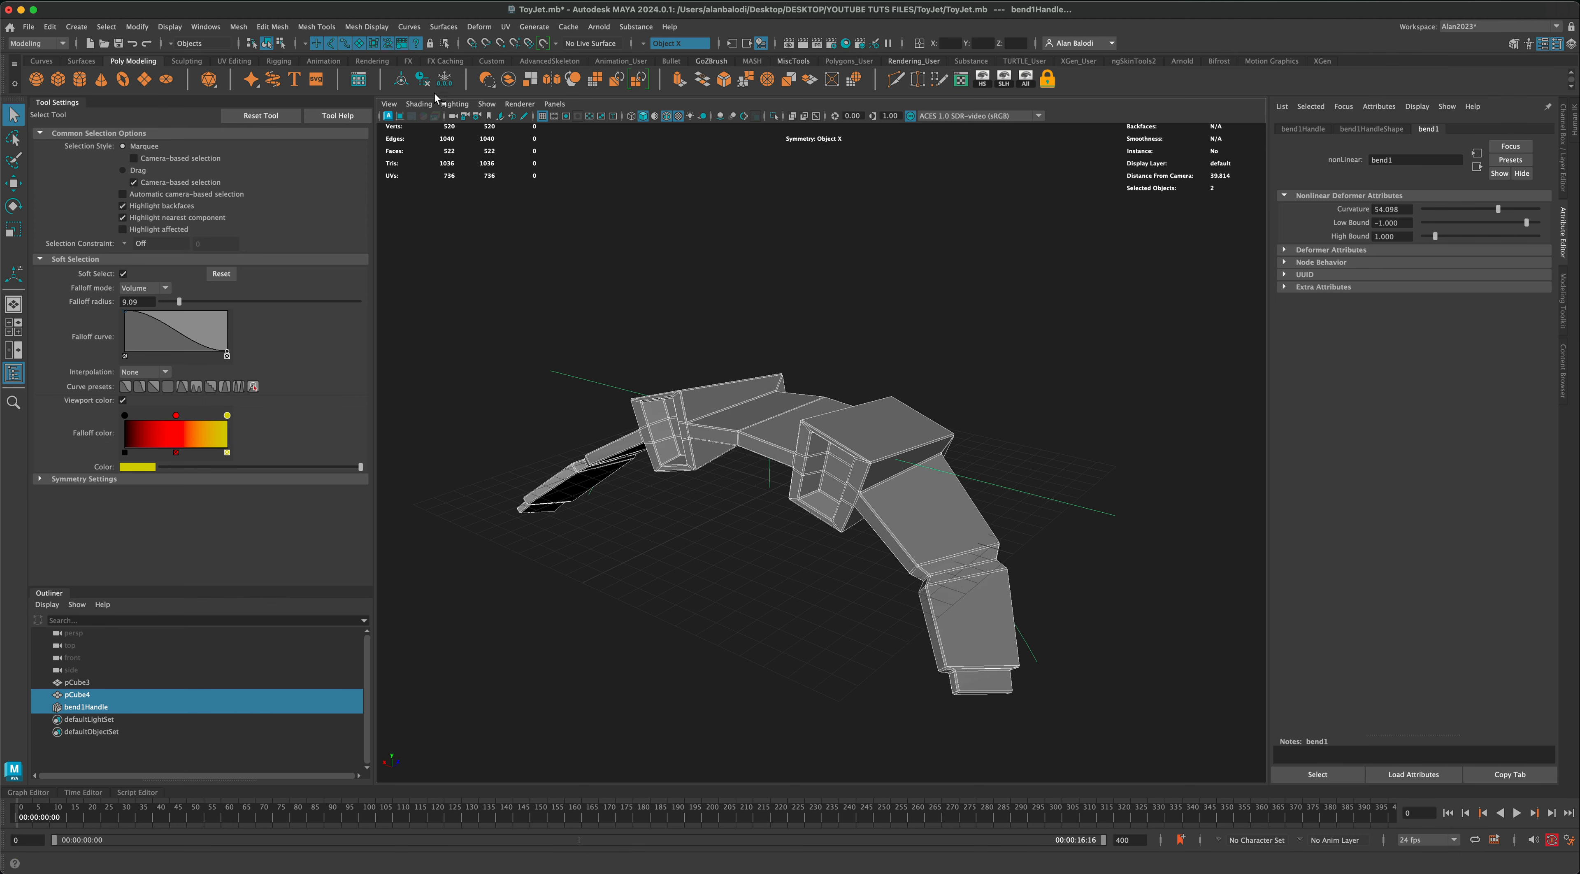
pyautogui.hotkey('alt', 'shift', 'd')
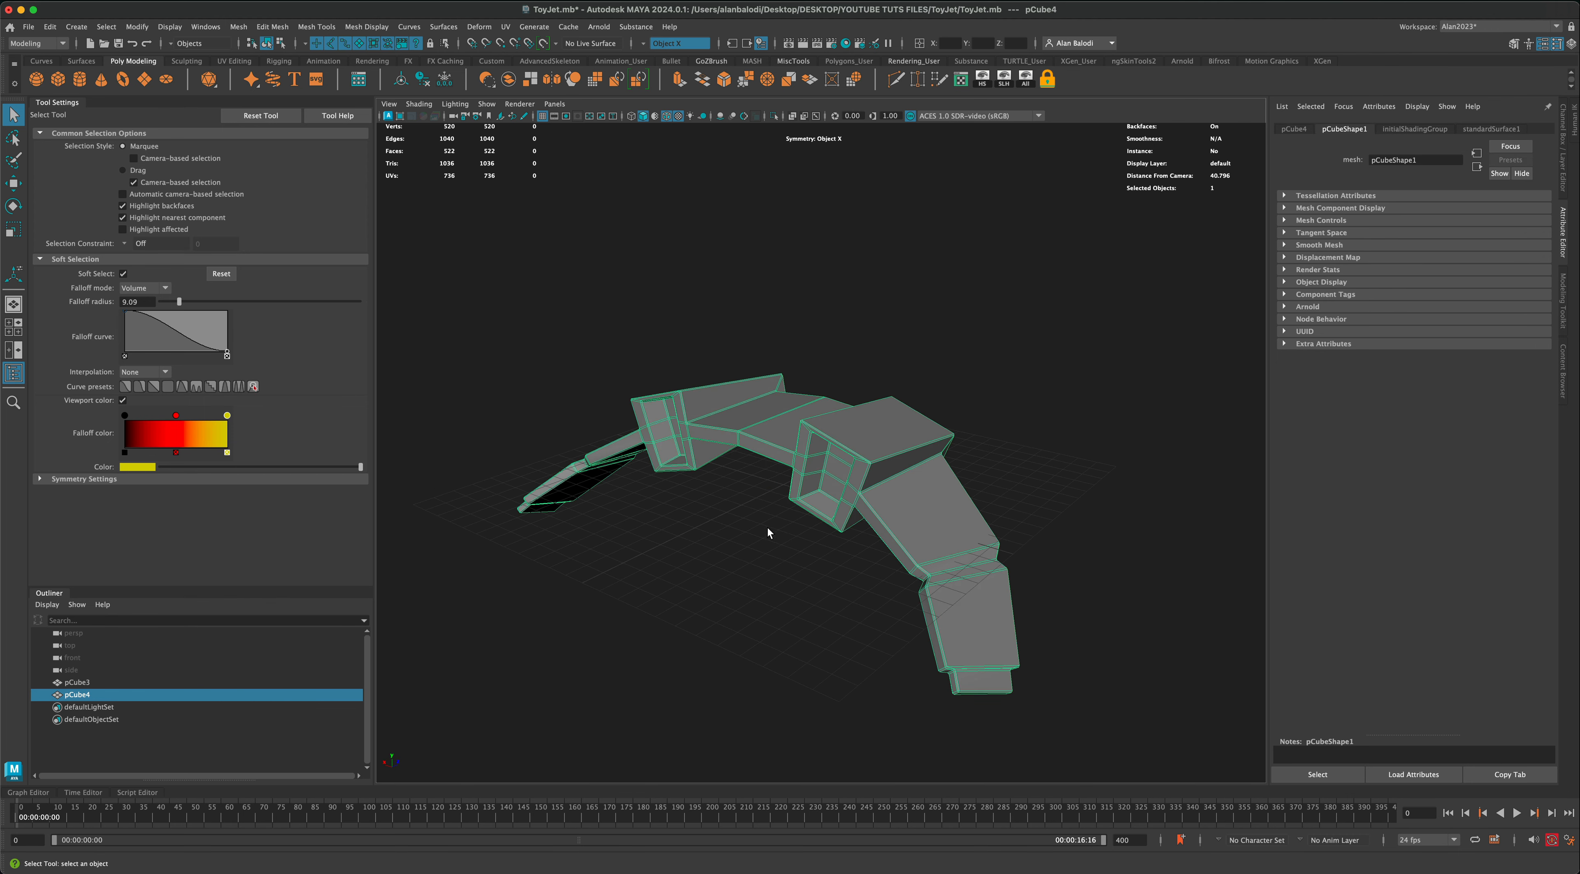
pyautogui.keyDown('alt'); pyautogui.moveTo(767, 528); pyautogui.dragTo(817, 535); pyautogui.keyUp('alt')
pyautogui.keyDown('alt'); pyautogui.moveTo(900, 534); pyautogui.dragTo(822, 561); pyautogui.keyUp('alt')
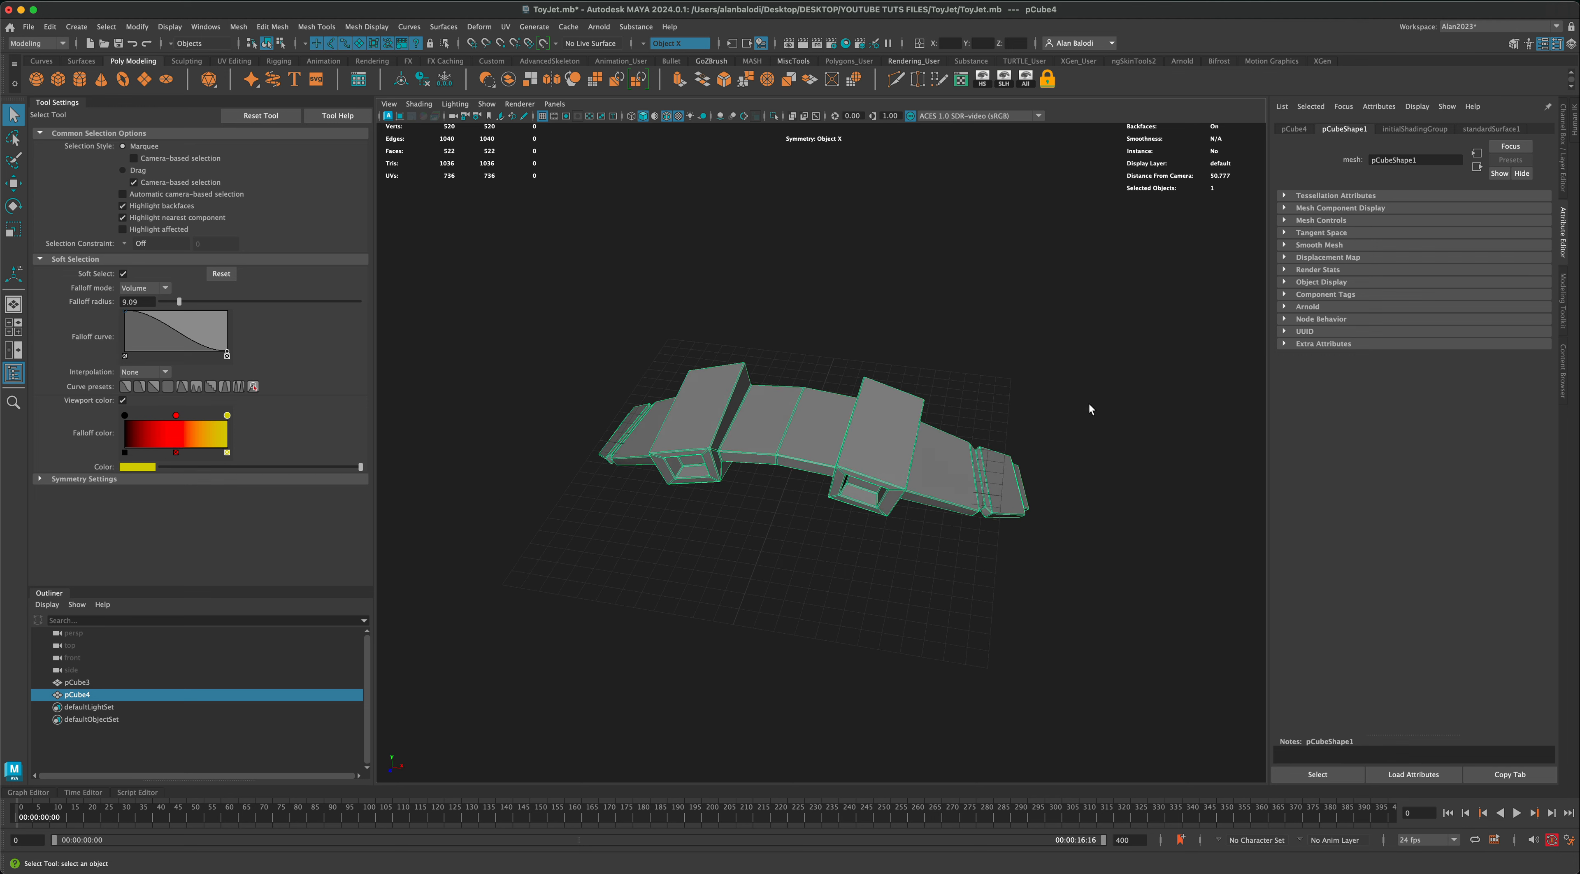
pyautogui.moveTo(1088, 408)
pyautogui.keyDown('alt'); pyautogui.mouseDown()
pyautogui.moveTo(1020, 427)
pyautogui.moveTo(955, 417)
pyautogui.moveTo(1078, 404)
pyautogui.mouseUp(); pyautogui.keyUp('alt')
pyautogui.click(1076, 401)
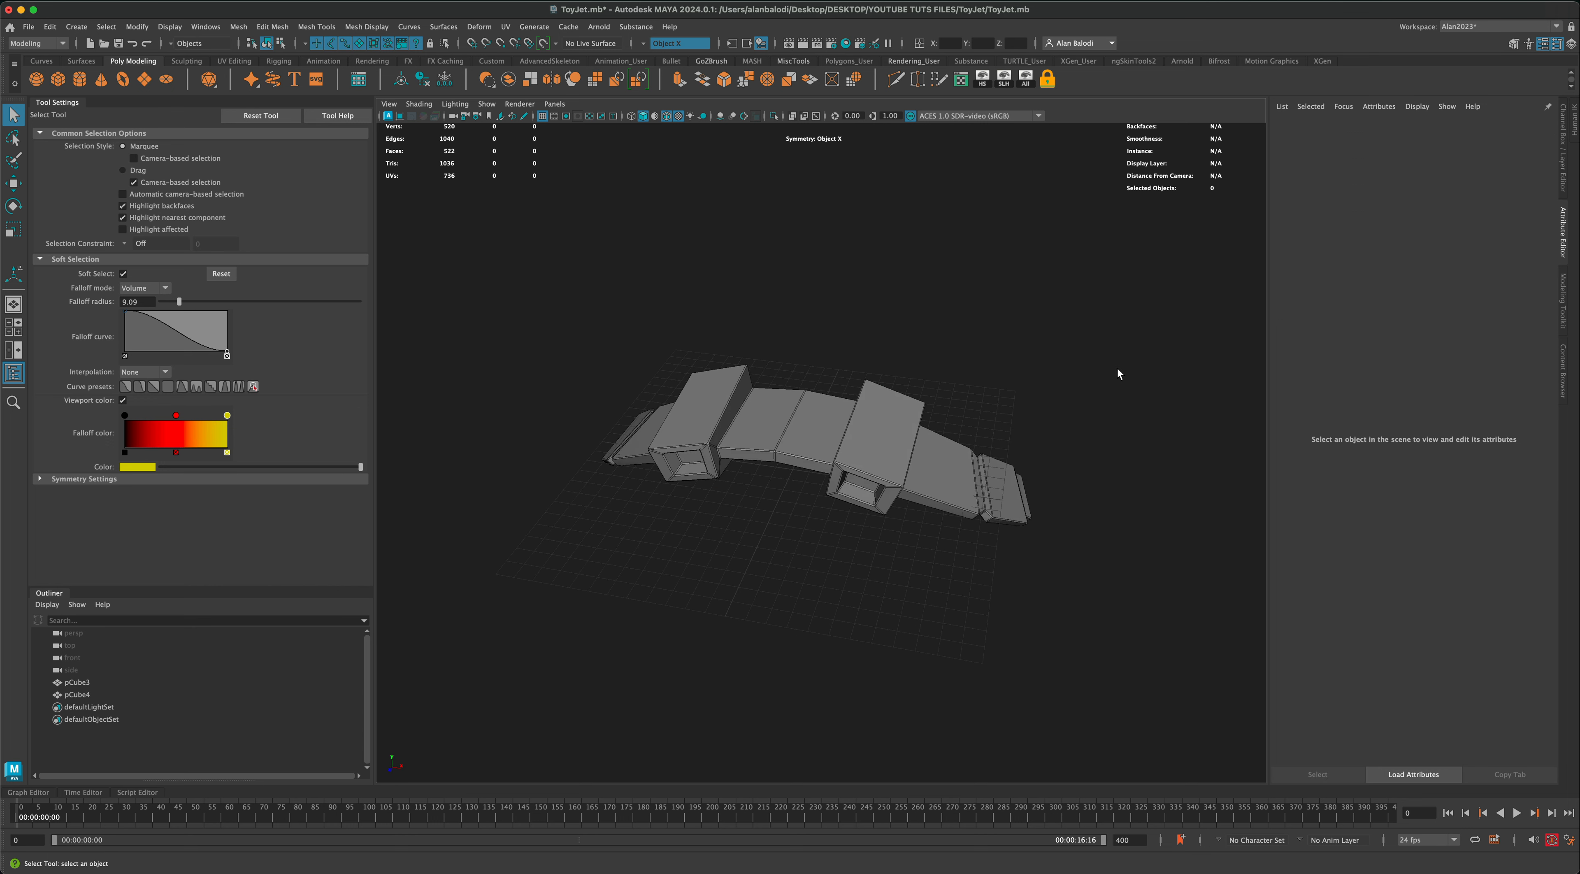
# Step: Turn on smooth mesh display for the wing body and show layer1 containing the cockpit body
pyautogui.click(908, 450)
pyautogui.moveTo(1037, 429)
pyautogui.keyDown('alt'); pyautogui.mouseDown()
pyautogui.moveTo(1011, 427)
pyautogui.moveTo(975, 500)
pyautogui.moveTo(1037, 455)
pyautogui.mouseUp(); pyautogui.keyUp('alt')
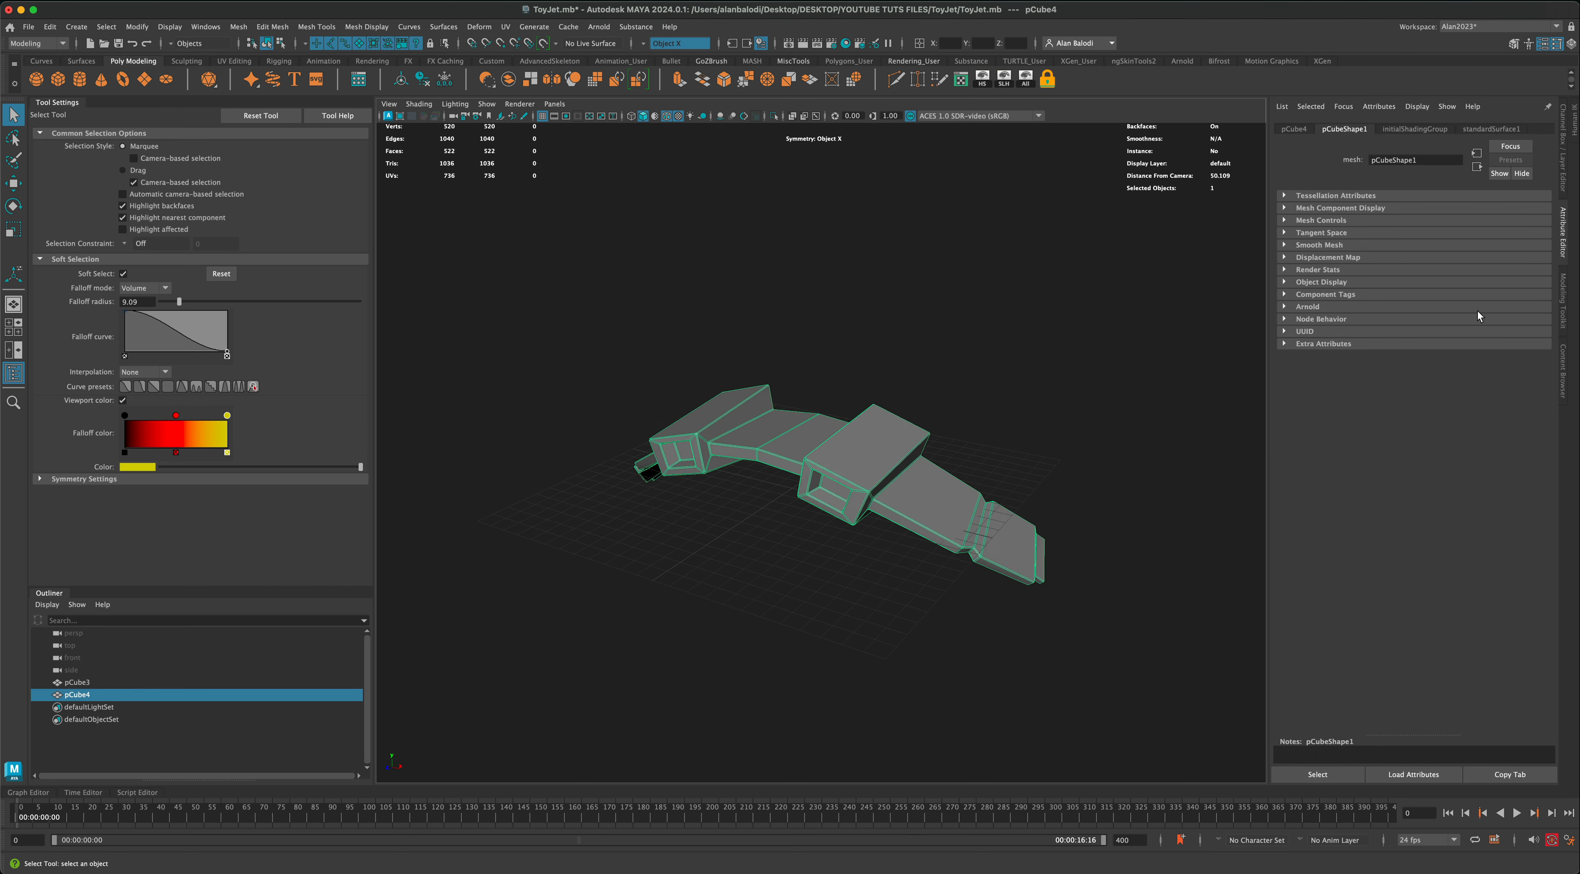
pyautogui.press('3')
pyautogui.click(896, 566)
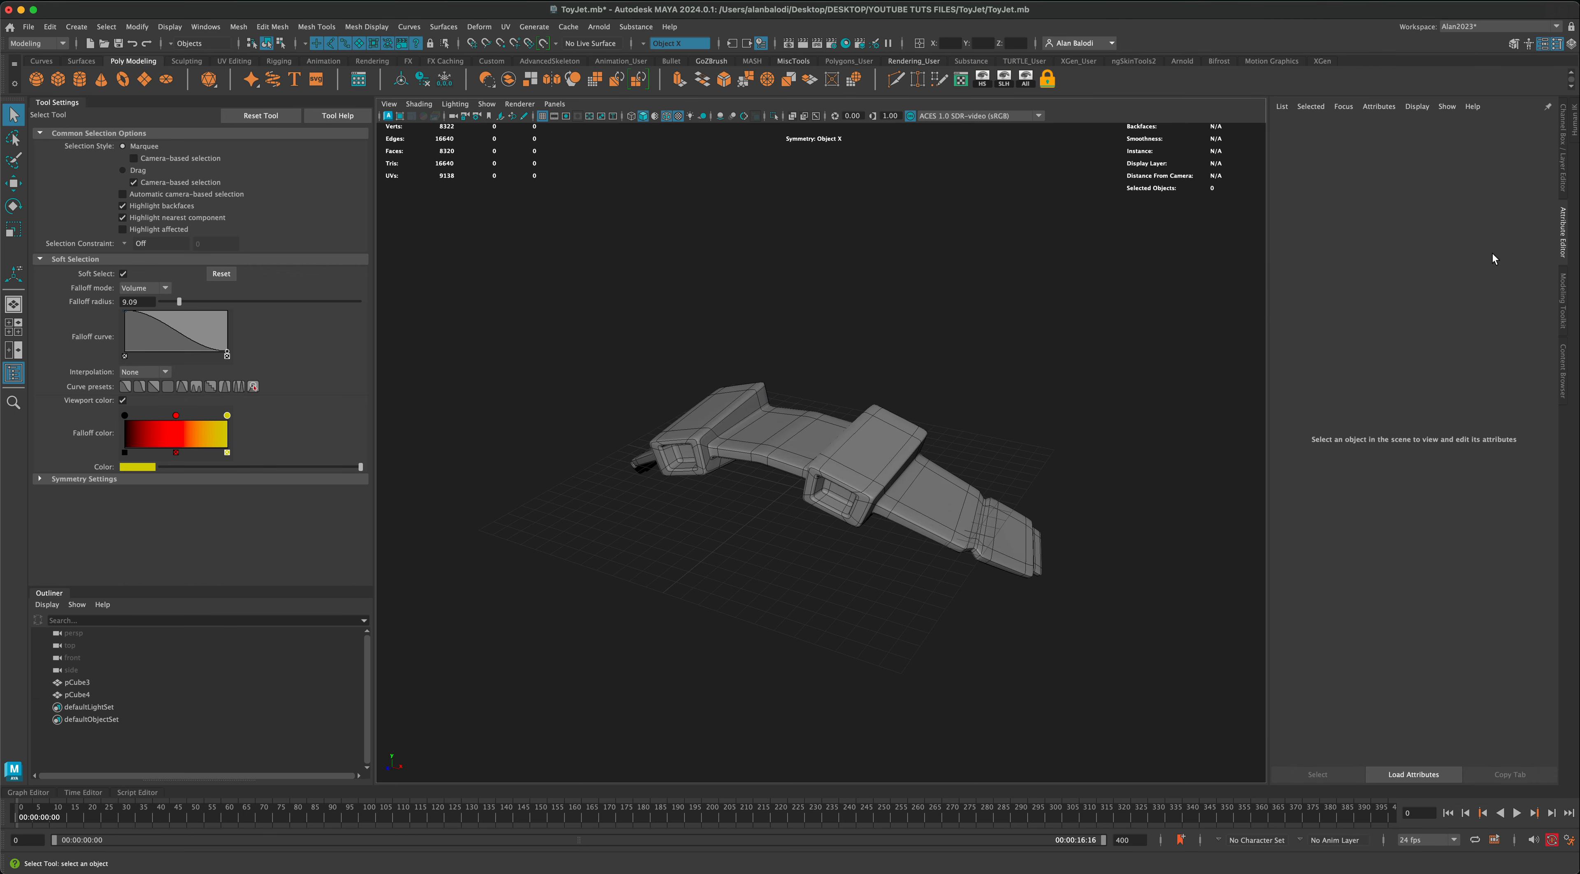
pyautogui.click(1563, 166)
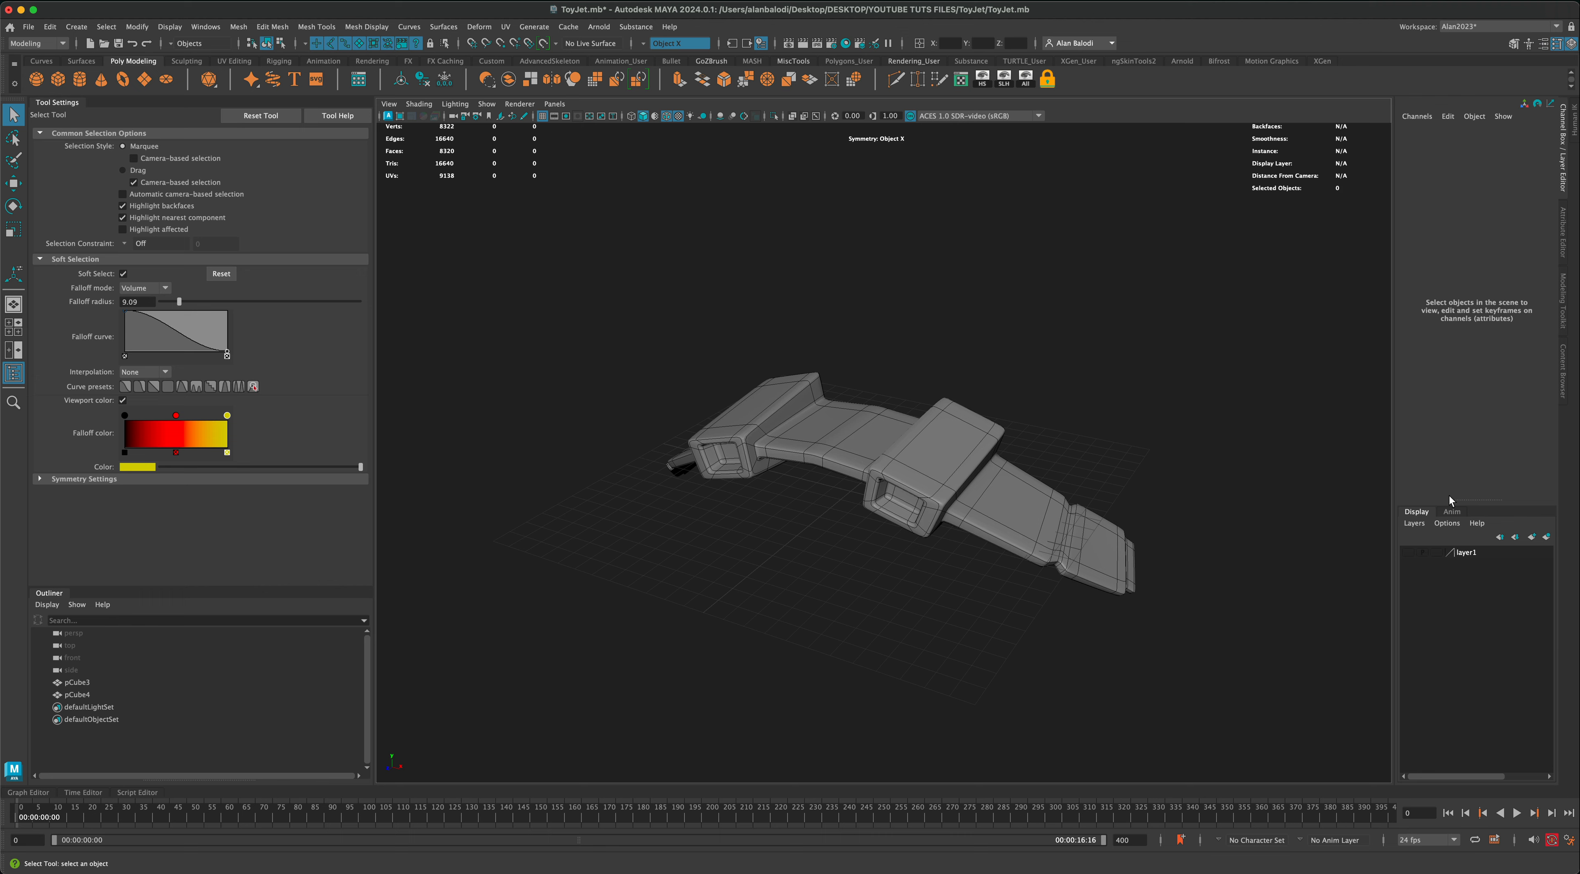
pyautogui.click(1408, 552)
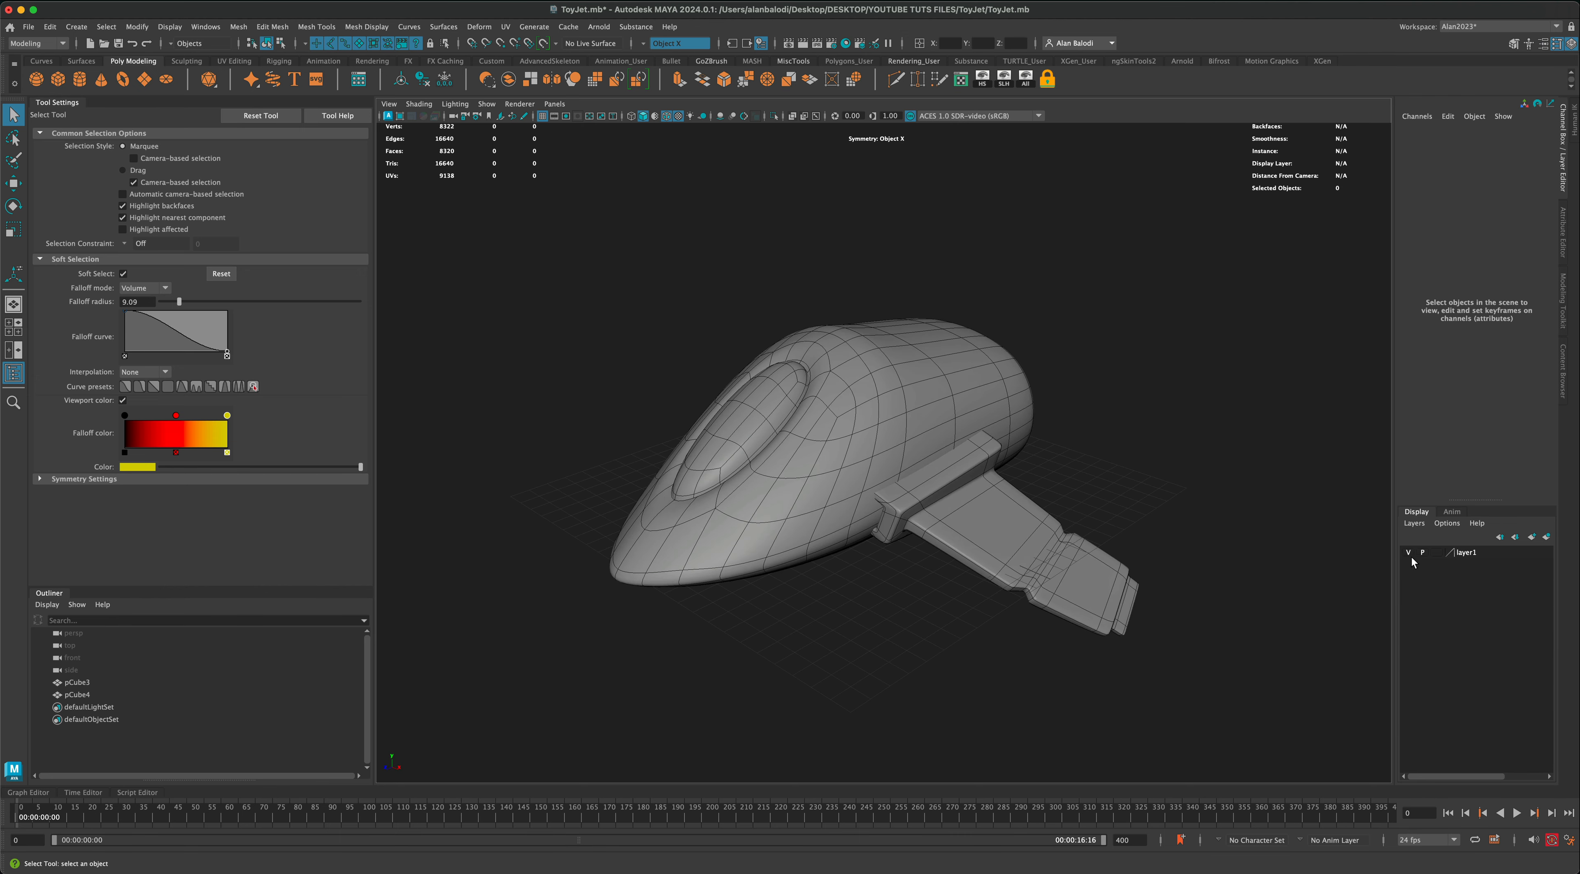
# Step: Scale the cockpit body down uniformly to about 0.75 to fit between the wings
pyautogui.click(919, 427)
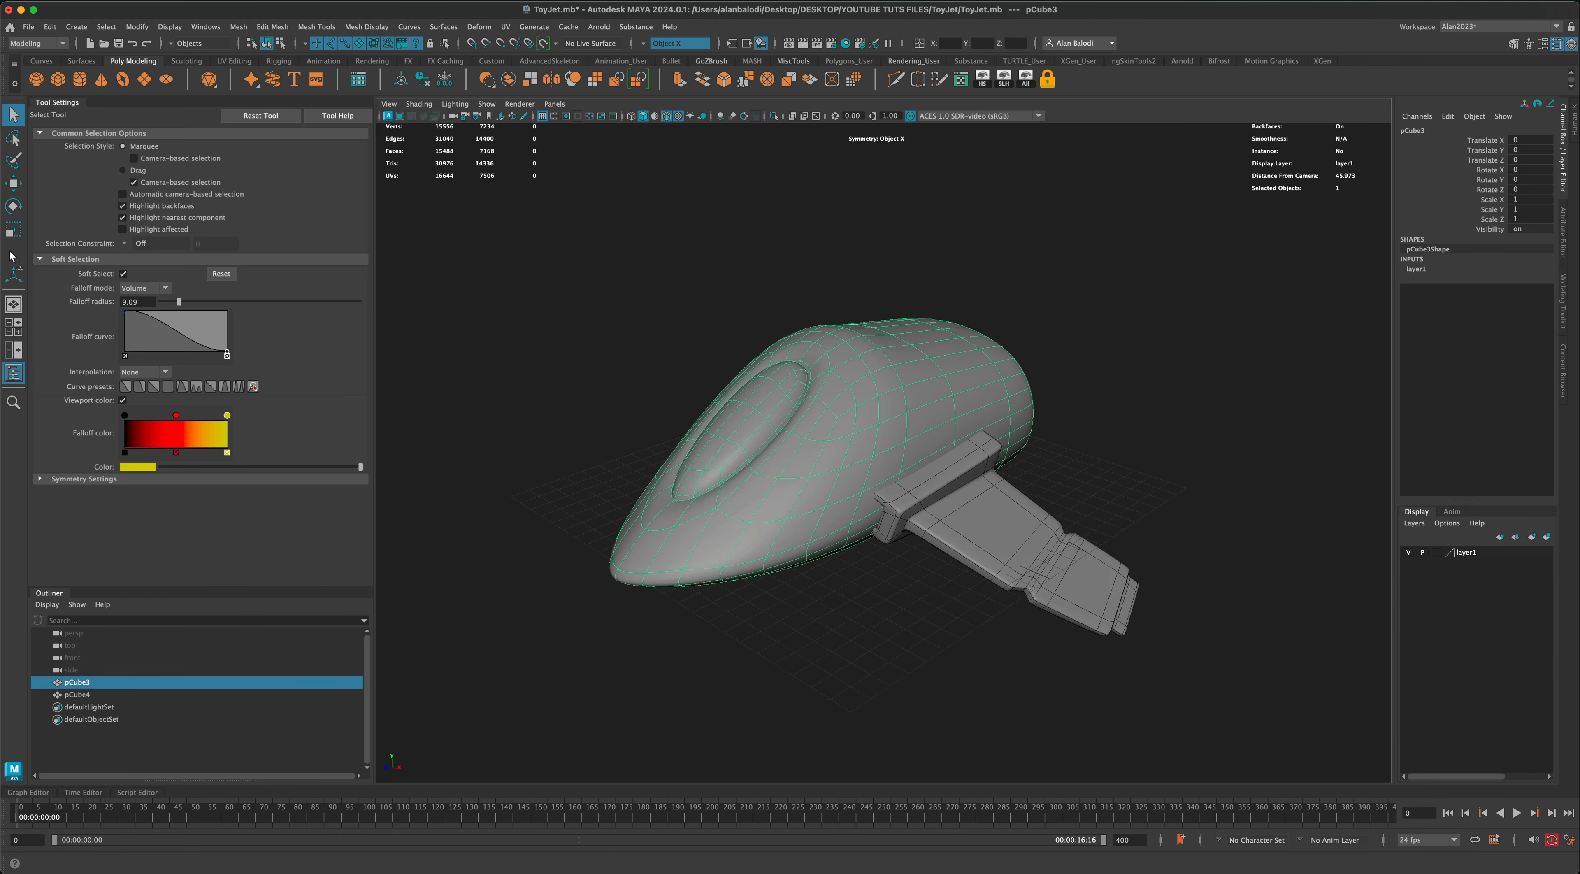
pyautogui.click(12, 234)
pyautogui.moveTo(841, 437)
pyautogui.mouseDown()
pyautogui.moveTo(693, 450)
pyautogui.moveTo(859, 454)
pyautogui.moveTo(840, 514)
pyautogui.moveTo(763, 450)
pyautogui.moveTo(836, 554)
pyautogui.moveTo(948, 582)
pyautogui.moveTo(839, 435)
pyautogui.mouseUp()
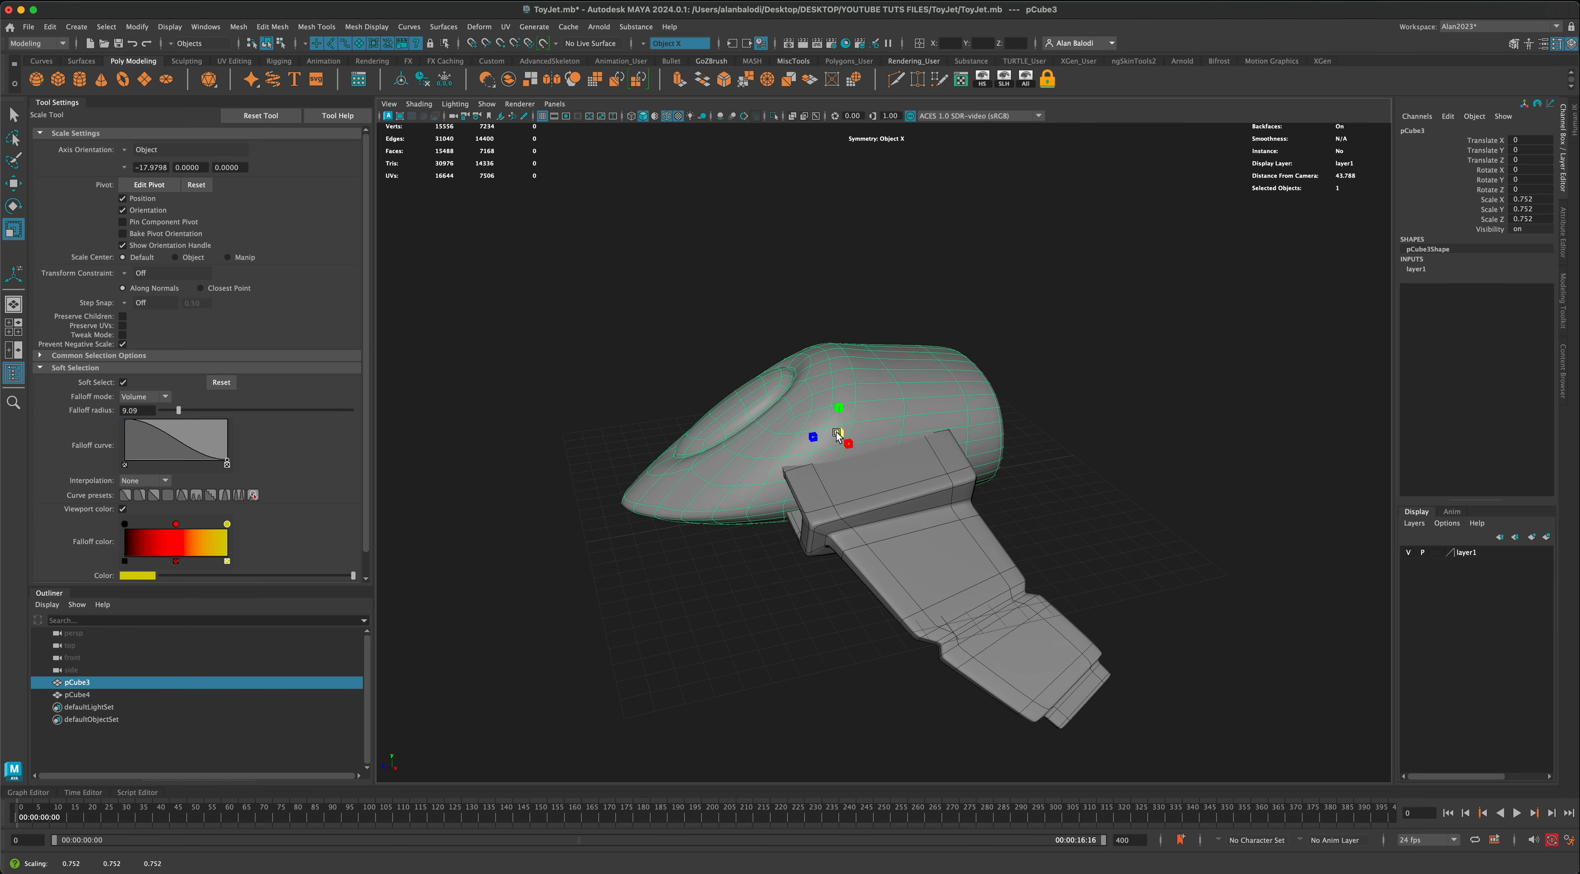
pyautogui.keyDown('alt'); pyautogui.moveTo(790, 522); pyautogui.dragTo(838, 543); pyautogui.keyUp('alt')
# Step: Isolate the wing body, select all its faces, and spread both sides outward symmetrically along X with soft selection
pyautogui.press('w')
pyautogui.click(945, 498)
pyautogui.click(774, 116)
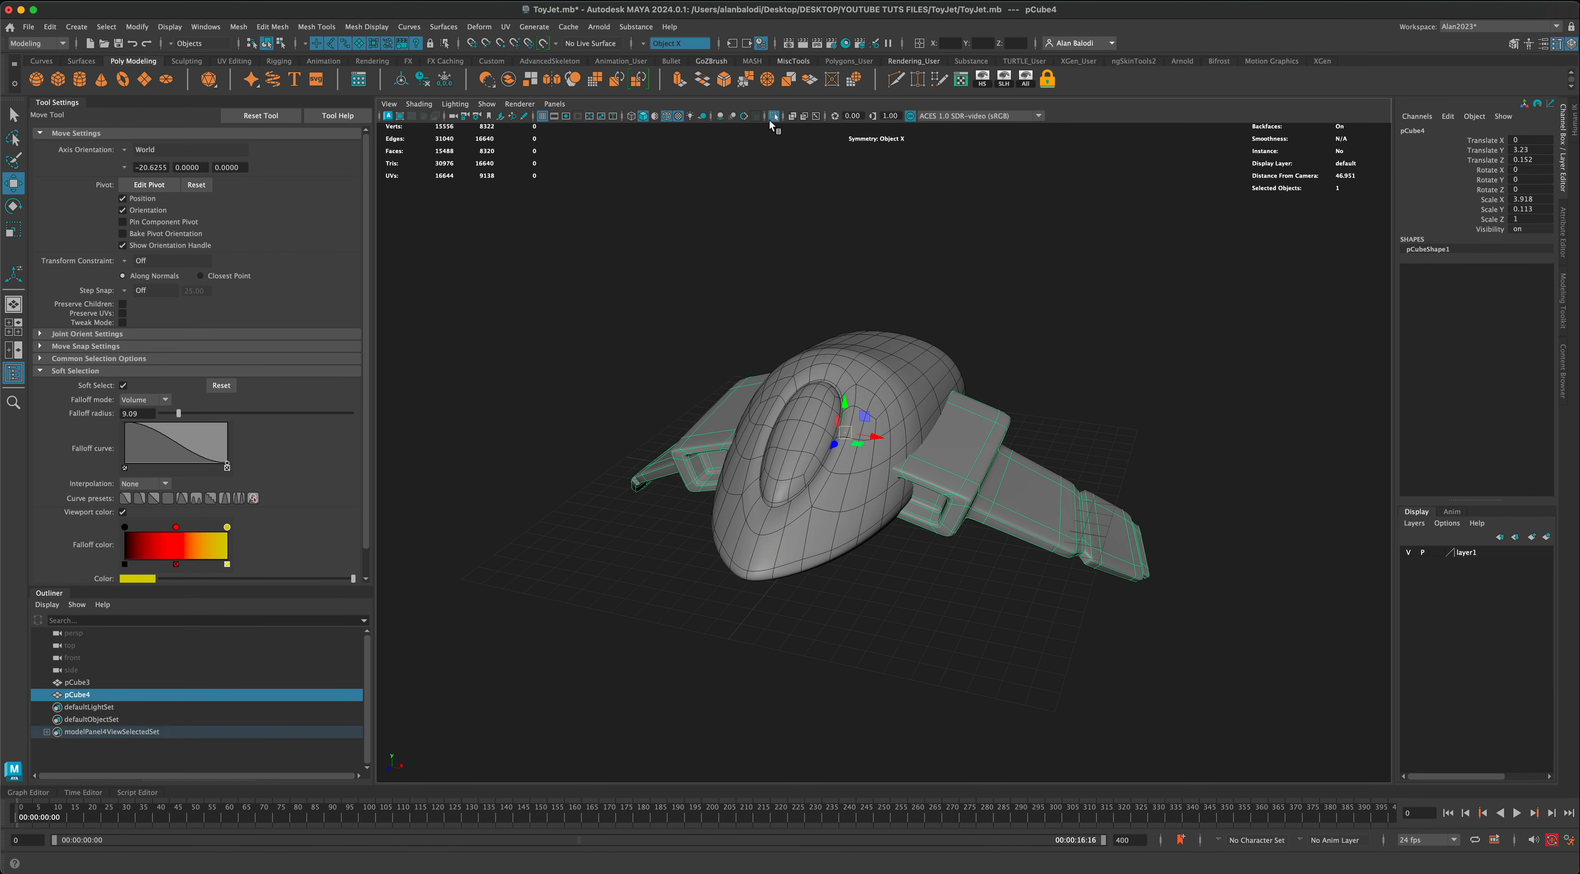
pyautogui.keyDown('alt'); pyautogui.moveTo(900, 377); pyautogui.dragTo(923, 380); pyautogui.keyUp('alt')
pyautogui.rightClick(883, 433)
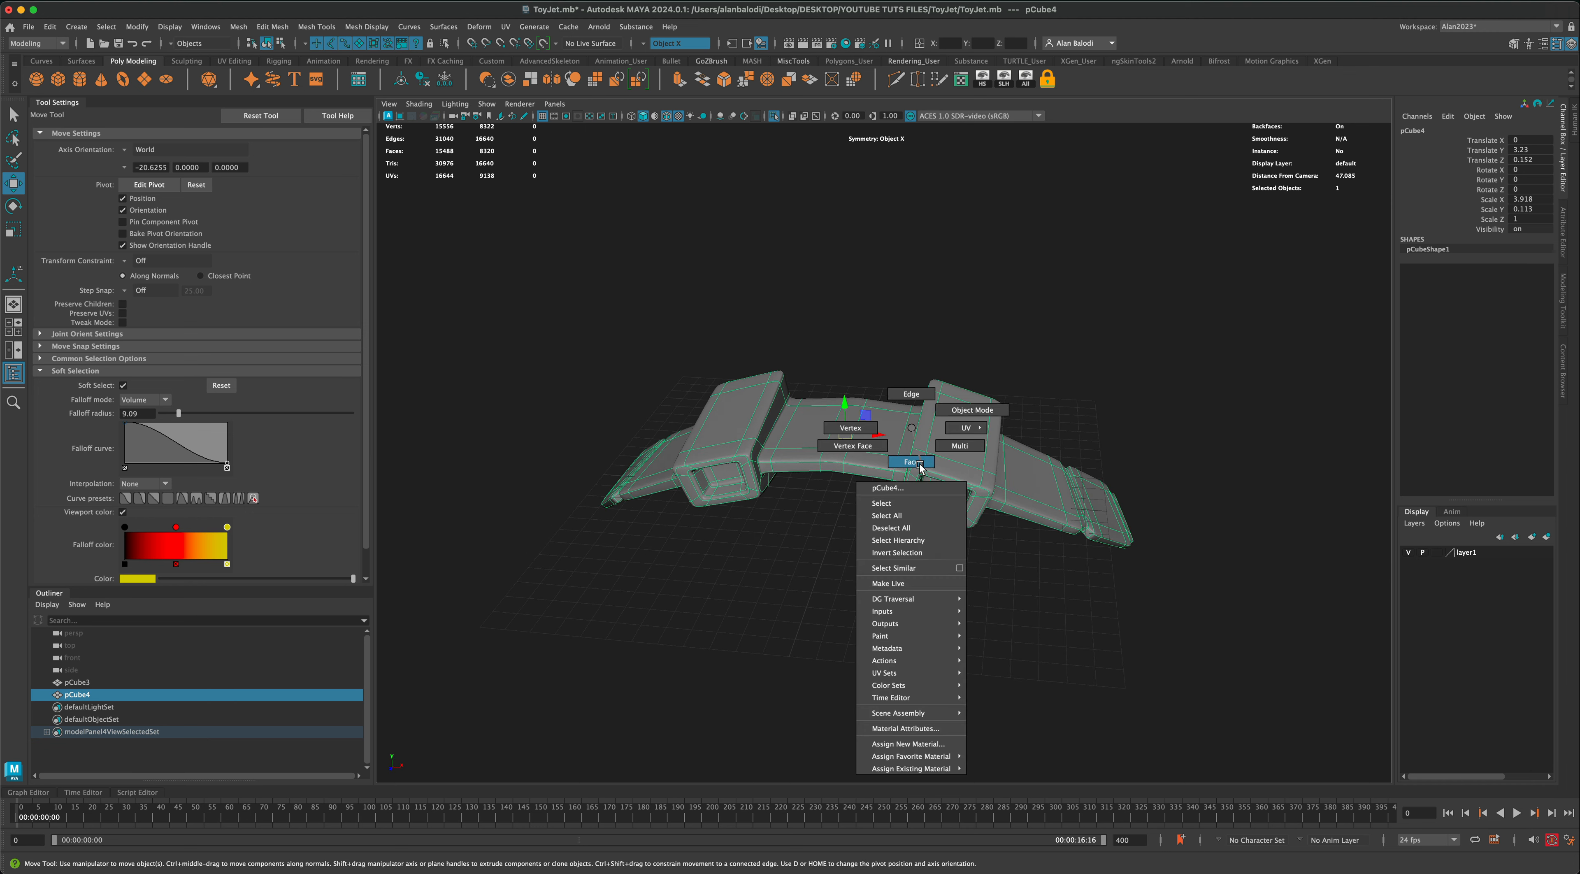
pyautogui.click(1234, 619)
pyautogui.moveTo(1234, 619); pyautogui.dragTo(878, 343)
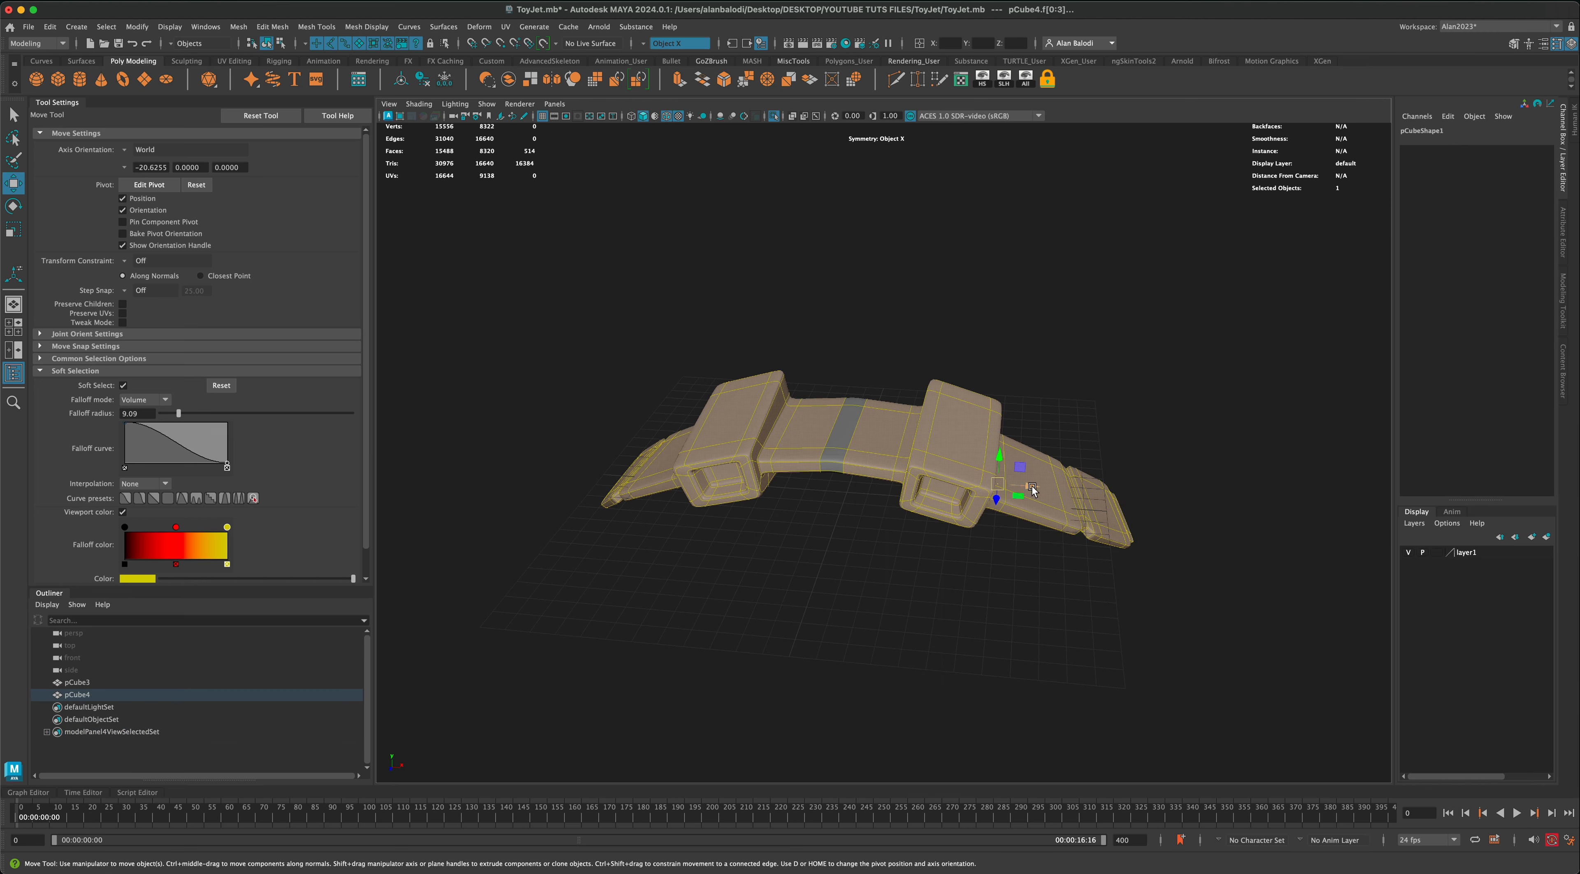
pyautogui.moveTo(1032, 490); pyautogui.dragTo(1067, 503)
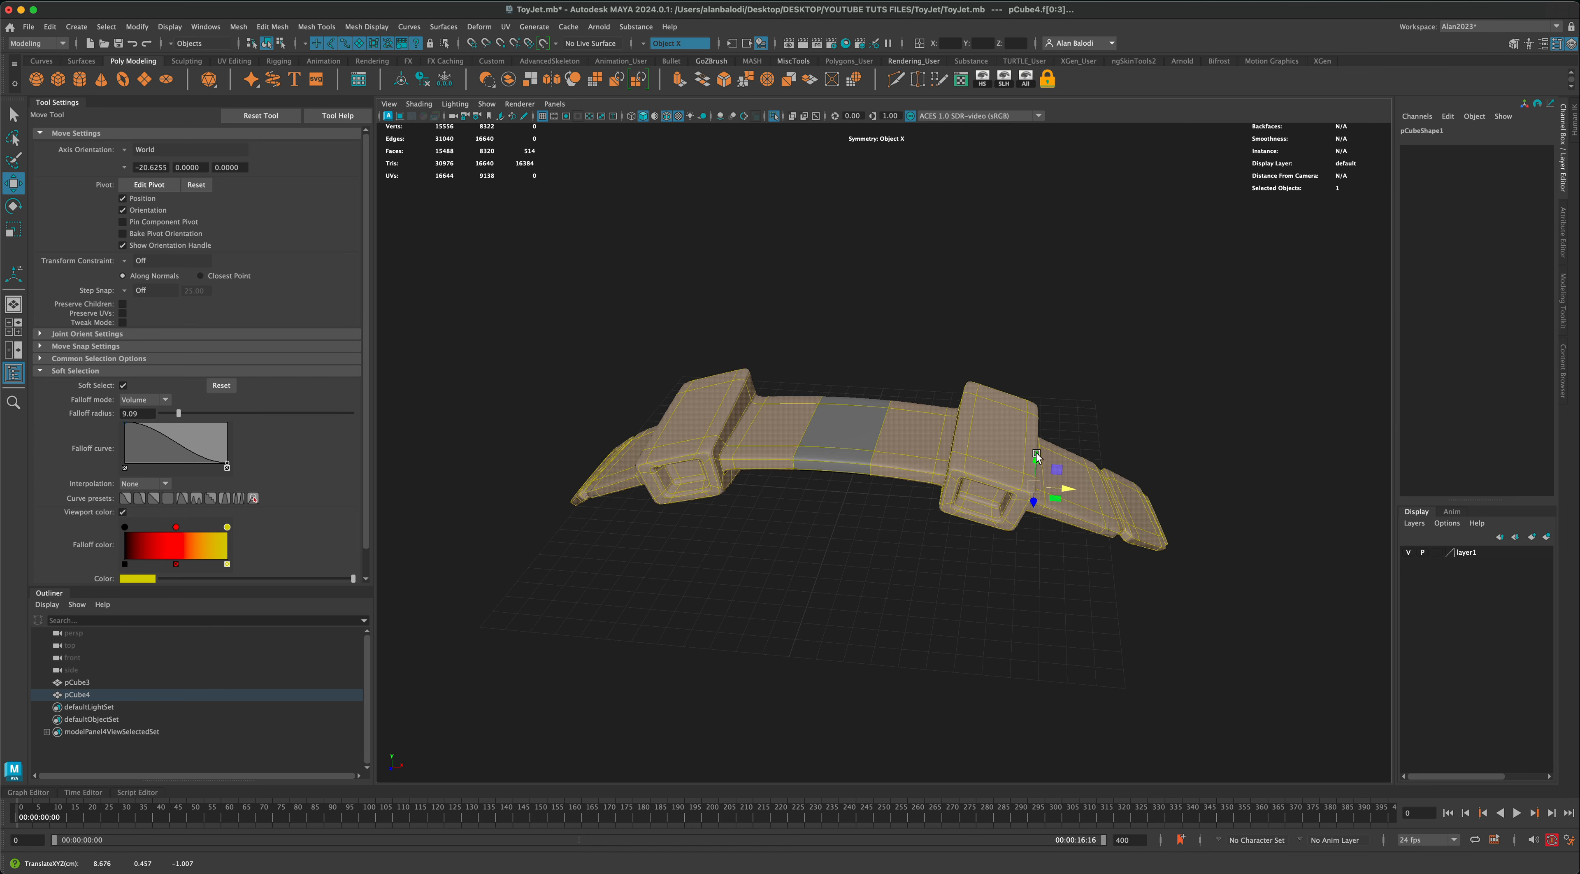
# Step: Leave isolation to show the cockpit, spread the wings slightly farther apart along X, and save the scene
pyautogui.click(774, 117)
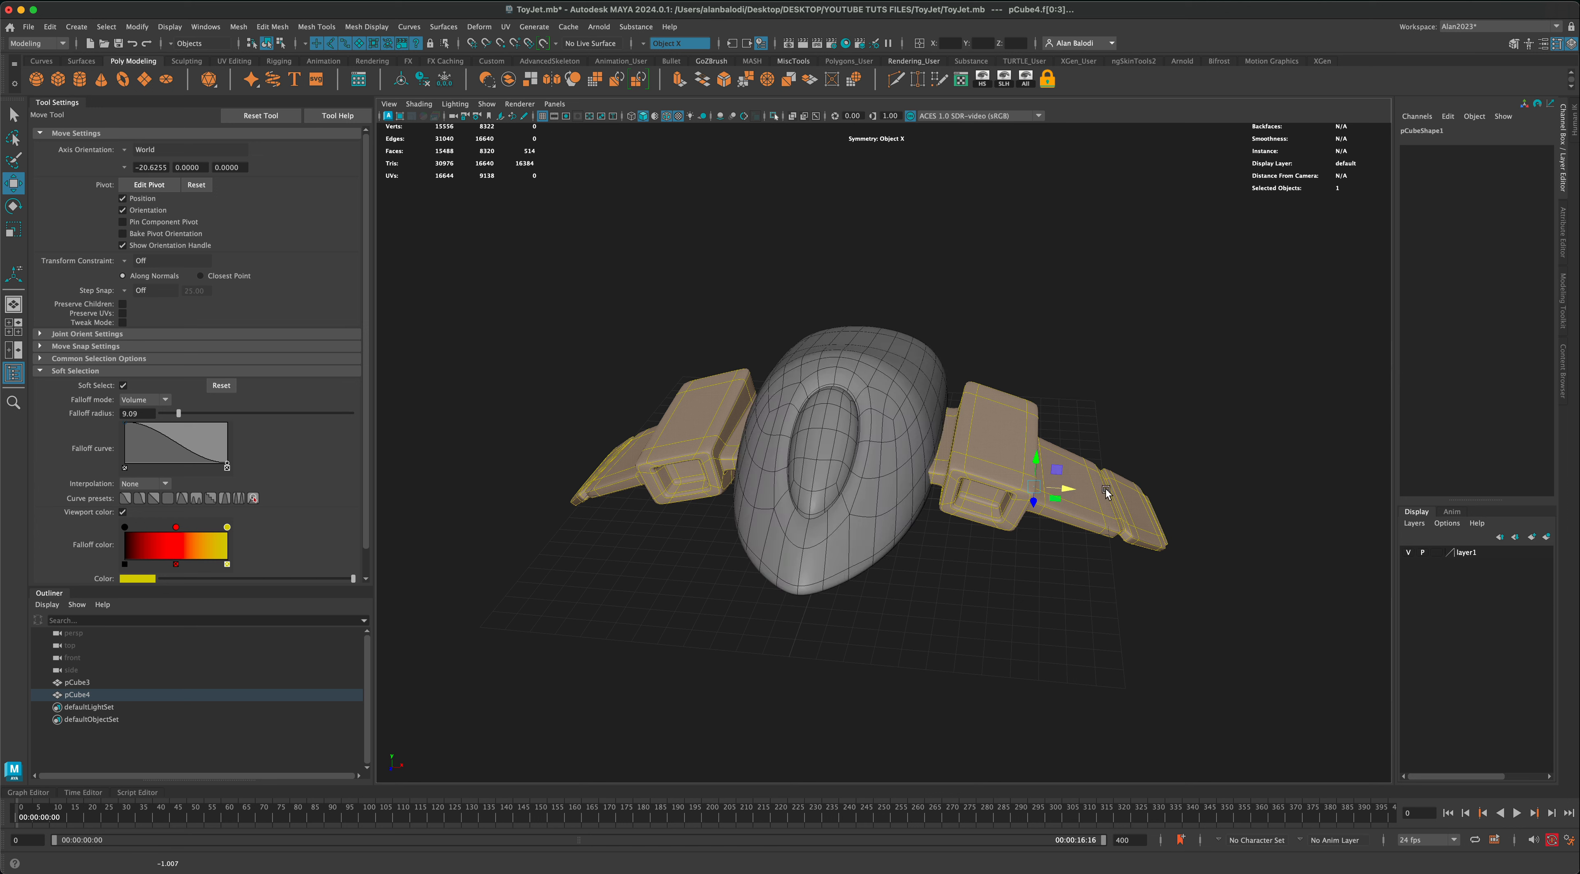
pyautogui.moveTo(1068, 491)
pyautogui.mouseDown()
pyautogui.moveTo(1092, 494)
pyautogui.moveTo(1049, 488)
pyautogui.moveTo(1075, 492)
pyautogui.mouseUp()
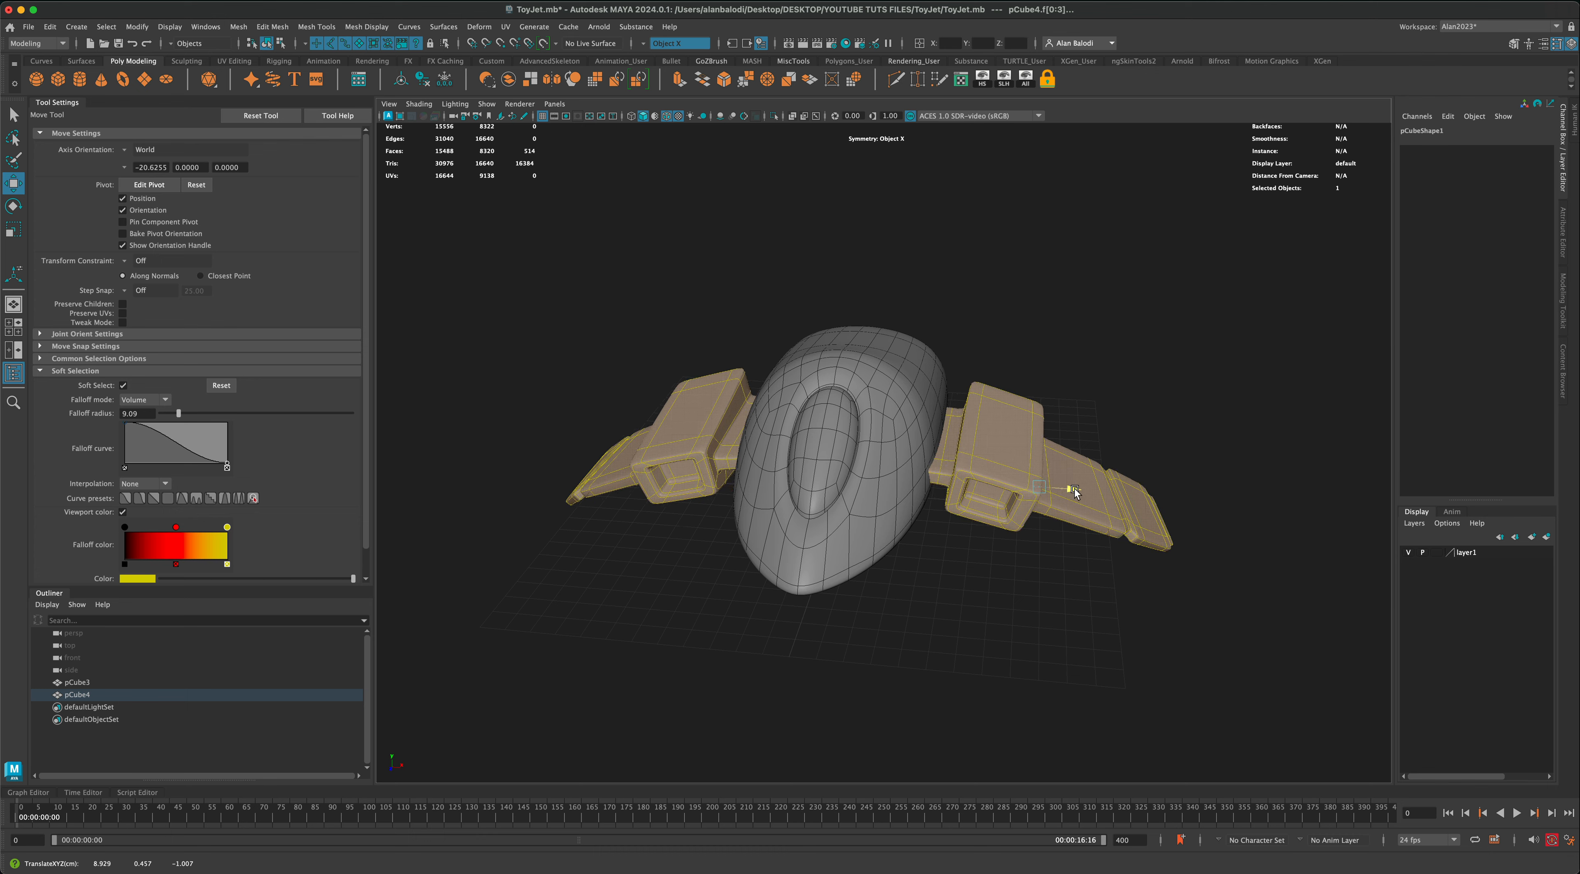
pyautogui.moveTo(1003, 434); pyautogui.dragTo(1051, 417, button='right')
pyautogui.click(1054, 607)
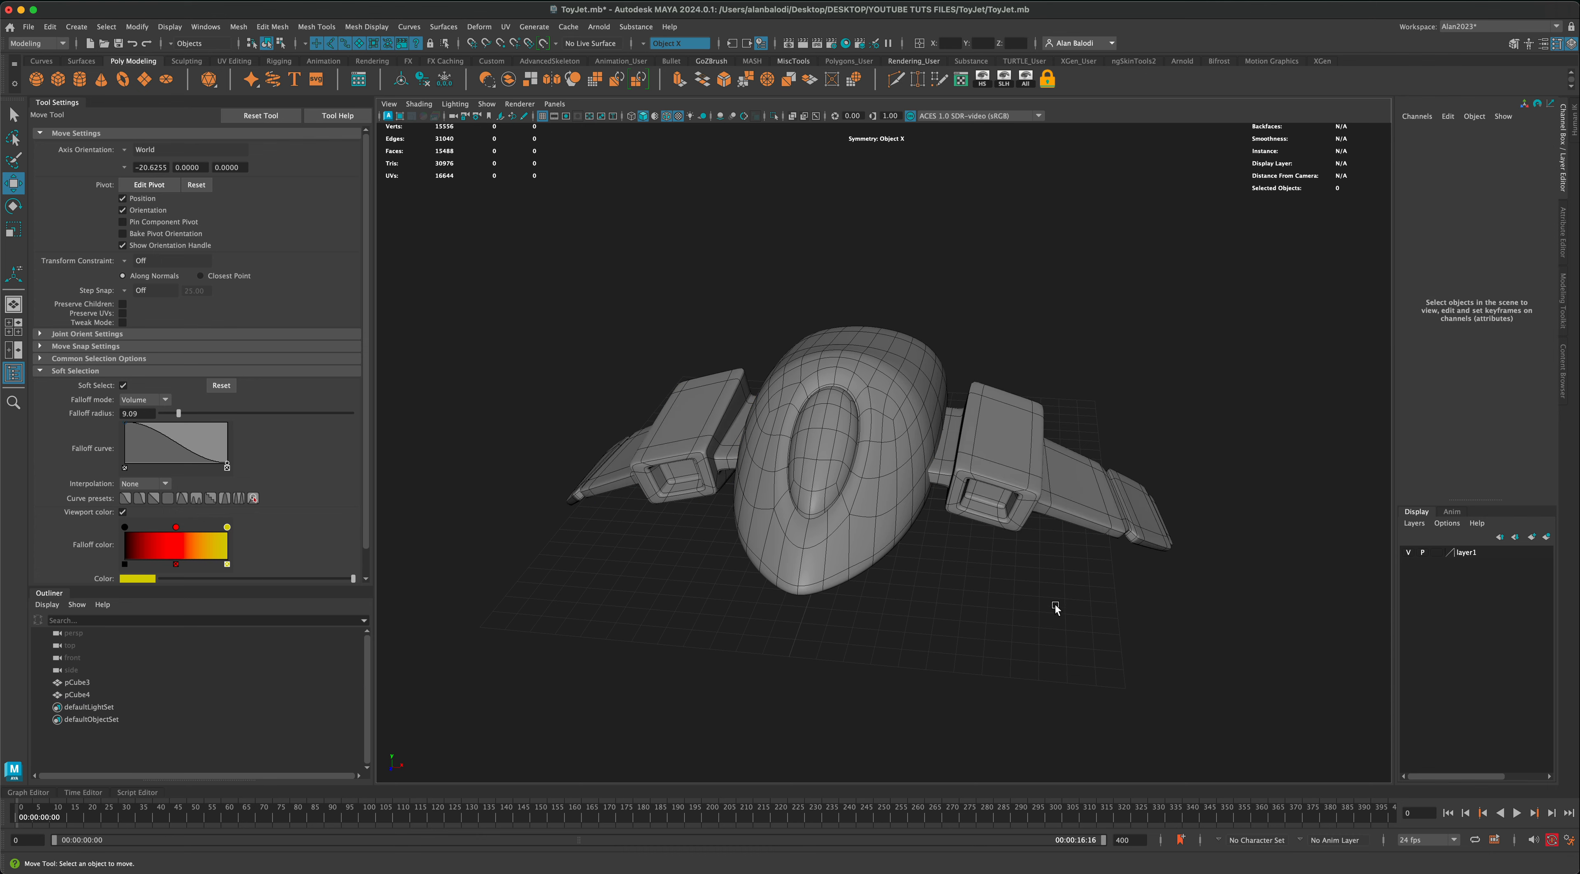
pyautogui.keyDown('alt'); pyautogui.moveTo(1053, 607); pyautogui.dragTo(884, 603); pyautogui.keyUp('alt')
pyautogui.press('super+s')
pyautogui.keyDown('alt'); pyautogui.moveTo(936, 543); pyautogui.dragTo(913, 547); pyautogui.keyUp('alt')
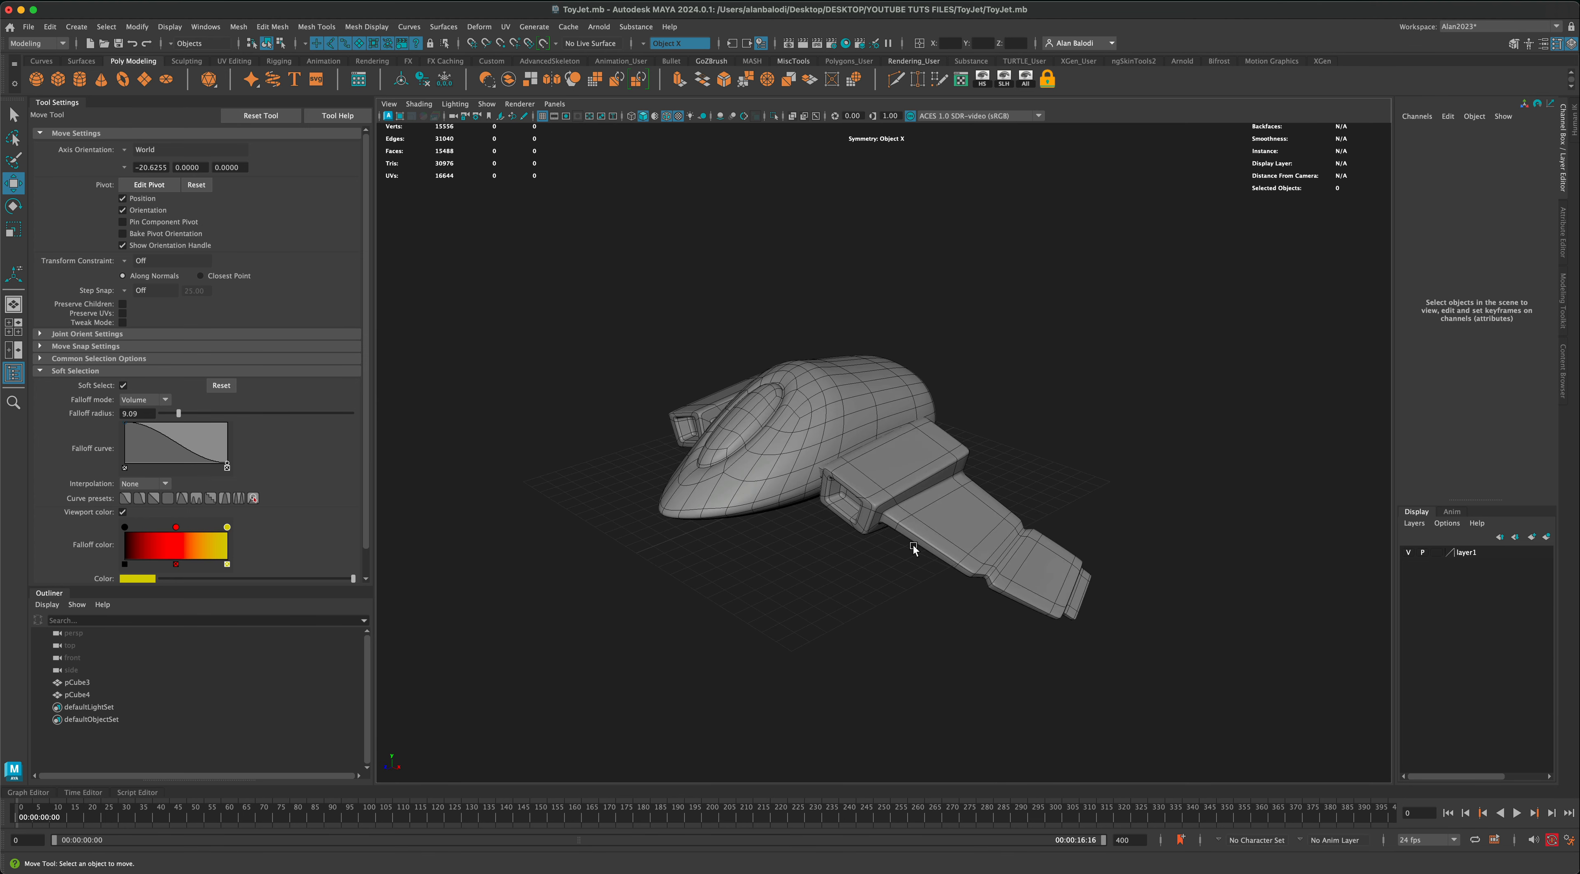
# Step: With soft selection off and the wings unsmoothed, extrude the top faces of both engine blocks and scale them to 0.6
pyautogui.click(960, 523)
pyautogui.rightClick(957, 521)
pyautogui.moveTo(957, 518); pyautogui.dragTo(957, 529, button='right')
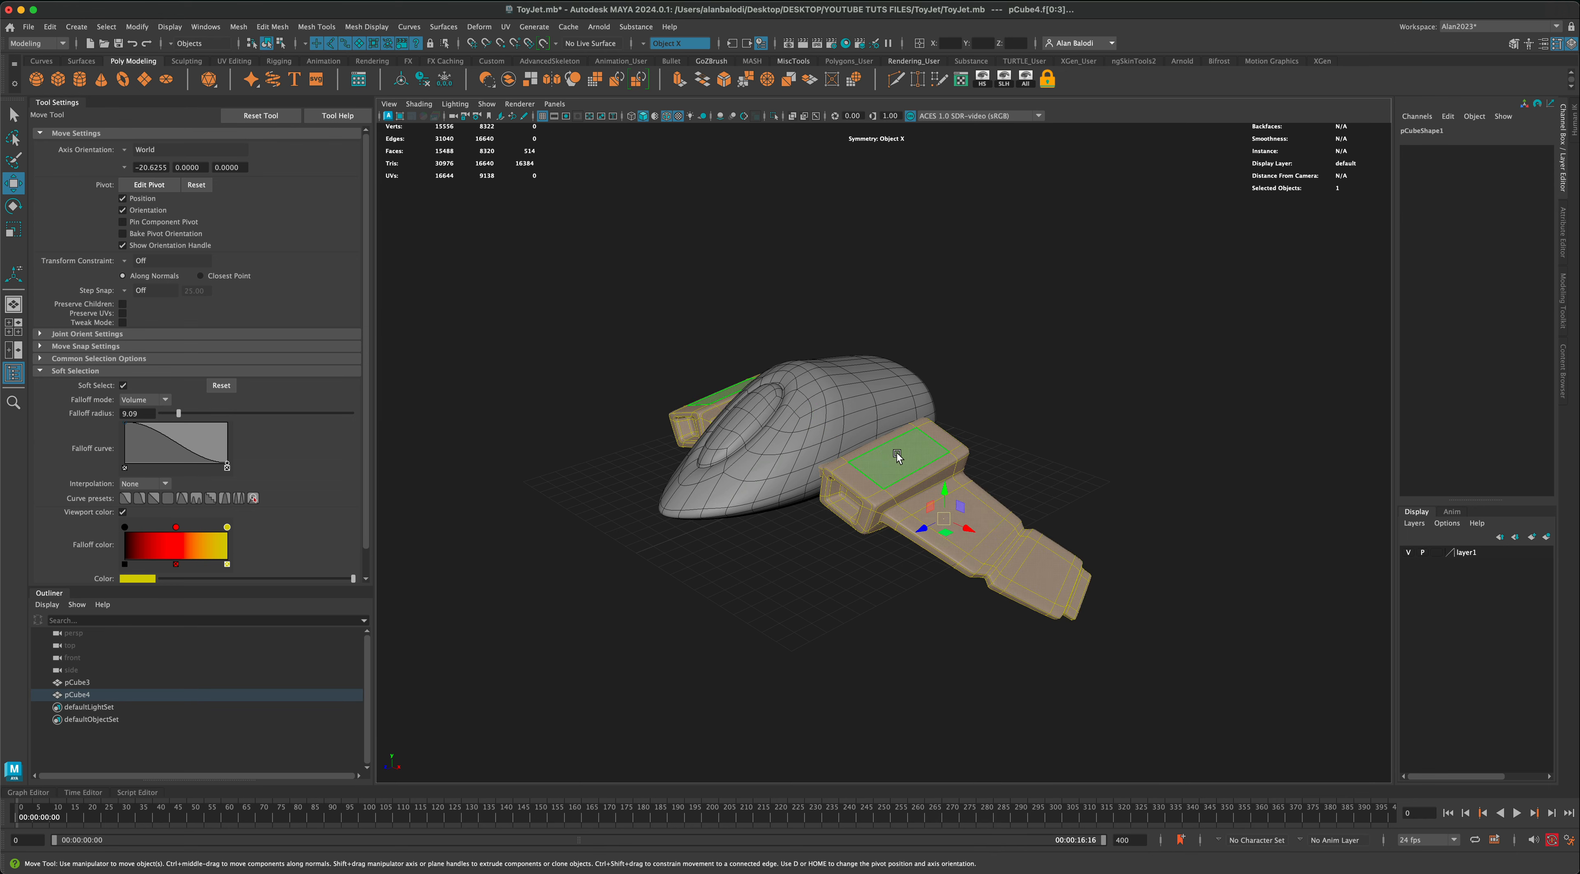
pyautogui.click(906, 460)
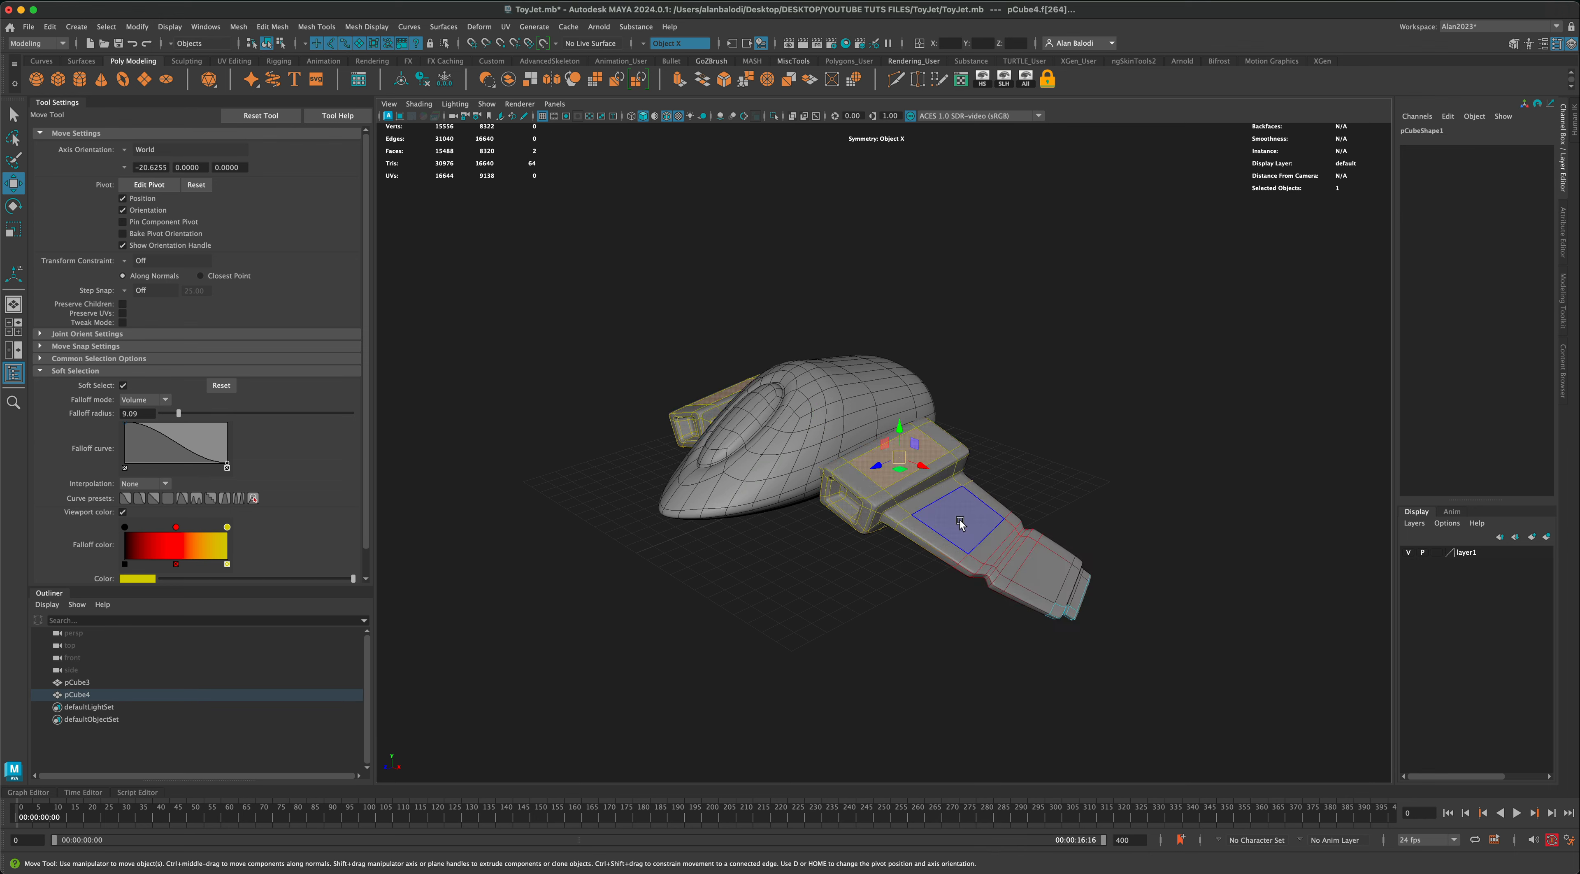
pyautogui.press('b')
pyautogui.keyDown('alt'); pyautogui.moveTo(881, 651); pyautogui.dragTo(869, 616); pyautogui.keyUp('alt')
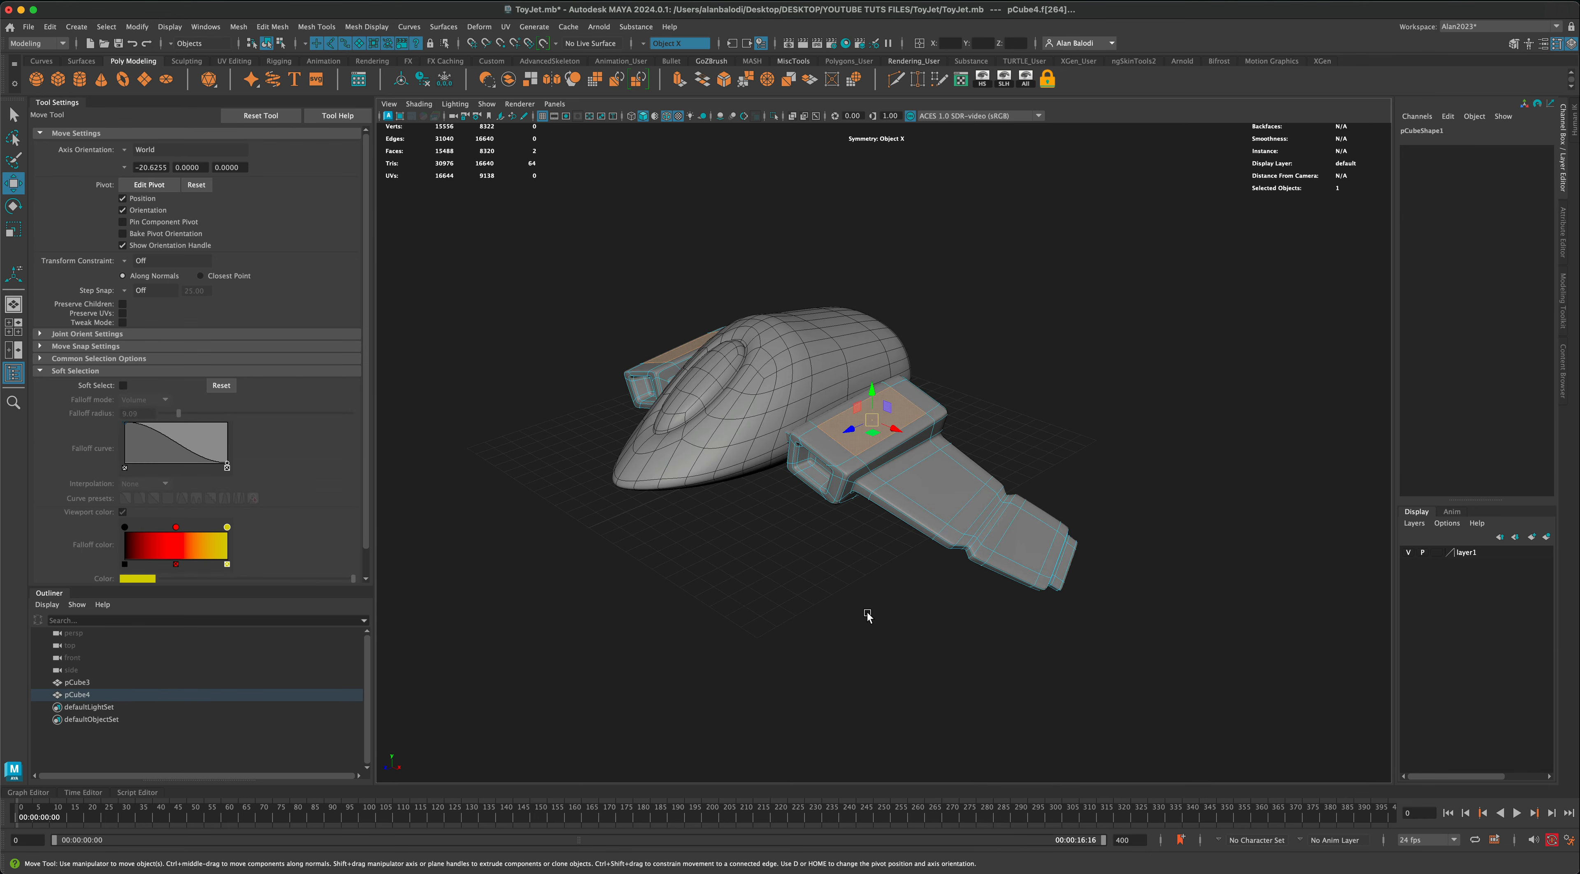
pyautogui.scroll(1, 868, 616)
pyautogui.moveTo(890, 449); pyautogui.dragTo(892, 480, button='right')
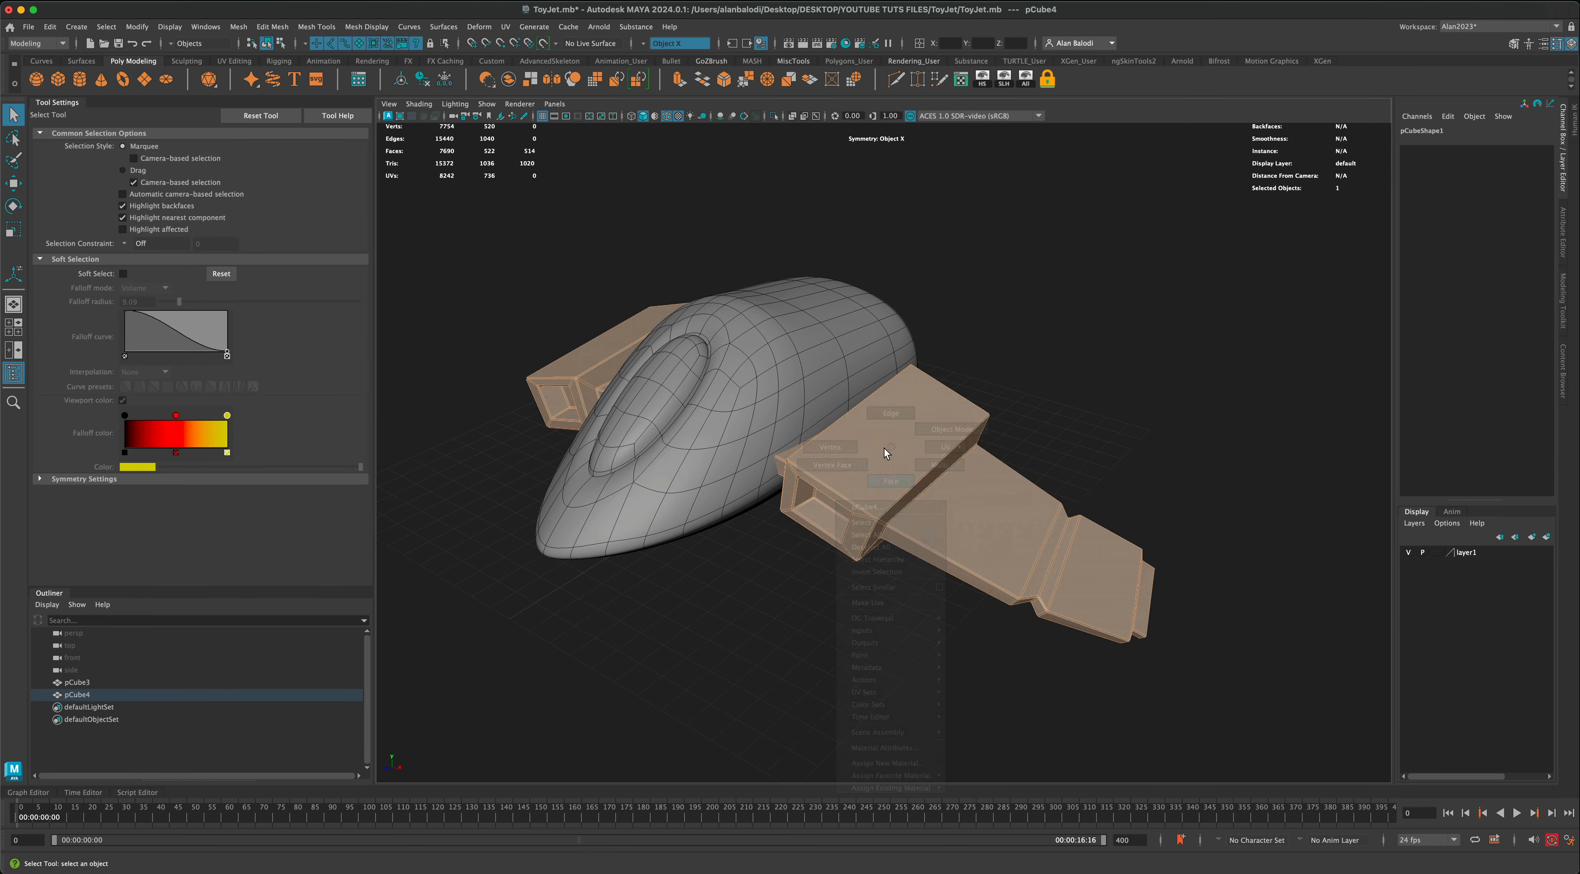
pyautogui.click(887, 448)
pyautogui.keyDown('alt'); pyautogui.moveTo(953, 278); pyautogui.dragTo(959, 277); pyautogui.keyUp('alt')
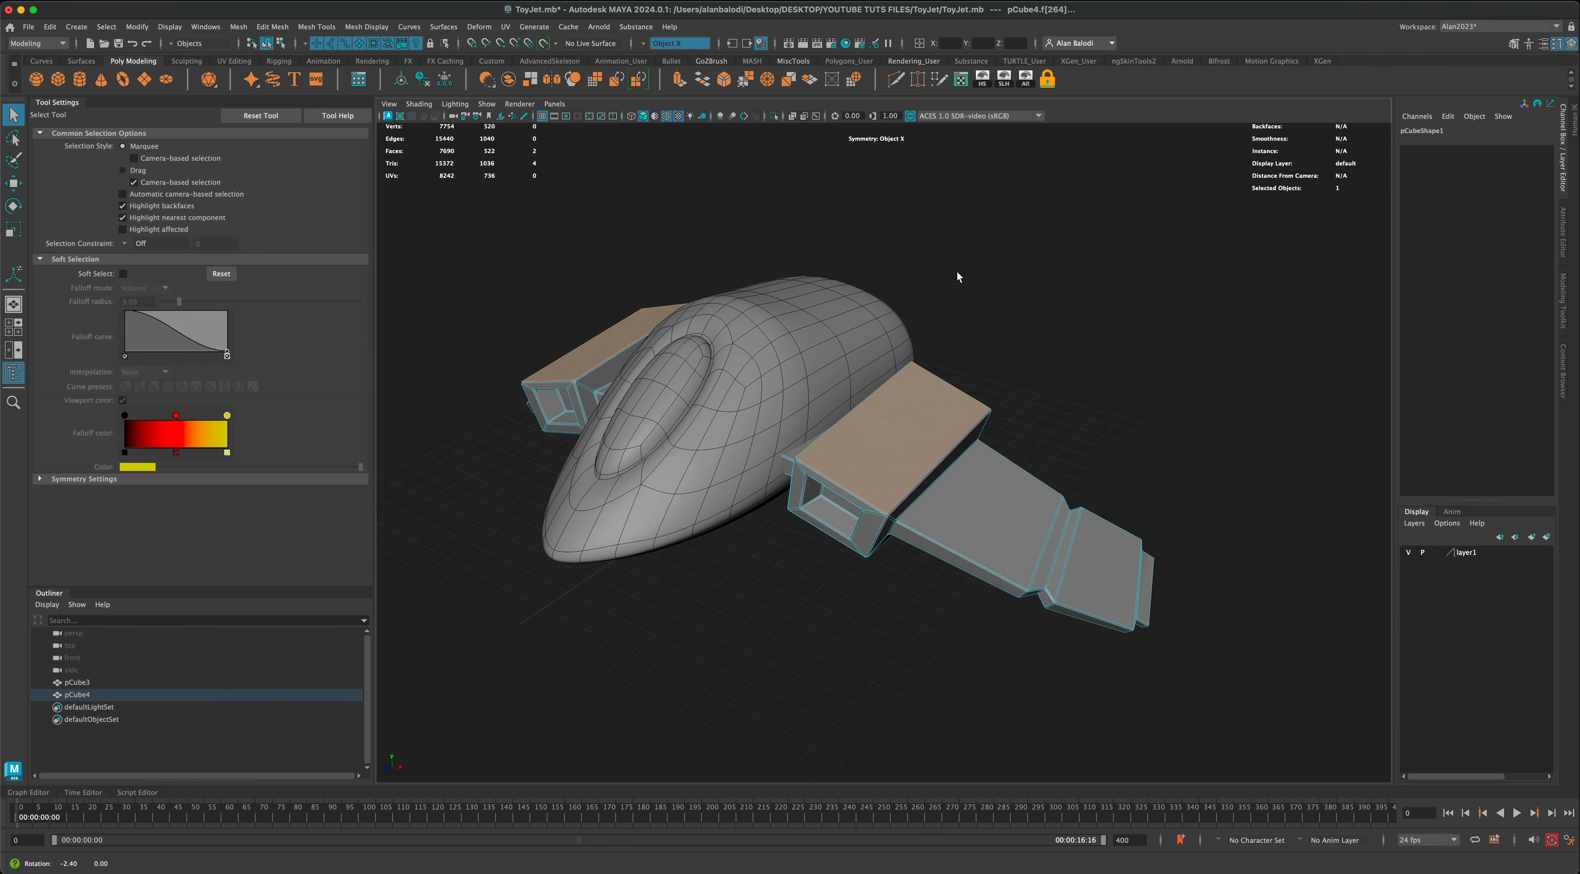
pyautogui.click(679, 78)
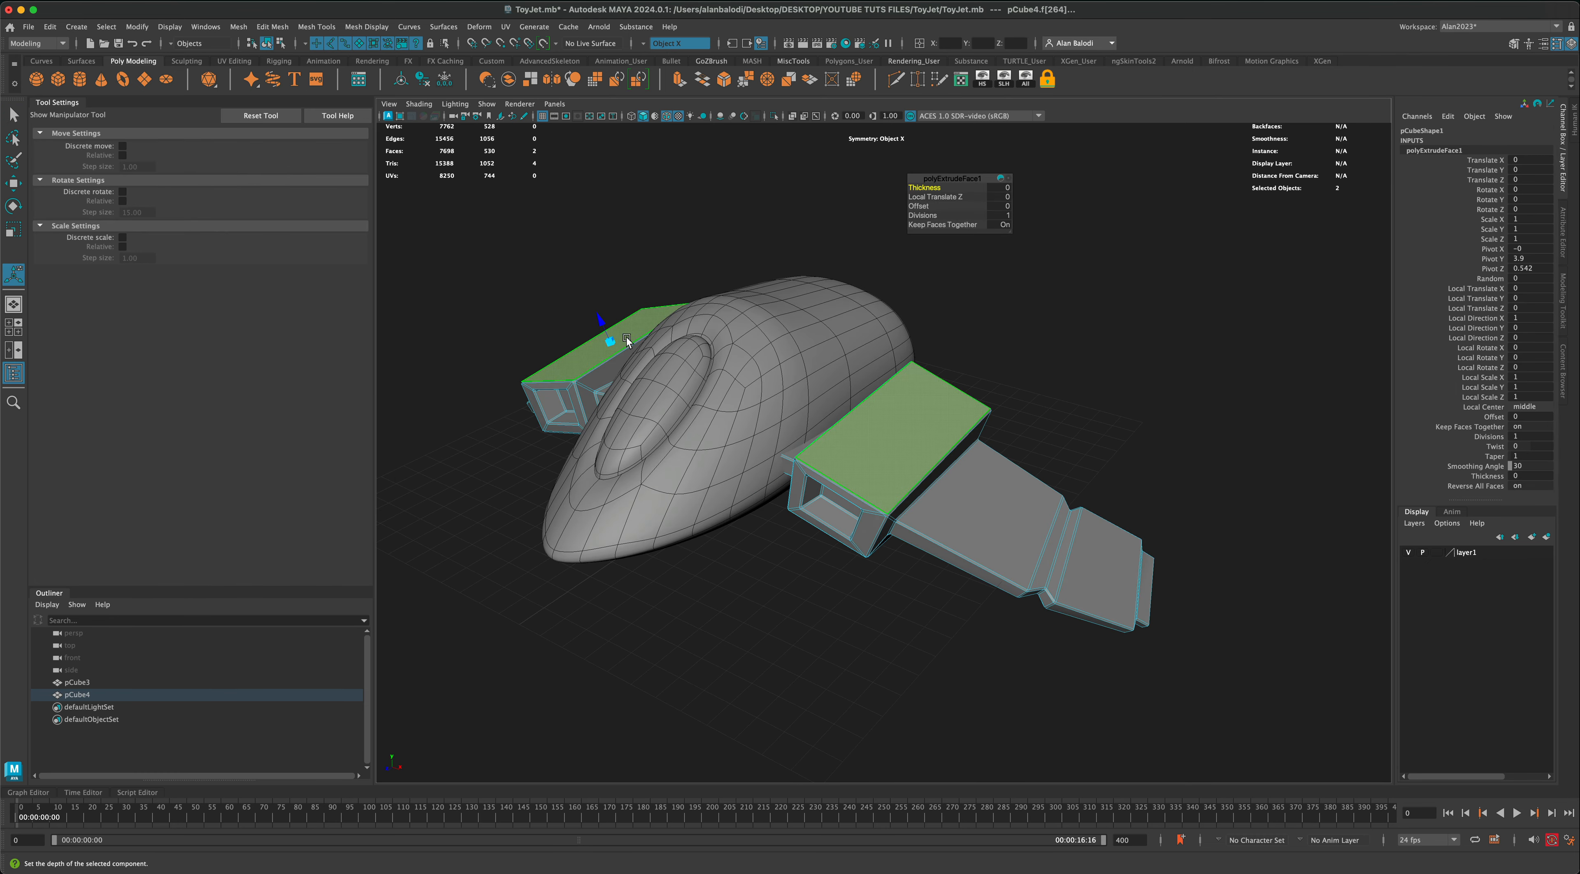
pyautogui.moveTo(627, 340); pyautogui.dragTo(606, 345)
pyautogui.press('g')
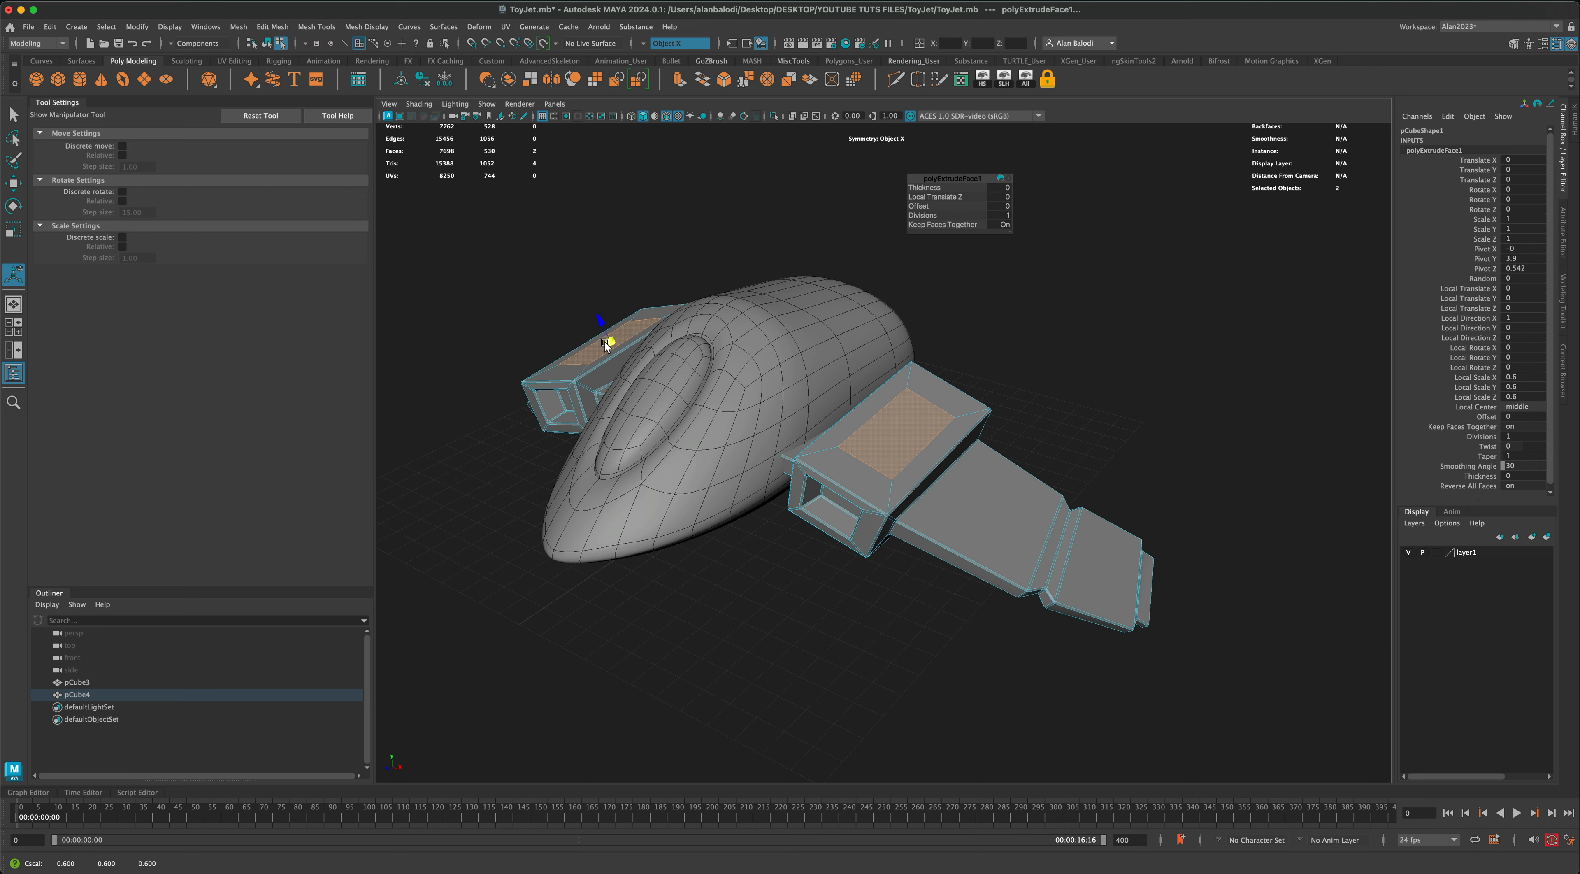
# Step: Extrude the inset faces on top of the engine blocks again and push them inward to form recesses
pyautogui.click(679, 78)
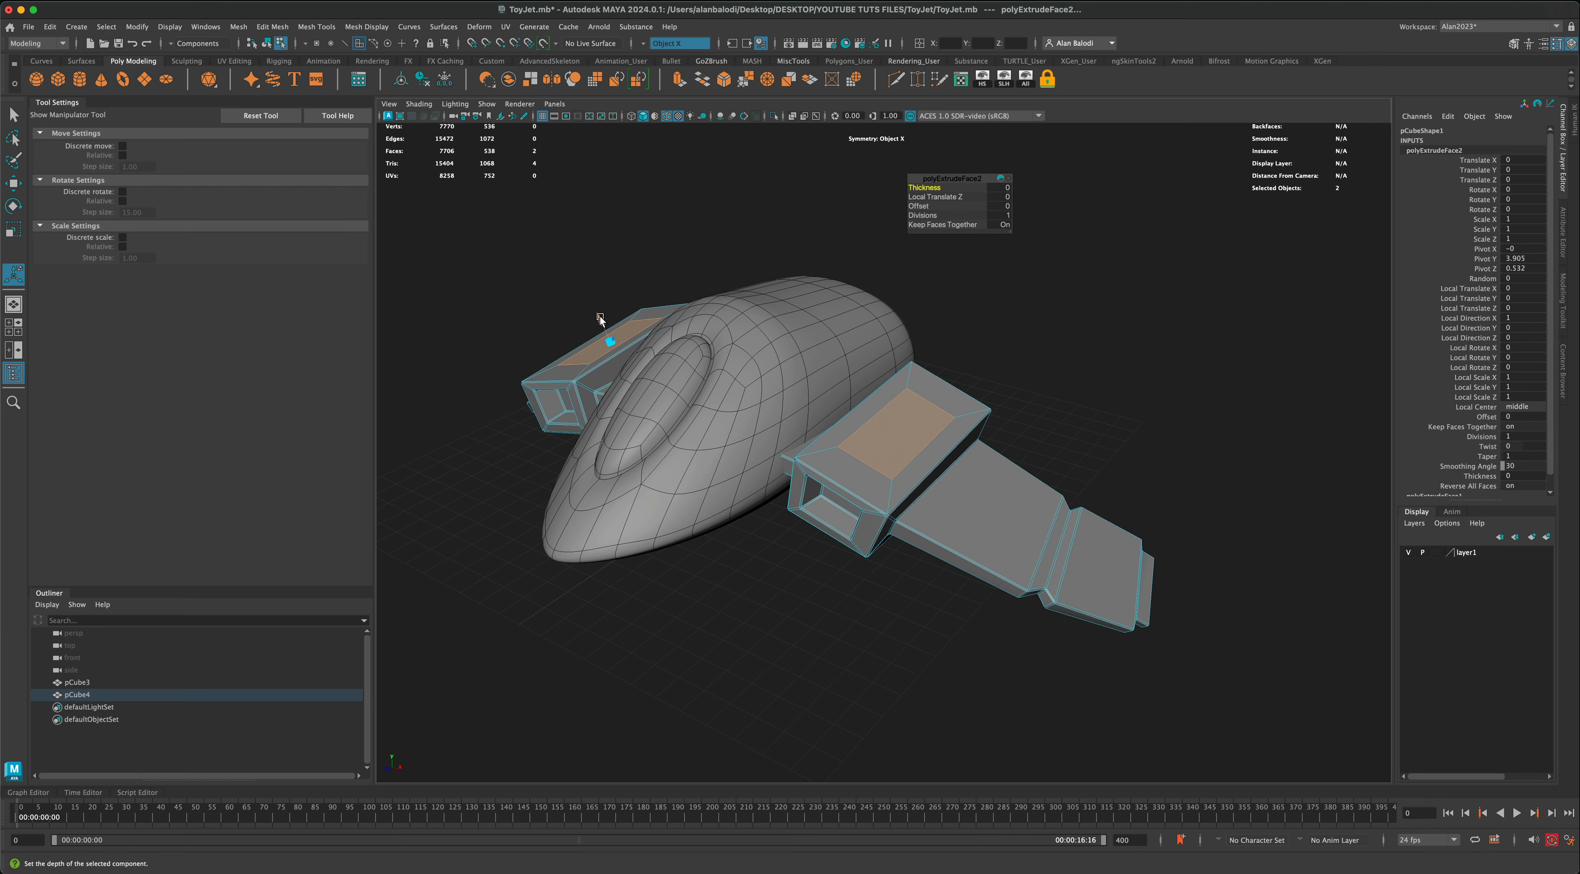
pyautogui.moveTo(604, 329); pyautogui.dragTo(612, 291)
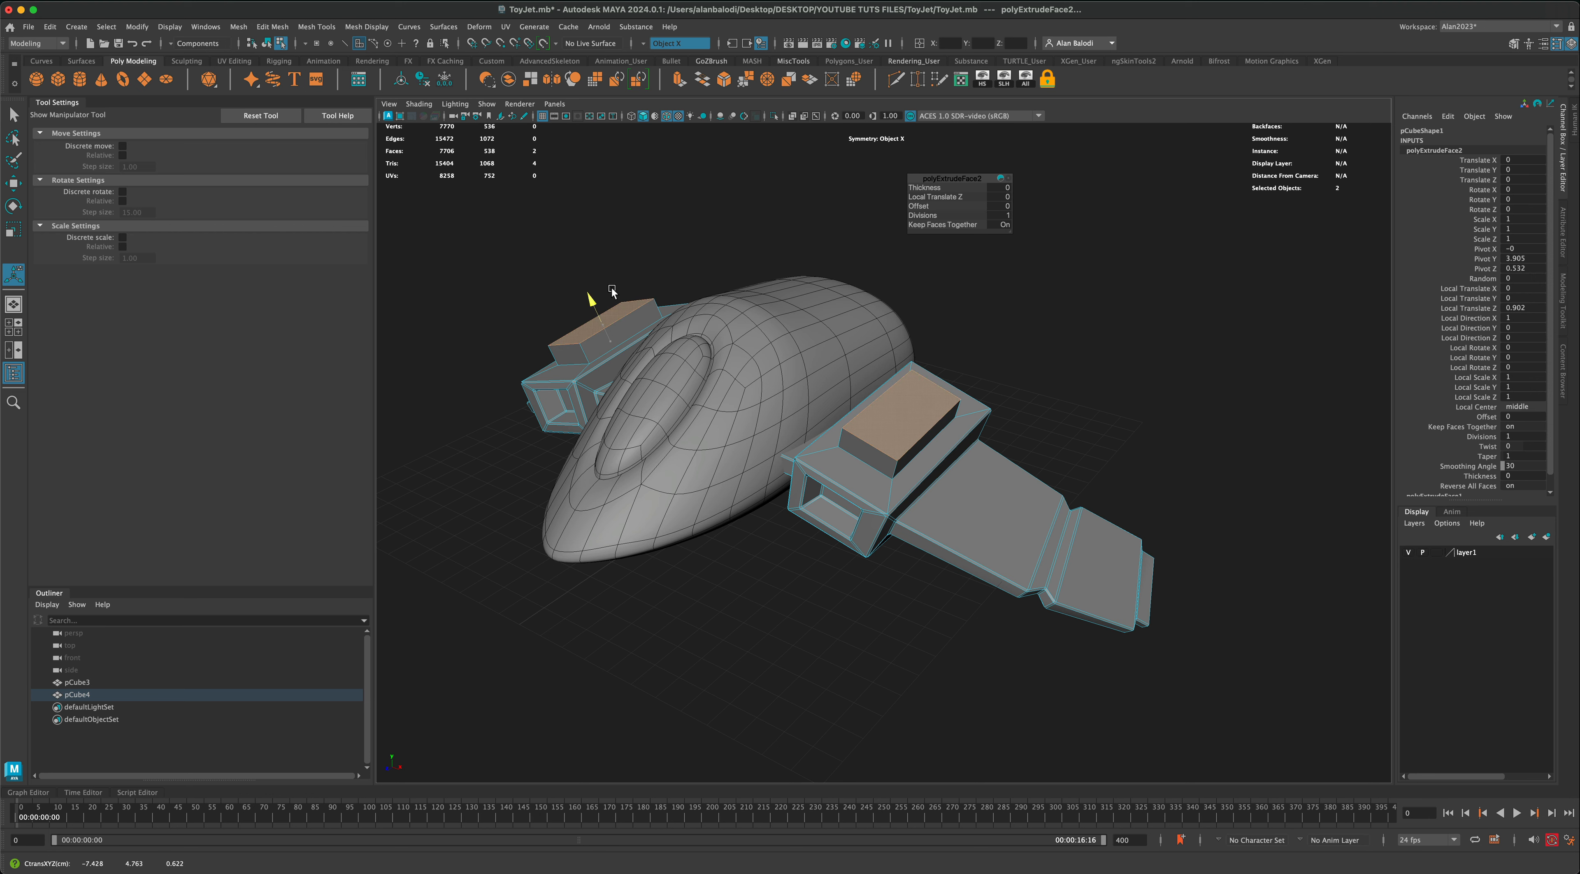
pyautogui.moveTo(612, 294); pyautogui.dragTo(612, 316)
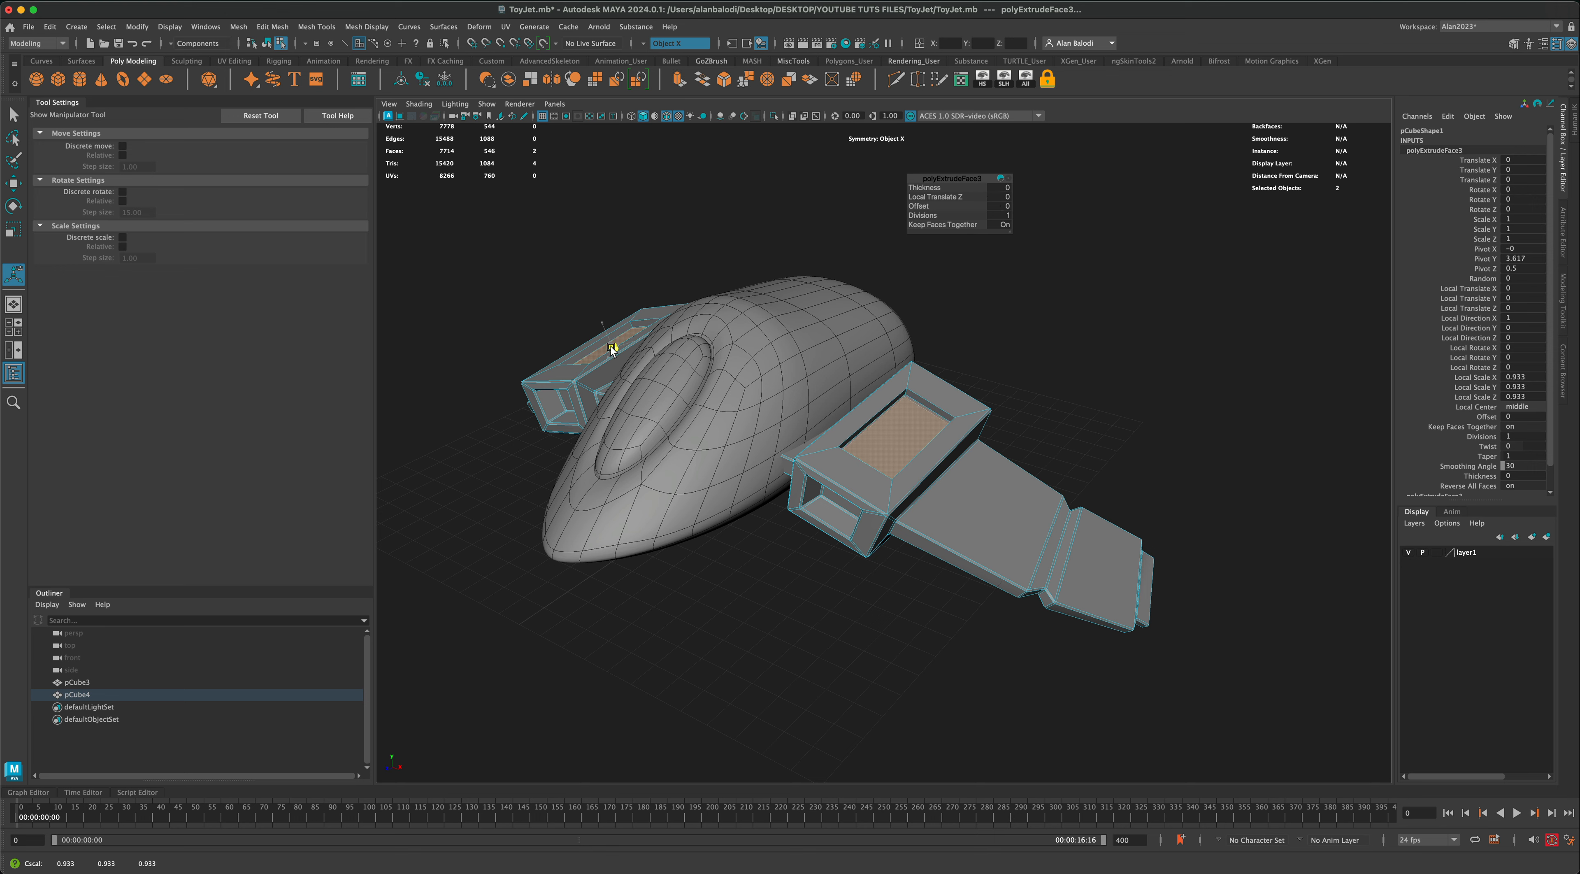
# Step: Extrude the recess floors upward into tapered raised blocks on both engines, and return to object mode
pyautogui.click(678, 85)
pyautogui.moveTo(605, 330)
pyautogui.mouseDown()
pyautogui.moveTo(600, 315)
pyautogui.moveTo(603, 335)
pyautogui.mouseUp()
pyautogui.moveTo(954, 421); pyautogui.dragTo(965, 384, button='right')
pyautogui.keyDown('alt'); pyautogui.moveTo(1058, 362); pyautogui.dragTo(1029, 379); pyautogui.keyUp('alt')
pyautogui.click(934, 456)
pyautogui.moveTo(968, 392); pyautogui.dragTo(994, 368, button='right')
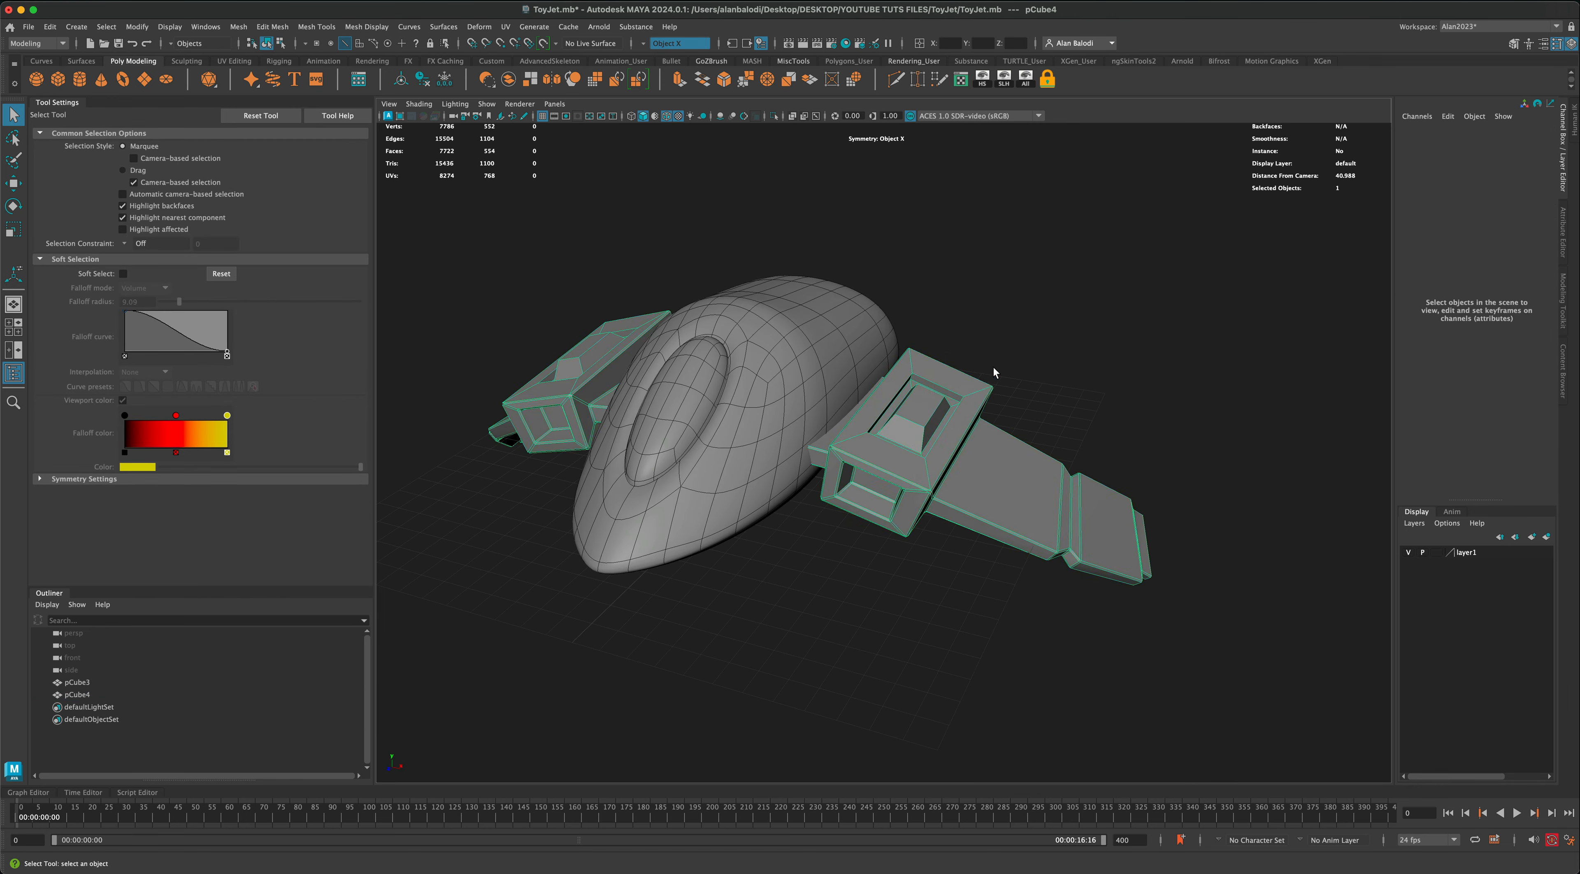
# Step: Preview the wings in smooth mesh display, inspect the new engine top details, and restore the unsmoothed display
pyautogui.press('3')
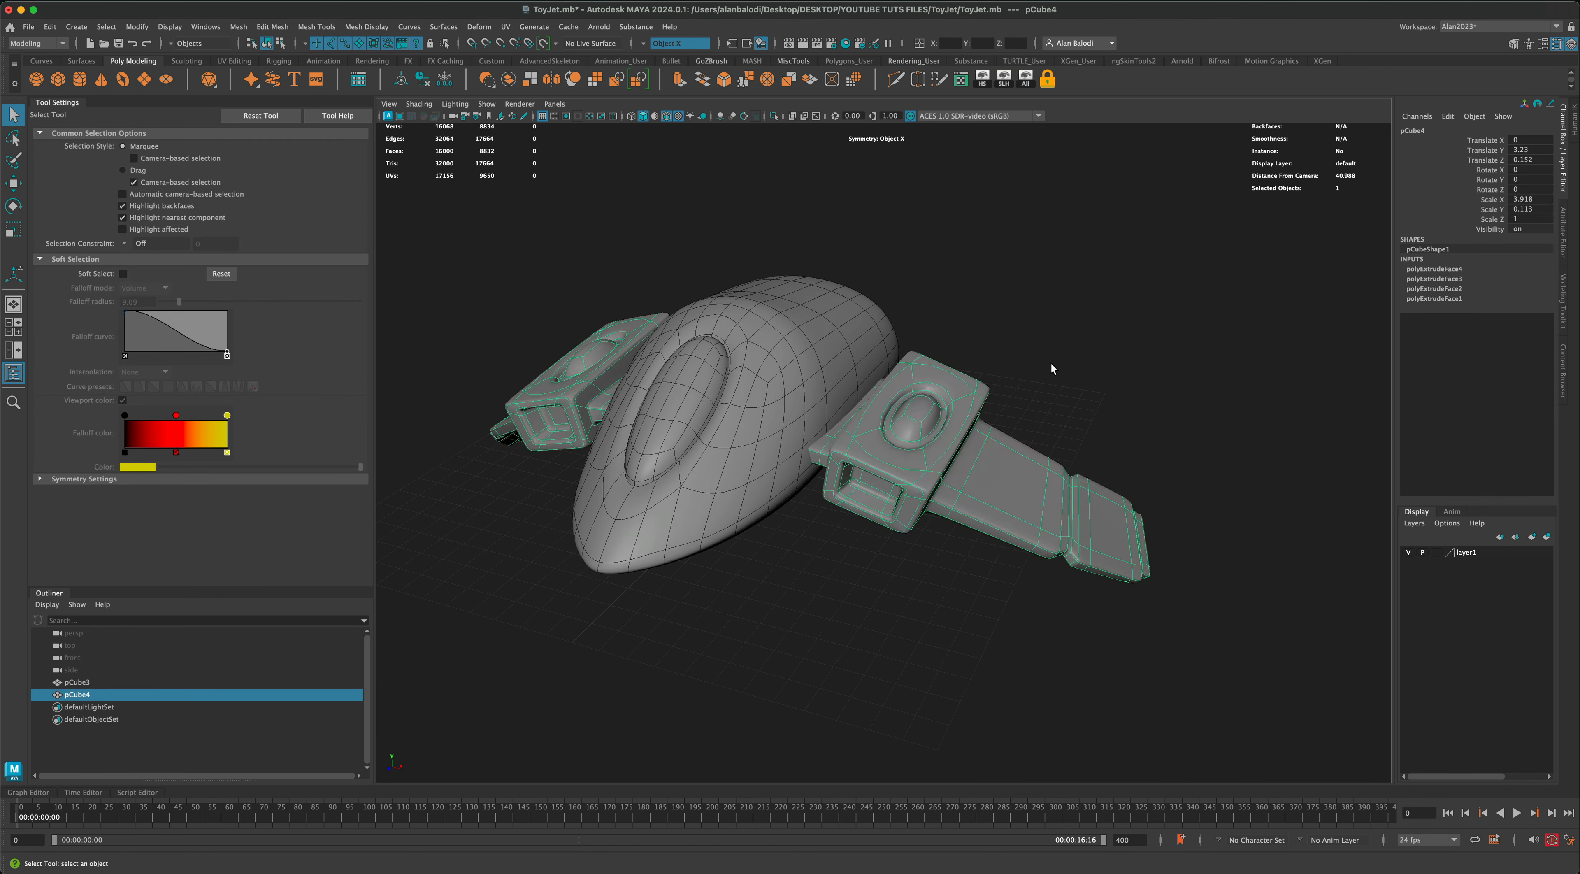
pyautogui.moveTo(1047, 364)
pyautogui.keyDown('alt'); pyautogui.mouseDown()
pyautogui.moveTo(1079, 359)
pyautogui.moveTo(1049, 360)
pyautogui.mouseUp(); pyautogui.keyUp('alt')
pyautogui.click(1017, 395)
pyautogui.moveTo(1009, 410)
pyautogui.keyDown('alt'); pyautogui.mouseDown()
pyautogui.moveTo(1040, 425)
pyautogui.moveTo(997, 424)
pyautogui.moveTo(1013, 415)
pyautogui.mouseUp(); pyautogui.keyUp('alt')
pyautogui.click(937, 417)
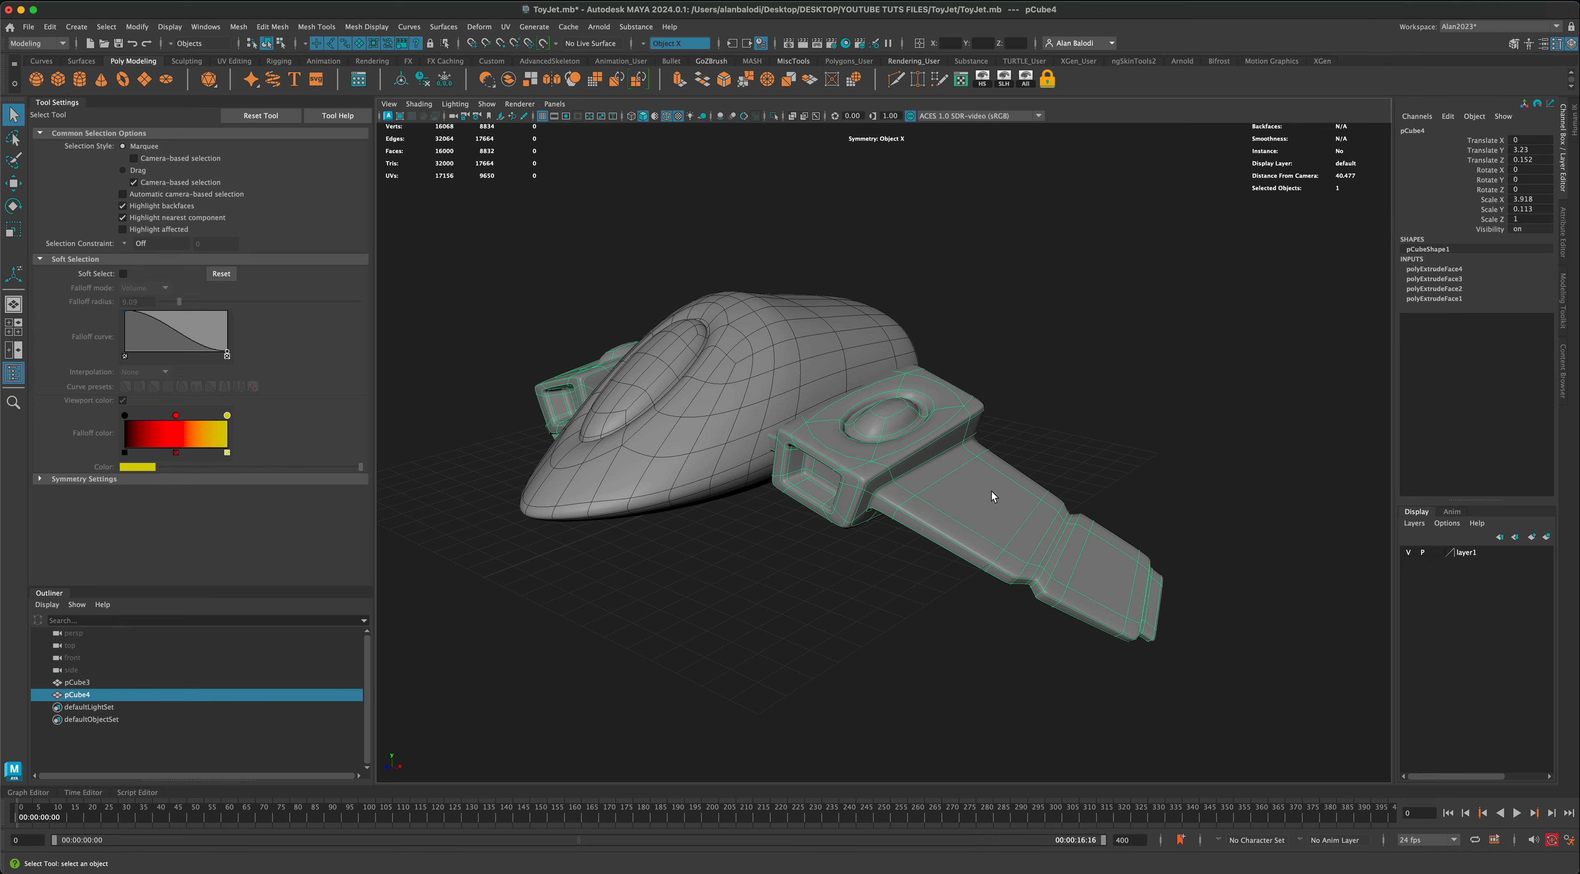
pyautogui.press('1')
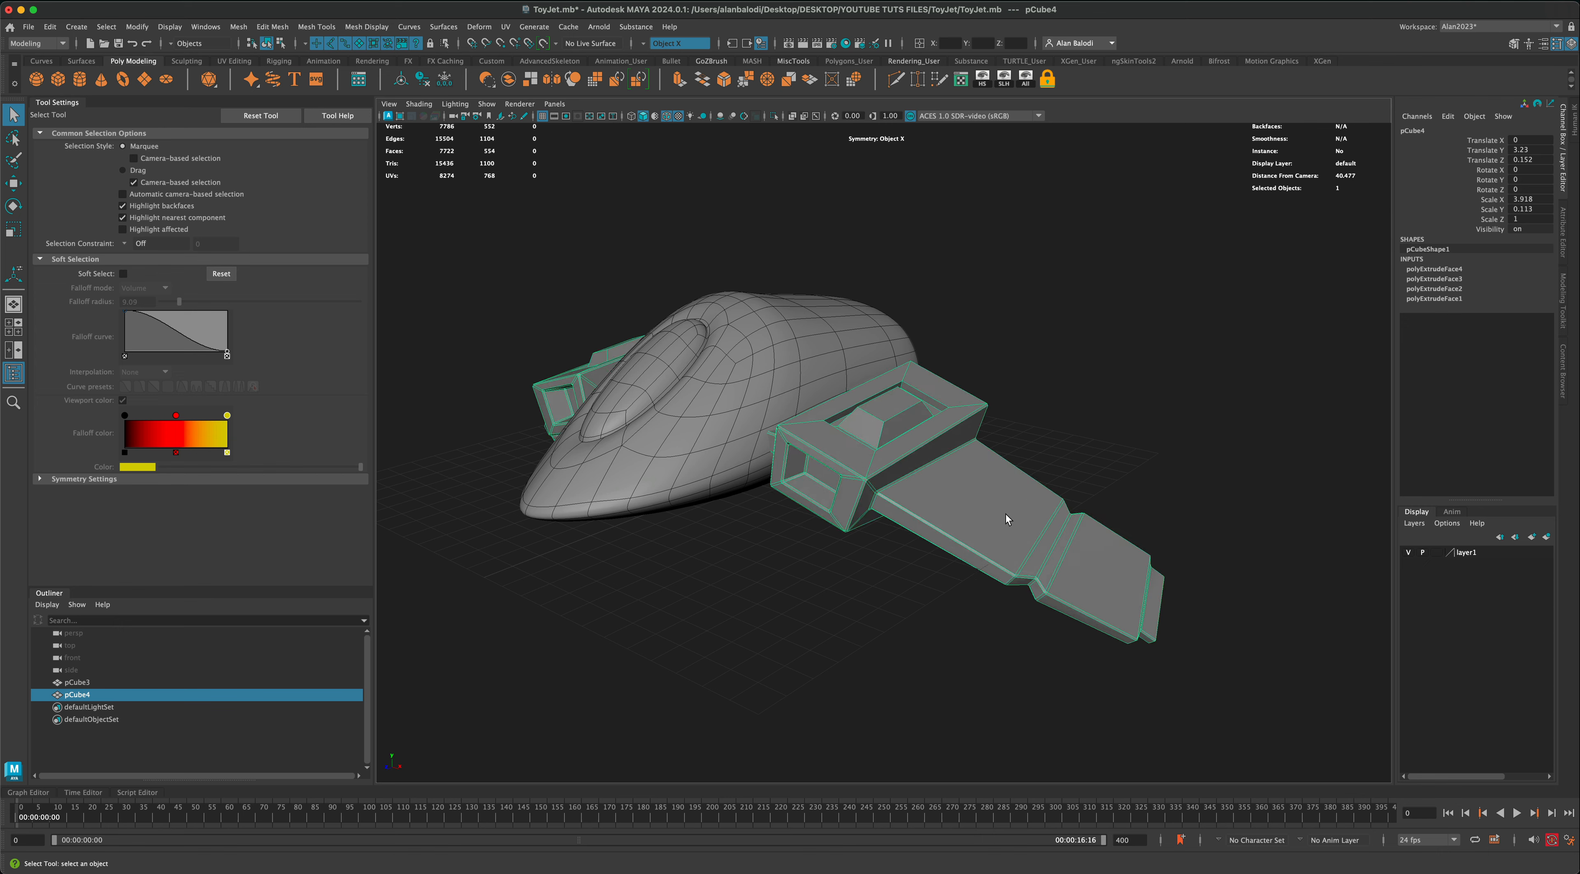
# Step: Extrude the upper faces of the outer wingtip panels and scale them inward to about 0.567
pyautogui.moveTo(1006, 514); pyautogui.dragTo(1102, 575, button='right')
pyautogui.click(1102, 576)
pyautogui.keyDown('alt'); pyautogui.moveTo(1102, 575); pyautogui.dragTo(1176, 552); pyautogui.keyUp('alt')
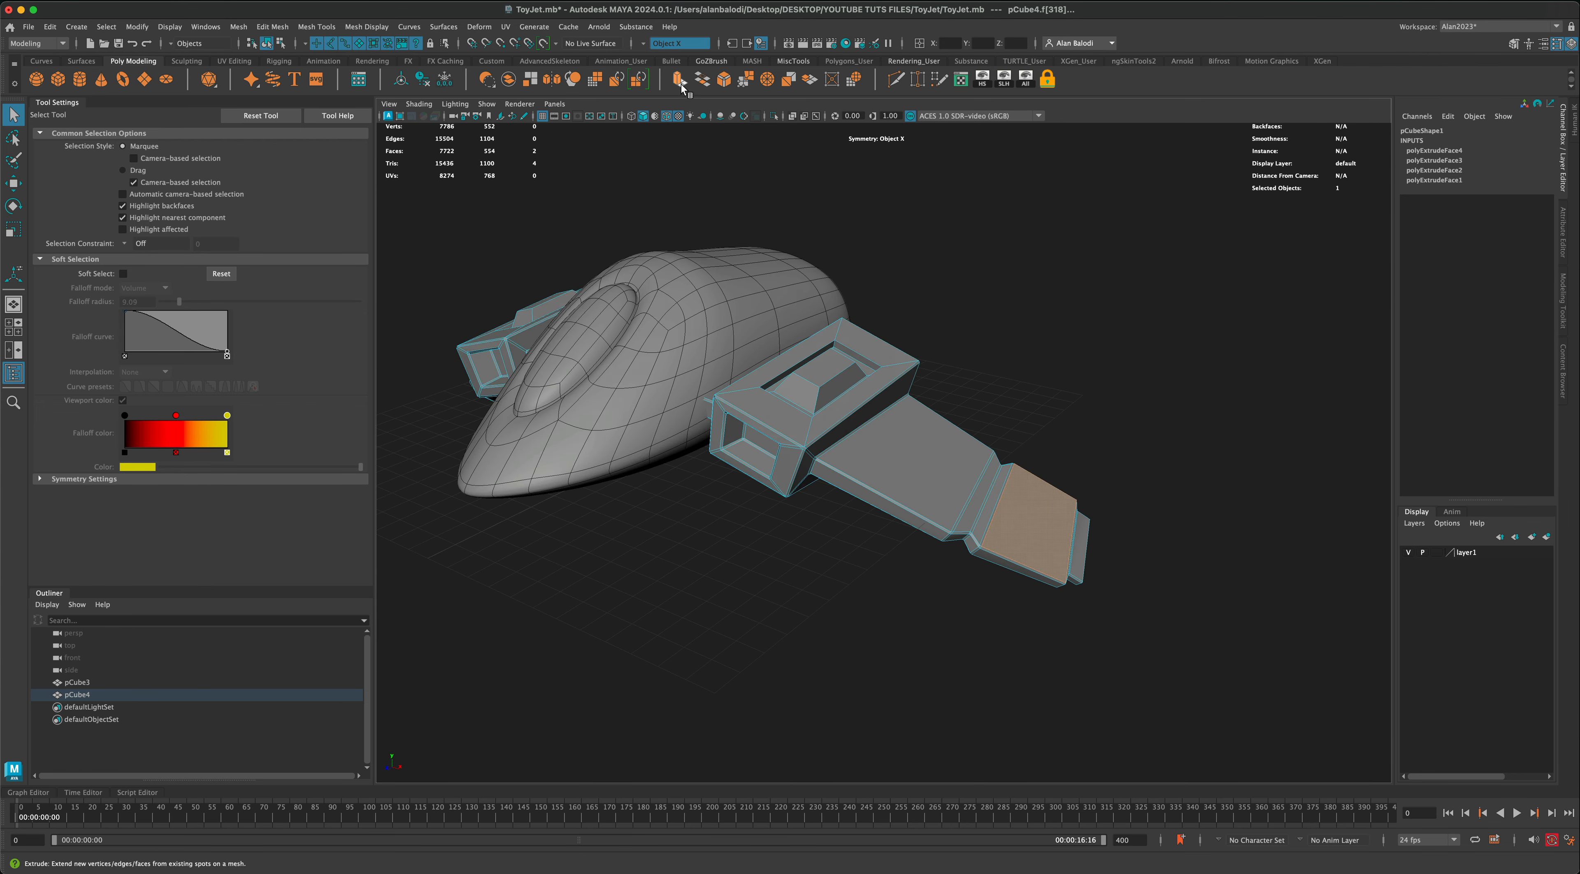
pyautogui.hotkey('ctrl', 'e')
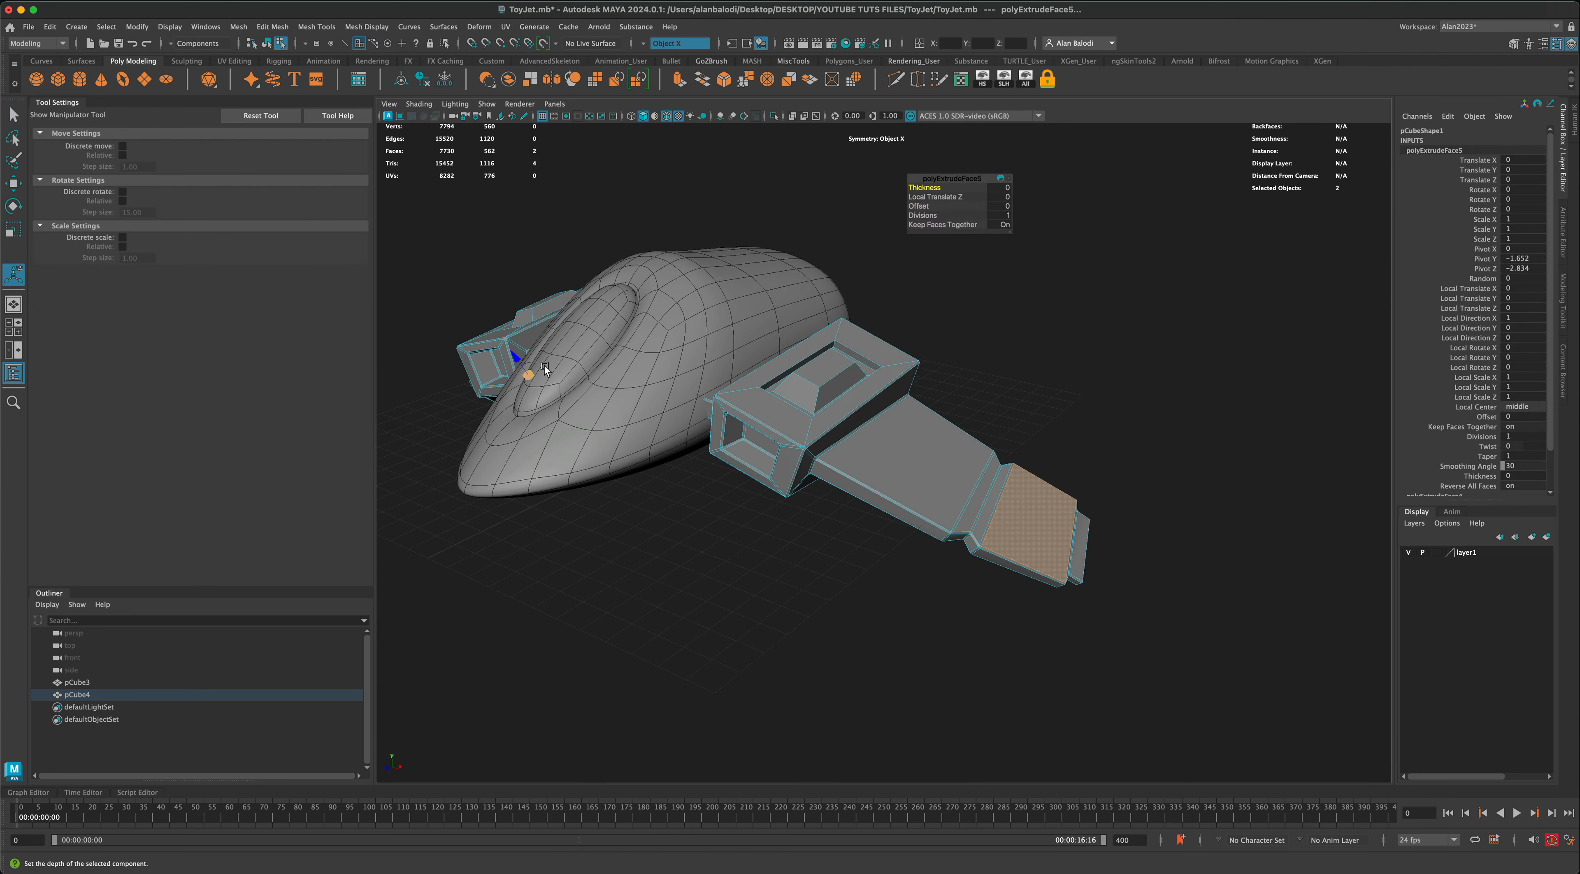
pyautogui.moveTo(527, 375); pyautogui.dragTo(524, 377)
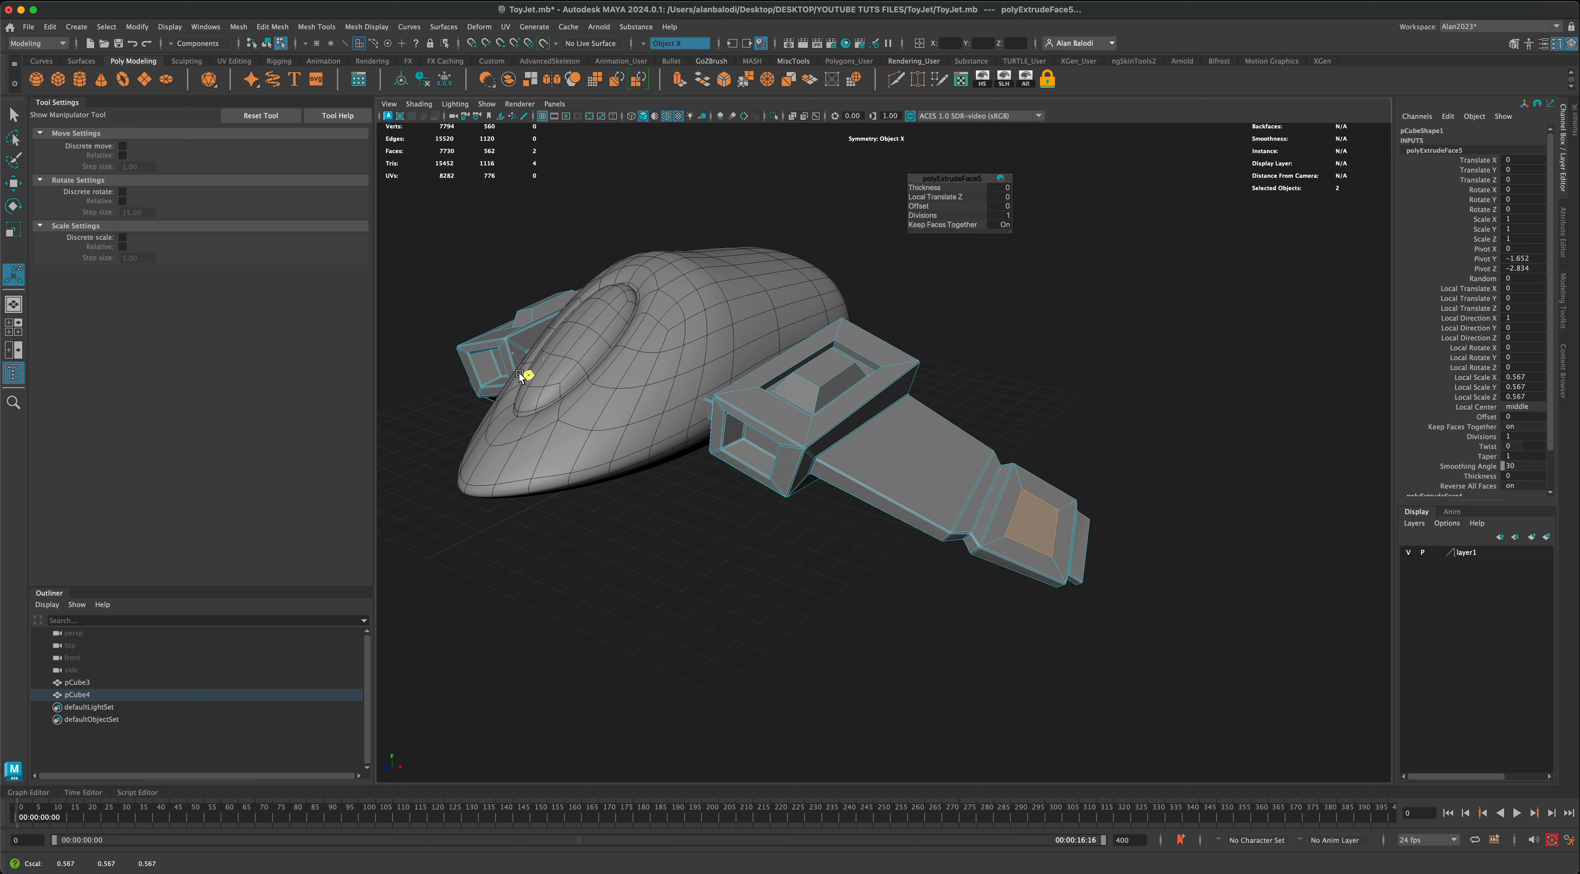
# Step: Extrude the inset faces on the outer wingtip panels again, push them inward by -0.169 as shallow recesses, and return to object mode
pyautogui.click(679, 79)
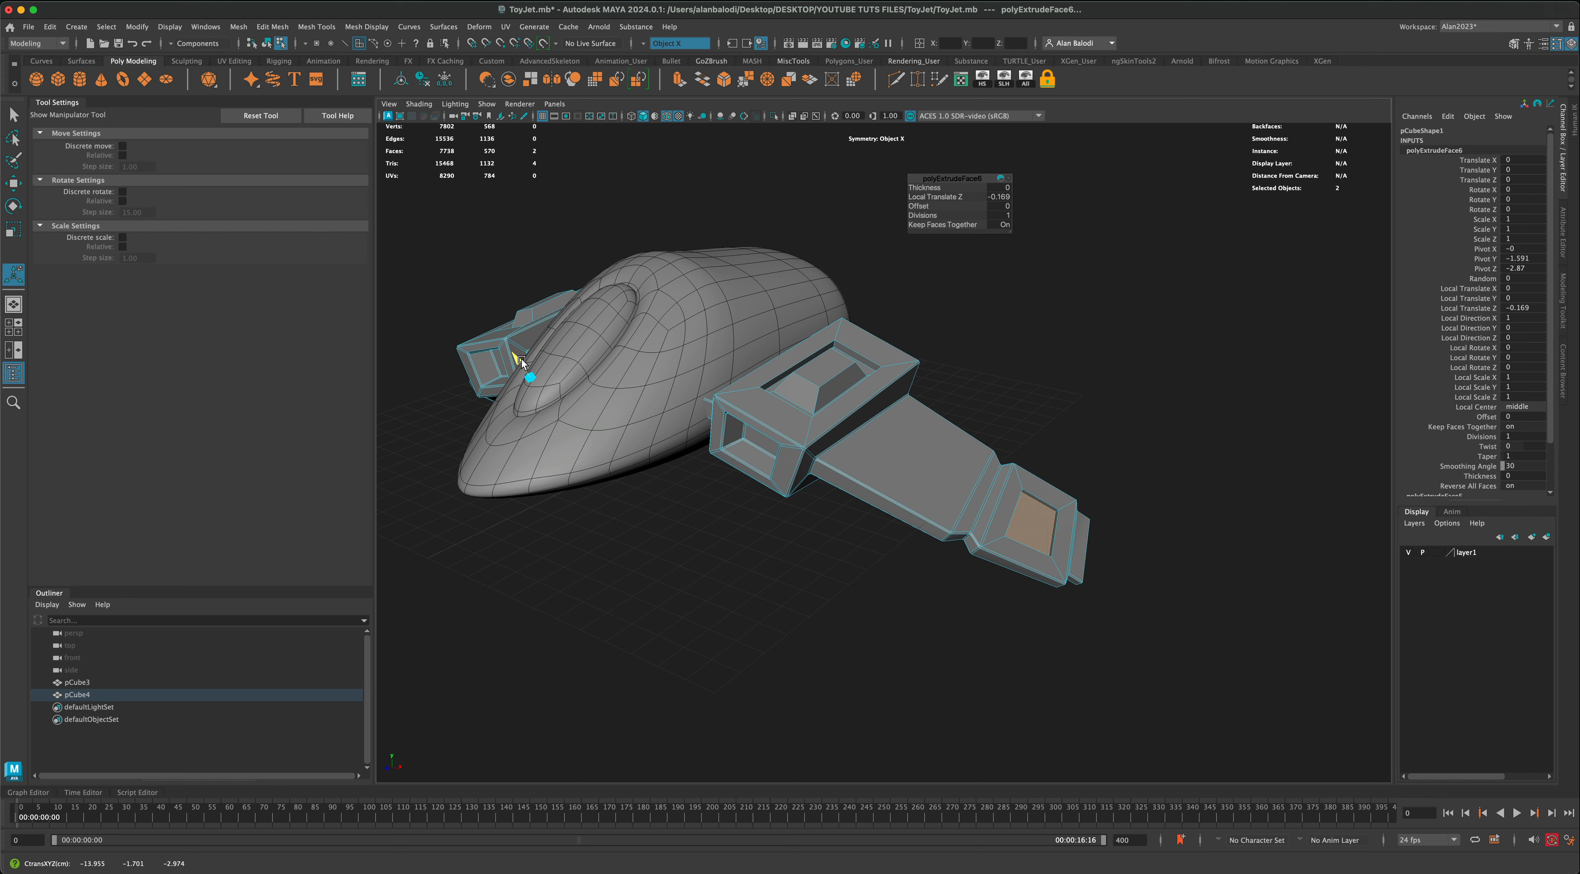
pyautogui.rightClick(1029, 488)
pyautogui.click(1114, 458)
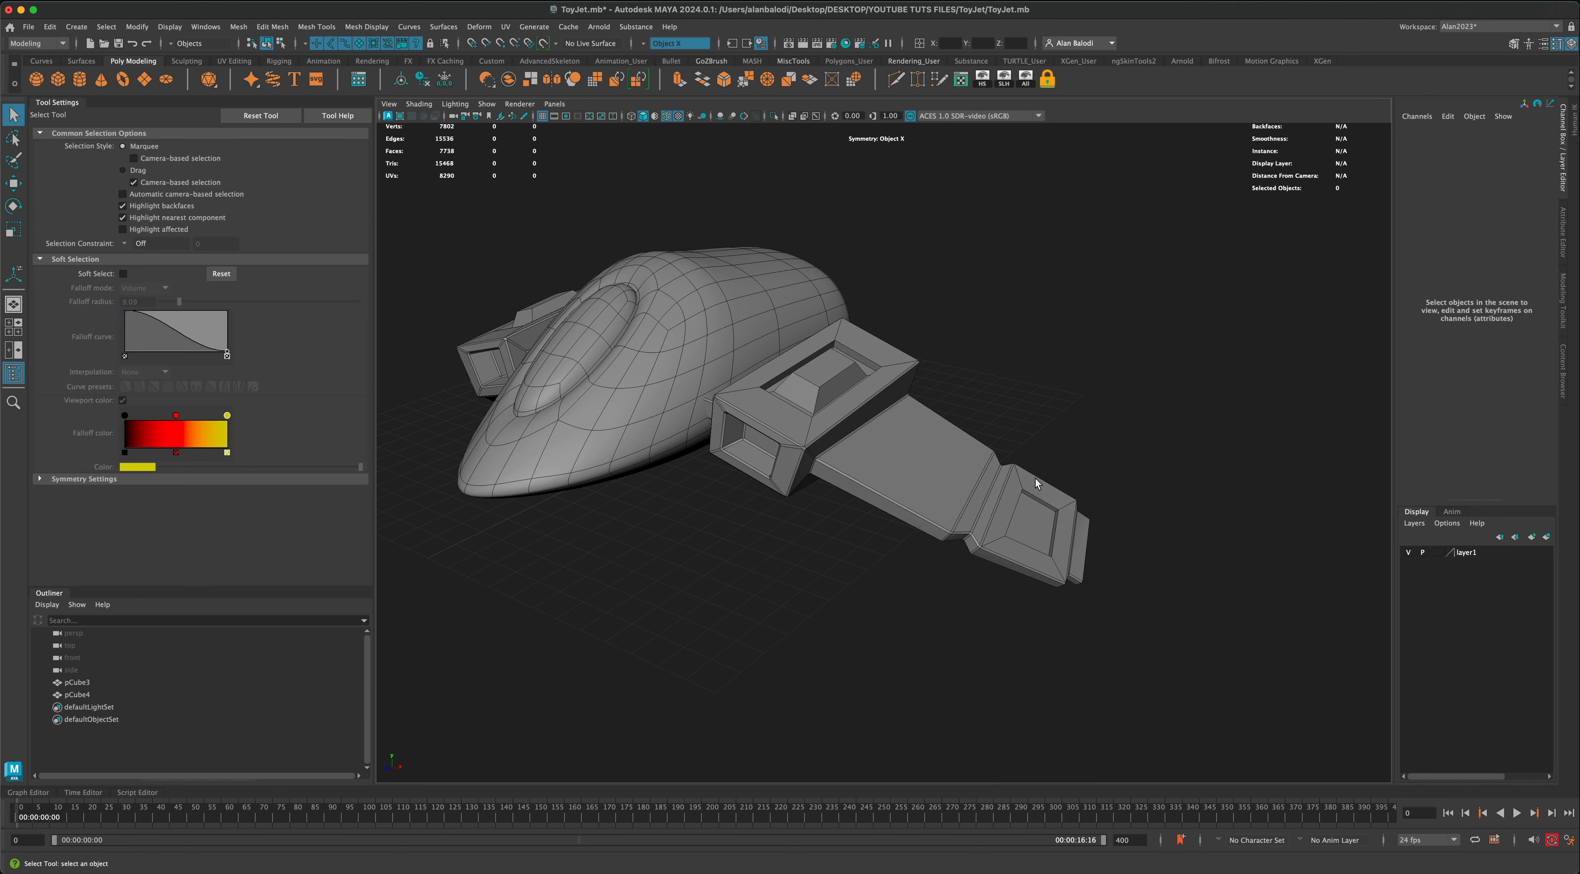
# Step: Preview the wings with the wingtip recesses in smooth mesh display, and restore the unsmoothed display
pyautogui.click(1035, 478)
pyautogui.press('3')
pyautogui.moveTo(1025, 497)
pyautogui.keyDown('alt'); pyautogui.mouseDown()
pyautogui.moveTo(959, 582)
pyautogui.moveTo(977, 574)
pyautogui.moveTo(999, 494)
pyautogui.mouseUp(); pyautogui.keyUp('alt')
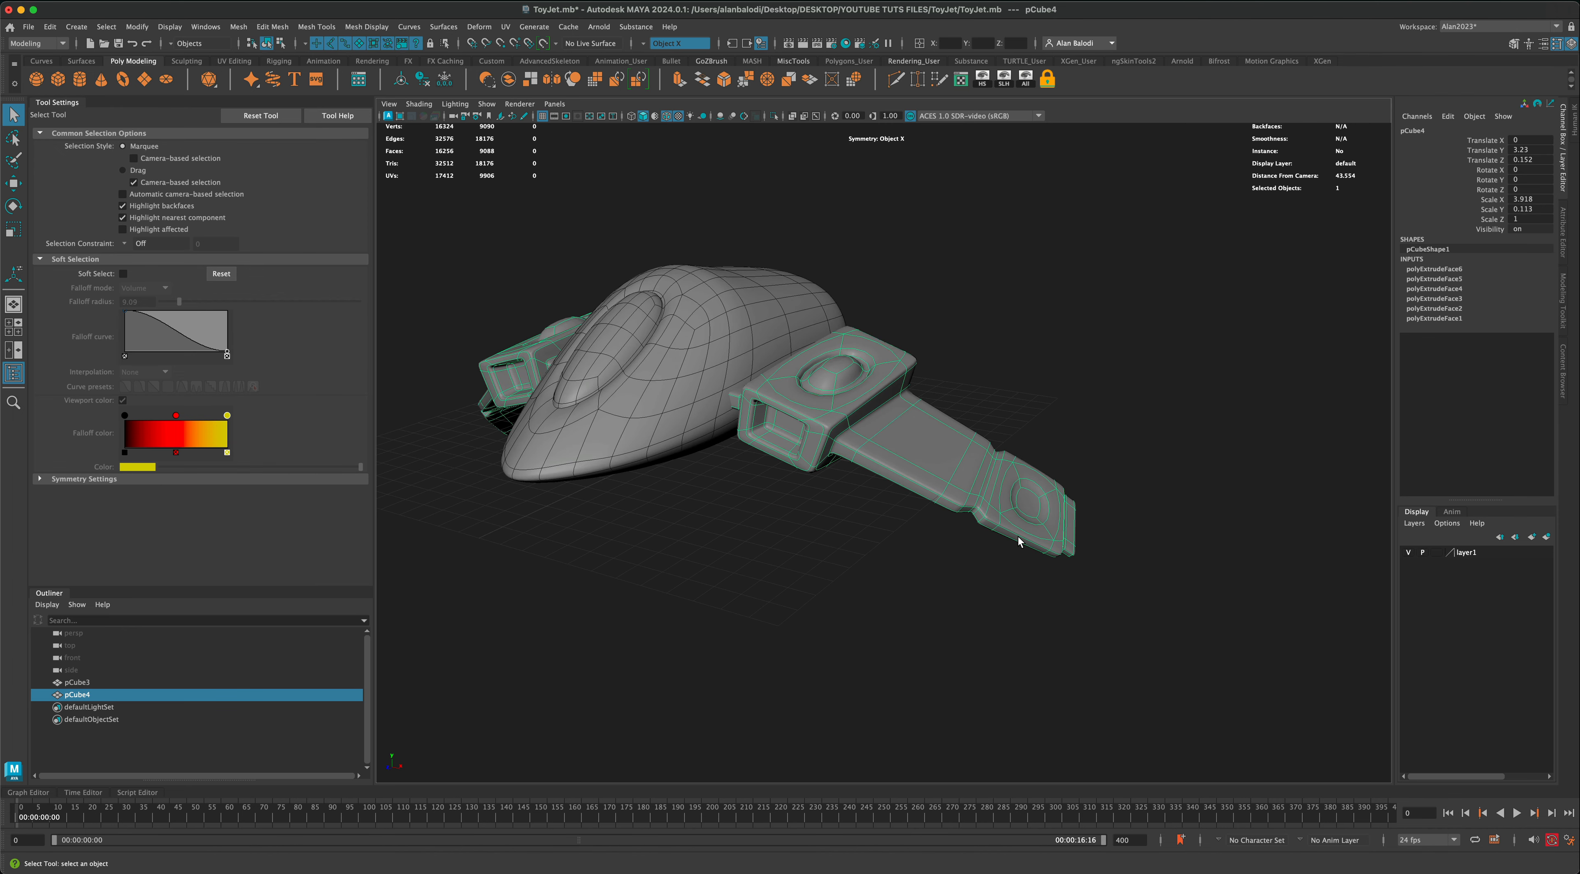
pyautogui.press('1')
# Step: Bevel the edge loops of the wingtip recesses with a fraction of 0.3 and 2 segments, and return to object mode
pyautogui.scroll(5, 1047, 587)
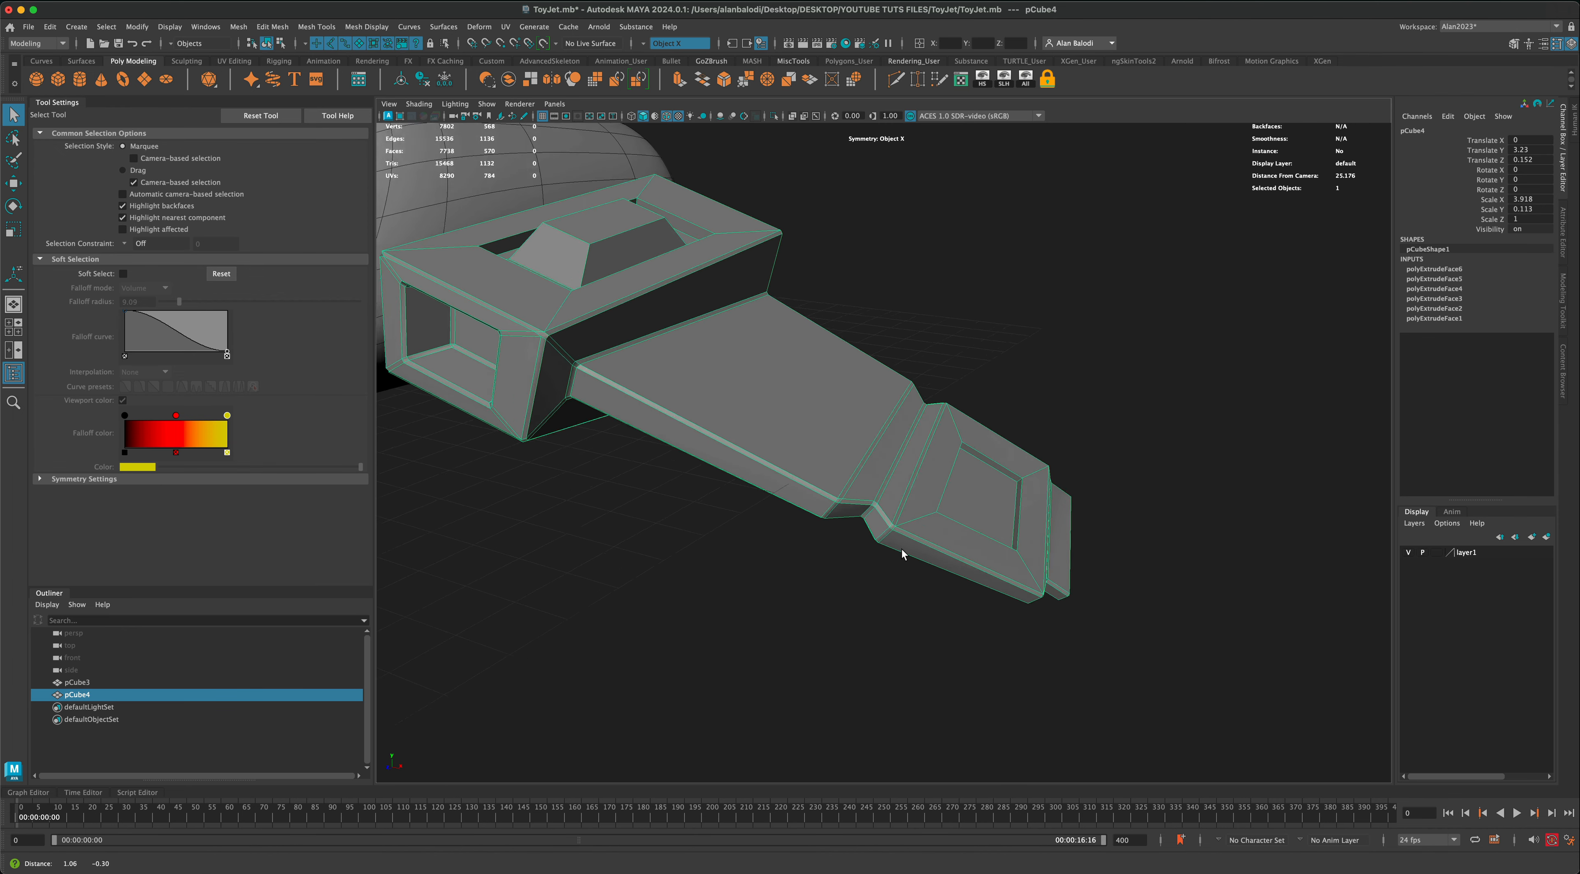
pyautogui.scroll(5, 859, 531)
pyautogui.rightClick(873, 484)
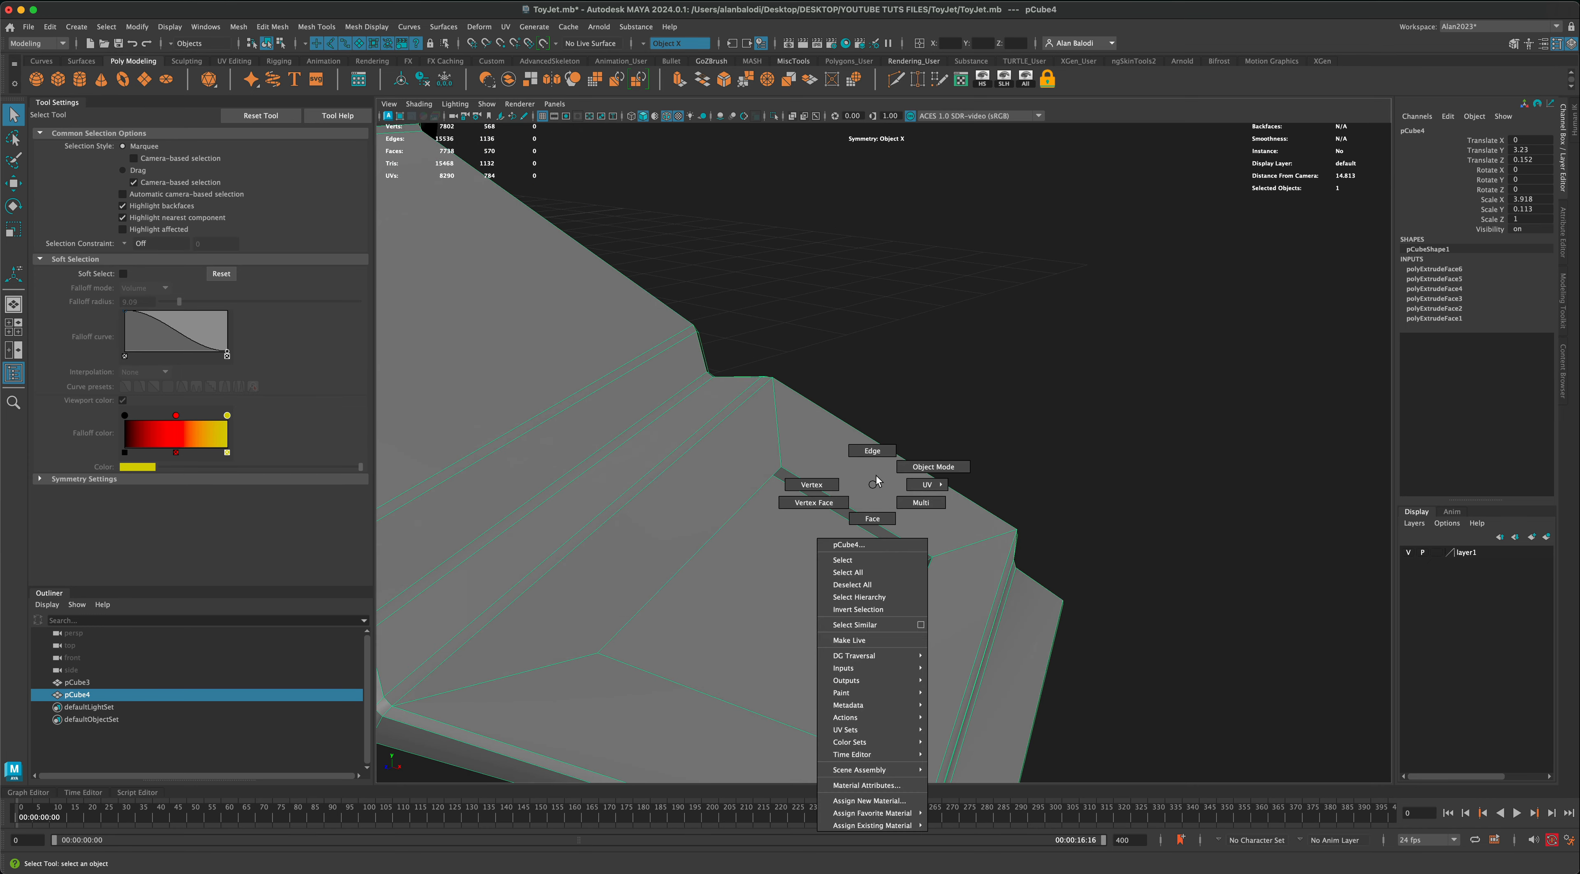
pyautogui.click(872, 457)
pyautogui.doubleClick(889, 538)
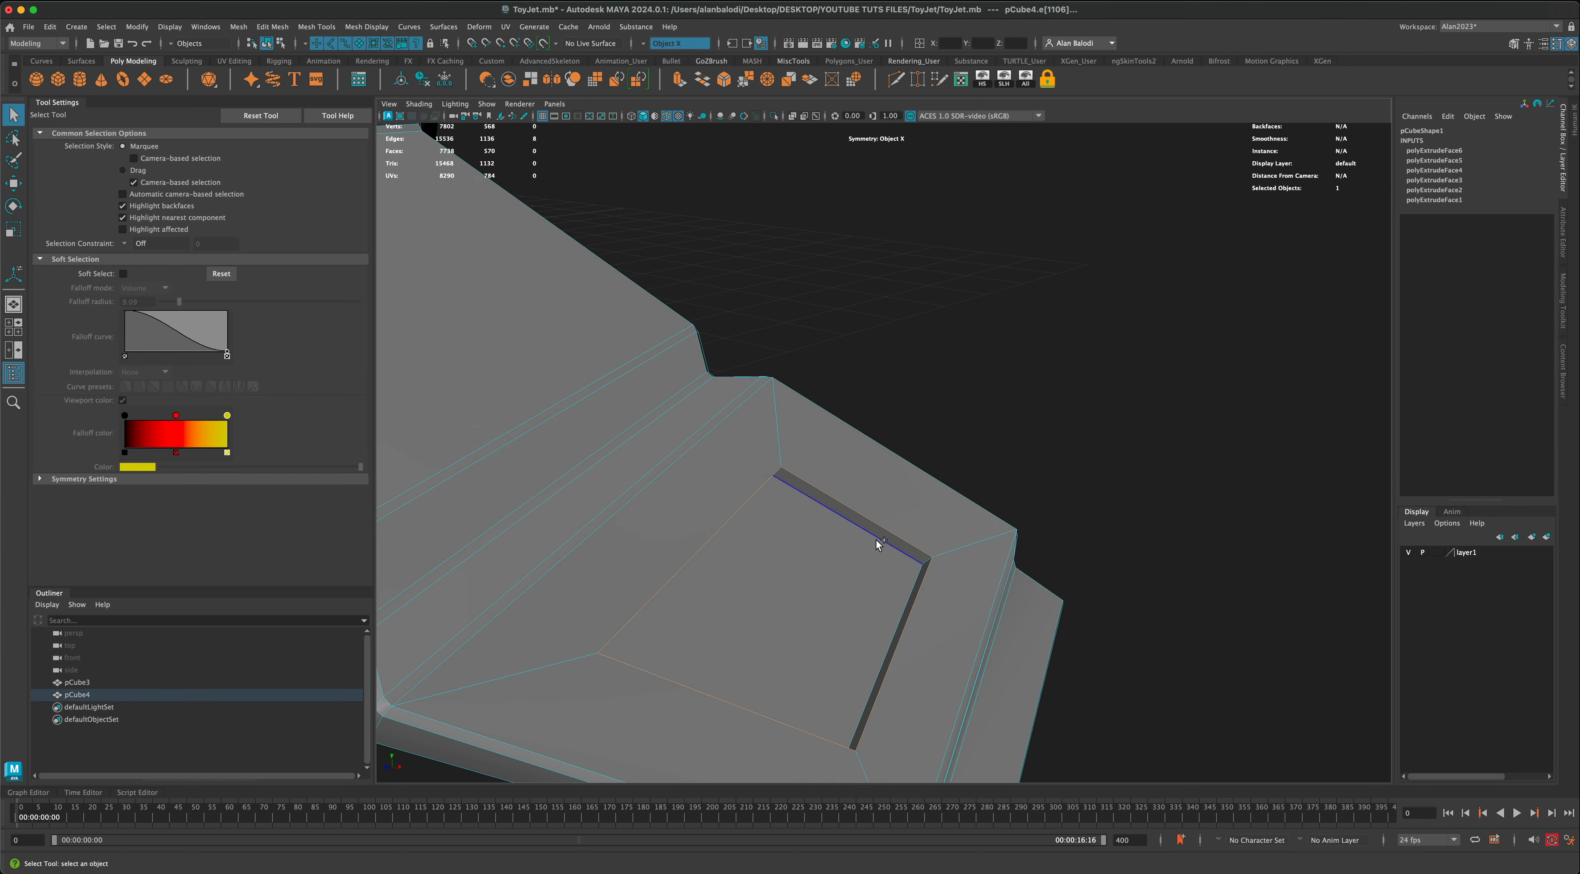
pyautogui.keyDown('shift'); pyautogui.doubleClick(876, 540); pyautogui.keyUp('shift')
pyautogui.keyDown('alt'); pyautogui.moveTo(776, 550); pyautogui.dragTo(715, 429); pyautogui.keyUp('alt')
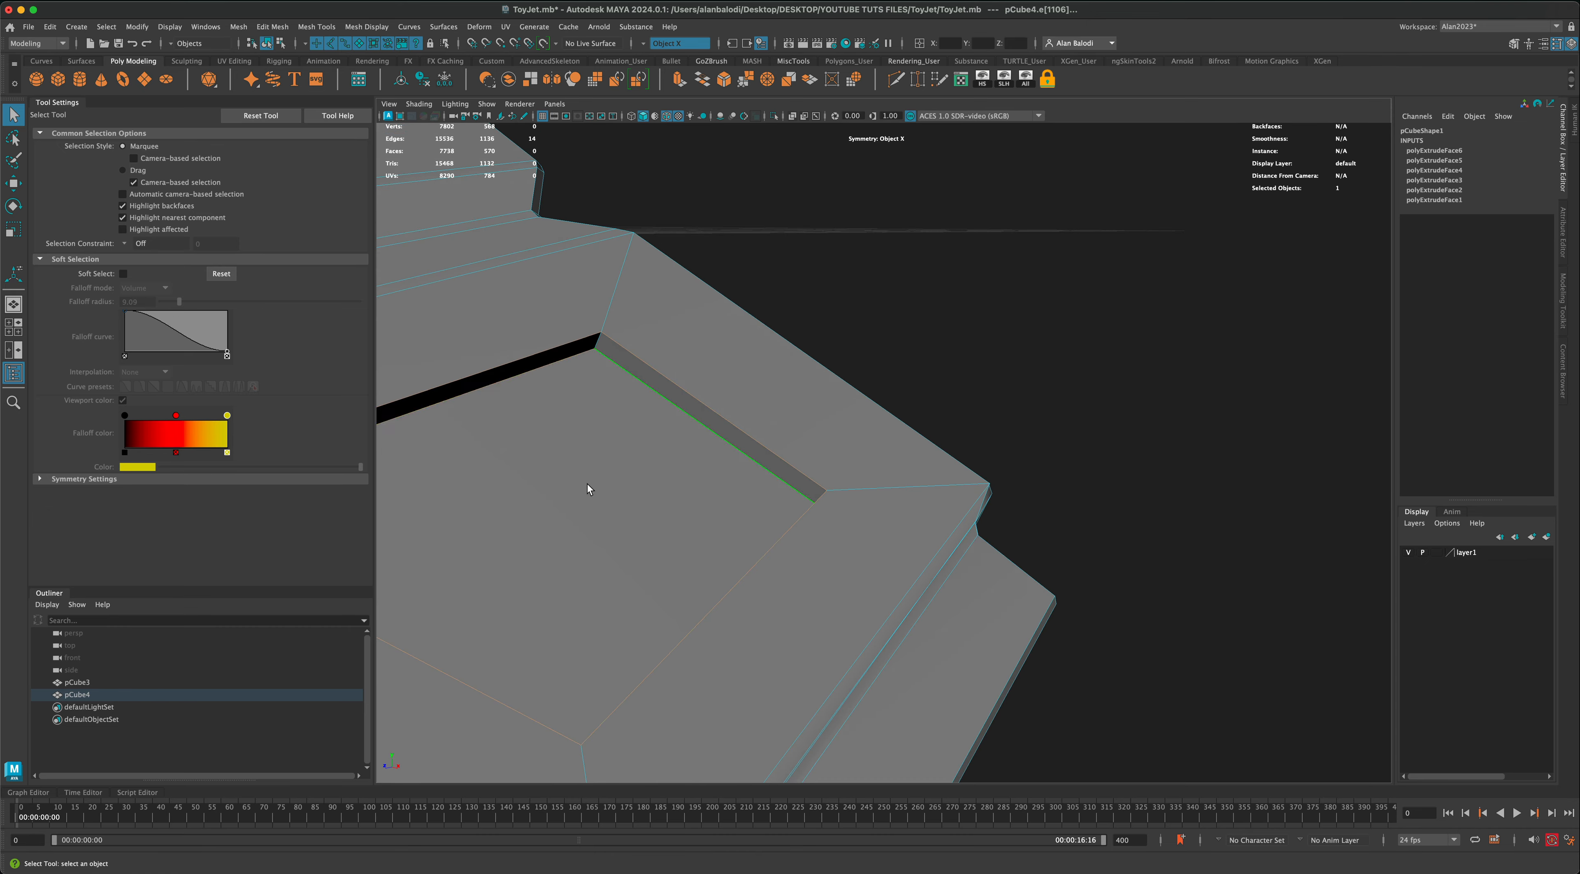
pyautogui.keyDown('alt'); pyautogui.moveTo(587, 490); pyautogui.dragTo(887, 434); pyautogui.keyUp('alt')
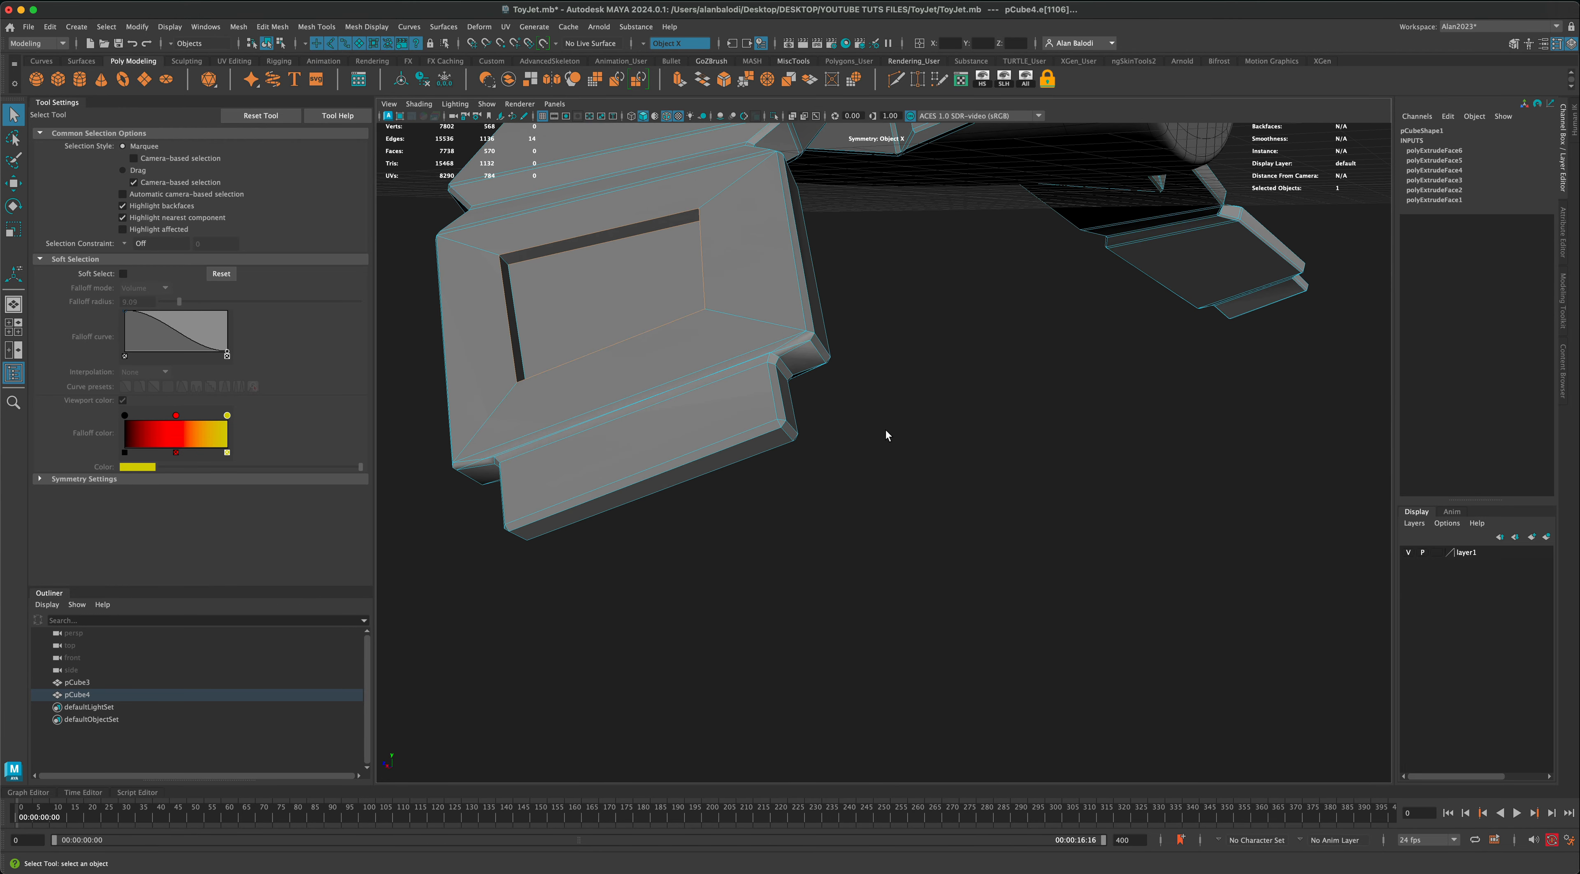
pyautogui.keyDown('shift'); pyautogui.click(519, 306); pyautogui.keyUp('shift')
pyautogui.keyDown('alt'); pyautogui.moveTo(576, 335); pyautogui.dragTo(602, 331); pyautogui.keyUp('alt')
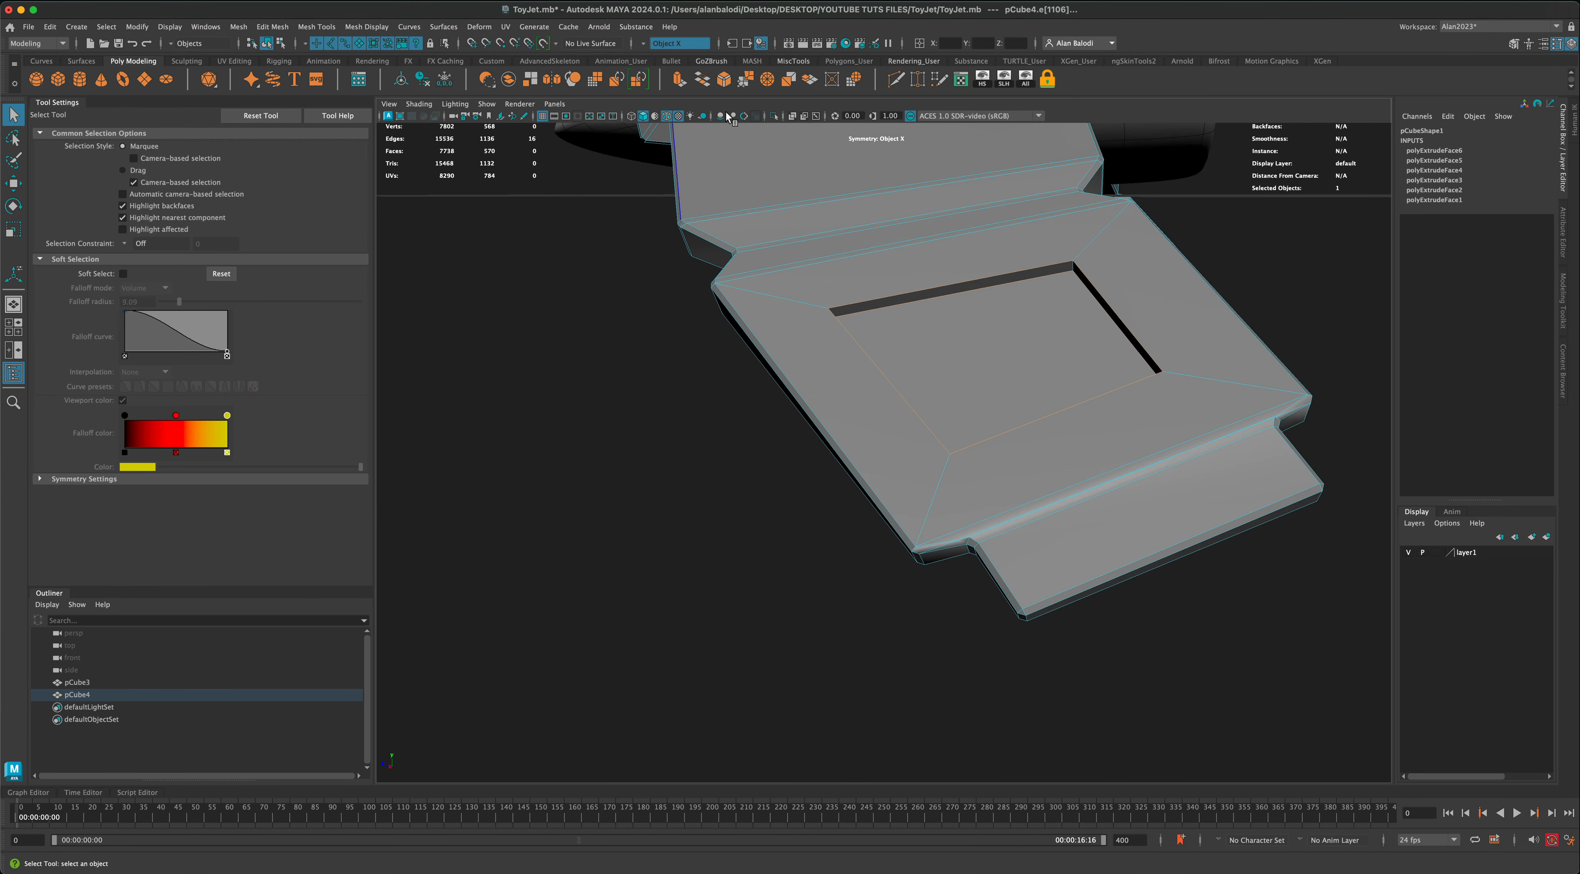
pyautogui.click(724, 86)
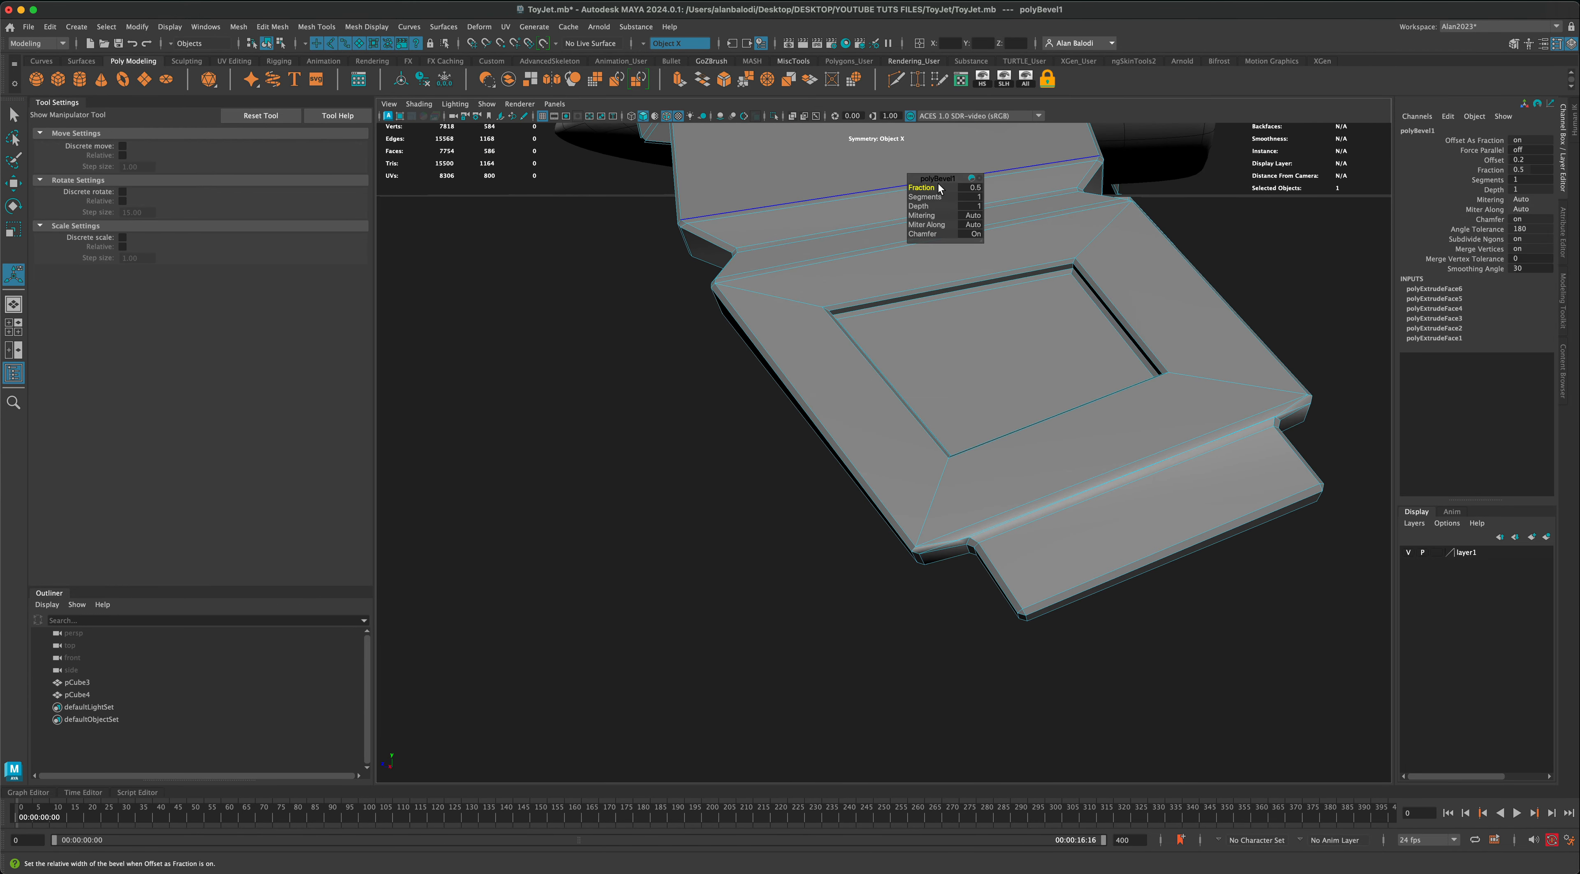
pyautogui.moveTo(925, 188); pyautogui.dragTo(928, 197)
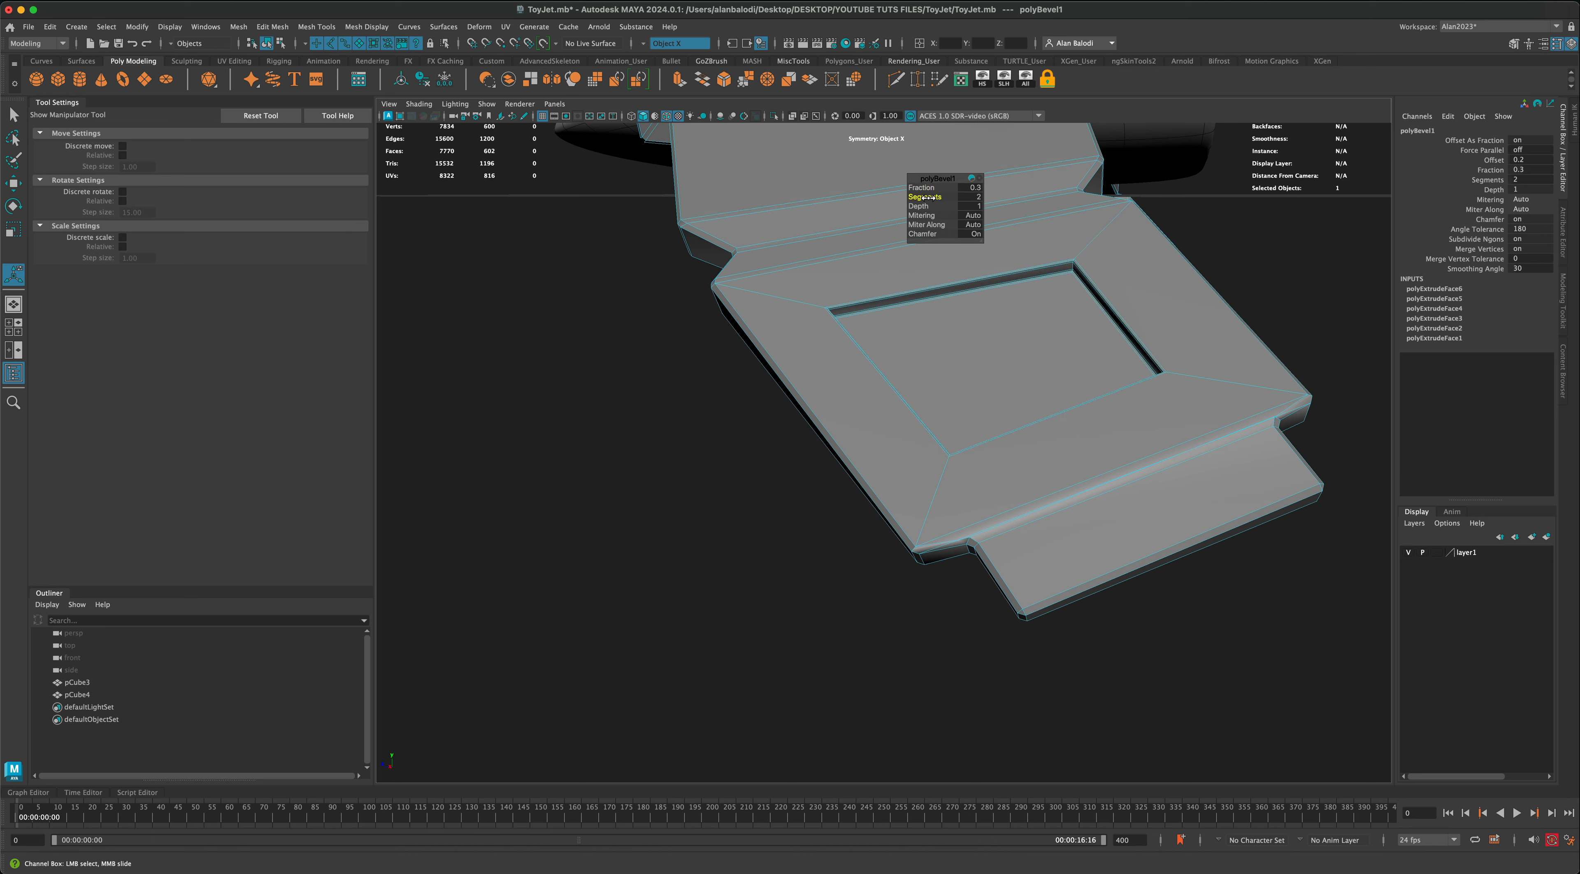
pyautogui.moveTo(1156, 262); pyautogui.dragTo(1199, 240, button='right')
# Step: Examine the bevelled wingtip recess up close in smooth mesh display, and switch the wings back to unsmoothed display
pyautogui.keyDown('alt'); pyautogui.moveTo(1217, 334); pyautogui.dragTo(1048, 368); pyautogui.keyUp('alt')
pyautogui.press('3')
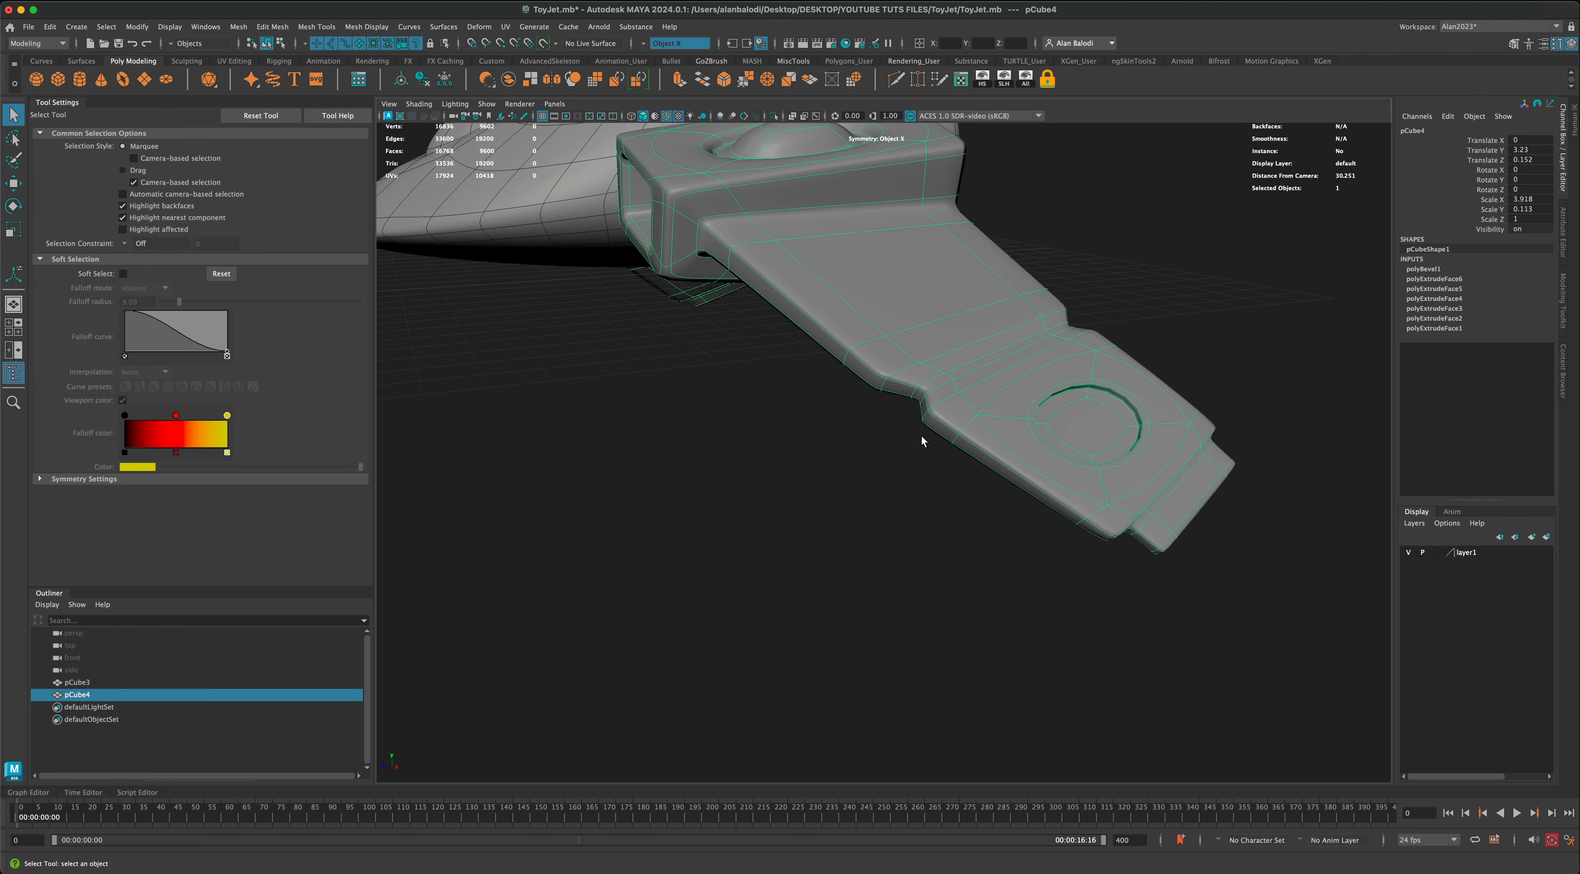
pyautogui.keyDown('alt'); pyautogui.moveTo(921, 435); pyautogui.dragTo(893, 452); pyautogui.keyUp('alt')
pyautogui.scroll(10, 893, 452)
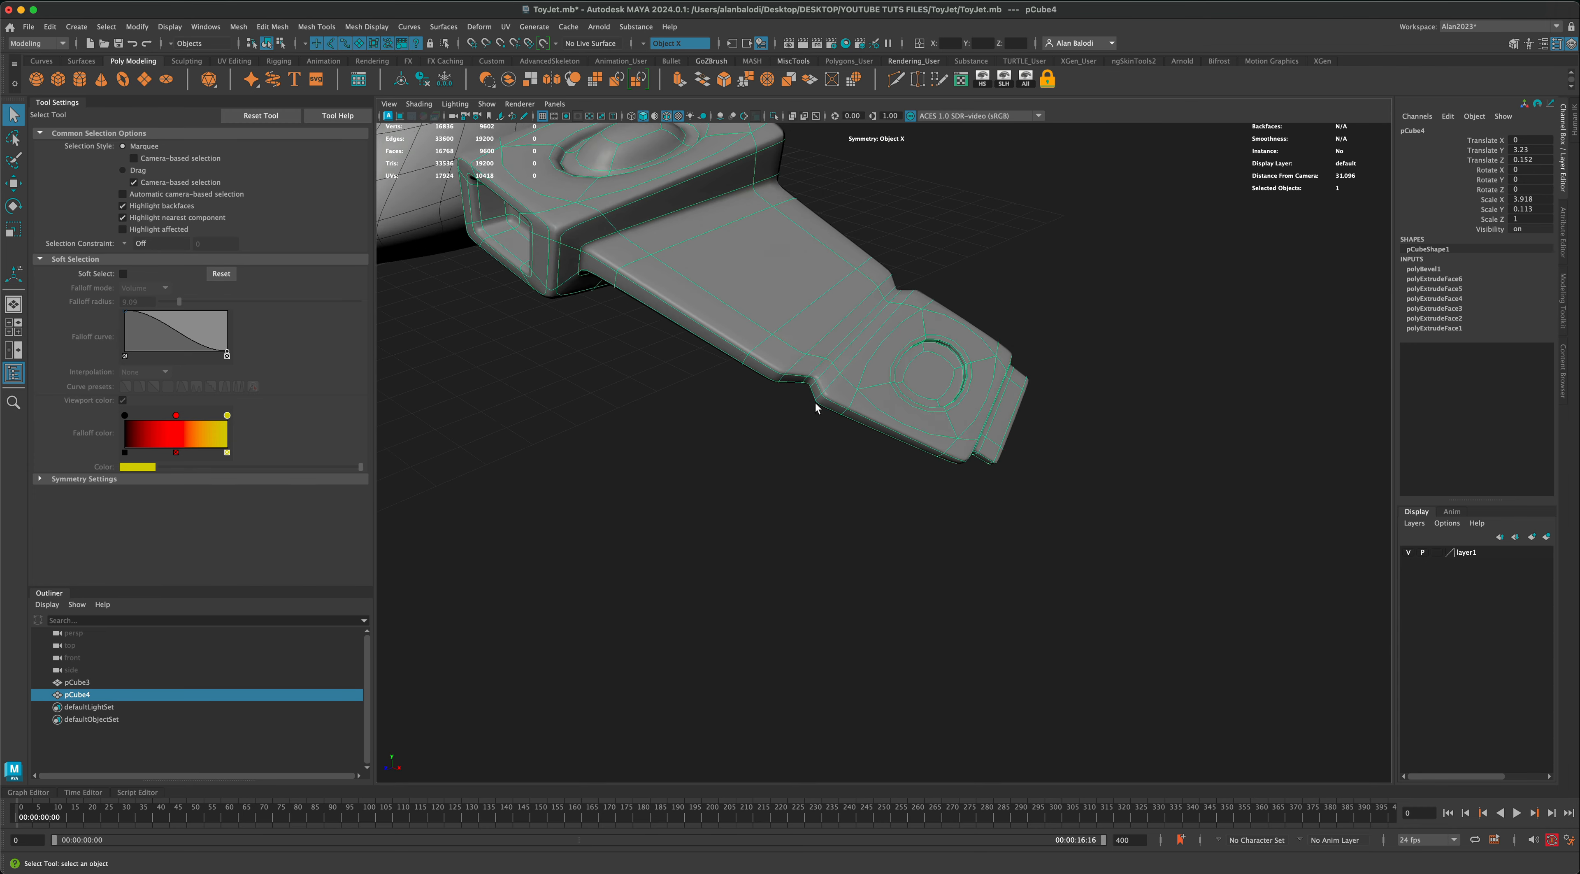
pyautogui.scroll(3, 1043, 399)
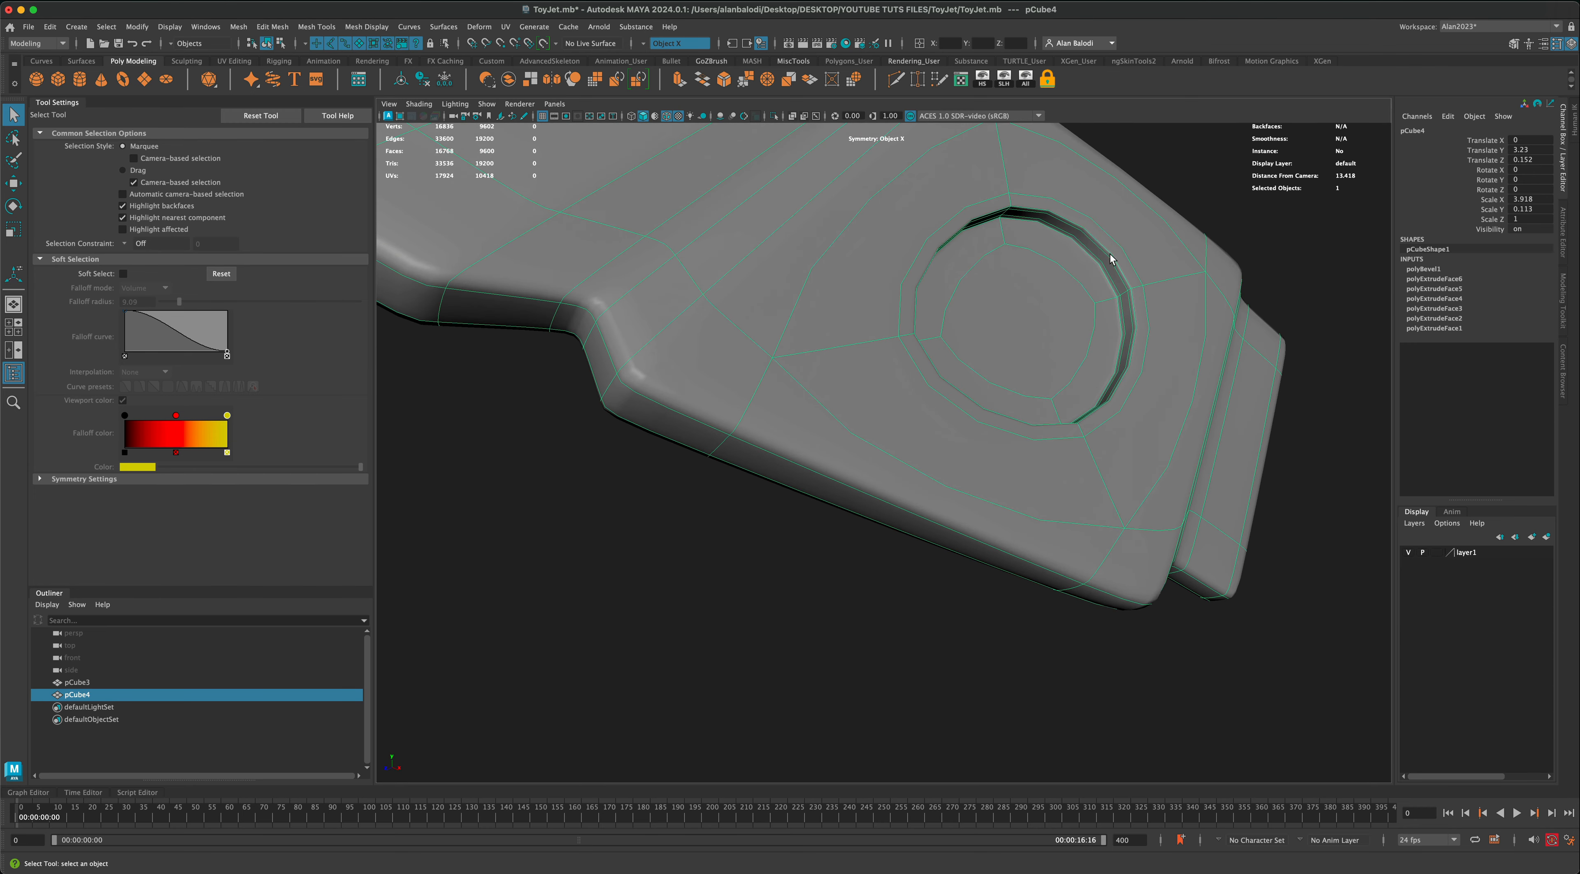
pyautogui.scroll(-8, 1100, 433)
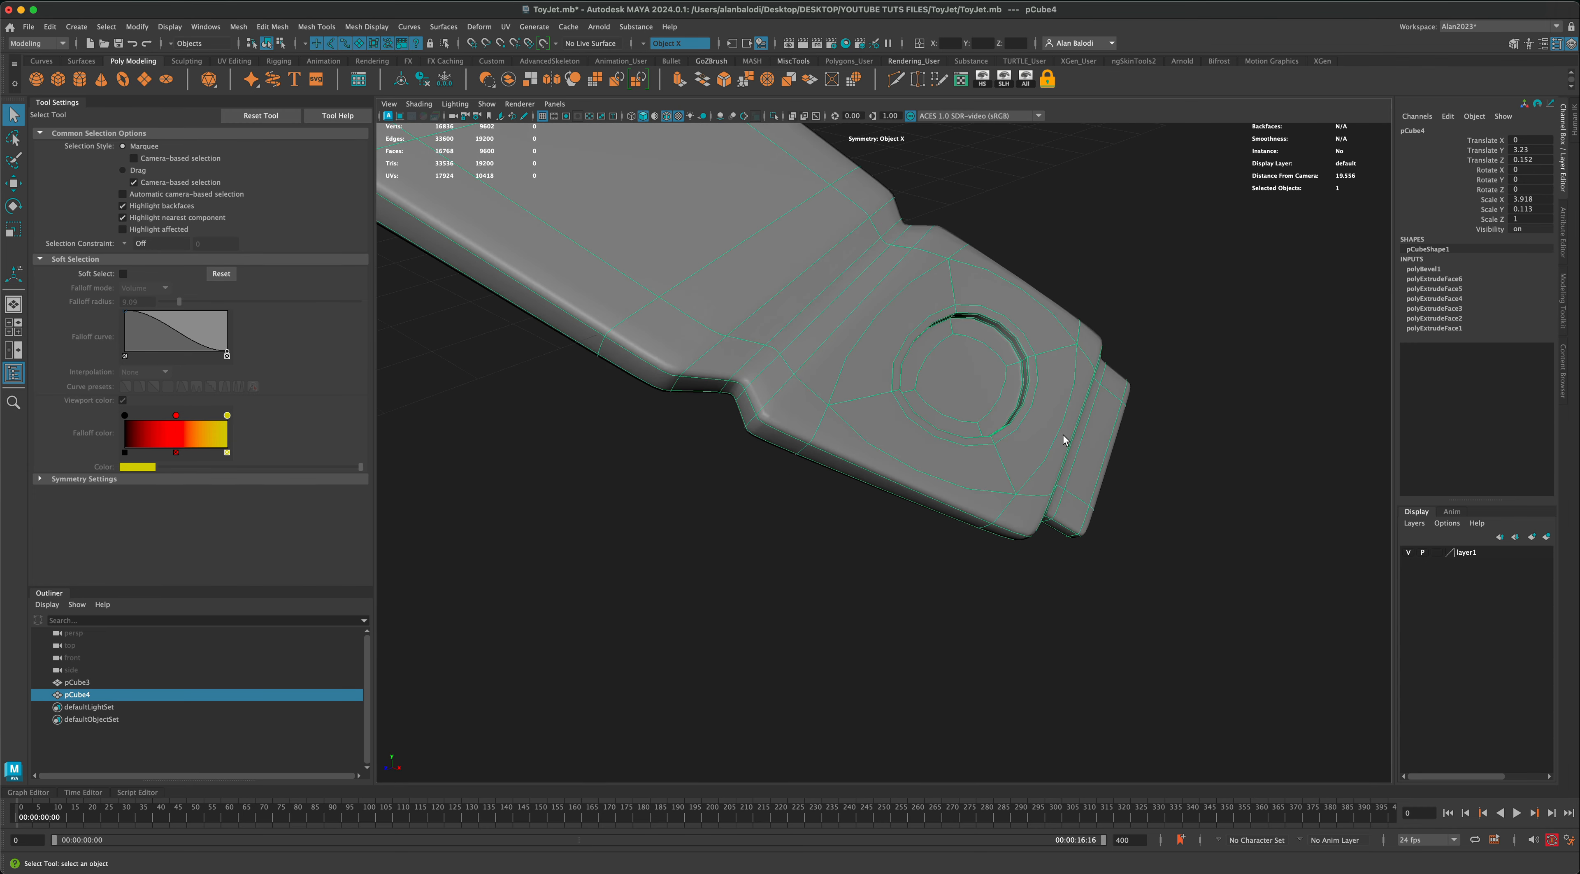
pyautogui.keyDown('alt'); pyautogui.moveTo(1063, 434); pyautogui.dragTo(830, 513); pyautogui.keyUp('alt')
pyautogui.scroll(-5, 1002, 477)
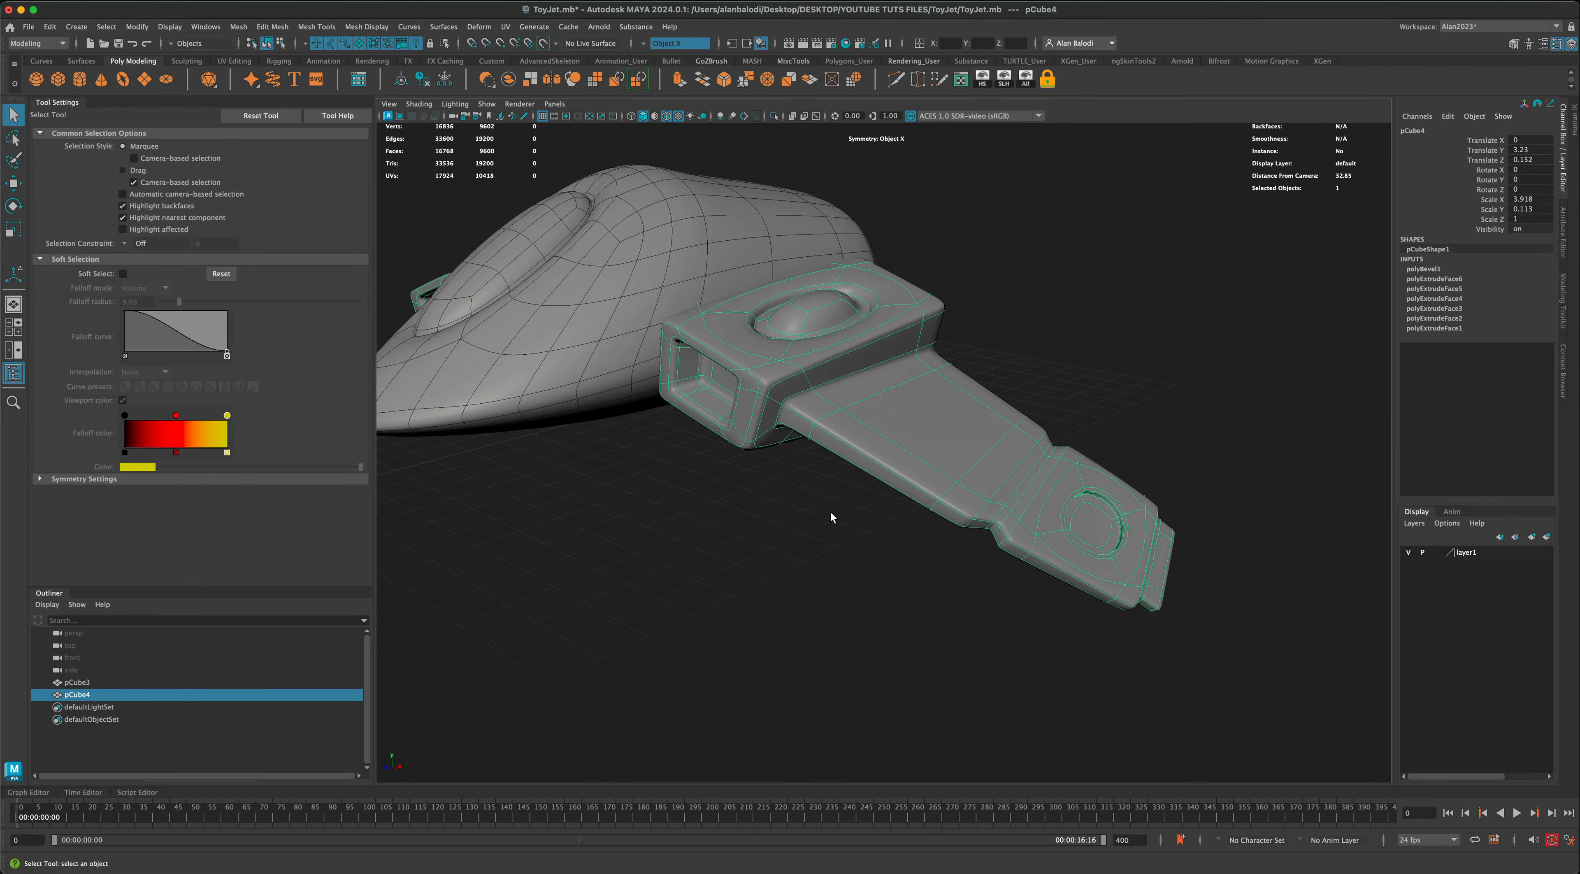
pyautogui.scroll(3, 1098, 520)
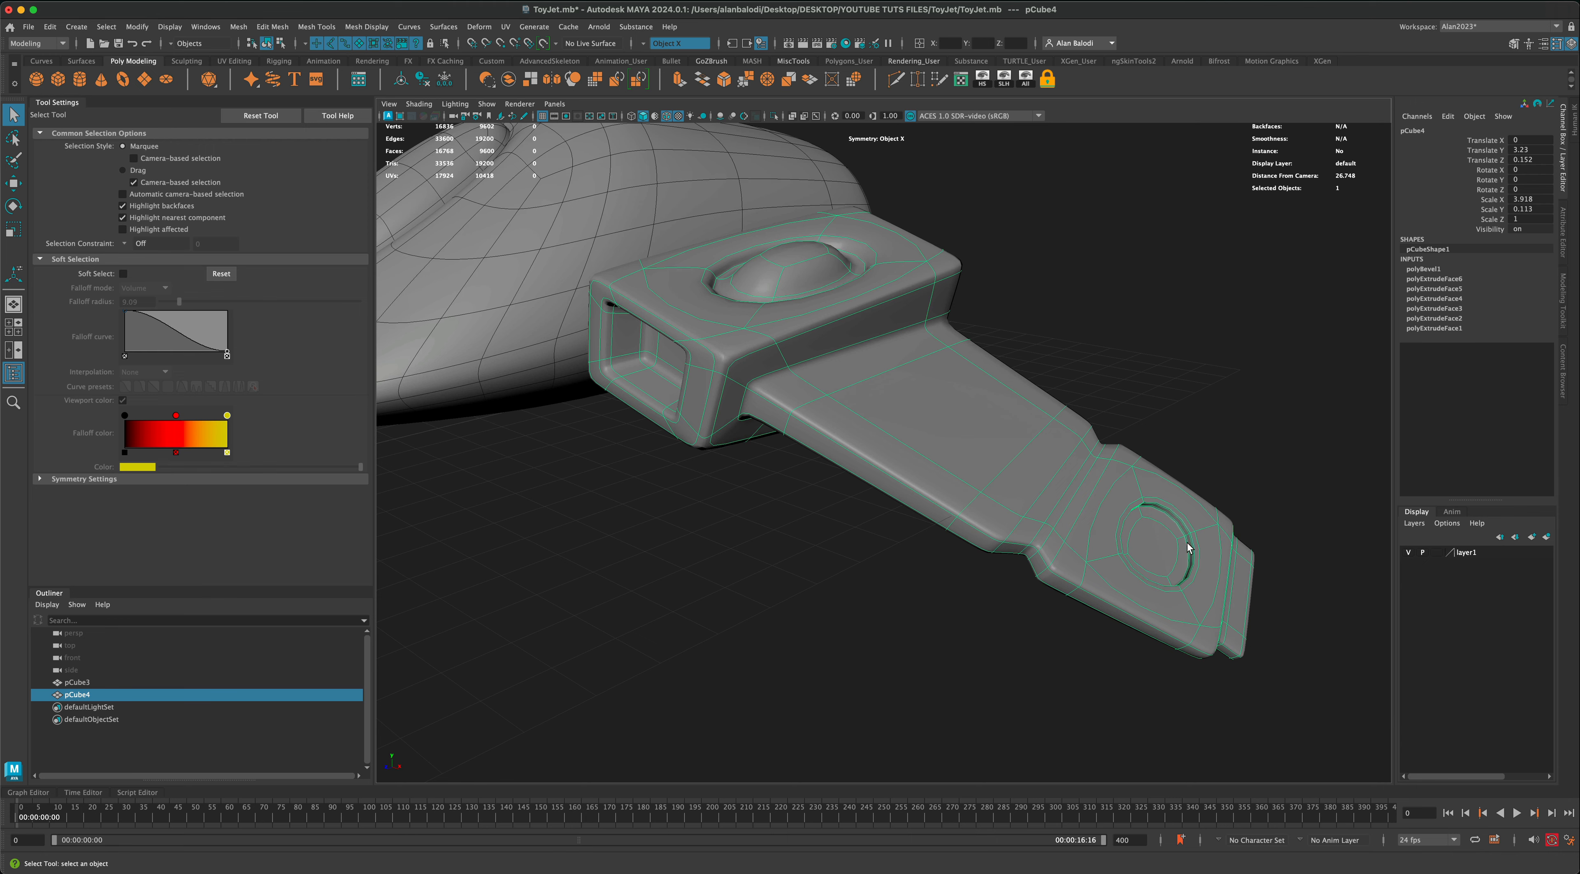
pyautogui.click(819, 577)
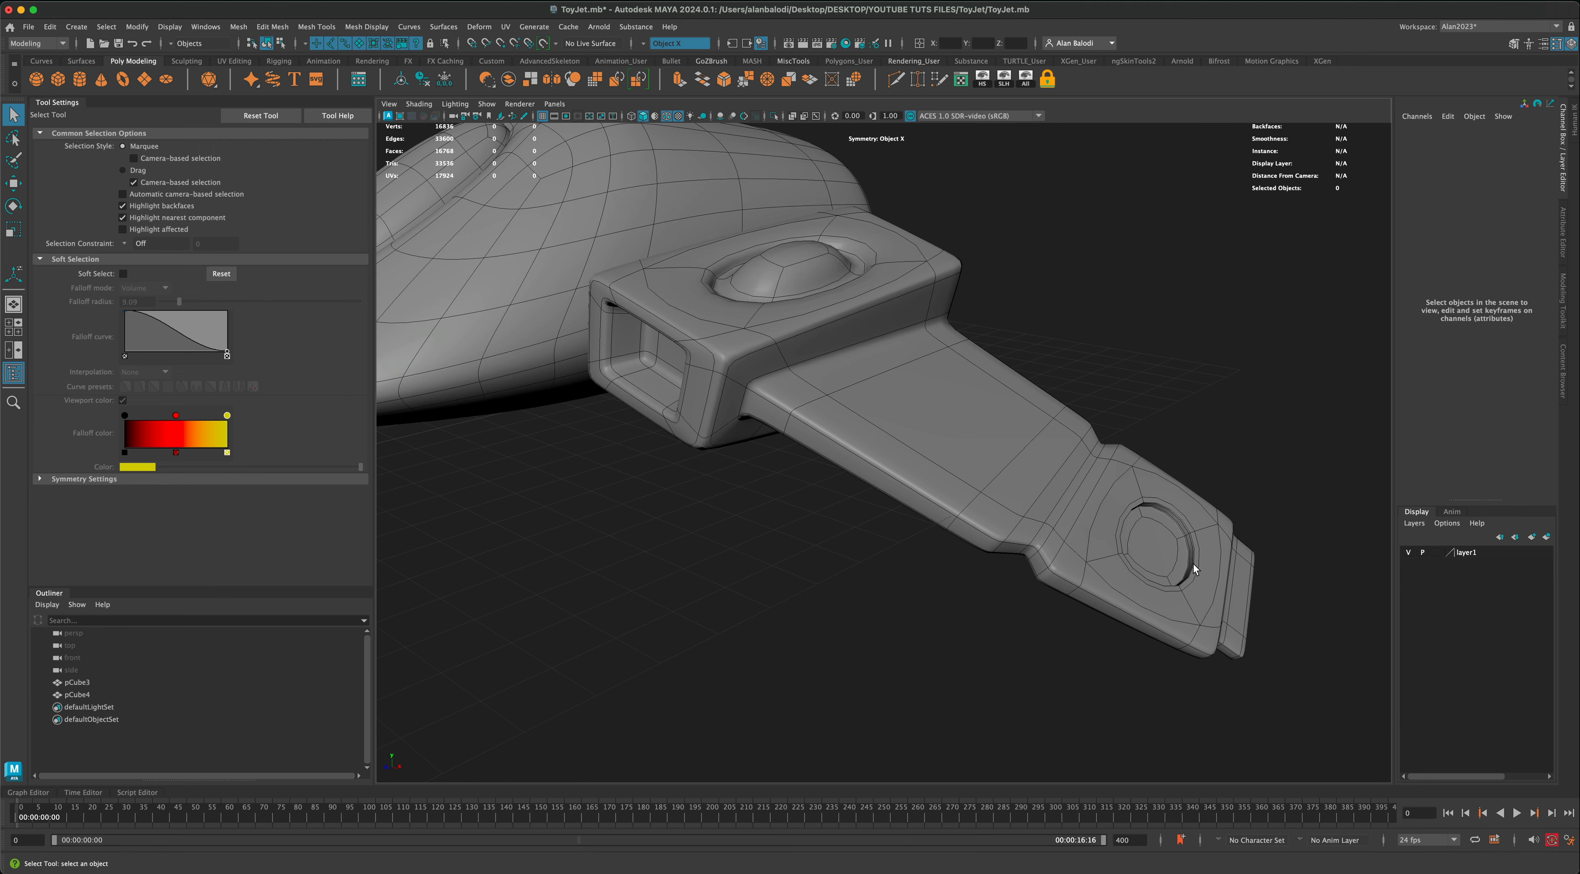
pyautogui.scroll(-5, 907, 549)
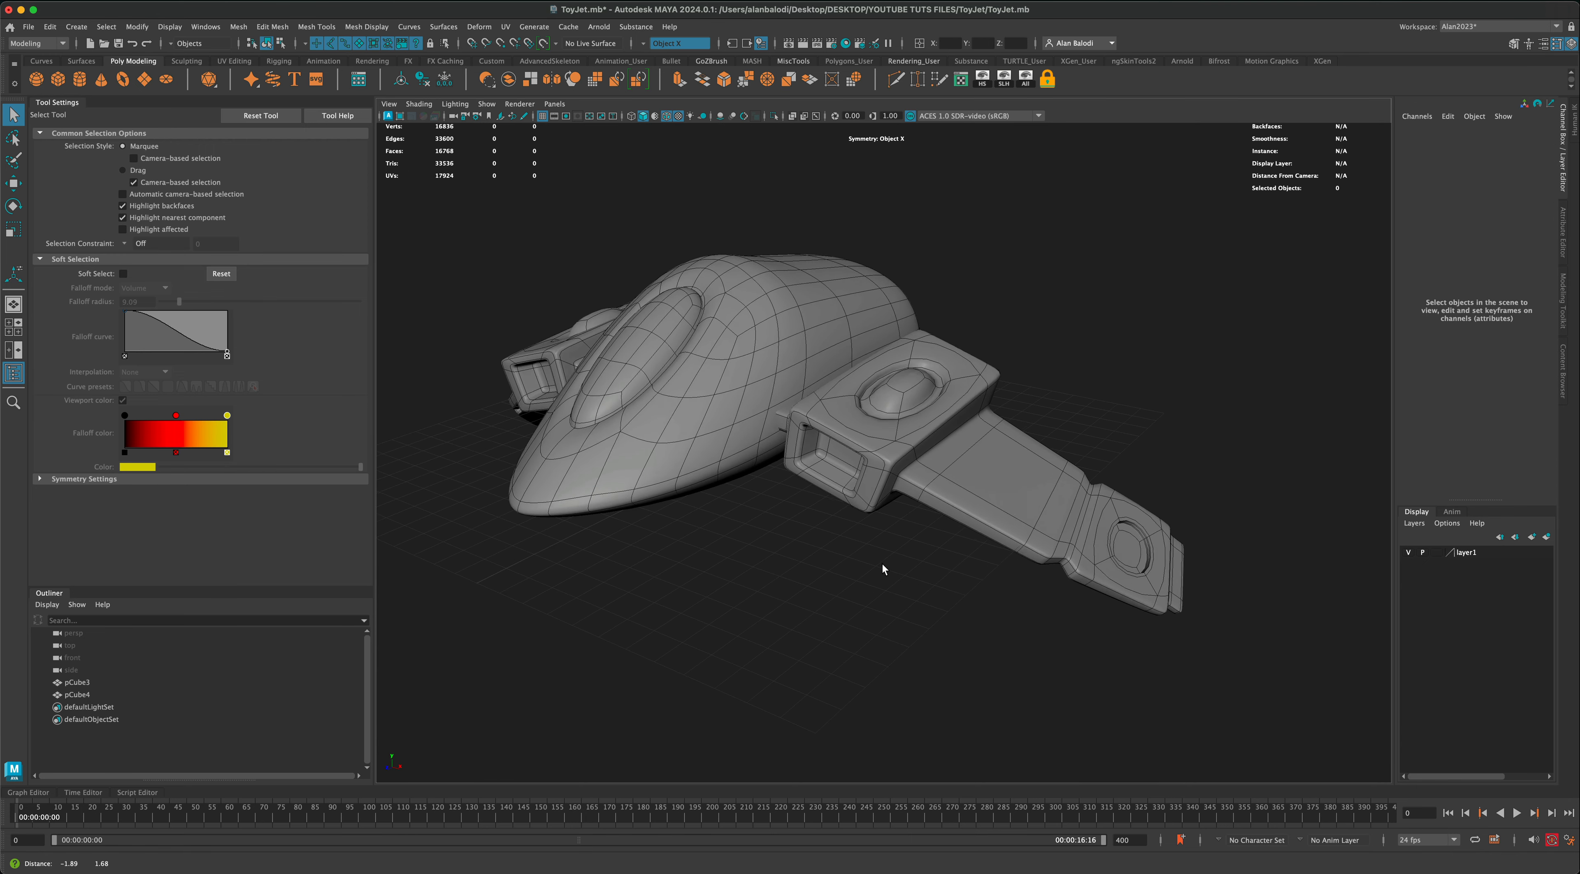
pyautogui.click(1019, 535)
pyautogui.press('1')
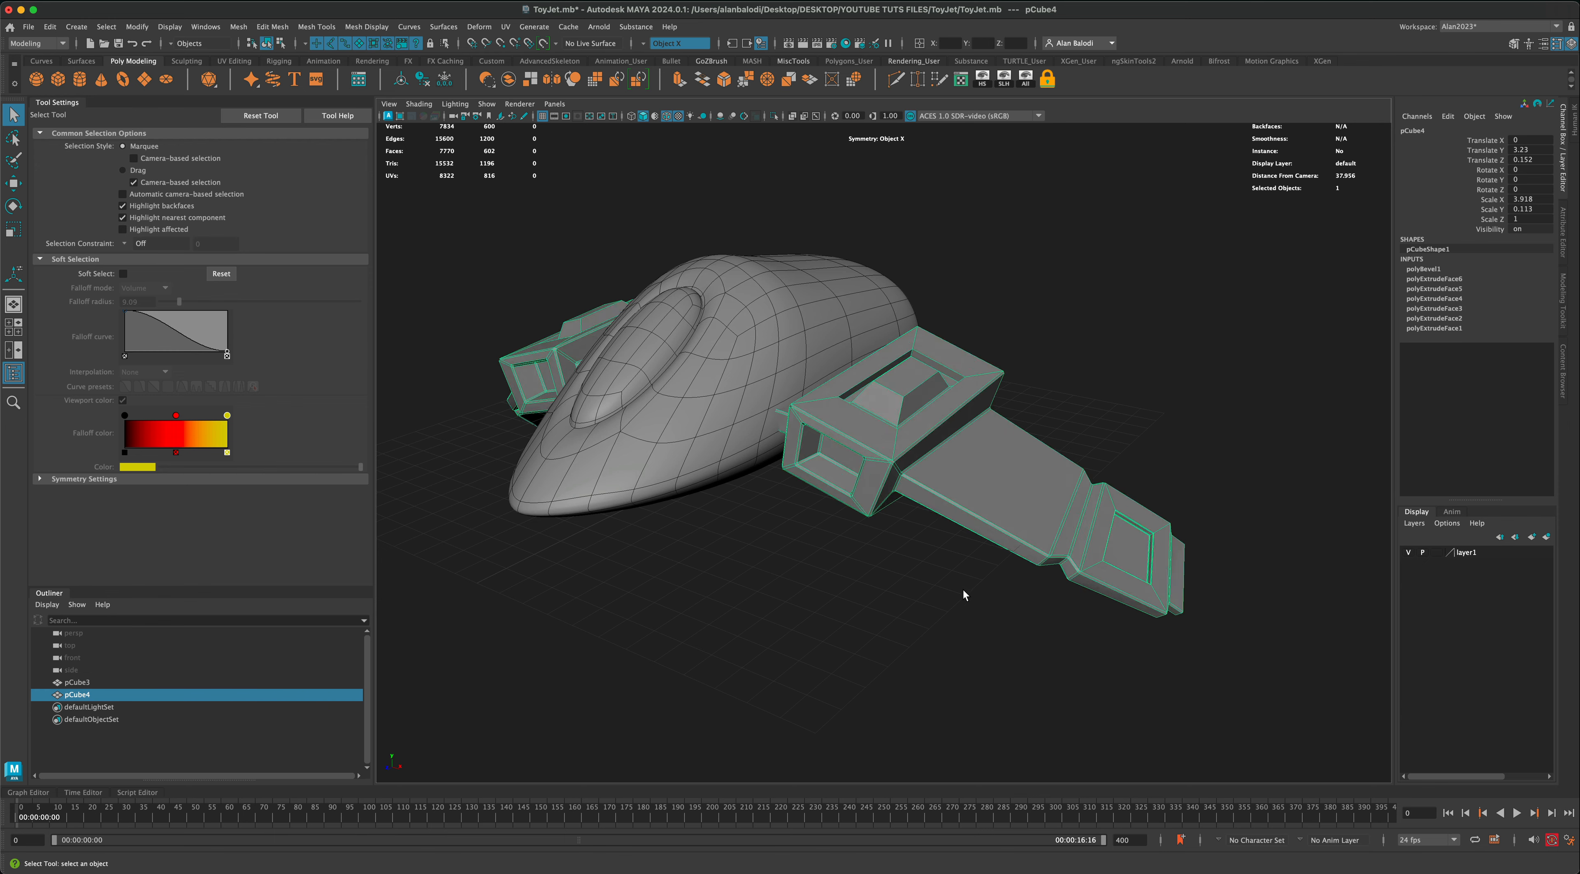
# Step: Compare the wings in unsmoothed and smooth mesh display from the front, leaving the smooth preview on
pyautogui.keyDown('alt'); pyautogui.moveTo(963, 588); pyautogui.dragTo(935, 580); pyautogui.keyUp('alt')
pyautogui.keyDown('alt'); pyautogui.moveTo(935, 580); pyautogui.dragTo(993, 583, button='middle'); pyautogui.keyUp('alt')
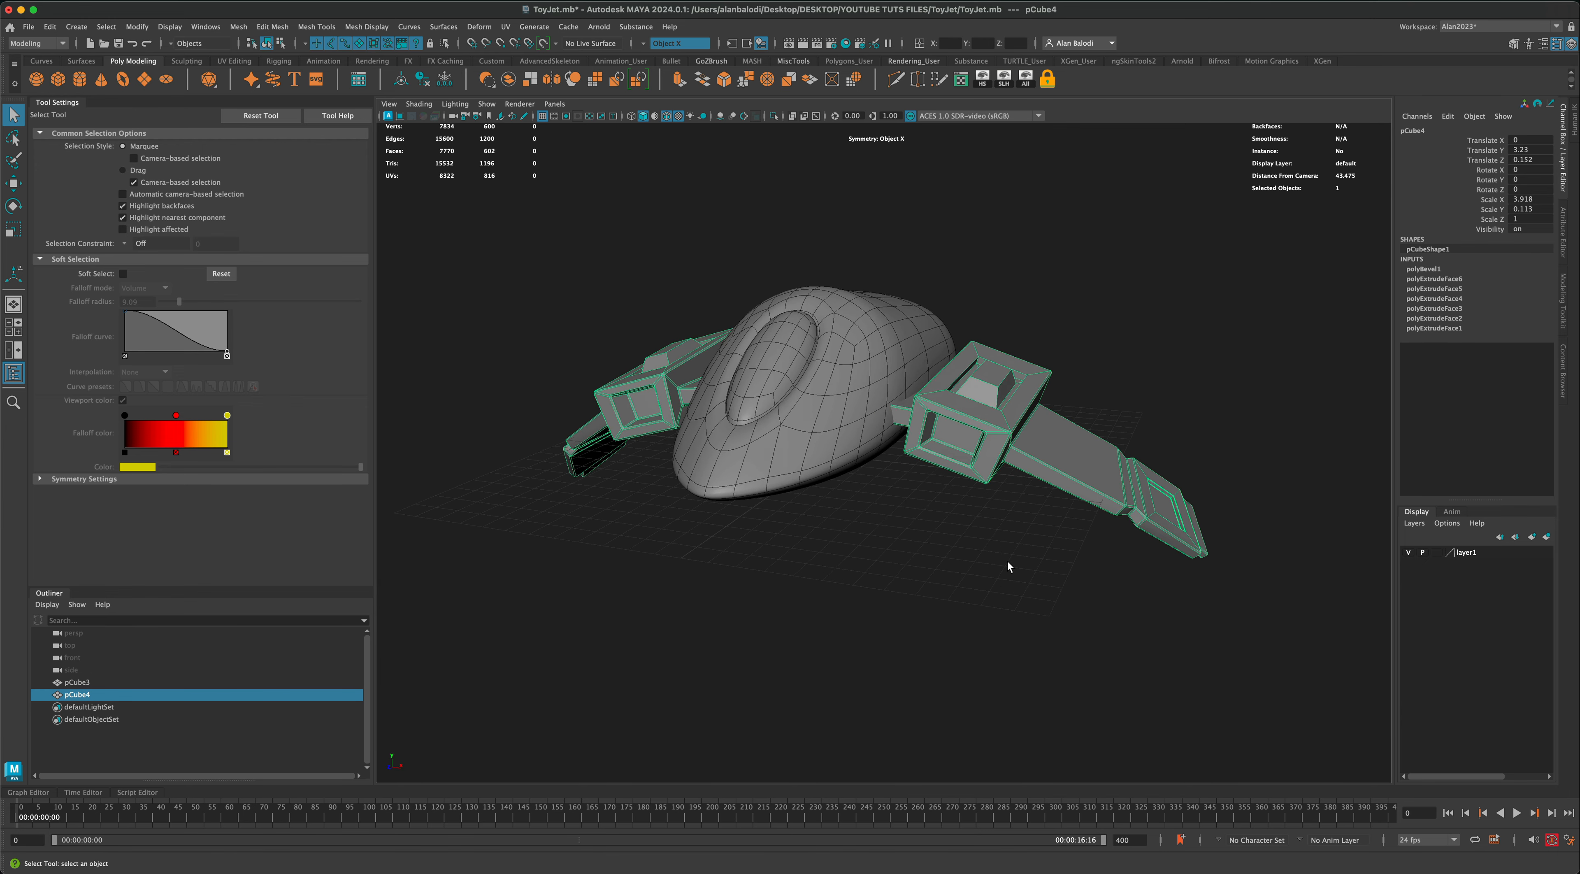
pyautogui.press('3')
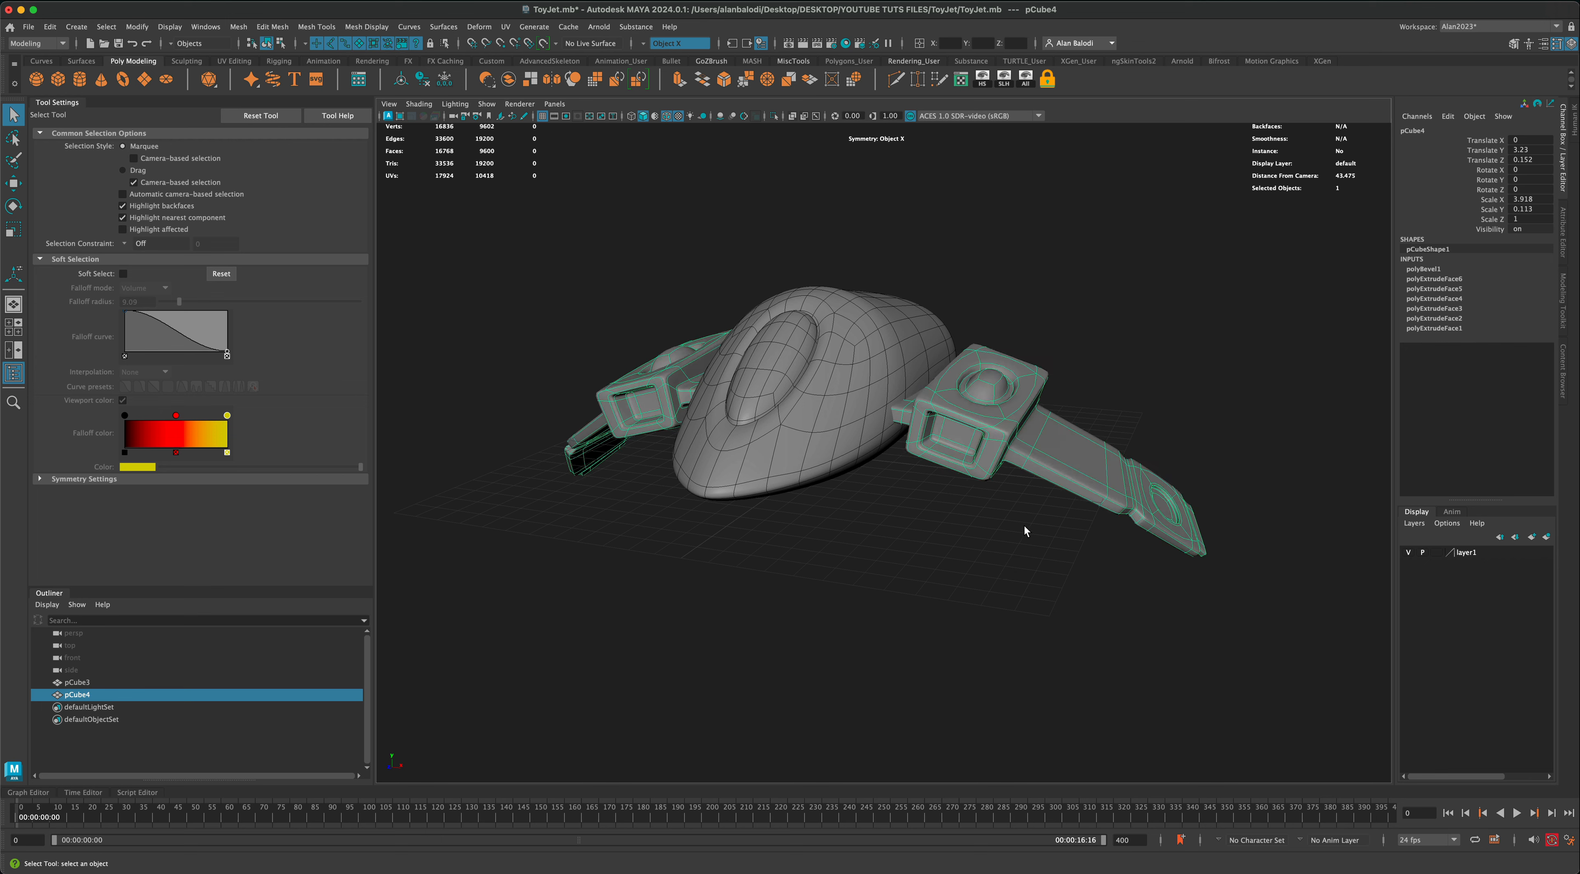
pyautogui.press('1')
pyautogui.click(1046, 510)
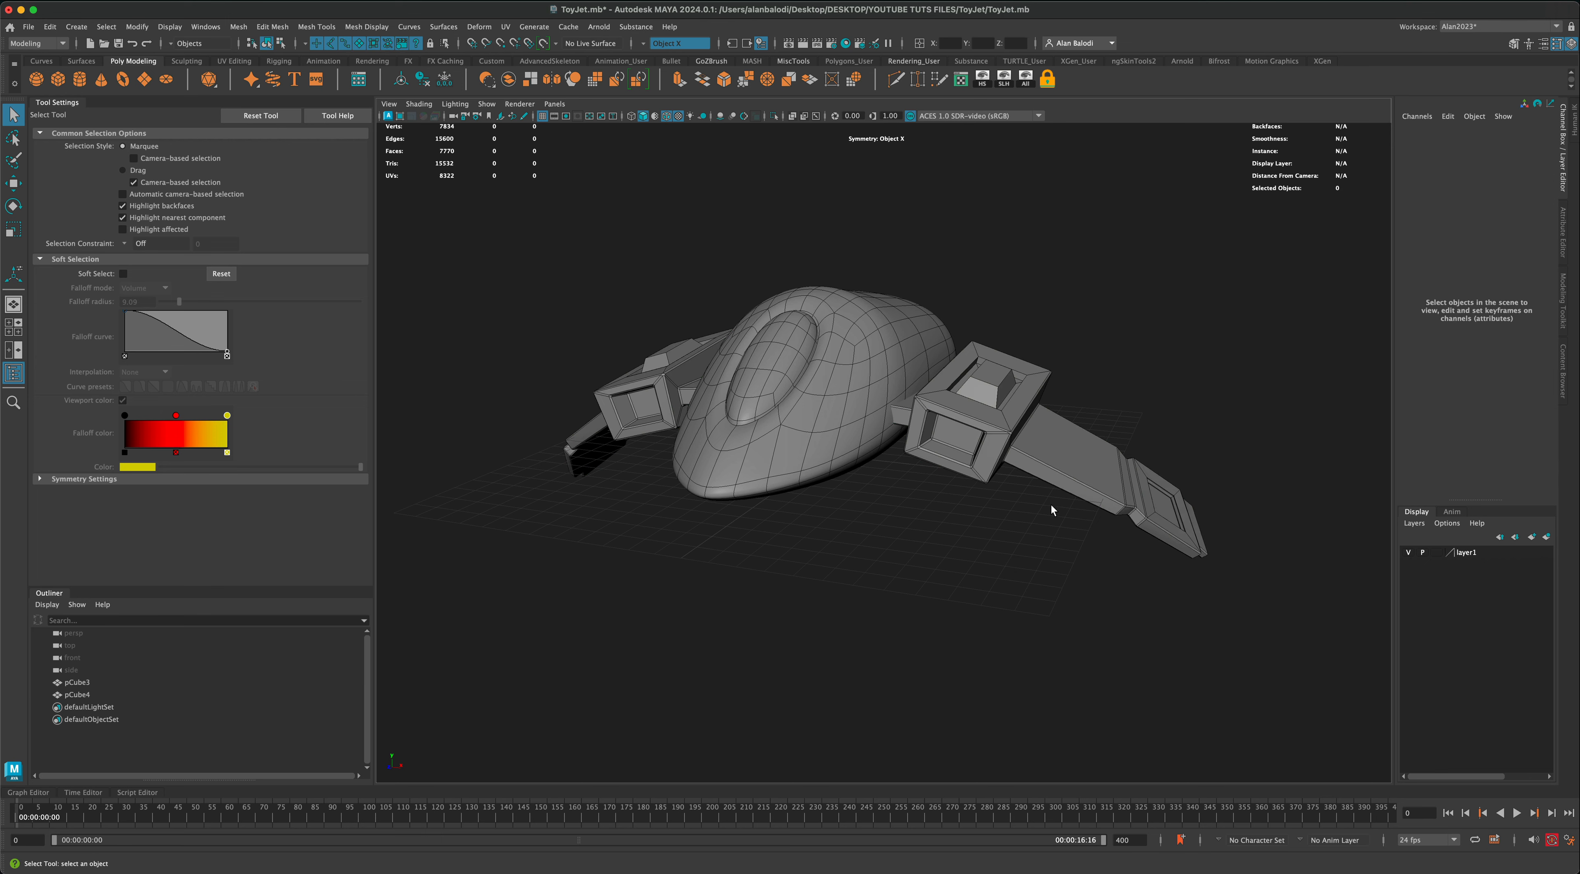
pyautogui.rightClick(1073, 464)
pyautogui.click(1000, 463)
pyautogui.moveTo(906, 527)
pyautogui.keyDown('alt'); pyautogui.mouseDown()
pyautogui.moveTo(959, 536)
pyautogui.moveTo(891, 529)
pyautogui.mouseUp(); pyautogui.keyUp('alt')
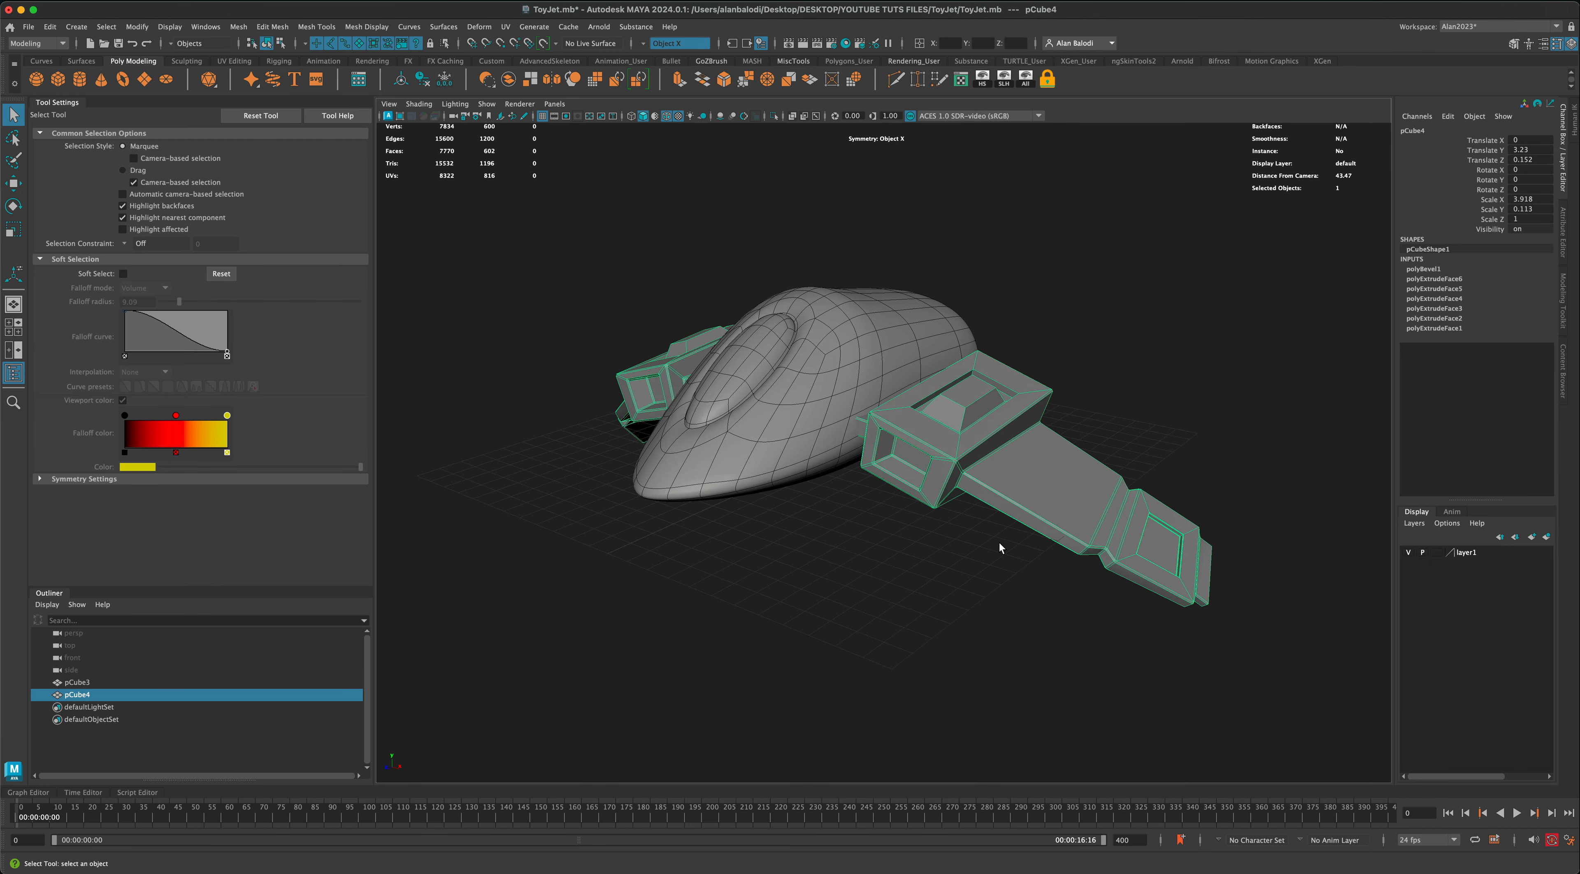
pyautogui.press('3')
pyautogui.click(980, 586)
pyautogui.moveTo(980, 586)
pyautogui.keyDown('alt'); pyautogui.mouseDown()
pyautogui.moveTo(1000, 555)
pyautogui.moveTo(973, 597)
pyautogui.mouseUp(); pyautogui.keyUp('alt')
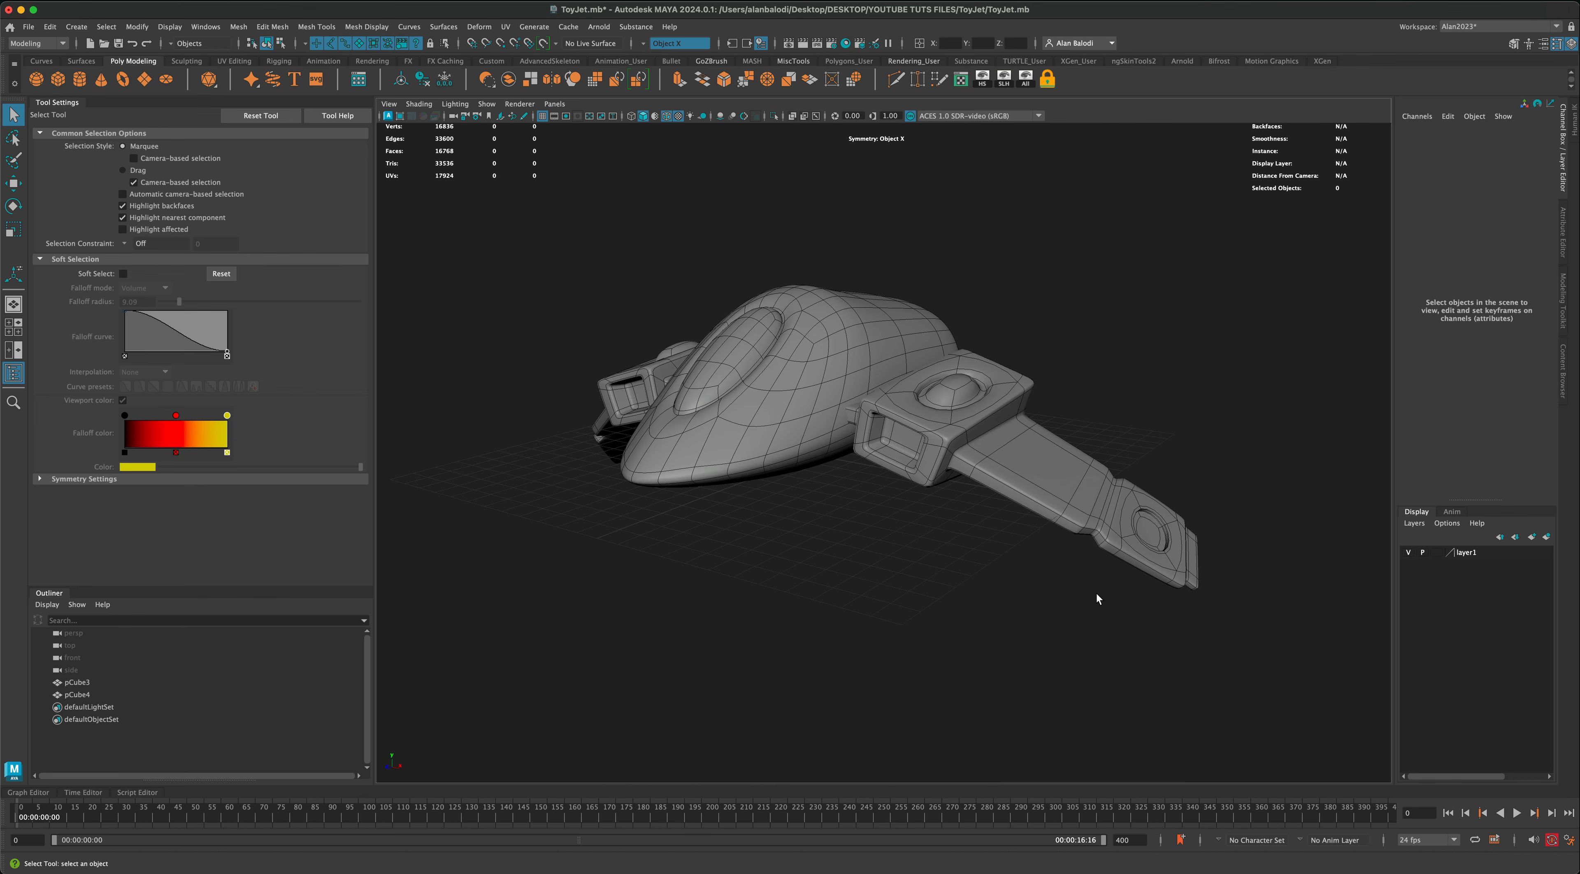
# Step: Try converting the wings to a denser mesh with the Smooth operation at 2 divisions
pyautogui.keyDown('alt'); pyautogui.moveTo(1096, 594); pyautogui.dragTo(1174, 541); pyautogui.keyUp('alt')
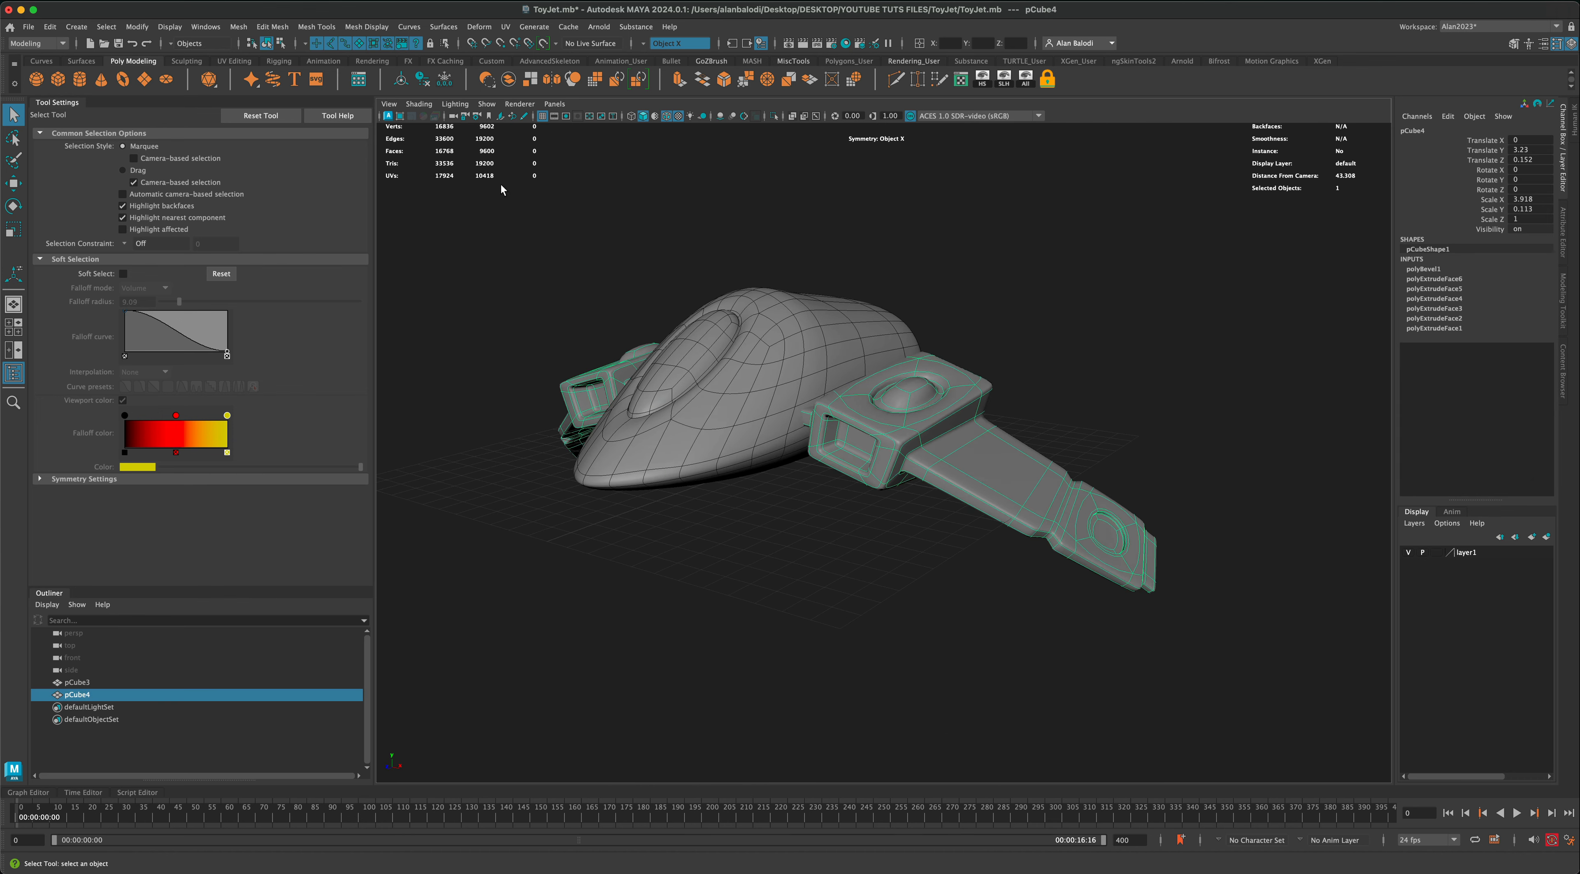
pyautogui.click(238, 26)
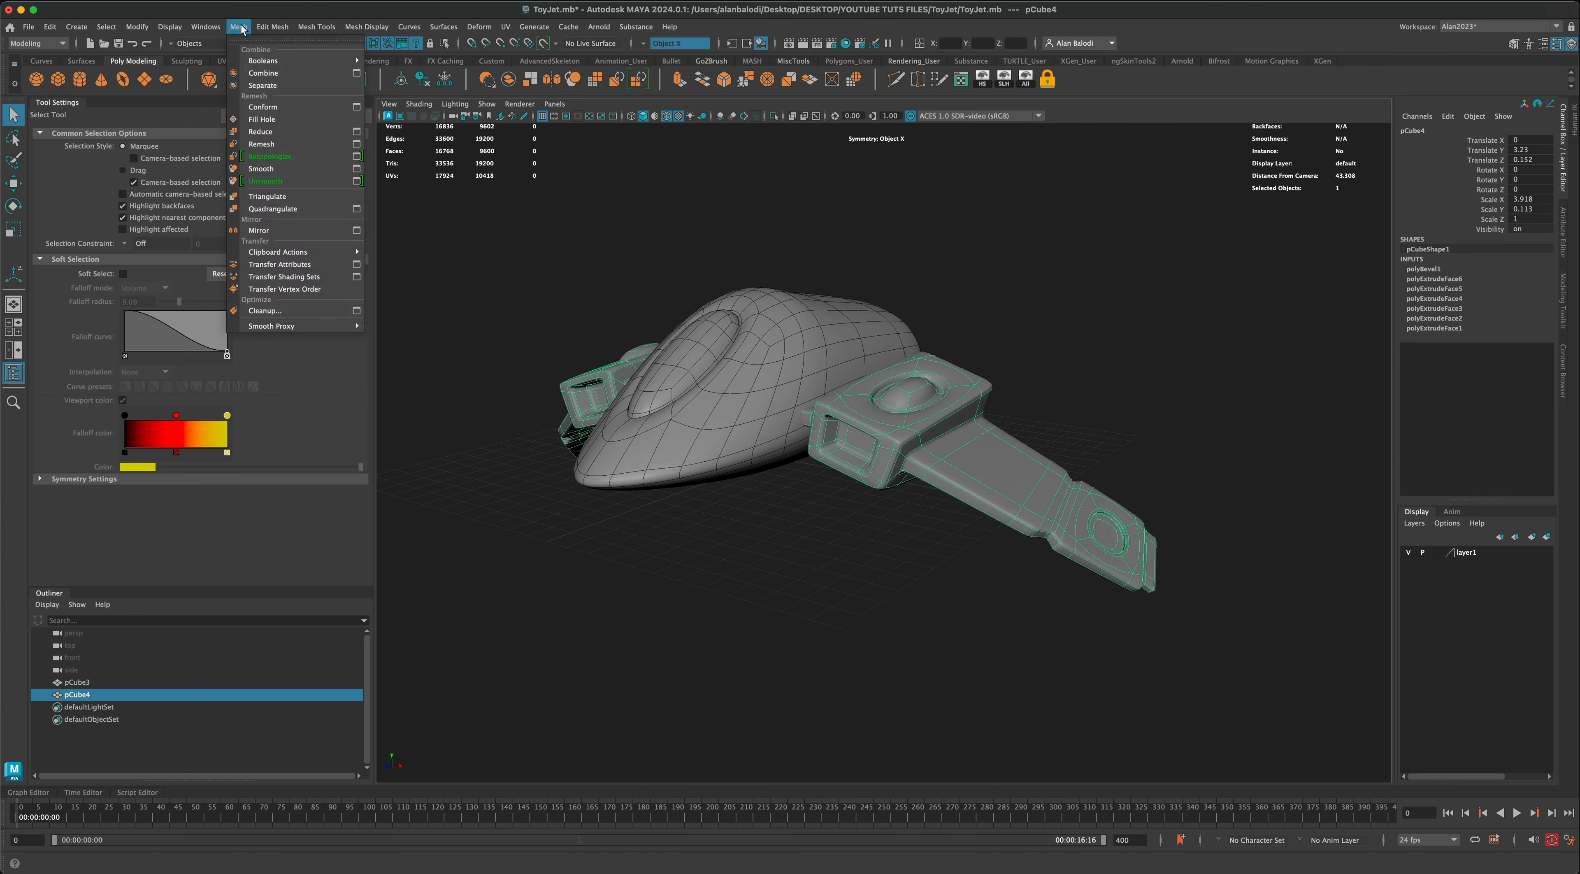
pyautogui.click(279, 170)
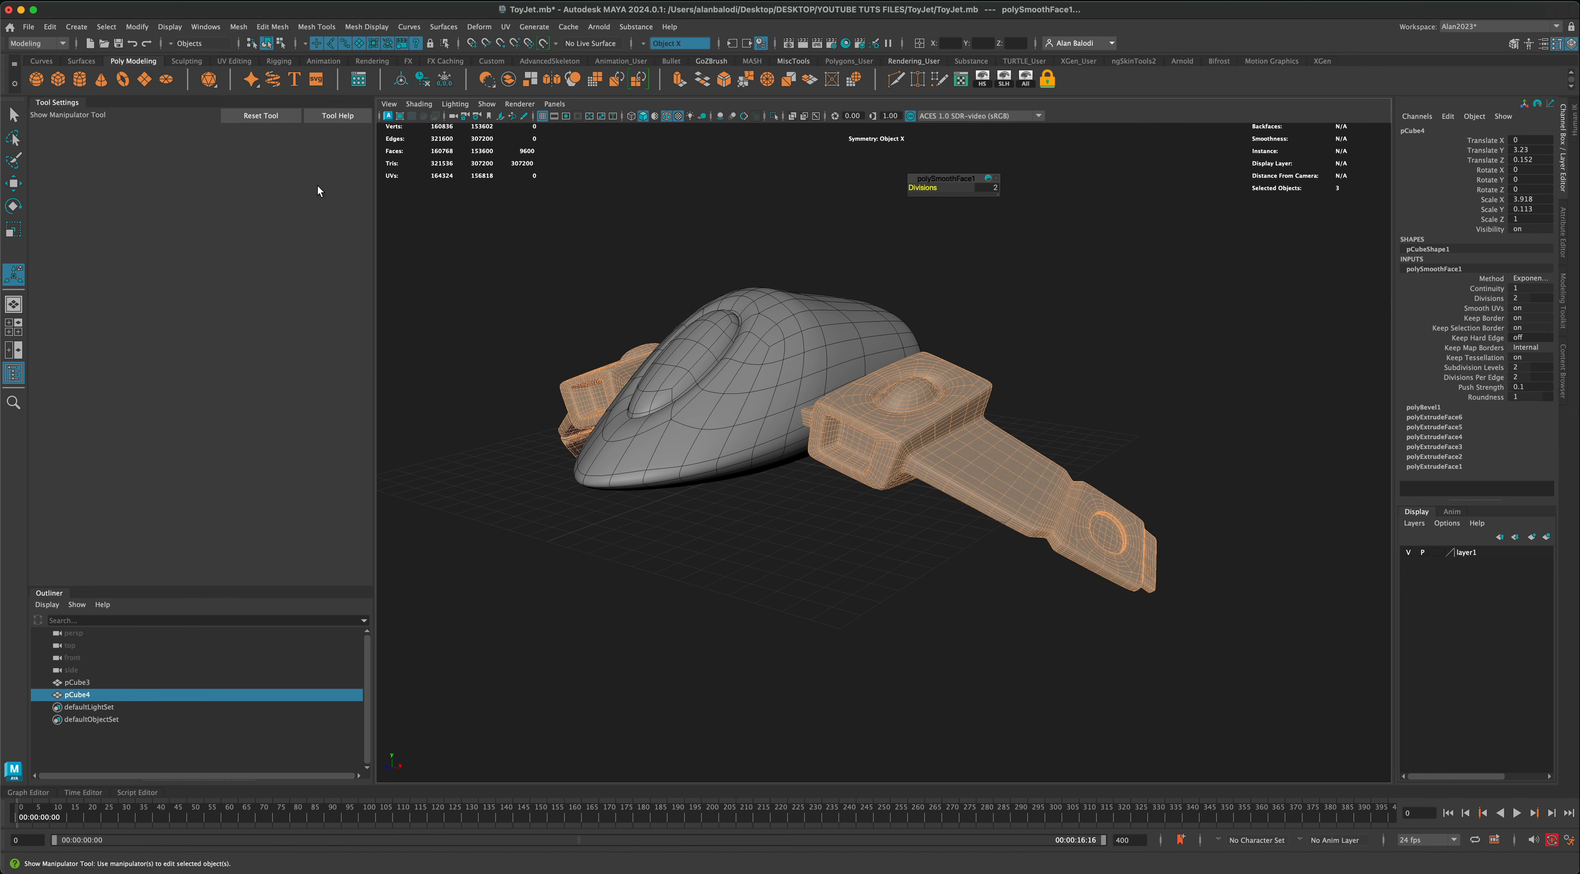
pyautogui.click(945, 575)
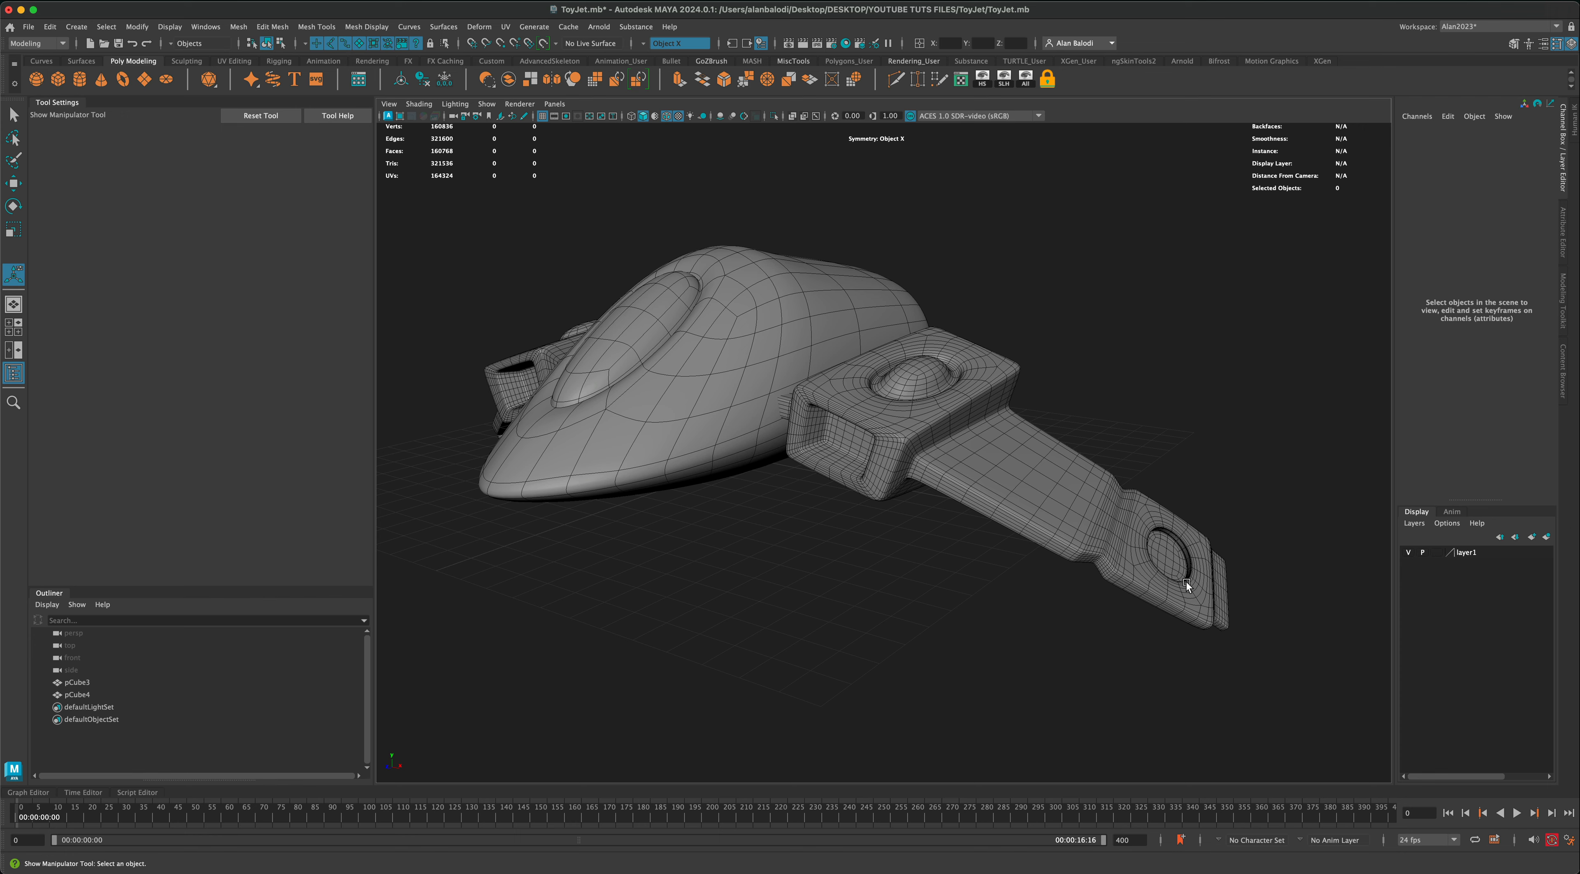
pyautogui.keyDown('alt'); pyautogui.moveTo(1042, 621); pyautogui.dragTo(966, 589); pyautogui.keyUp('alt')
# Step: Undo the Smooth operation on the wings and deselect them
pyautogui.press('super+z')
pyautogui.press('super+z')
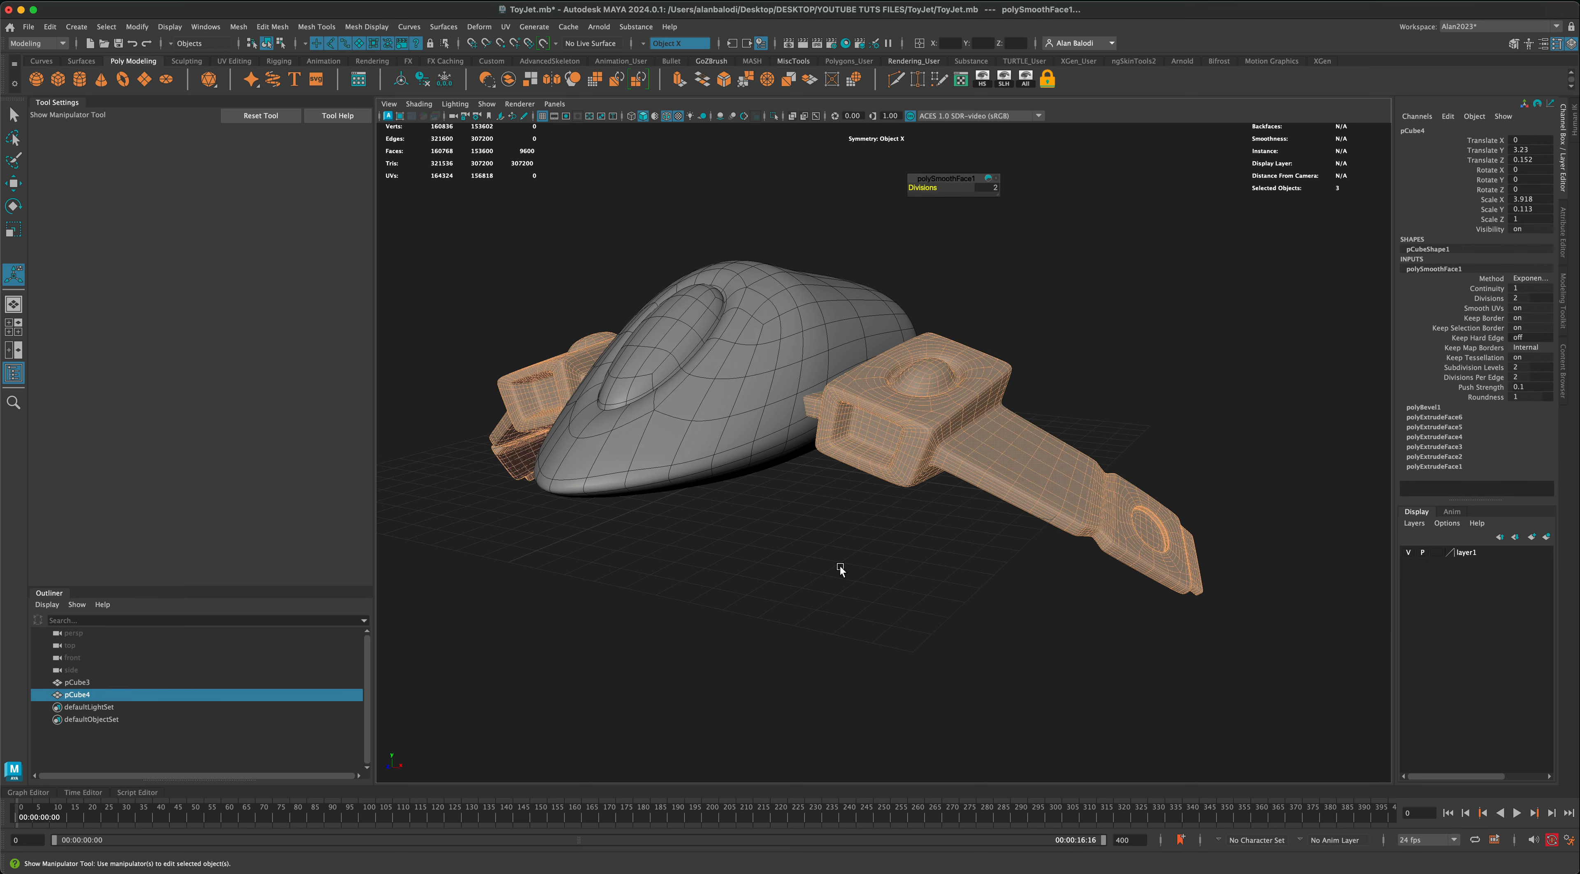
pyautogui.moveTo(1053, 484); pyautogui.dragTo(1106, 464, button='right')
pyautogui.click(1128, 413)
# Step: Add the cockpit body and the wings to the layer1 display layer and hide that layer
pyautogui.scroll(-3, 1051, 594)
pyautogui.keyDown('alt'); pyautogui.moveTo(997, 560); pyautogui.dragTo(1020, 604, button='middle'); pyautogui.keyUp('alt')
pyautogui.keyDown('alt'); pyautogui.moveTo(1020, 605); pyautogui.dragTo(919, 590); pyautogui.keyUp('alt')
pyautogui.keyDown('alt'); pyautogui.moveTo(593, 540); pyautogui.dragTo(928, 505); pyautogui.keyUp('alt')
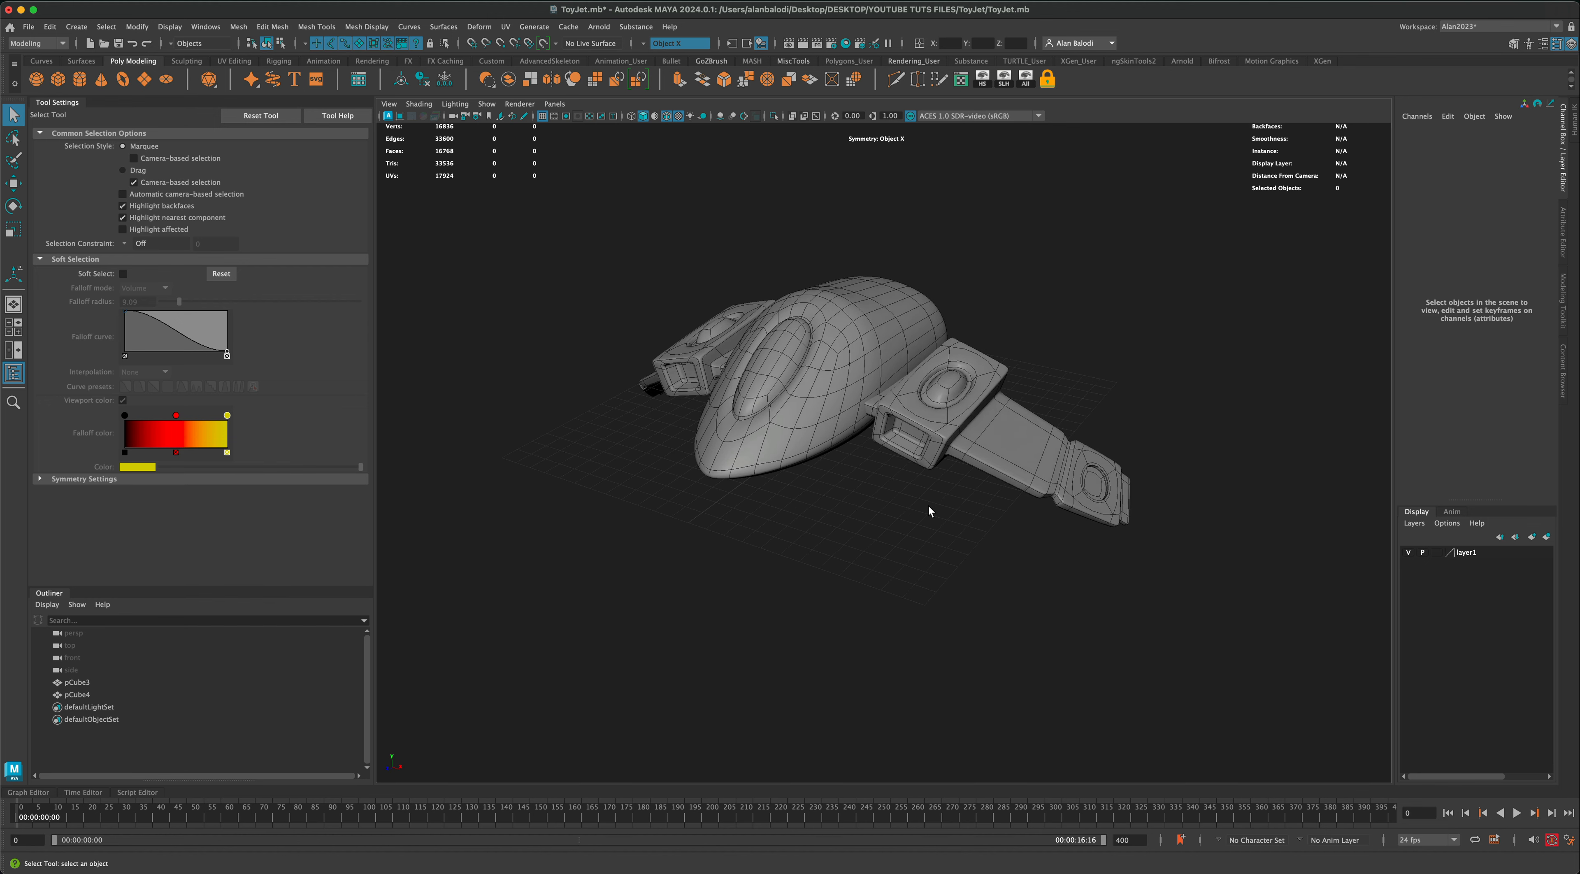
pyautogui.keyDown('alt'); pyautogui.moveTo(927, 599); pyautogui.dragTo(901, 579); pyautogui.keyUp('alt')
pyautogui.moveTo(632, 252); pyautogui.dragTo(1124, 572)
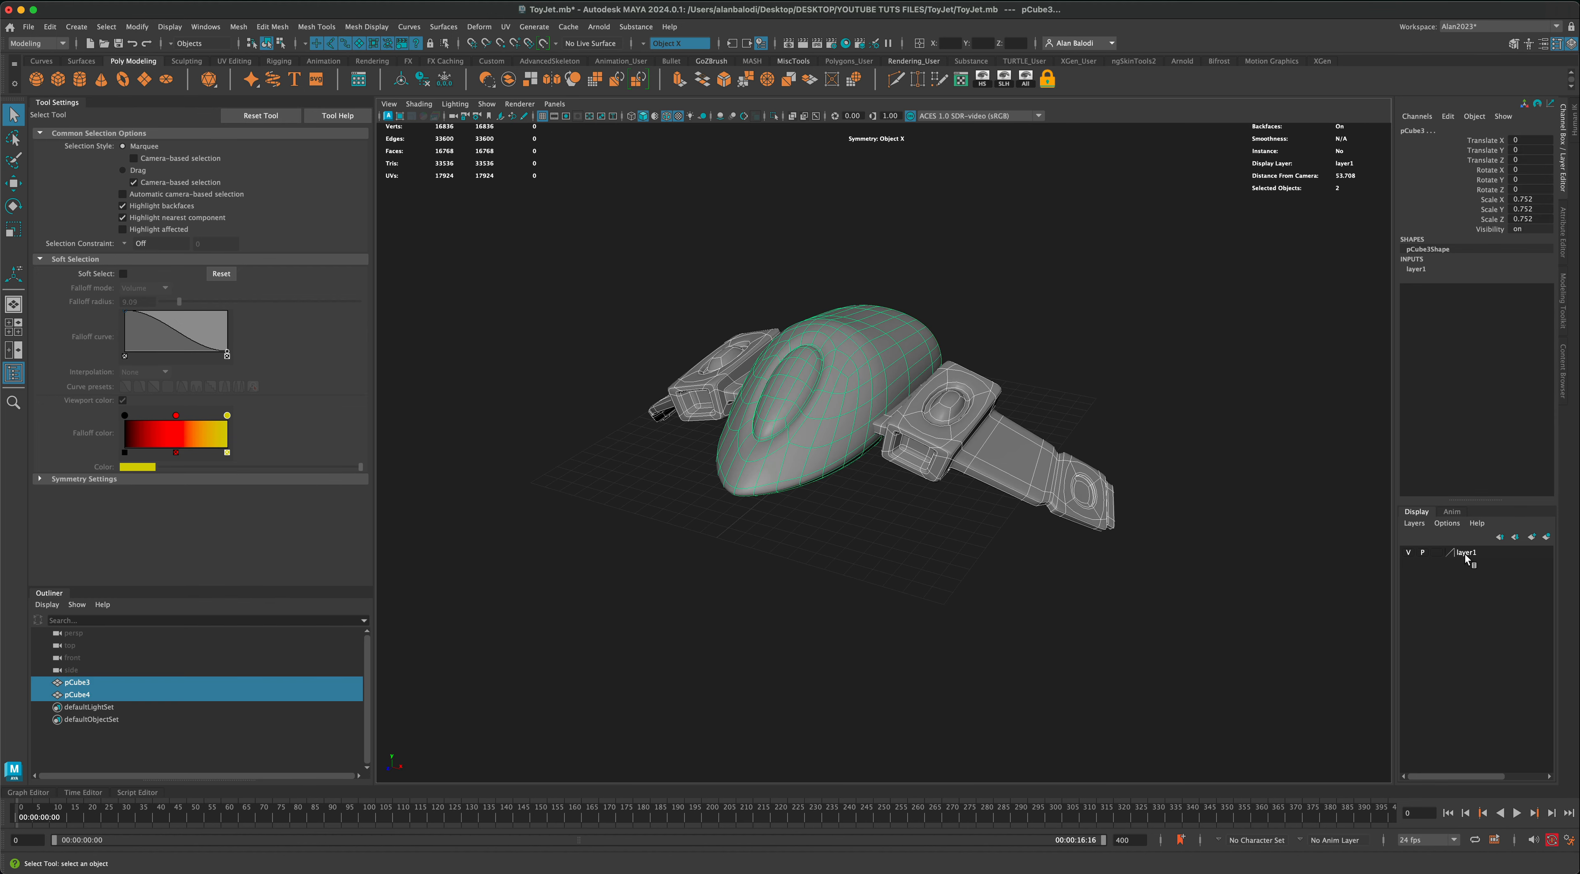
pyautogui.rightClick(1465, 554)
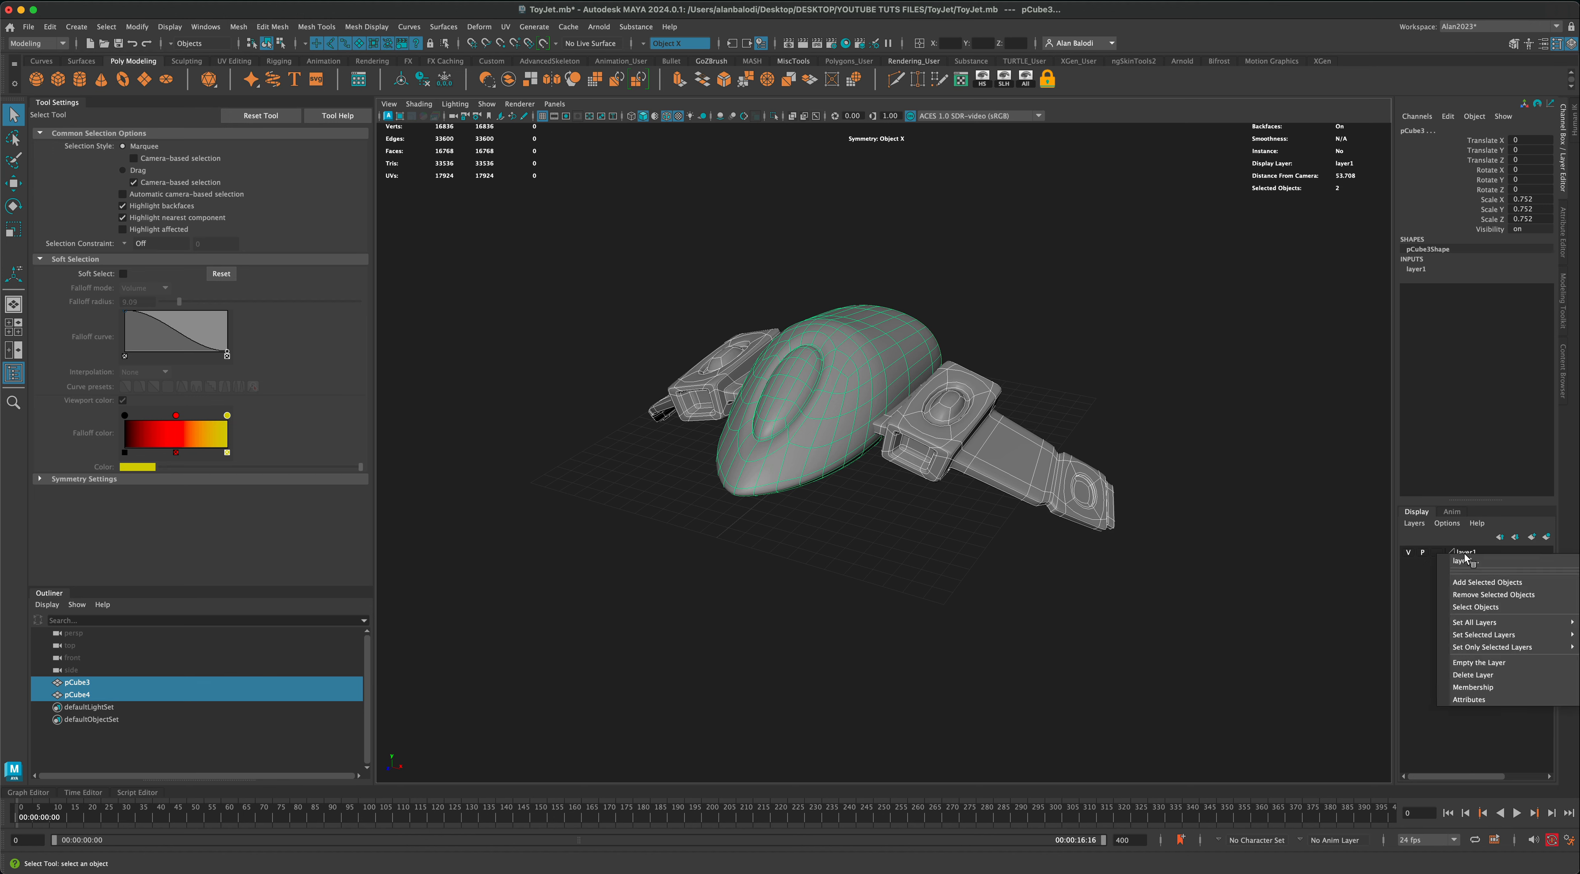
pyautogui.click(1476, 583)
pyautogui.click(1409, 552)
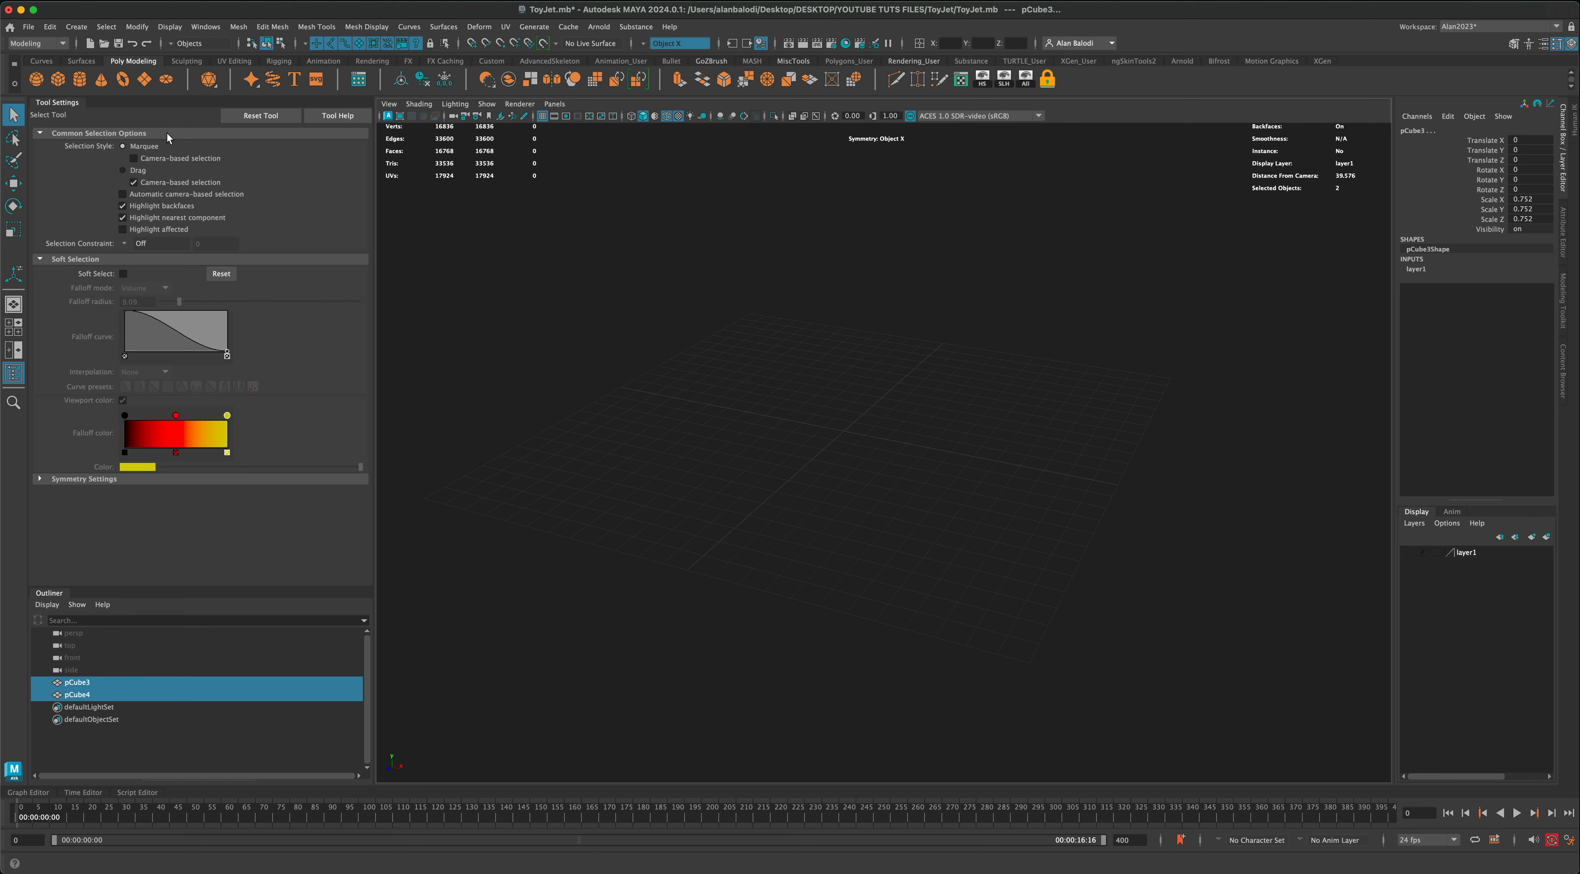
# Step: Create a polygon cylinder of radius 3.26 and height 4.61 on the grid, scale it vertically to about 2.6, and set Translate X to 0
pyautogui.click(80, 79)
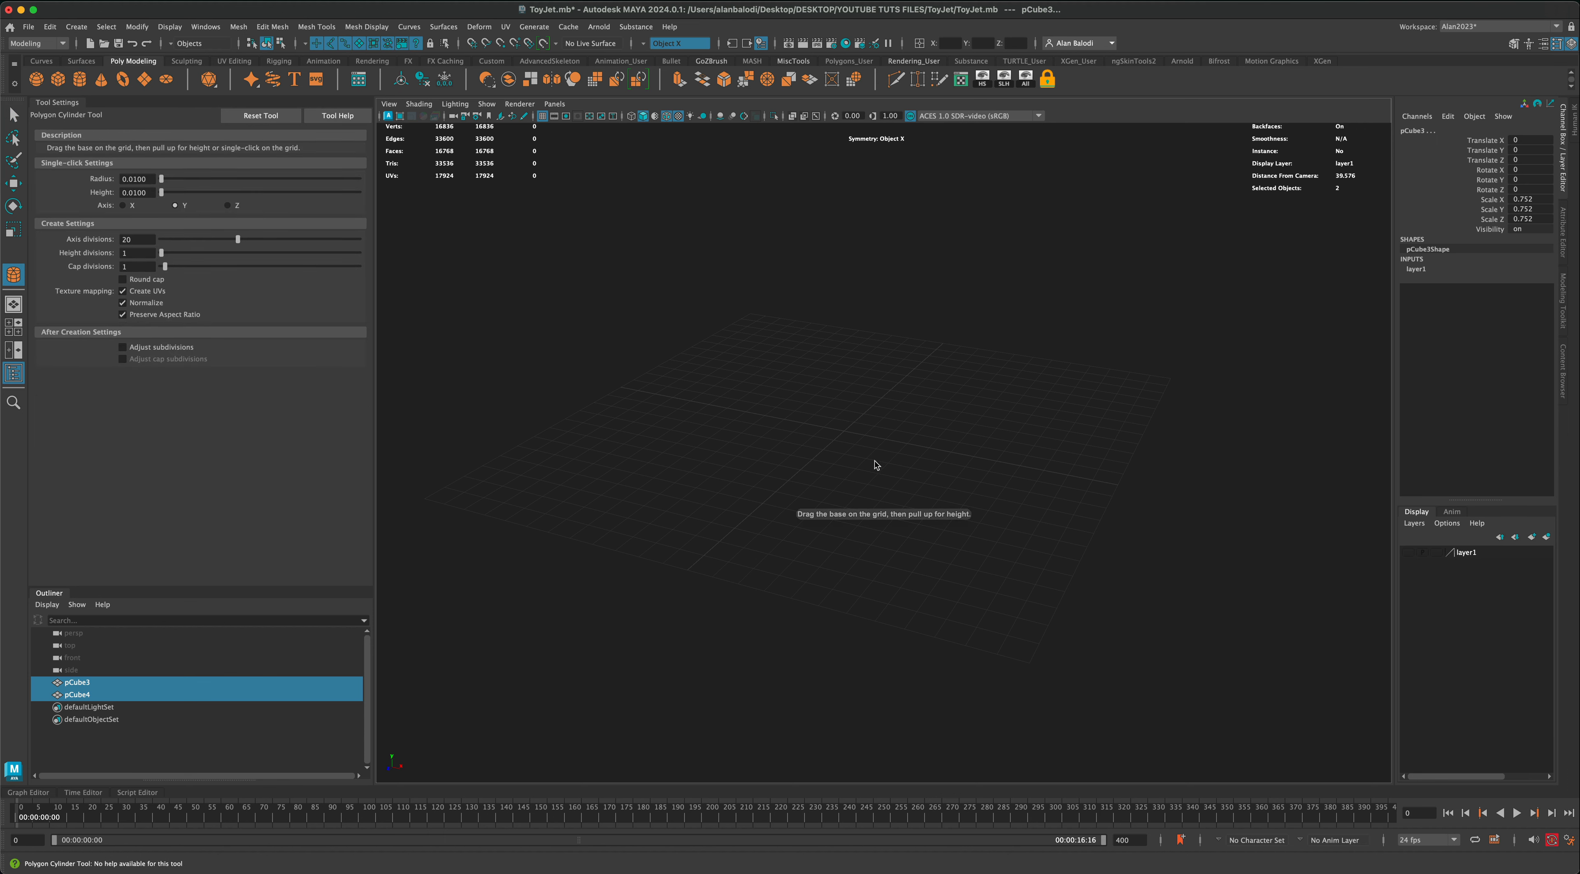
pyautogui.keyDown('shift'); pyautogui.moveTo(844, 435); pyautogui.dragTo(875, 465); pyautogui.keyUp('shift')
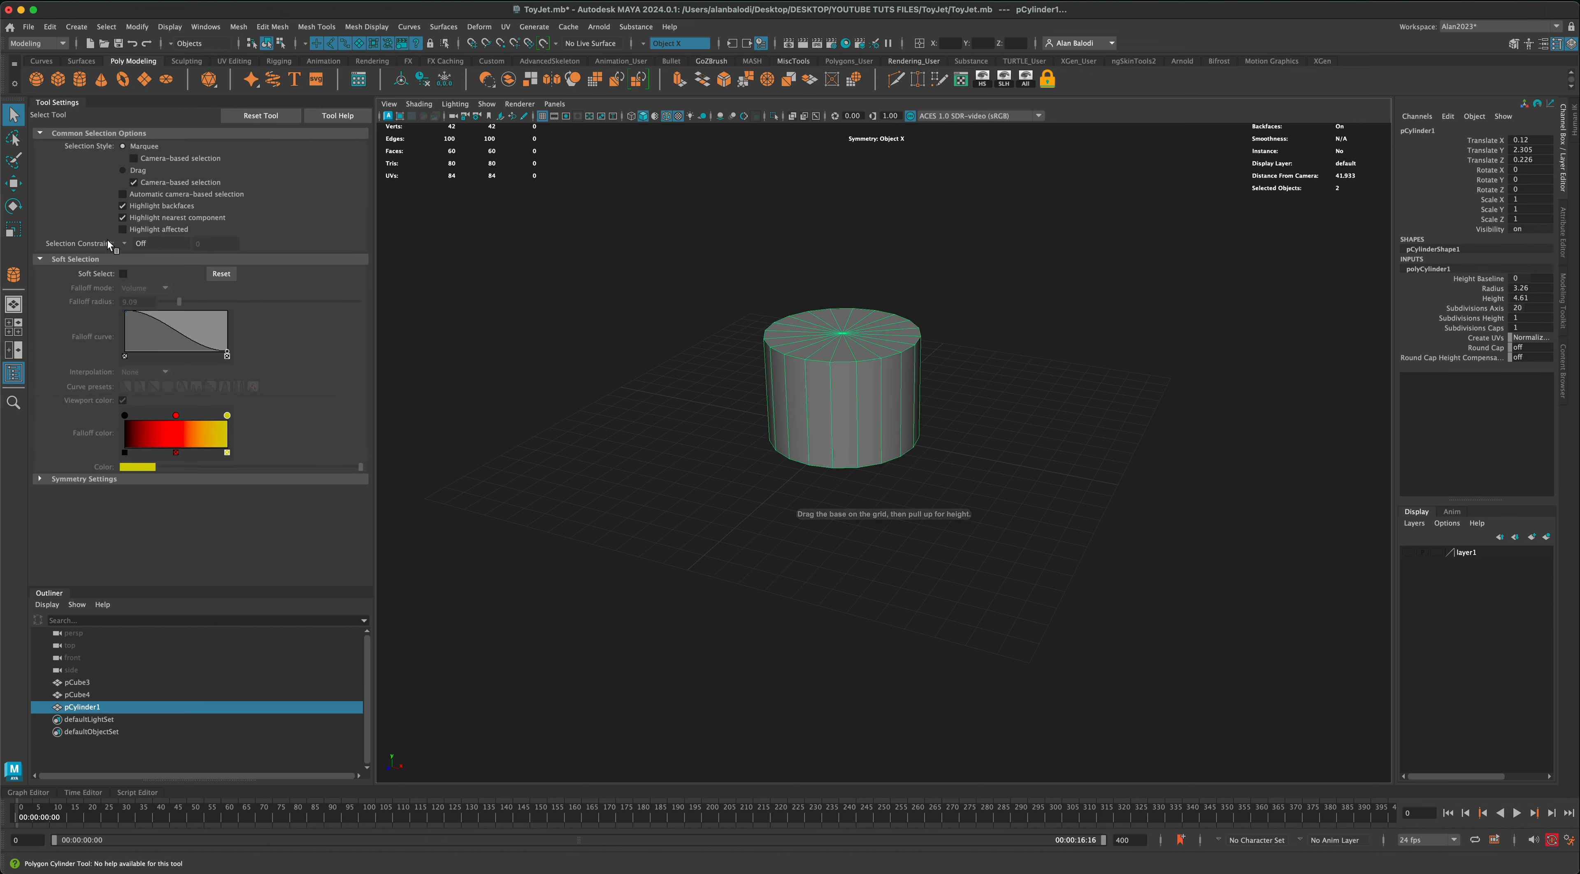
pyautogui.click(17, 230)
pyautogui.moveTo(849, 363); pyautogui.dragTo(847, 307)
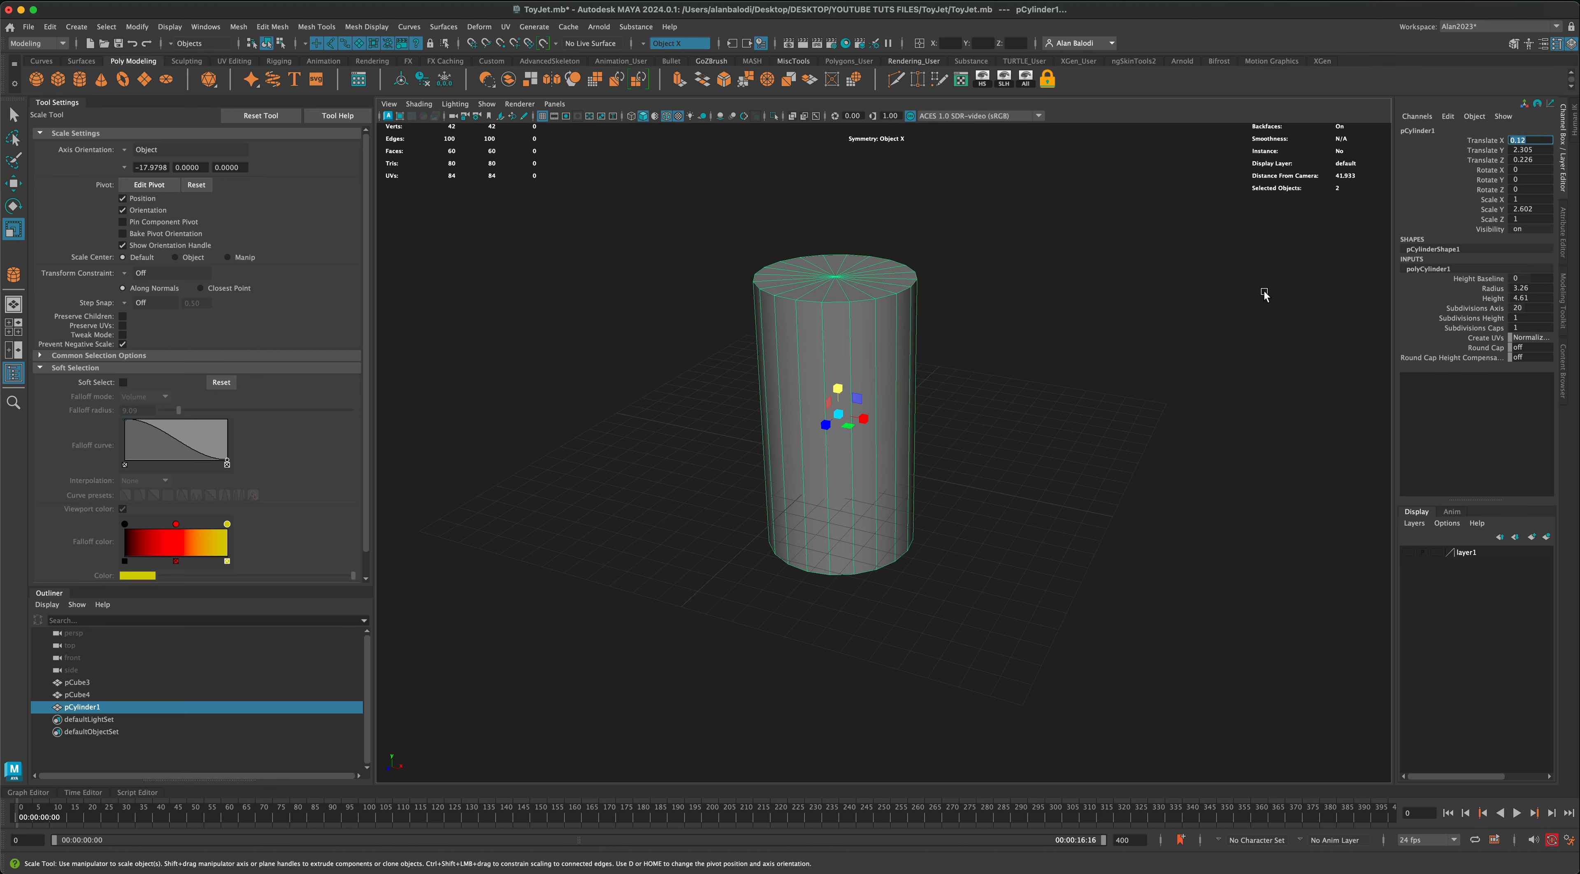
pyautogui.press('Return')
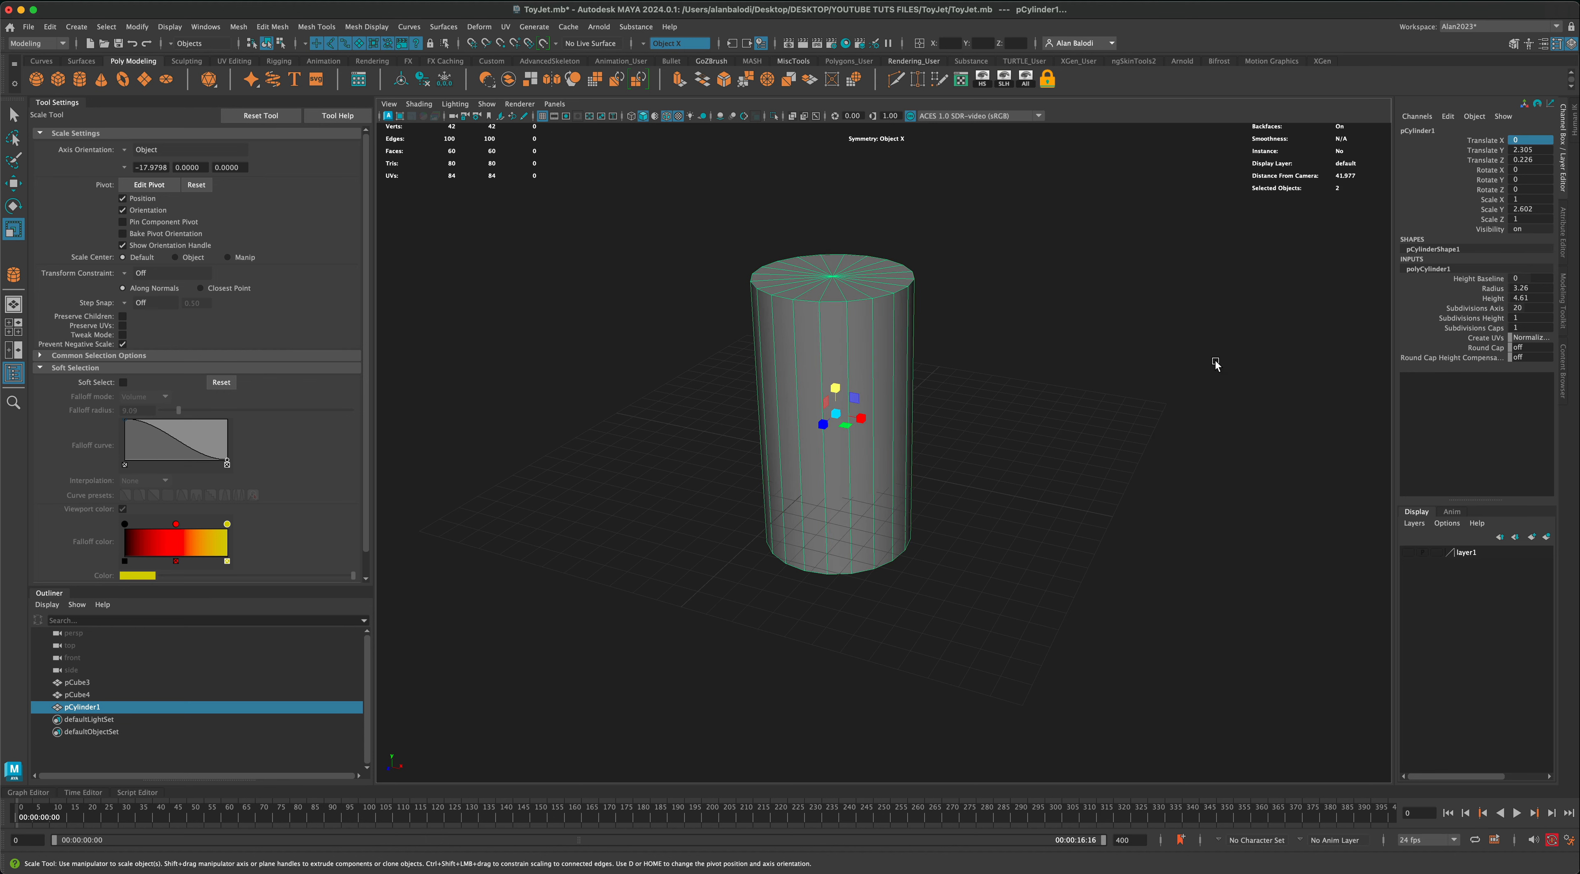
# Step: Give the cylinder round caps with 7 cap subdivisions
pyautogui.click(1565, 232)
pyautogui.click(1424, 130)
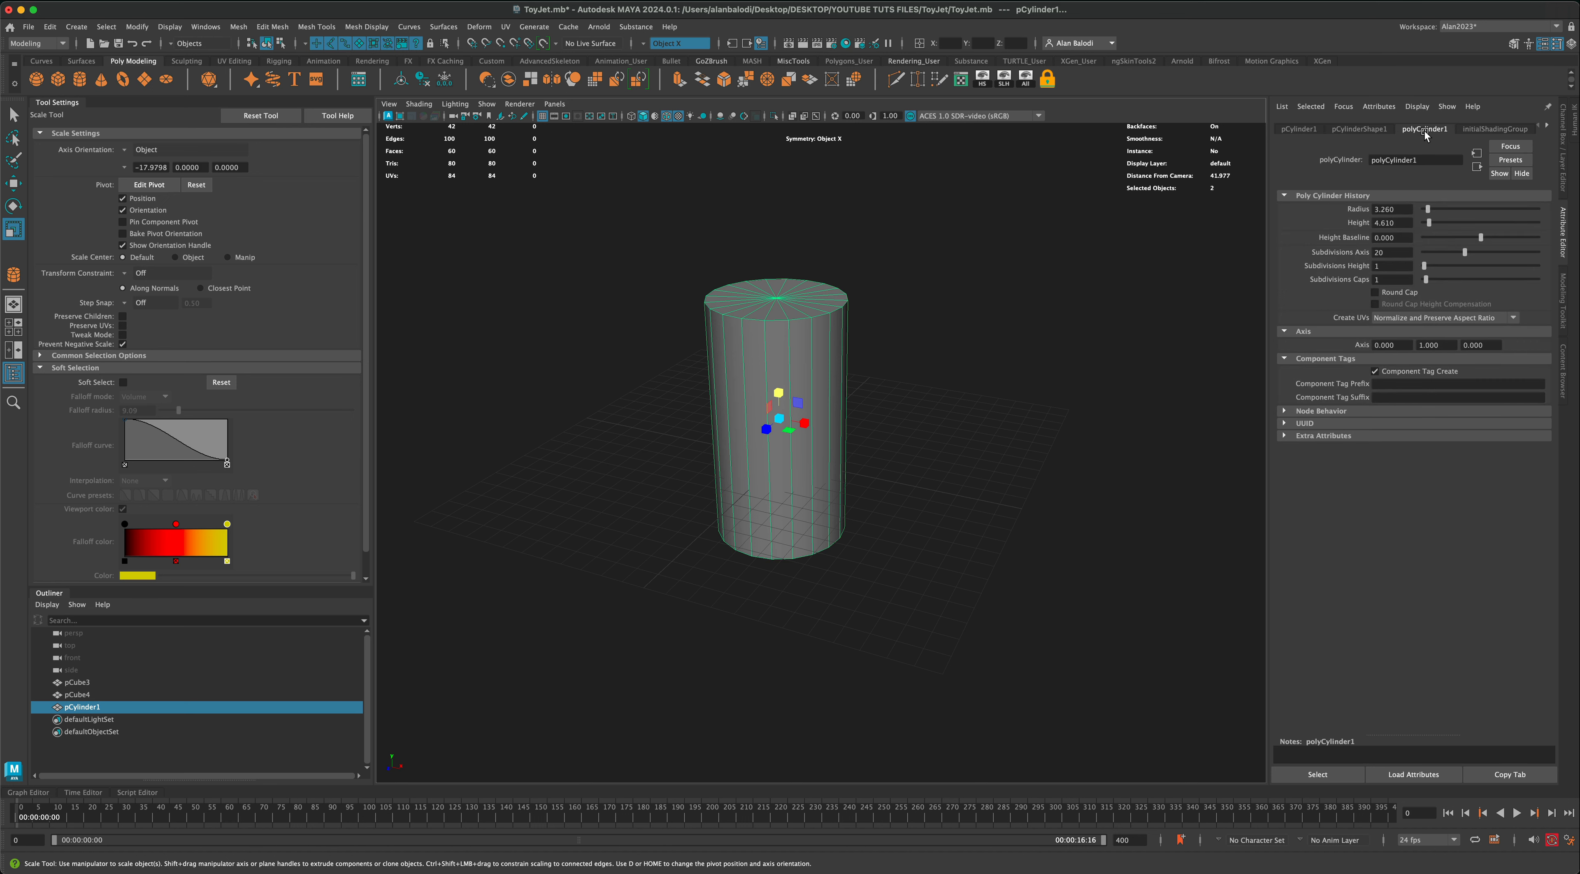
pyautogui.click(1386, 292)
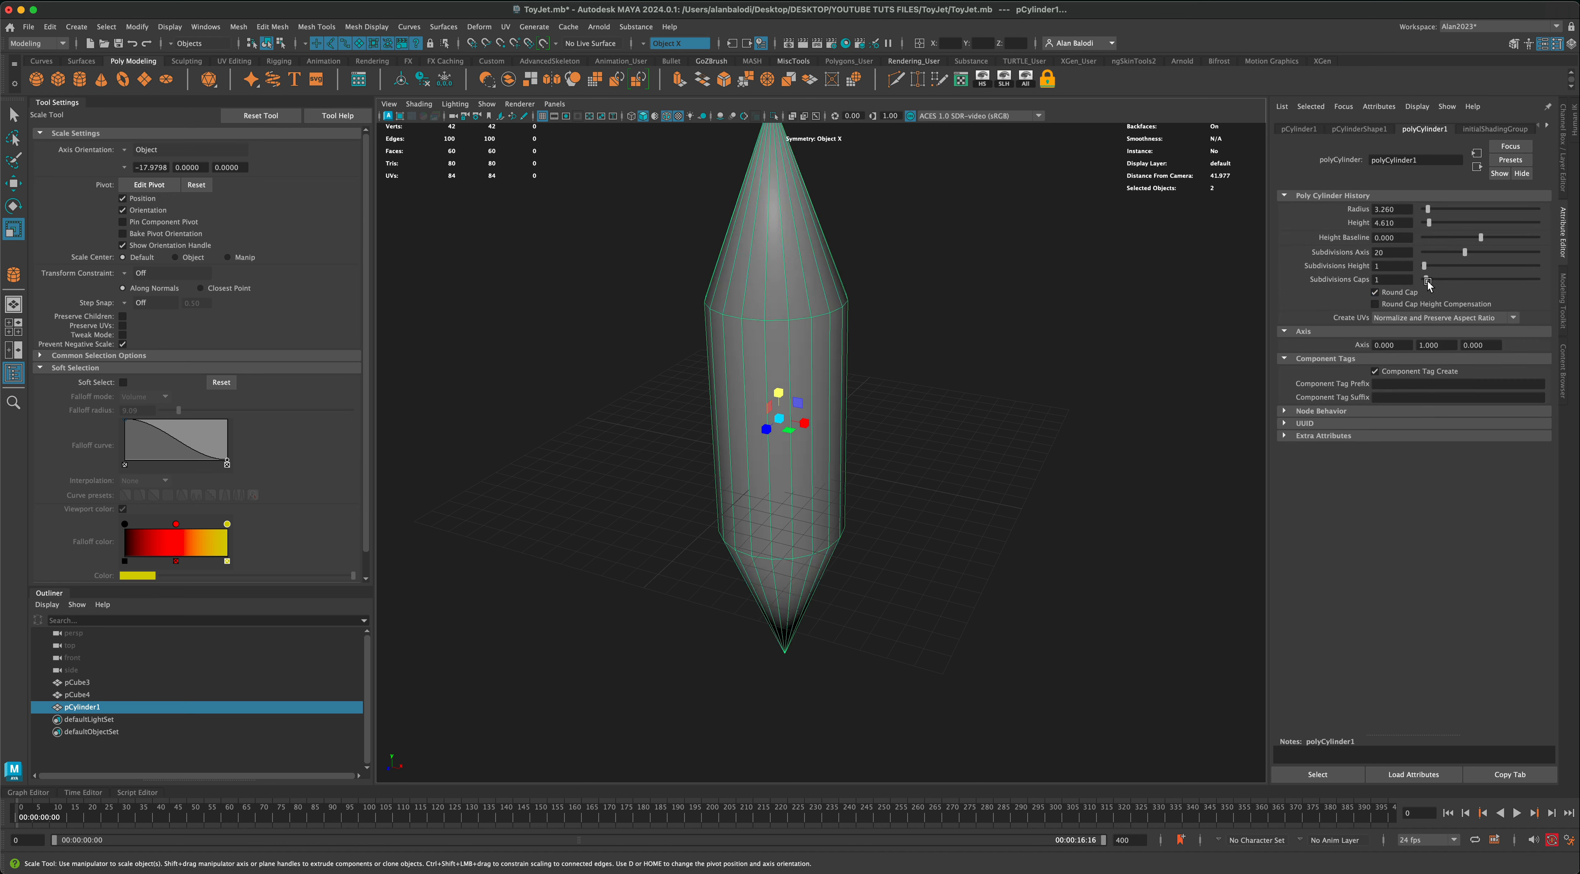
pyautogui.moveTo(1426, 280); pyautogui.dragTo(1441, 283)
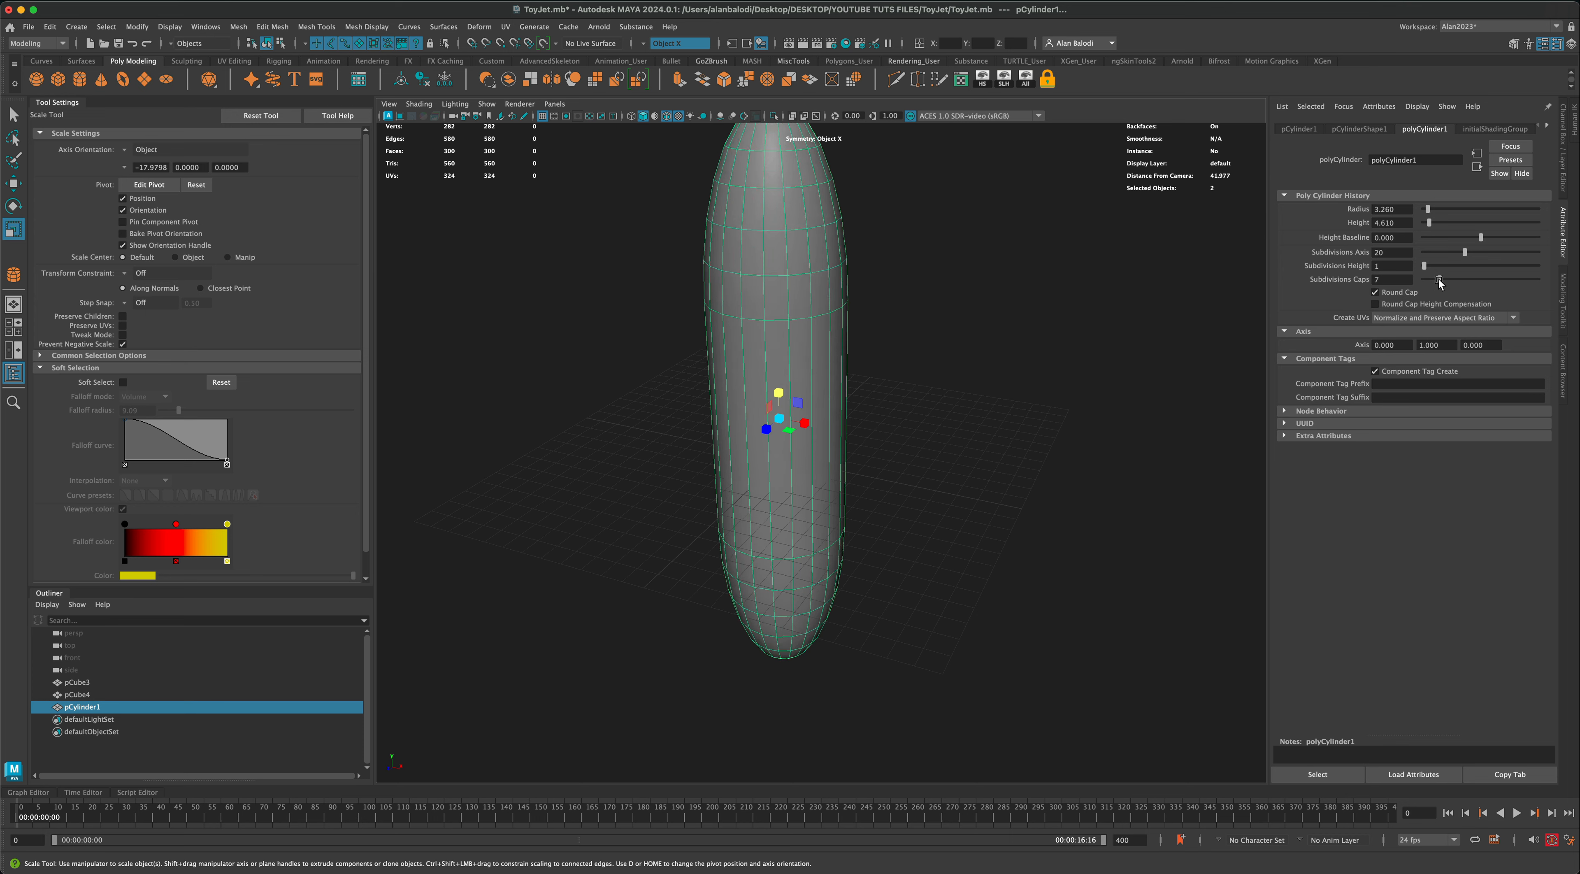
# Step: Shorten the capsule by reducing its vertical scale to about 1.5
pyautogui.keyDown('alt'); pyautogui.moveTo(1183, 364); pyautogui.dragTo(1075, 383); pyautogui.keyUp('alt')
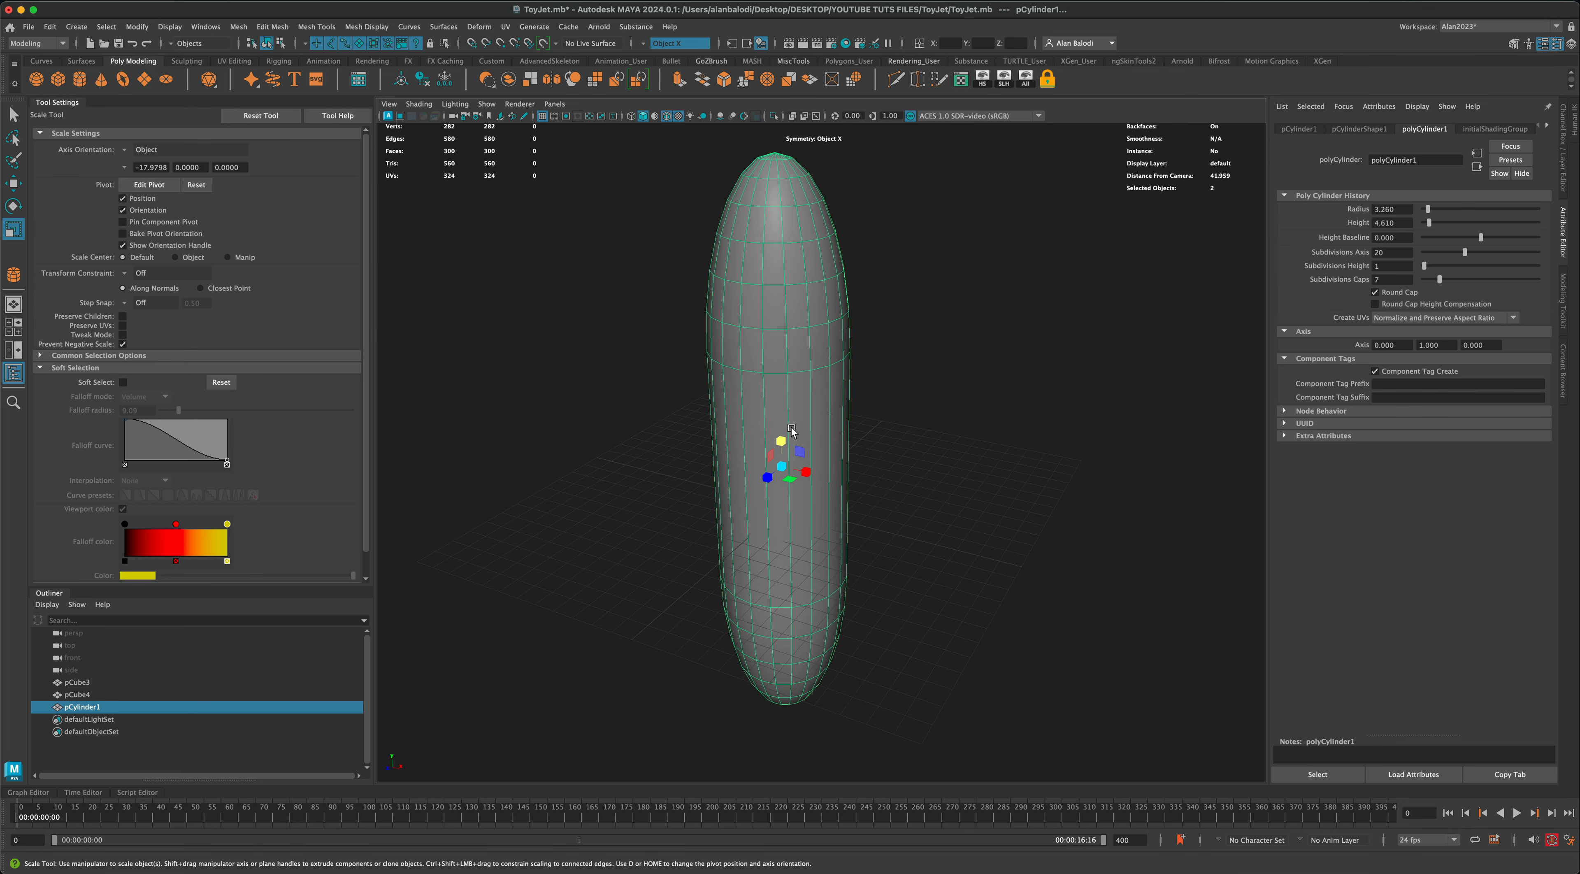
pyautogui.moveTo(783, 443); pyautogui.dragTo(787, 455)
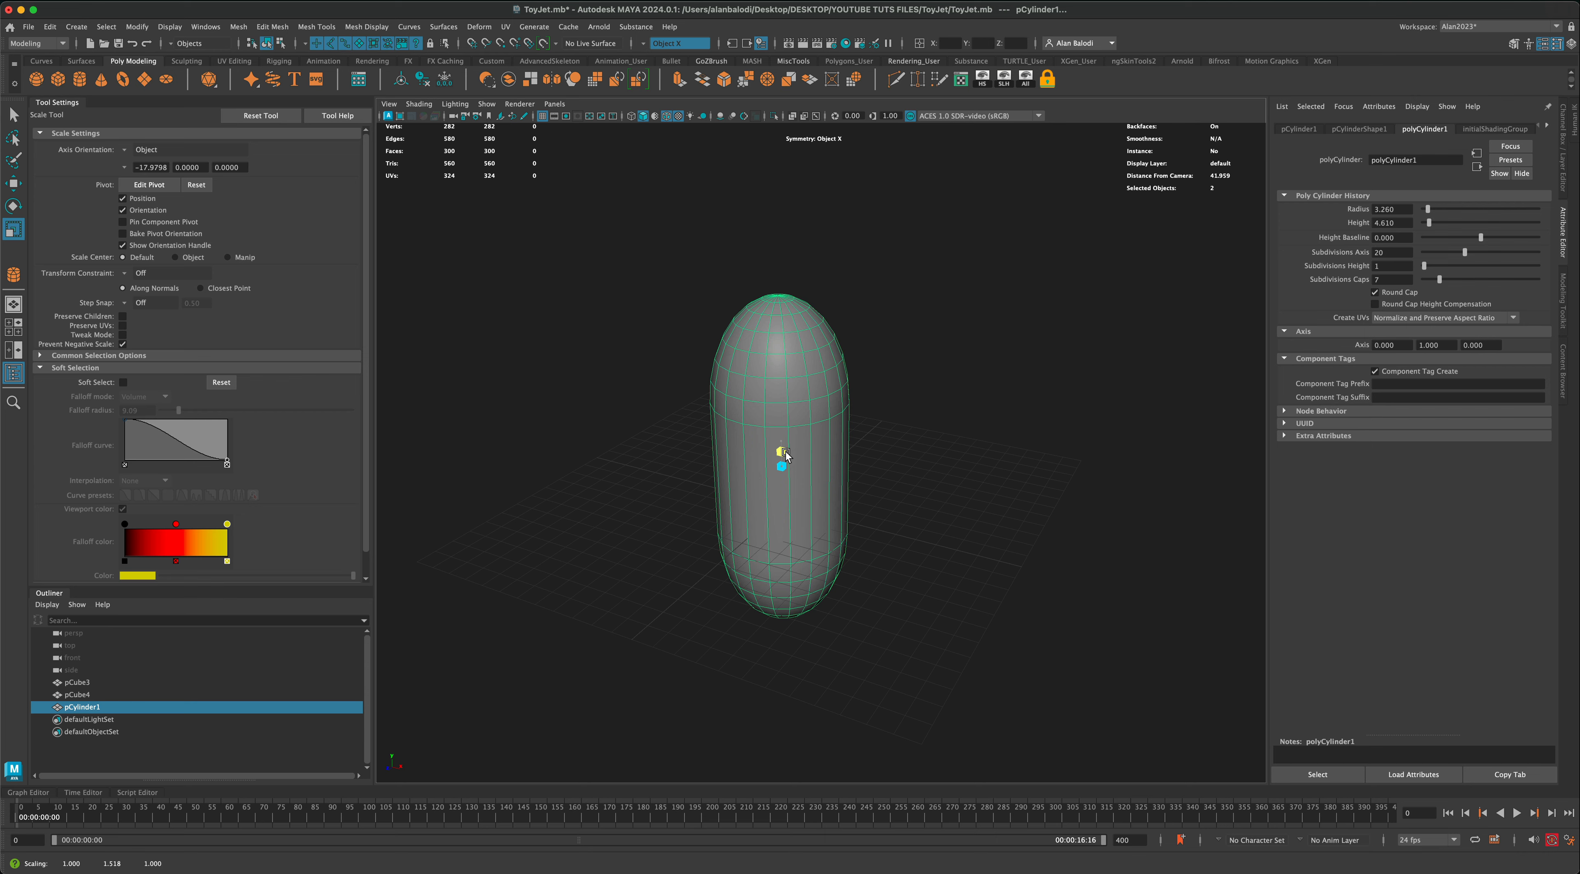
pyautogui.keyDown('alt'); pyautogui.moveTo(942, 441); pyautogui.dragTo(928, 449); pyautogui.keyUp('alt')
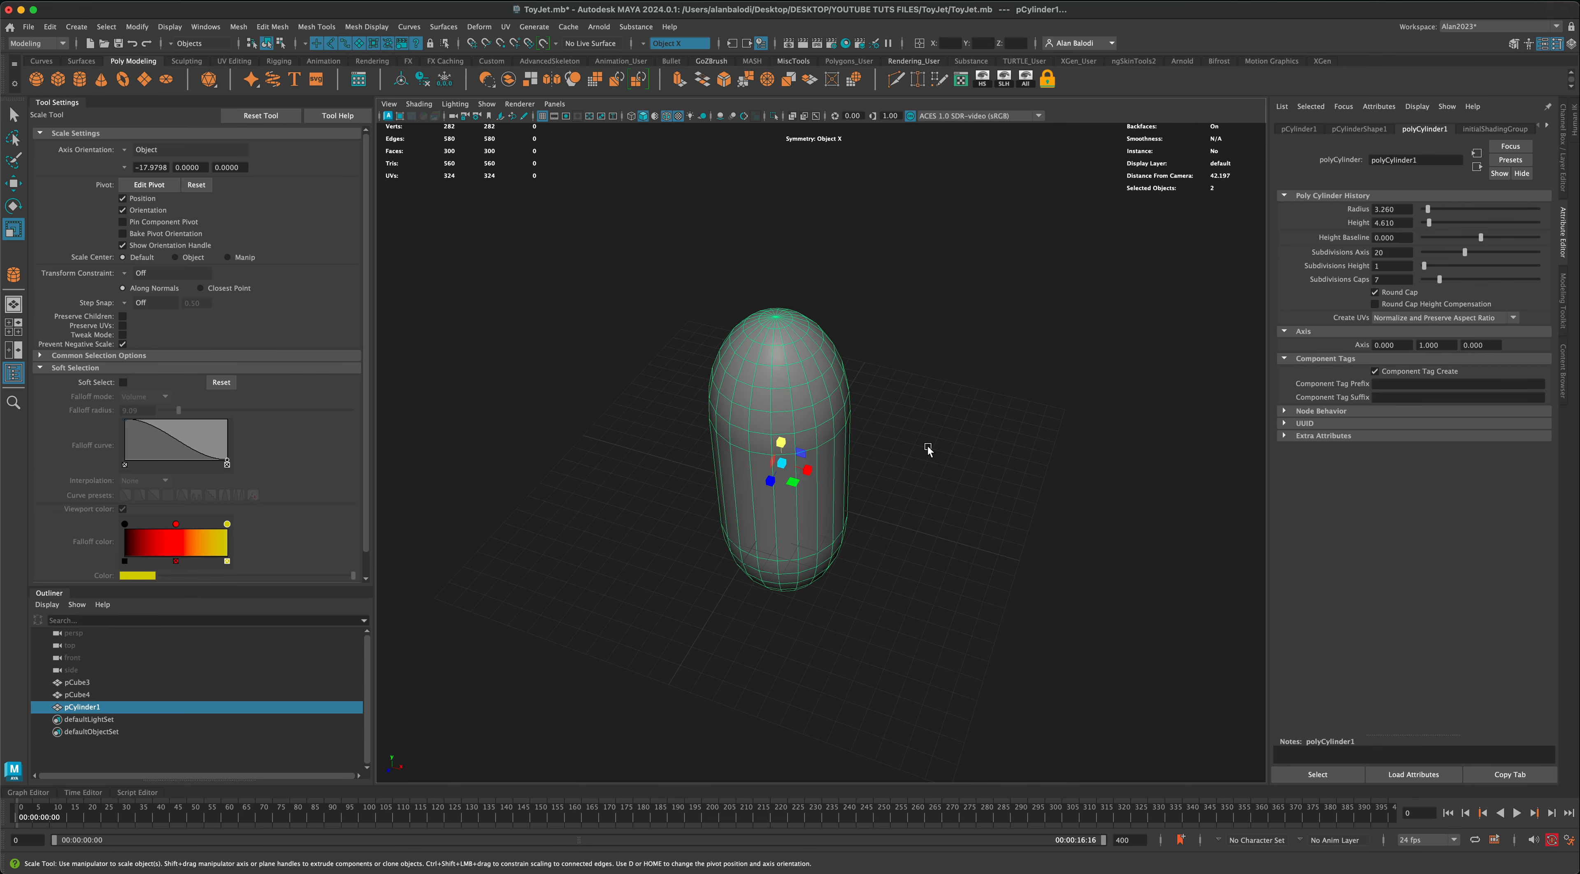
pyautogui.moveTo(928, 452)
pyautogui.keyDown('alt'); pyautogui.mouseDown(button='right')
pyautogui.moveTo(926, 478)
pyautogui.moveTo(930, 437)
pyautogui.mouseUp(button='right'); pyautogui.keyUp('alt')
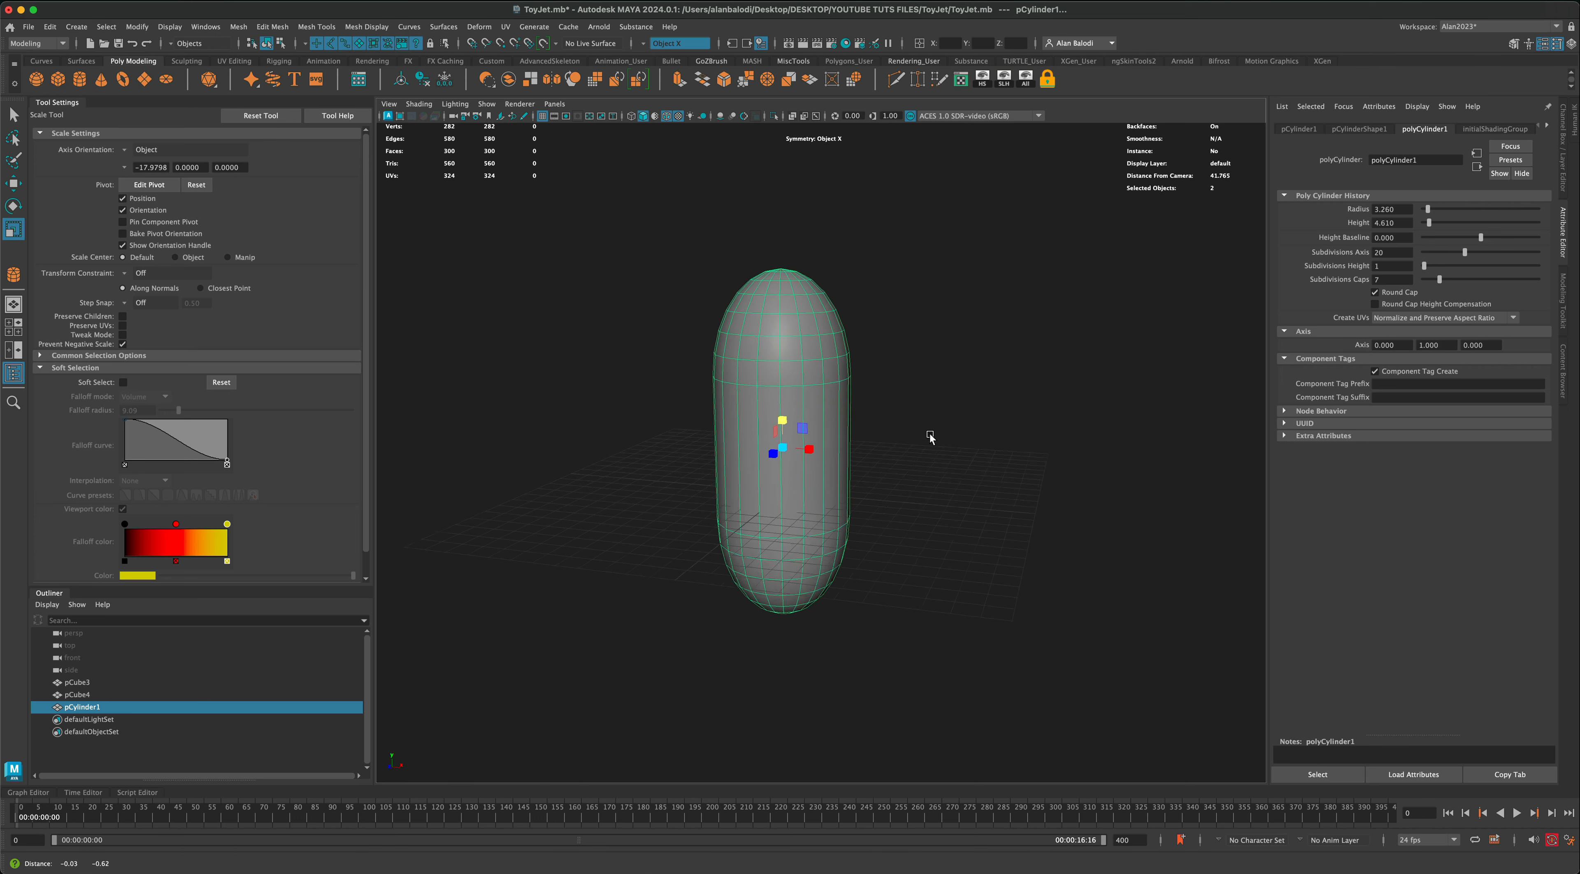
pyautogui.keyDown('alt'); pyautogui.moveTo(929, 435); pyautogui.dragTo(929, 414, button='middle'); pyautogui.keyUp('alt')
# Step: Delete the face rings and tip faces of the capsule's lower cap, leaving the underside open
pyautogui.click(14, 116)
pyautogui.rightClick(754, 508)
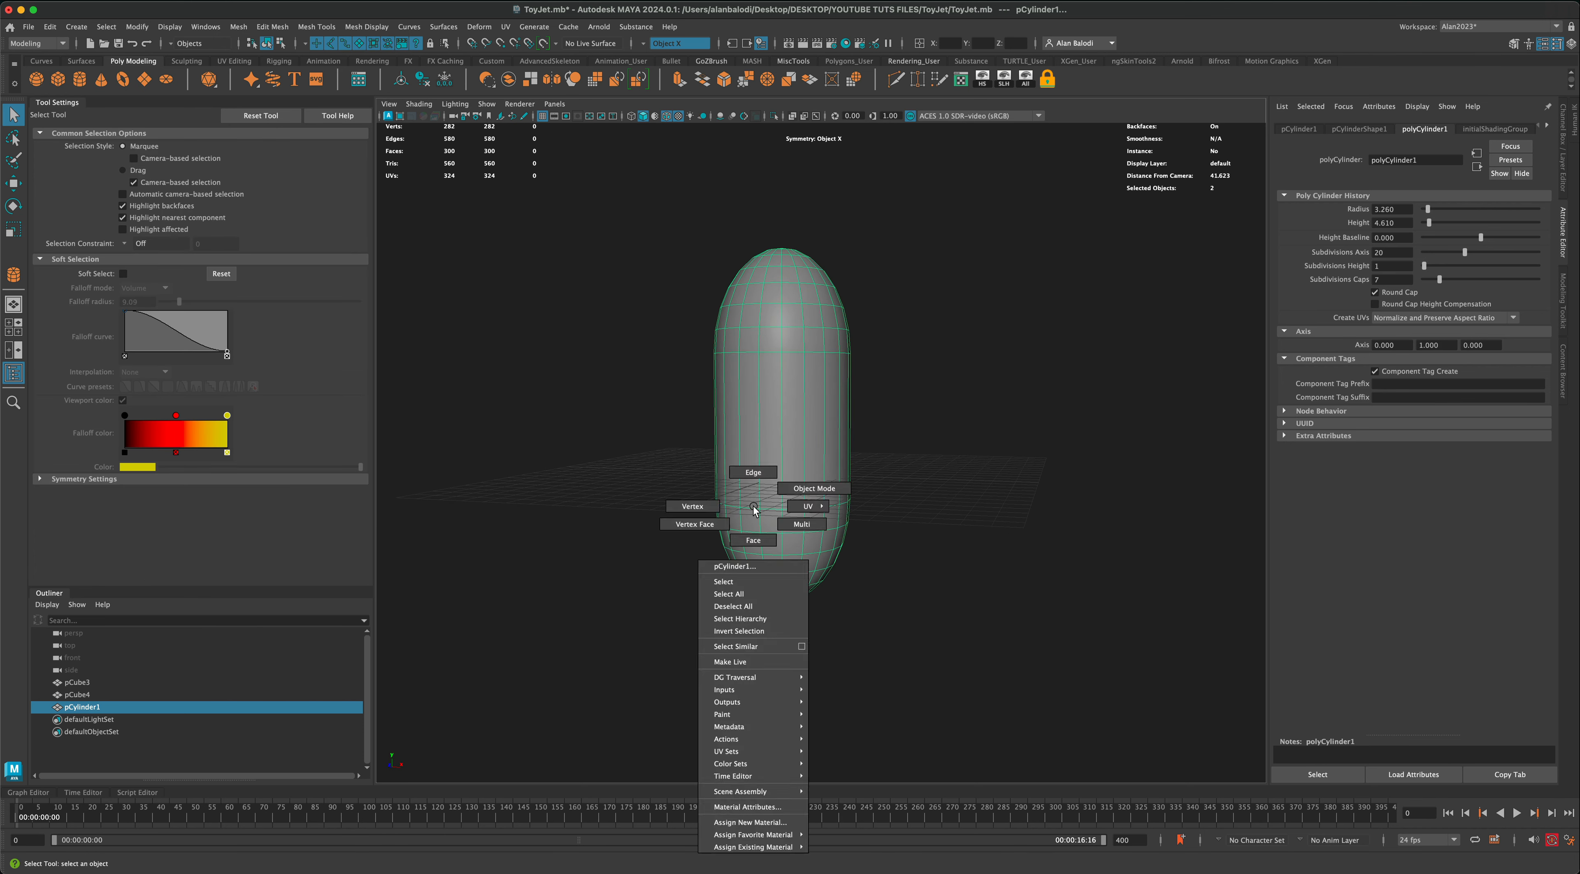
pyautogui.doubleClick(788, 567)
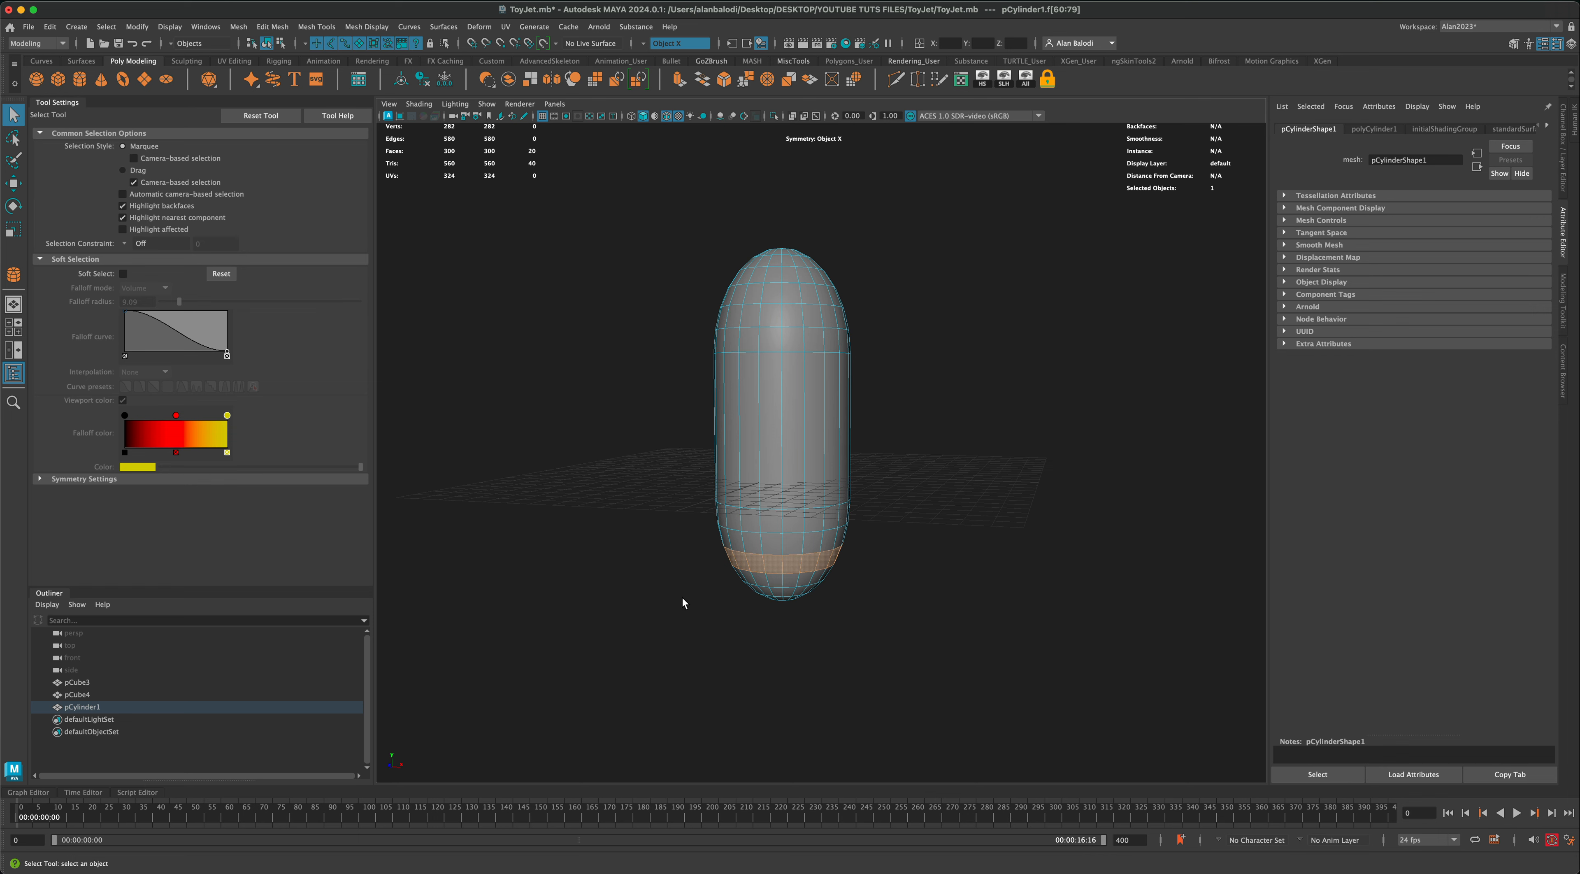
pyautogui.hotkey('shift', '.')
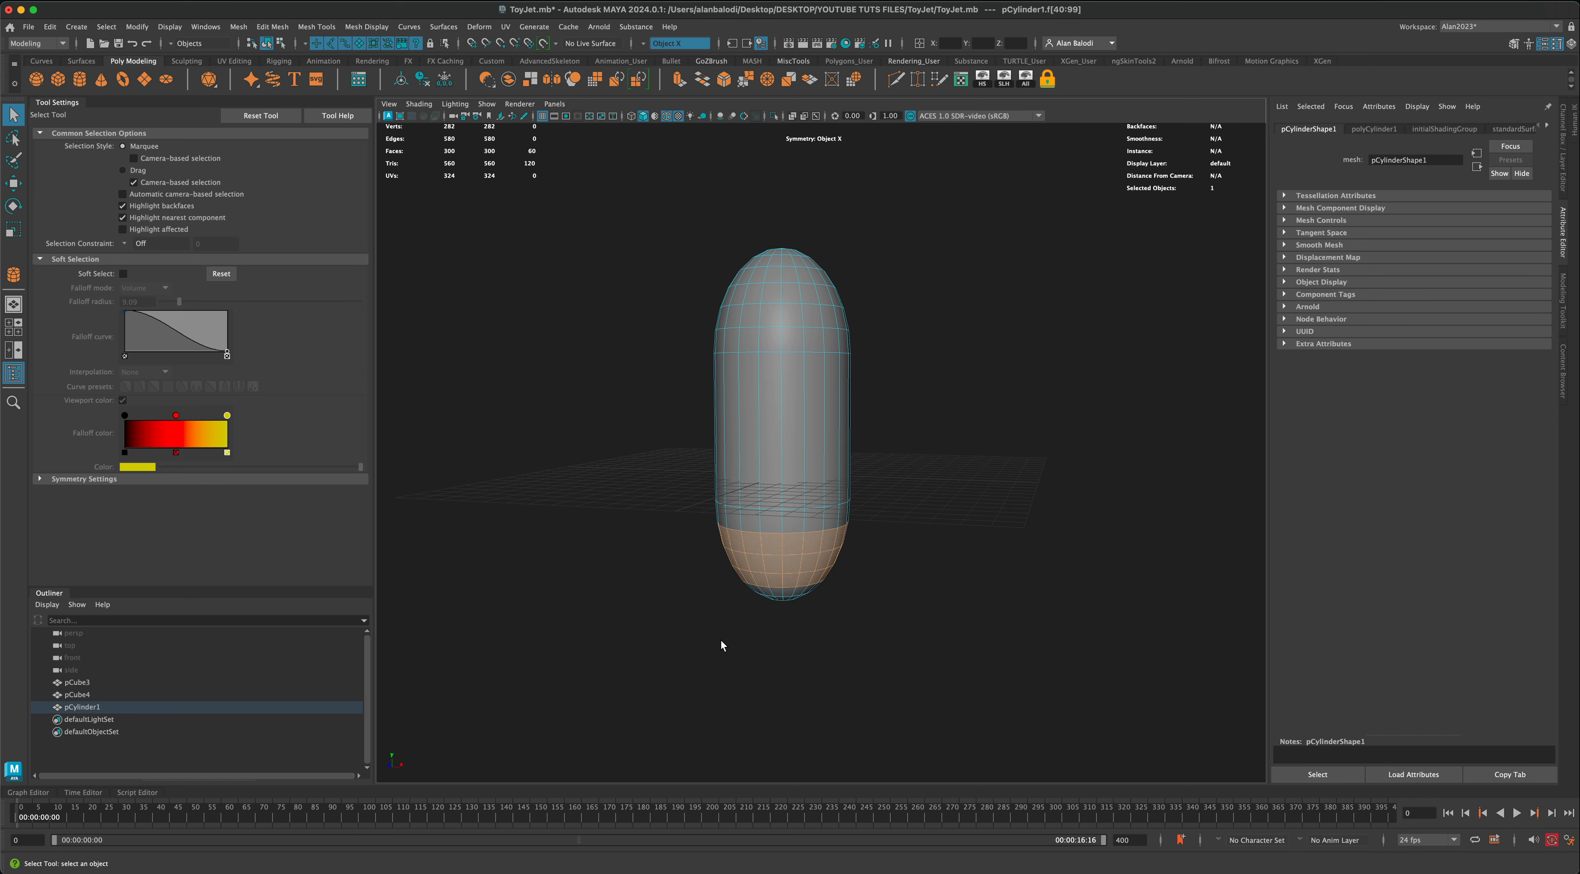
pyautogui.press('Delete')
pyautogui.click(784, 588)
pyautogui.doubleClick(783, 588)
pyautogui.press('Delete')
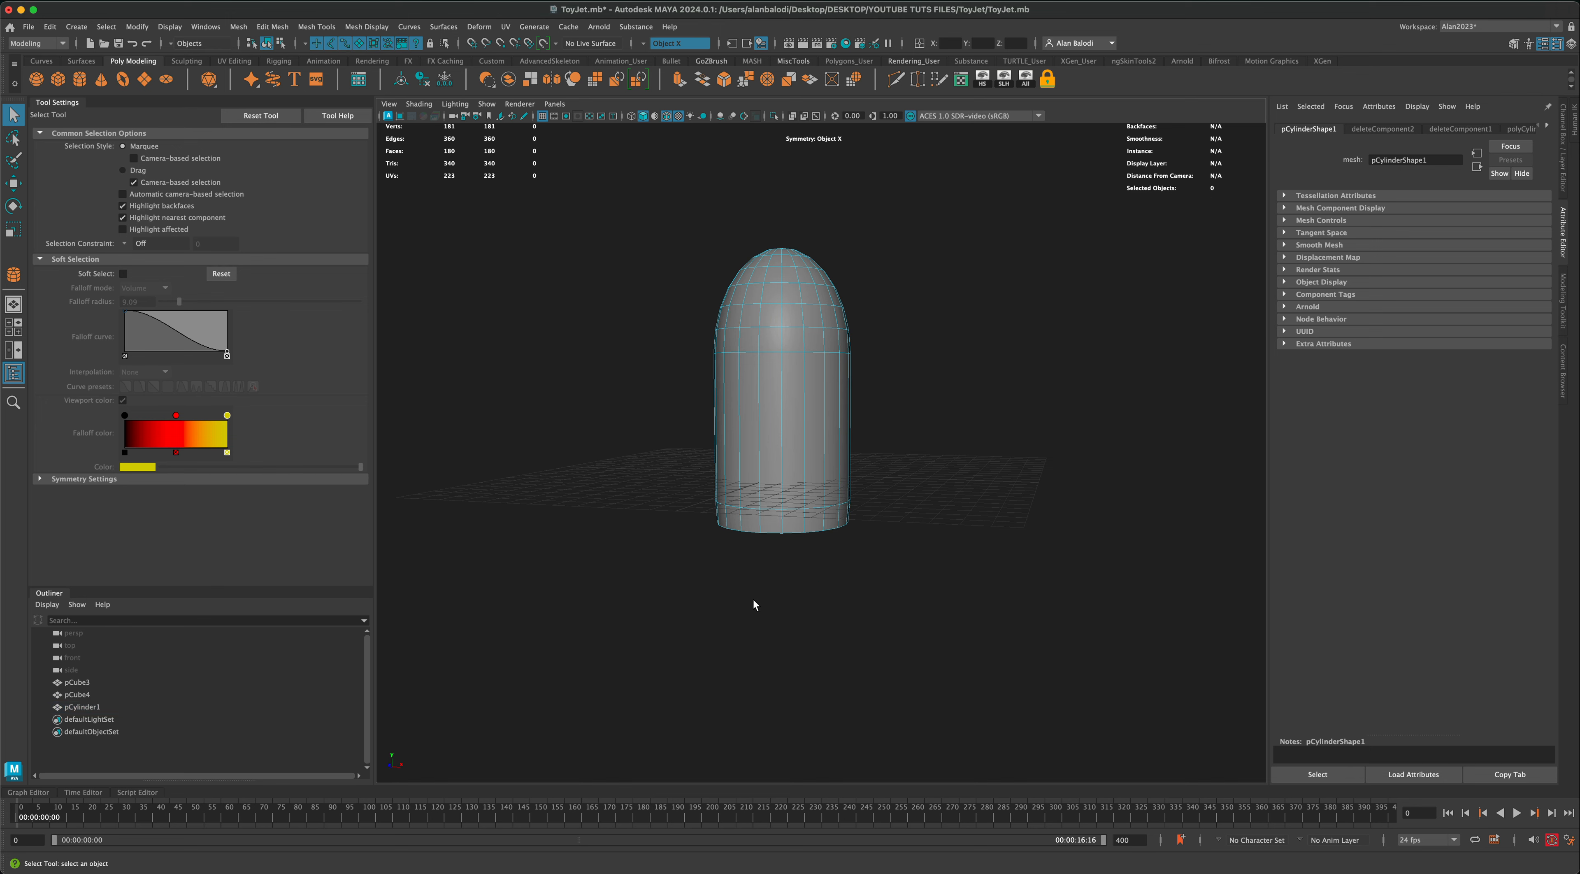
# Step: Extrude the open bottom edge loop inward about 1.14 to form a rim, and extrude its inner edge about 1.91 up into the body
pyautogui.keyDown('alt'); pyautogui.moveTo(785, 602); pyautogui.dragTo(790, 578); pyautogui.keyUp('alt')
pyautogui.moveTo(811, 428); pyautogui.dragTo(811, 400, button='right')
pyautogui.doubleClick(781, 456)
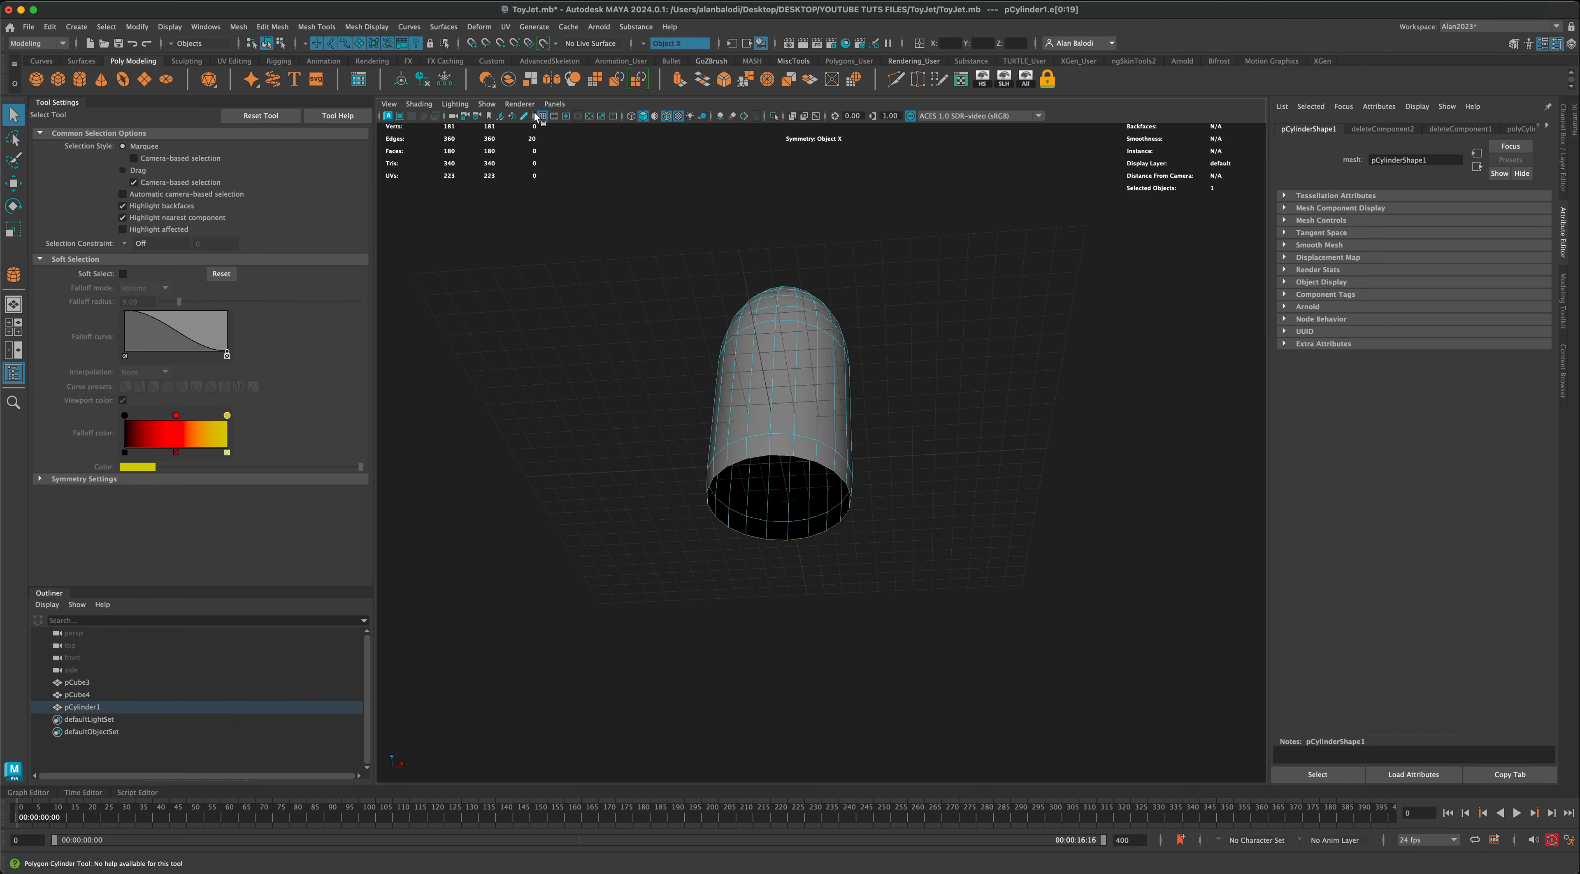
pyautogui.click(678, 86)
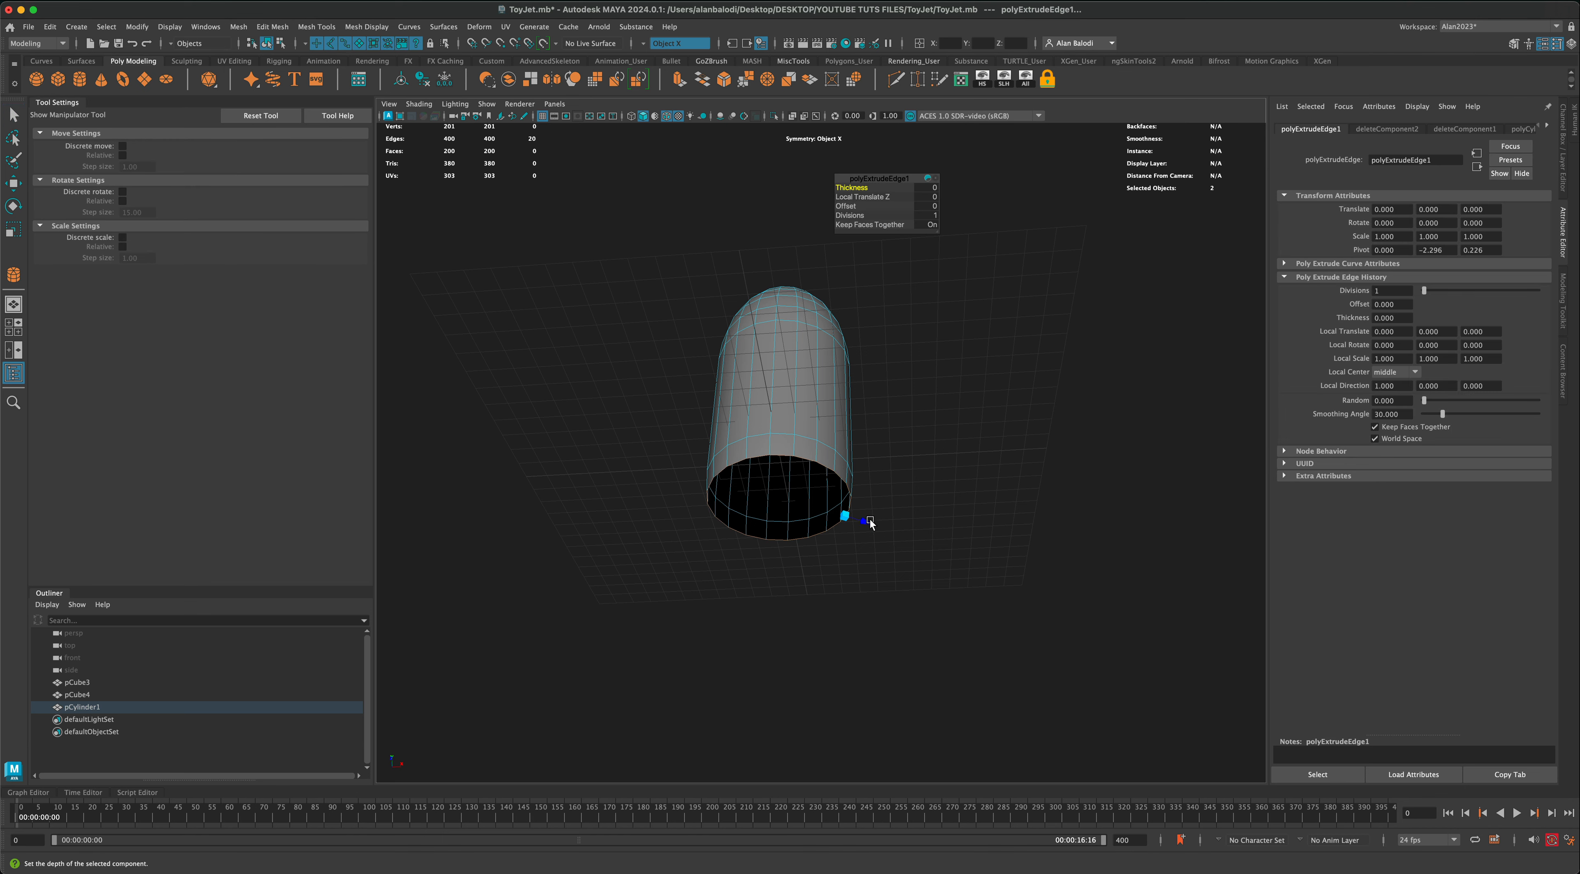
pyautogui.moveTo(868, 525); pyautogui.dragTo(846, 517)
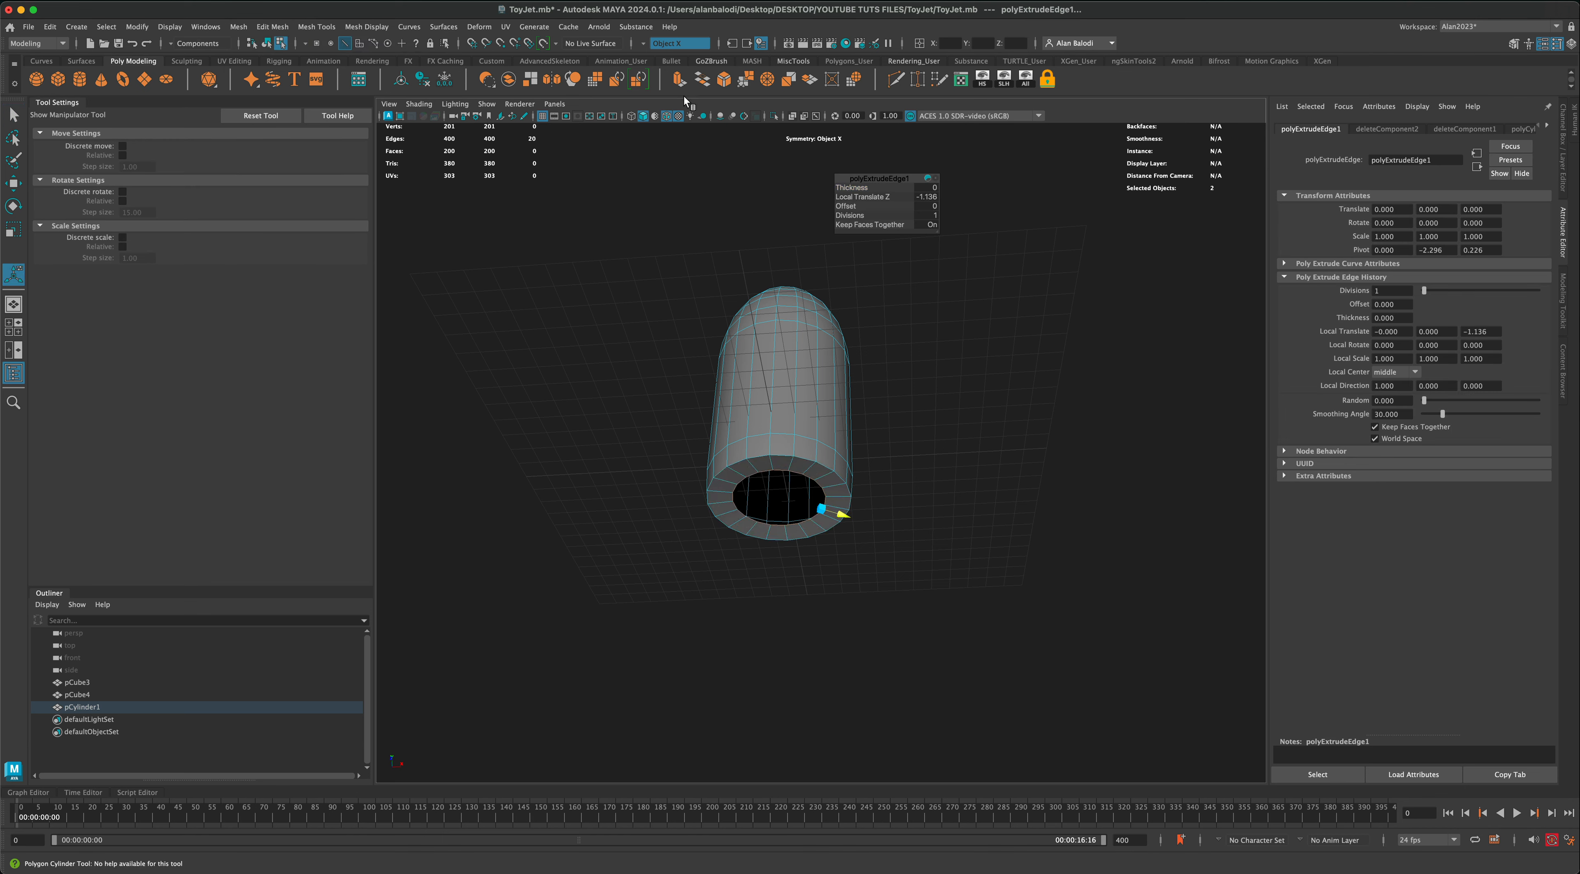
pyautogui.click(679, 85)
pyautogui.moveTo(820, 534); pyautogui.dragTo(825, 499)
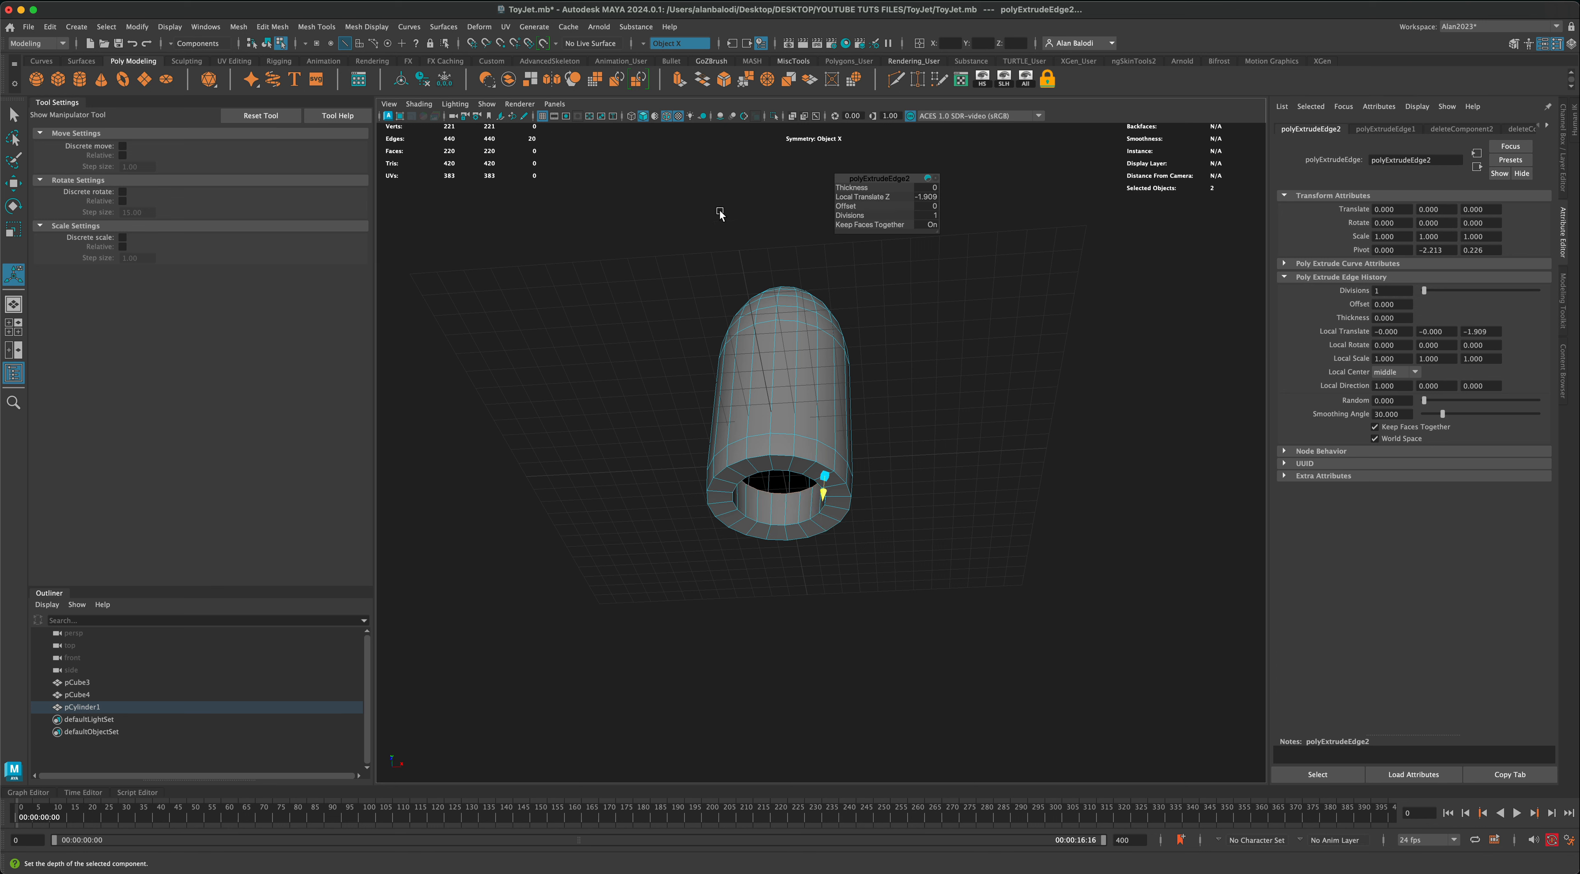
# Step: Extrude the recess's inner edge loop about 1.47 toward the middle and merge it to the centre to close the recess
pyautogui.click(679, 85)
pyautogui.moveTo(805, 473); pyautogui.dragTo(775, 460)
pyautogui.keyDown('alt'); pyautogui.moveTo(565, 404); pyautogui.dragTo(571, 387); pyautogui.keyUp('alt')
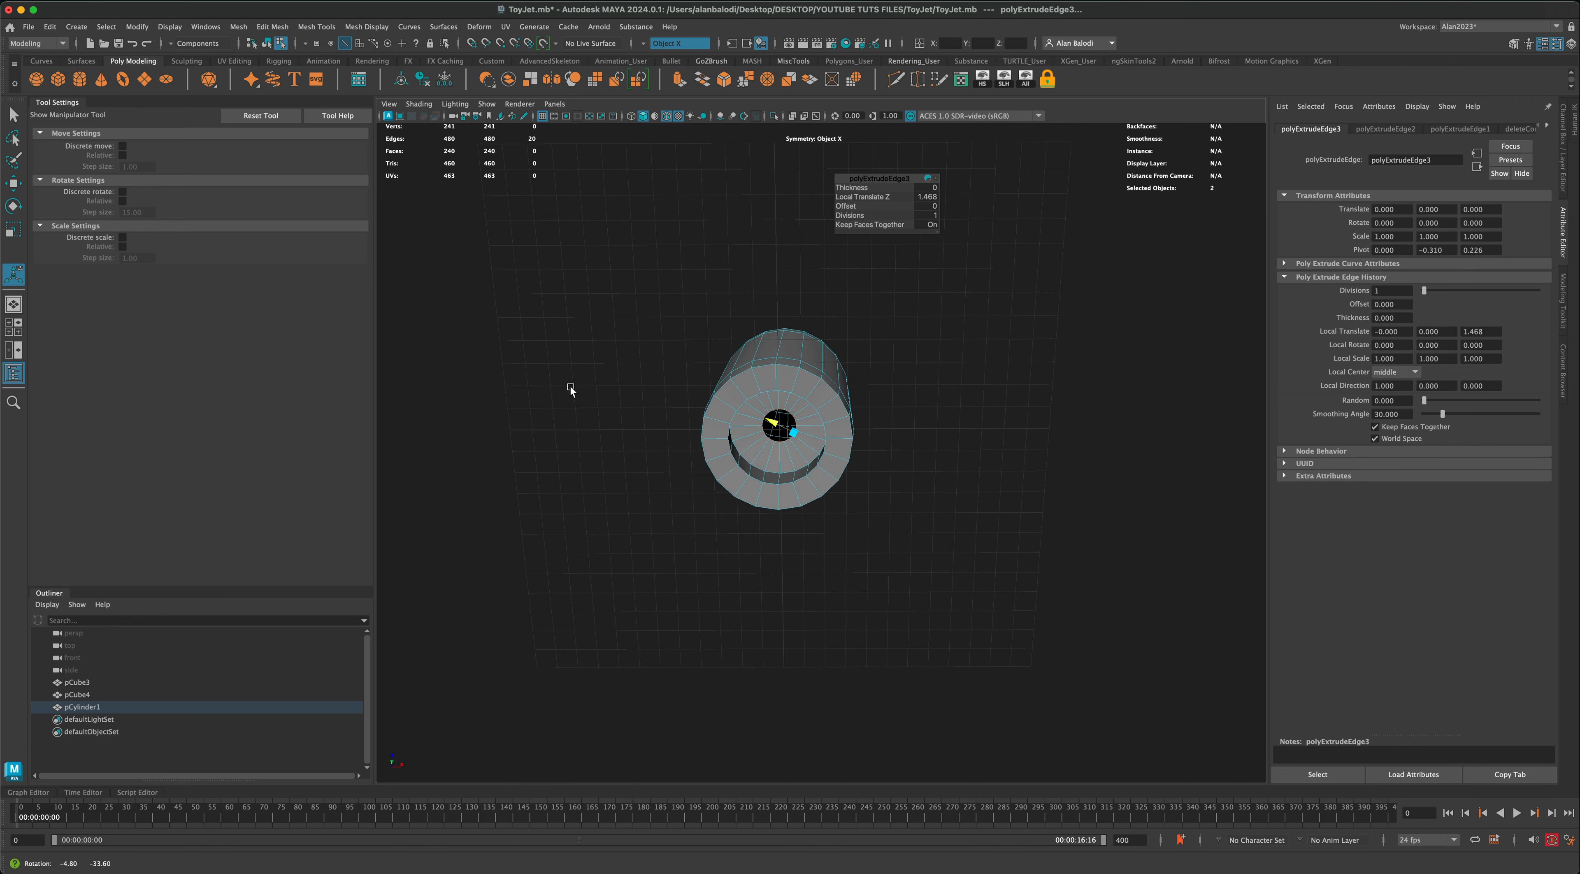
pyautogui.keyDown('alt'); pyautogui.moveTo(584, 409); pyautogui.dragTo(599, 452, button='middle'); pyautogui.keyUp('alt')
pyautogui.scroll(3, 599, 452)
pyautogui.keyDown('alt'); pyautogui.moveTo(599, 452); pyautogui.dragTo(569, 459); pyautogui.keyUp('alt')
pyautogui.scroll(2, 569, 459)
pyautogui.keyDown('alt'); pyautogui.moveTo(557, 385); pyautogui.dragTo(529, 369); pyautogui.keyUp('alt')
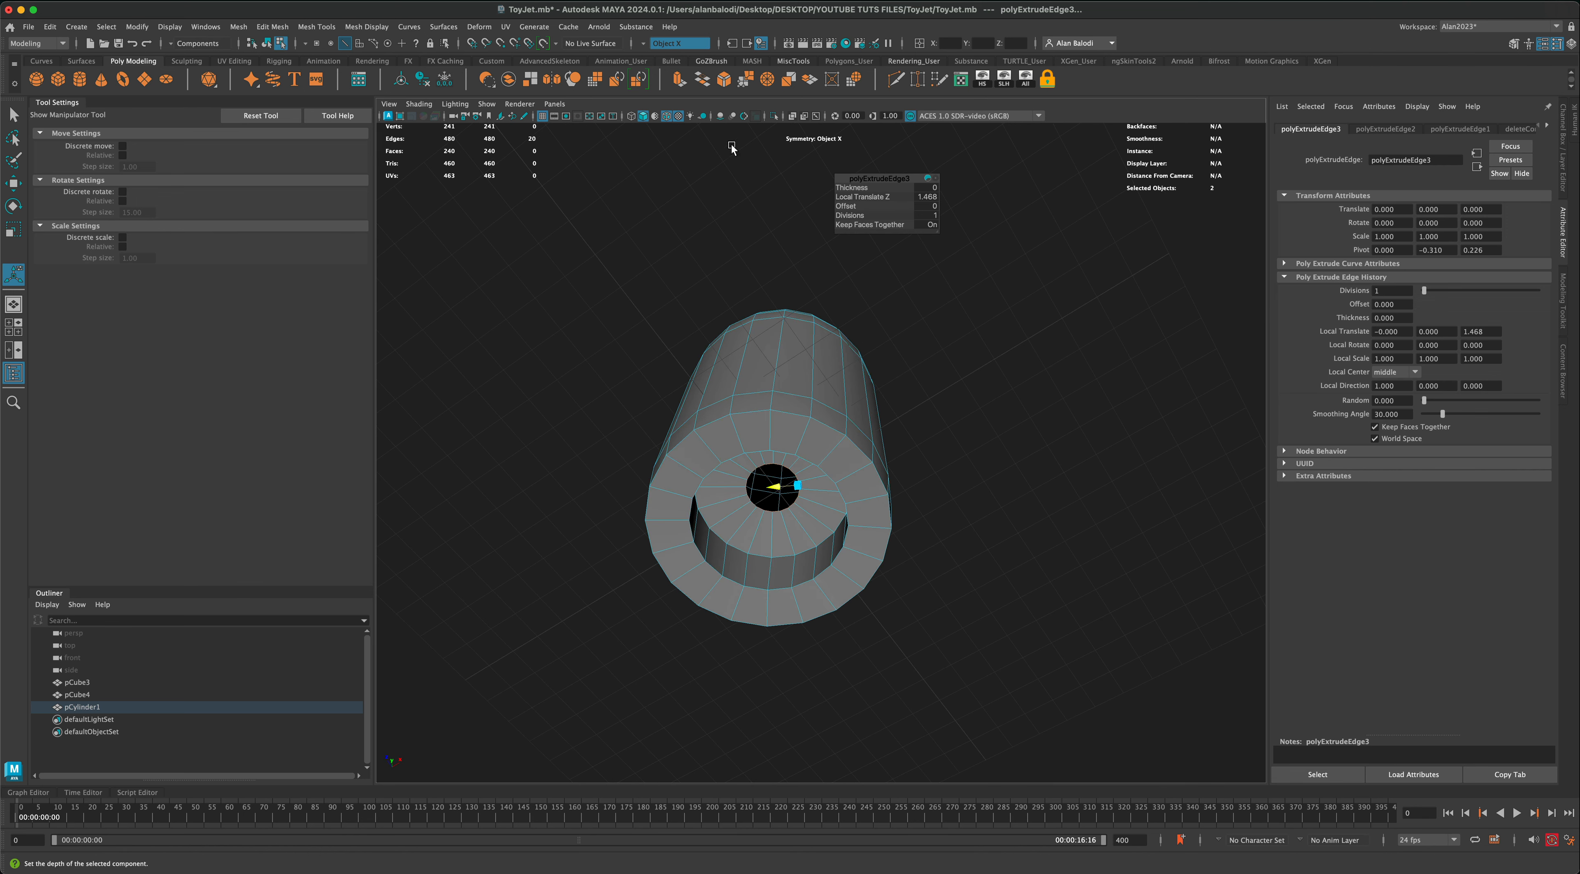
pyautogui.click(767, 85)
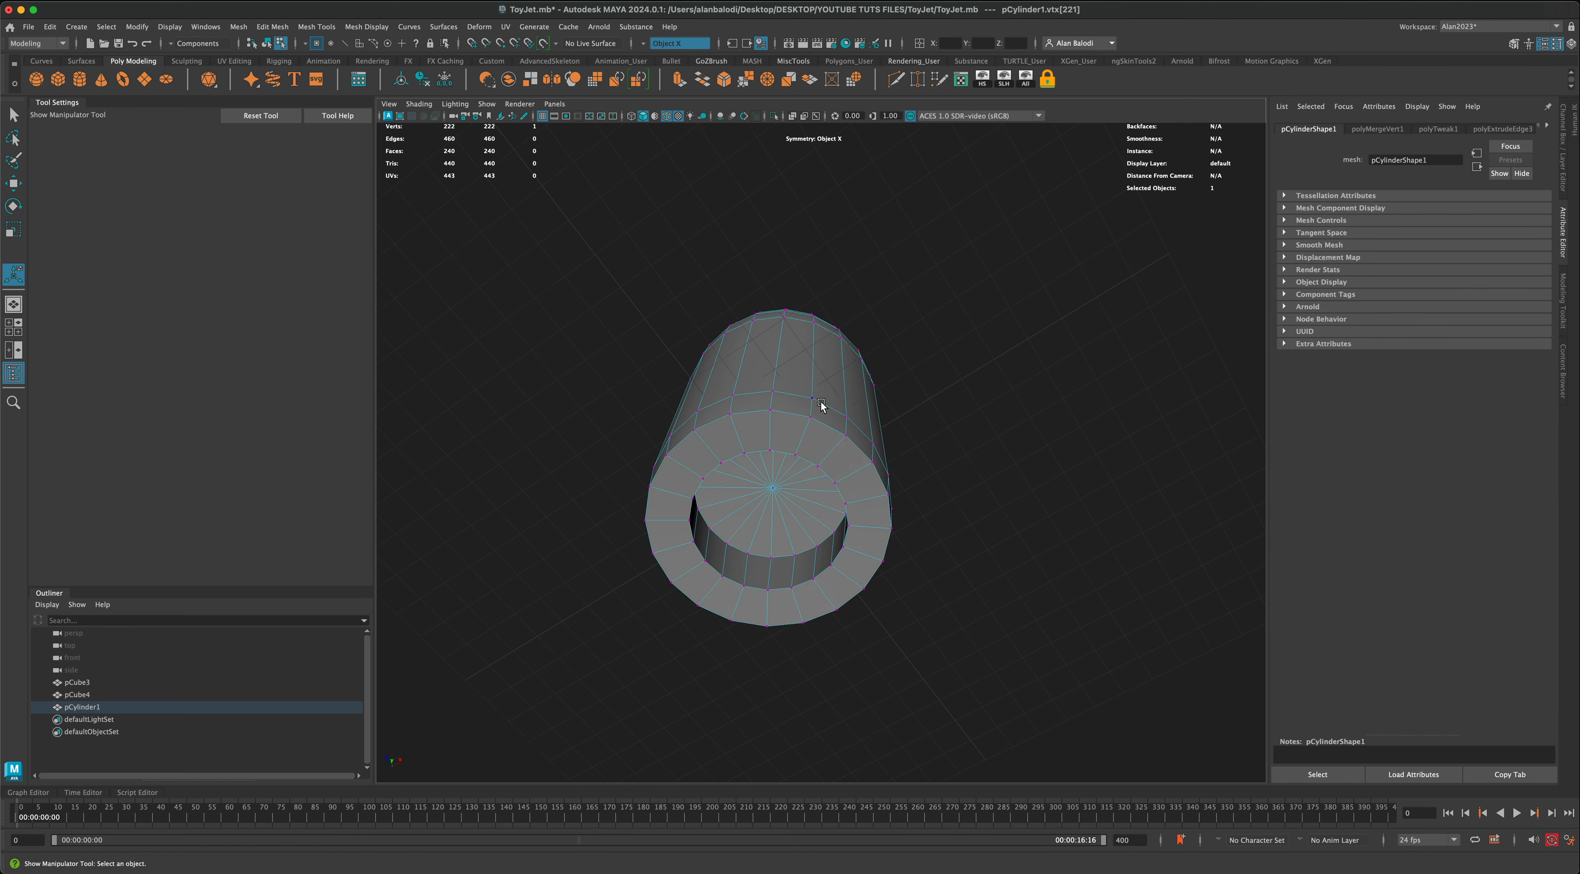
pyautogui.moveTo(822, 406); pyautogui.dragTo(889, 383, button='right')
pyautogui.press('q')
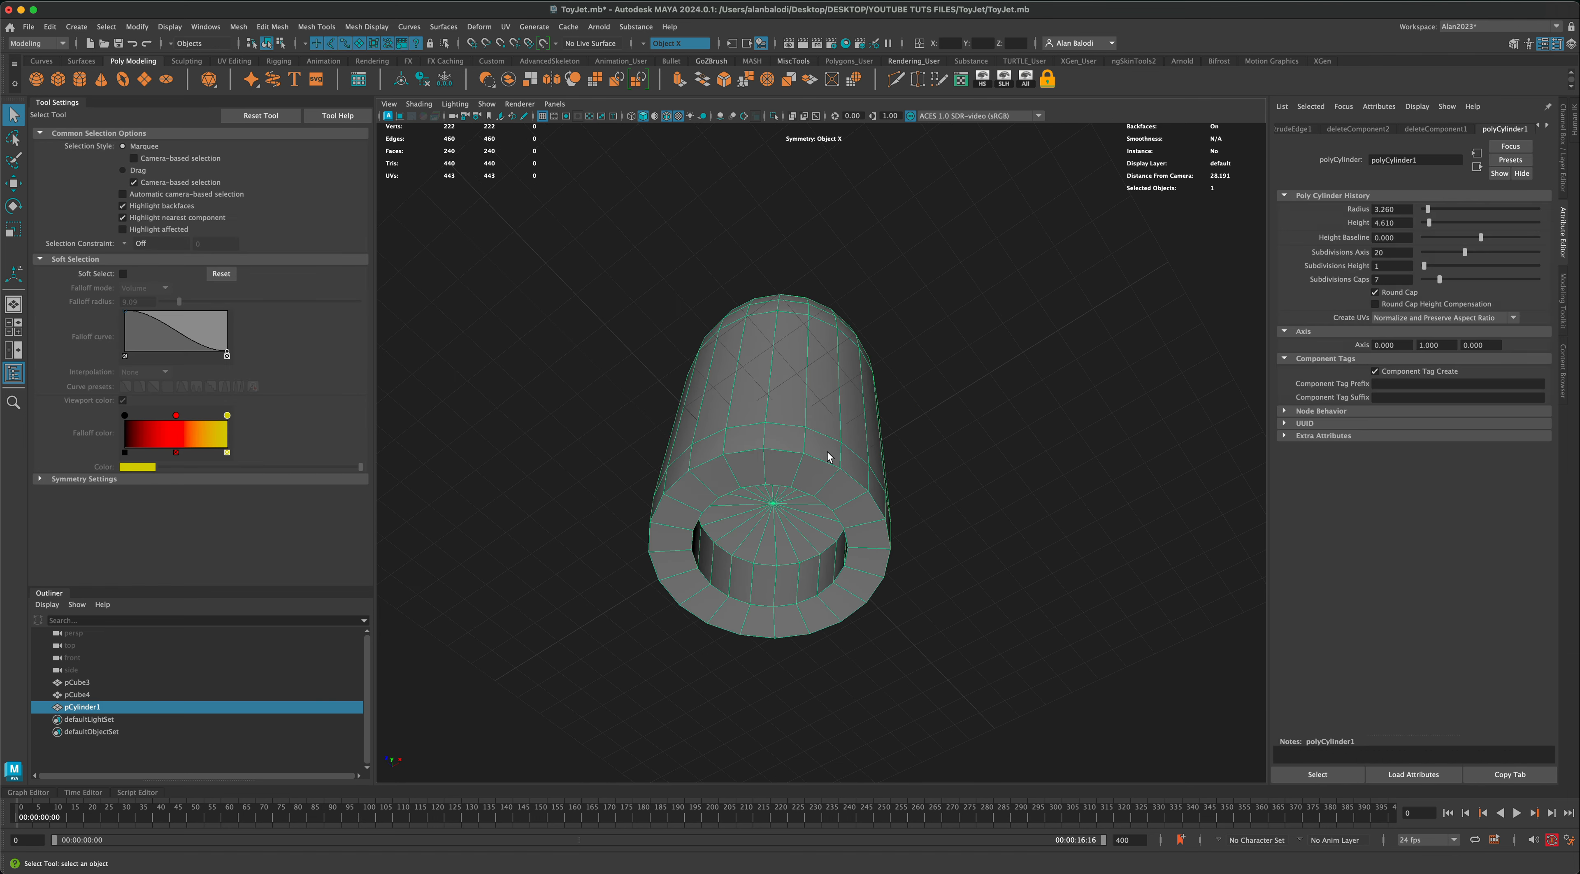
# Step: Bevel the outer and inner edge loops of the bottom rim together
pyautogui.moveTo(827, 457); pyautogui.dragTo(781, 450, button='right')
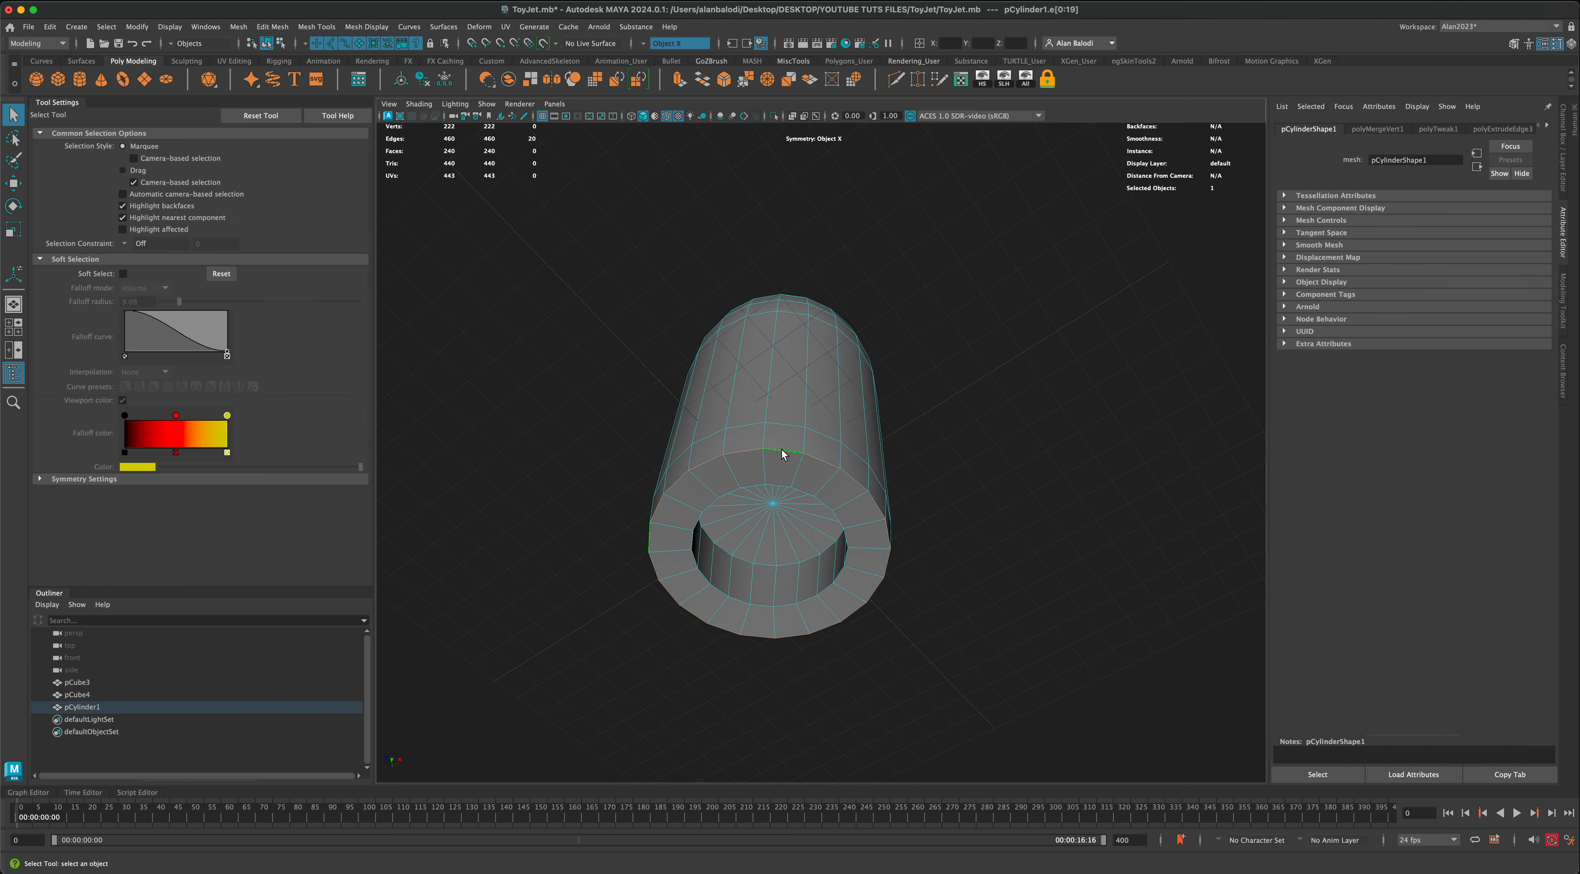
pyautogui.keyDown('shift'); pyautogui.doubleClick(705, 503); pyautogui.keyUp('shift')
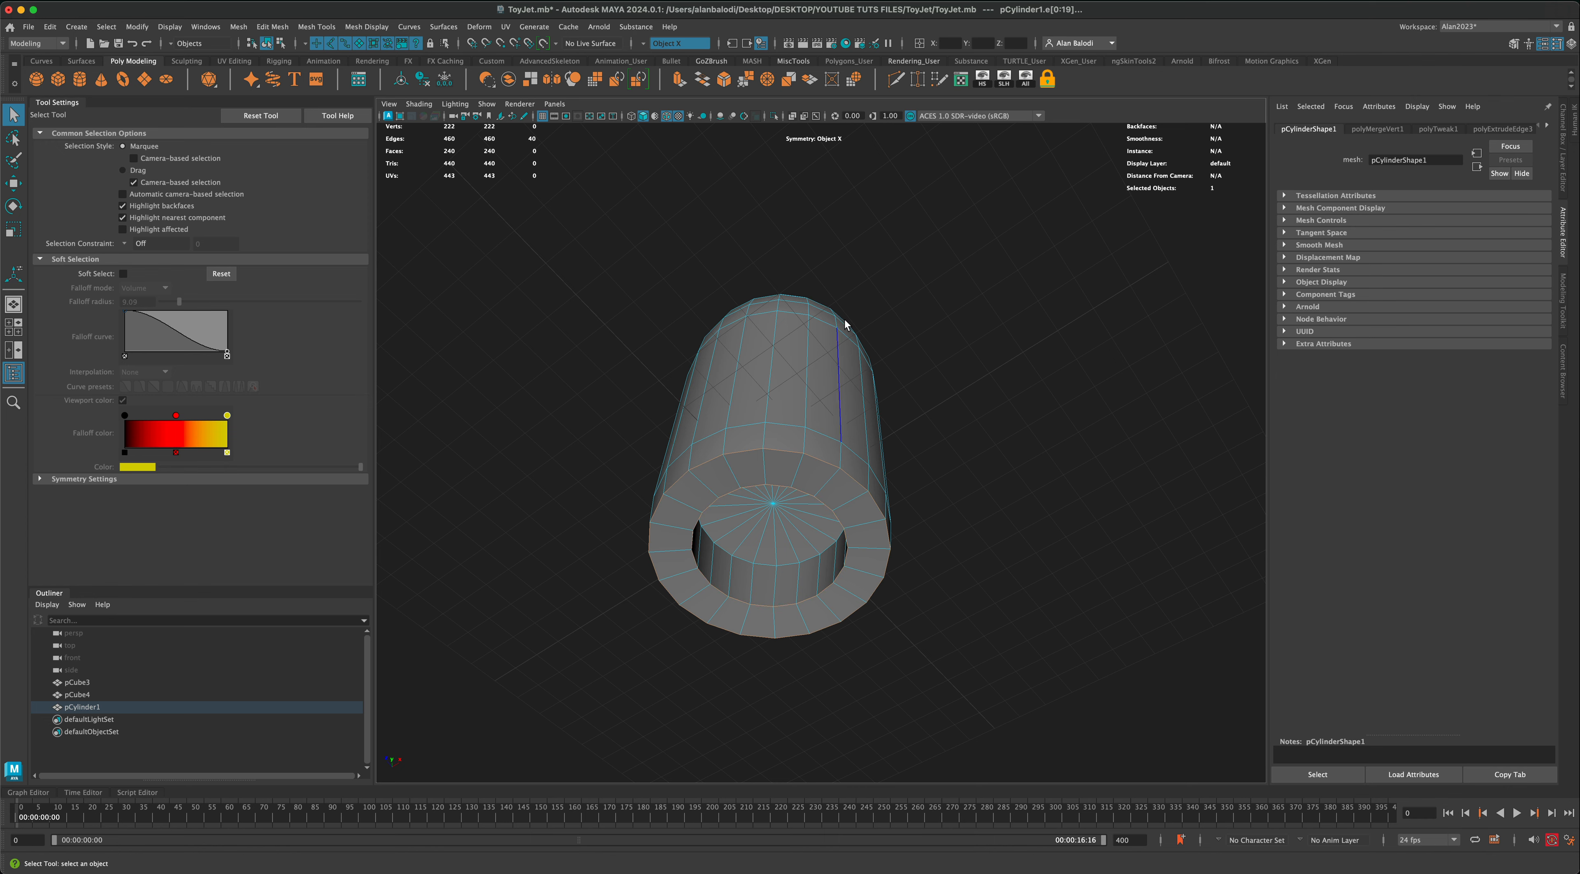
pyautogui.click(724, 79)
pyautogui.keyDown('alt'); pyautogui.moveTo(957, 294); pyautogui.dragTo(1017, 340); pyautogui.keyUp('alt')
pyautogui.moveTo(827, 345); pyautogui.dragTo(866, 329, button='right')
pyautogui.click(966, 468)
pyautogui.keyDown('alt'); pyautogui.moveTo(966, 472); pyautogui.dragTo(886, 518); pyautogui.keyUp('alt')
pyautogui.click(810, 464)
# Step: Bevel the edge loop at the base of the rounded nose with fraction 0.1 and 2 segments
pyautogui.scroll(2, 886, 515)
pyautogui.rightClick(757, 383)
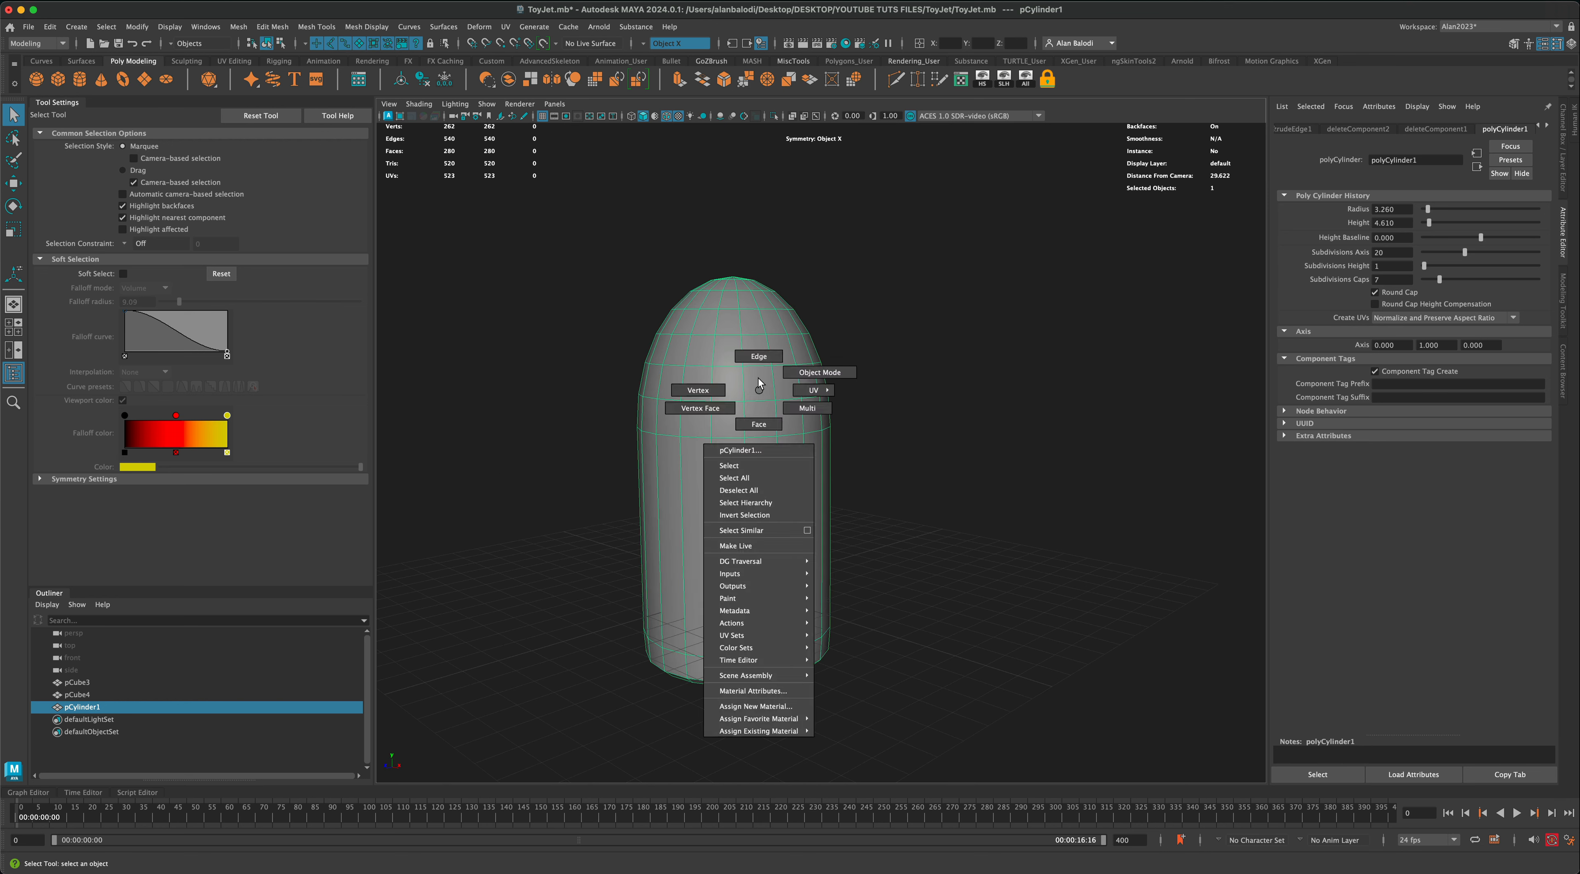
pyautogui.moveTo(759, 390); pyautogui.dragTo(759, 358, button='right')
pyautogui.doubleClick(758, 396)
pyautogui.keyDown('alt'); pyautogui.moveTo(893, 461); pyautogui.dragTo(946, 481); pyautogui.keyUp('alt')
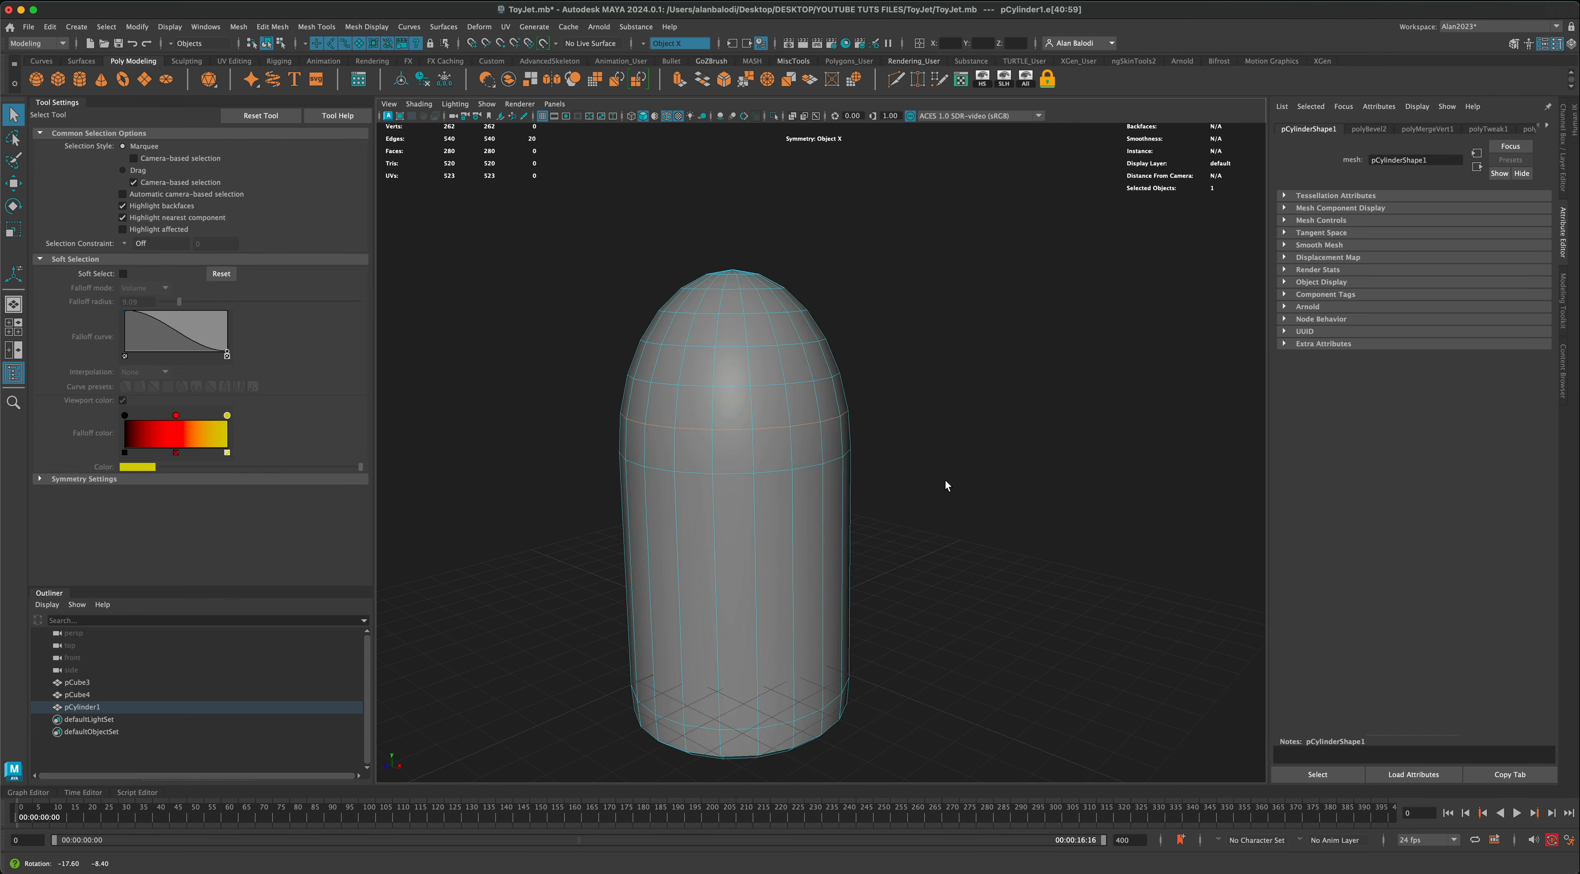
pyautogui.keyDown('alt'); pyautogui.moveTo(924, 408); pyautogui.dragTo(935, 412); pyautogui.keyUp('alt')
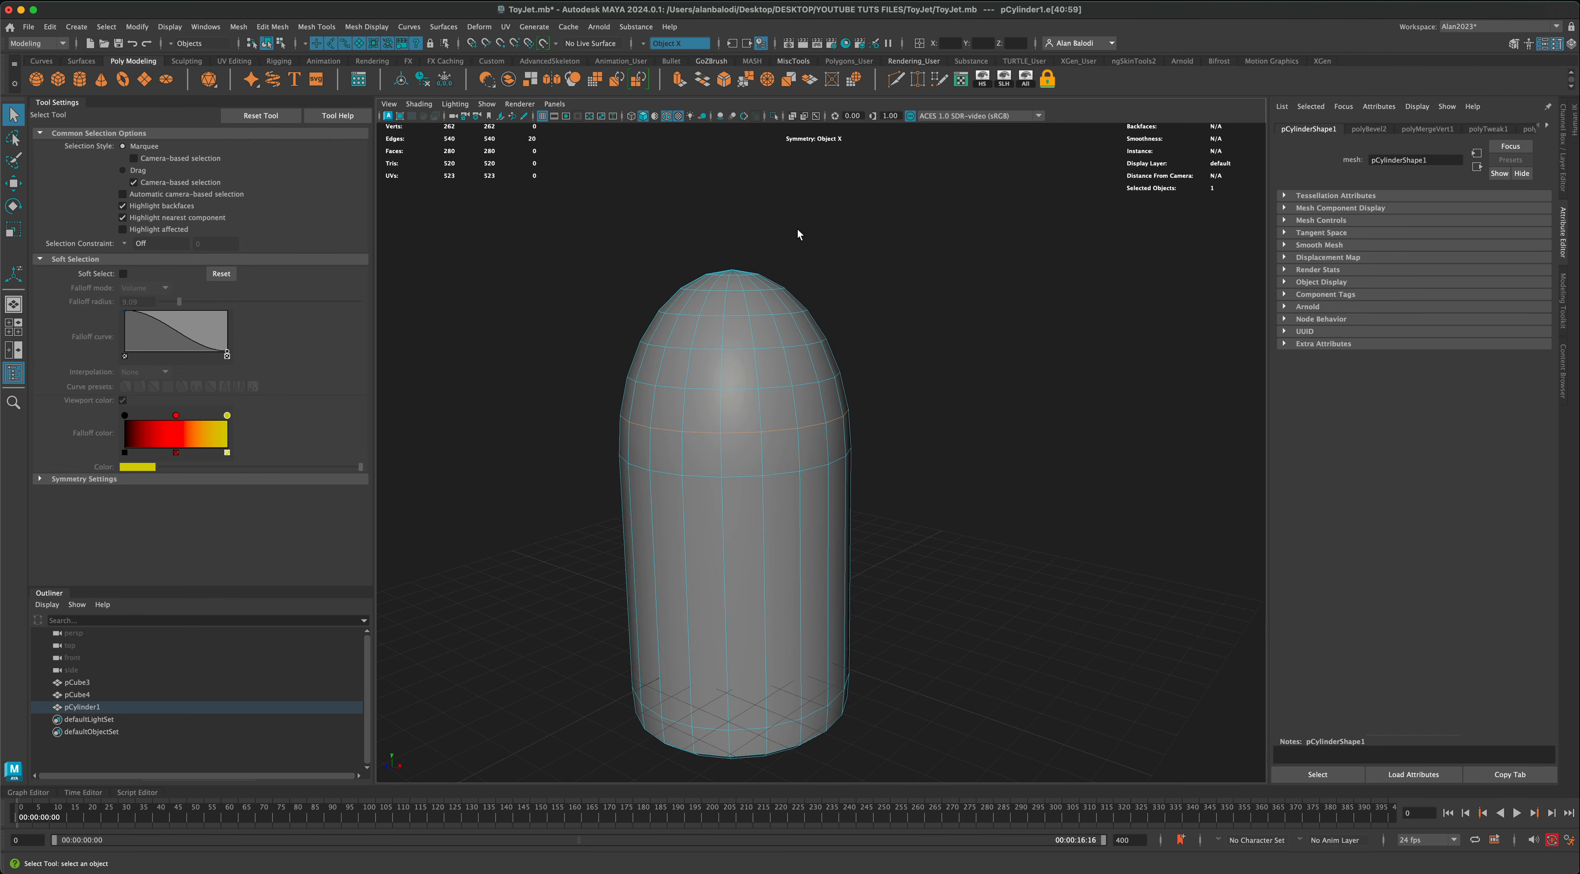
pyautogui.click(723, 86)
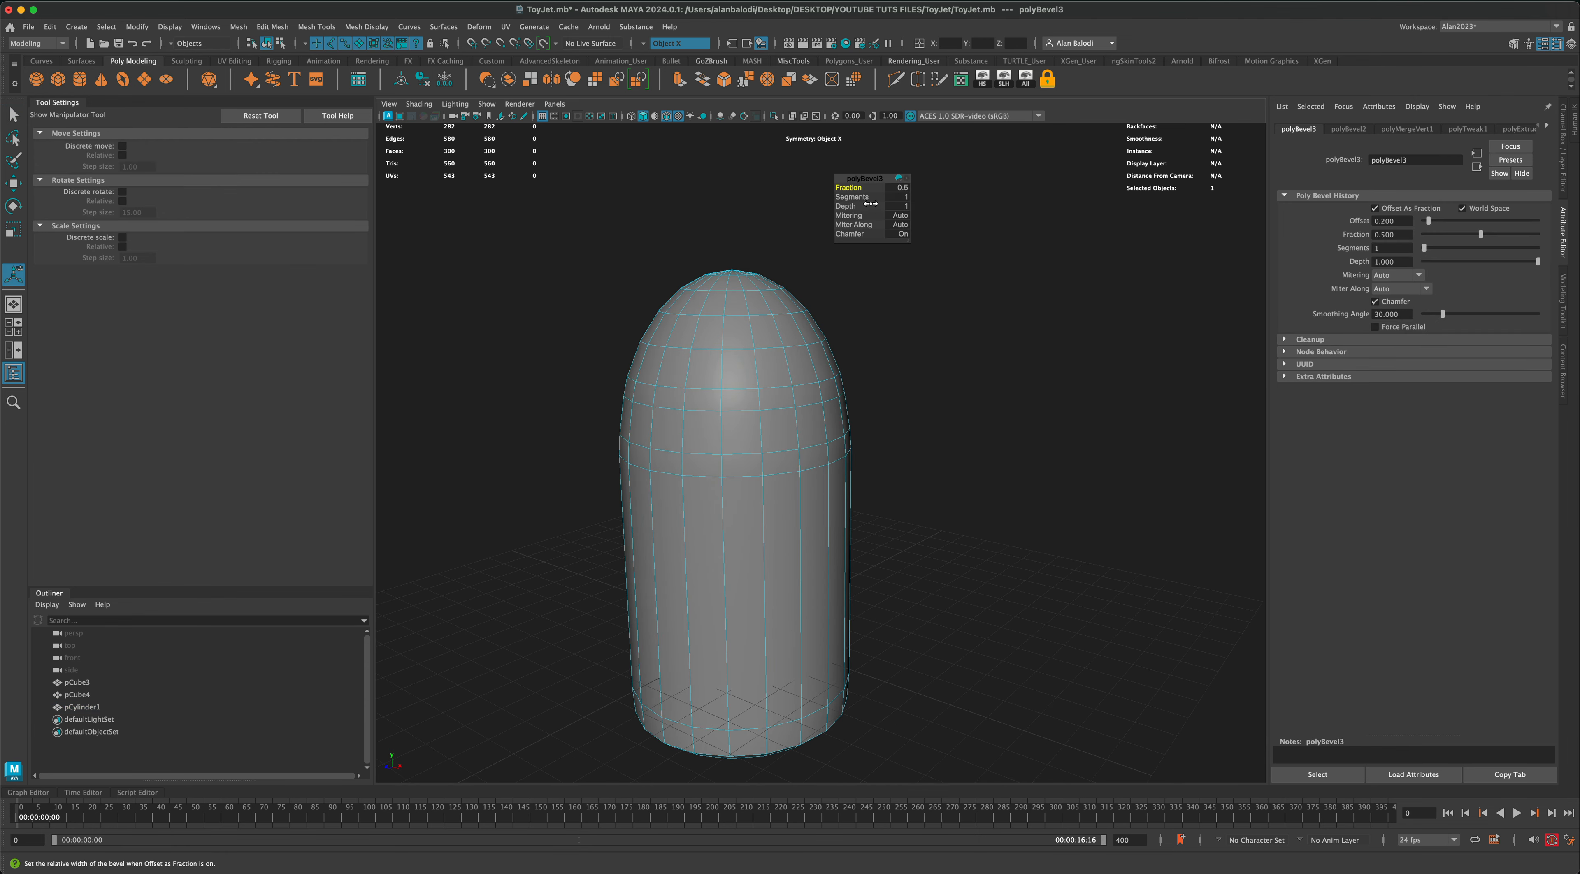
pyautogui.moveTo(857, 189); pyautogui.dragTo(856, 189)
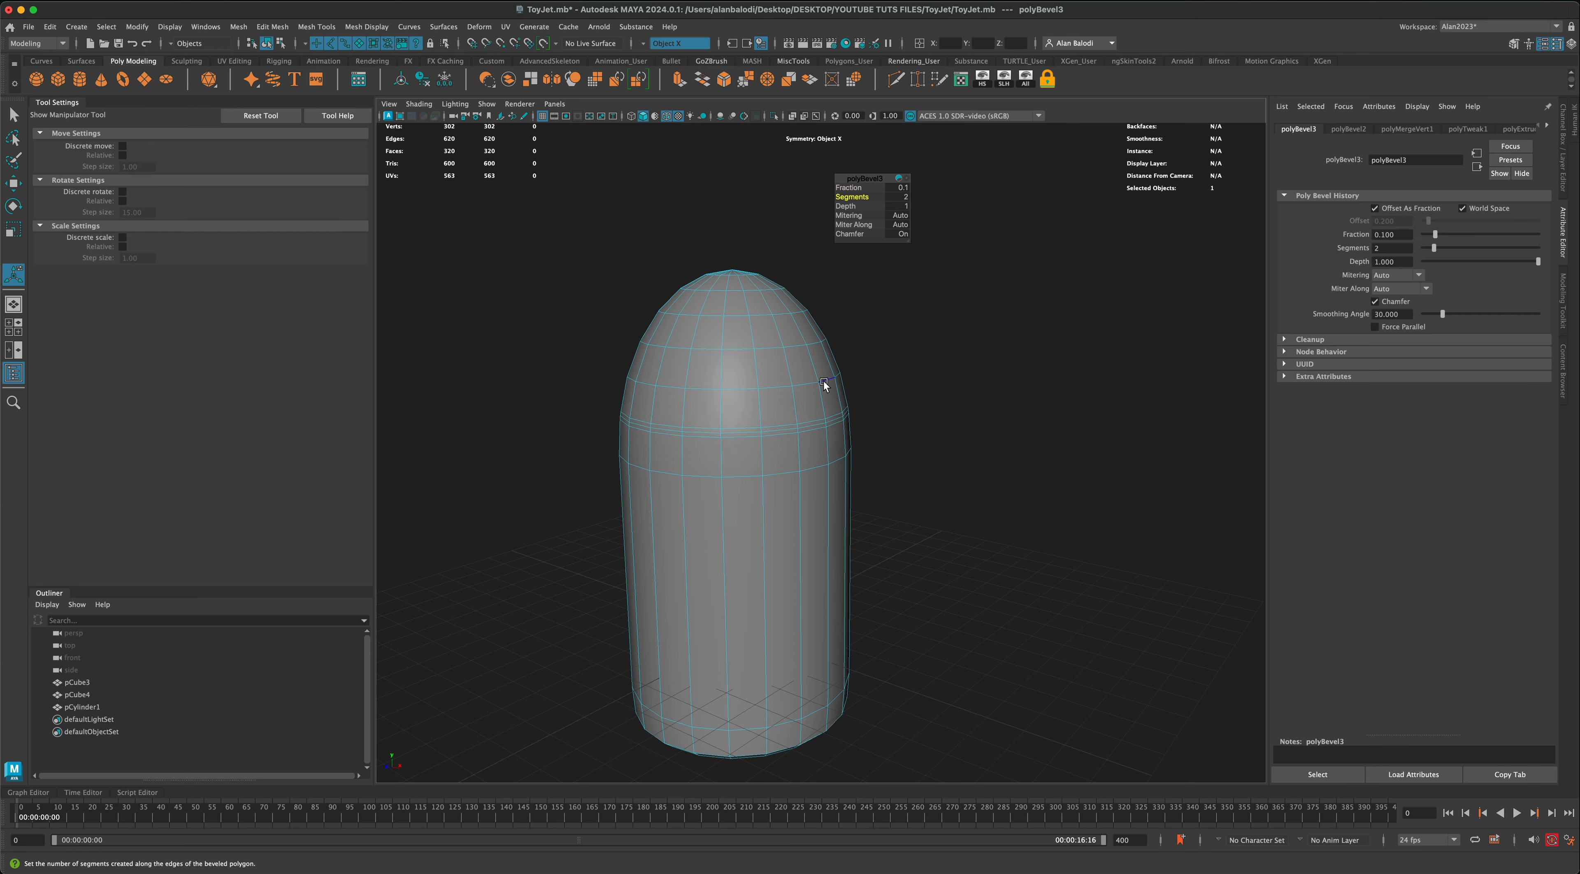
# Step: Turn symmetry off and scale the middle edge loop of the nose bevel inward to form a groove
pyautogui.doubleClick(809, 425)
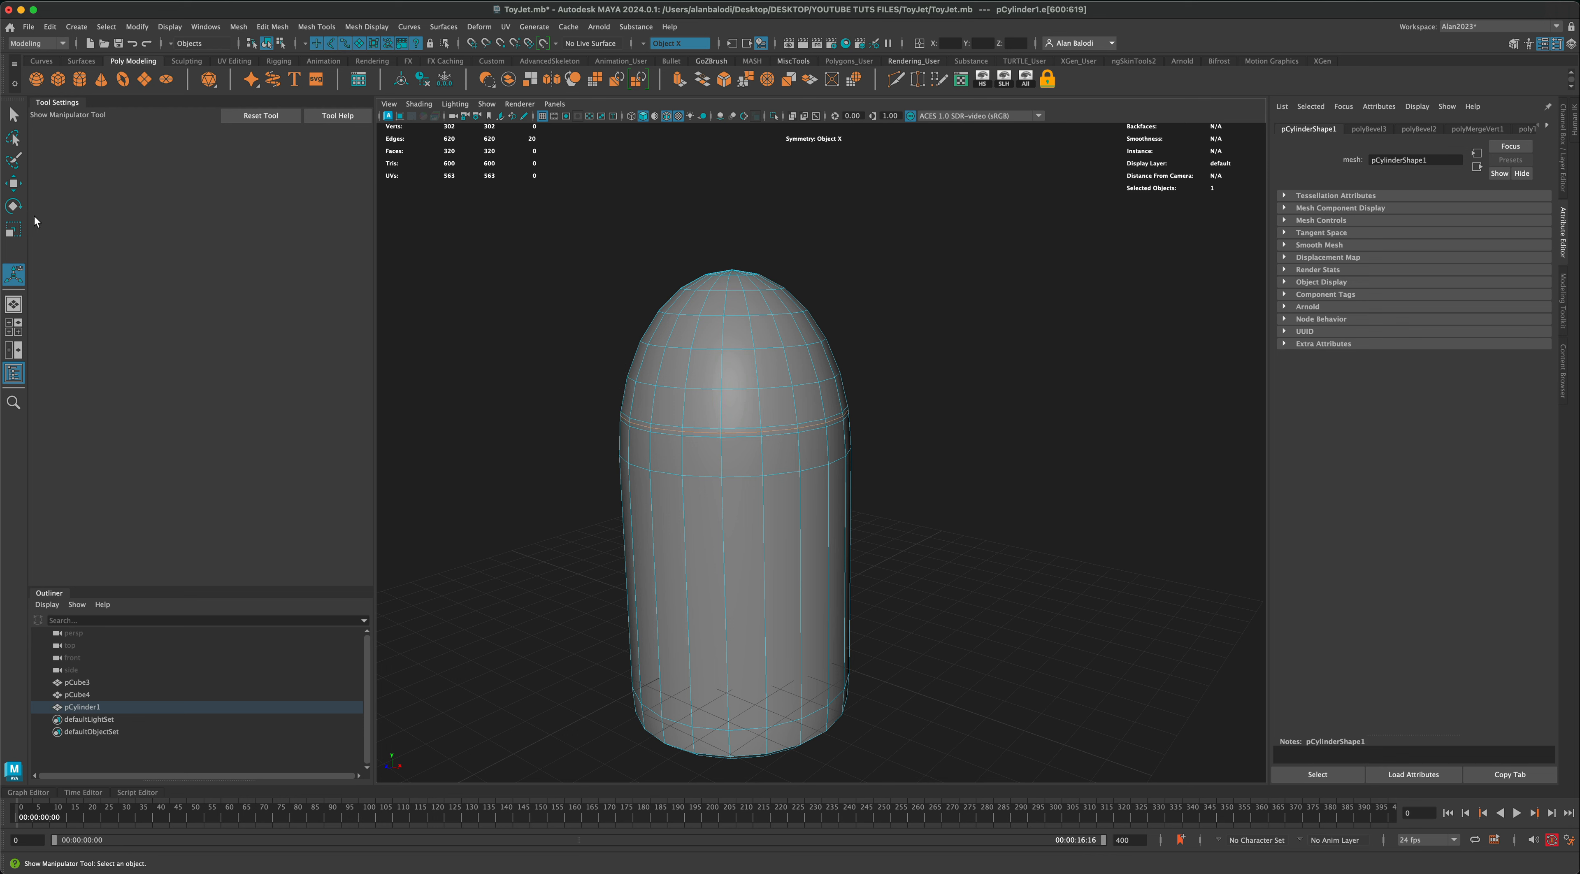
pyautogui.click(12, 231)
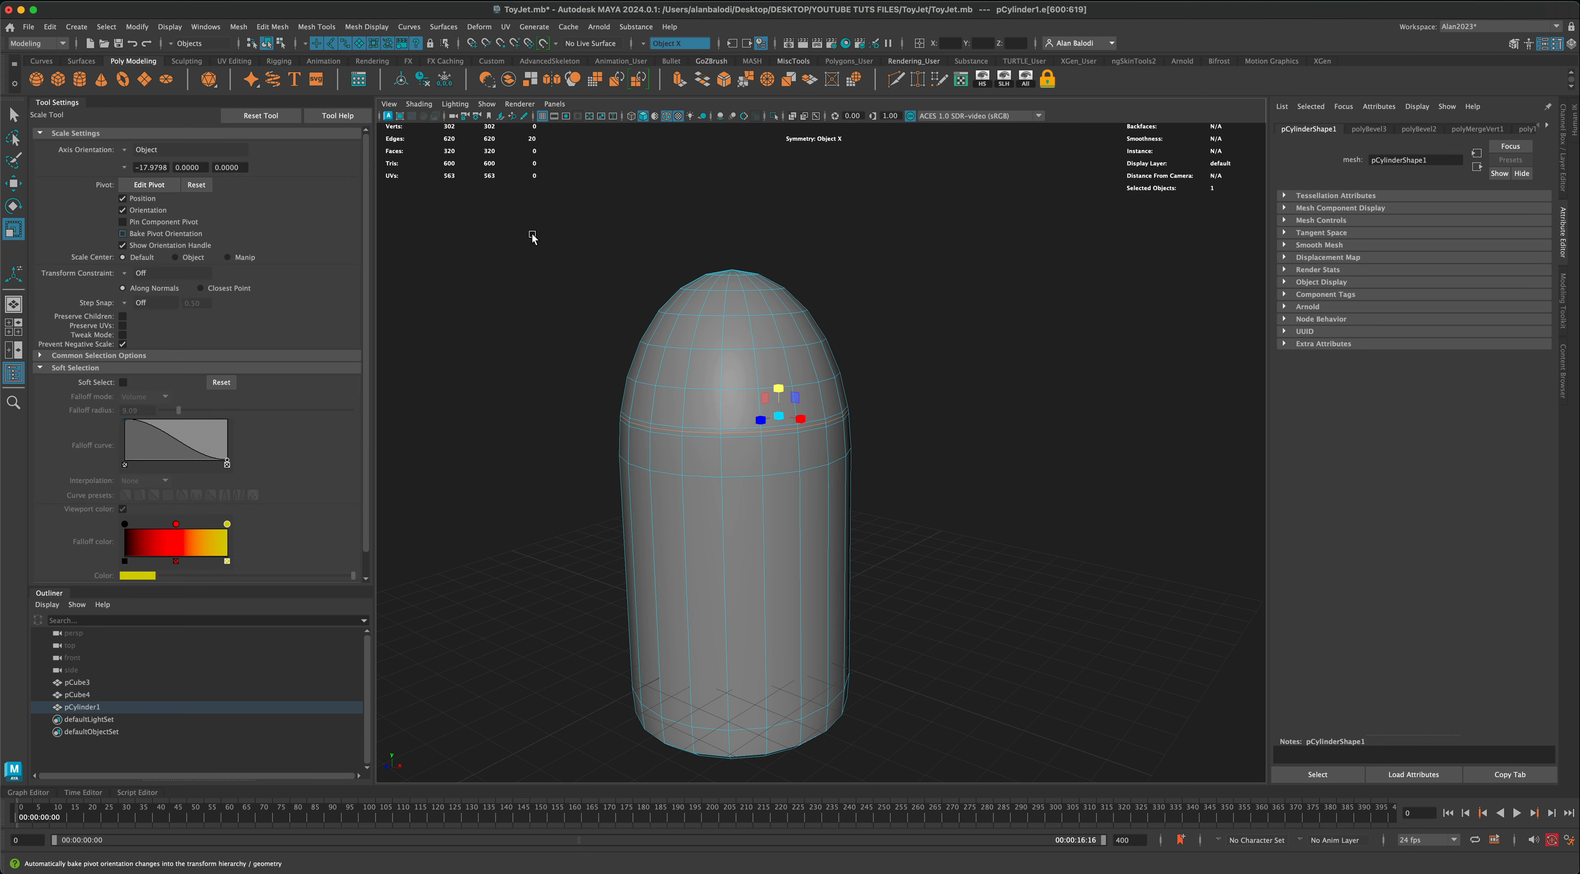
pyautogui.click(645, 44)
pyautogui.click(656, 52)
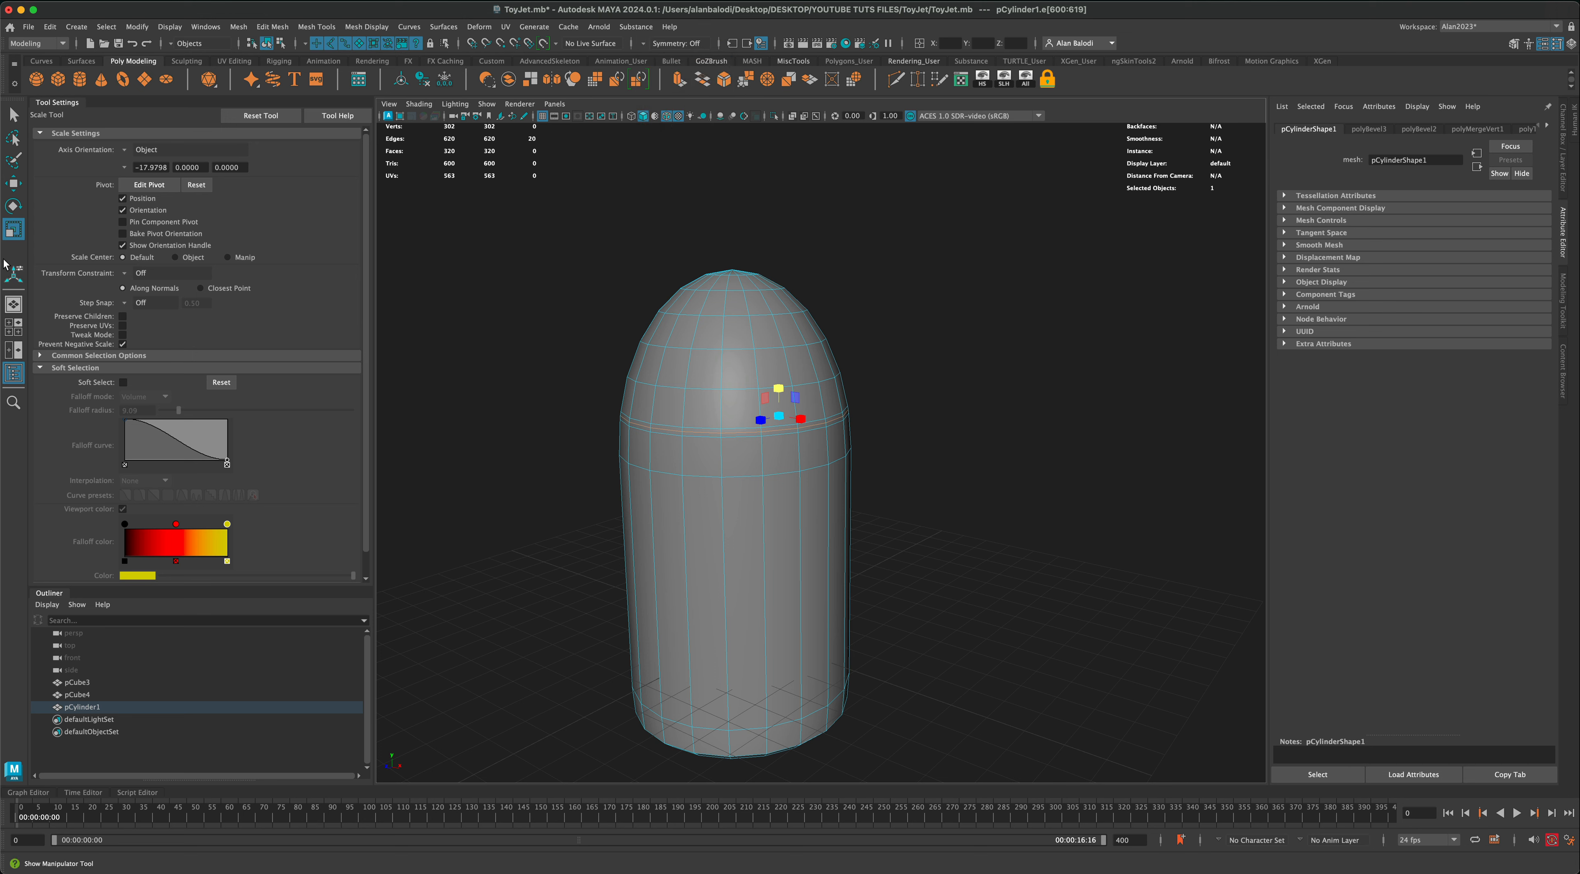
pyautogui.click(12, 207)
pyautogui.click(12, 230)
pyautogui.keyDown('alt'); pyautogui.moveTo(692, 407); pyautogui.dragTo(765, 458); pyautogui.keyUp('alt')
# Step: Return the grooved cylinder to object mode and show it in smooth mesh preview
pyautogui.click(13, 114)
pyautogui.moveTo(706, 321); pyautogui.dragTo(754, 300, button='right')
pyautogui.keyDown('alt'); pyautogui.moveTo(888, 347); pyautogui.dragTo(904, 398); pyautogui.keyUp('alt')
pyautogui.press('3')
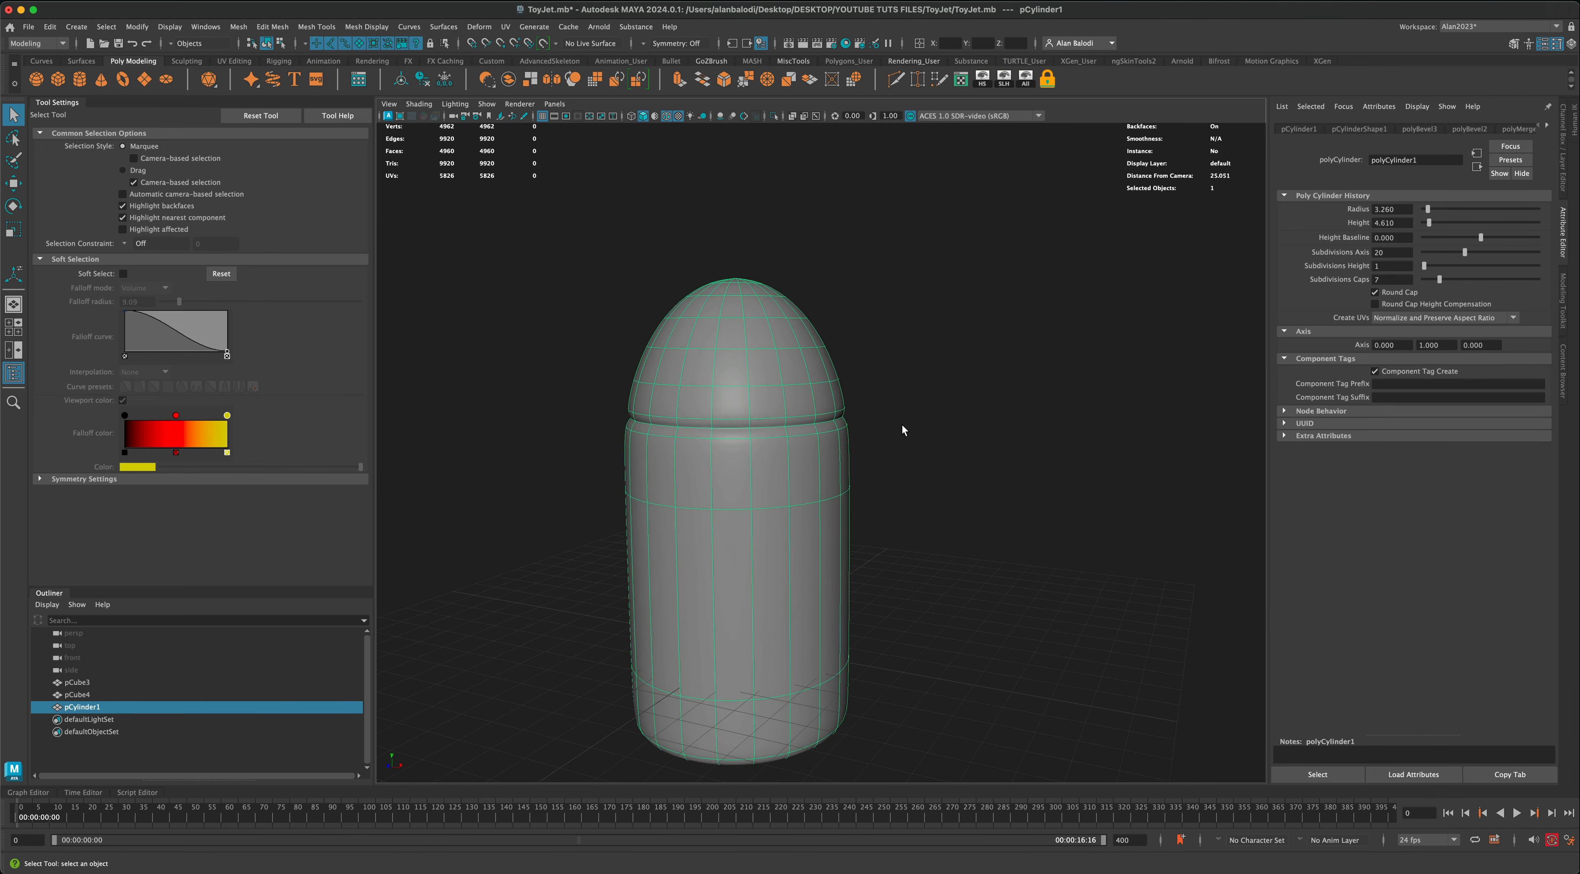
pyautogui.scroll(-3, 903, 425)
pyautogui.click(932, 473)
pyautogui.keyDown('alt'); pyautogui.moveTo(931, 473); pyautogui.dragTo(850, 396); pyautogui.keyUp('alt')
pyautogui.click(848, 394)
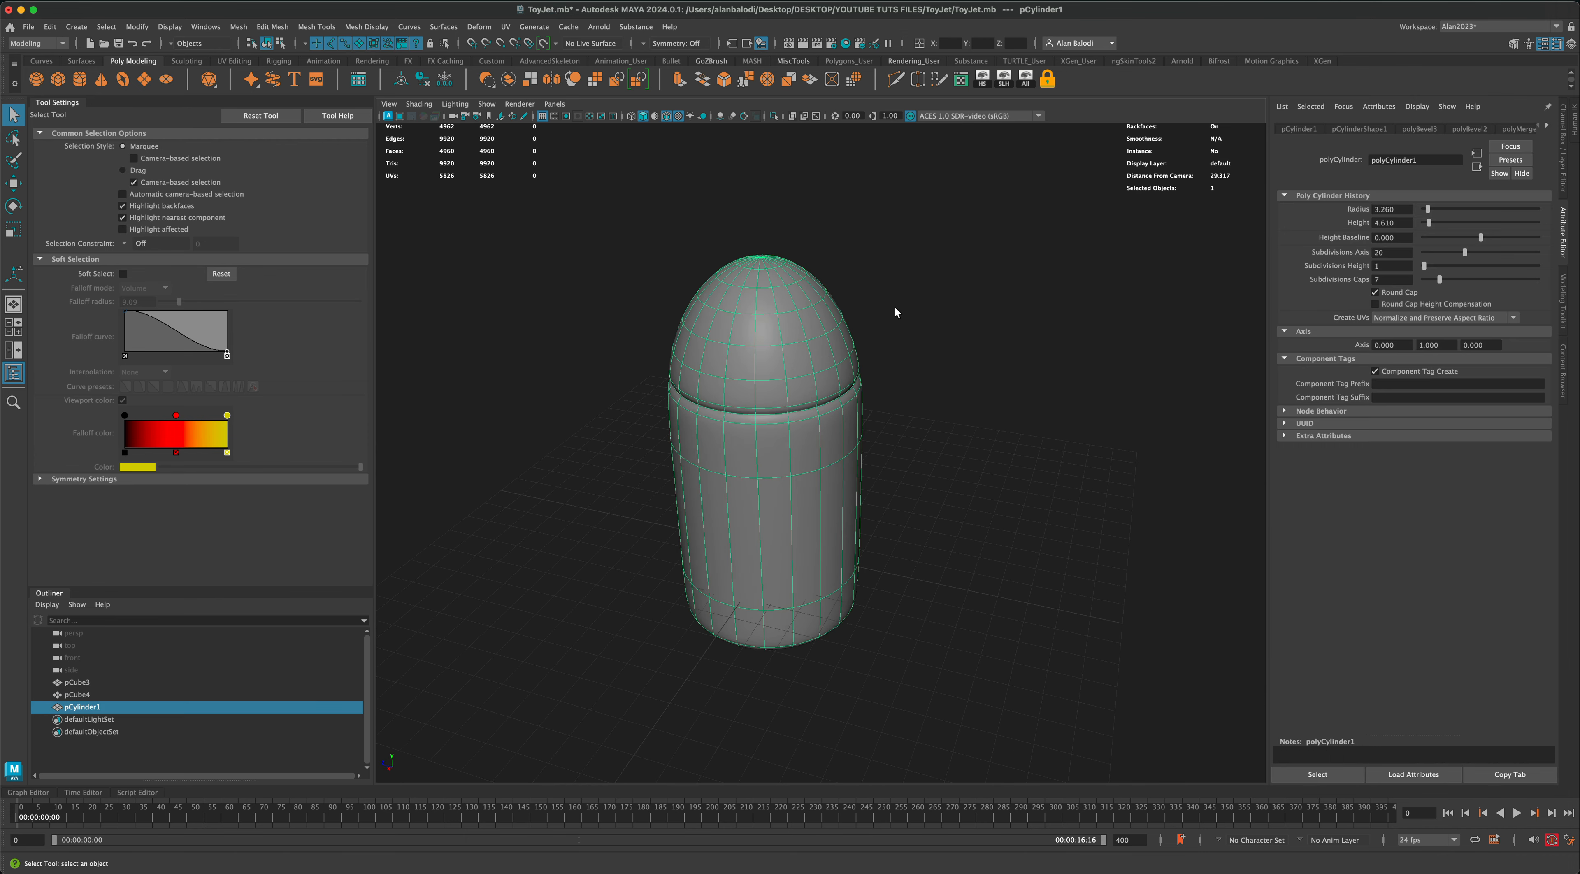
# Step: Duplicate the grooved cylinder and move the copy along Z to 19.221, well clear of the original
pyautogui.click(758, 146)
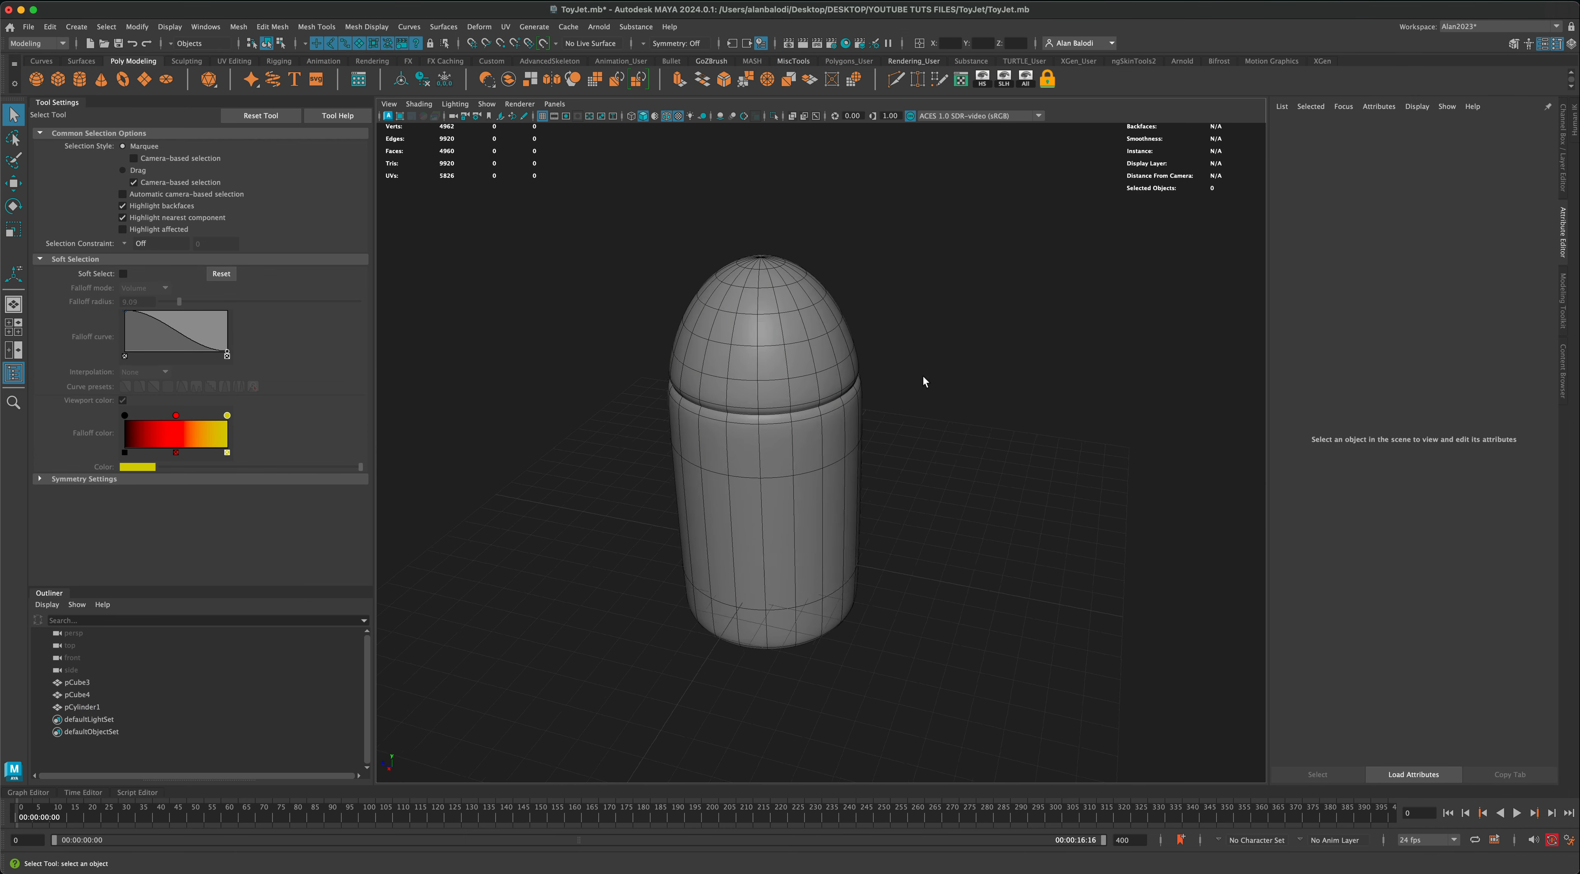
pyautogui.keyDown('alt'); pyautogui.moveTo(923, 377); pyautogui.dragTo(814, 386); pyautogui.keyUp('alt')
pyautogui.click(815, 387)
pyautogui.scroll(-2, 889, 461)
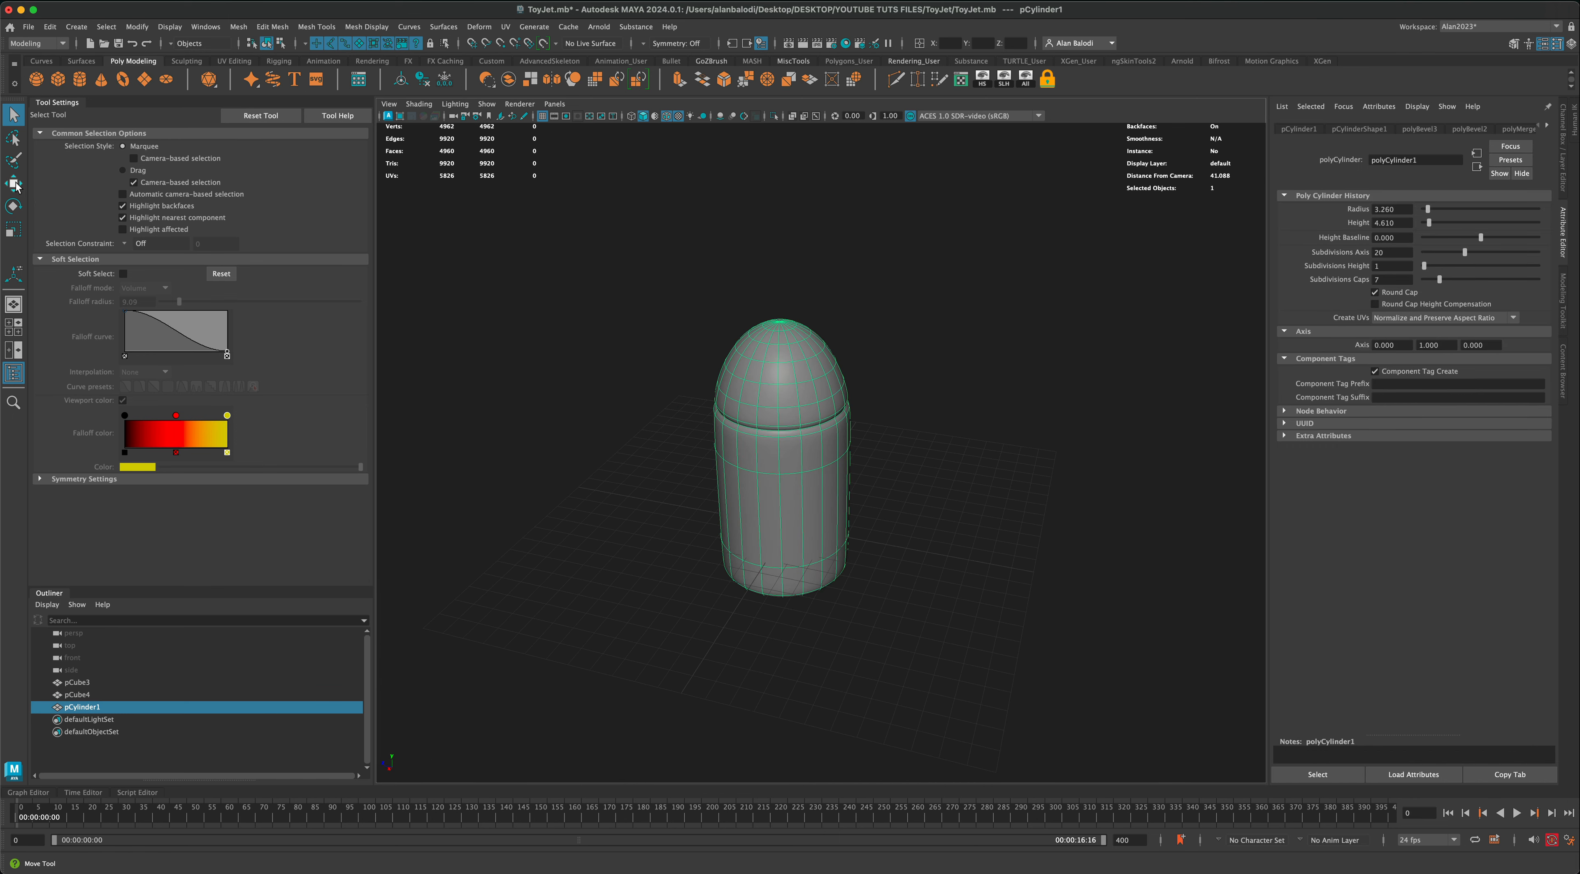
pyautogui.press('w')
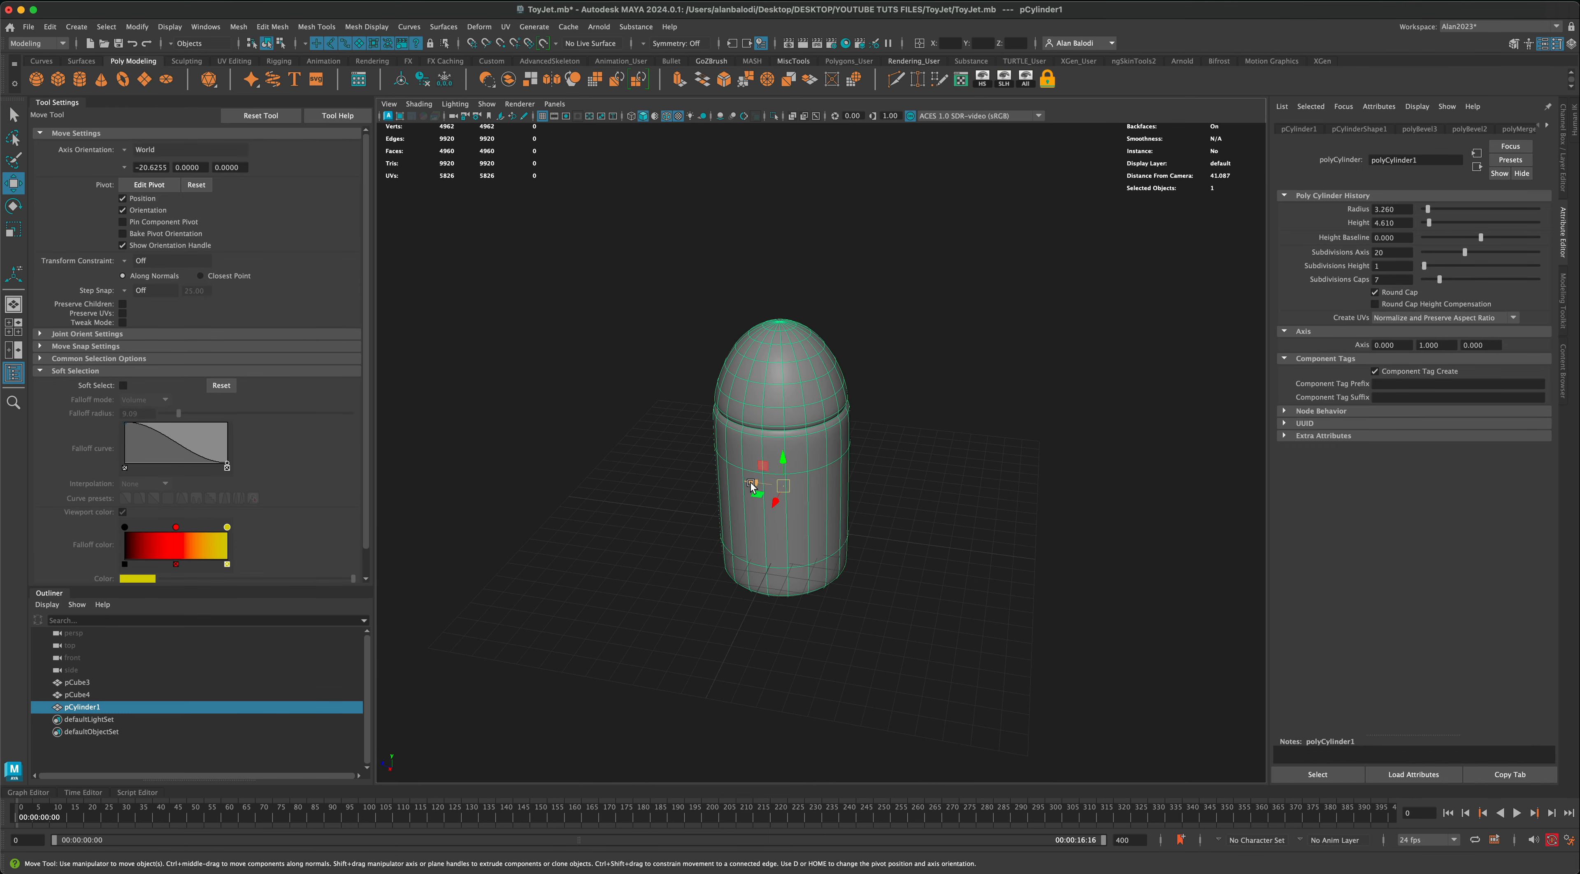
pyautogui.hotkey('ctrl', 'd')
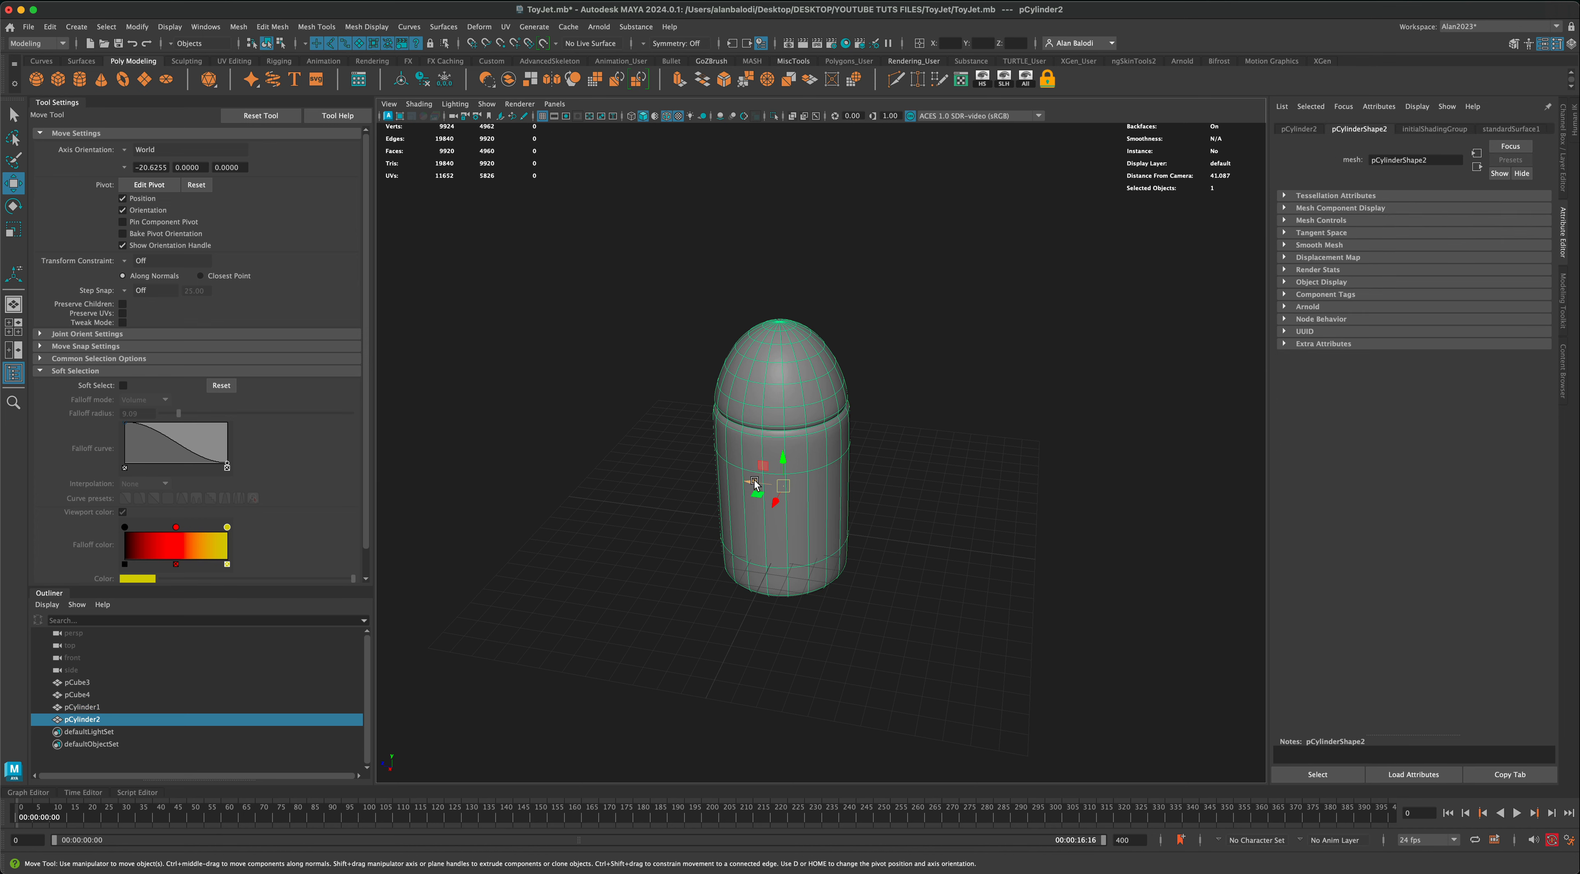
pyautogui.moveTo(753, 483); pyautogui.dragTo(418, 404)
pyautogui.scroll(-3, 552, 528)
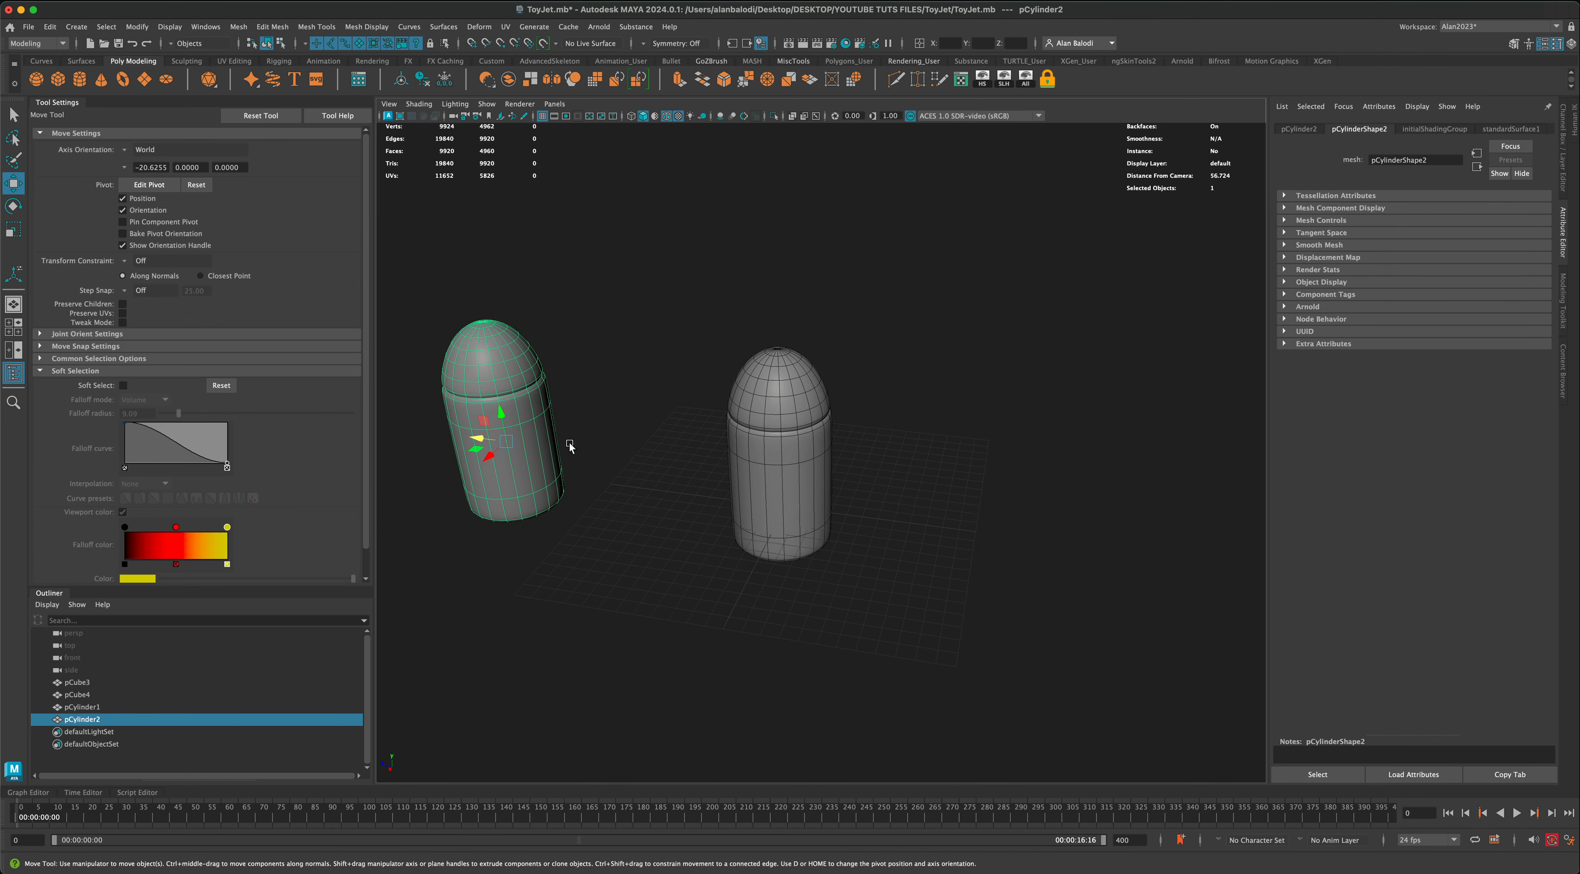
# Step: Put the duplicate cylinder on a new hidden display layer named extra
pyautogui.click(615, 423)
pyautogui.click(522, 427)
pyautogui.click(1563, 176)
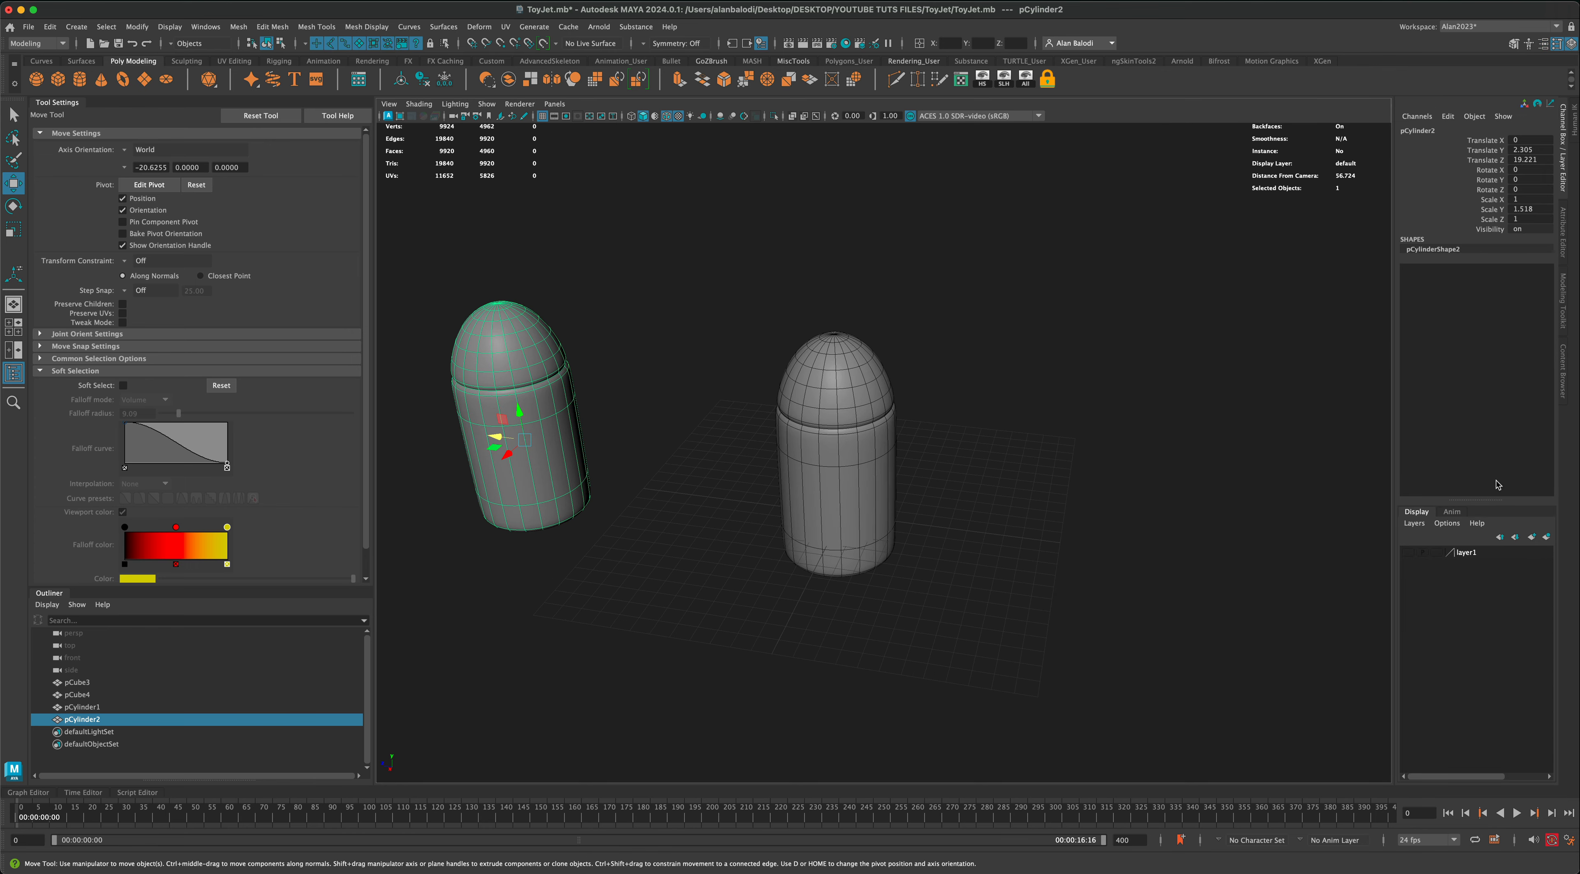
pyautogui.click(1546, 538)
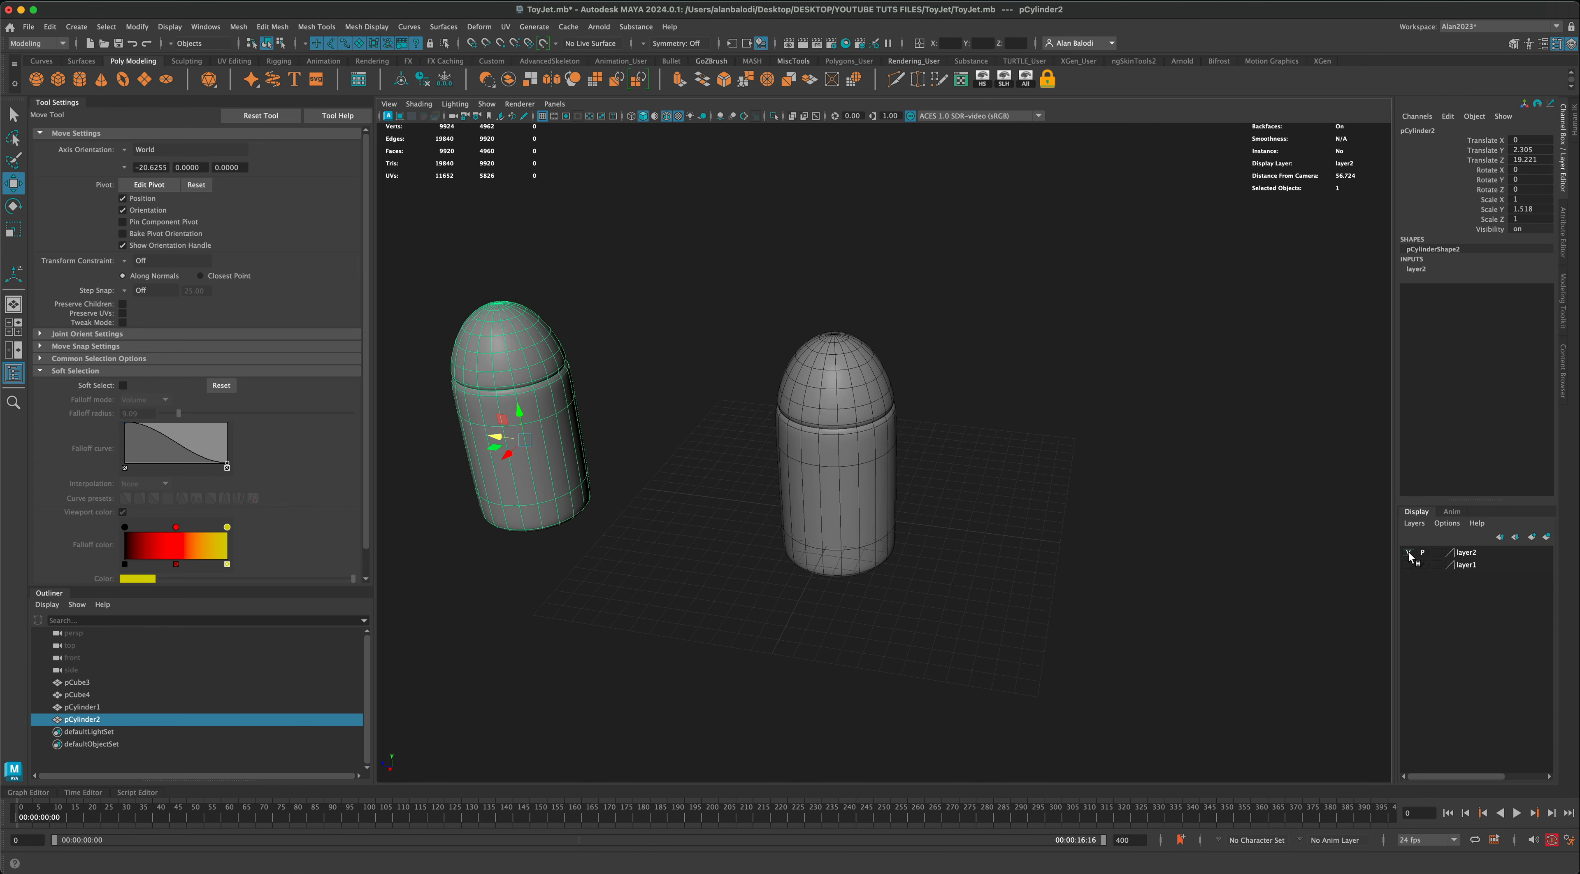
pyautogui.click(1410, 553)
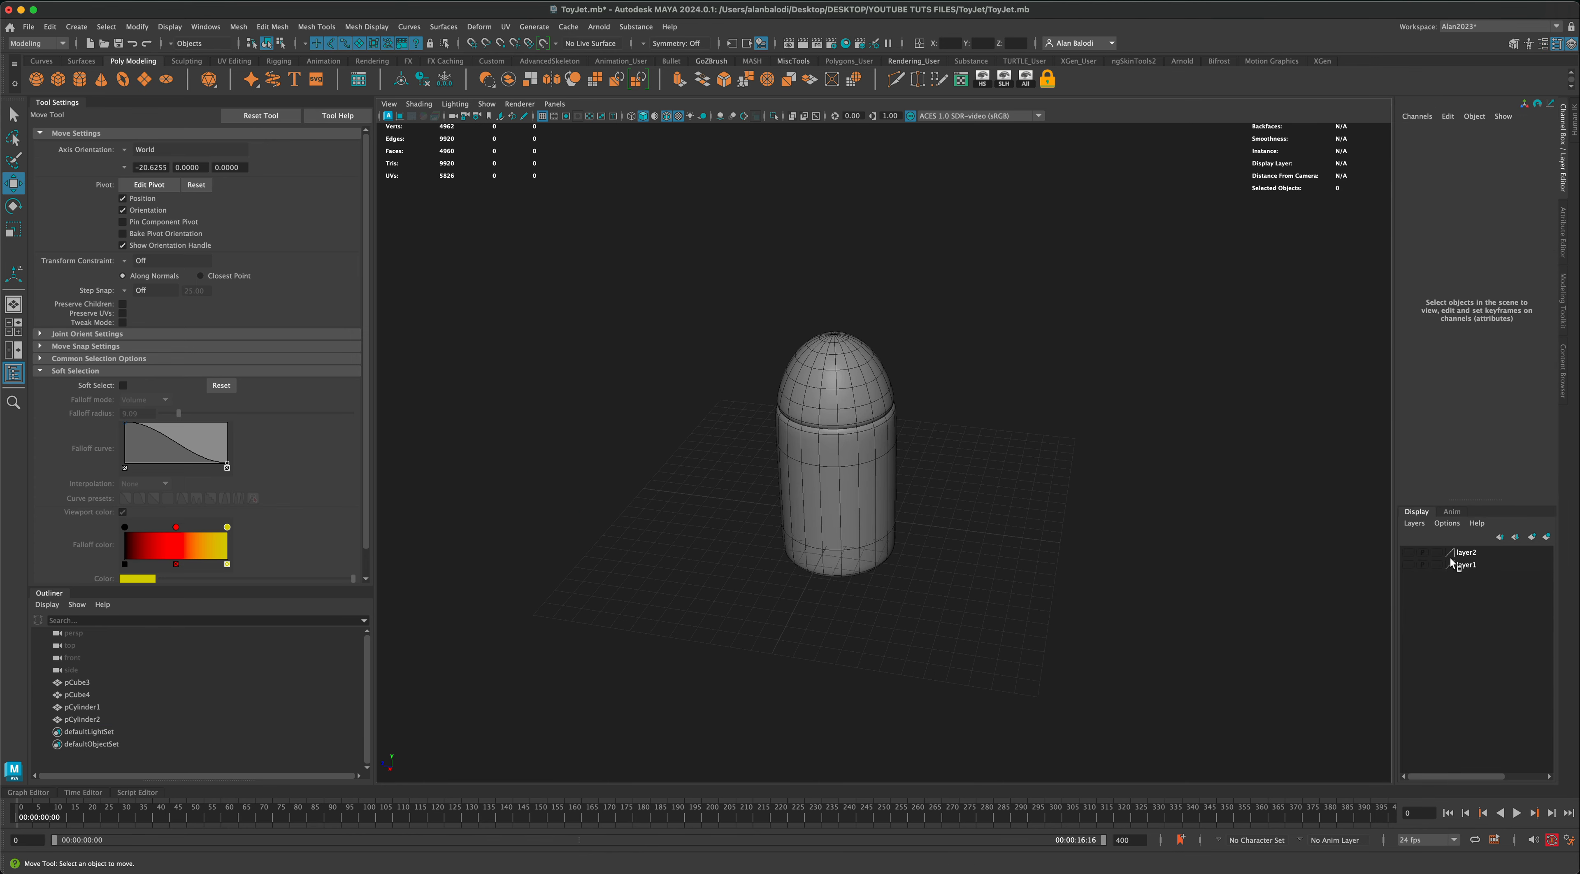
pyautogui.doubleClick(1467, 554)
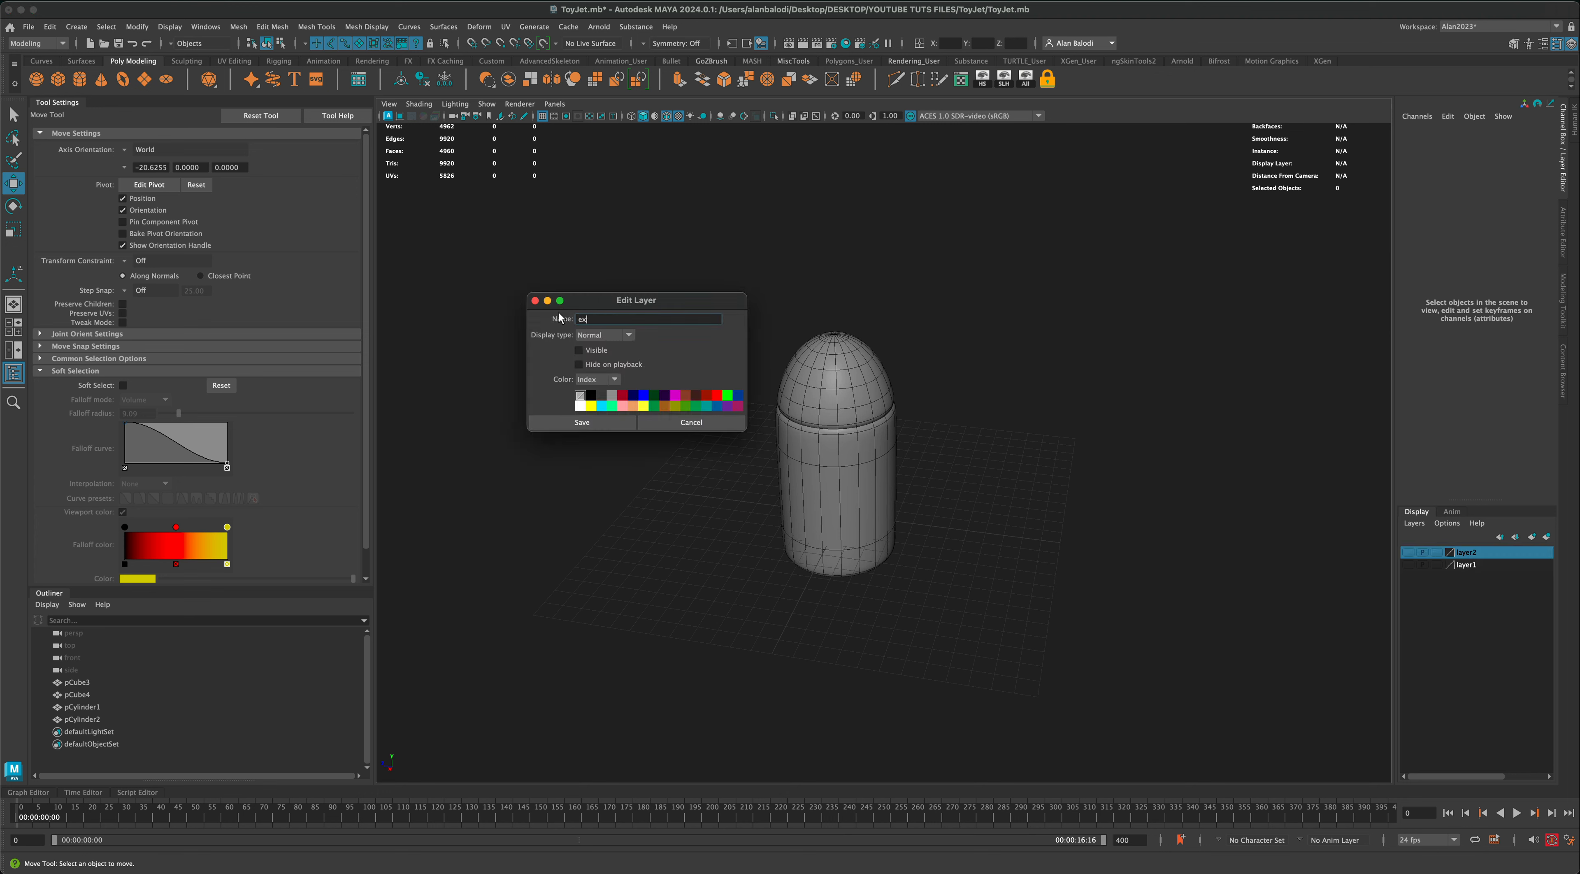
pyautogui.click(581, 423)
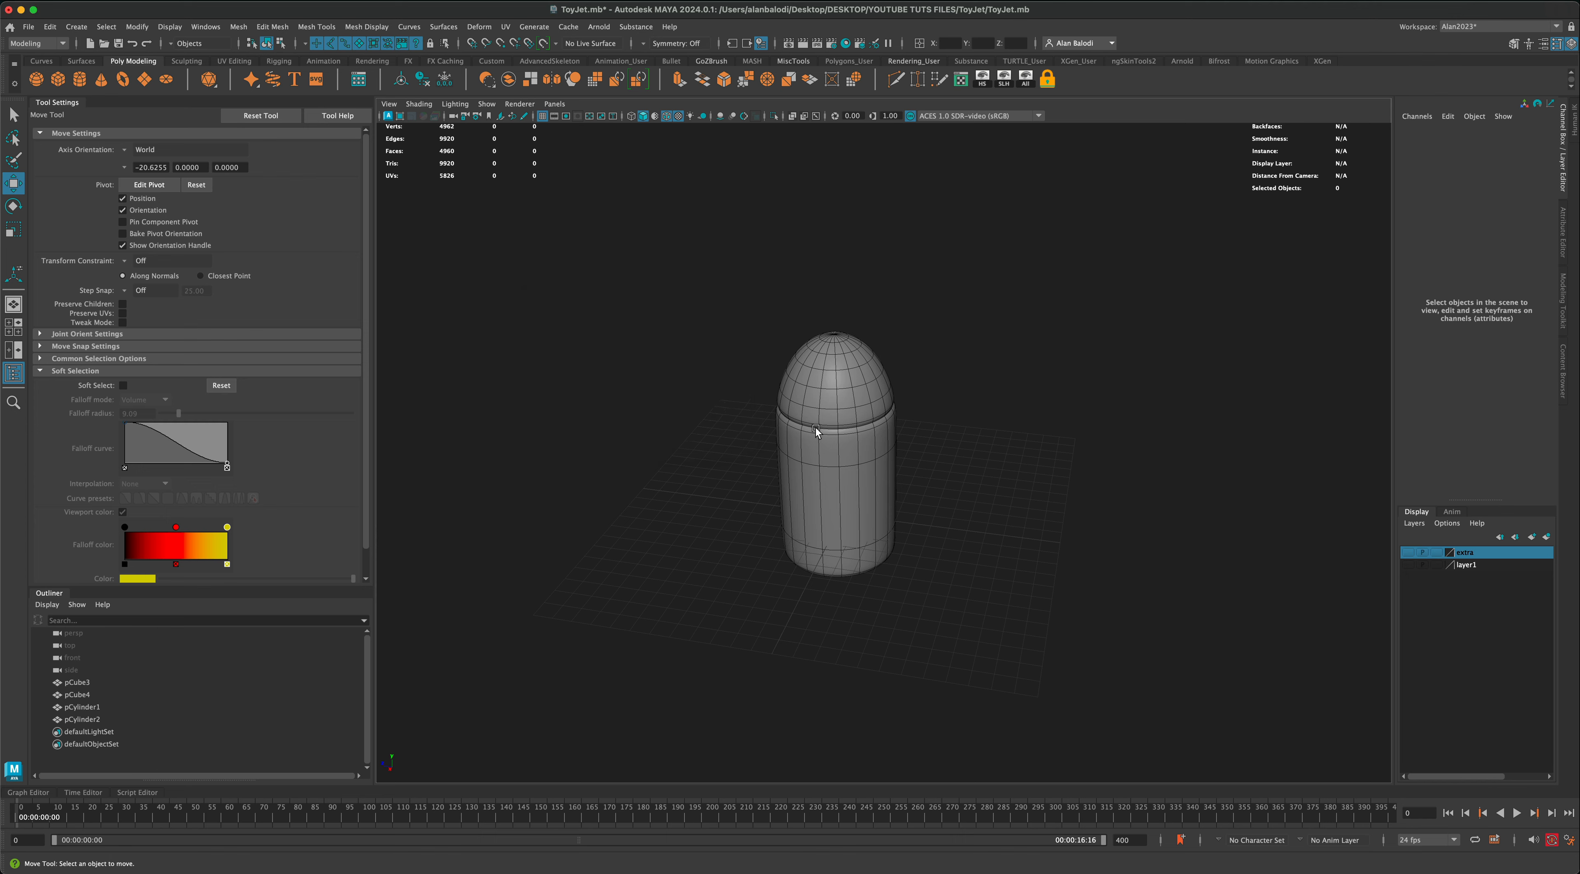
# Step: Show the body and wings layer and raise the original cylinder above the body to Translate Y 9.059
pyautogui.click(1408, 566)
pyautogui.keyDown('alt'); pyautogui.moveTo(825, 402); pyautogui.dragTo(887, 403); pyautogui.keyUp('alt')
pyautogui.click(821, 385)
pyautogui.keyDown('alt'); pyautogui.moveTo(457, 337); pyautogui.dragTo(520, 327); pyautogui.keyUp('alt')
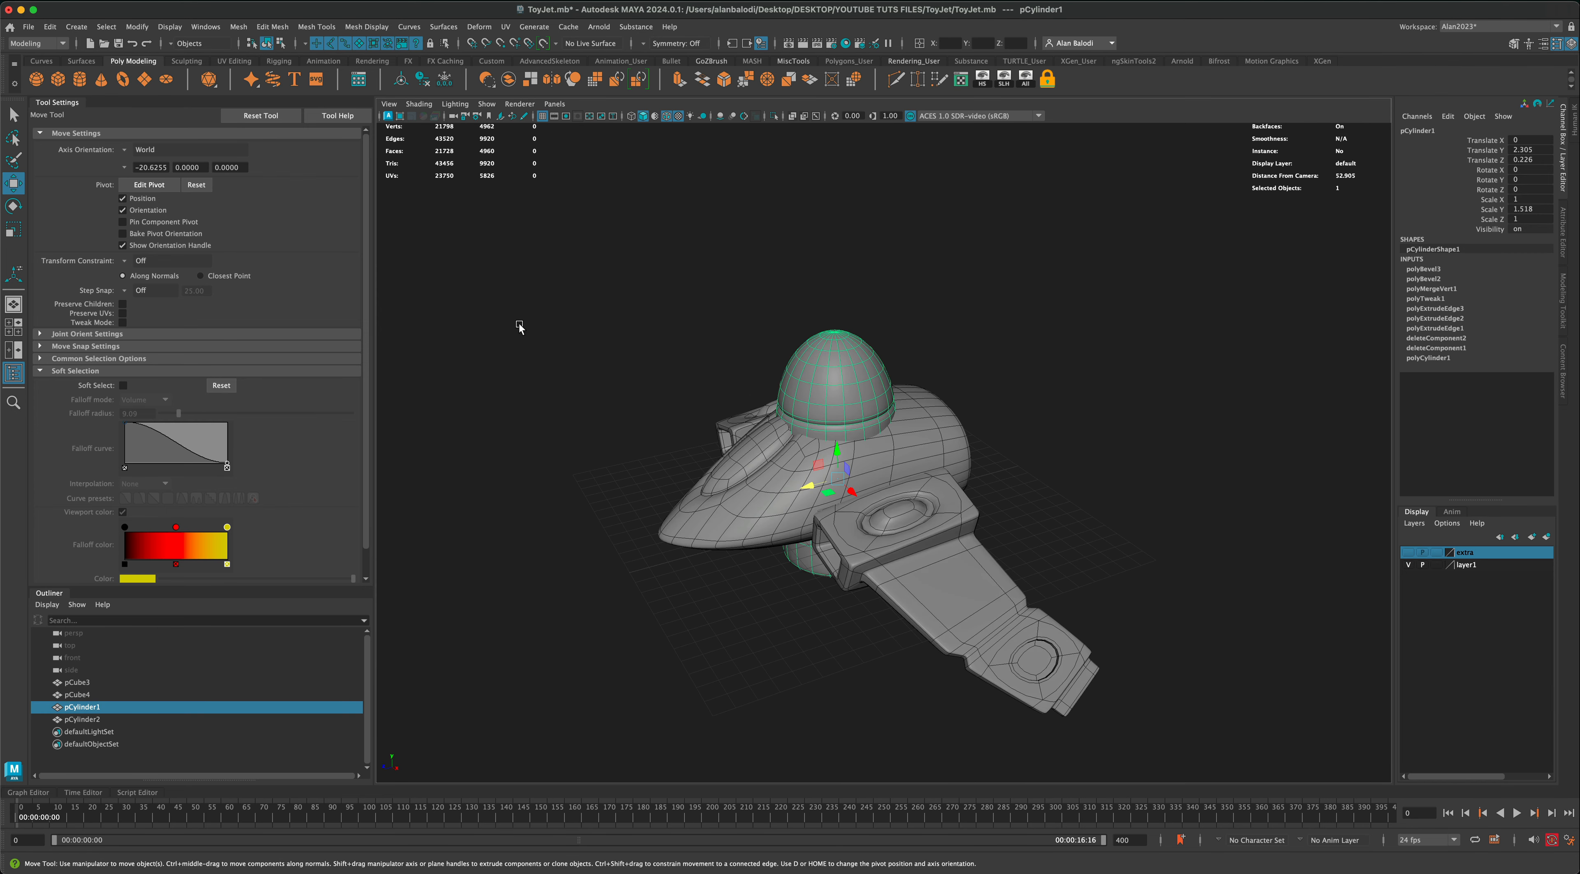
pyautogui.moveTo(836, 454); pyautogui.dragTo(835, 319)
# Step: Rotate the cylinder 90 degrees about X so its rounded nose points forward along the body
pyautogui.click(12, 206)
pyautogui.keyDown('alt'); pyautogui.moveTo(442, 316); pyautogui.dragTo(528, 319); pyautogui.keyUp('alt')
pyautogui.moveTo(823, 363); pyautogui.dragTo(798, 388)
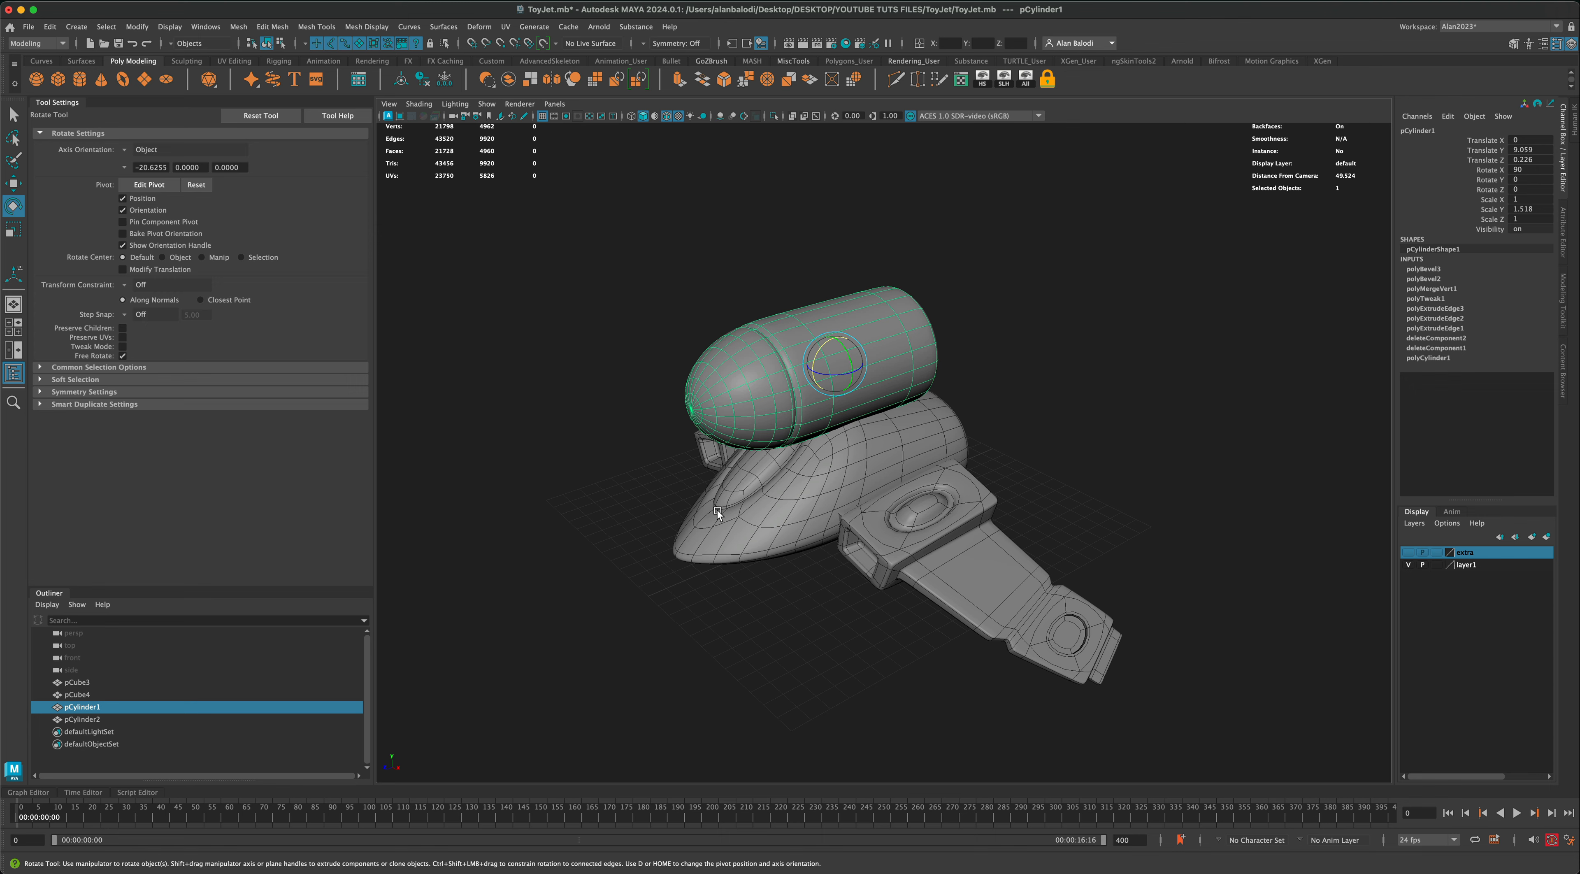
pyautogui.keyDown('alt'); pyautogui.moveTo(717, 509); pyautogui.dragTo(687, 491); pyautogui.keyUp('alt')
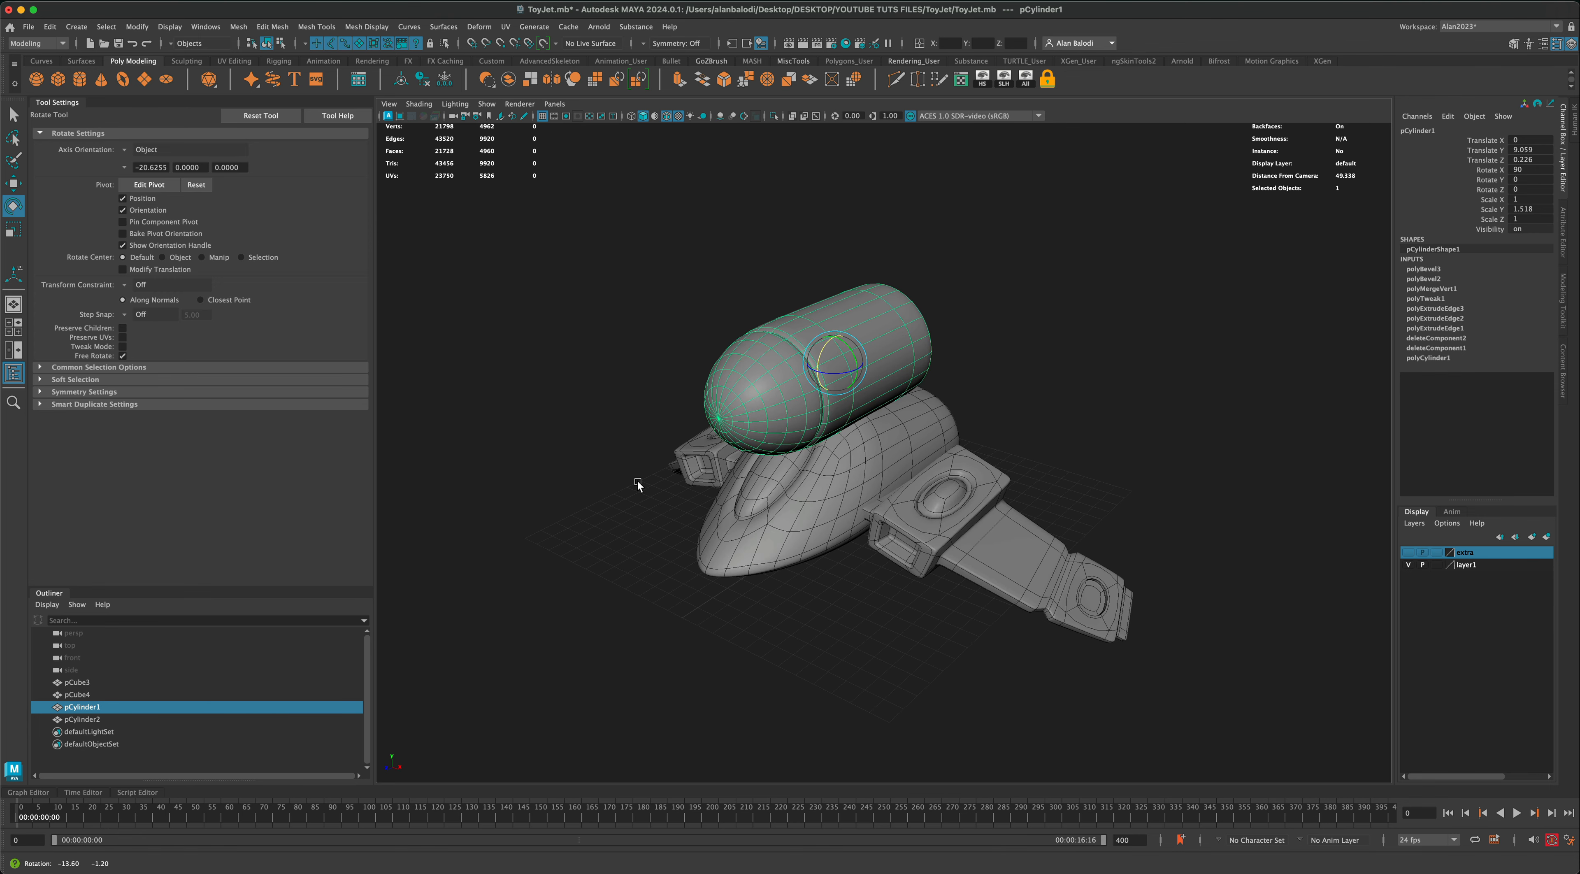
# Step: Scale the cylinder down to 0.498 in X and Z and 0.598 in Y
pyautogui.click(13, 230)
pyautogui.scroll(4, 635, 437)
pyautogui.keyDown('alt'); pyautogui.moveTo(574, 432); pyautogui.dragTo(609, 420, button='middle'); pyautogui.keyUp('alt')
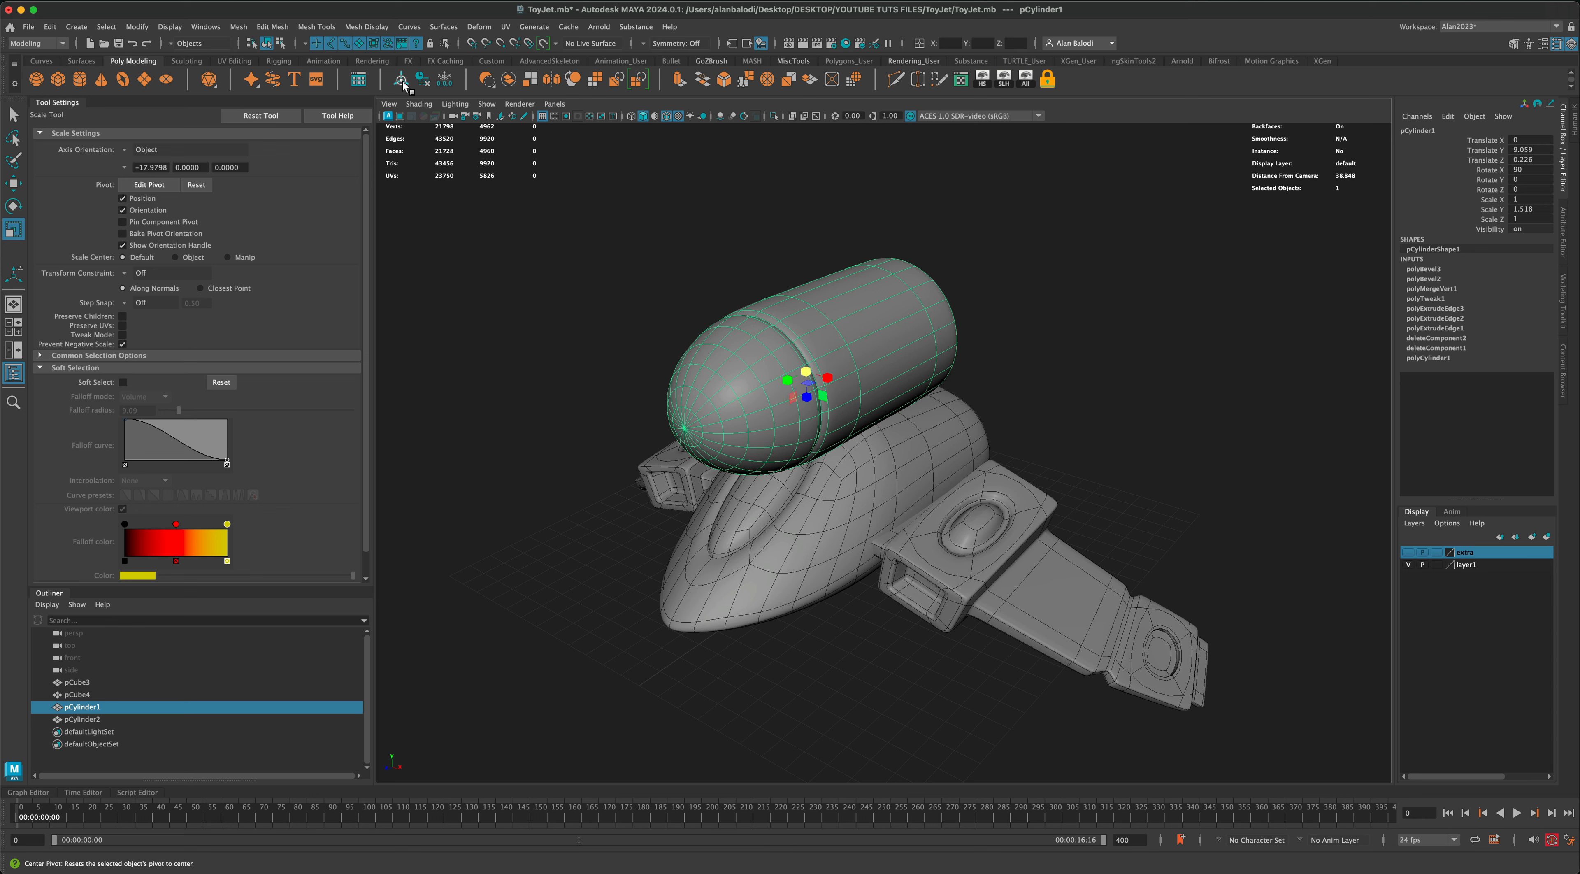
pyautogui.moveTo(804, 373); pyautogui.dragTo(581, 373)
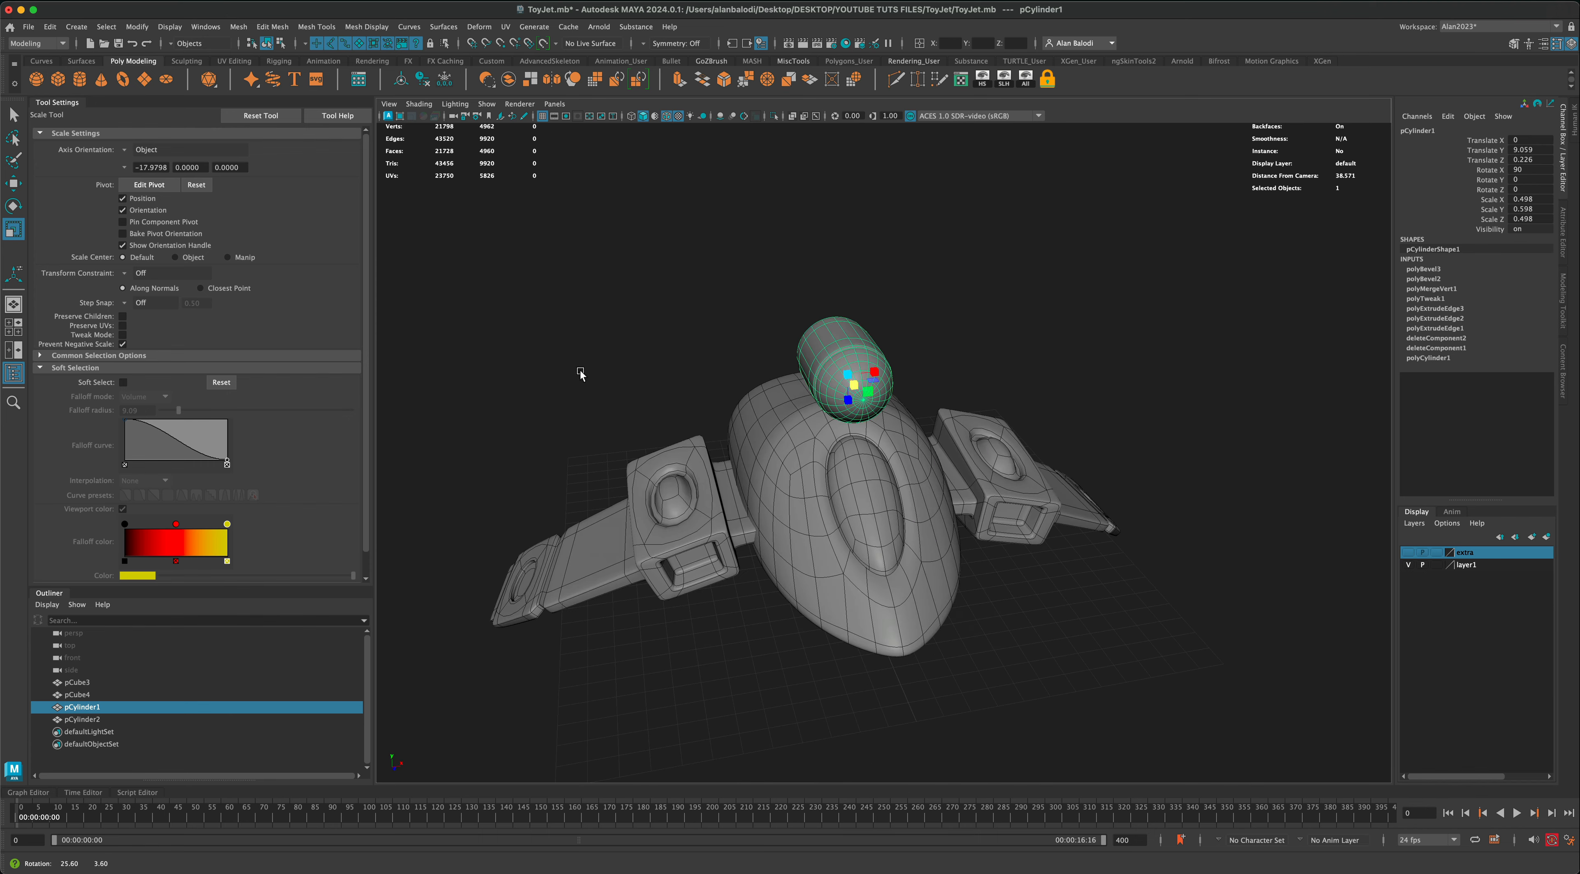
# Step: Move the cylinder in the front view to the body's upper side at Translate X -3.398 and Translate Y 7.444
pyautogui.click(9, 185)
pyautogui.keyDown('alt'); pyautogui.moveTo(687, 331); pyautogui.dragTo(661, 362); pyautogui.keyUp('alt')
pyautogui.press('space')
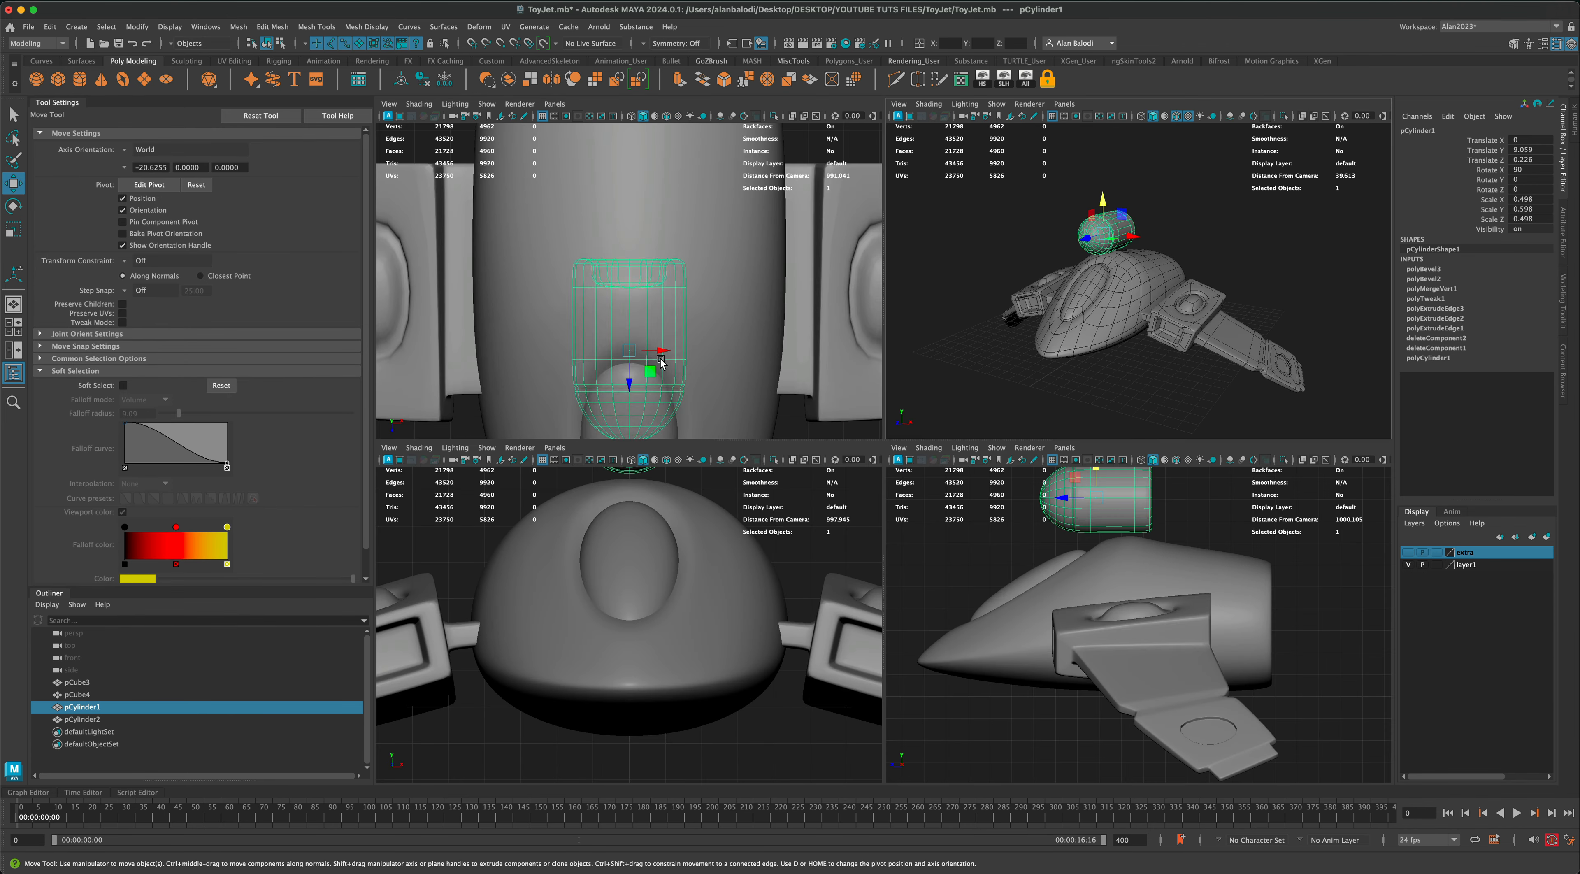
pyautogui.scroll(-1, 729, 581)
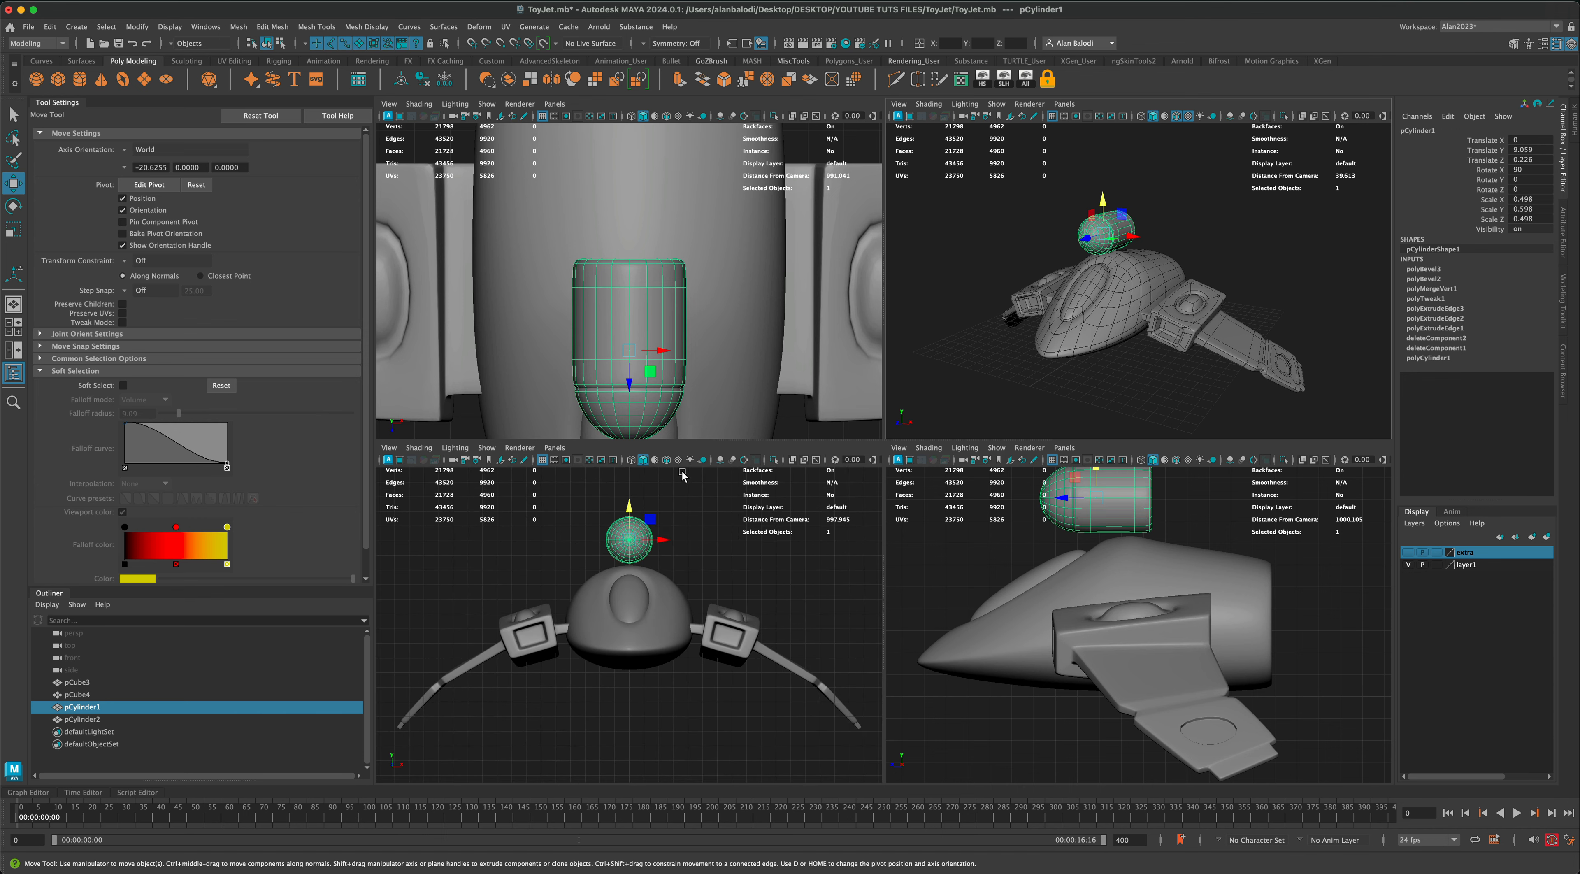
pyautogui.click(666, 460)
pyautogui.press('space')
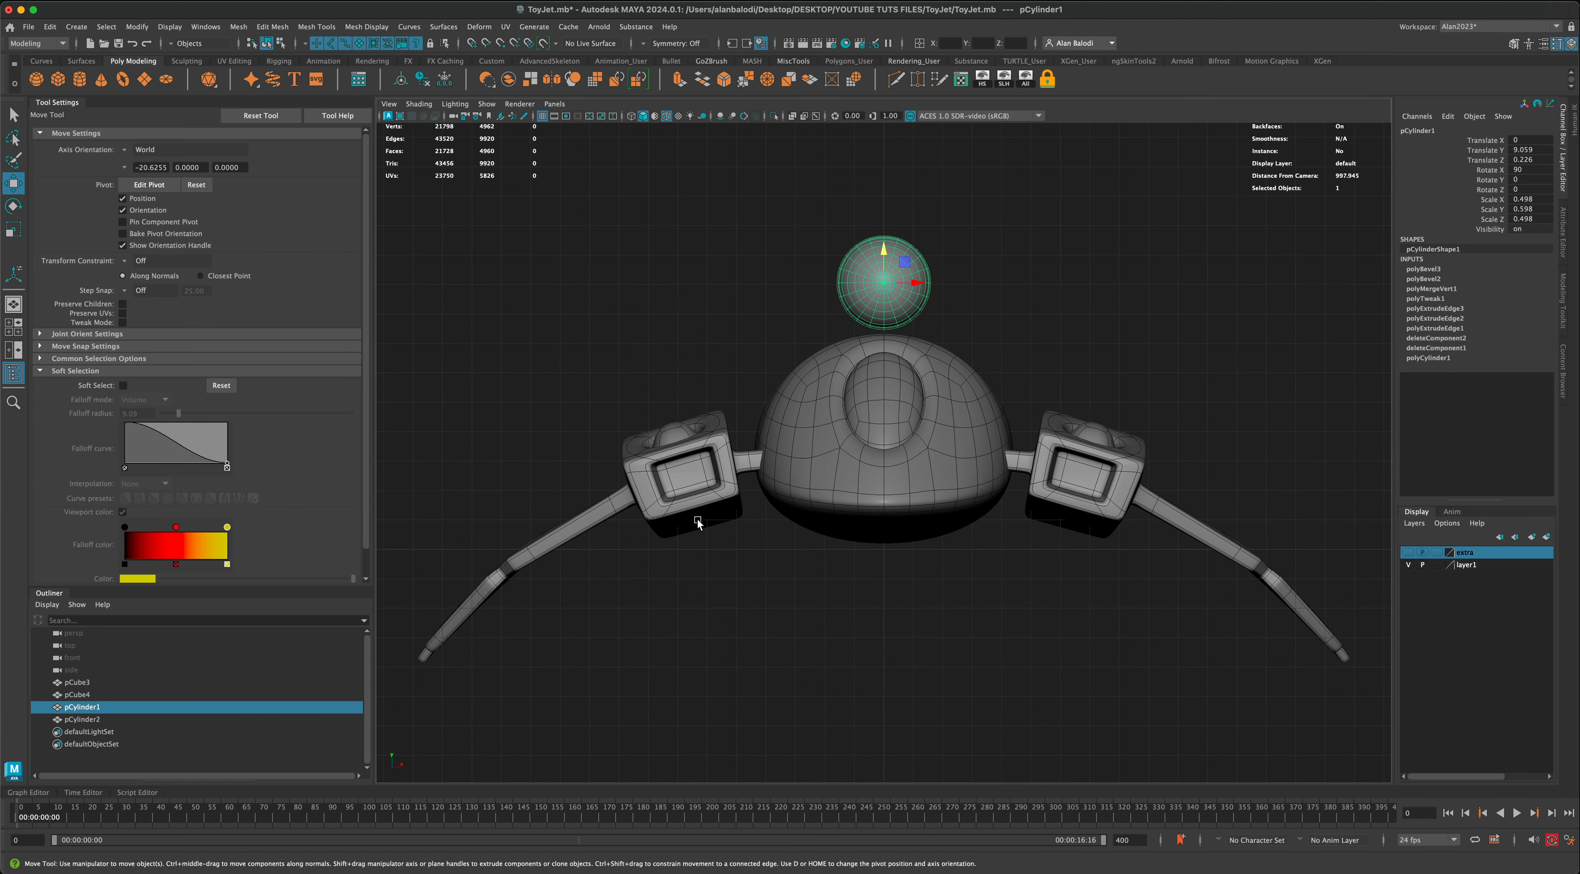
pyautogui.moveTo(908, 264); pyautogui.dragTo(810, 310)
# Step: Slide the cylinder toward the rear of the body to Translate Z -5.344
pyautogui.press('space')
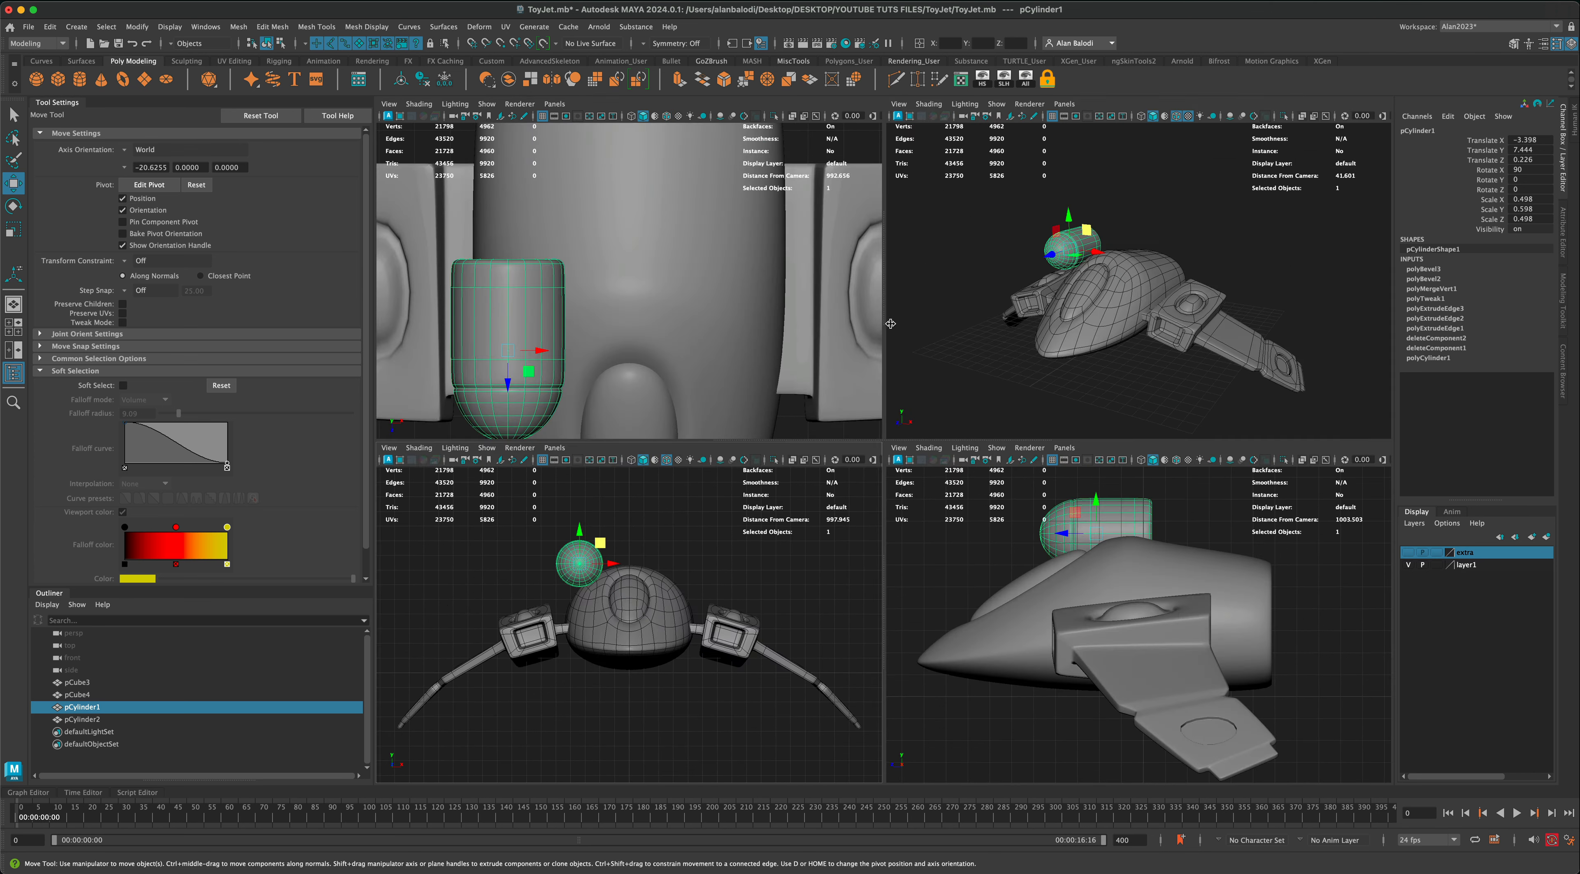
pyautogui.press('space')
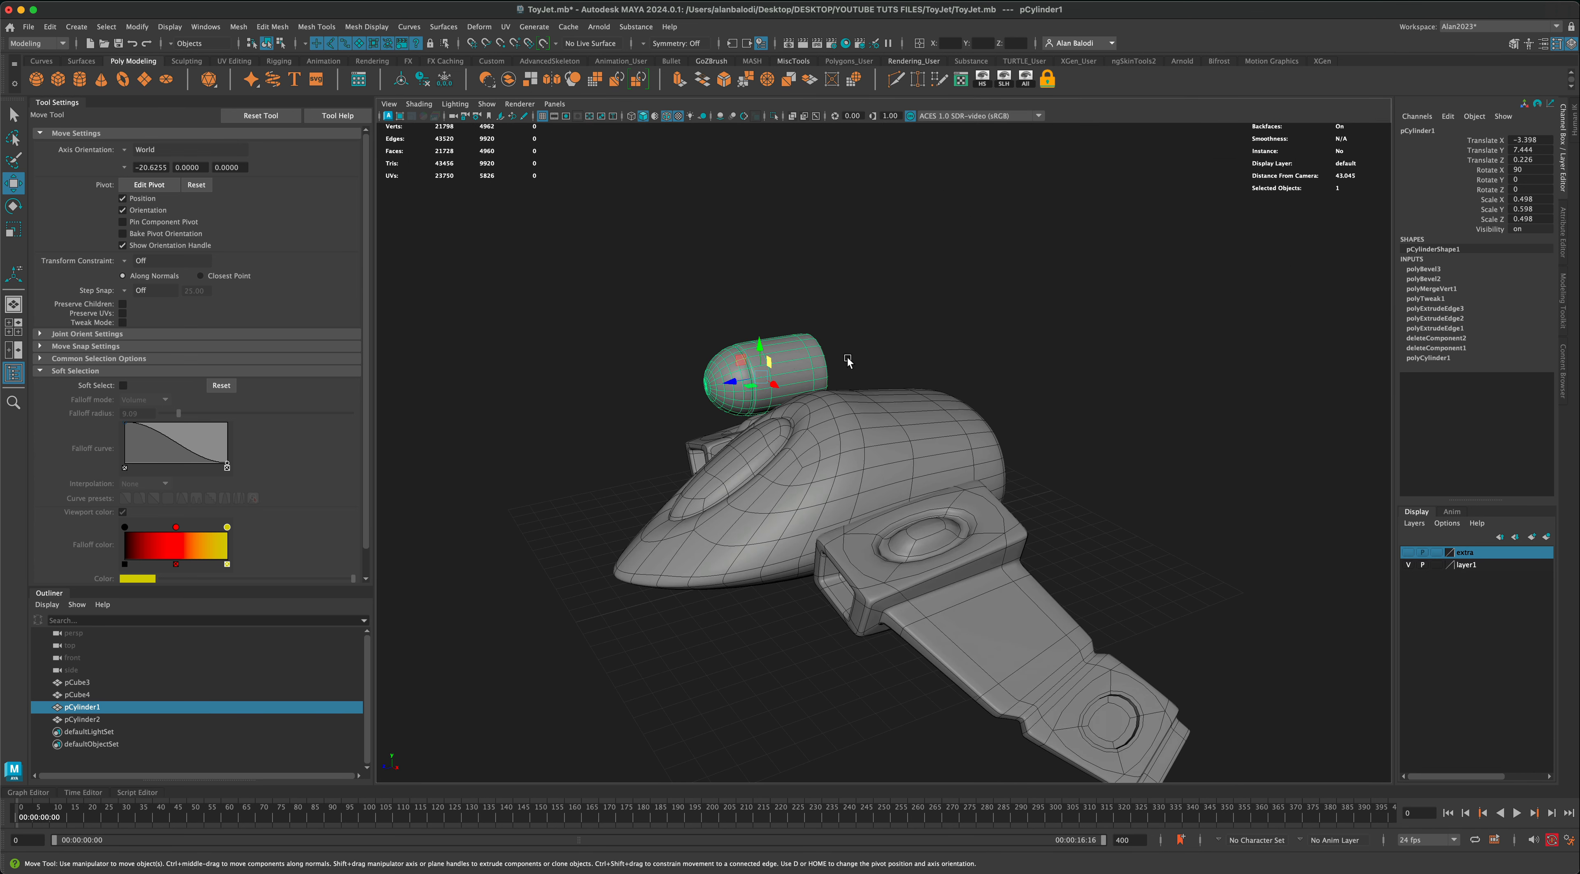
pyautogui.moveTo(733, 383); pyautogui.dragTo(935, 385)
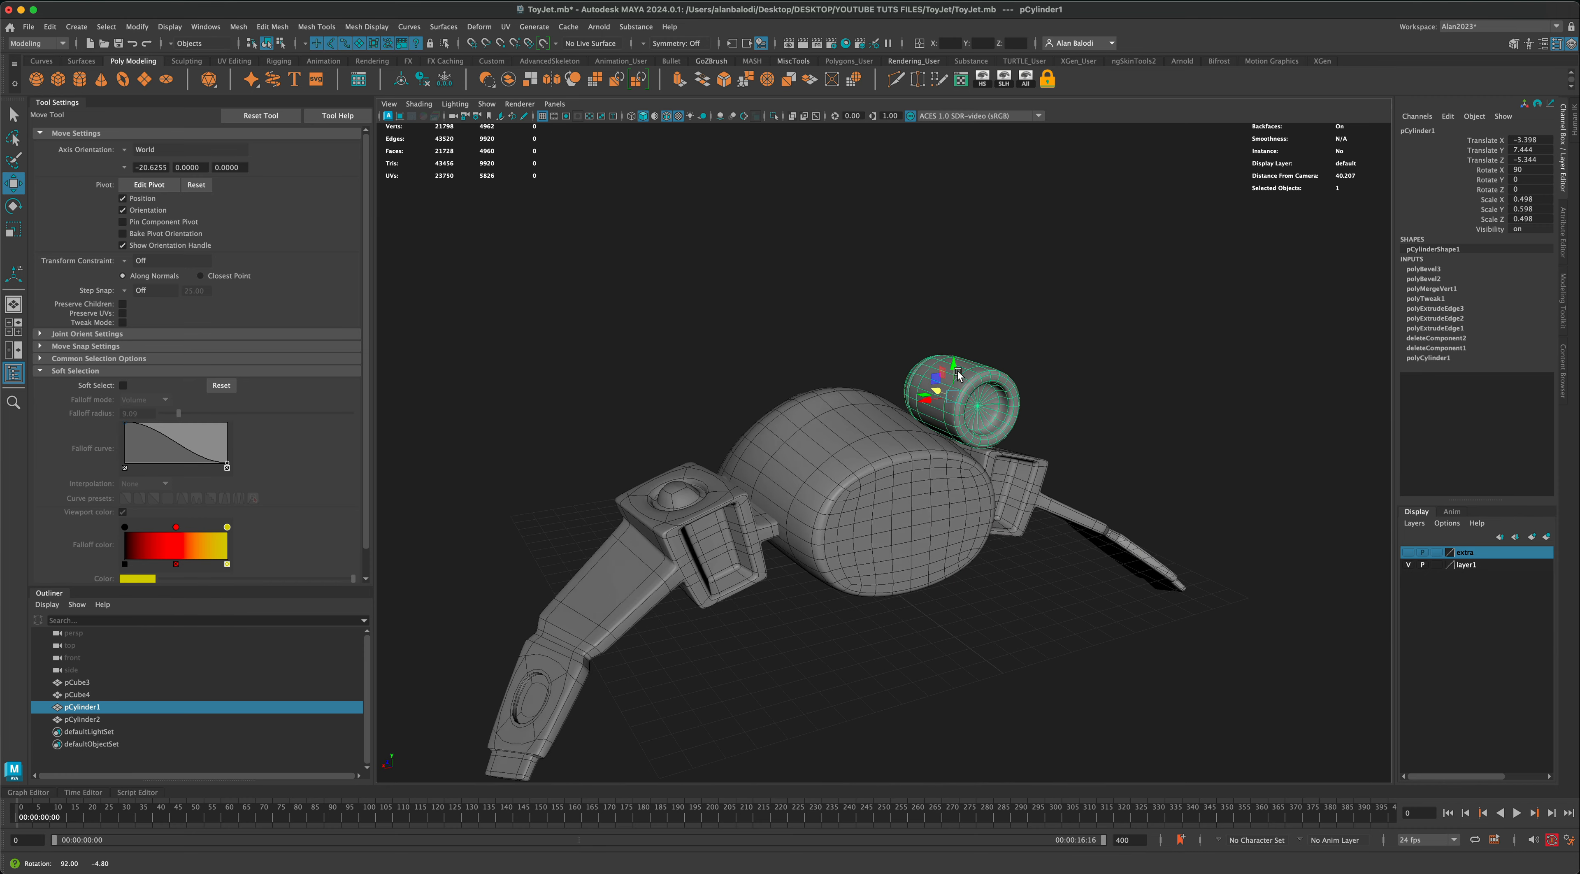
# Step: Switch the cylinder from smooth preview to its unsmoothed mesh display
pyautogui.keyDown('alt'); pyautogui.moveTo(1119, 398); pyautogui.dragTo(1058, 409, button='middle'); pyautogui.keyUp('alt')
pyautogui.scroll(4, 1054, 409)
pyautogui.moveTo(1054, 409)
pyautogui.keyDown('alt'); pyautogui.mouseDown()
pyautogui.moveTo(1090, 413)
pyautogui.moveTo(1065, 399)
pyautogui.moveTo(1036, 413)
pyautogui.mouseUp(); pyautogui.keyUp('alt')
pyautogui.scroll(4, 1075, 410)
pyautogui.scroll(4, 1036, 413)
pyautogui.moveTo(855, 394)
pyautogui.keyDown('alt'); pyautogui.mouseDown()
pyautogui.moveTo(867, 401)
pyautogui.moveTo(856, 389)
pyautogui.mouseUp(); pyautogui.keyUp('alt')
pyautogui.press('q')
pyautogui.click(758, 325)
pyautogui.click(835, 339)
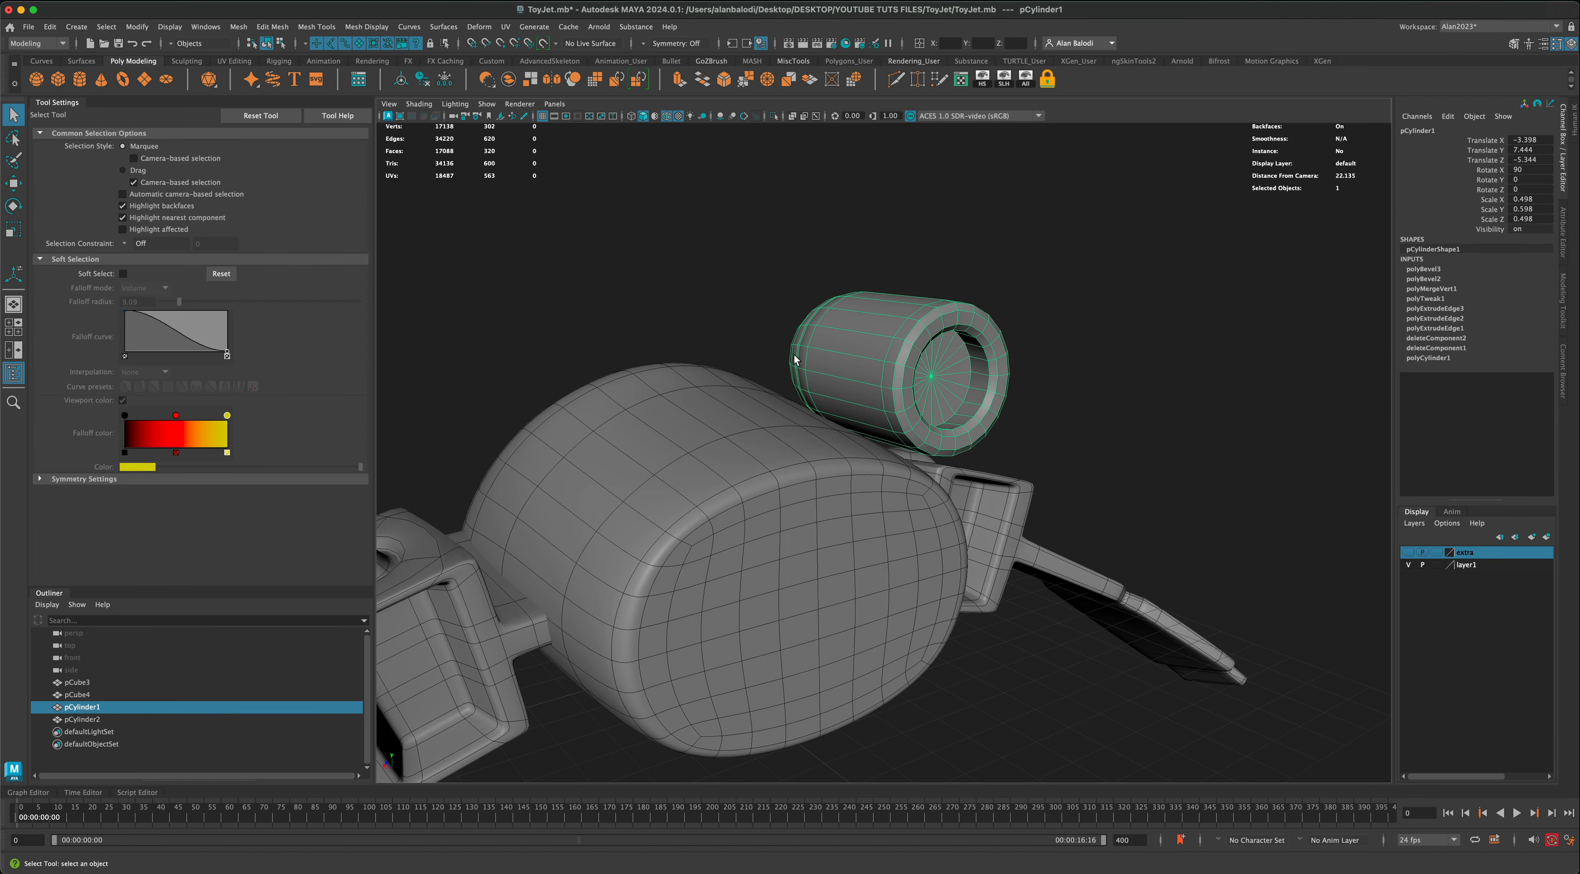
# Step: Extrude the cylinder's two underside faces facing the body scaled to 0.733, and extrude them again inward by 0.104 scaled to 0.8
pyautogui.scroll(3, 816, 363)
pyautogui.moveTo(856, 372); pyautogui.dragTo(859, 400, button='right')
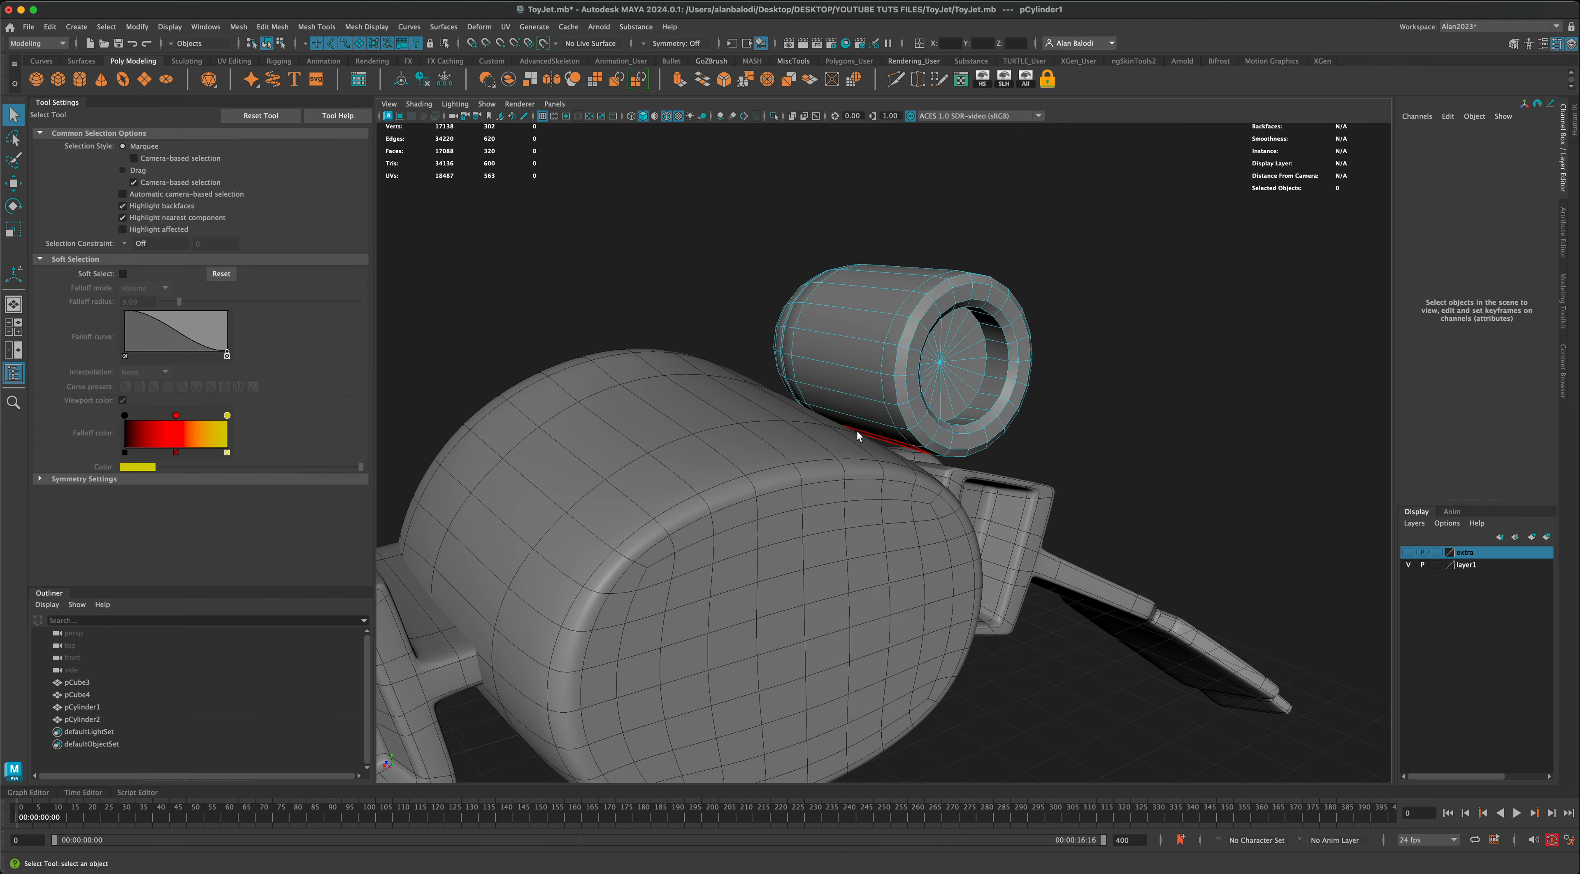
pyautogui.click(861, 435)
pyautogui.keyDown('alt'); pyautogui.moveTo(860, 435); pyautogui.dragTo(776, 452); pyautogui.keyUp('alt')
pyautogui.keyDown('shift'); pyautogui.click(845, 400); pyautogui.keyUp('shift')
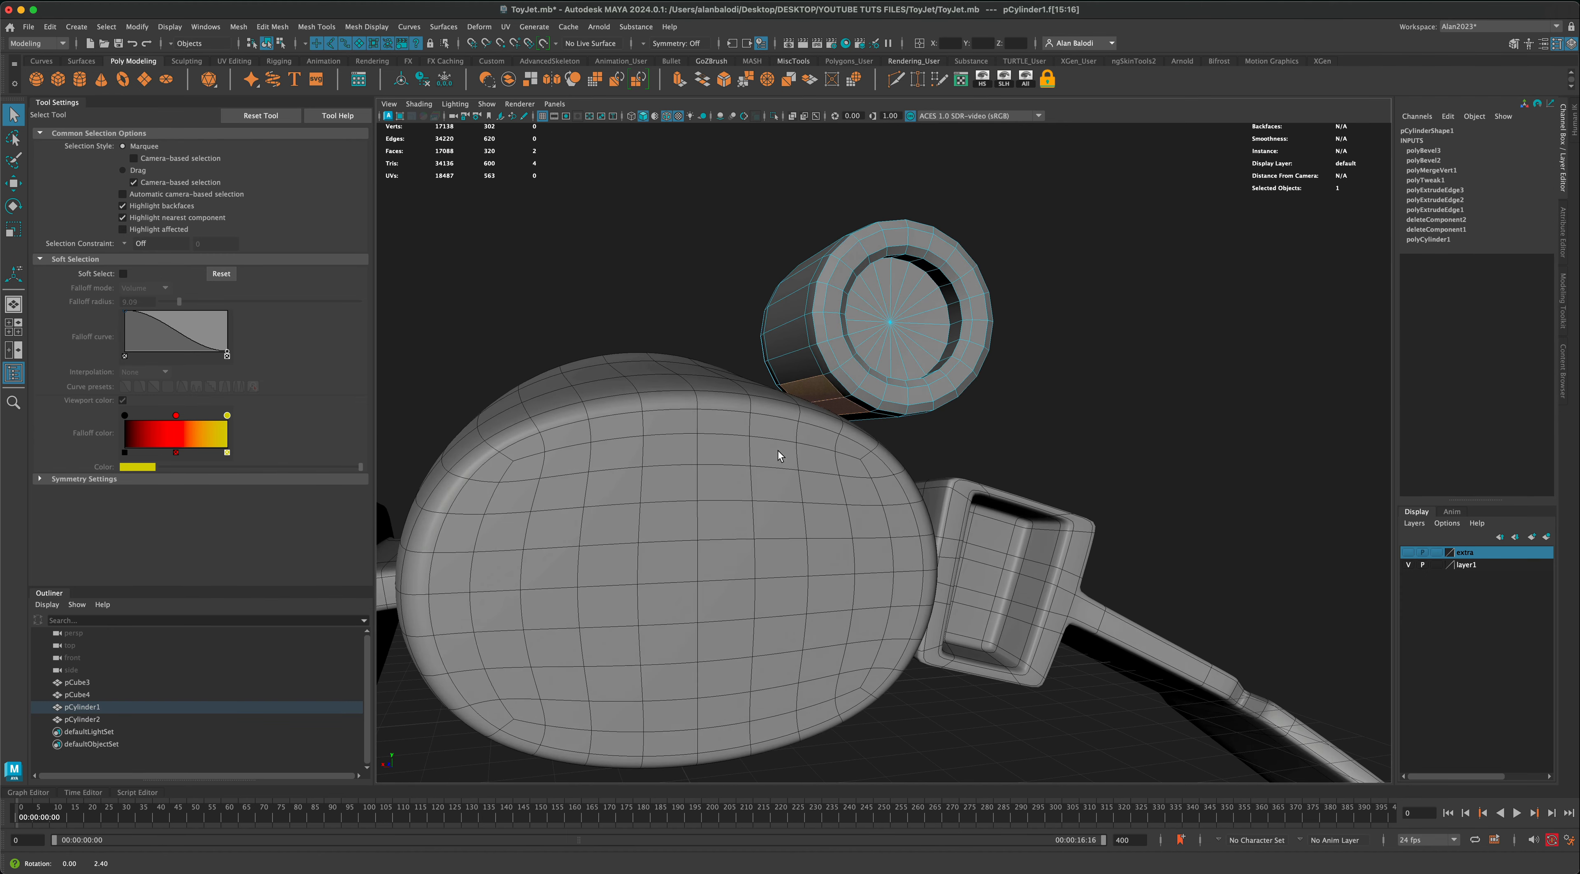
pyautogui.click(681, 86)
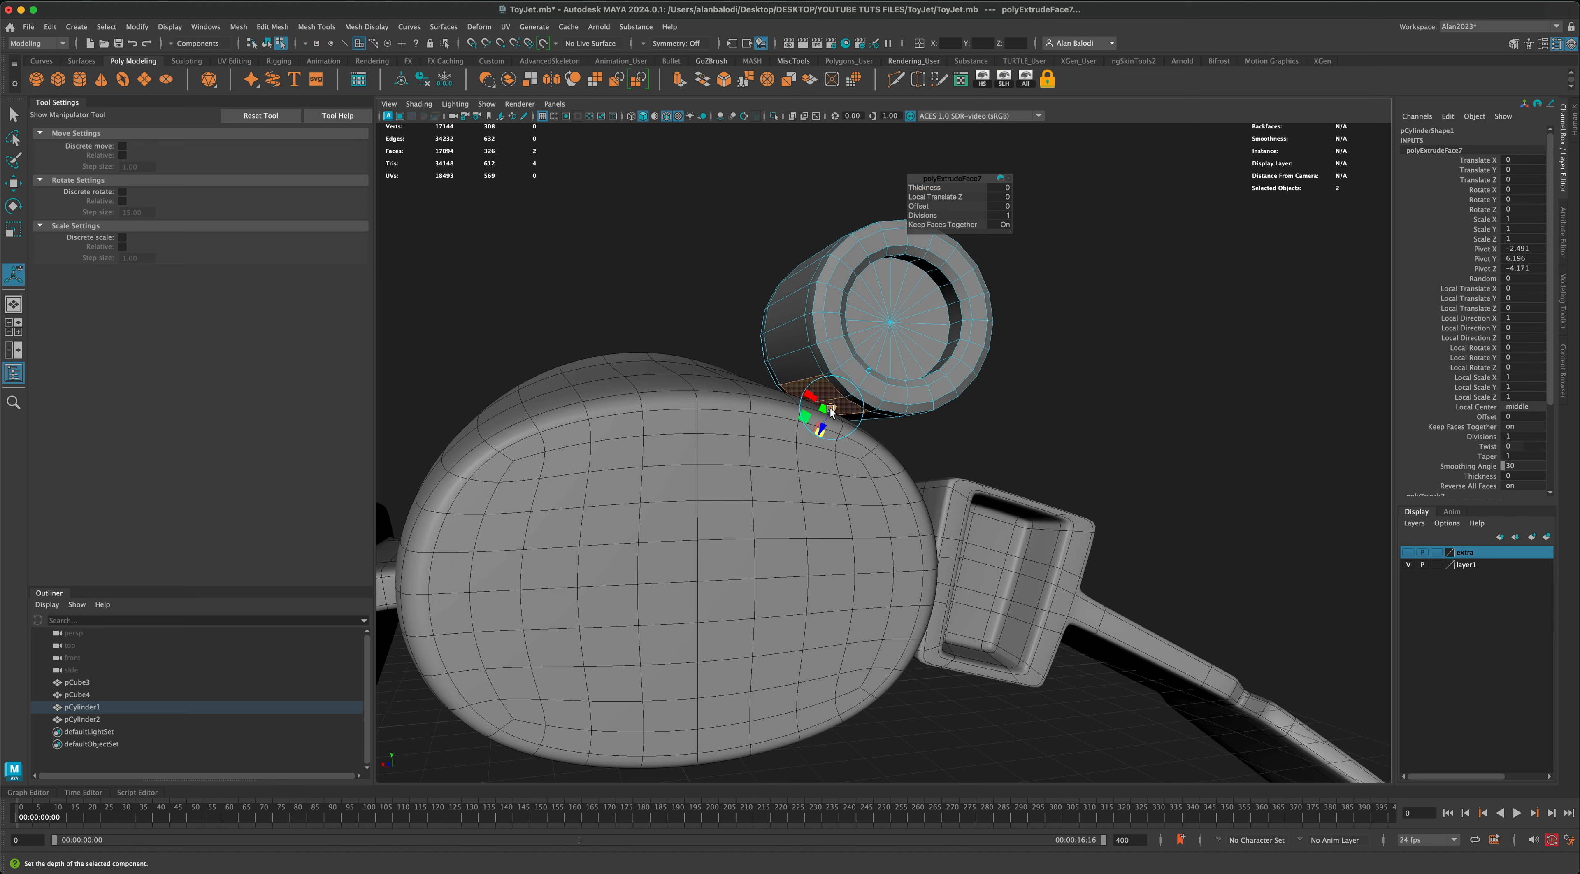
pyautogui.moveTo(831, 411); pyautogui.dragTo(829, 412)
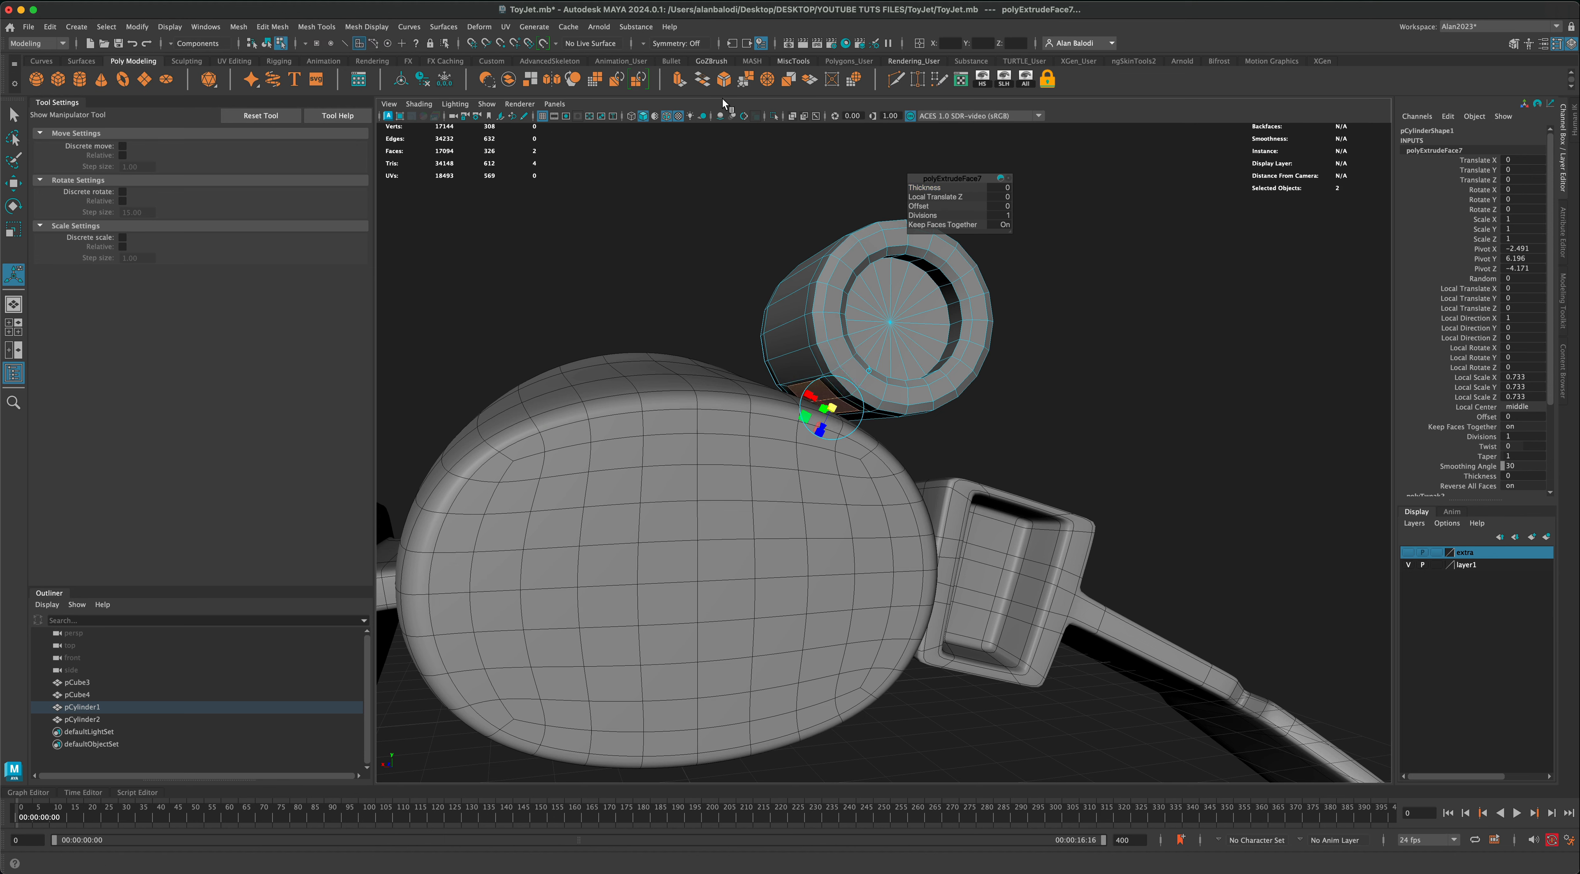
pyautogui.click(680, 79)
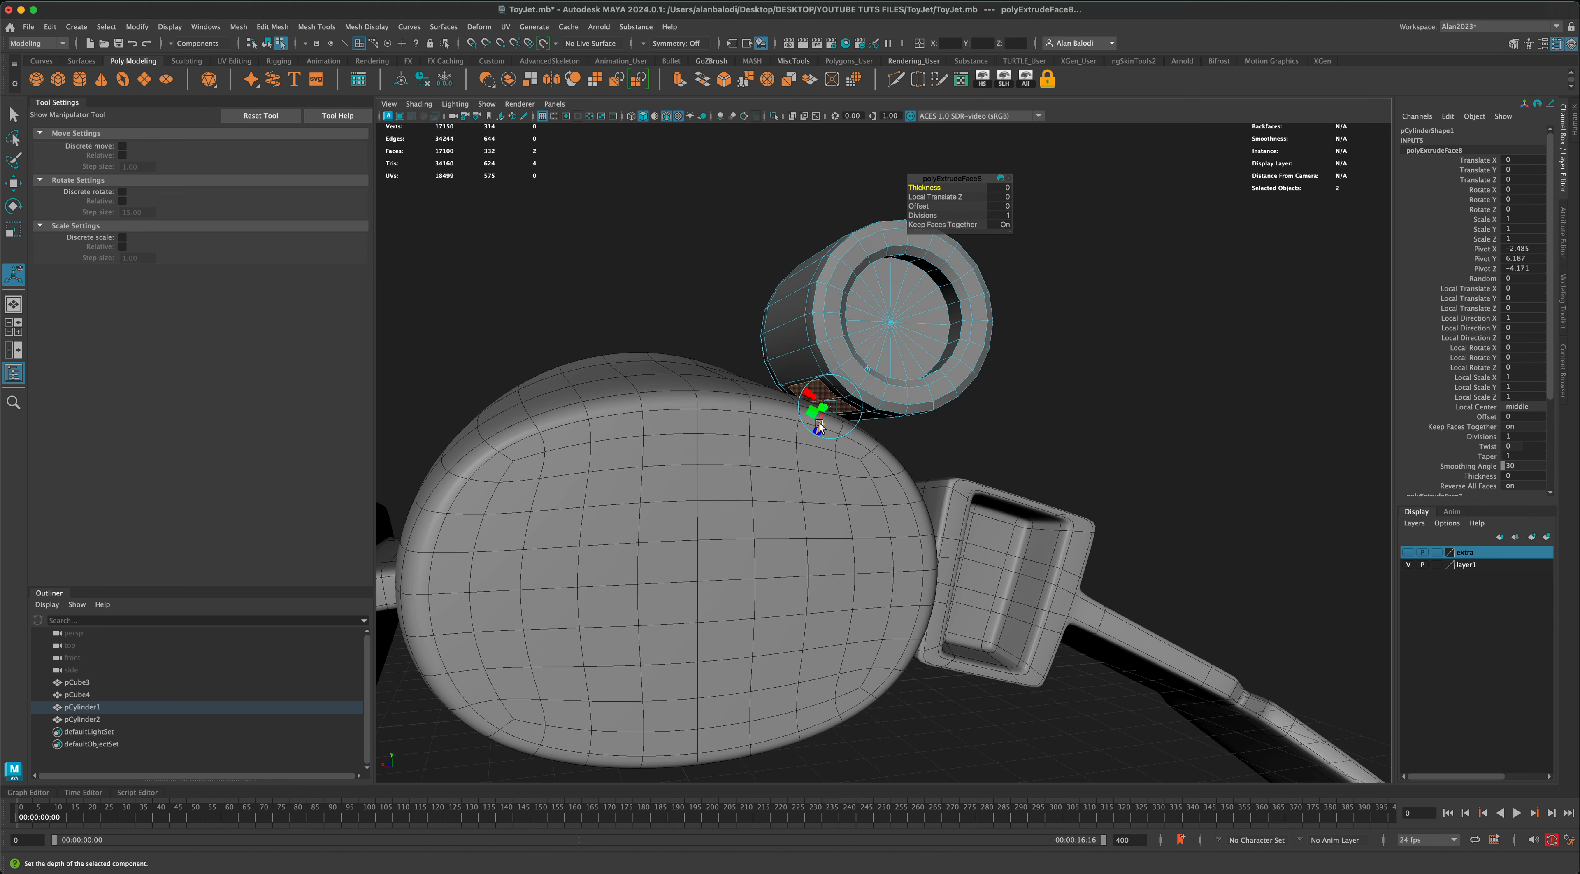
pyautogui.moveTo(820, 424); pyautogui.dragTo(866, 398)
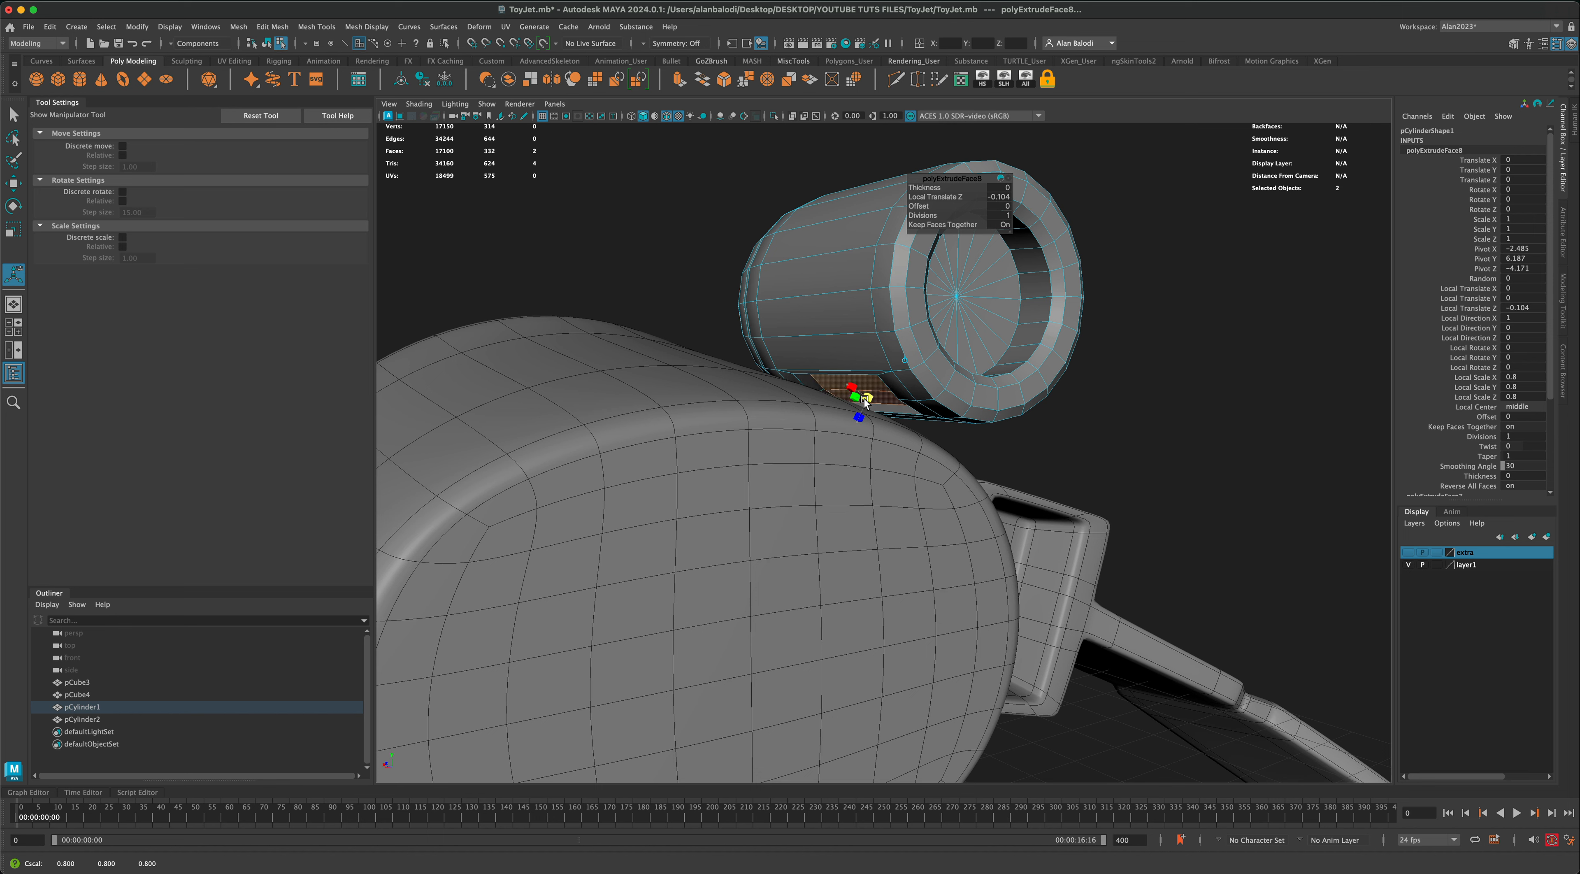
# Step: Extrude the recessed underside faces outward about 0.9 toward the body as a mounting strut and return to object mode
pyautogui.click(679, 83)
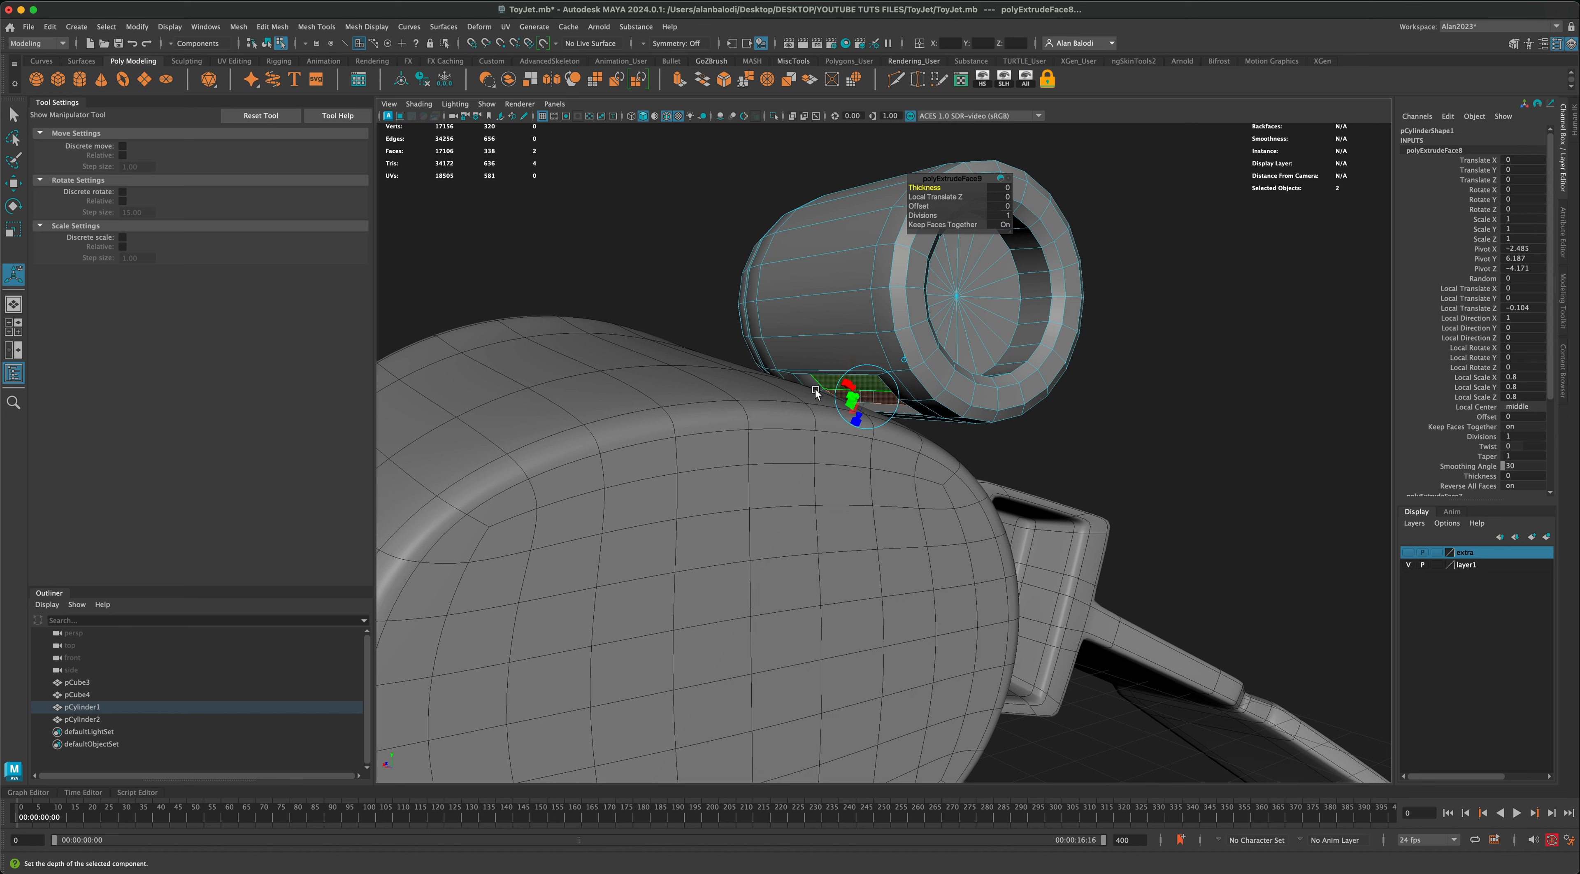
pyautogui.moveTo(861, 415); pyautogui.dragTo(836, 455)
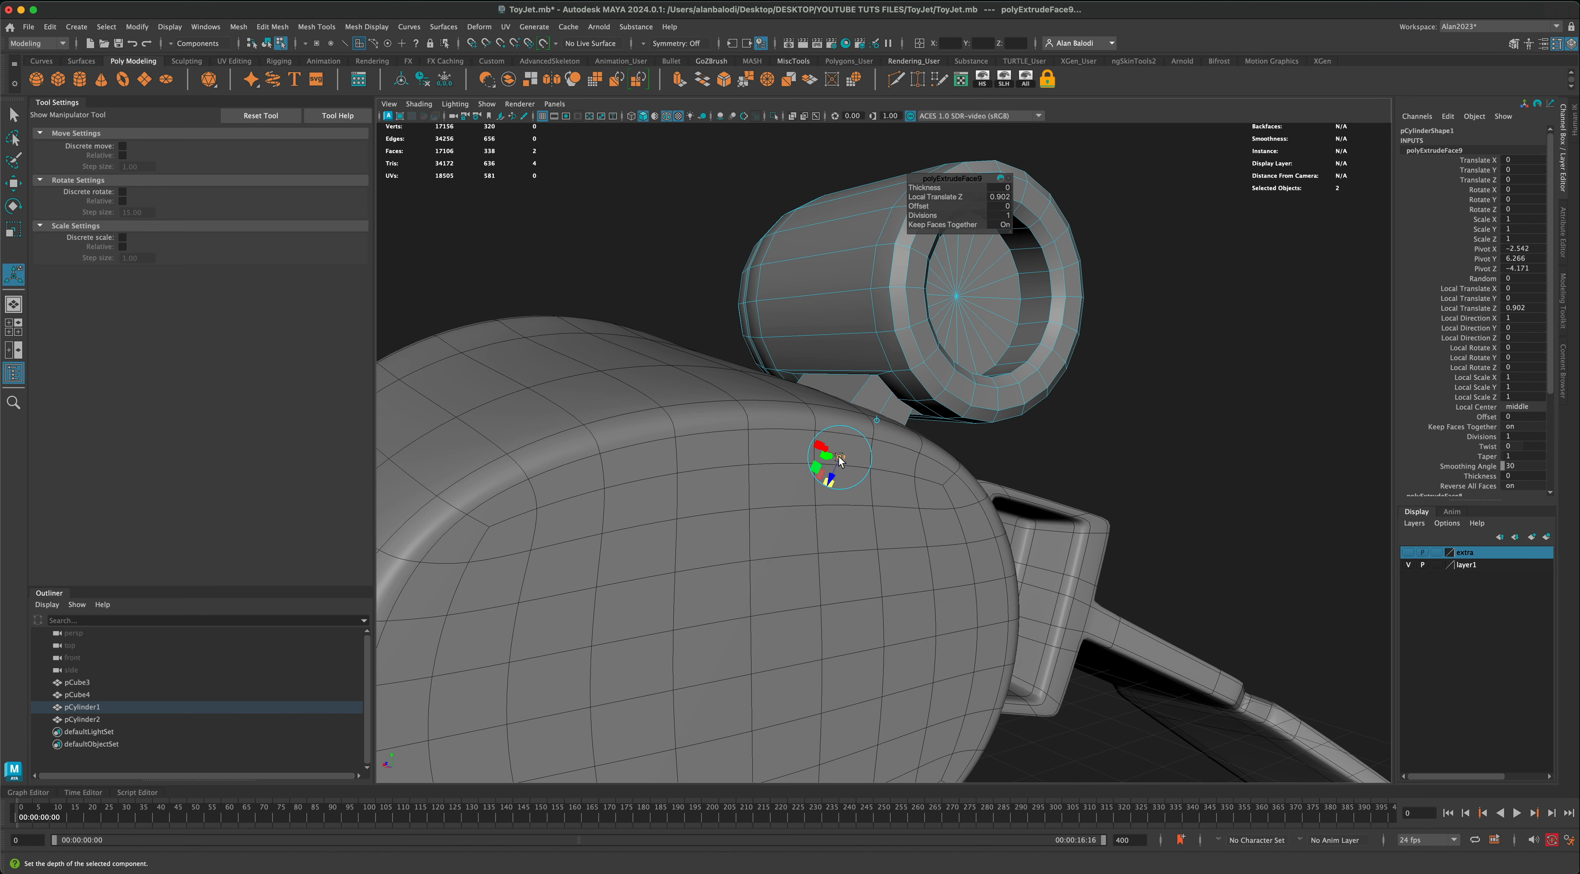
pyautogui.moveTo(829, 476); pyautogui.dragTo(668, 306)
pyautogui.press('F8')
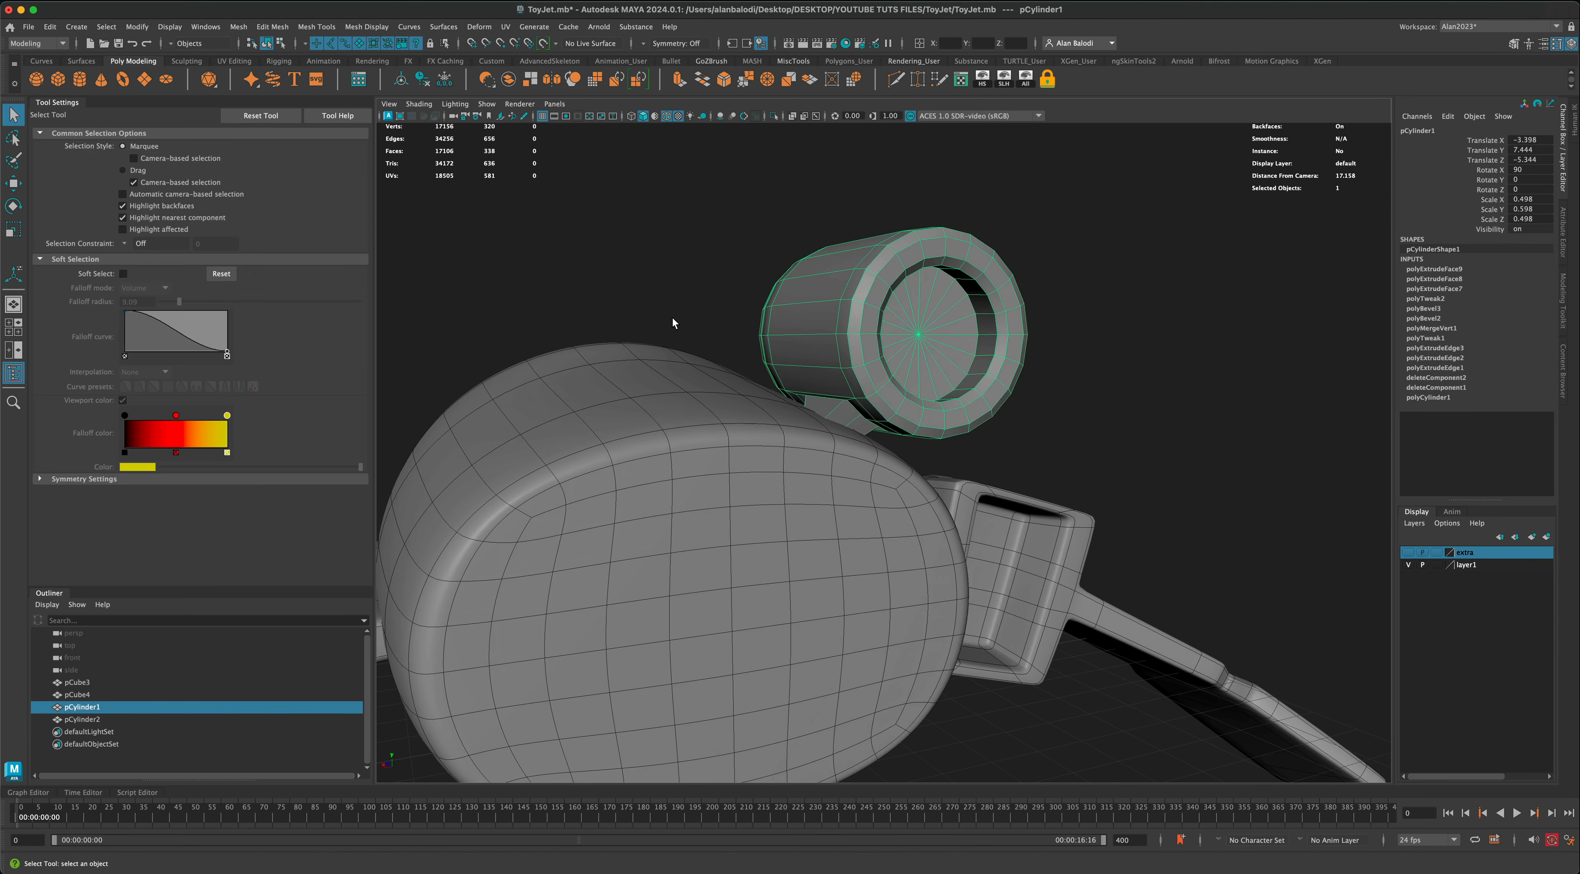
# Step: Show the cylinder and its mounting strut in smooth mesh preview
pyautogui.click(672, 317)
pyautogui.keyDown('alt'); pyautogui.moveTo(675, 405); pyautogui.dragTo(766, 291); pyautogui.keyUp('alt')
pyautogui.click(597, 319)
pyautogui.keyDown('alt'); pyautogui.moveTo(496, 315); pyautogui.dragTo(424, 283); pyautogui.keyUp('alt')
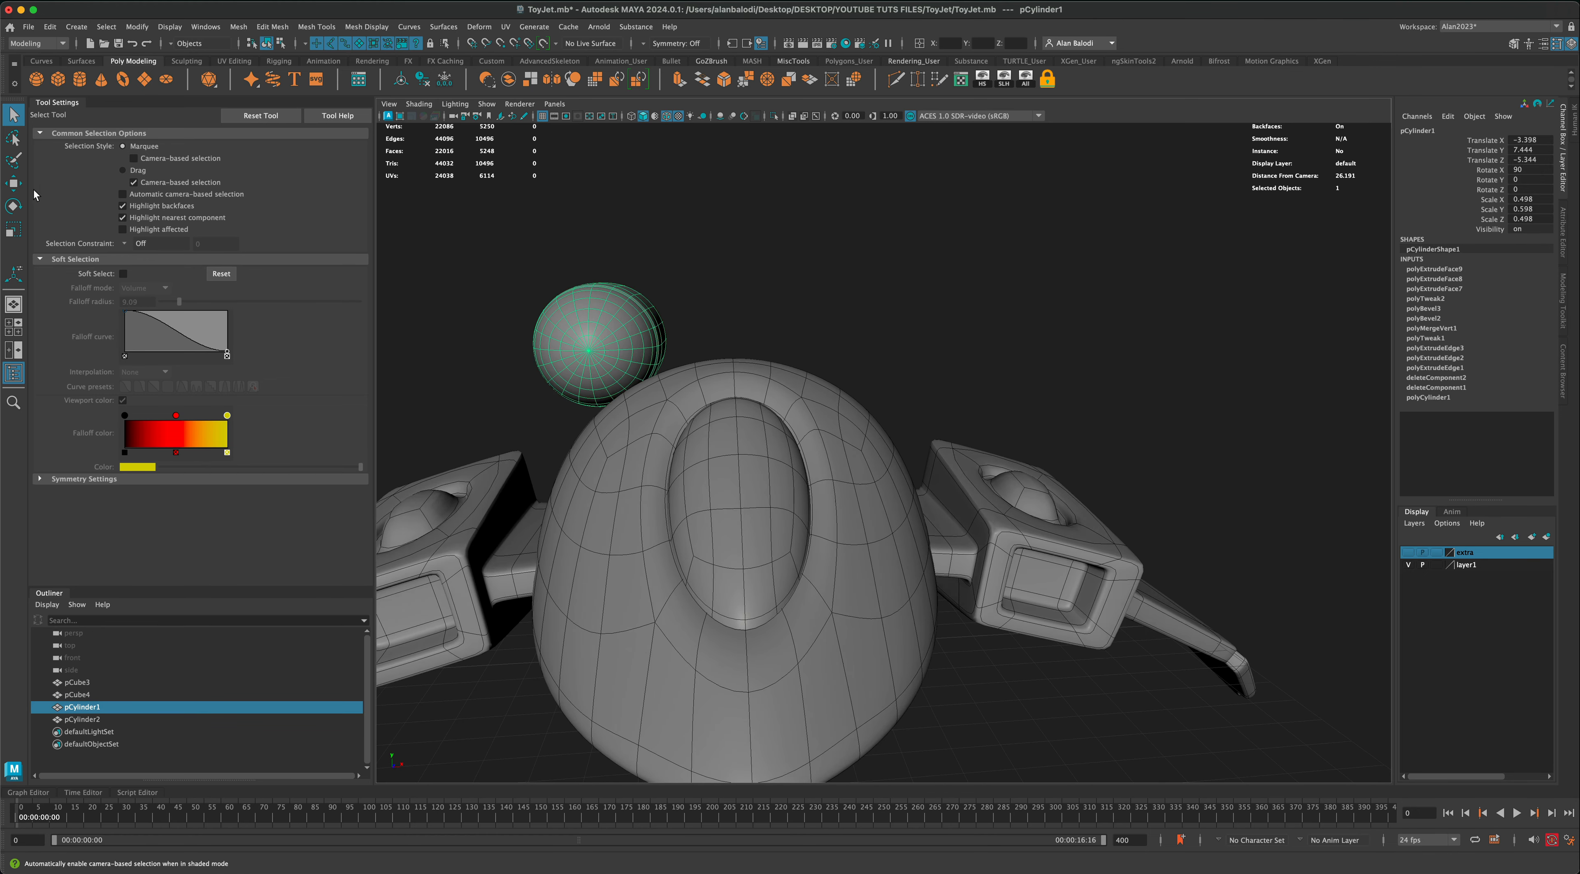
# Step: Reposition the cylinder at Translate X -3.665 and Translate Y 7.655 so its strut meets the body
pyautogui.click(17, 185)
pyautogui.moveTo(625, 322); pyautogui.dragTo(612, 311)
pyautogui.click(802, 334)
pyautogui.keyDown('alt'); pyautogui.moveTo(802, 335); pyautogui.dragTo(708, 351); pyautogui.keyUp('alt')
pyautogui.click(905, 383)
pyautogui.keyDown('alt'); pyautogui.moveTo(905, 384); pyautogui.dragTo(895, 382); pyautogui.keyUp('alt')
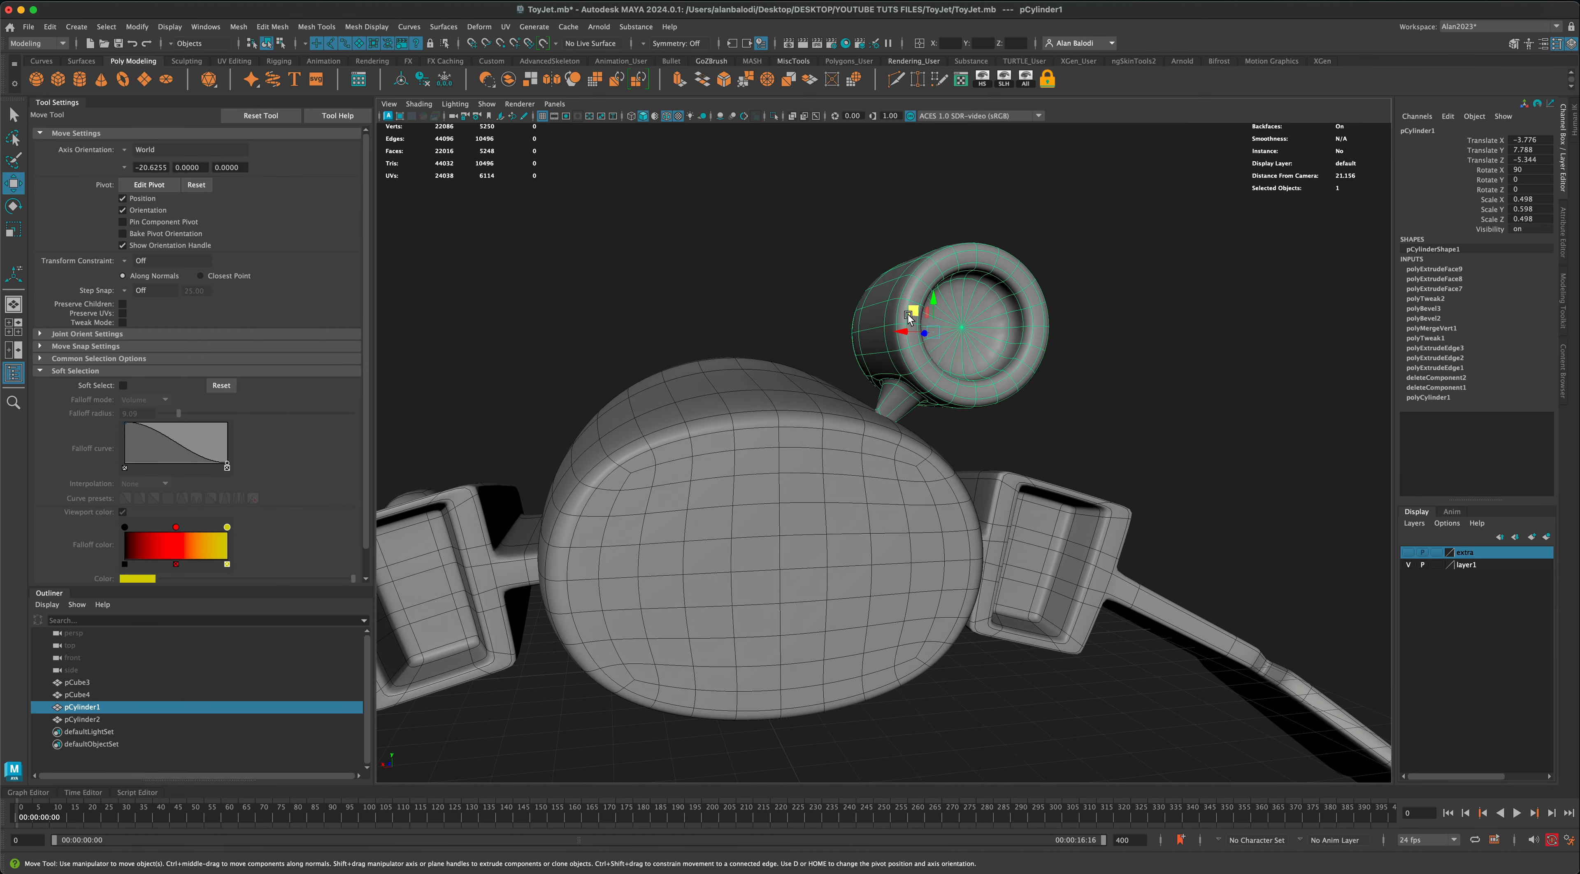
pyautogui.moveTo(910, 313); pyautogui.dragTo(905, 318)
# Step: Mirror the cylinder with its strut across the world X axis to the other side of the body
pyautogui.click(717, 271)
pyautogui.keyDown('alt'); pyautogui.moveTo(717, 271); pyautogui.dragTo(854, 278); pyautogui.keyUp('alt')
pyautogui.click(567, 318)
pyautogui.keyDown('alt'); pyautogui.moveTo(566, 318); pyautogui.dragTo(479, 362); pyautogui.keyUp('alt')
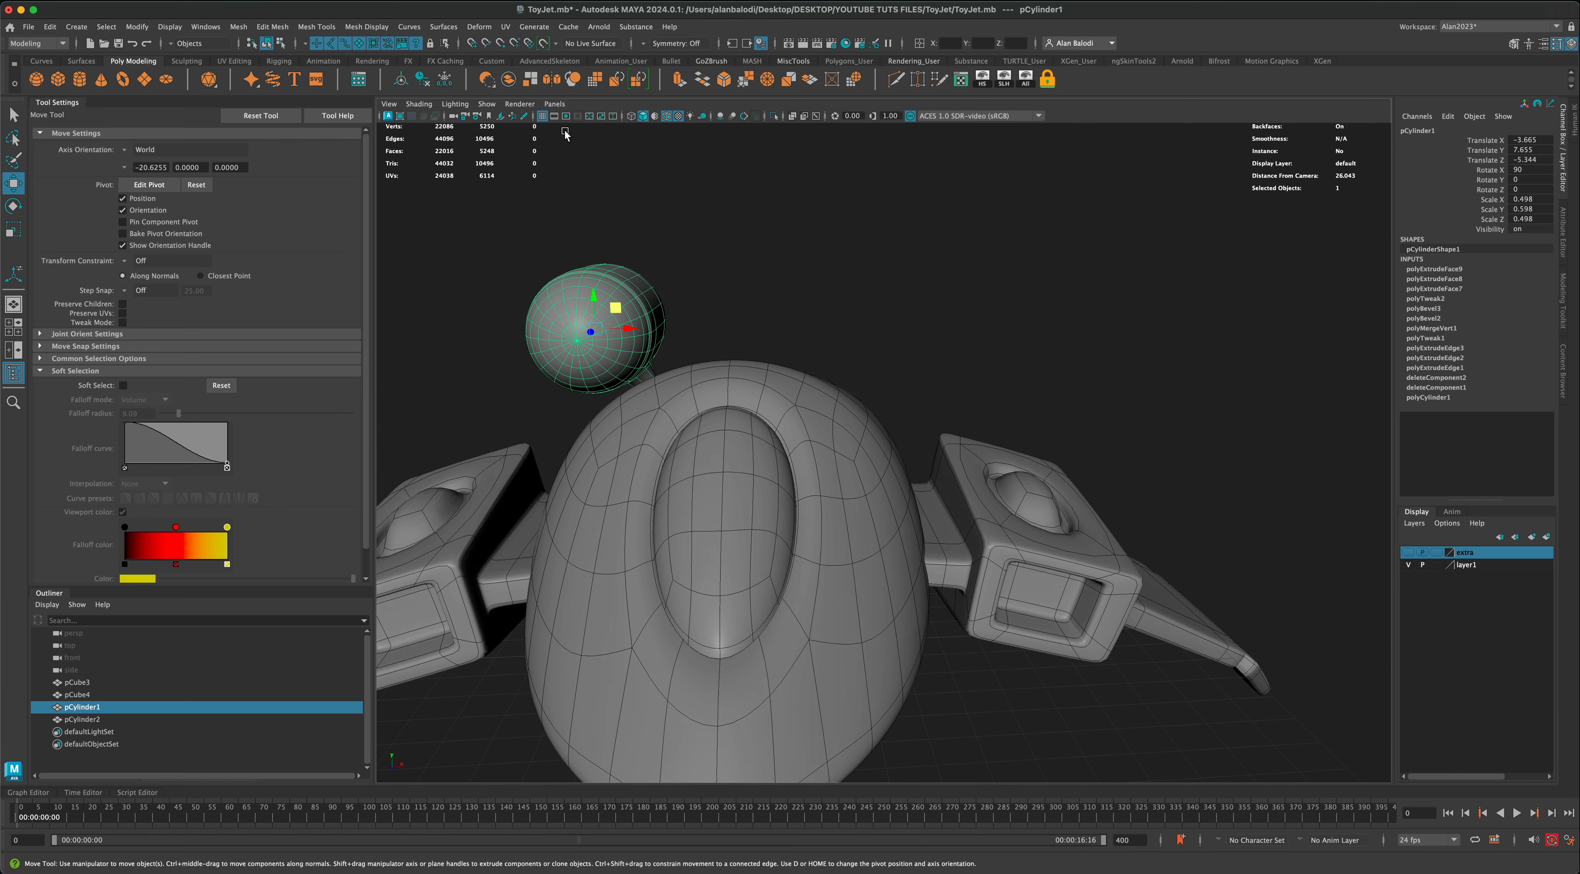
pyautogui.click(551, 80)
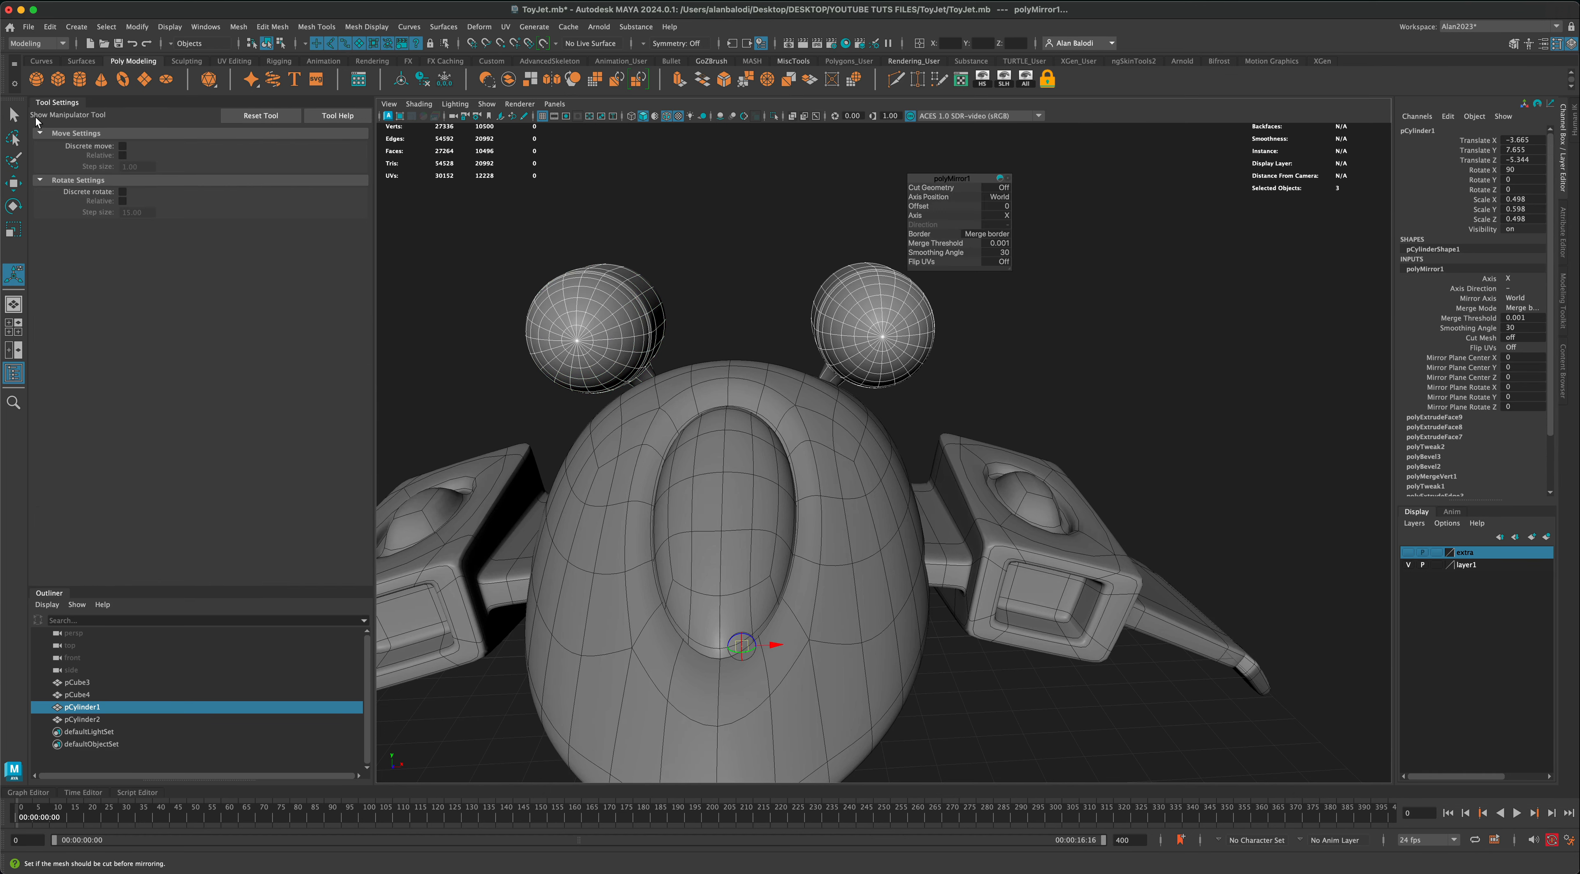
# Step: Leave the mirror operation, select the mirrored thrusters and delete their construction history
pyautogui.click(6, 114)
pyautogui.click(655, 236)
pyautogui.scroll(-3, 763, 462)
pyautogui.keyDown('alt'); pyautogui.moveTo(763, 462); pyautogui.dragTo(996, 505); pyautogui.keyUp('alt')
pyautogui.click(996, 505)
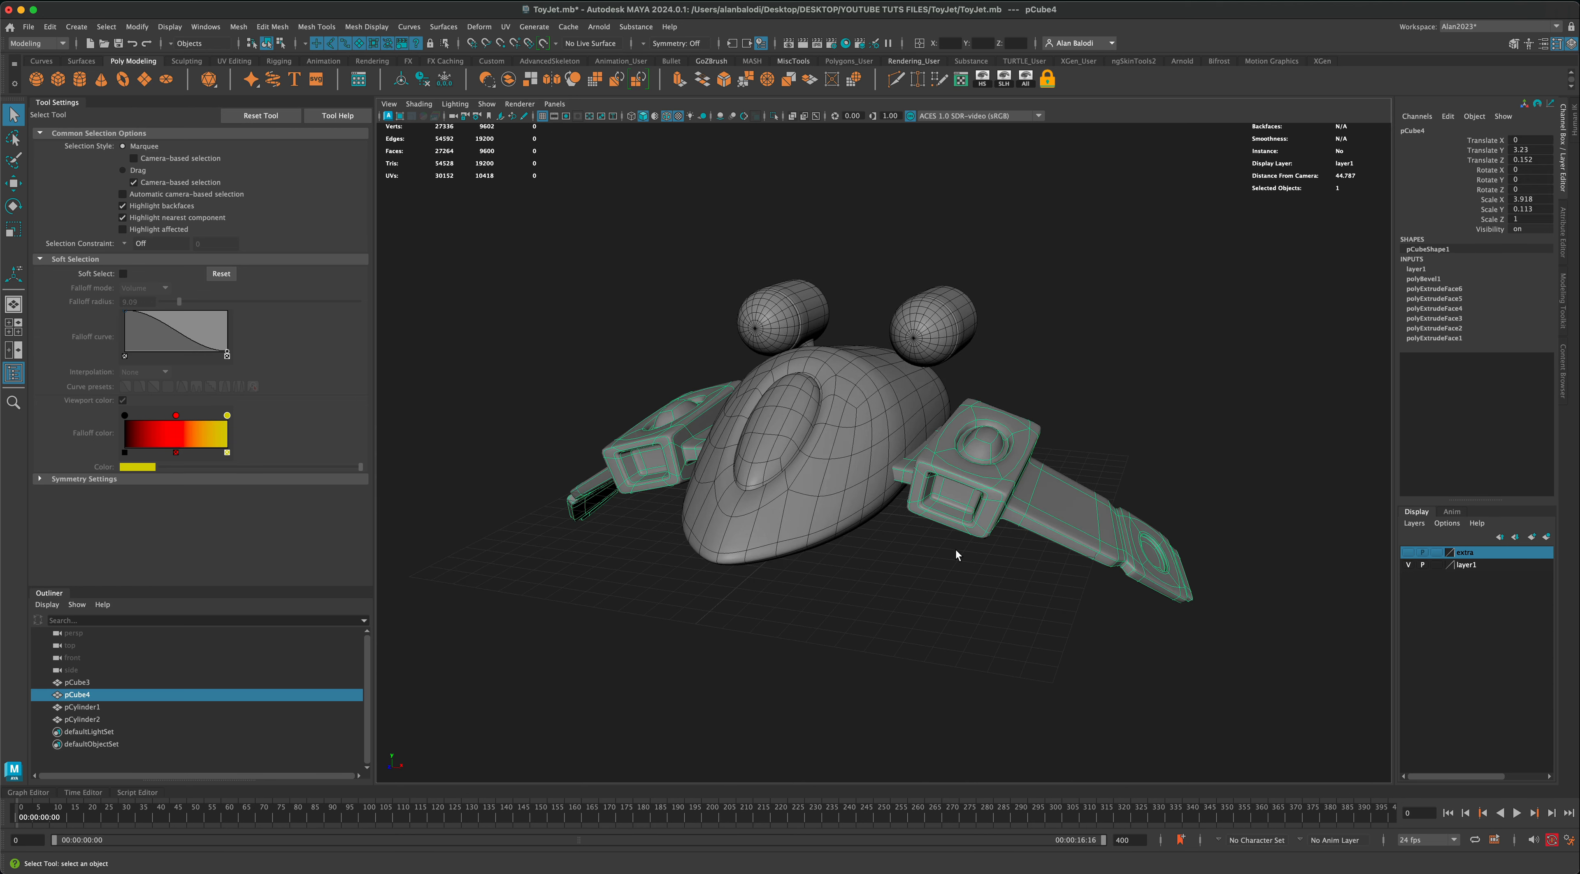
pyautogui.click(963, 582)
pyautogui.keyDown('alt'); pyautogui.moveTo(963, 582); pyautogui.dragTo(919, 552); pyautogui.keyUp('alt')
pyautogui.click(945, 348)
pyautogui.keyDown('alt'); pyautogui.moveTo(751, 283); pyautogui.dragTo(645, 205); pyautogui.keyUp('alt')
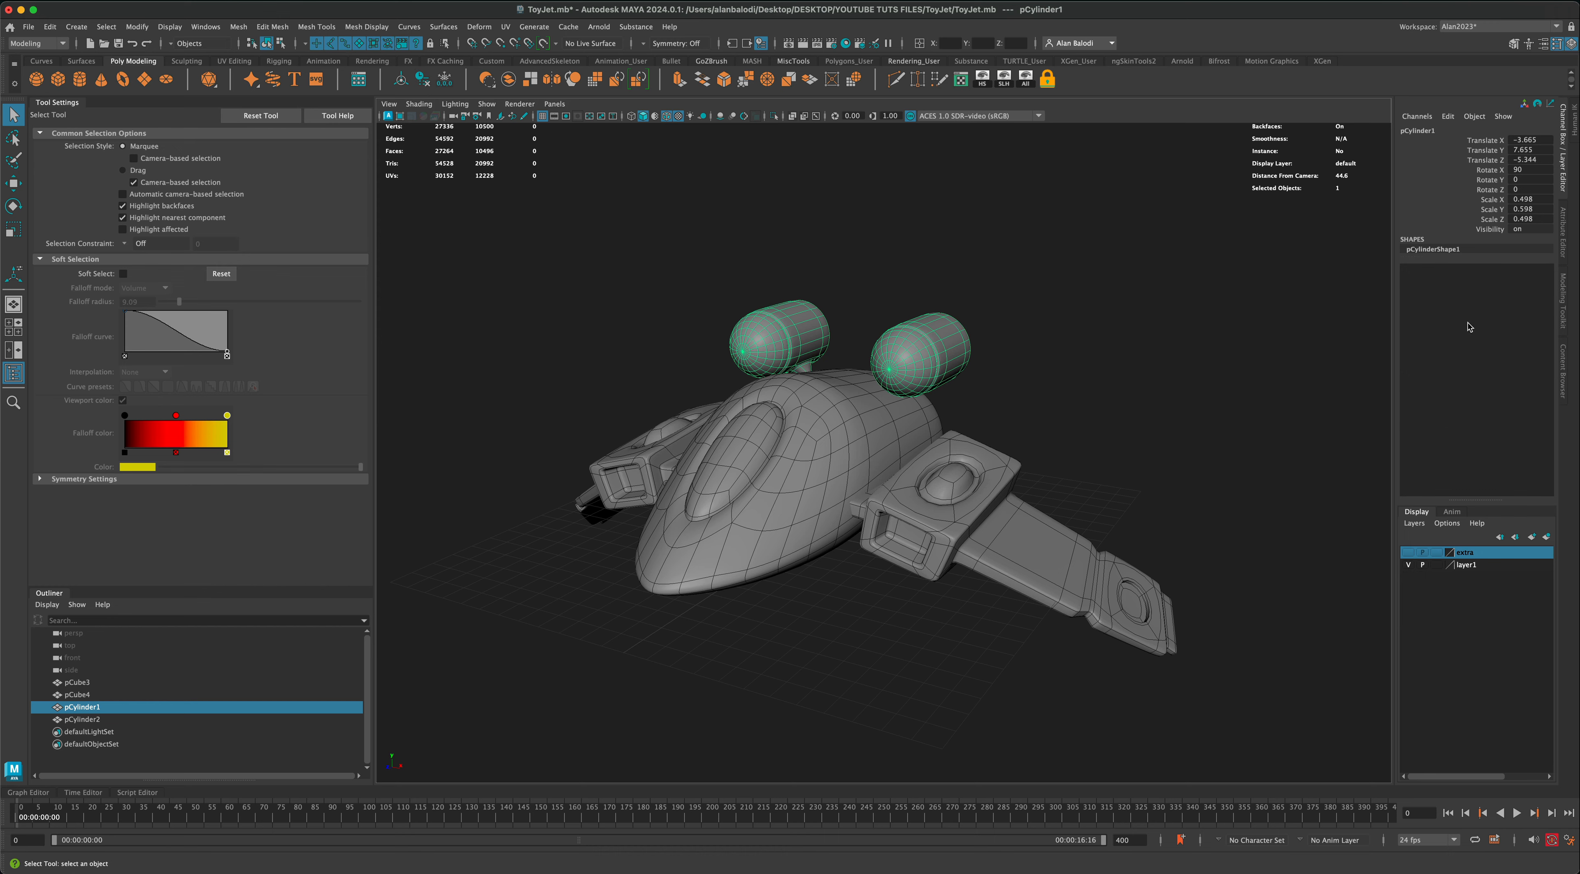
# Step: Turn off the thrusters' smooth preview and select the matching faces on the inner and outer sides of both cylinders
pyautogui.scroll(4, 1251, 441)
pyautogui.scroll(4, 1036, 390)
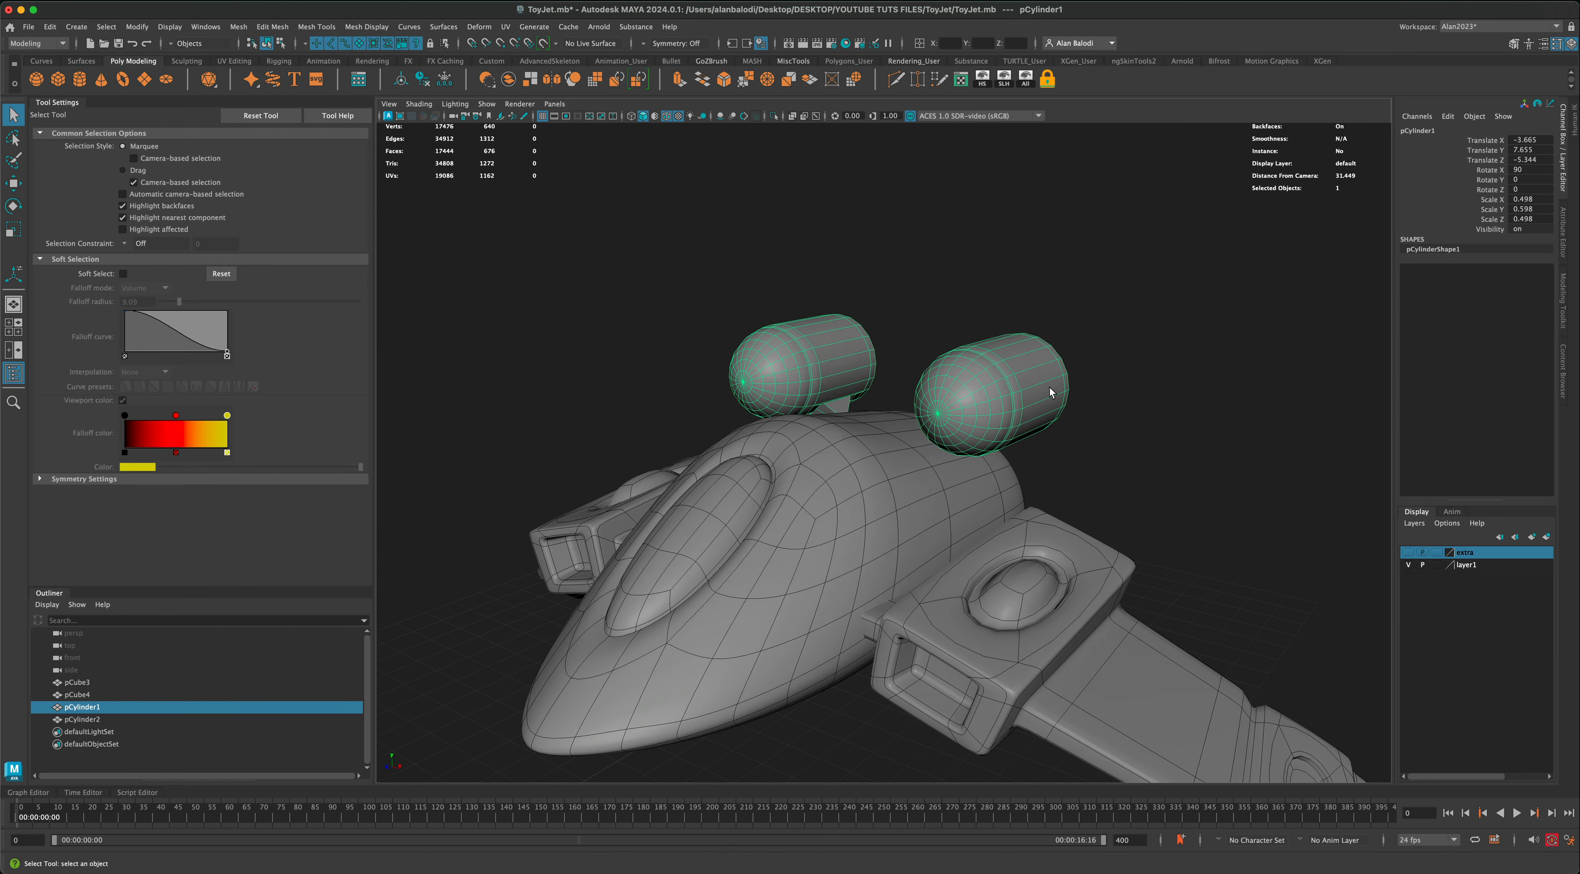
pyautogui.moveTo(1048, 394); pyautogui.dragTo(1122, 437, button='right')
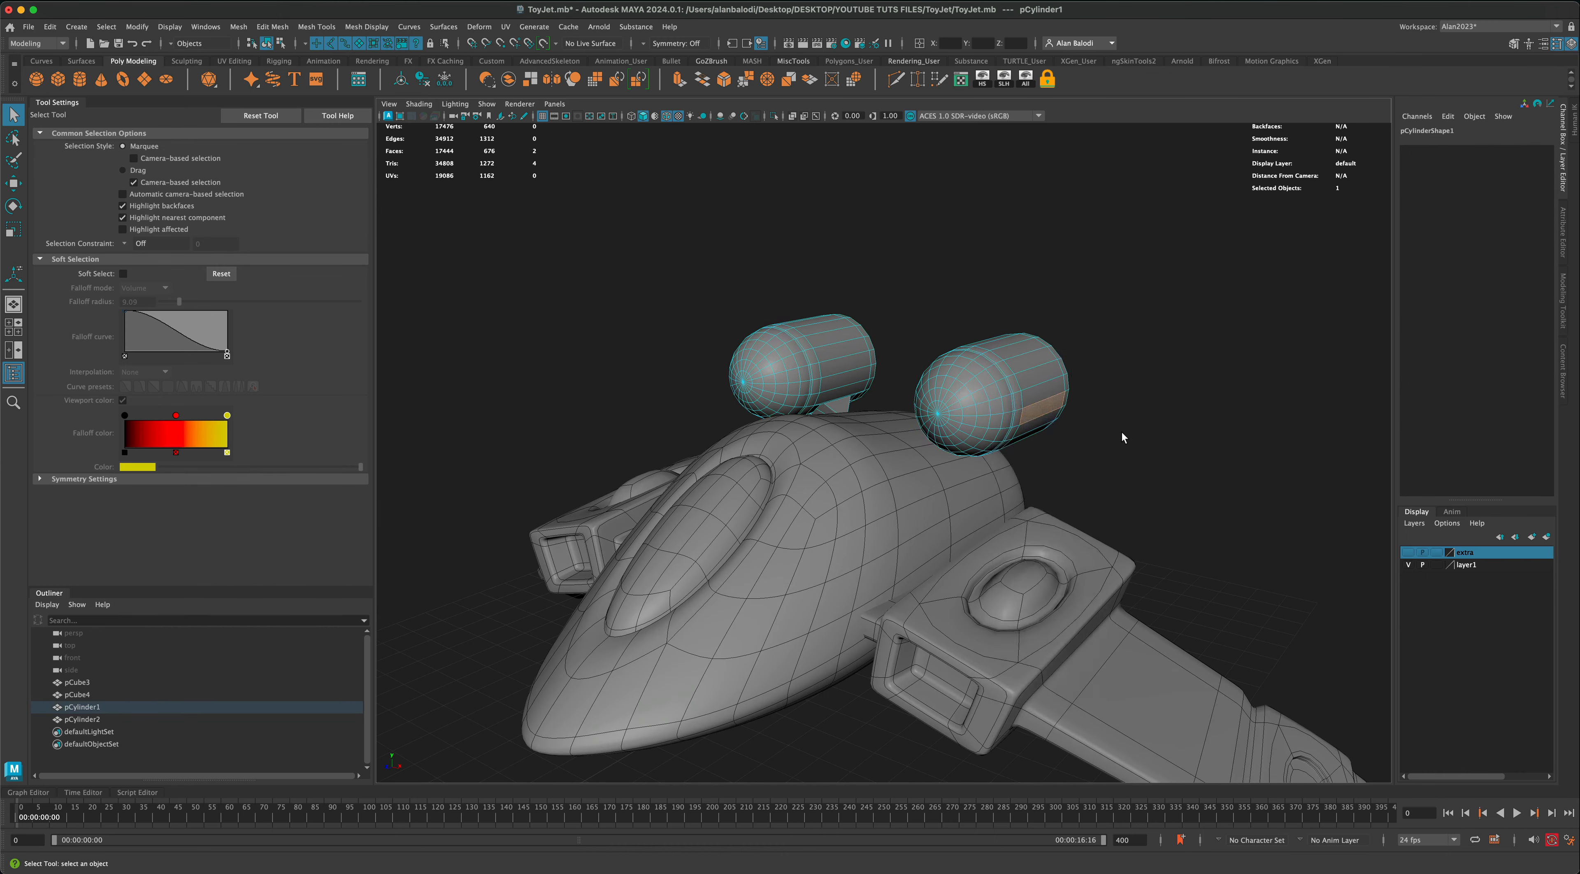
pyautogui.keyDown('alt'); pyautogui.moveTo(1121, 437); pyautogui.dragTo(1168, 458); pyautogui.keyUp('alt')
pyautogui.click(1042, 417)
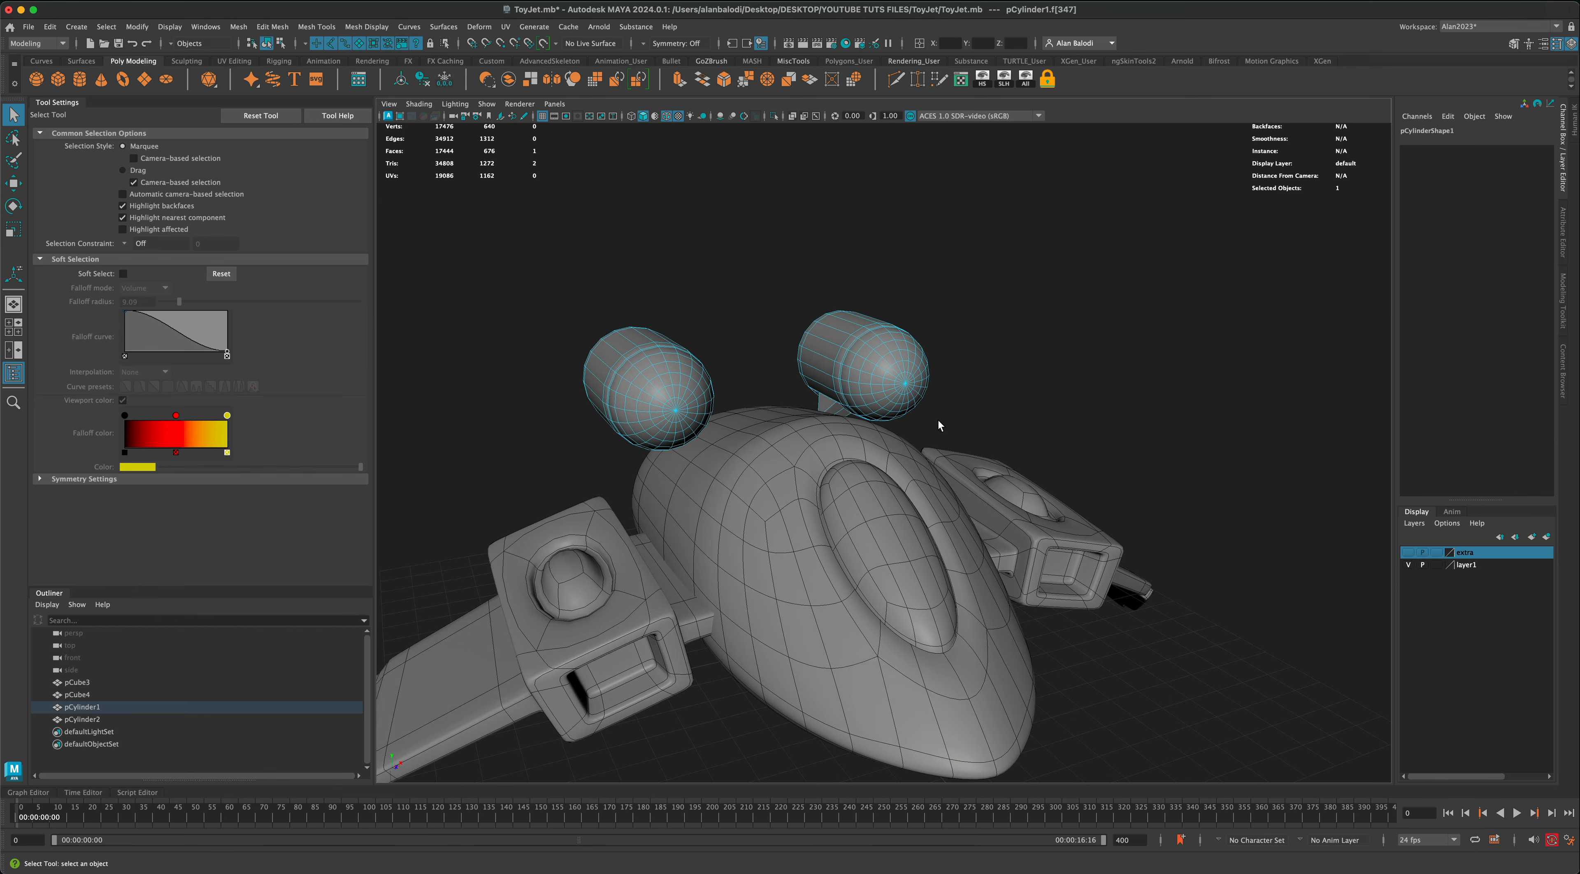
pyautogui.keyDown('shift'); pyautogui.click(829, 371); pyautogui.keyUp('shift')
pyautogui.keyDown('alt'); pyautogui.moveTo(829, 371); pyautogui.dragTo(724, 339); pyautogui.keyUp('alt')
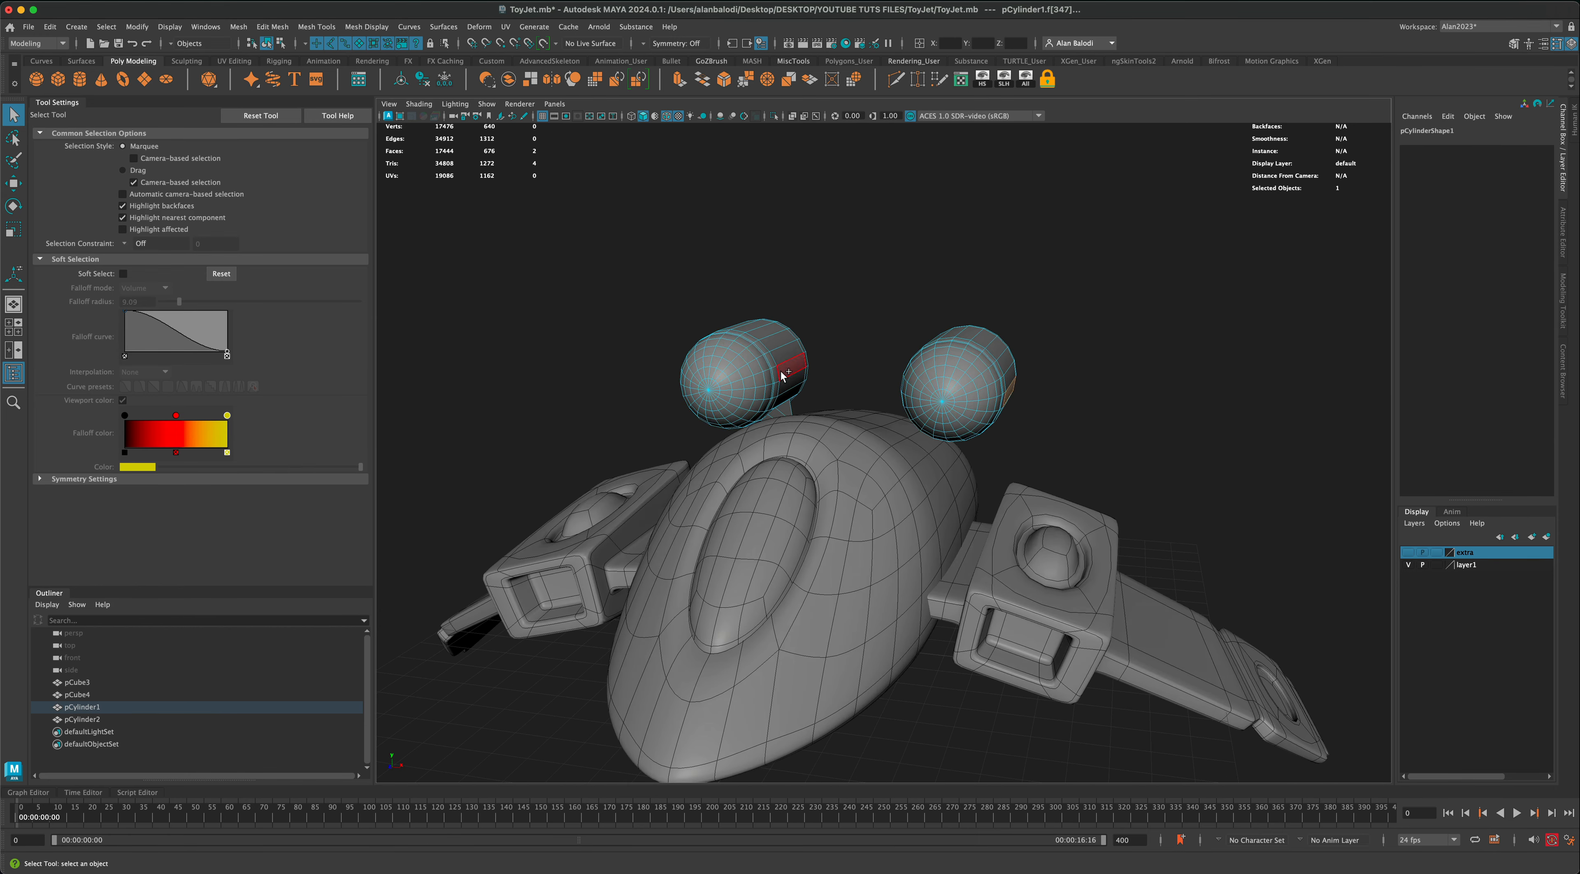
pyautogui.keyDown('alt'); pyautogui.moveTo(842, 382); pyautogui.dragTo(892, 395); pyautogui.keyUp('alt')
pyautogui.keyDown('shift'); pyautogui.click(792, 381); pyautogui.keyUp('shift')
pyautogui.keyDown('shift'); pyautogui.click(593, 406); pyautogui.keyUp('shift')
pyautogui.keyDown('alt'); pyautogui.moveTo(593, 406); pyautogui.dragTo(667, 300); pyautogui.keyUp('alt')
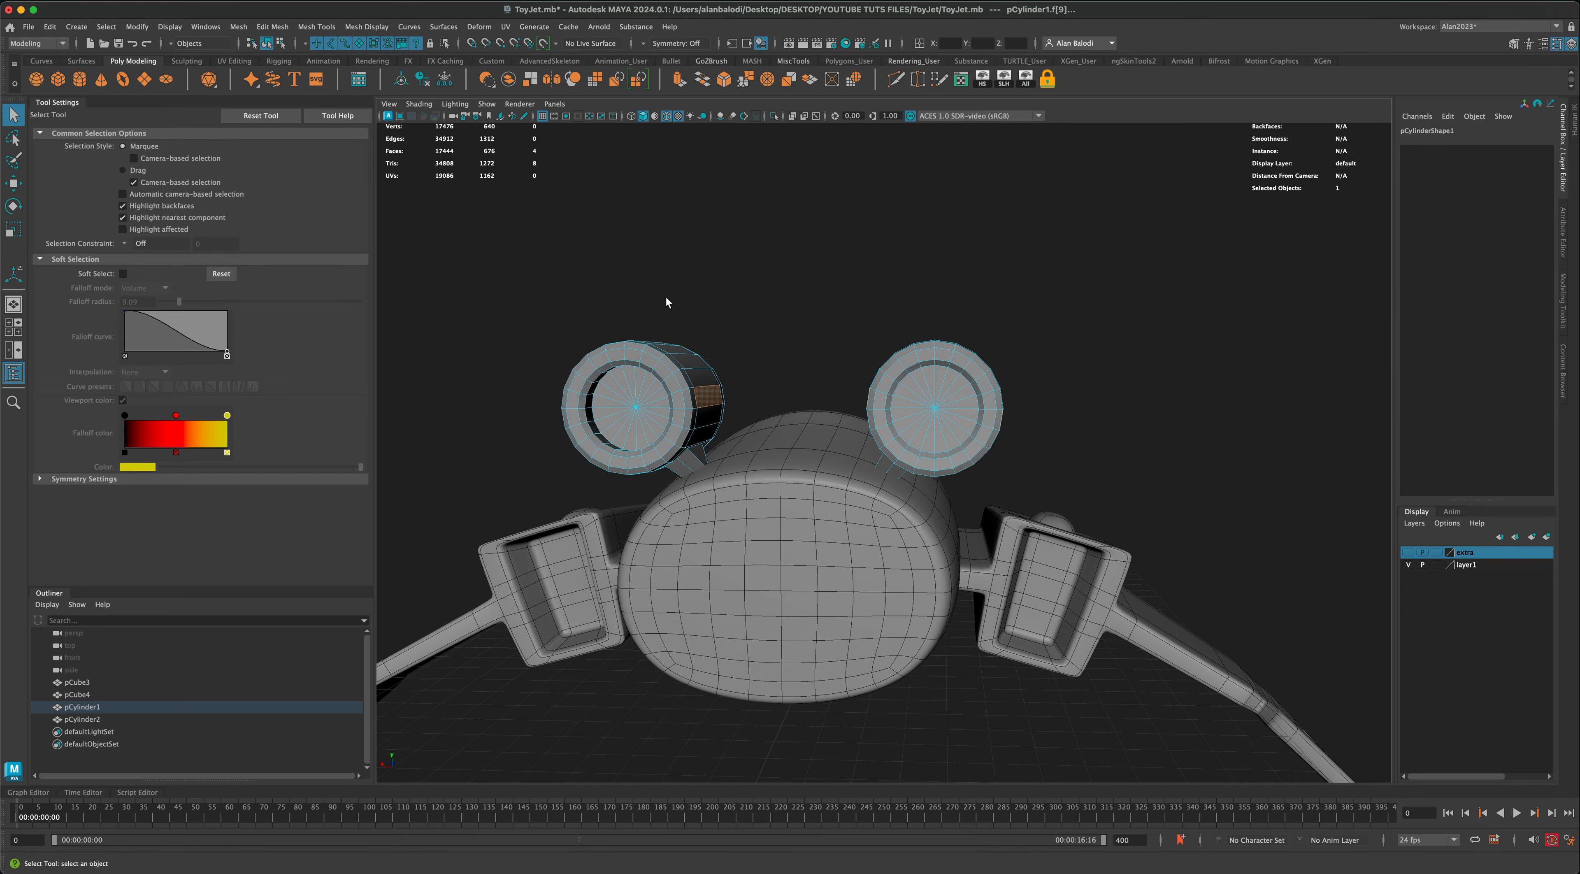
# Step: Extrude the selected side faces inward at Local Scale 0.62, 0.9, 0.9, and extrude the inset faces outward about 0.038
pyautogui.click(679, 78)
pyautogui.keyDown('alt'); pyautogui.moveTo(1084, 356); pyautogui.dragTo(1069, 384); pyautogui.keyUp('alt')
pyautogui.scroll(5, 1068, 393)
pyautogui.keyDown('alt'); pyautogui.moveTo(1067, 395); pyautogui.dragTo(1041, 368, button='middle'); pyautogui.keyUp('alt')
pyautogui.scroll(3, 1041, 368)
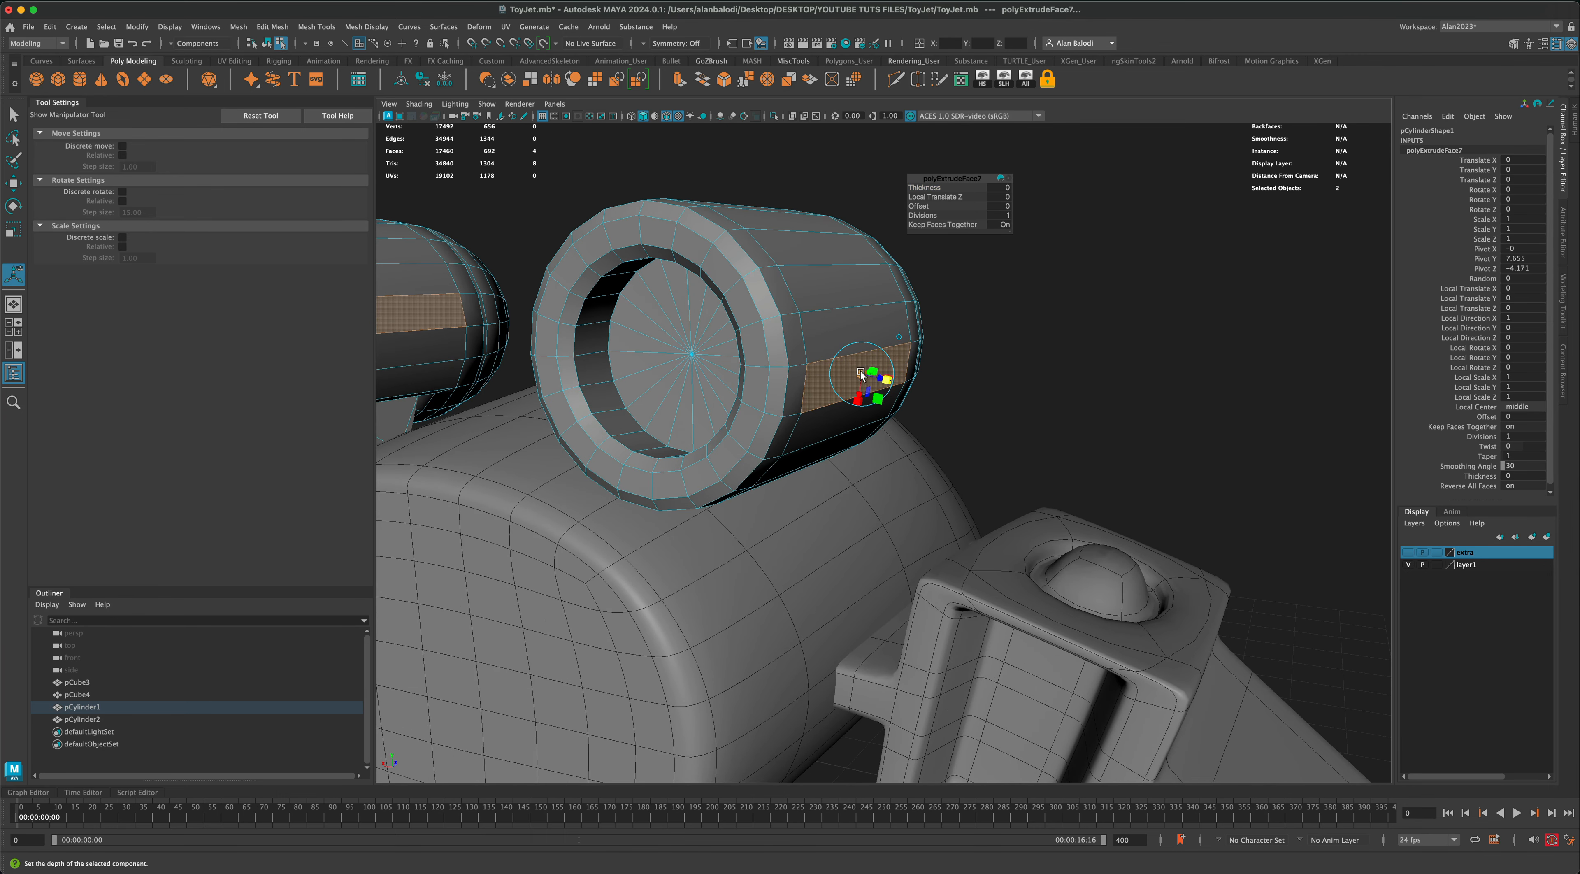
pyautogui.moveTo(860, 374); pyautogui.dragTo(860, 375)
pyautogui.moveTo(856, 400); pyautogui.dragTo(859, 395)
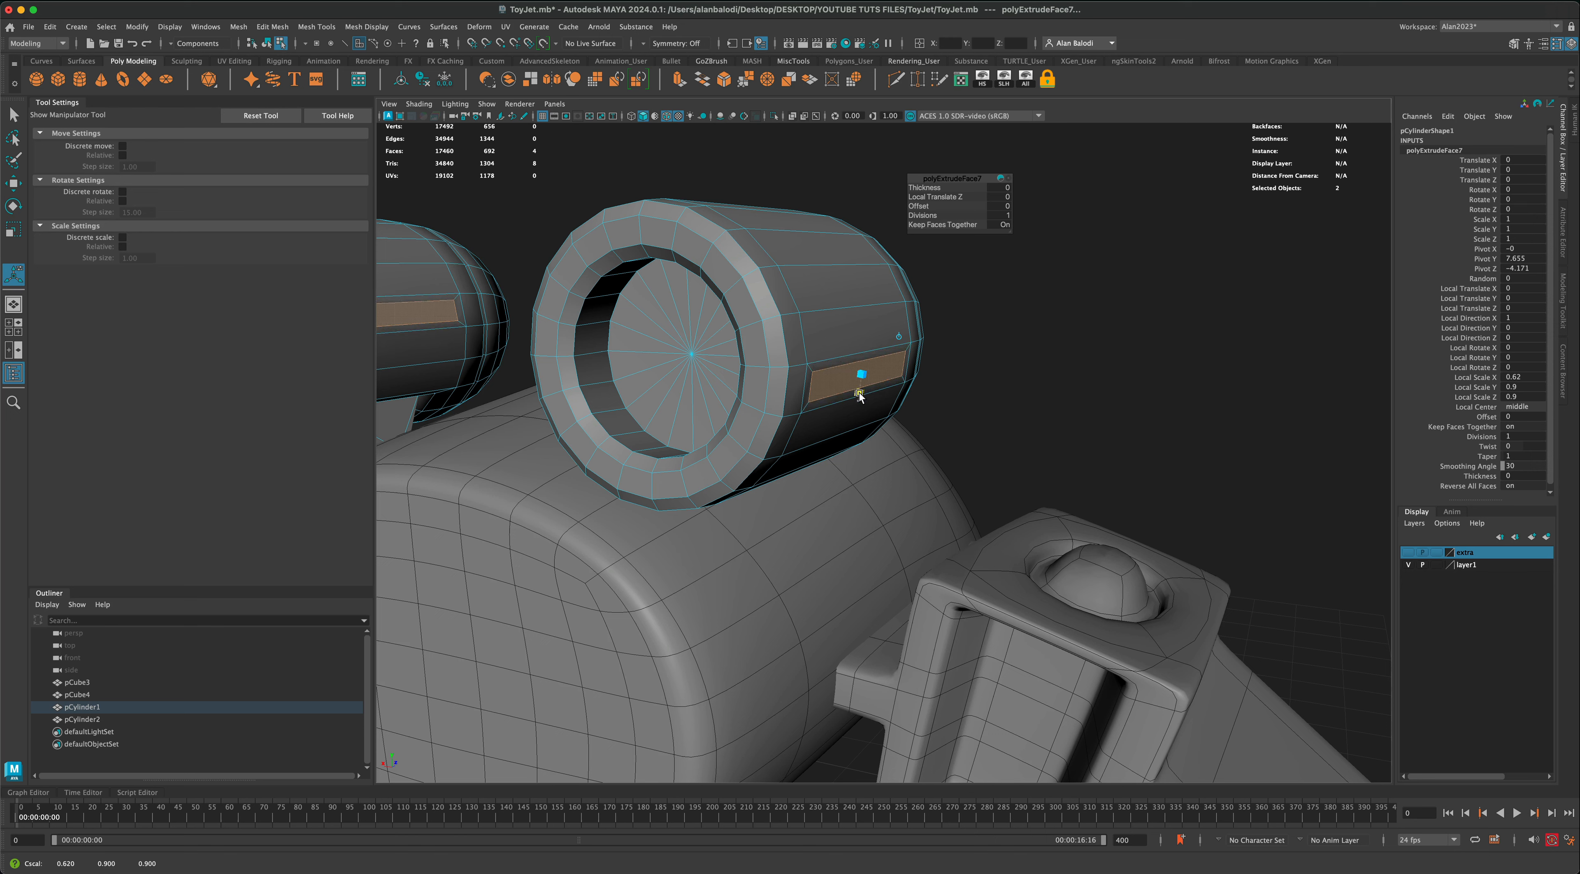
pyautogui.click(679, 87)
pyautogui.moveTo(882, 378); pyautogui.dragTo(883, 378)
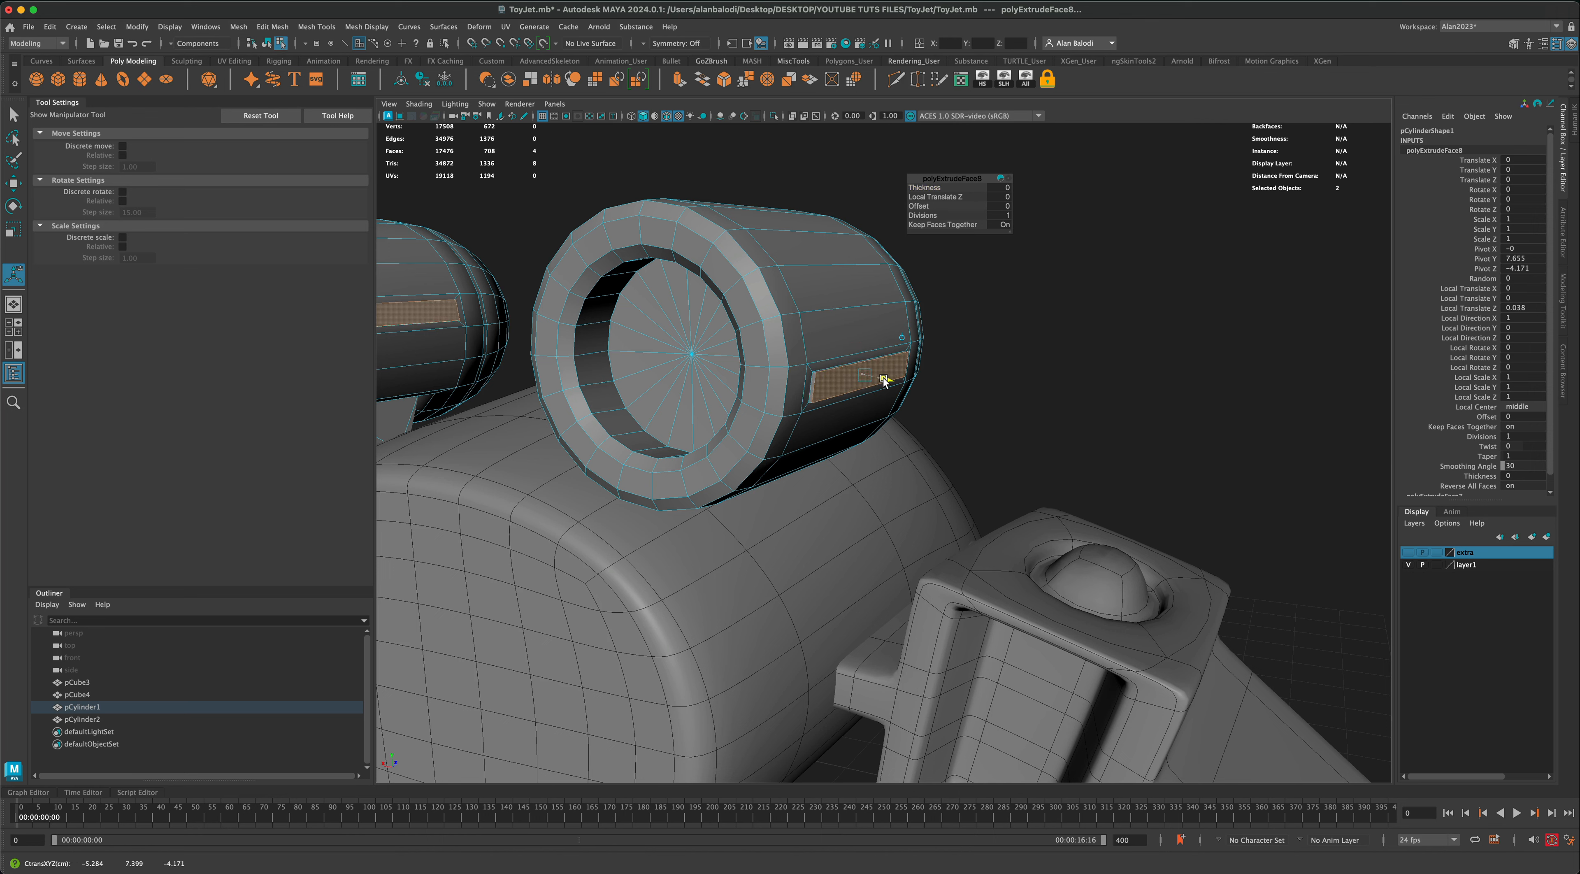
# Step: Extrude the inset faces outward about 1.004 and taper their ends to Local Scale 0.139, 0.633, 0.633 to form fins
pyautogui.hotkey('ctrl', 'e')
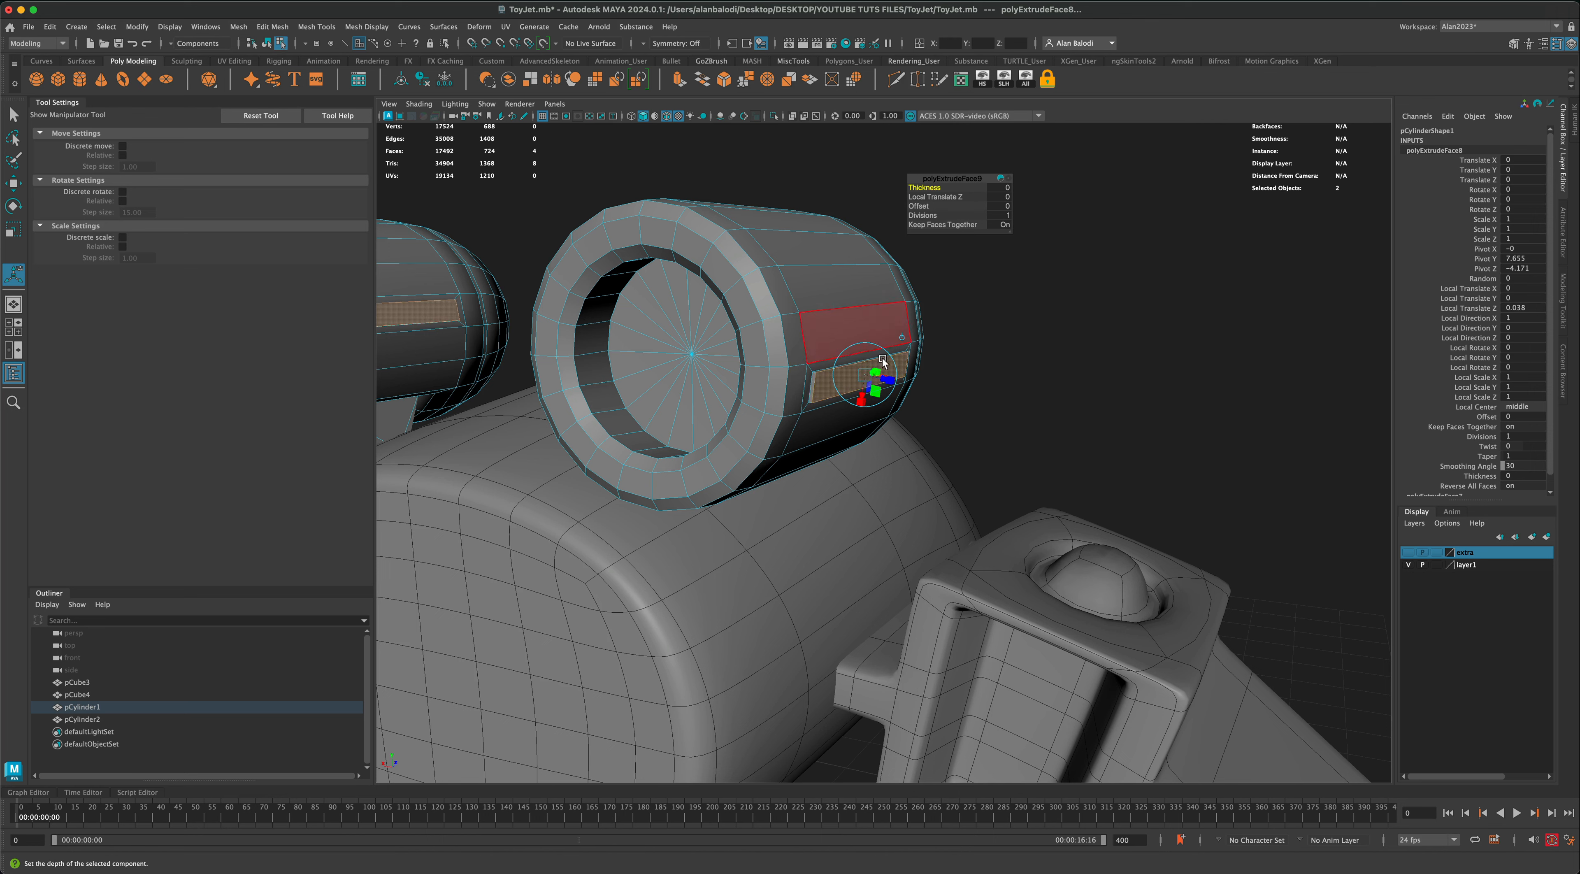
pyautogui.moveTo(883, 379); pyautogui.dragTo(966, 397)
pyautogui.scroll(1, 817, 378)
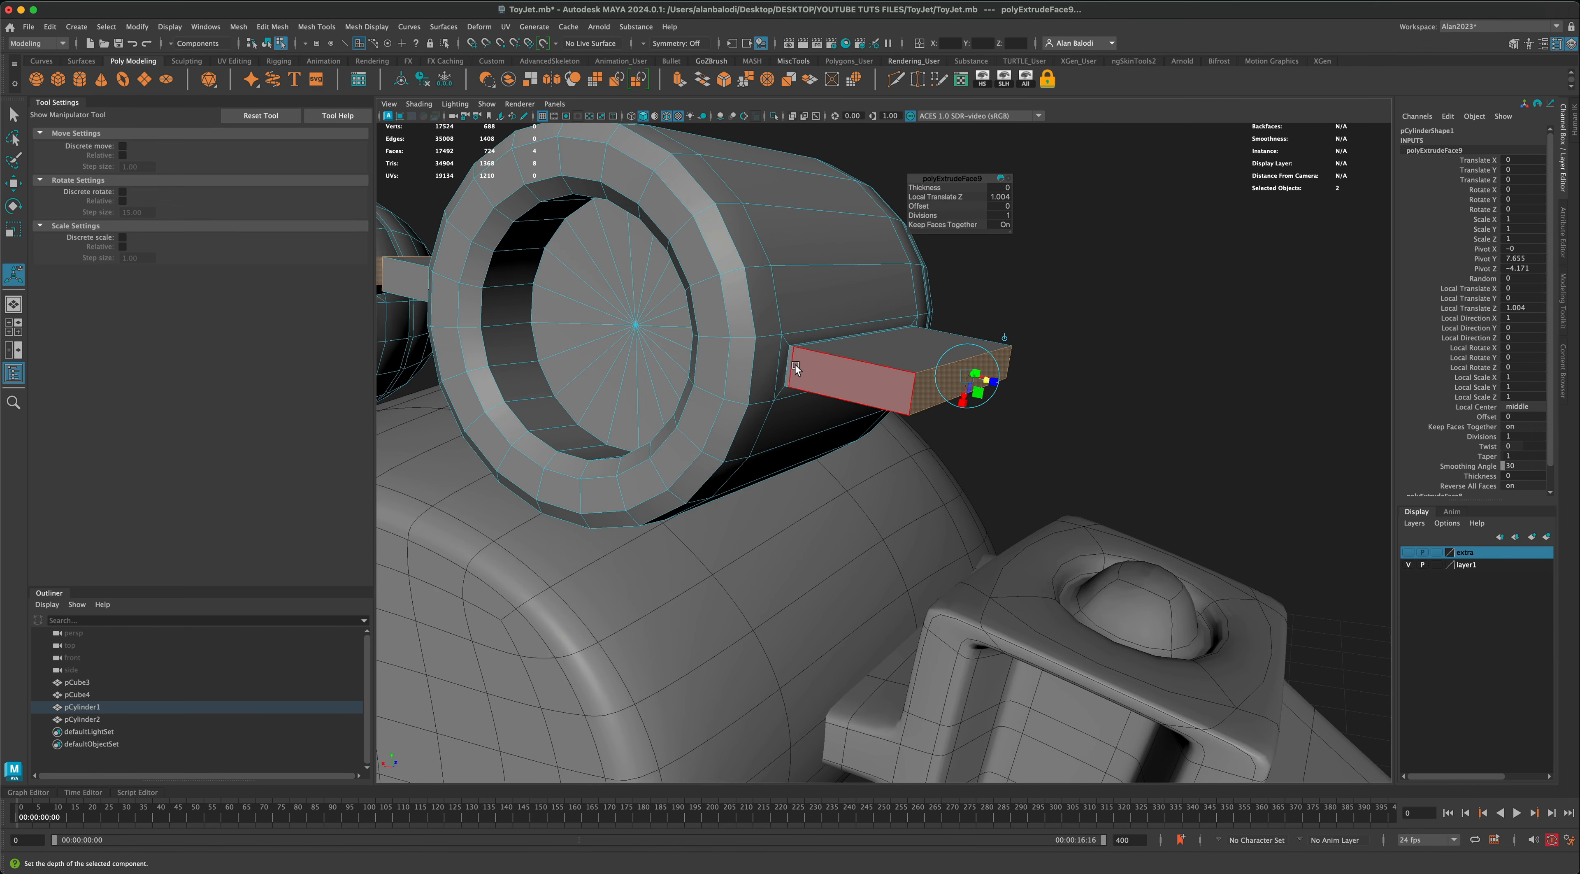
pyautogui.scroll(-1, 795, 366)
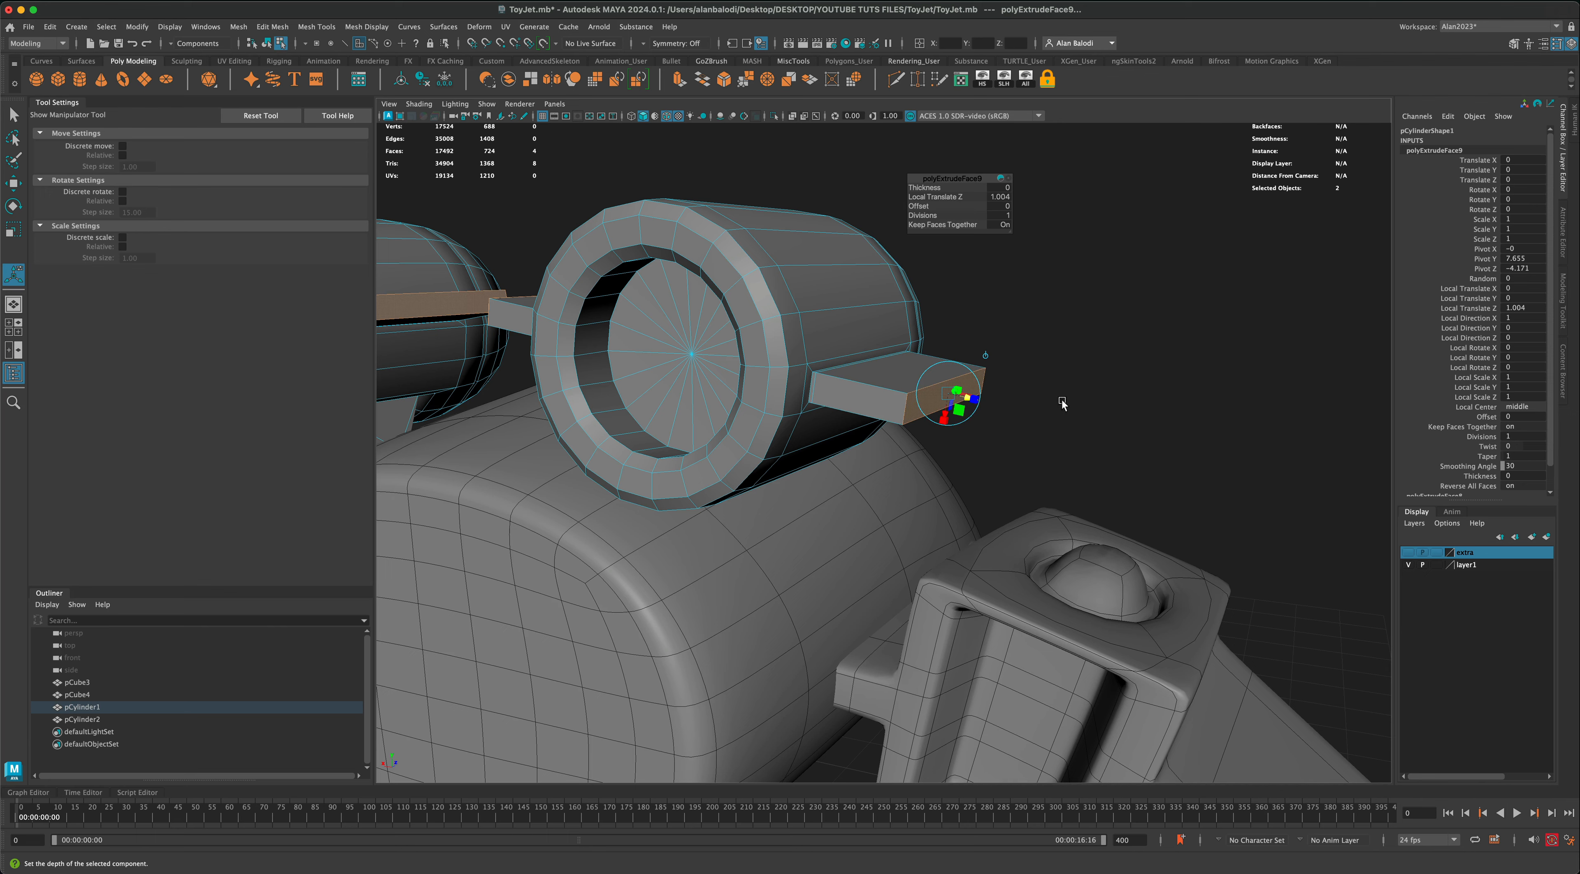
pyautogui.keyDown('alt'); pyautogui.moveTo(965, 397); pyautogui.dragTo(1114, 402); pyautogui.keyUp('alt')
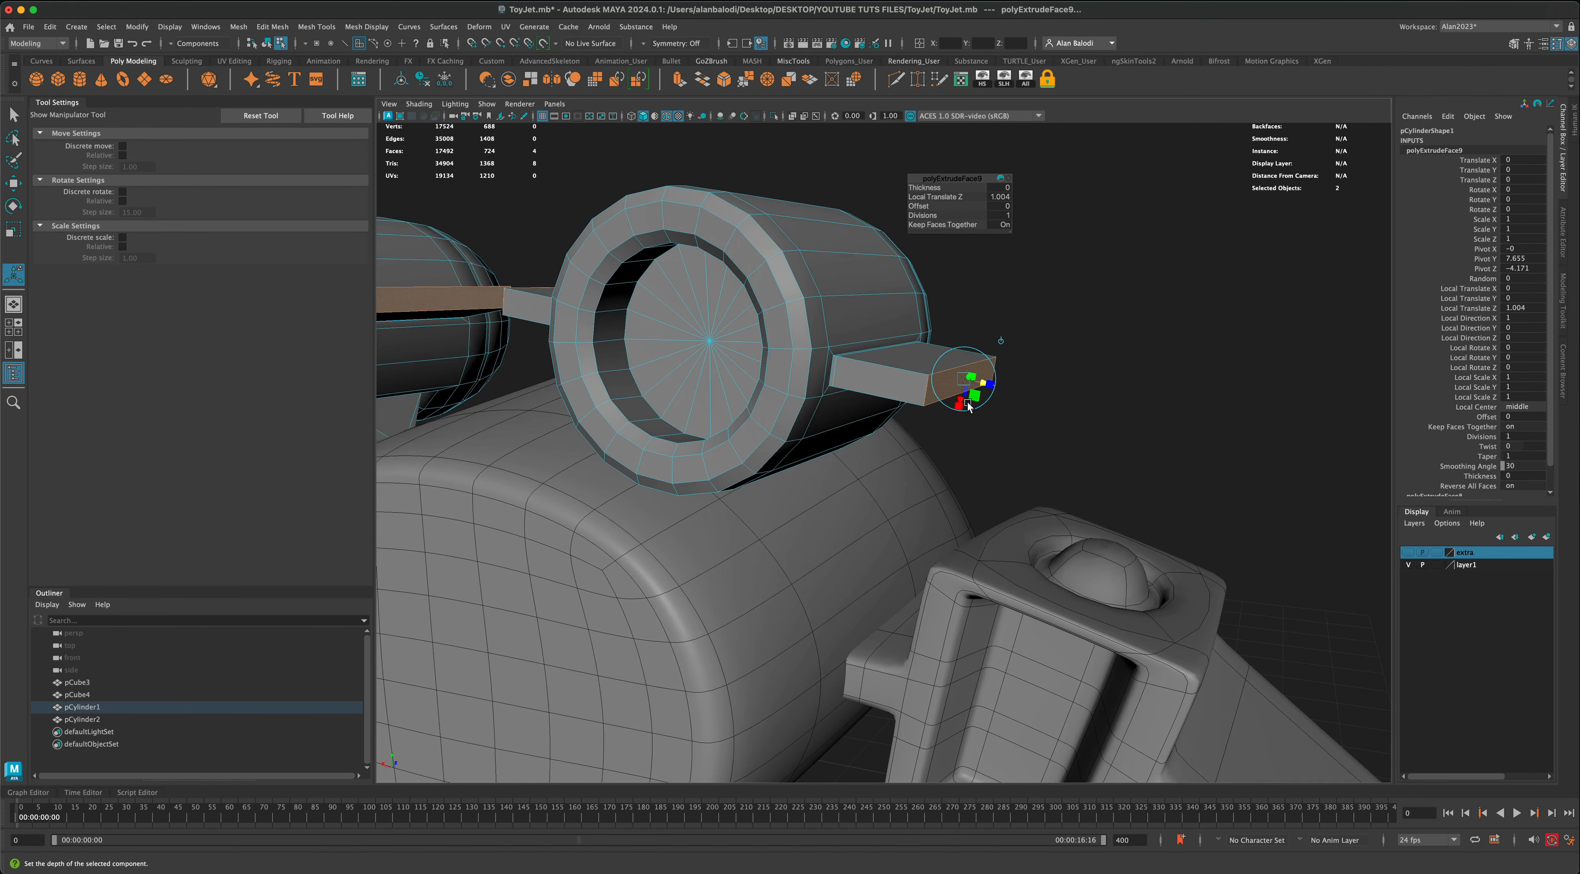
pyautogui.moveTo(959, 408); pyautogui.dragTo(999, 373)
# Step: Return the finned thrusters to object mode and show them in smooth mesh preview
pyautogui.rightClick(903, 310)
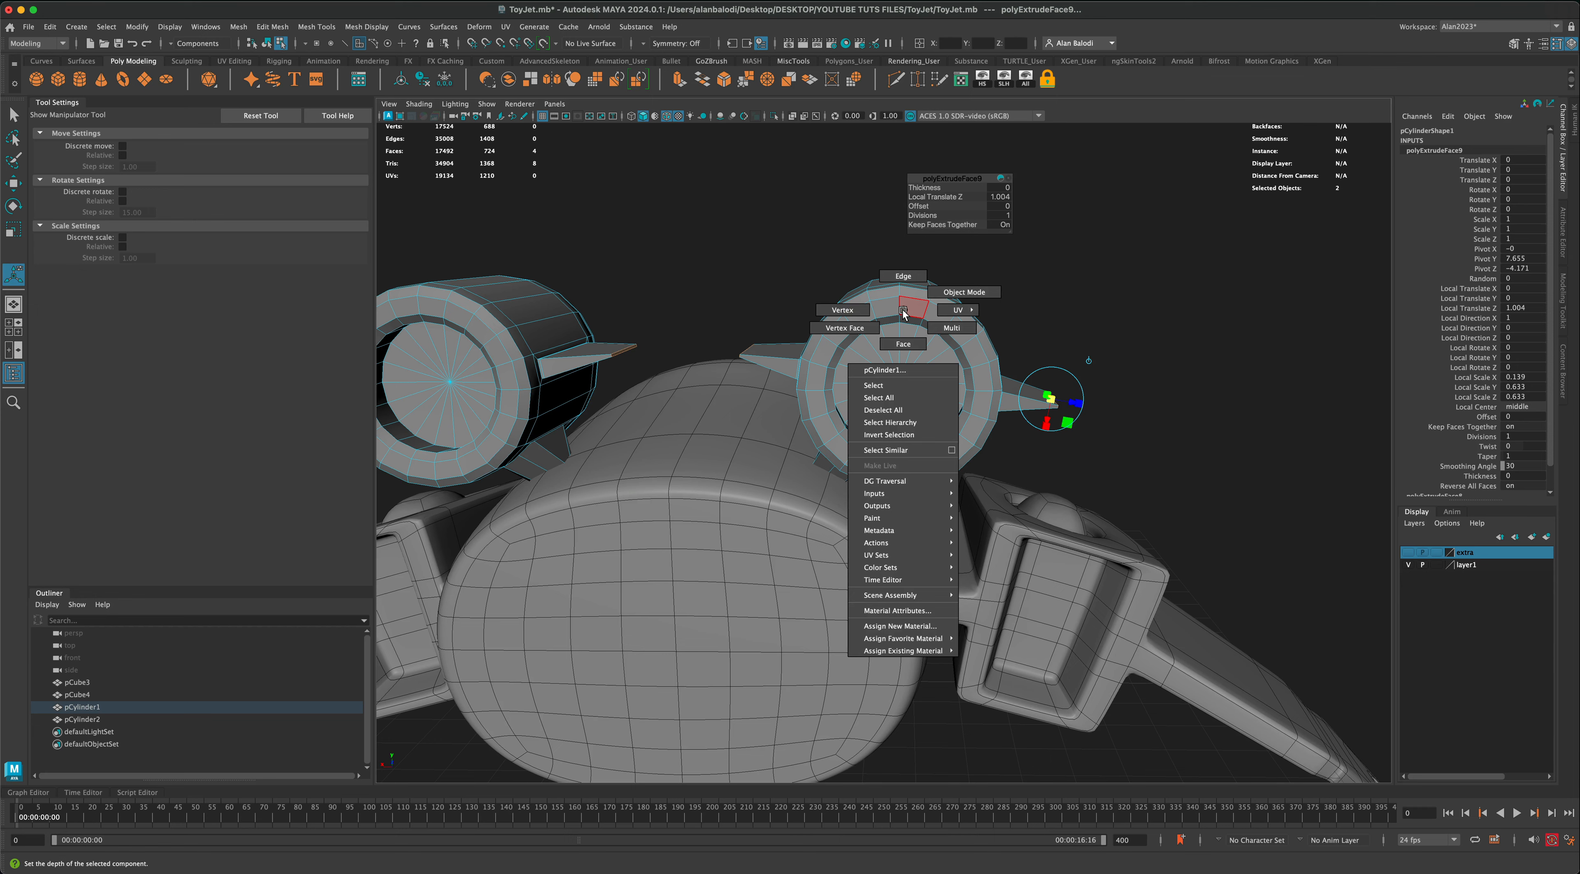
pyautogui.moveTo(854, 313)
pyautogui.mouseDown(button='right')
pyautogui.moveTo(901, 283)
pyautogui.moveTo(856, 310)
pyautogui.mouseUp(button='right')
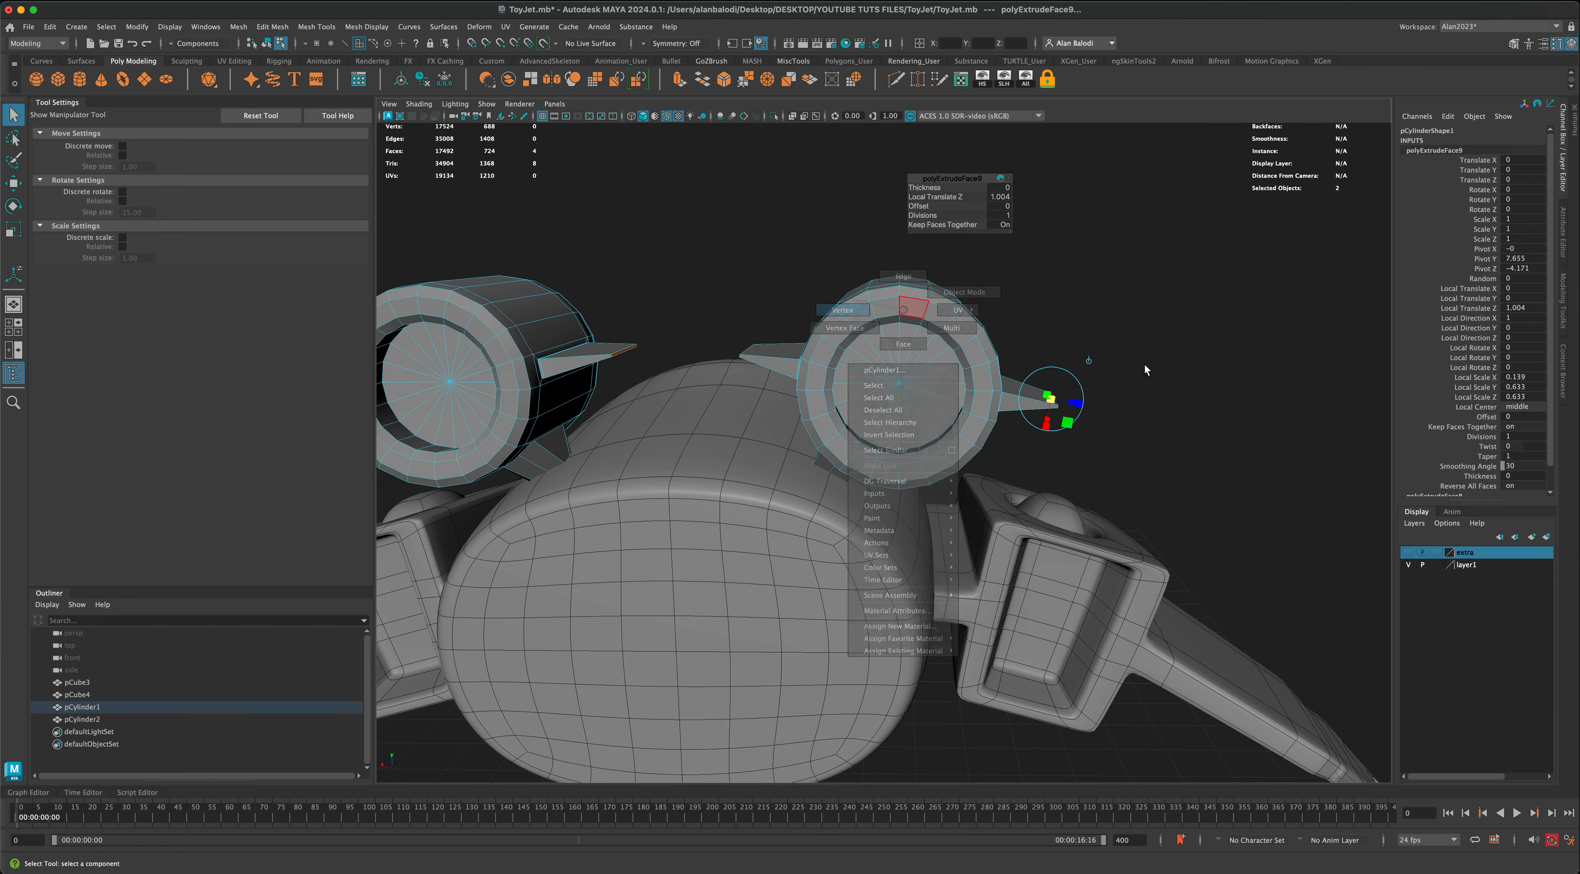
pyautogui.keyDown('alt'); pyautogui.moveTo(1119, 375); pyautogui.dragTo(1097, 339); pyautogui.keyUp('alt')
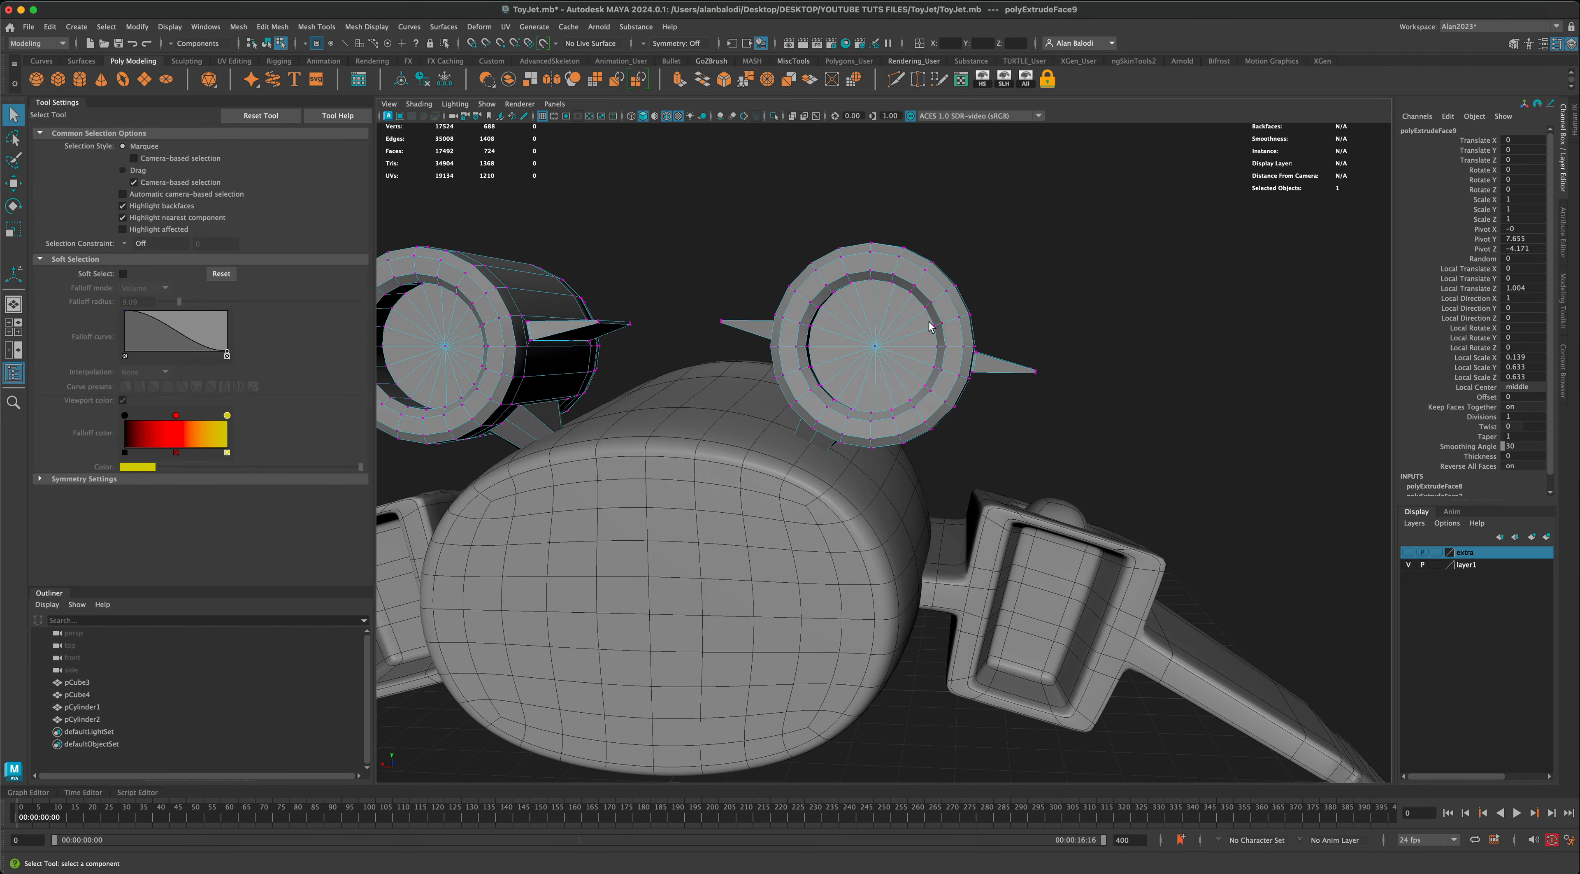
pyautogui.moveTo(927, 320); pyautogui.dragTo(972, 299, button='right')
pyautogui.click(1063, 315)
pyautogui.click(895, 323)
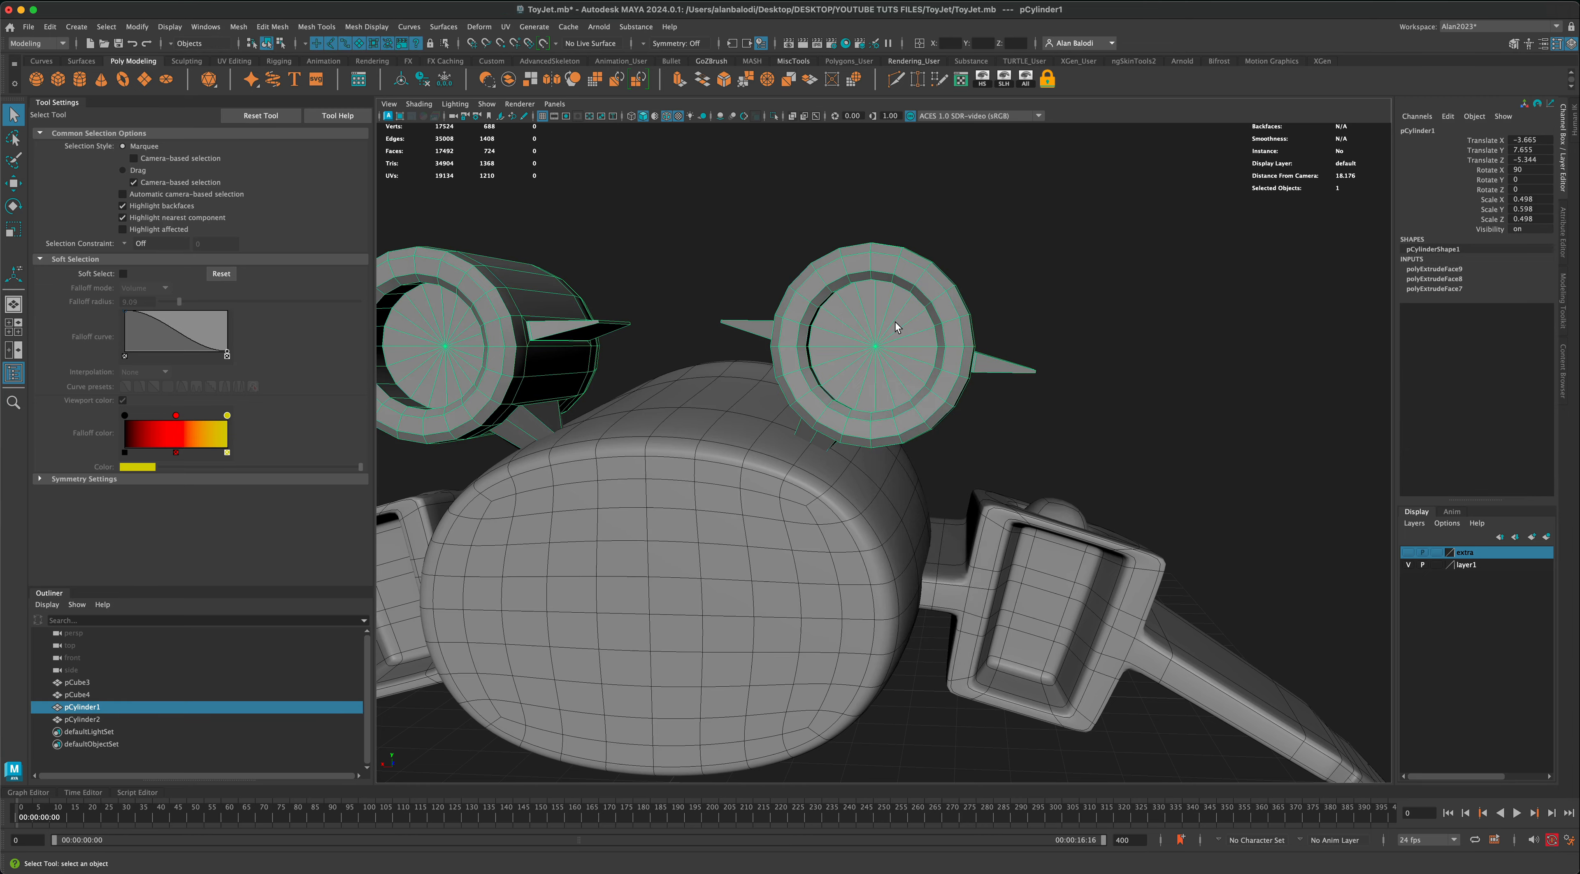
pyautogui.press('3')
pyautogui.keyDown('alt'); pyautogui.moveTo(1117, 403); pyautogui.dragTo(818, 536); pyautogui.keyUp('alt')
# Step: Select the edge loop around the body's rear end and move it backward to form a recessed rear opening
pyautogui.click(818, 441)
pyautogui.keyDown('alt'); pyautogui.moveTo(808, 443); pyautogui.dragTo(805, 442); pyautogui.keyUp('alt')
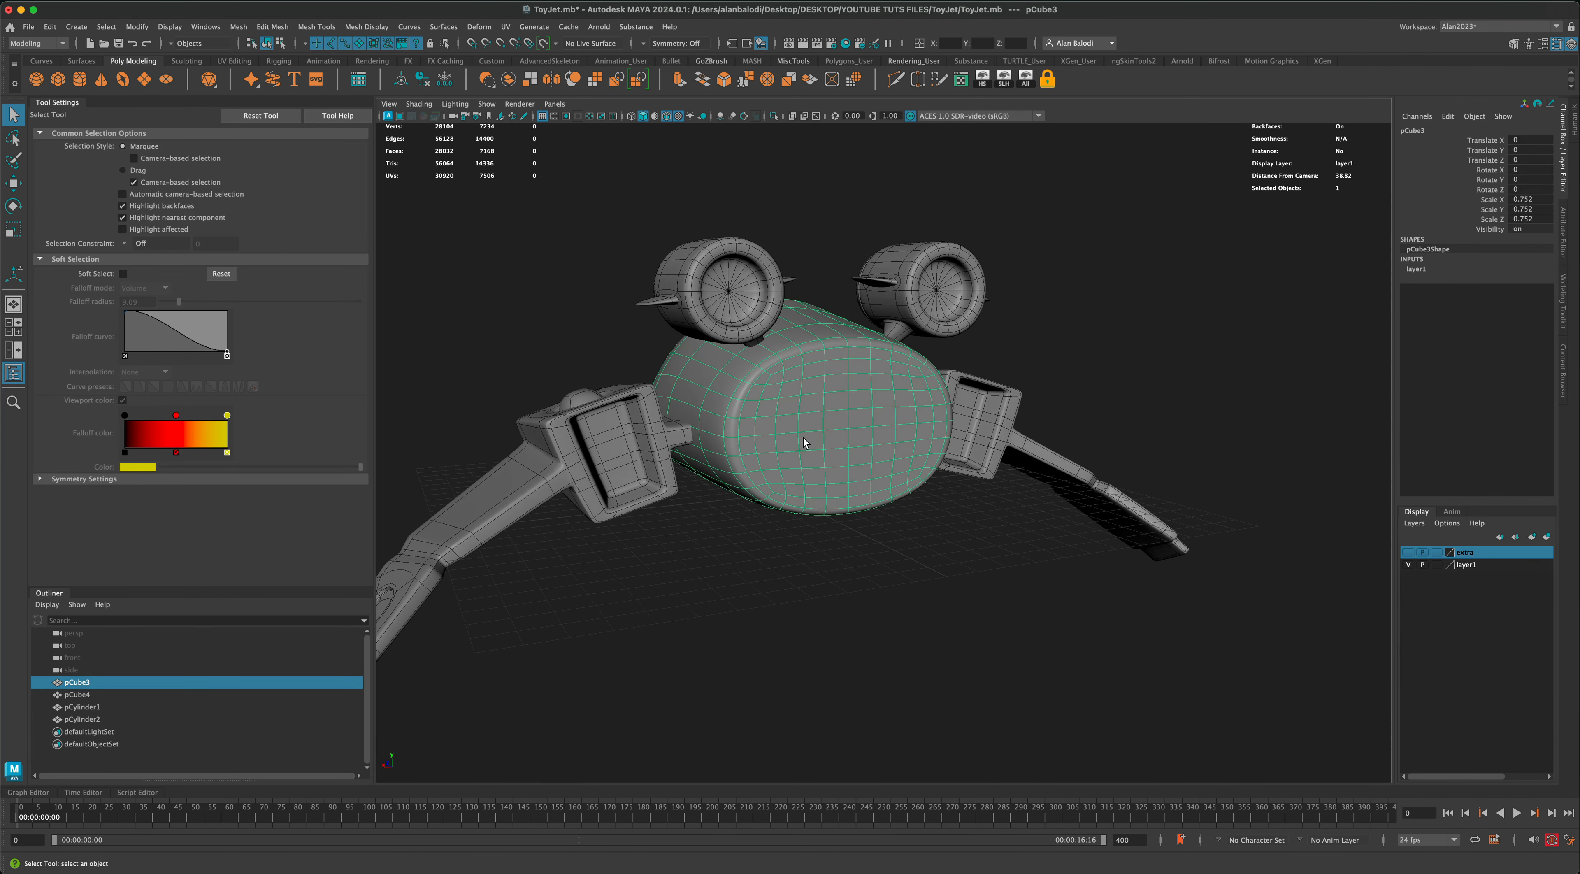
pyautogui.rightClick(811, 424)
pyautogui.moveTo(816, 394); pyautogui.dragTo(813, 389, button='right')
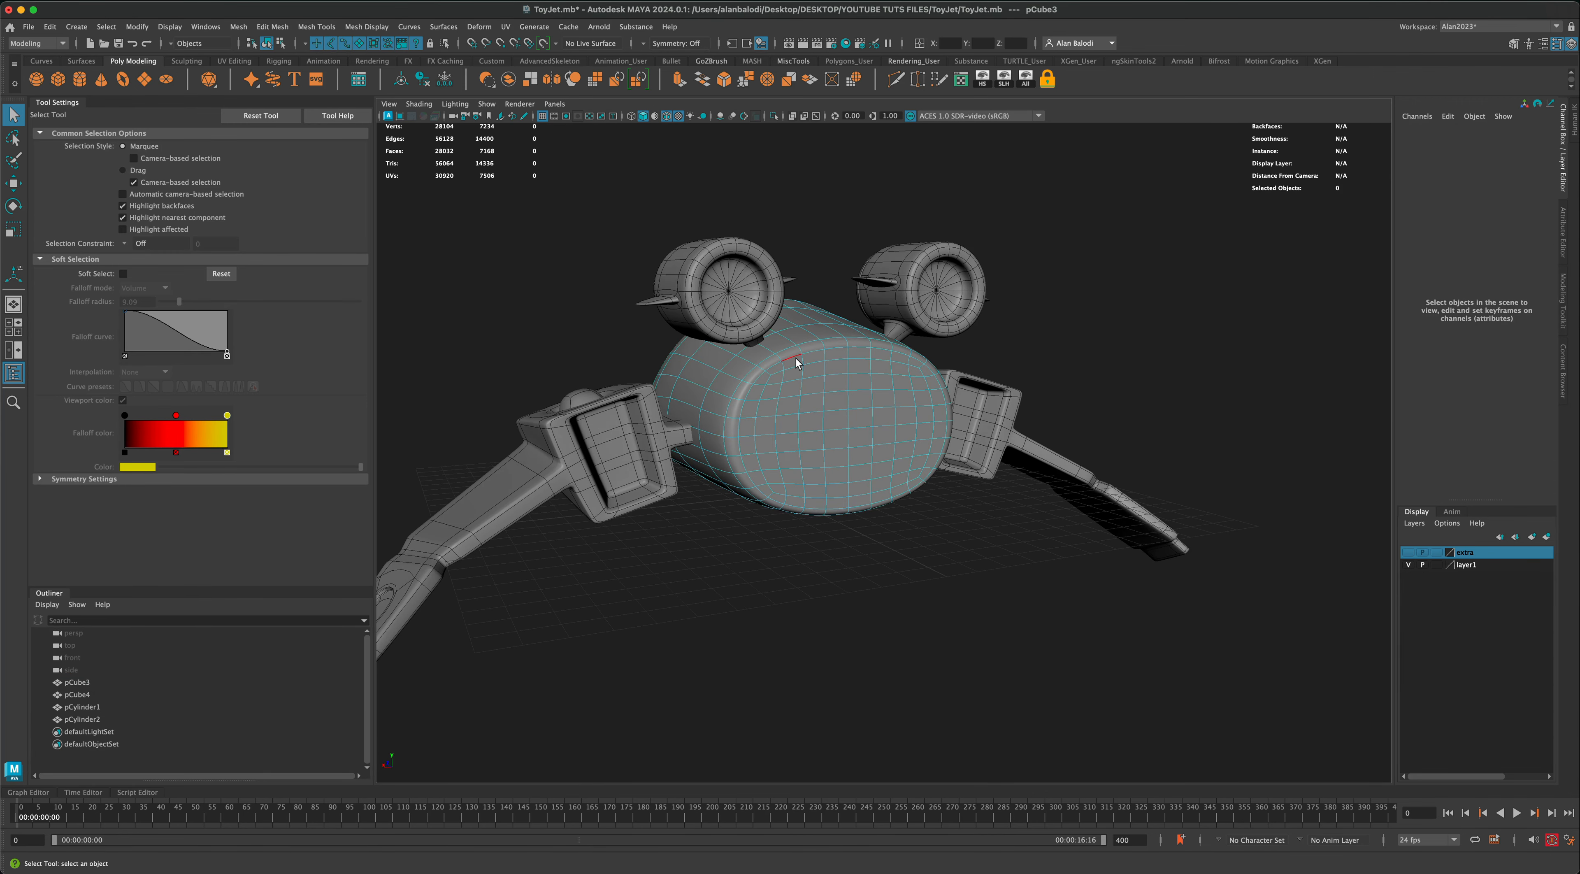
pyautogui.doubleClick(796, 361)
pyautogui.keyDown('alt'); pyautogui.moveTo(787, 534); pyautogui.dragTo(793, 537); pyautogui.keyUp('alt')
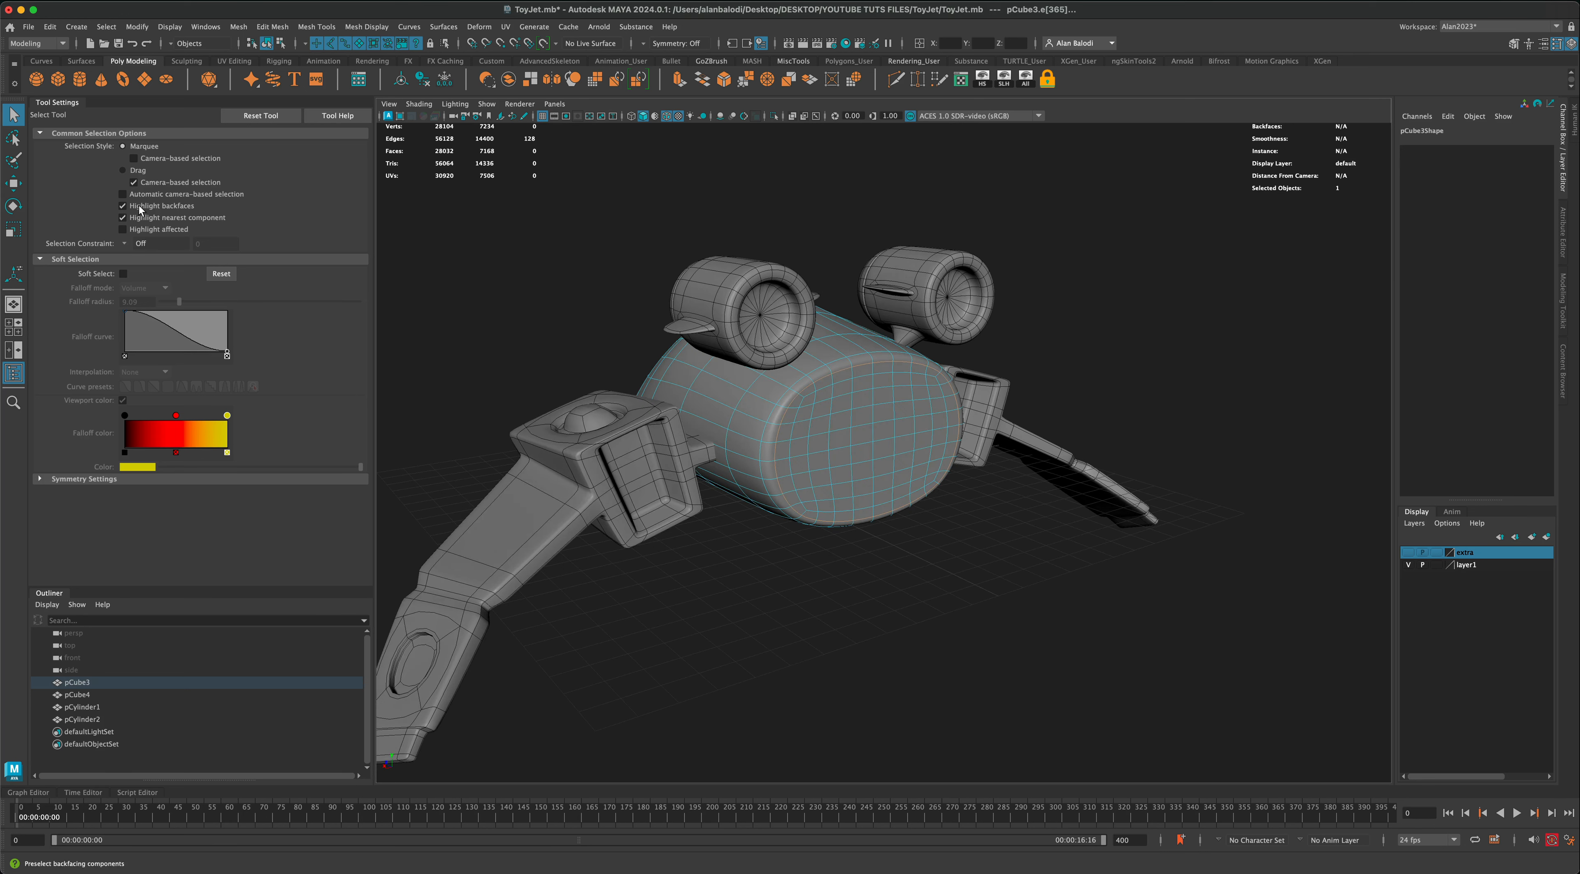
pyautogui.click(15, 185)
pyautogui.moveTo(853, 438); pyautogui.dragTo(865, 445)
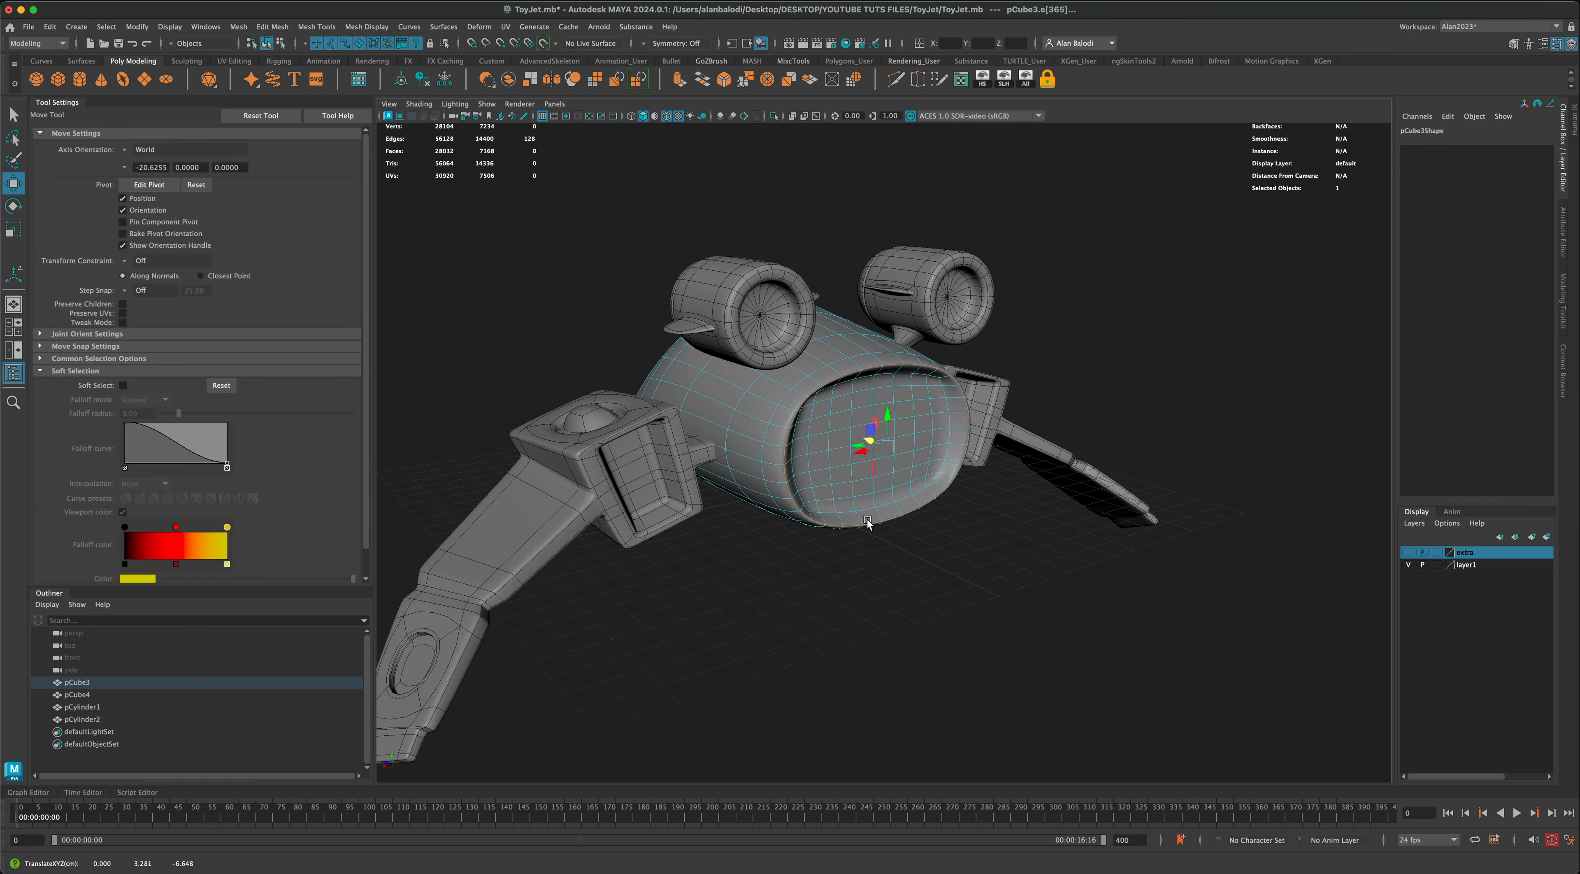
pyautogui.moveTo(867, 520); pyautogui.dragTo(886, 502, button='right')
pyautogui.keyDown('alt'); pyautogui.moveTo(935, 567); pyautogui.dragTo(938, 570); pyautogui.keyUp('alt')
# Step: Bevel the body's rear rim edge loop with a fraction of 0.5 and check it in smooth mesh preview
pyautogui.press('1')
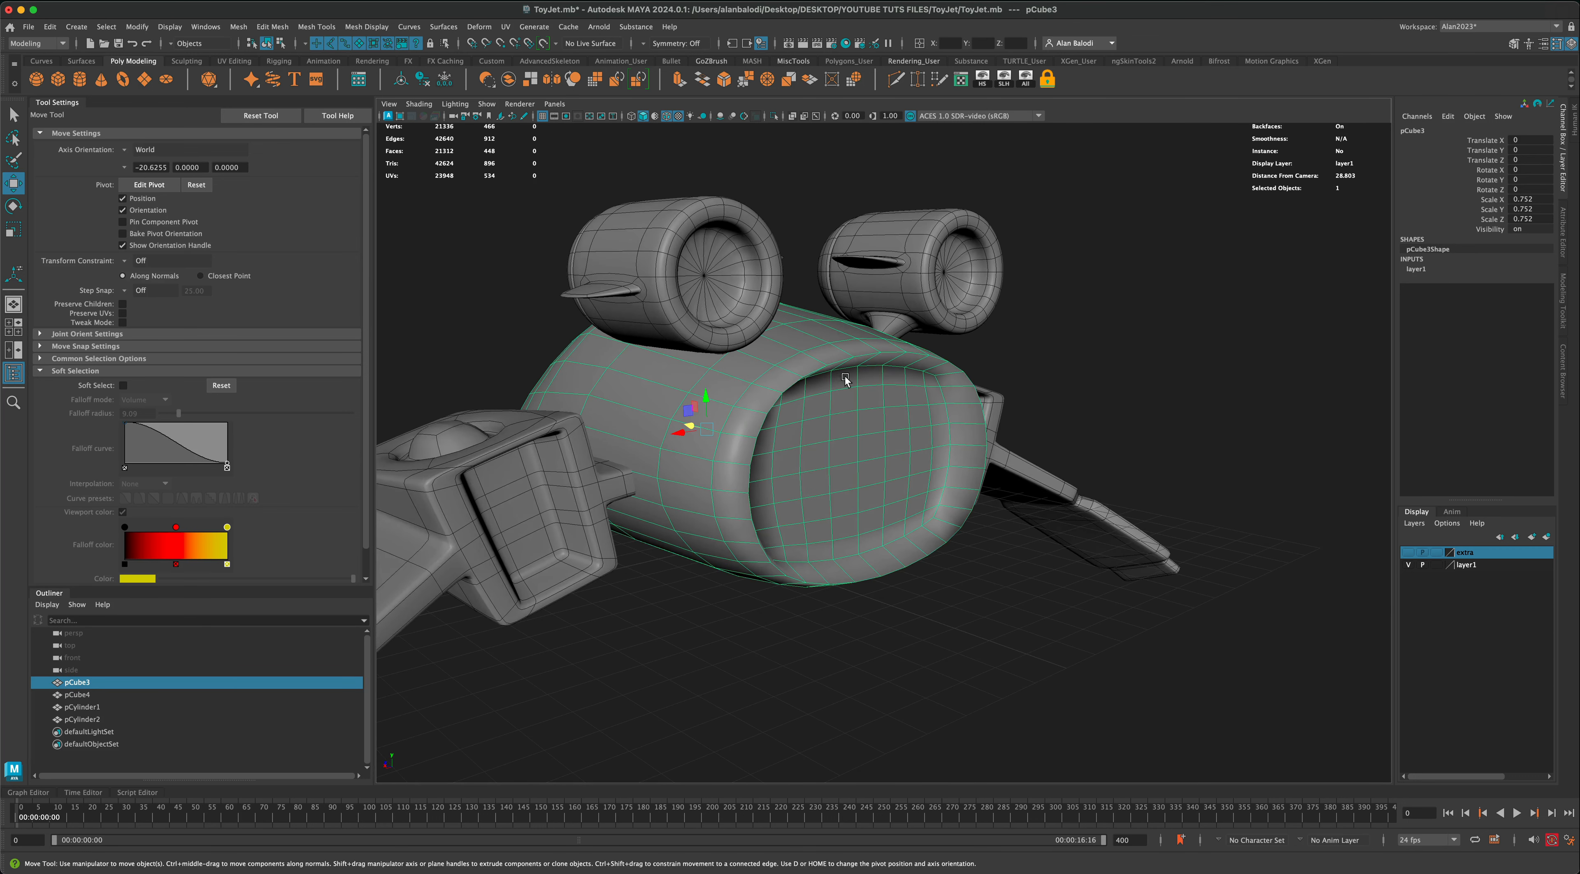
pyautogui.moveTo(851, 360); pyautogui.dragTo(924, 345, button='right')
pyautogui.click(1042, 369)
pyautogui.click(835, 414)
pyautogui.moveTo(840, 414); pyautogui.dragTo(839, 387, button='right')
pyautogui.doubleClick(987, 461)
pyautogui.keyDown('alt'); pyautogui.moveTo(943, 599); pyautogui.dragTo(952, 599); pyautogui.keyUp('alt')
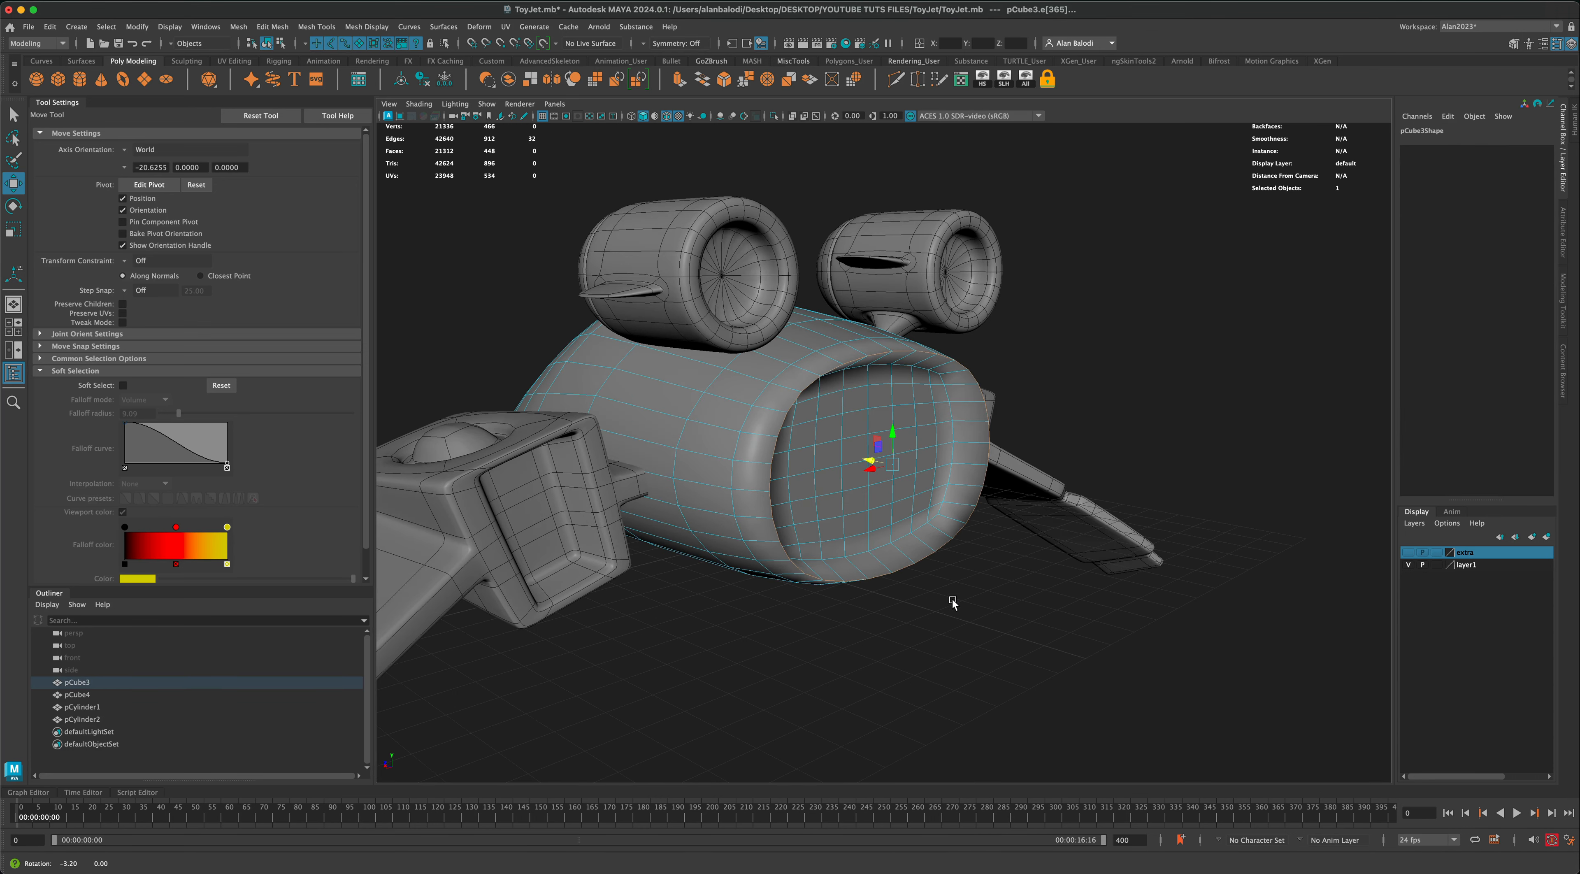
pyautogui.click(724, 80)
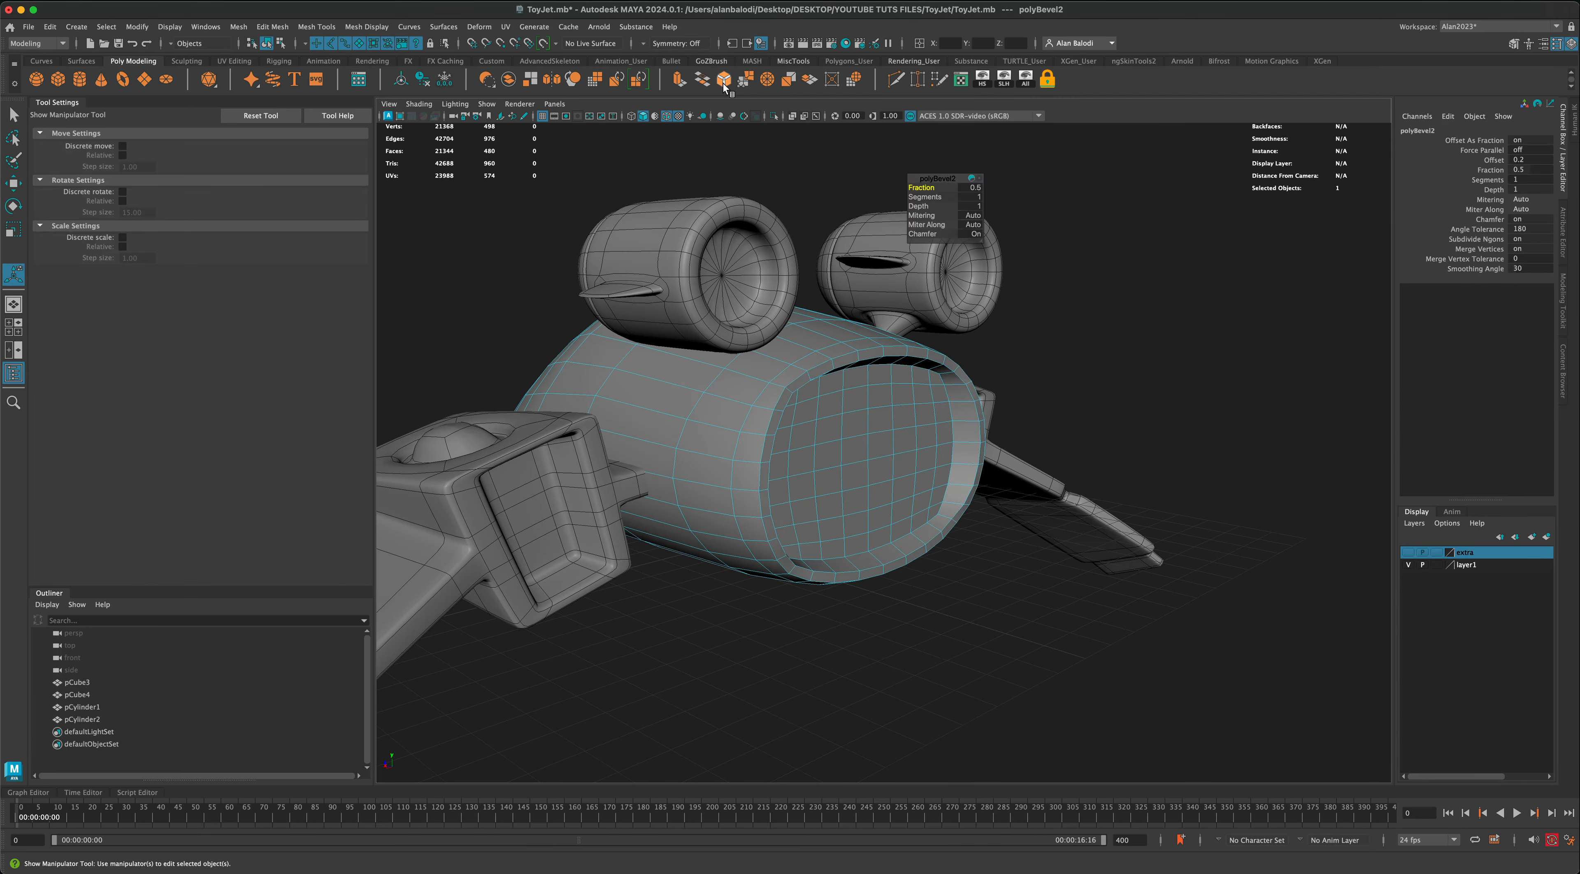
pyautogui.moveTo(1096, 262)
pyautogui.keyDown('alt'); pyautogui.mouseDown()
pyautogui.moveTo(1022, 255)
pyautogui.moveTo(1077, 252)
pyautogui.mouseUp(); pyautogui.keyUp('alt')
pyautogui.press('3')
pyautogui.press('q')
pyautogui.keyDown('alt'); pyautogui.moveTo(827, 369); pyautogui.dragTo(957, 349); pyautogui.keyUp('alt')
# Step: Select the bevelled face loop around the rear rim and flatten it by scaling along the body's length
pyautogui.press('1')
pyautogui.click(935, 280)
pyautogui.rightClick(935, 279)
pyautogui.click(935, 313)
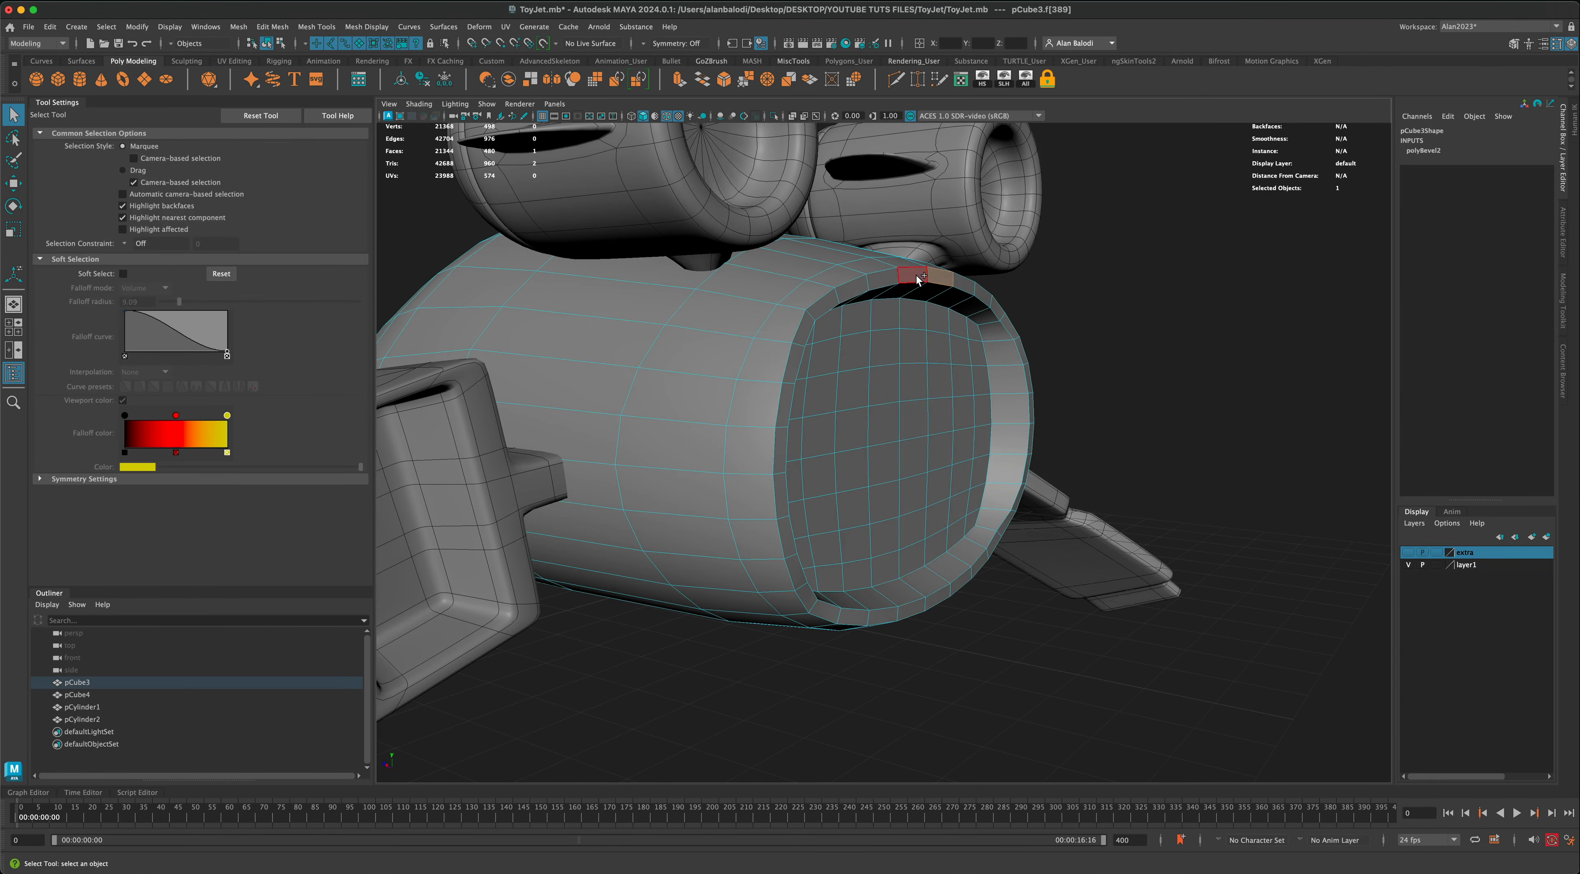
pyautogui.doubleClick(924, 274)
pyautogui.keyDown('alt'); pyautogui.moveTo(1111, 343); pyautogui.dragTo(1130, 345); pyautogui.keyUp('alt')
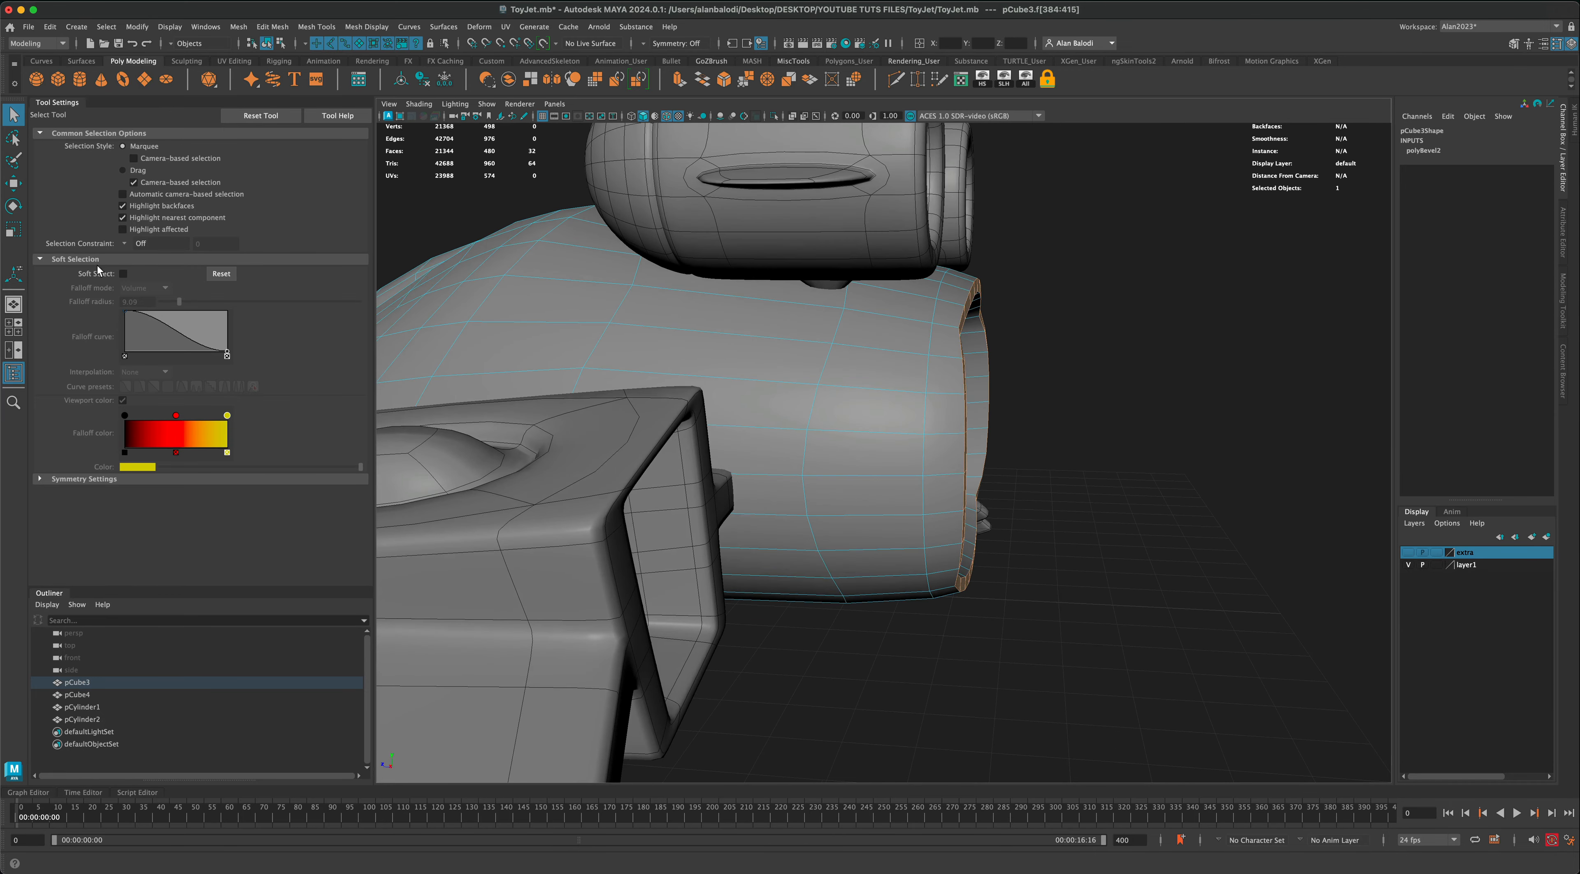
pyautogui.click(12, 237)
pyautogui.moveTo(948, 430); pyautogui.dragTo(948, 430)
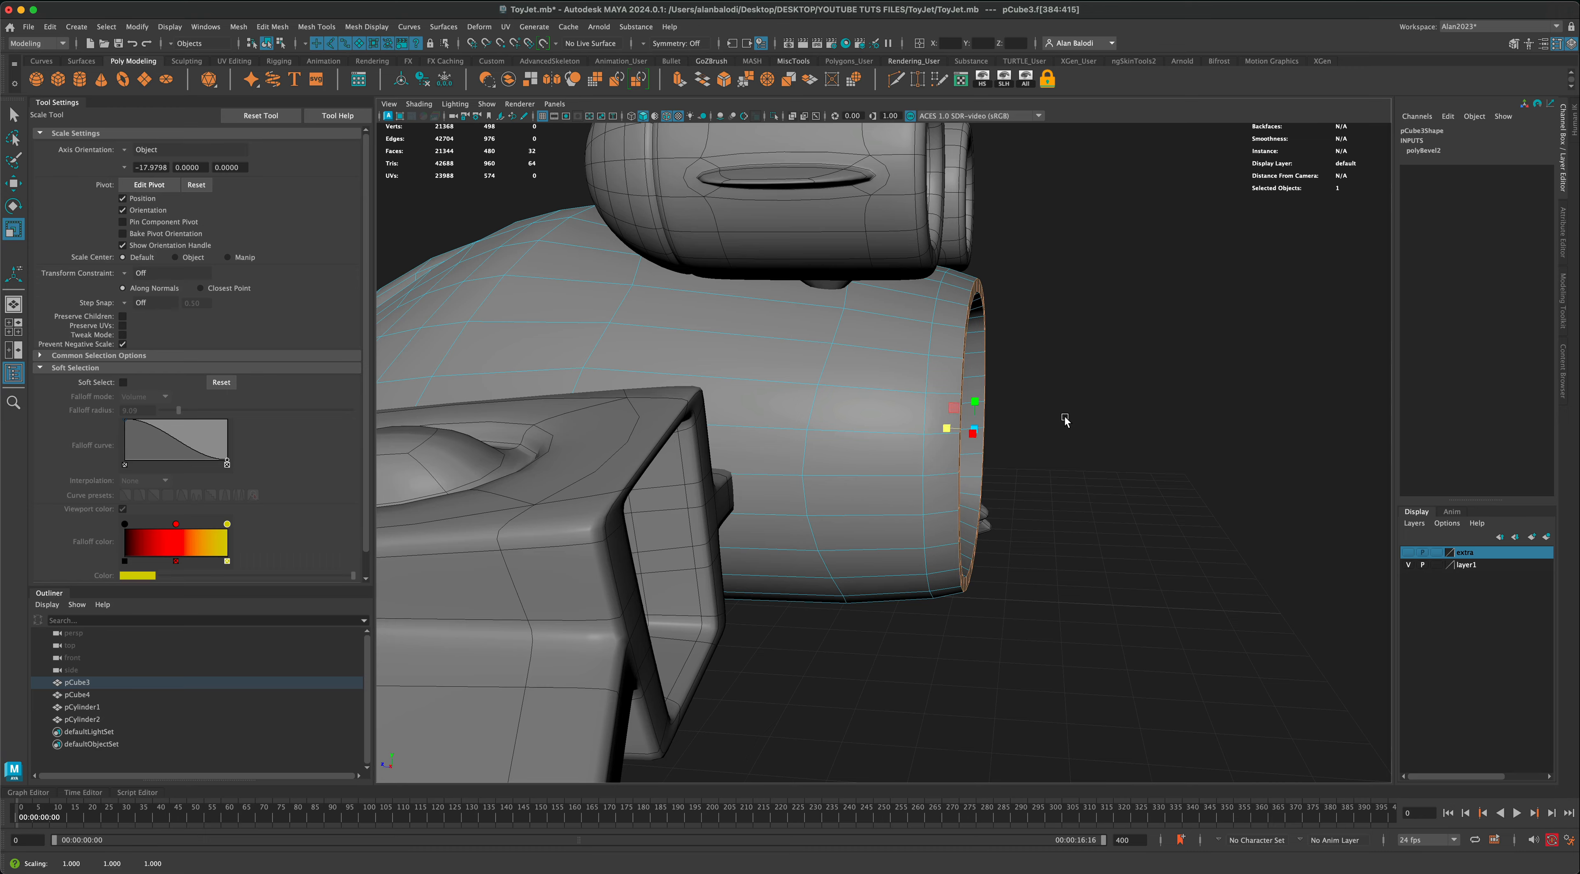
# Step: Move the flattened rim faces slightly backward along the body's length and check the rear opening from several angles
pyautogui.keyDown('alt'); pyautogui.moveTo(1065, 419); pyautogui.dragTo(1022, 507); pyautogui.keyUp('alt')
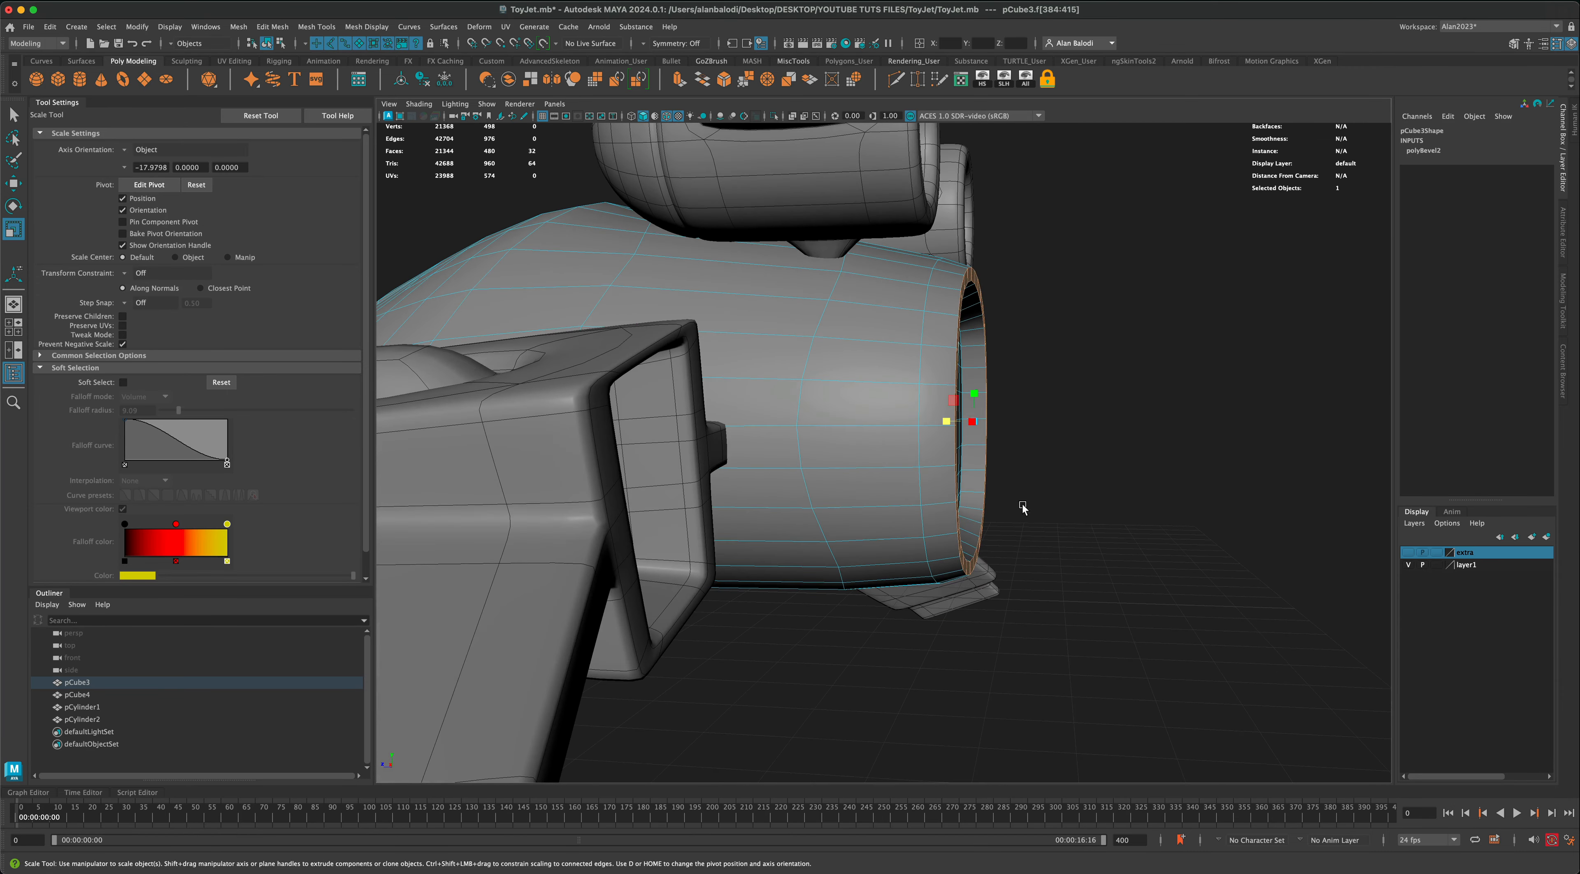
pyautogui.click(19, 188)
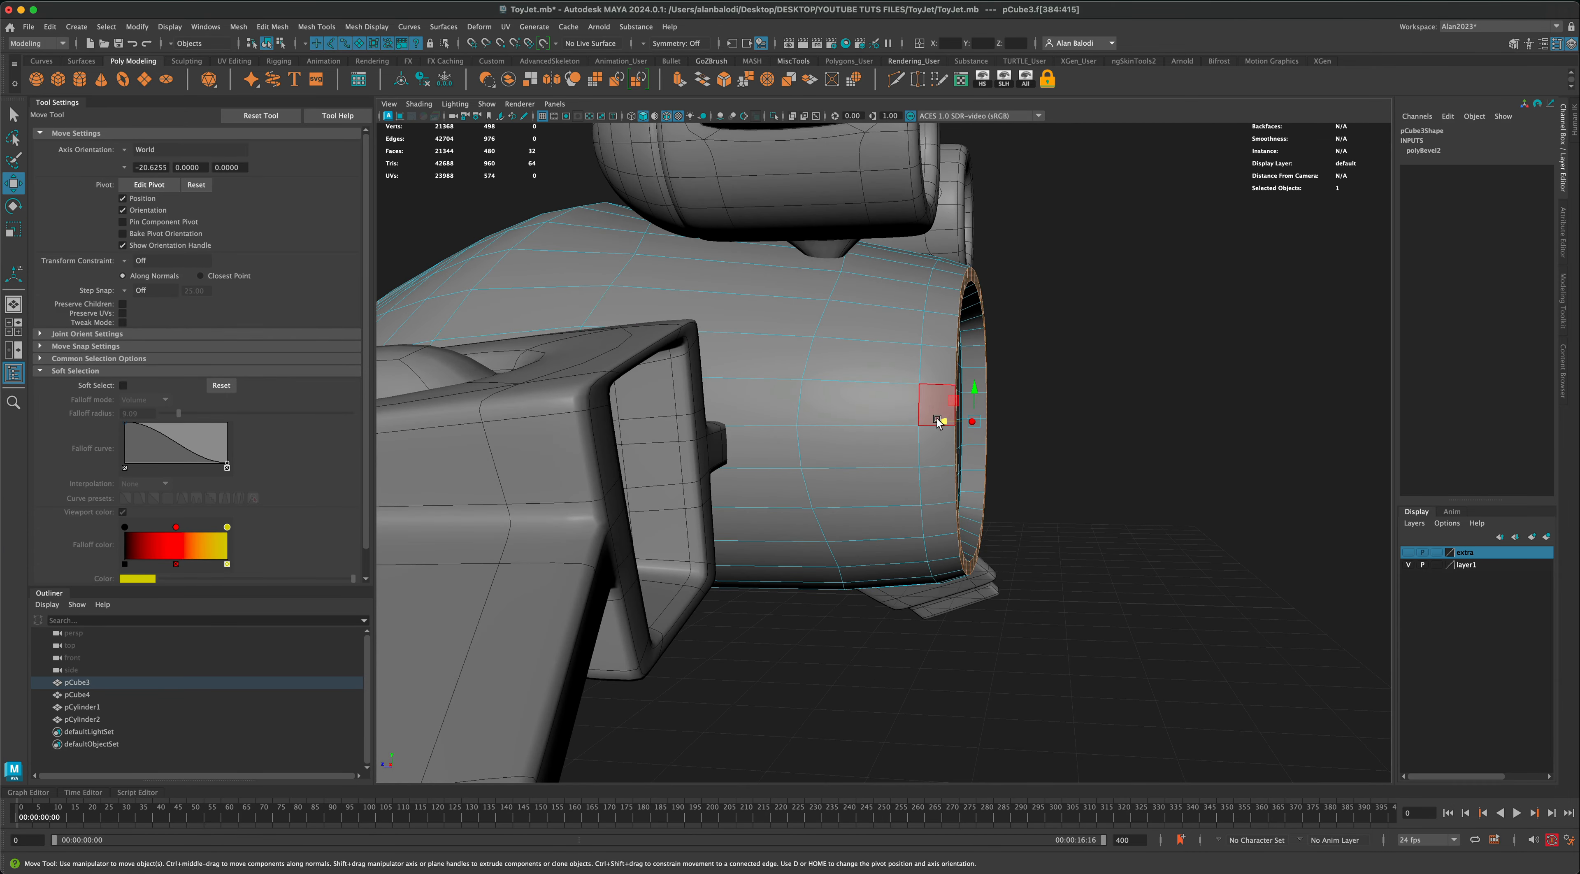
pyautogui.moveTo(937, 423); pyautogui.dragTo(1030, 444)
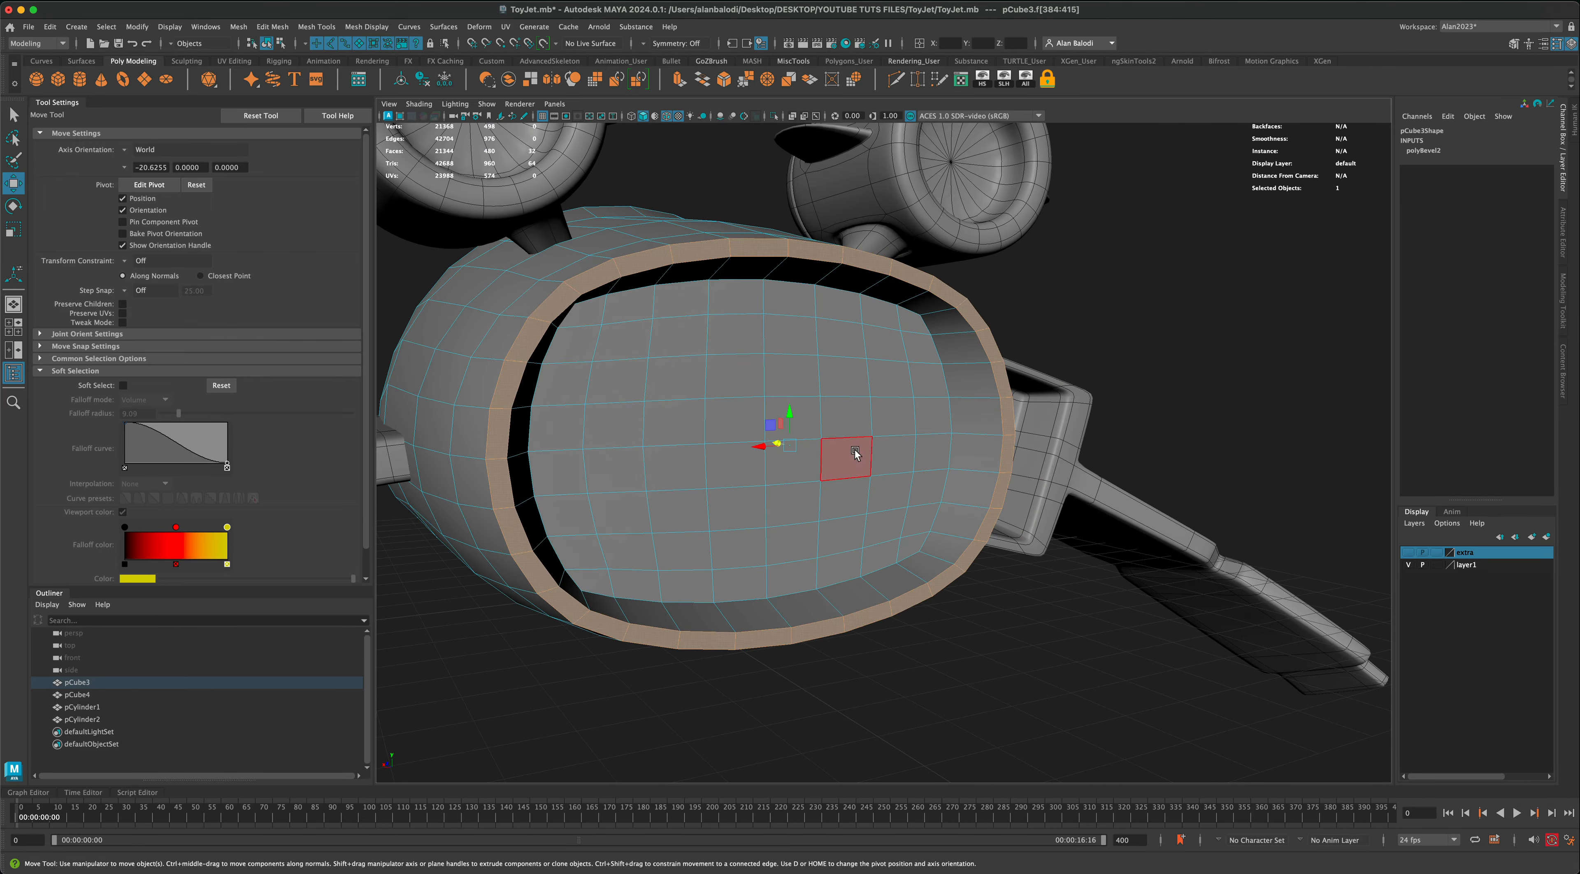
pyautogui.keyDown('alt'); pyautogui.moveTo(856, 452); pyautogui.dragTo(926, 423); pyautogui.keyUp('alt')
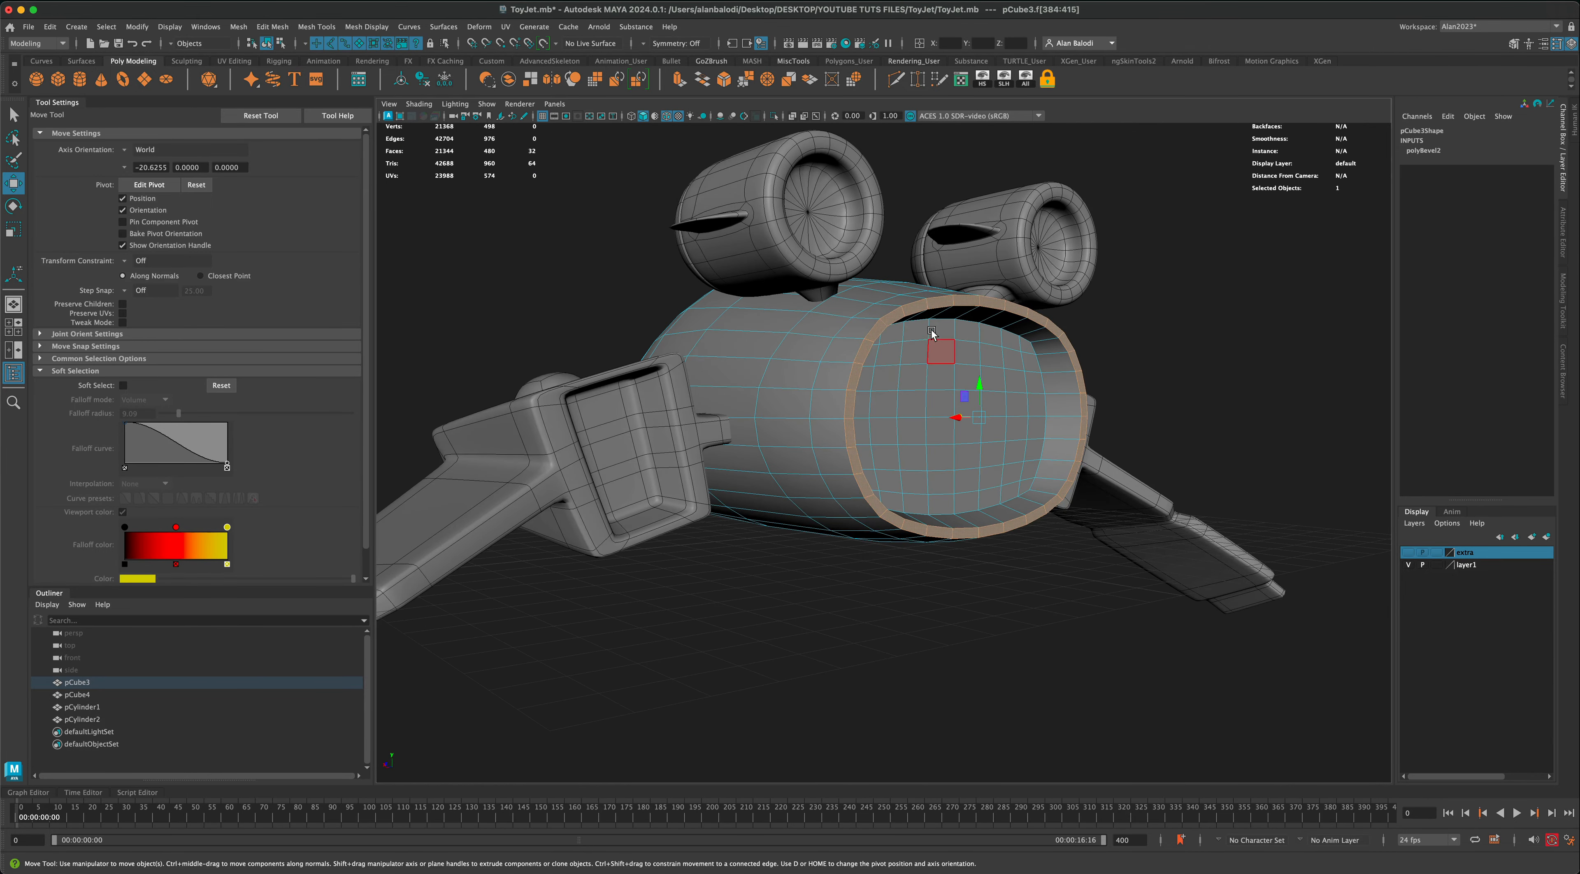
pyautogui.keyDown('alt'); pyautogui.moveTo(954, 482); pyautogui.dragTo(928, 359); pyautogui.keyUp('alt')
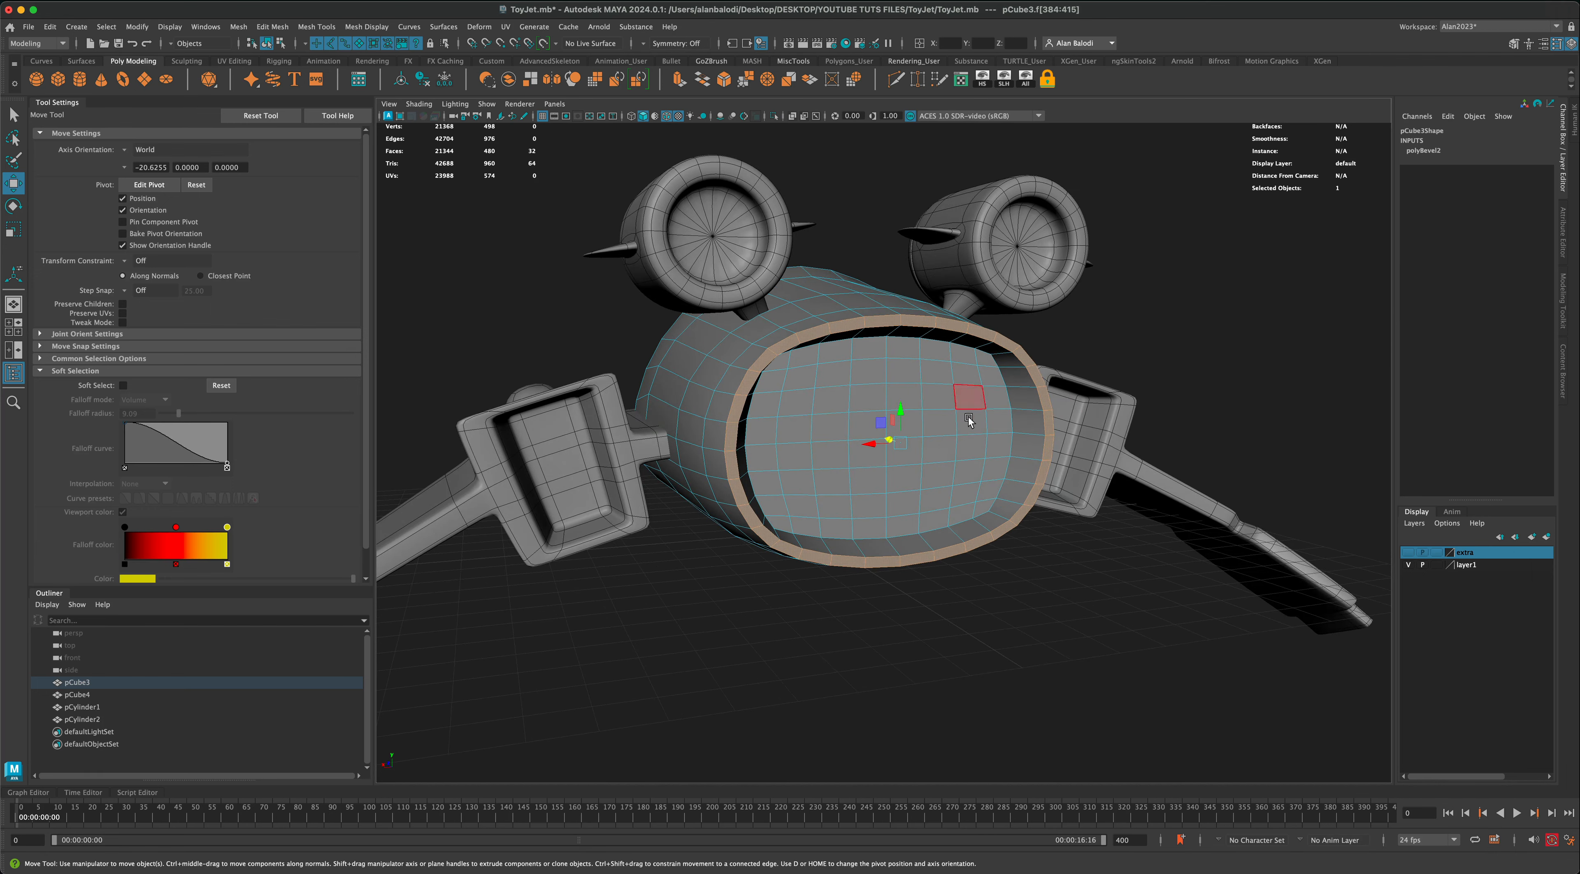
pyautogui.keyDown('alt'); pyautogui.moveTo(967, 417); pyautogui.dragTo(759, 352); pyautogui.keyUp('alt')
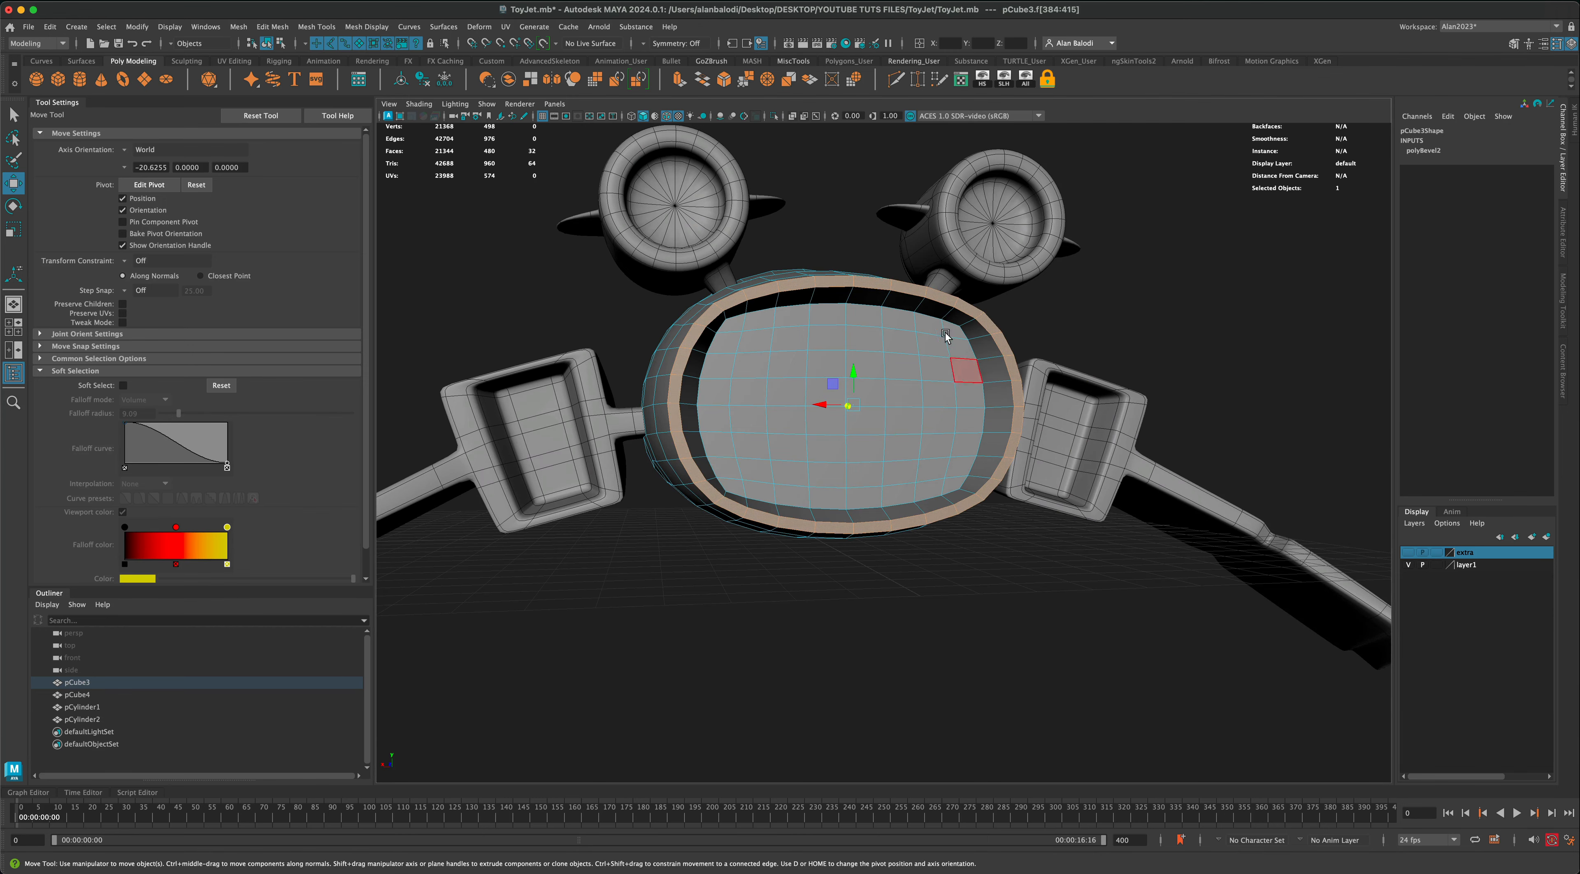
pyautogui.keyDown('alt'); pyautogui.moveTo(871, 345); pyautogui.dragTo(855, 410); pyautogui.keyUp('alt')
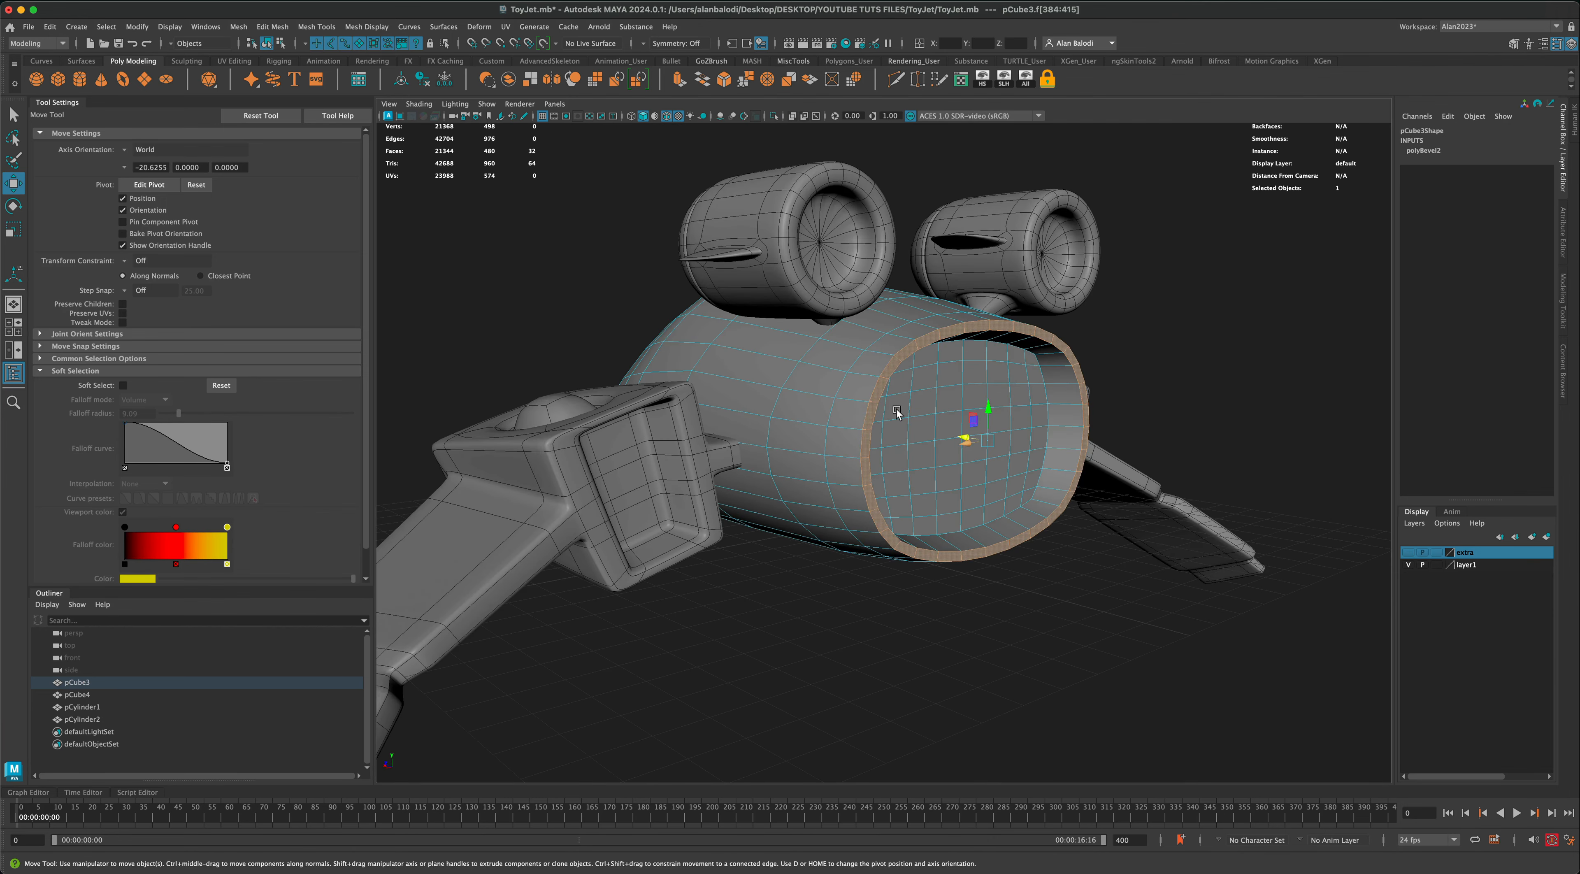
pyautogui.keyDown('alt'); pyautogui.moveTo(939, 517); pyautogui.dragTo(1068, 462); pyautogui.keyUp('alt')
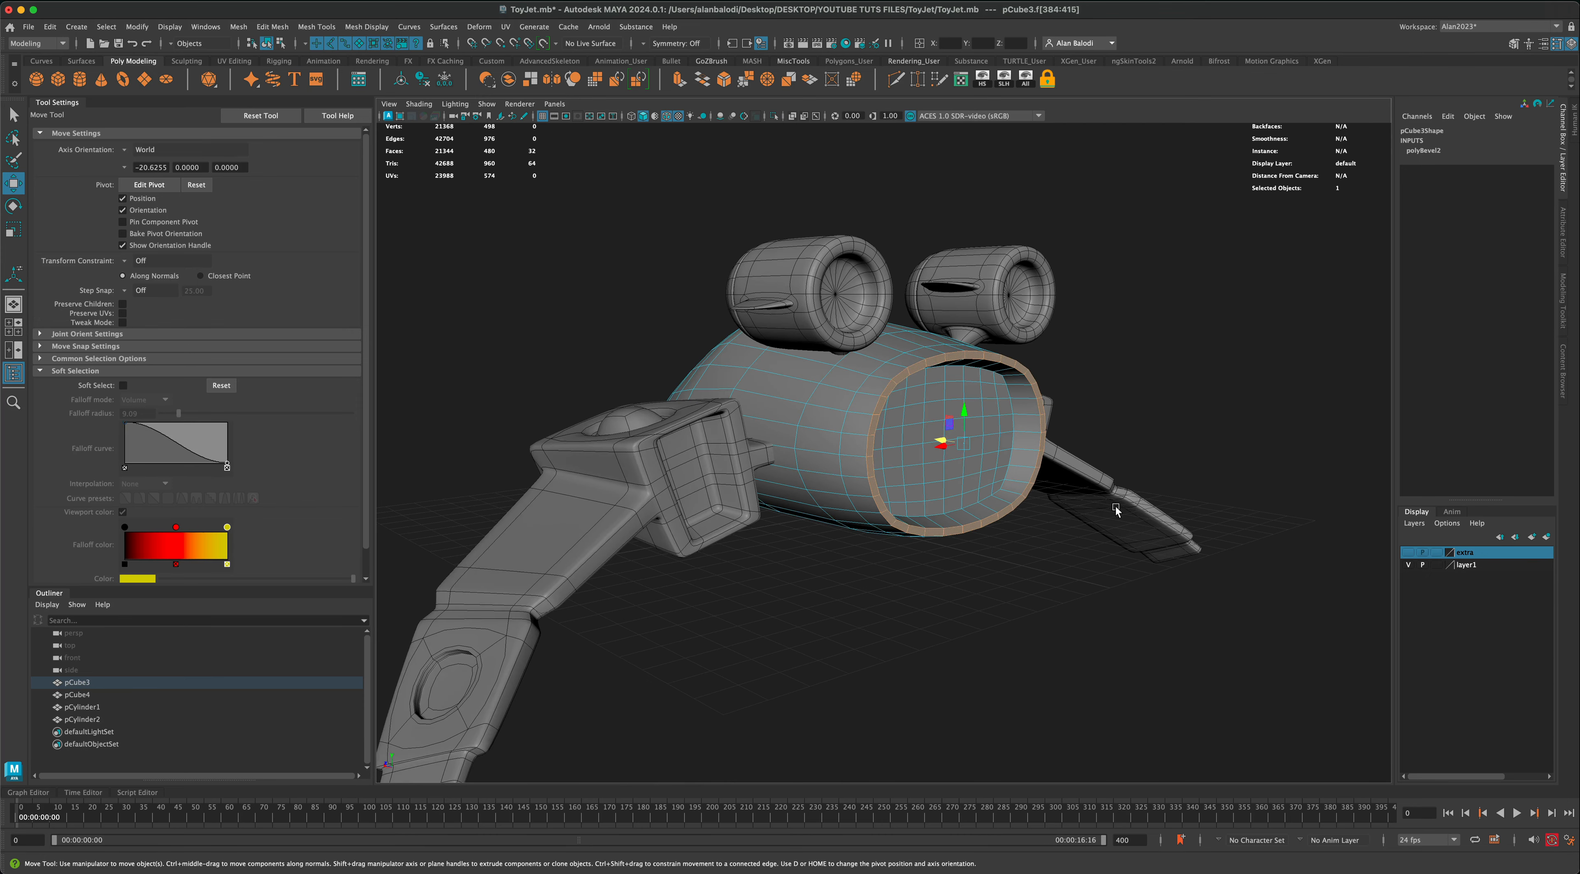
# Step: Clear the rim face selection and examine the rear opening and the whole jet from several angles
pyautogui.keyDown('alt'); pyautogui.moveTo(1015, 650); pyautogui.dragTo(1001, 599, button='right'); pyautogui.keyUp('alt')
pyautogui.keyDown('alt'); pyautogui.moveTo(902, 433); pyautogui.dragTo(965, 464); pyautogui.keyUp('alt')
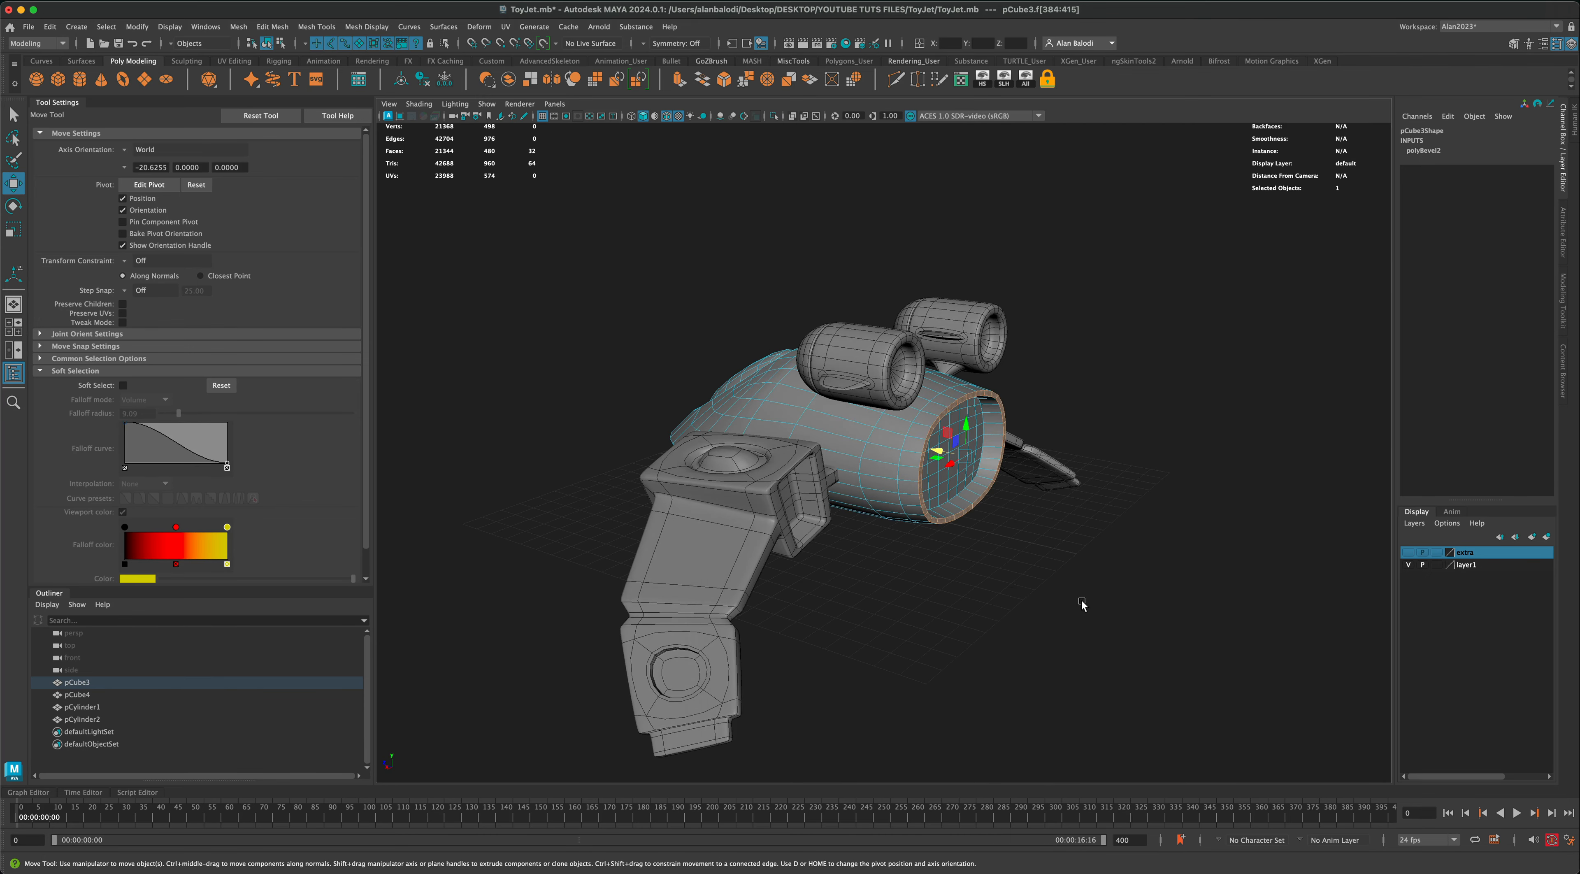
pyautogui.keyDown('alt'); pyautogui.moveTo(1081, 604); pyautogui.dragTo(881, 575); pyautogui.keyUp('alt')
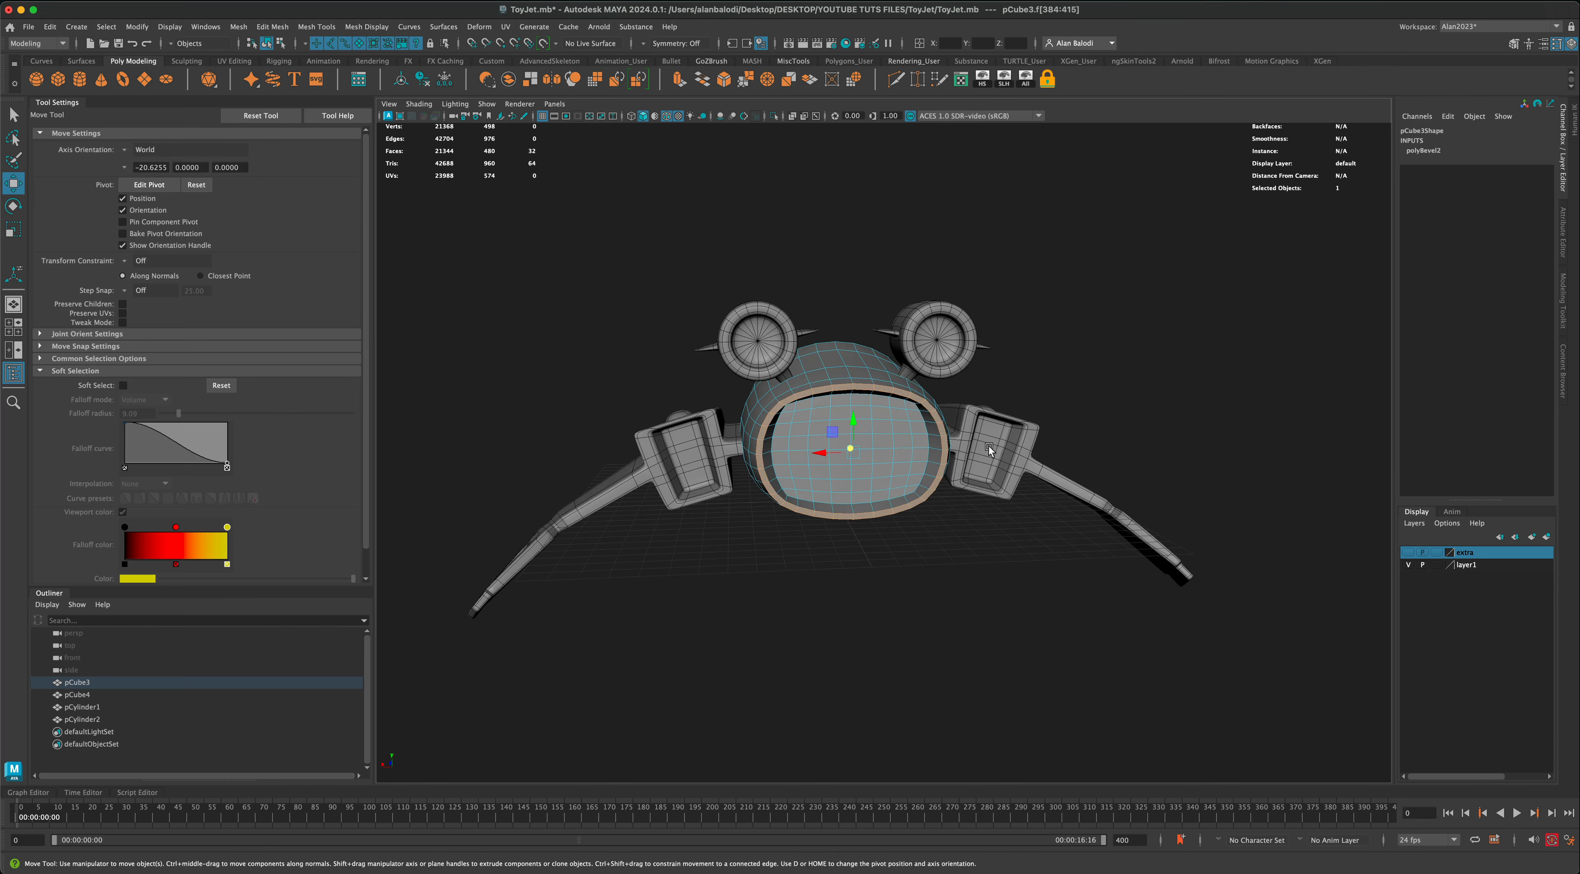
pyautogui.keyDown('alt'); pyautogui.moveTo(1067, 533); pyautogui.dragTo(1018, 562); pyautogui.keyUp('alt')
pyautogui.moveTo(981, 435); pyautogui.dragTo(1025, 424, button='right')
pyautogui.click(971, 621)
pyautogui.moveTo(970, 622)
pyautogui.keyDown('alt'); pyautogui.mouseDown()
pyautogui.moveTo(991, 622)
pyautogui.moveTo(953, 623)
pyautogui.mouseUp(); pyautogui.keyUp('alt')
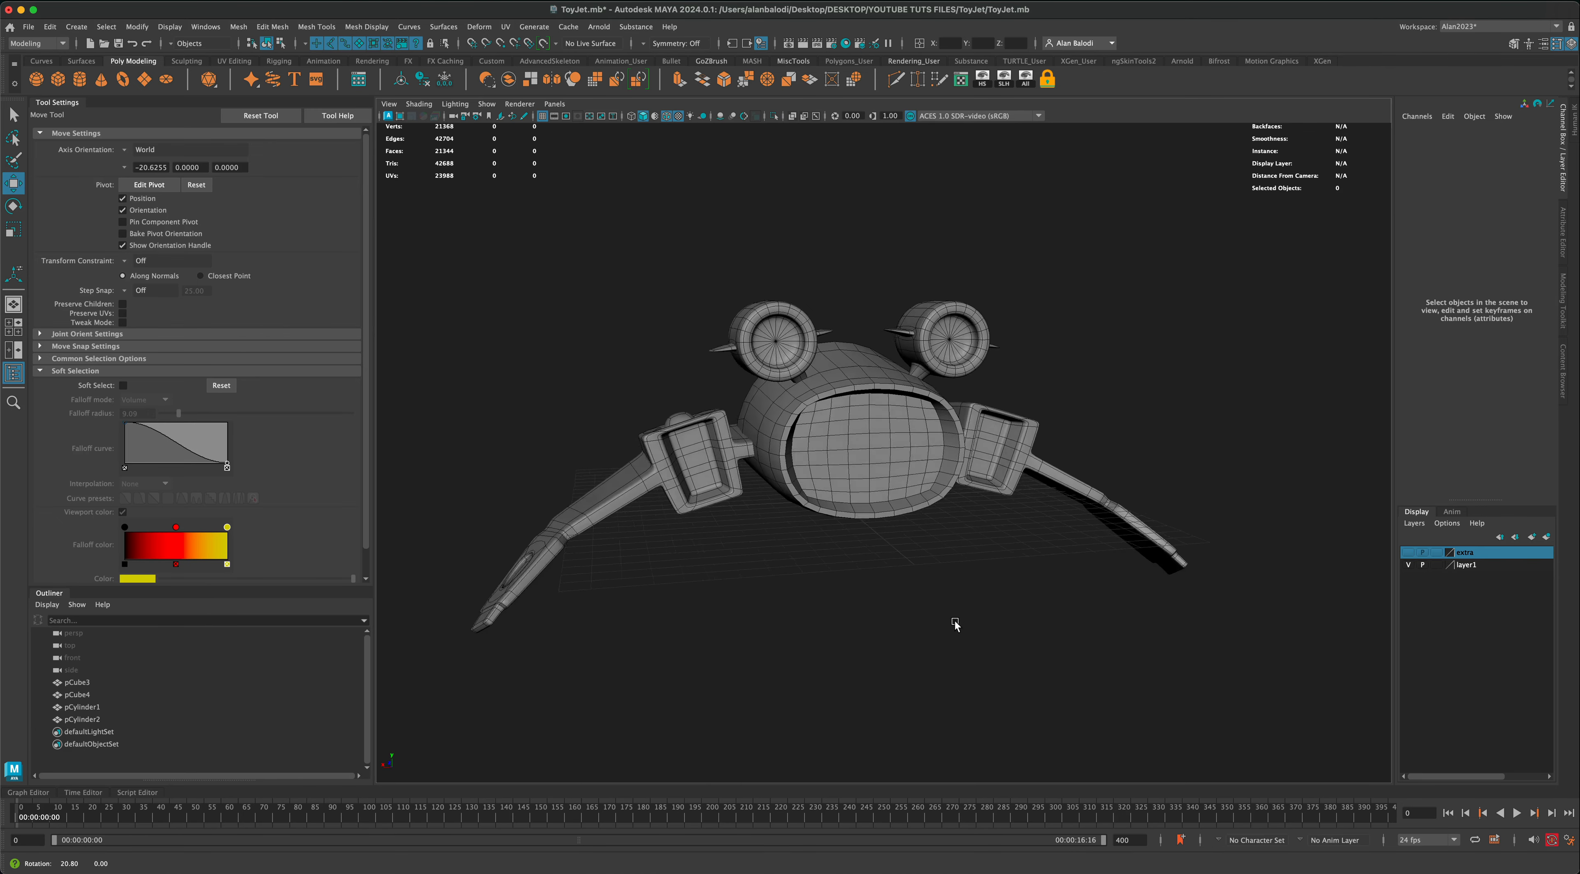
pyautogui.scroll(3, 926, 607)
pyautogui.click(906, 421)
pyautogui.keyDown('alt'); pyautogui.moveTo(859, 458); pyautogui.dragTo(698, 443); pyautogui.keyUp('alt')
pyautogui.keyDown('alt'); pyautogui.moveTo(811, 625); pyautogui.dragTo(913, 649); pyautogui.keyUp('alt')
pyautogui.moveTo(860, 422); pyautogui.dragTo(900, 400, button='right')
pyautogui.click(1142, 485)
pyautogui.keyDown('alt'); pyautogui.moveTo(1141, 492); pyautogui.dragTo(1068, 580); pyautogui.keyUp('alt')
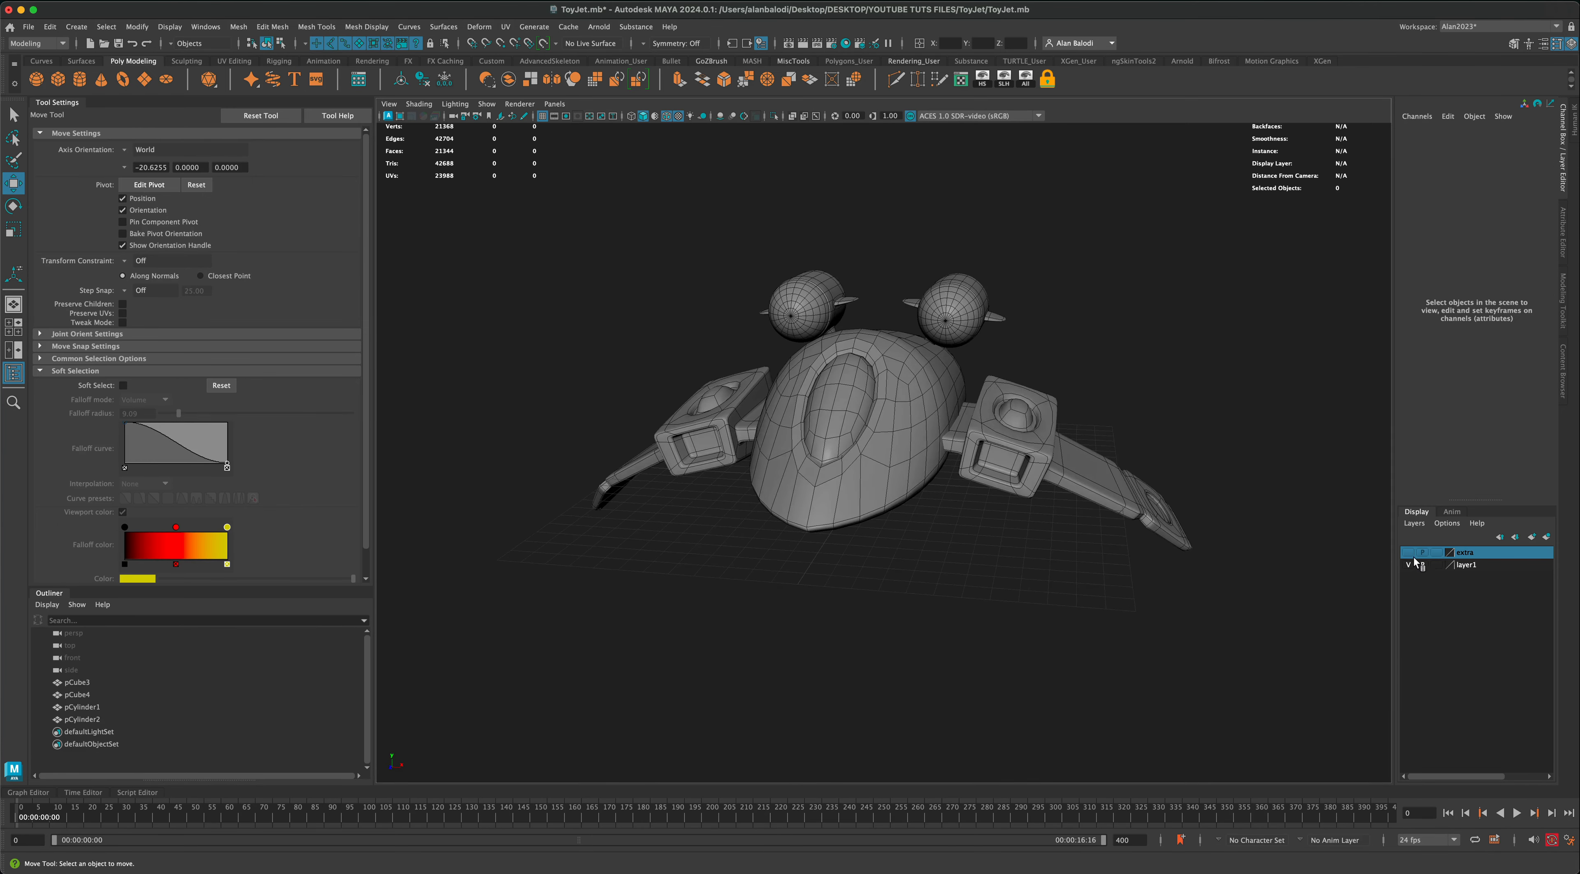
# Step: Show the extra layer and scale its bullet-shaped cylinder down to about 0.19 in X and Z and 0.47 in Y
pyautogui.click(1409, 555)
pyautogui.click(859, 550)
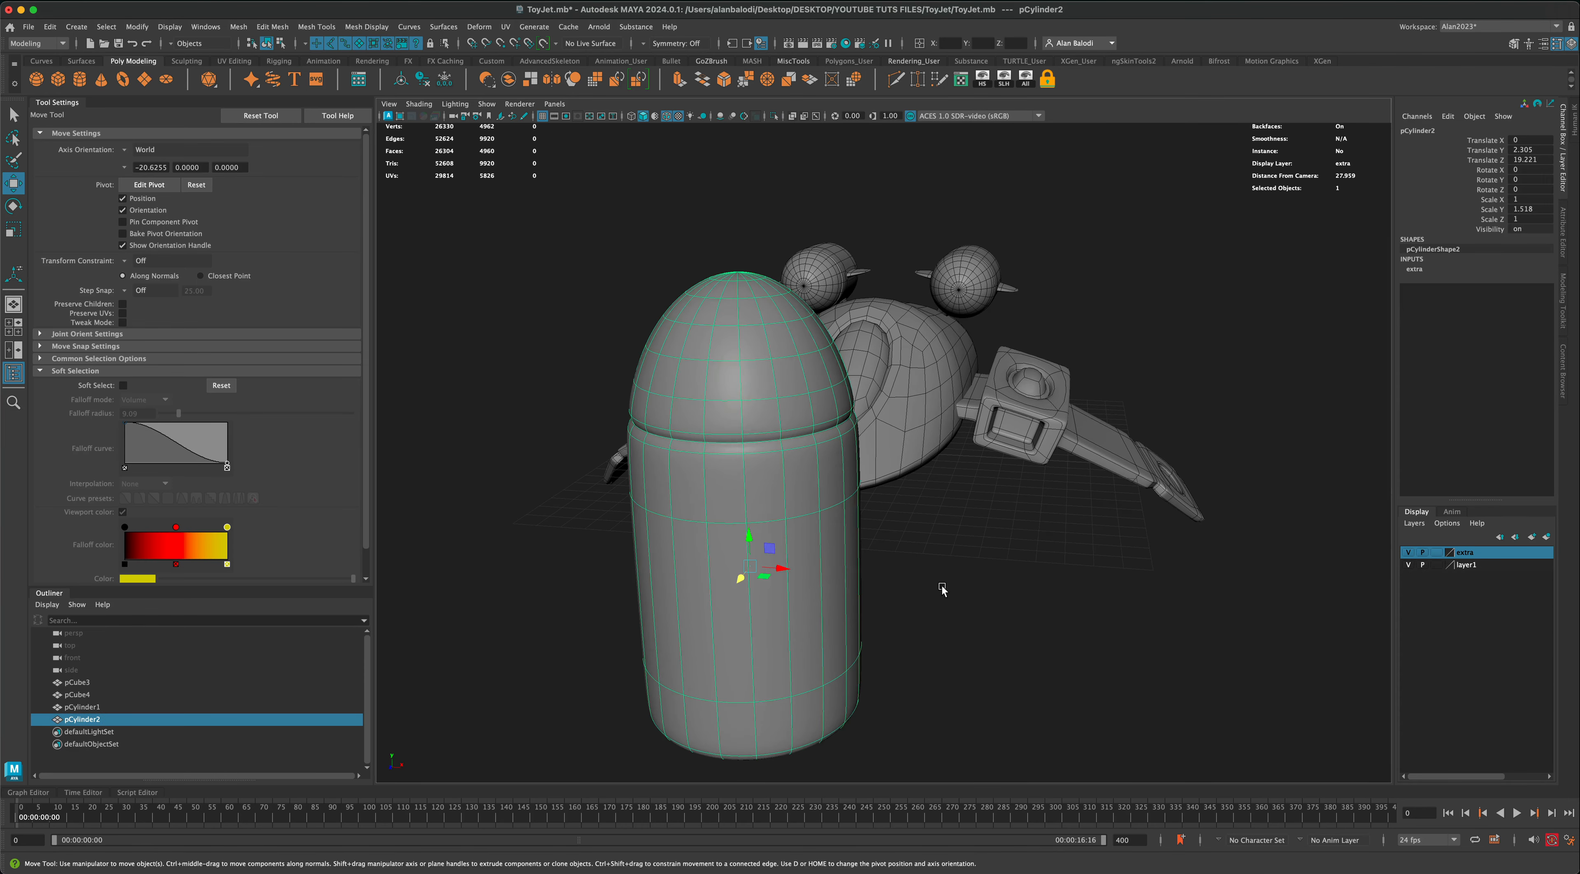
pyautogui.click(12, 230)
pyautogui.moveTo(738, 559); pyautogui.dragTo(606, 581)
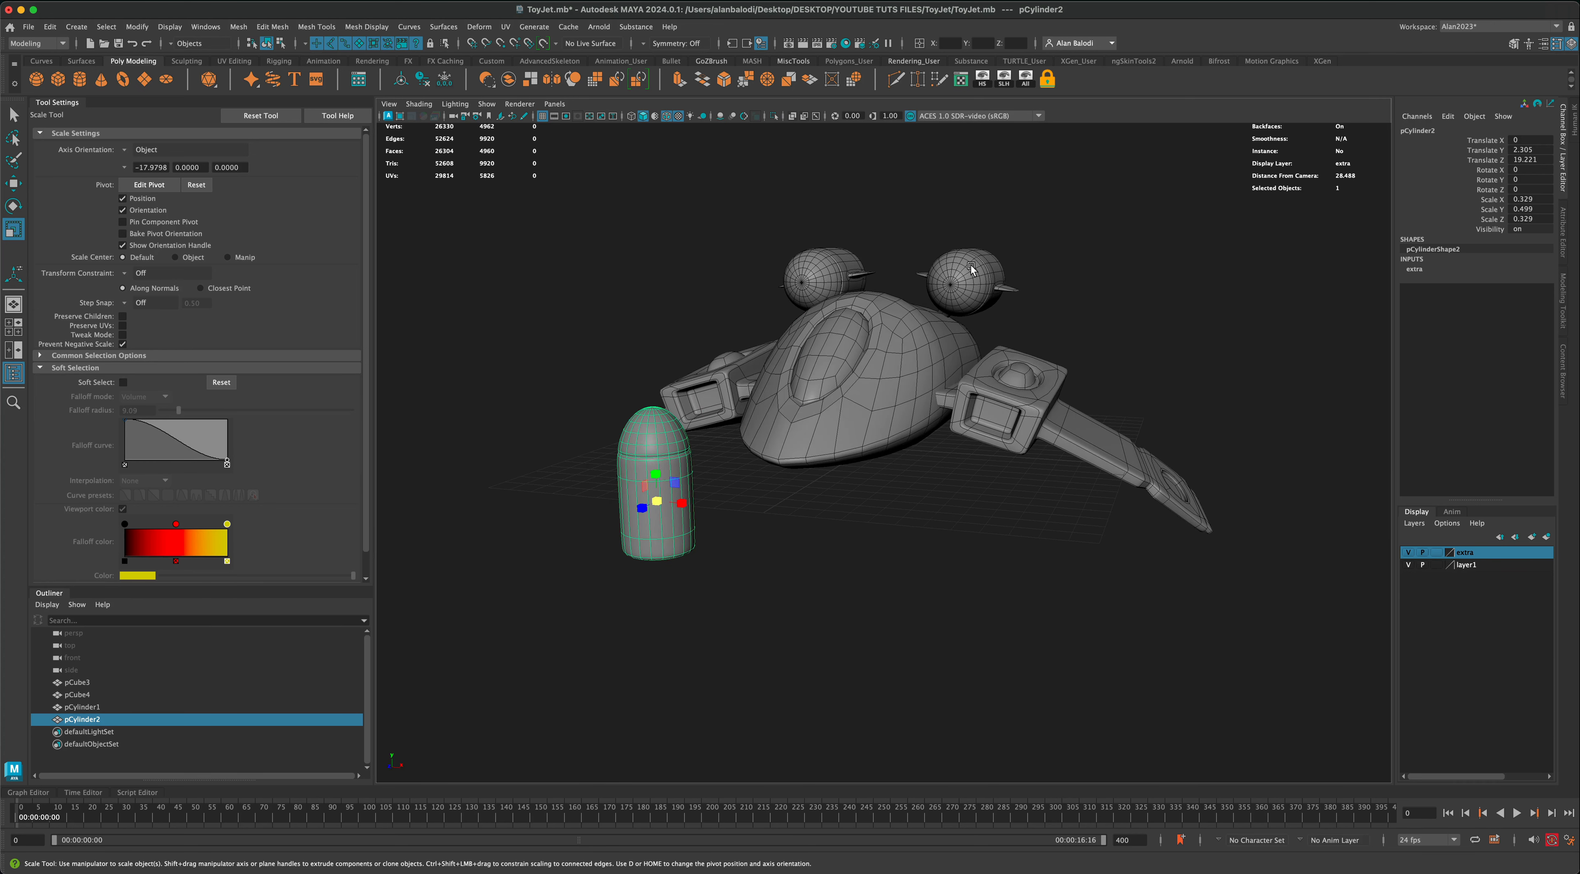
pyautogui.moveTo(658, 471); pyautogui.dragTo(599, 512)
# Step: Rotate the bullet-shaped cylinder 90 degrees about X and move it beside the wing at about X 10.7, Y 1.4, Z 5.1
pyautogui.click(14, 207)
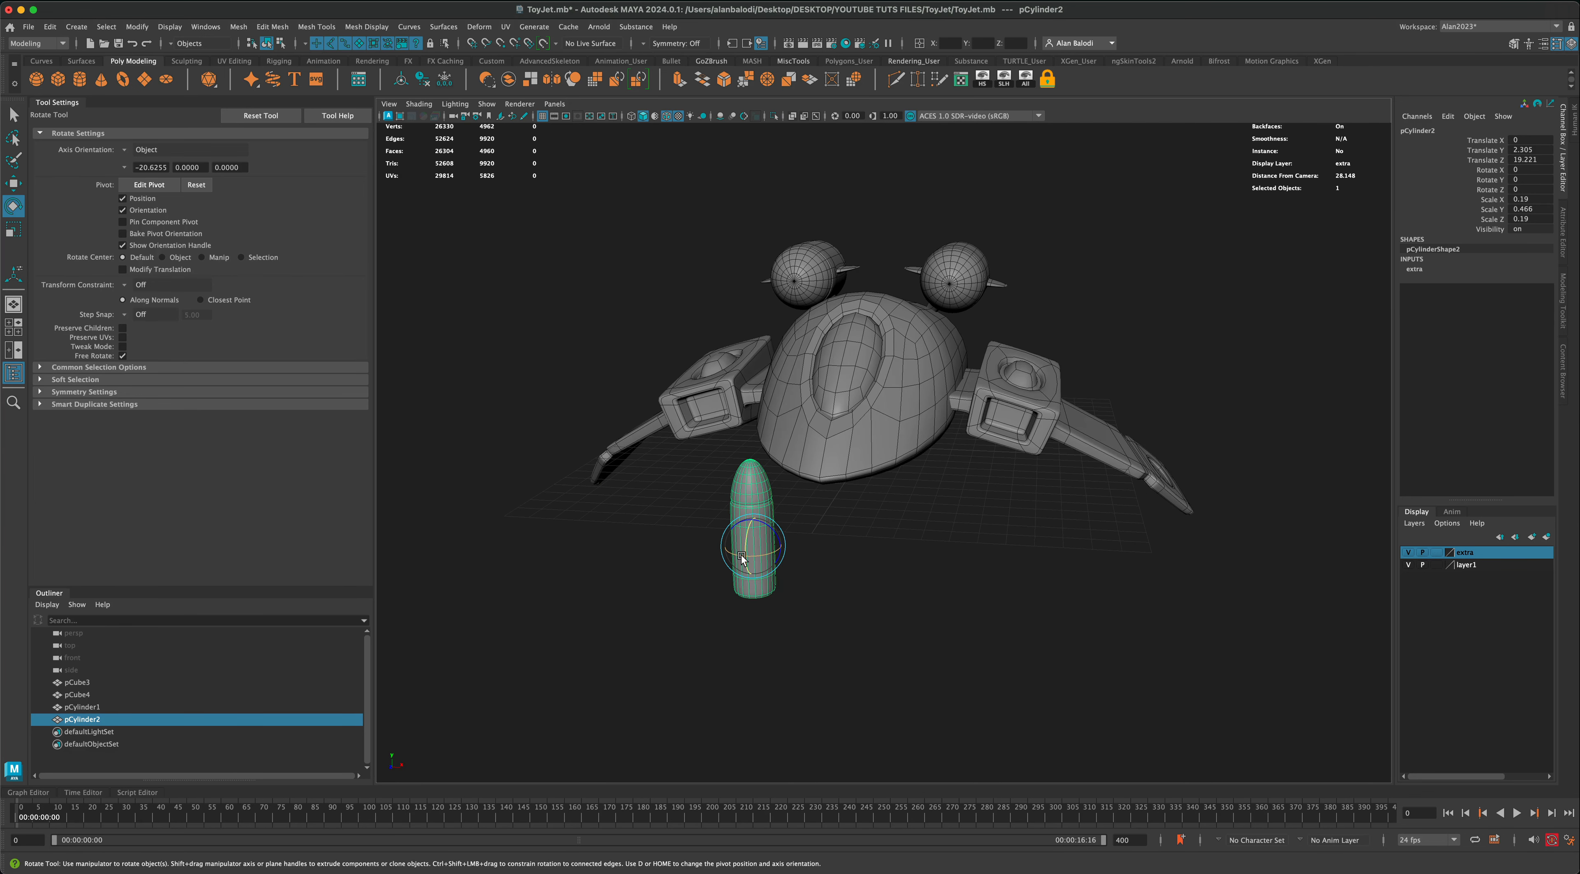
pyautogui.moveTo(745, 541); pyautogui.dragTo(743, 575)
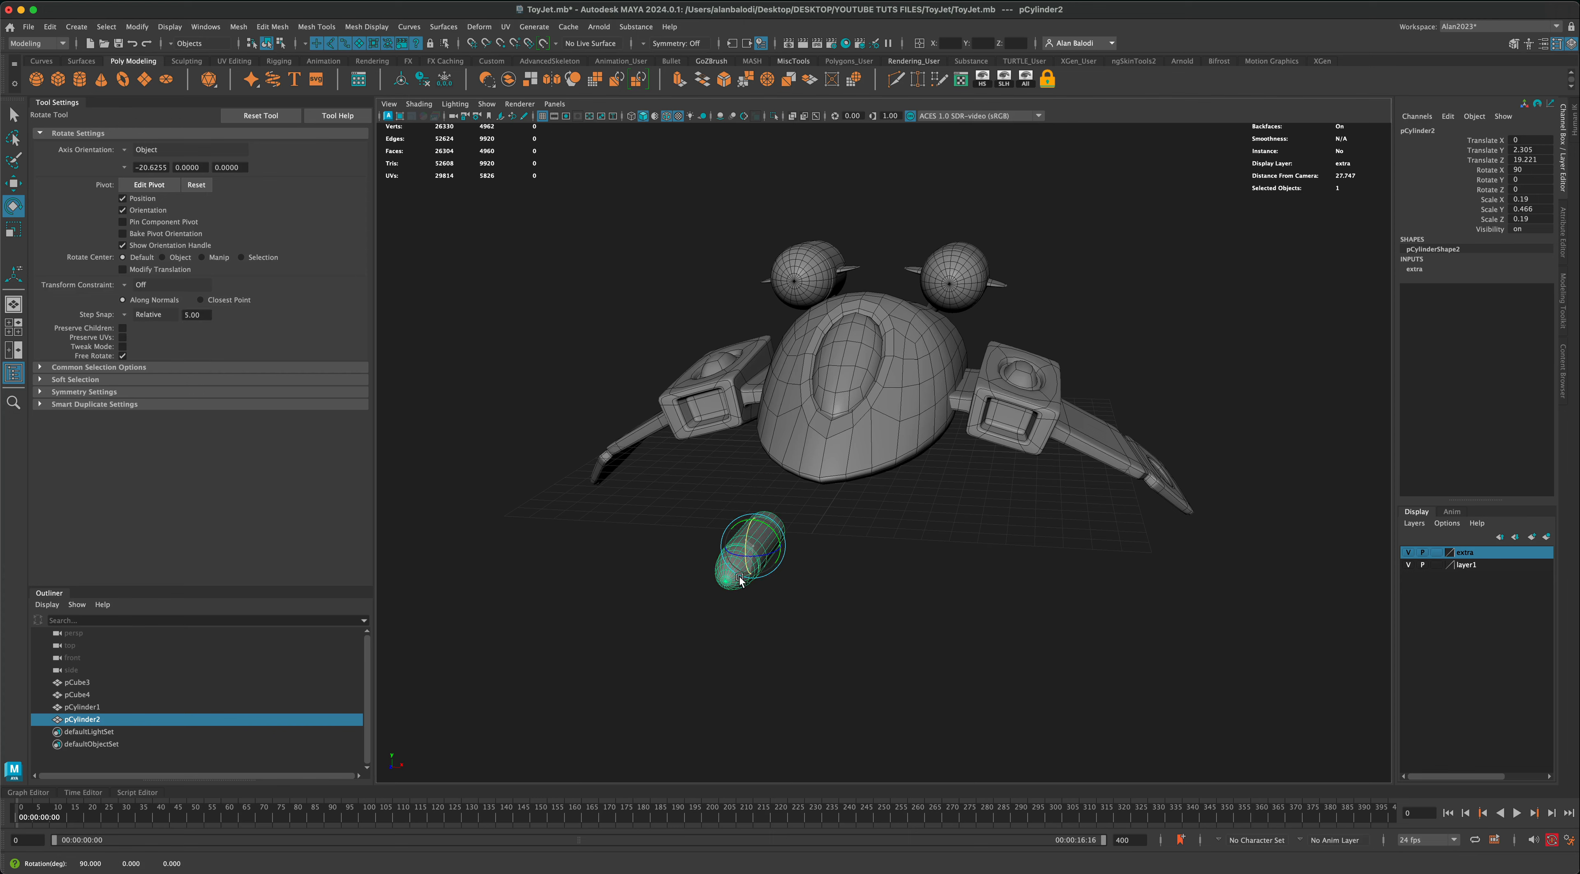
pyautogui.click(16, 184)
pyautogui.keyDown('alt'); pyautogui.moveTo(623, 474); pyautogui.dragTo(553, 485); pyautogui.keyUp('alt')
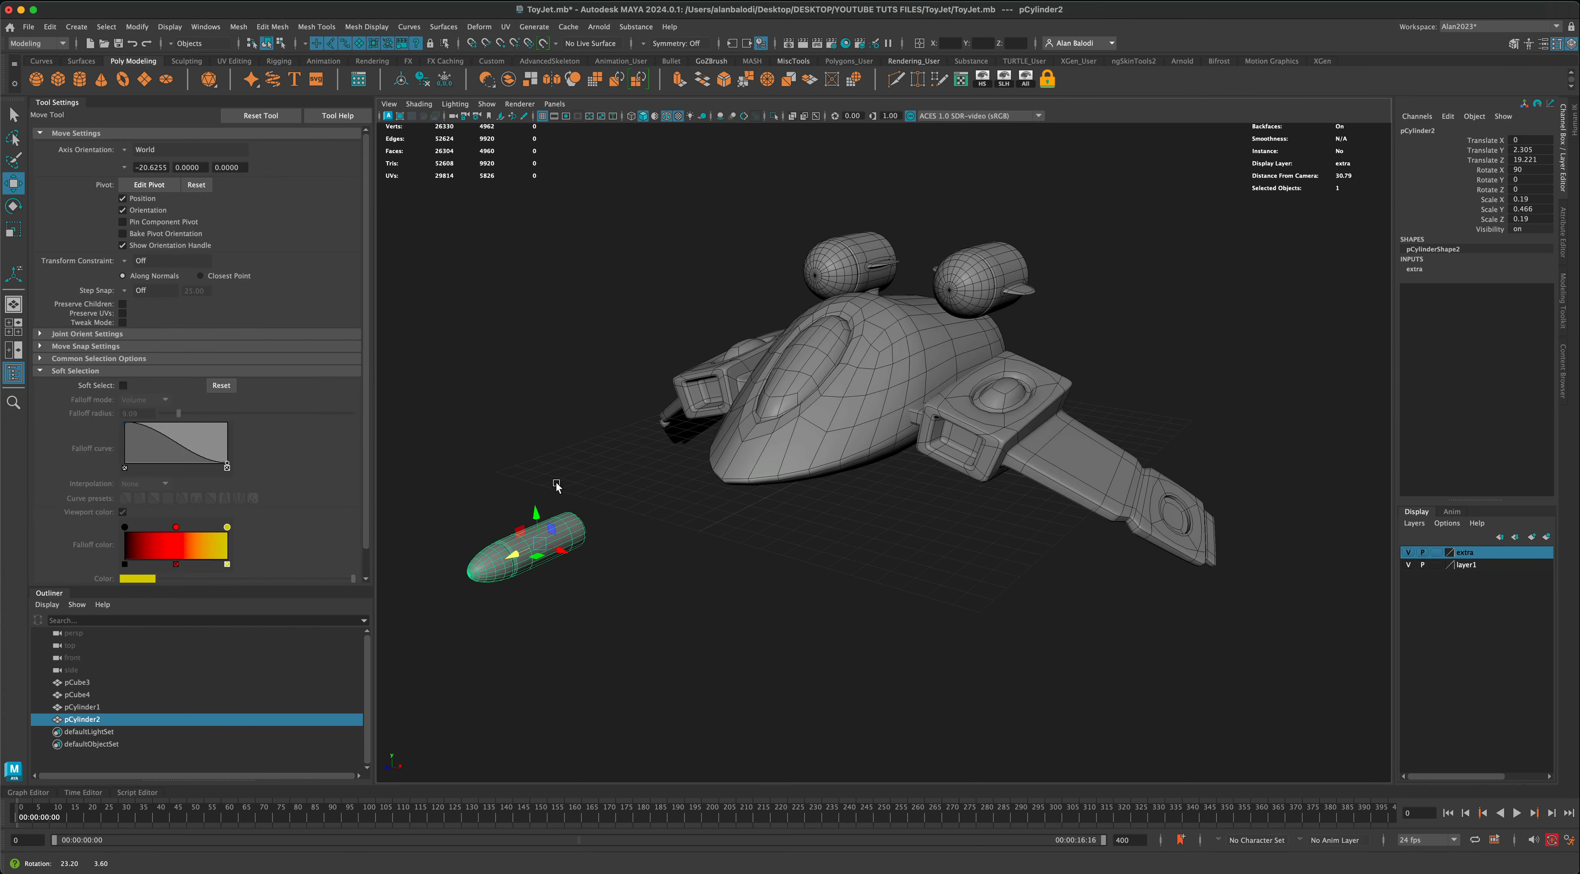
pyautogui.moveTo(517, 553); pyautogui.dragTo(805, 464)
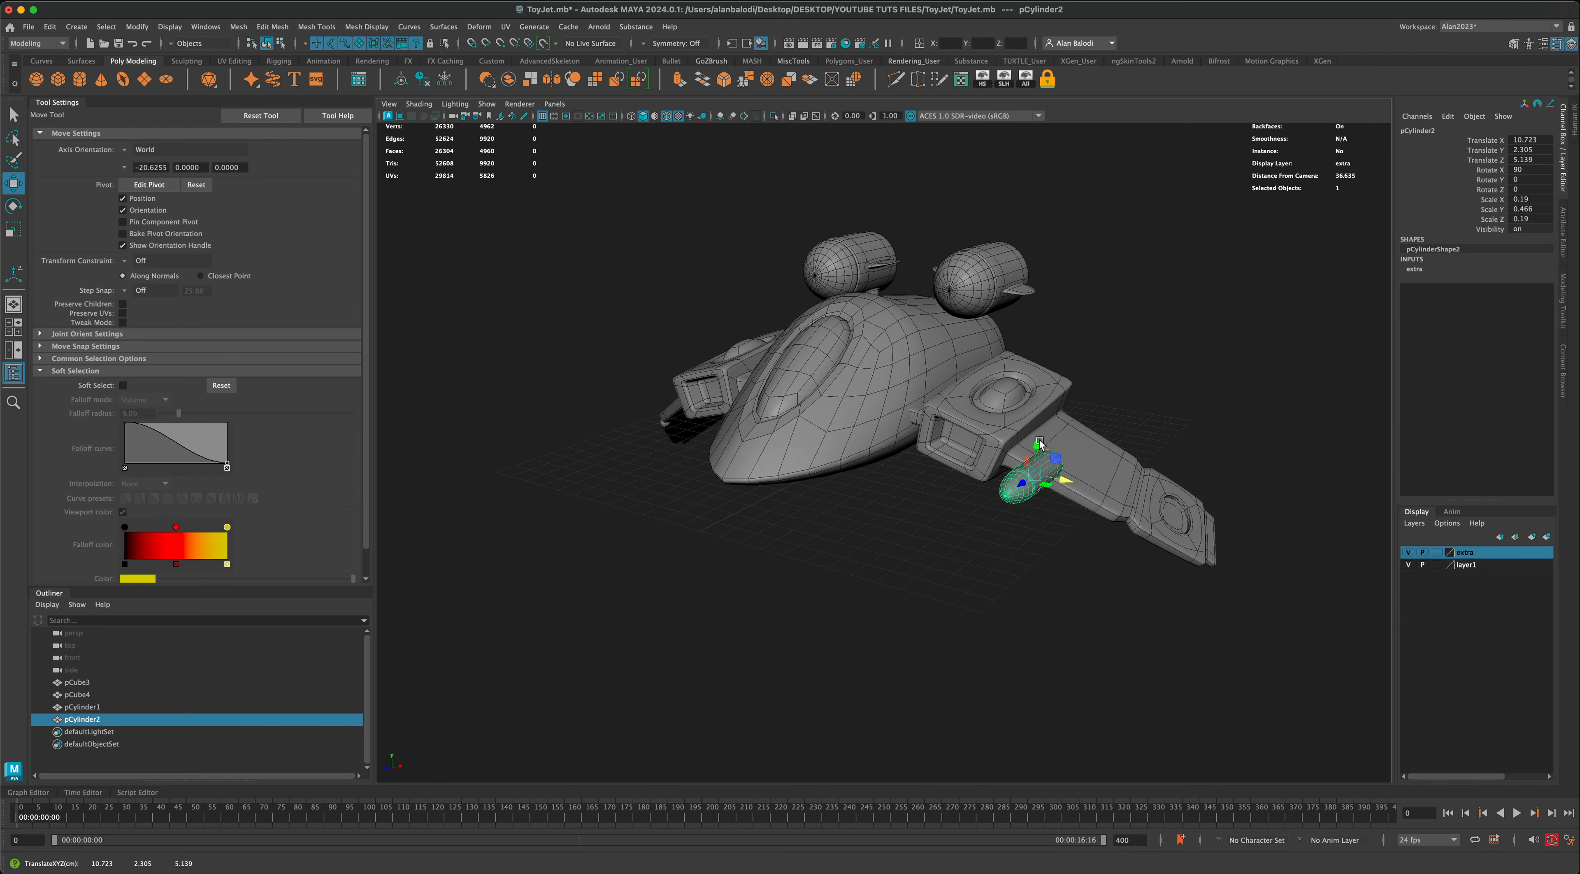
pyautogui.moveTo(1038, 471); pyautogui.dragTo(884, 564)
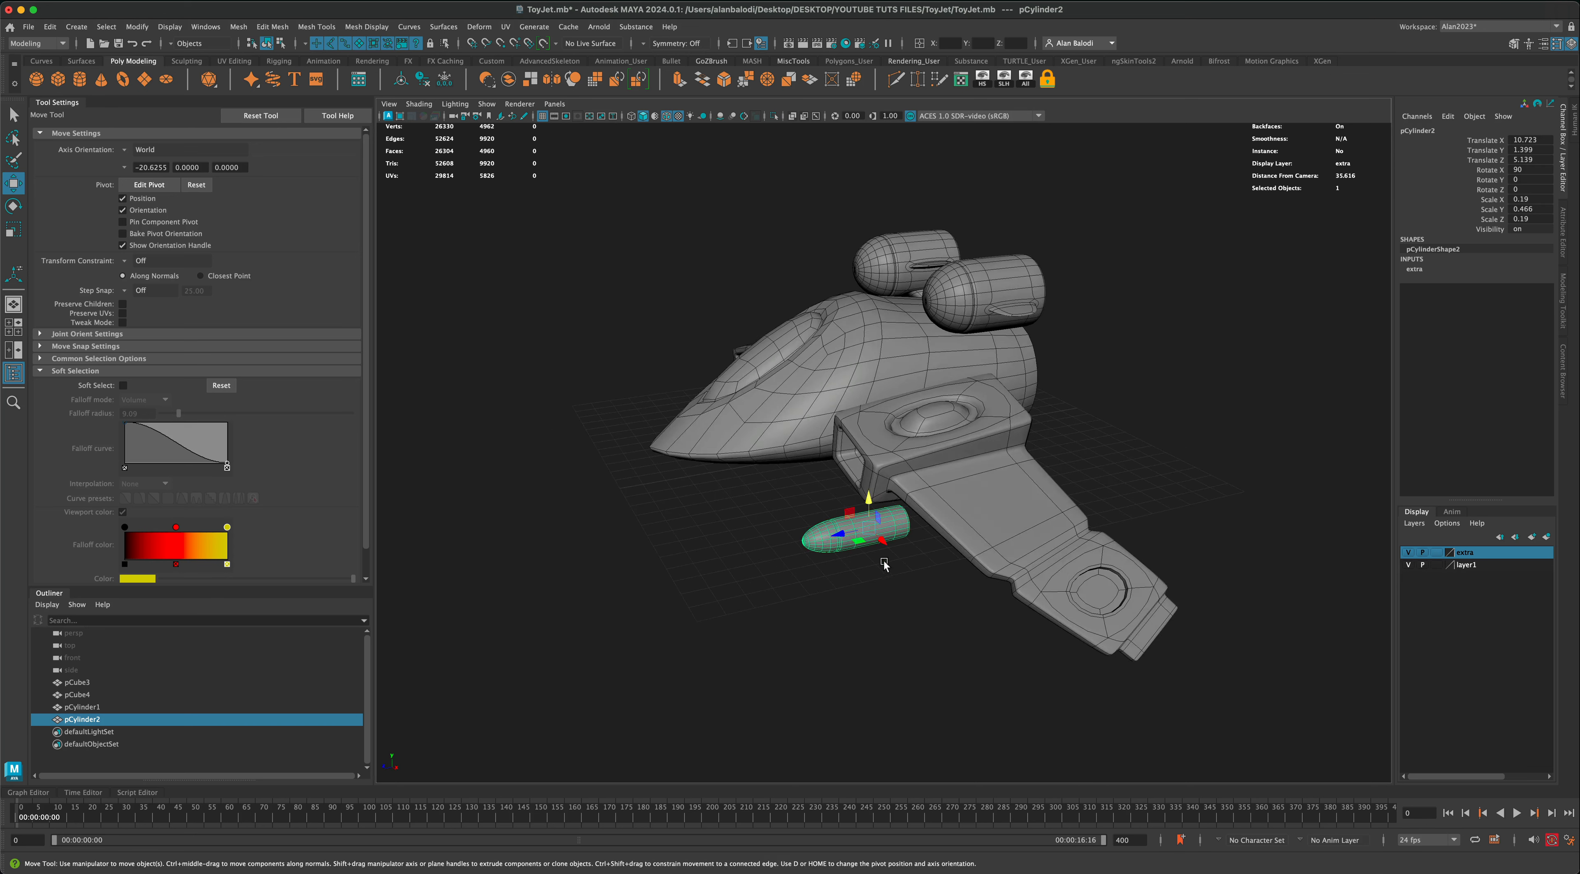
# Step: In the front view, place the missile just below the inner wing at about X 9.15, Y 0.27
pyautogui.keyDown('alt'); pyautogui.moveTo(677, 597); pyautogui.dragTo(715, 590); pyautogui.keyUp('alt')
pyautogui.press('space')
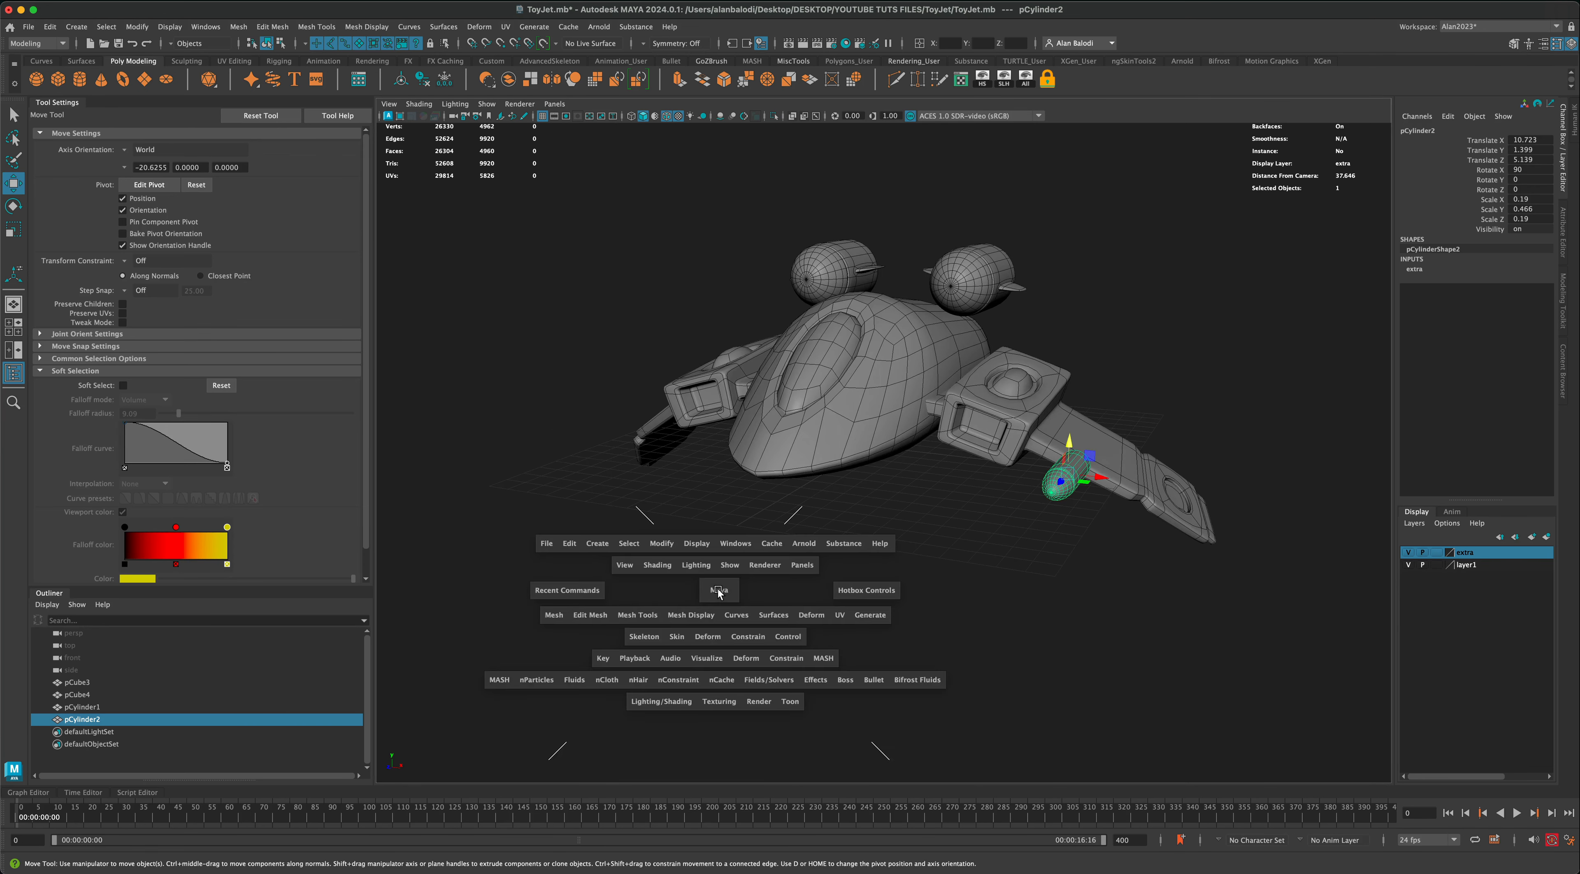
pyautogui.press('space')
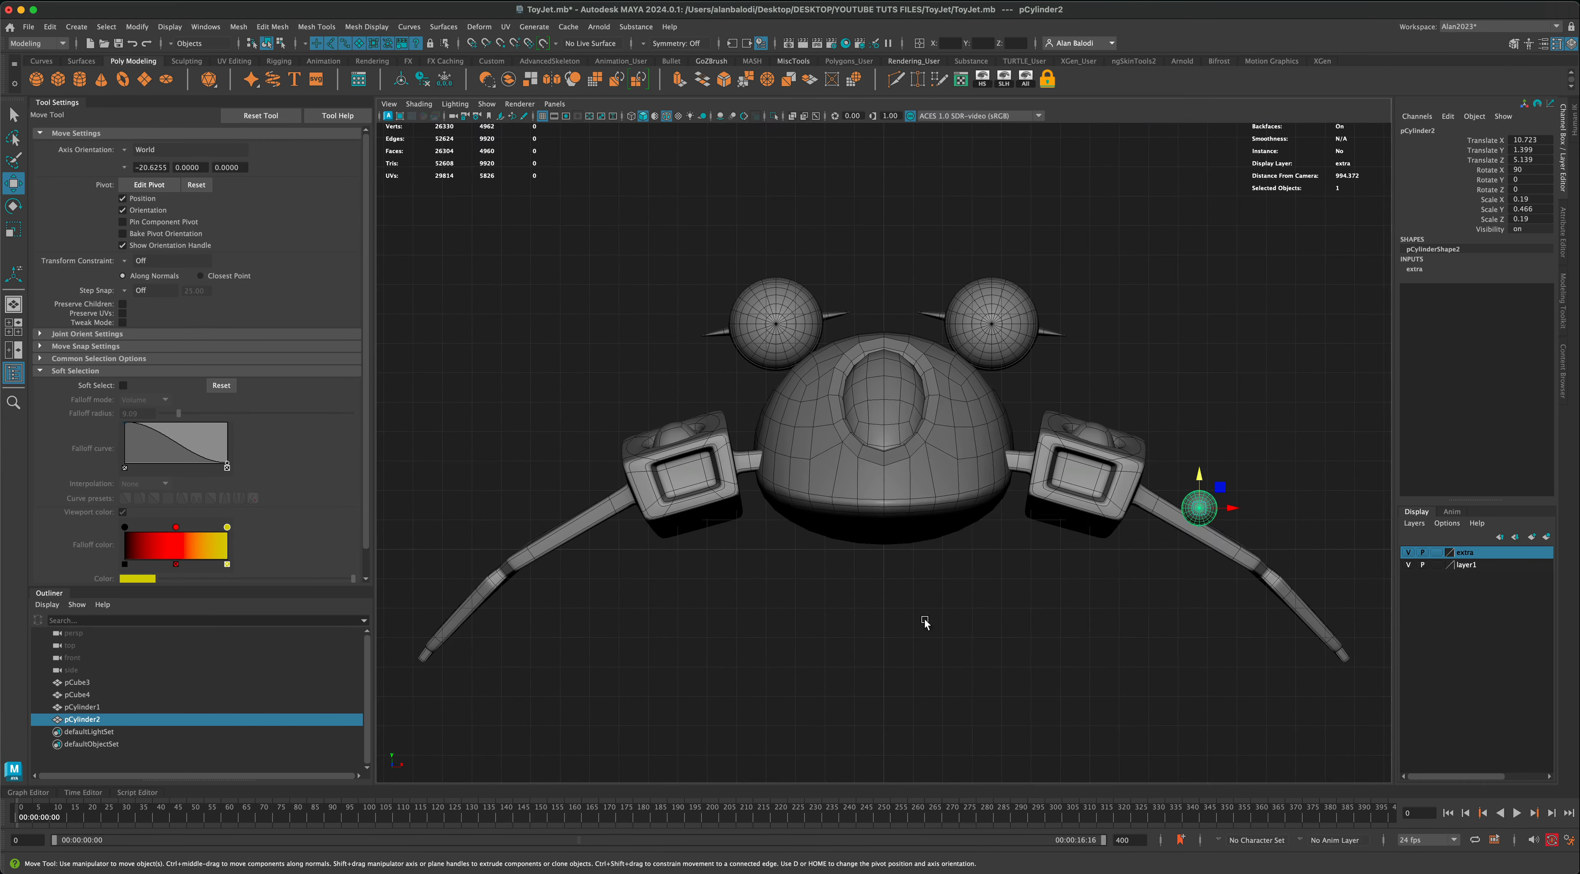
pyautogui.scroll(3, 805, 545)
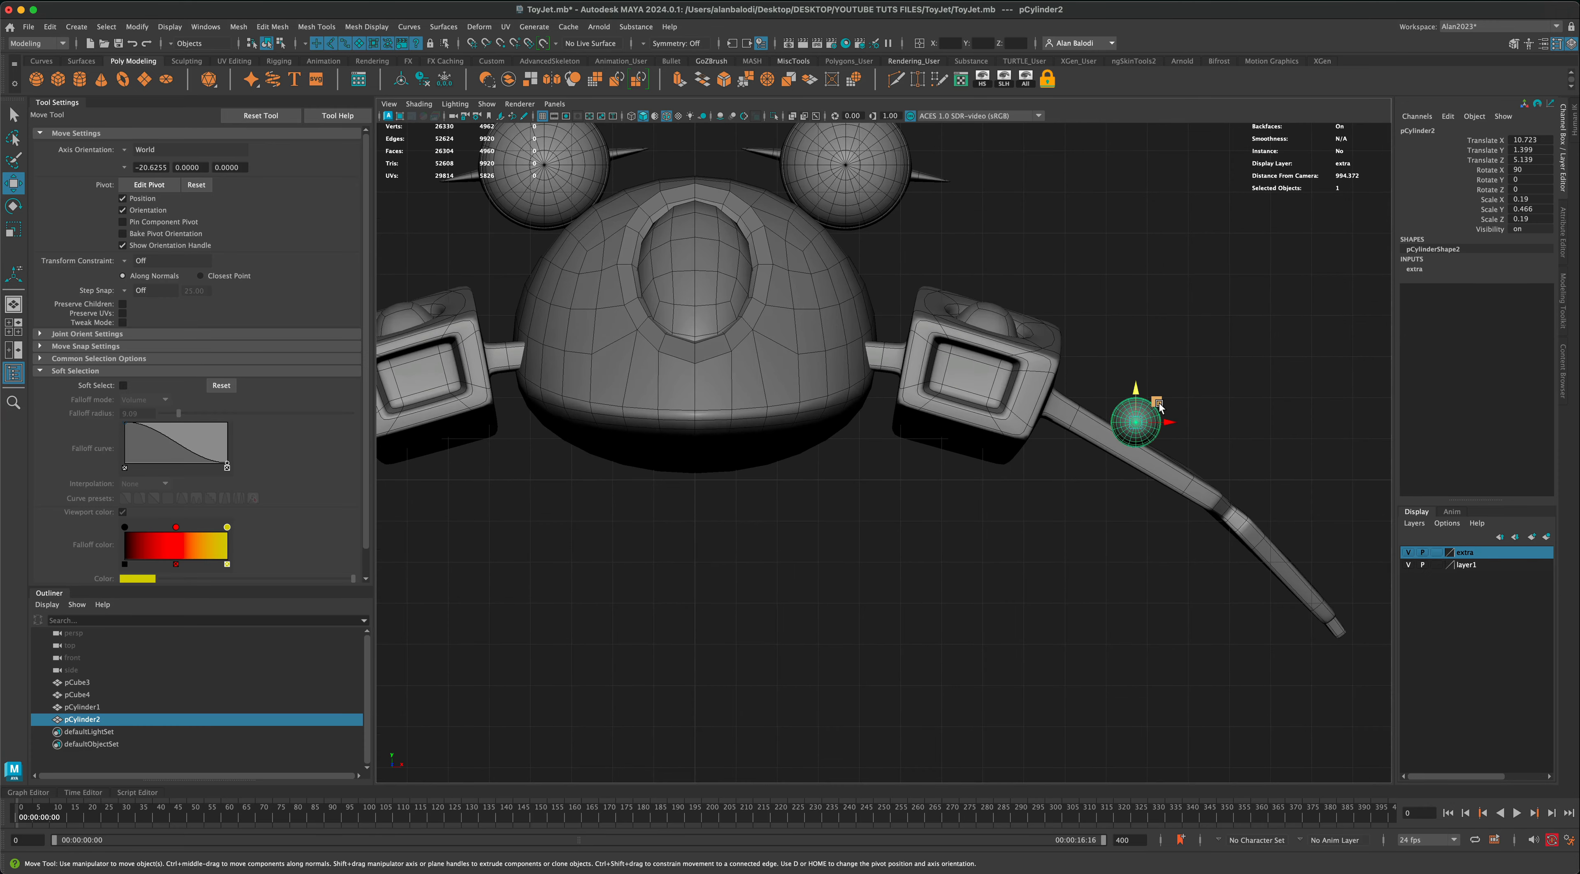
pyautogui.moveTo(1158, 404); pyautogui.dragTo(1087, 445)
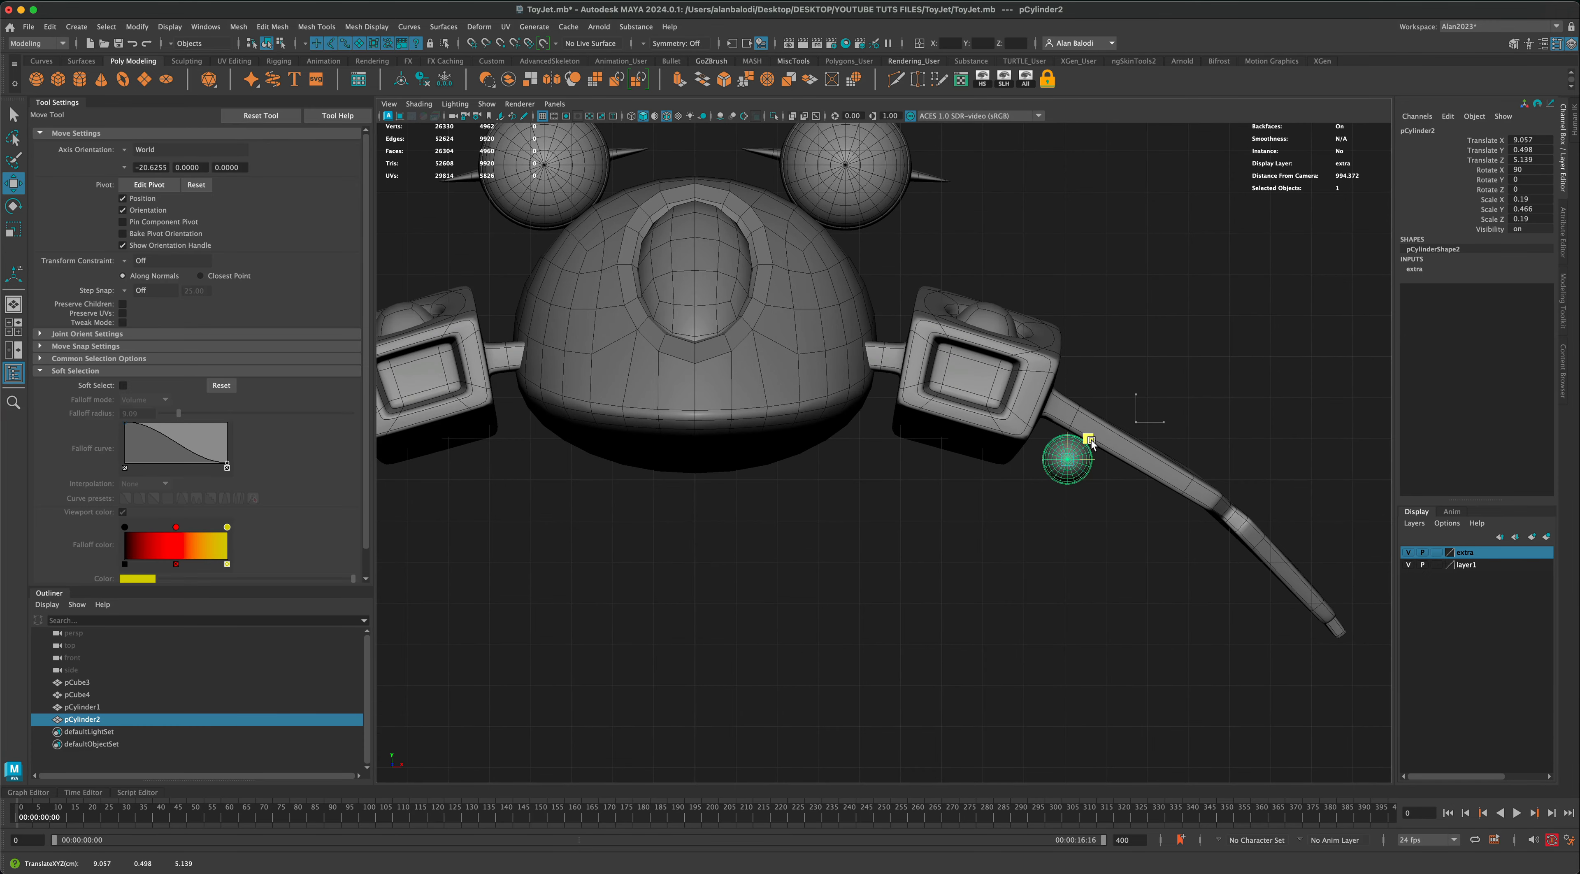
pyautogui.moveTo(1097, 447)
pyautogui.mouseDown()
pyautogui.moveTo(1176, 499)
pyautogui.moveTo(1095, 452)
pyautogui.mouseUp()
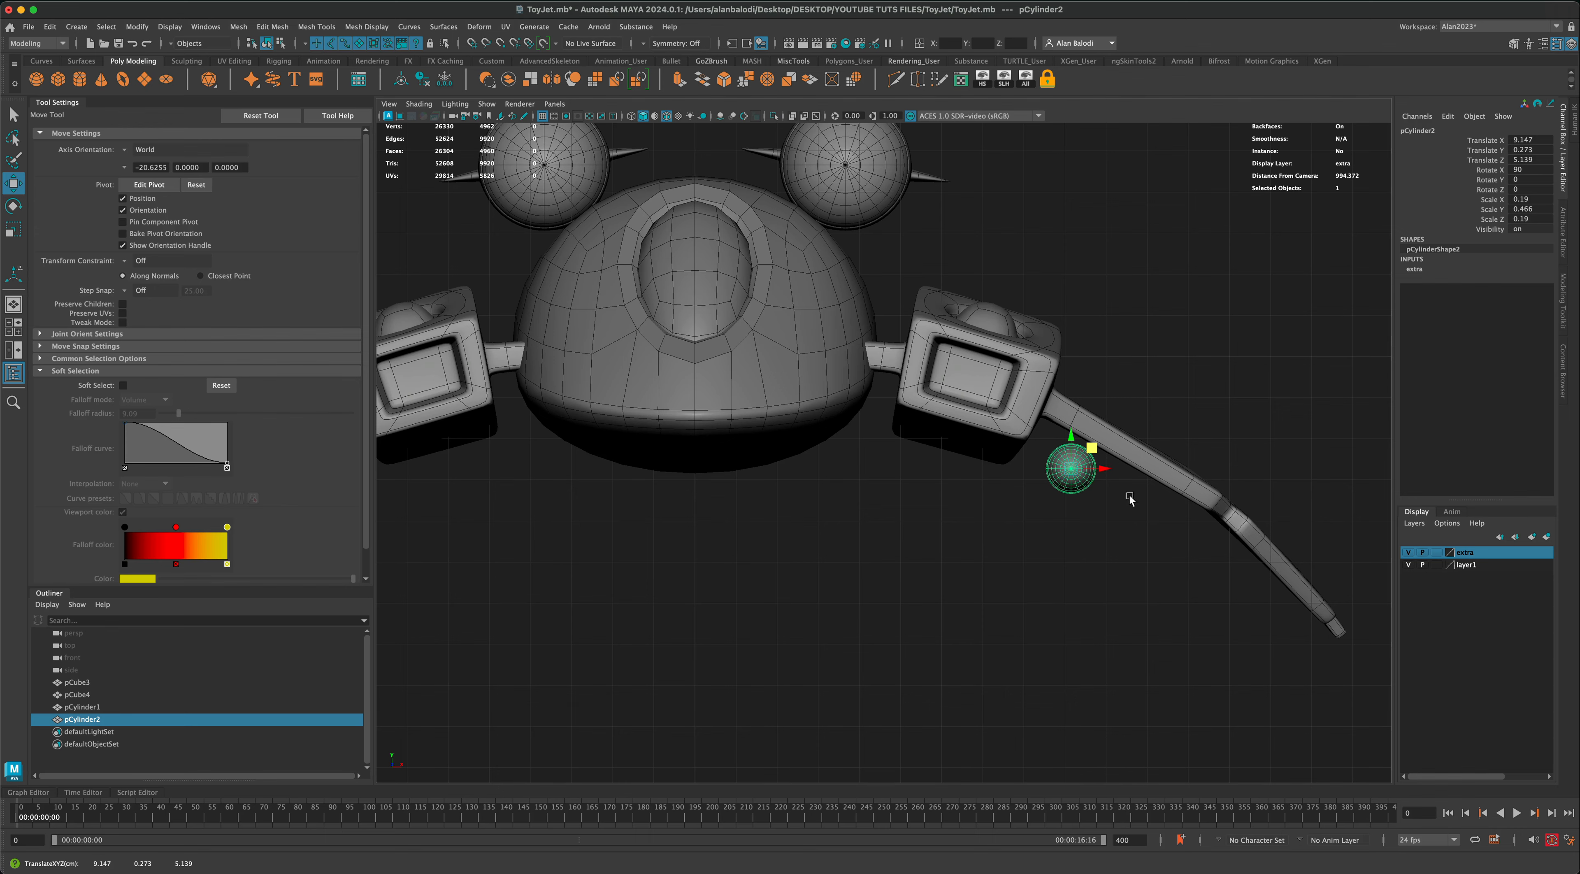
# Step: In the perspective view, move the missile backward under the wing to about Z 0.6
pyautogui.press('space')
pyautogui.press('space')
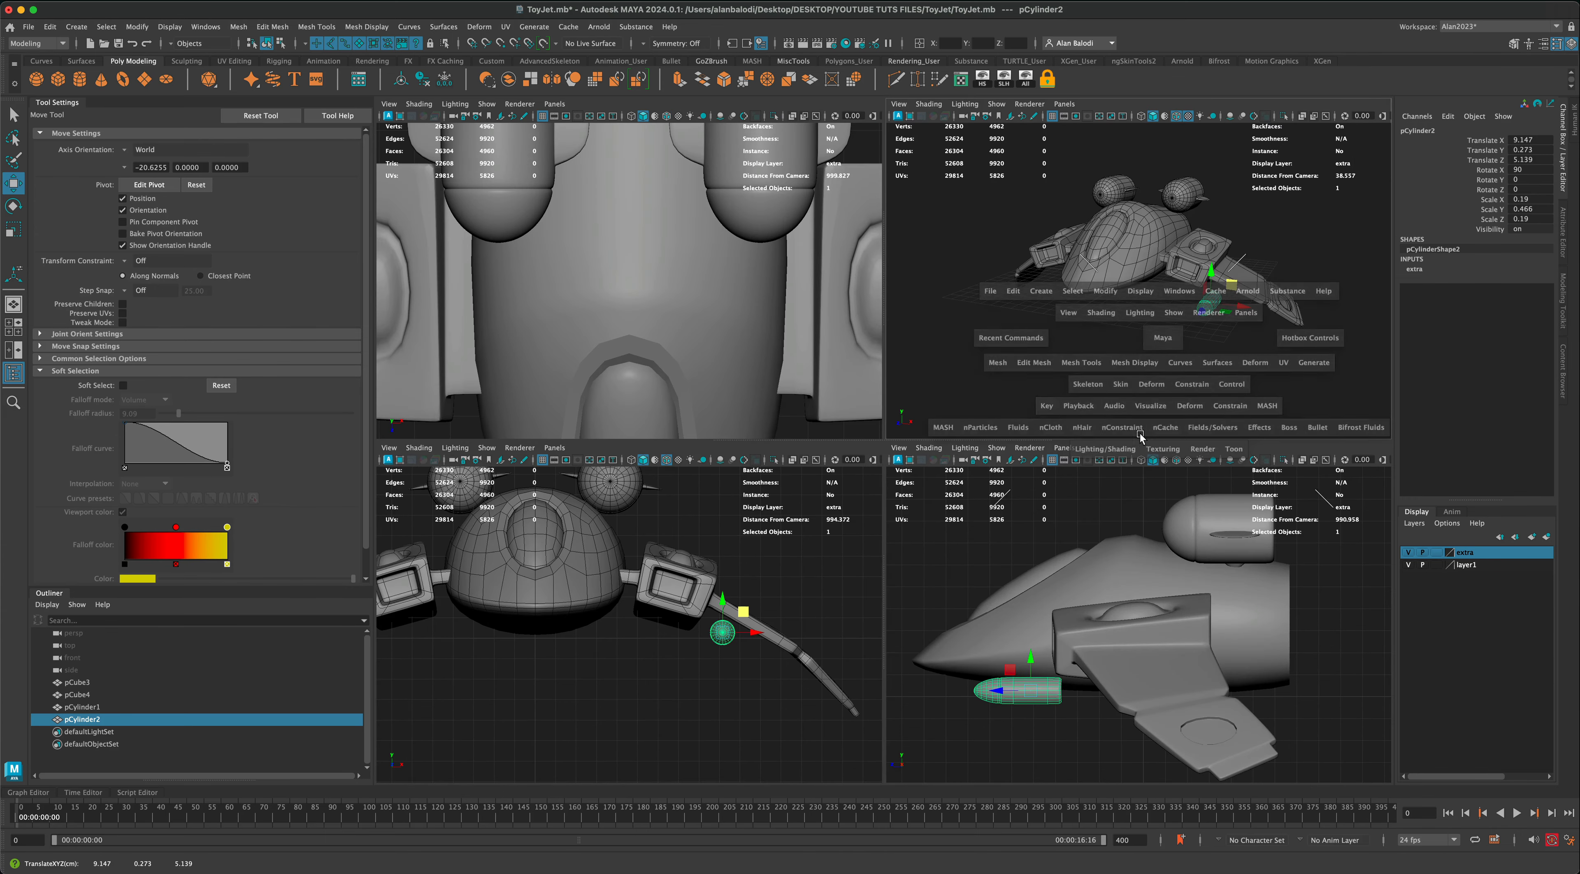
pyautogui.scroll(-3, 1043, 546)
pyautogui.keyDown('alt'); pyautogui.moveTo(1032, 547); pyautogui.dragTo(963, 556); pyautogui.keyUp('alt')
pyautogui.scroll(3, 849, 540)
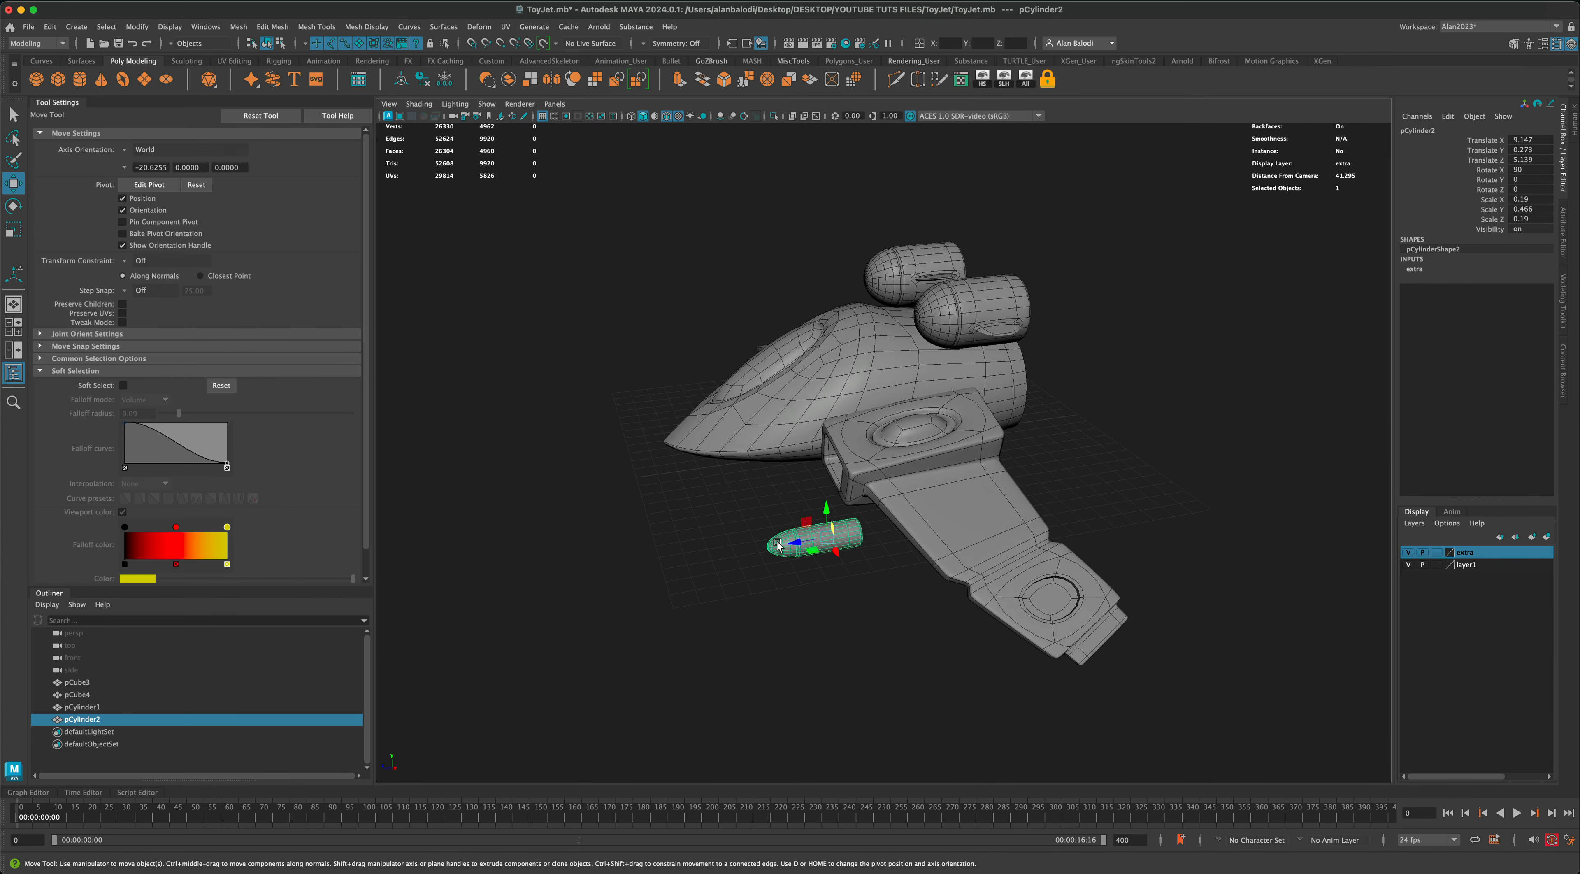
pyautogui.moveTo(792, 543)
pyautogui.mouseDown()
pyautogui.moveTo(899, 541)
pyautogui.moveTo(811, 562)
pyautogui.moveTo(756, 600)
pyautogui.moveTo(781, 530)
pyautogui.moveTo(779, 561)
pyautogui.moveTo(841, 555)
pyautogui.moveTo(786, 565)
pyautogui.moveTo(804, 561)
pyautogui.moveTo(772, 537)
pyautogui.moveTo(785, 529)
pyautogui.mouseUp()
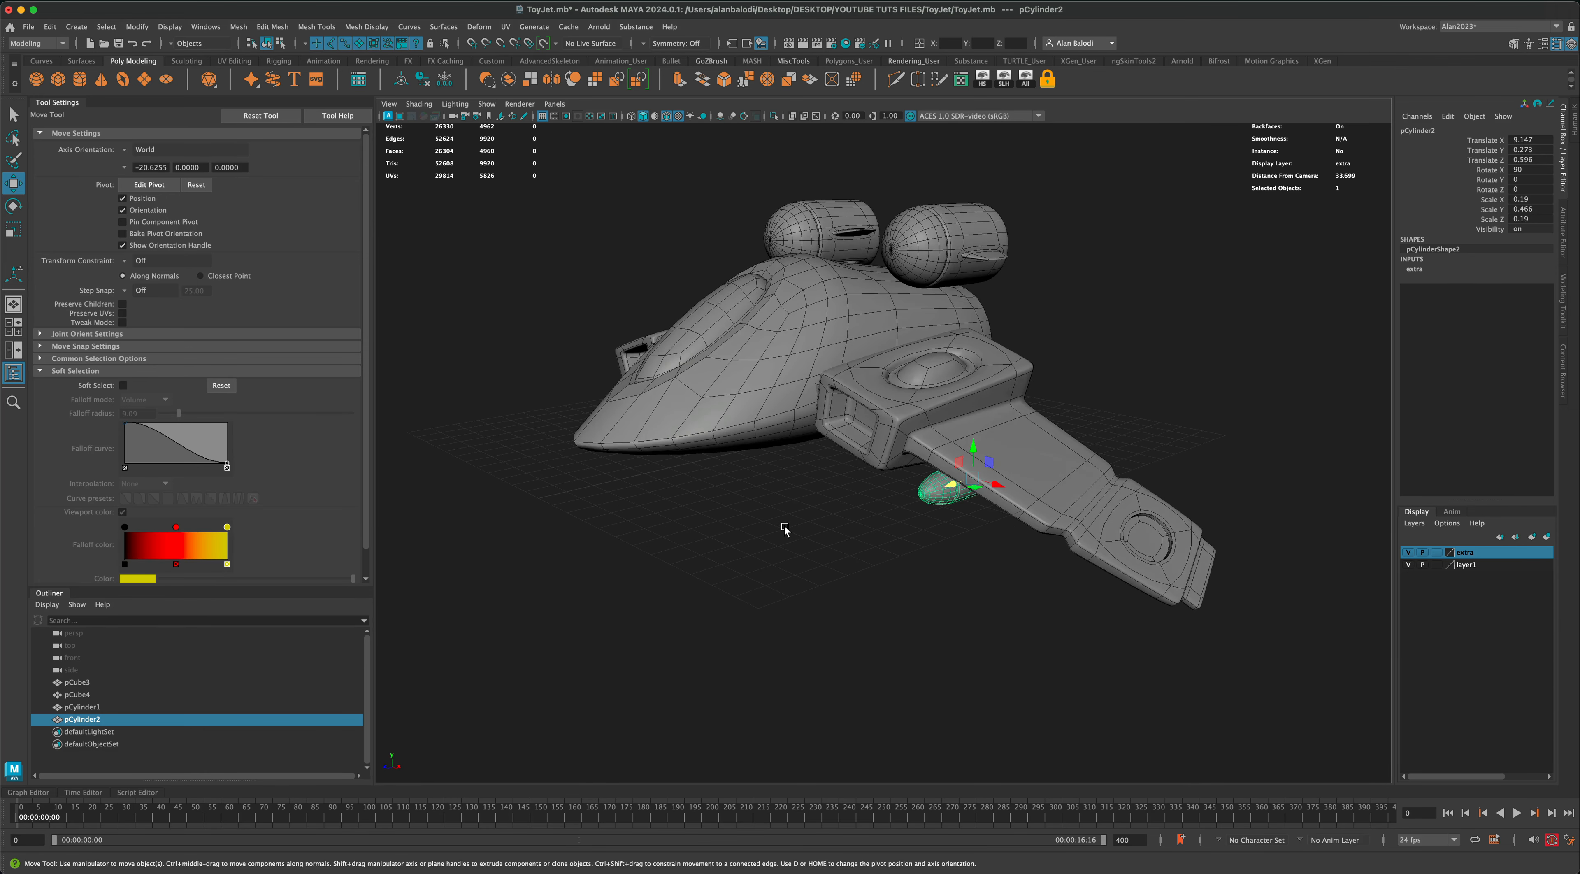
# Step: Scale the missile up to about 0.24 in X and Z and 0.59 in Y, then shift it back to about Z 0
pyautogui.click(14, 235)
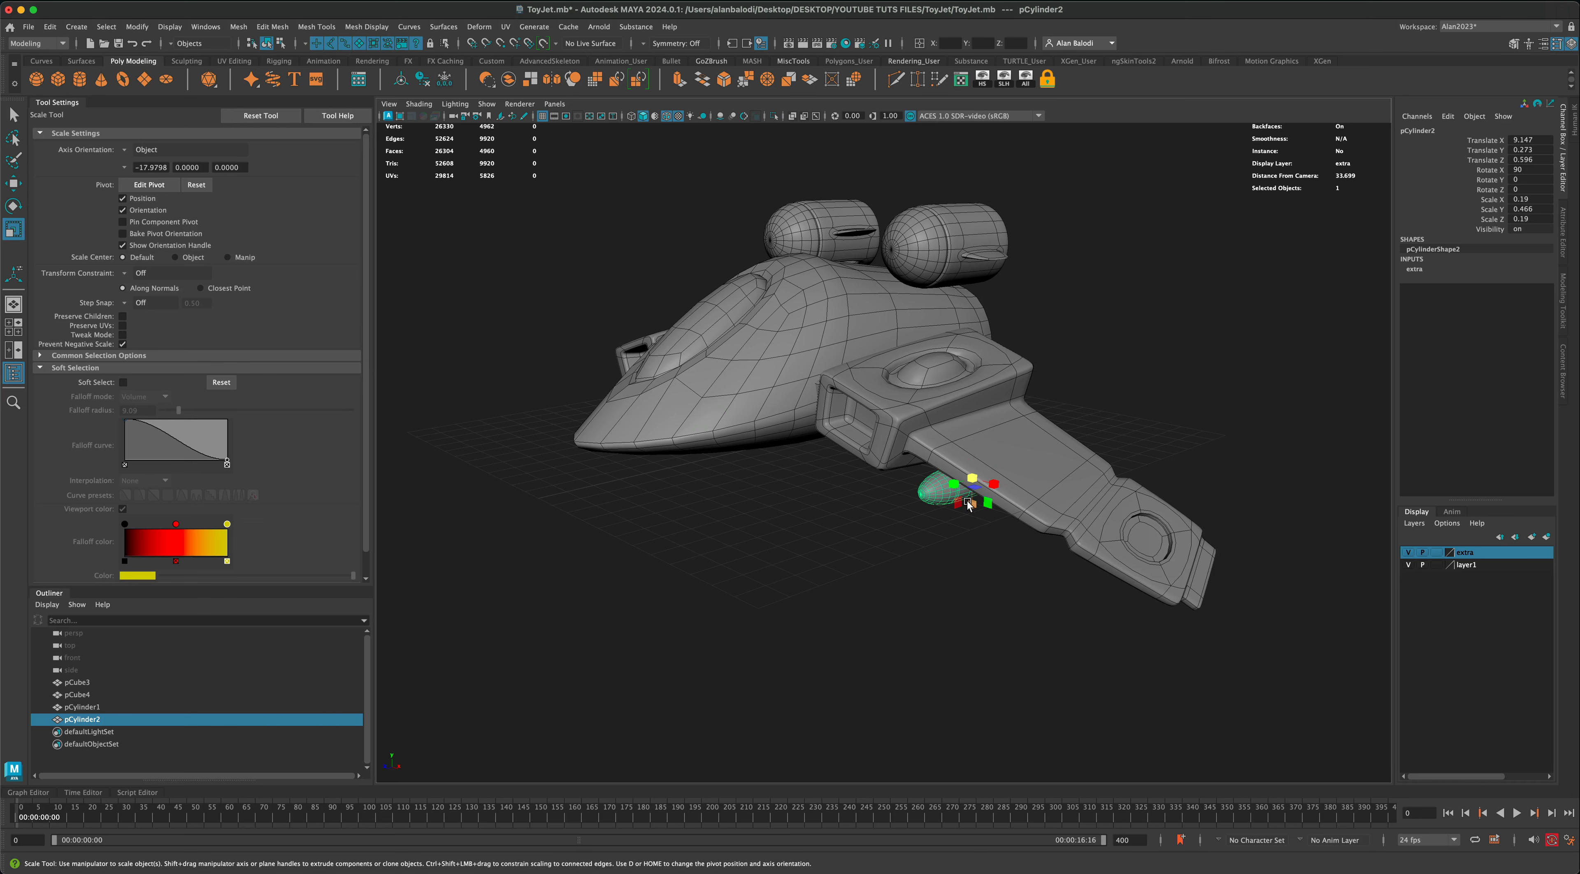
pyautogui.moveTo(967, 504); pyautogui.dragTo(976, 501)
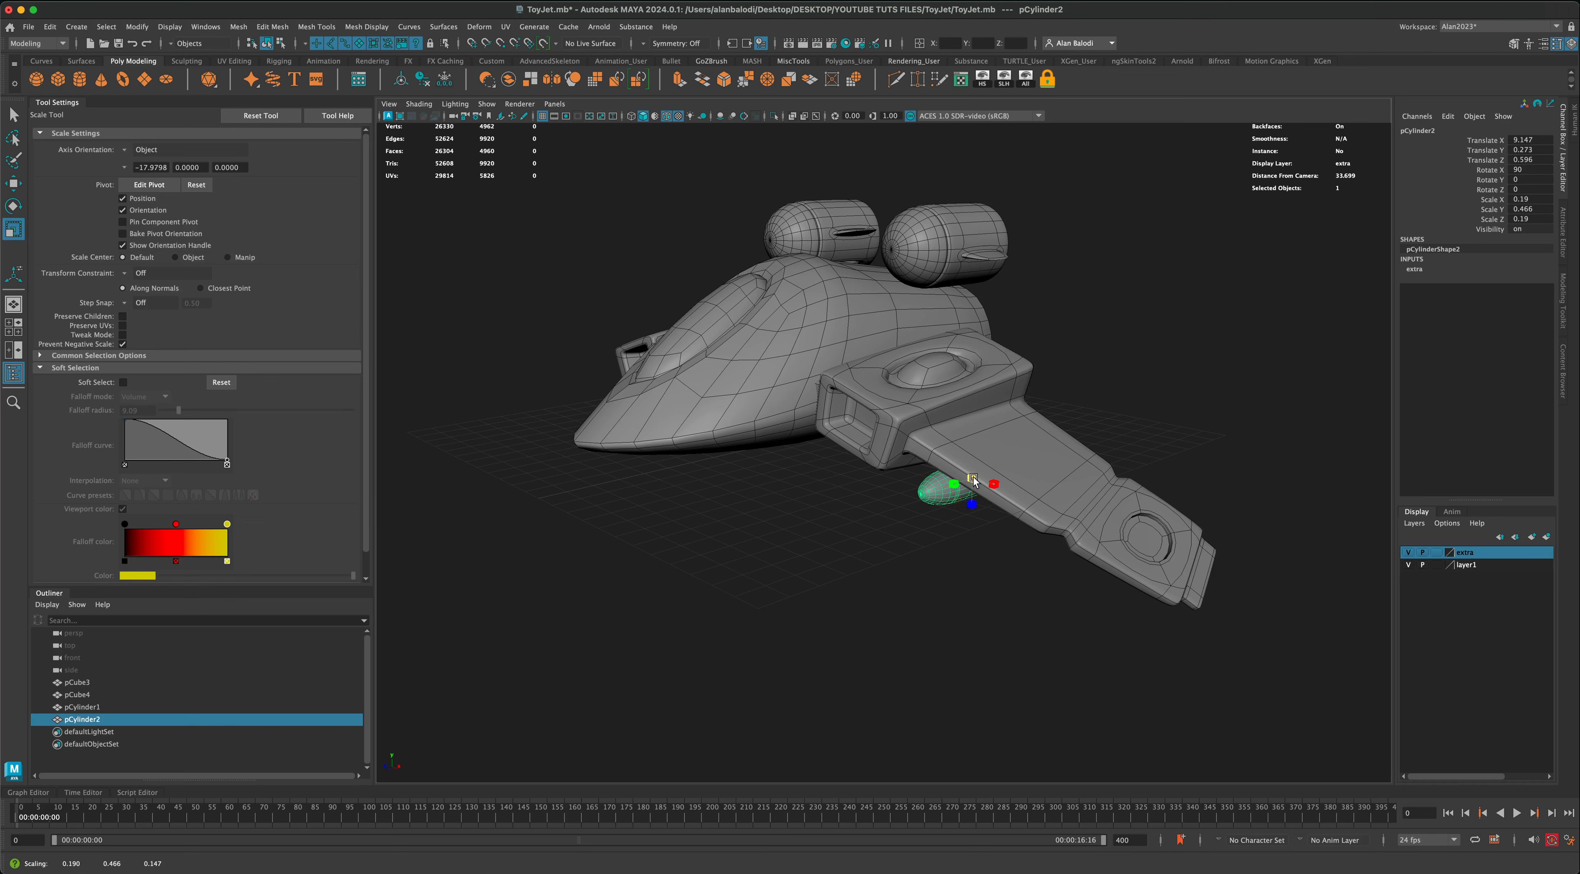
pyautogui.click(14, 189)
pyautogui.keyDown('alt'); pyautogui.moveTo(693, 510); pyautogui.dragTo(642, 529); pyautogui.keyUp('alt')
pyautogui.moveTo(890, 517); pyautogui.dragTo(907, 516)
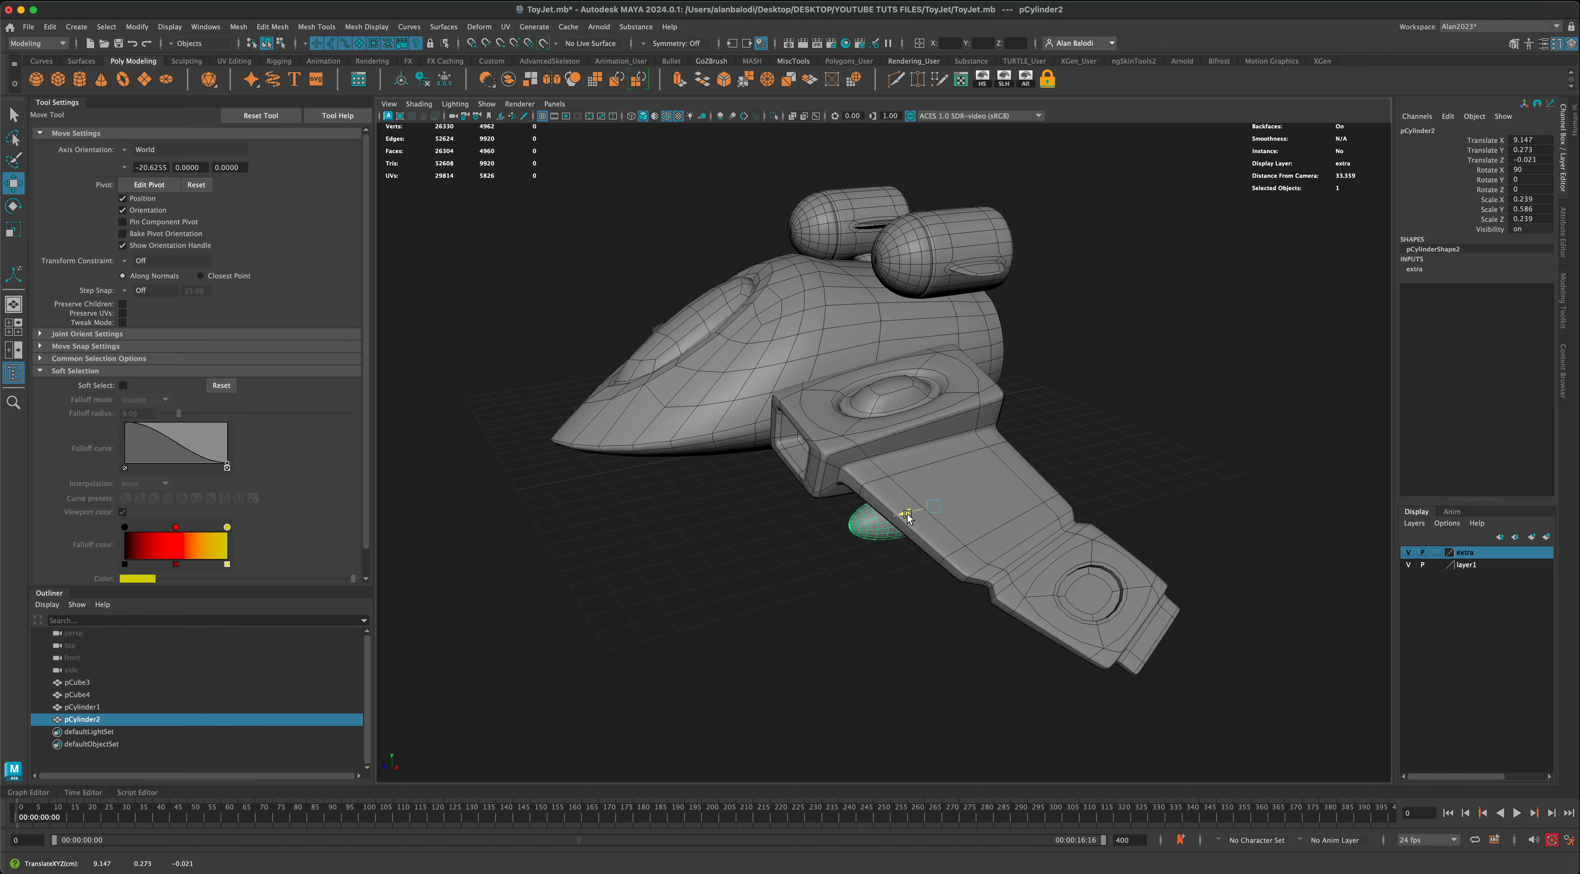
pyautogui.keyDown('alt'); pyautogui.moveTo(827, 562); pyautogui.dragTo(804, 624); pyautogui.keyUp('alt')
pyautogui.keyDown('alt'); pyautogui.moveTo(804, 624); pyautogui.dragTo(846, 611, button='right'); pyautogui.keyUp('alt')
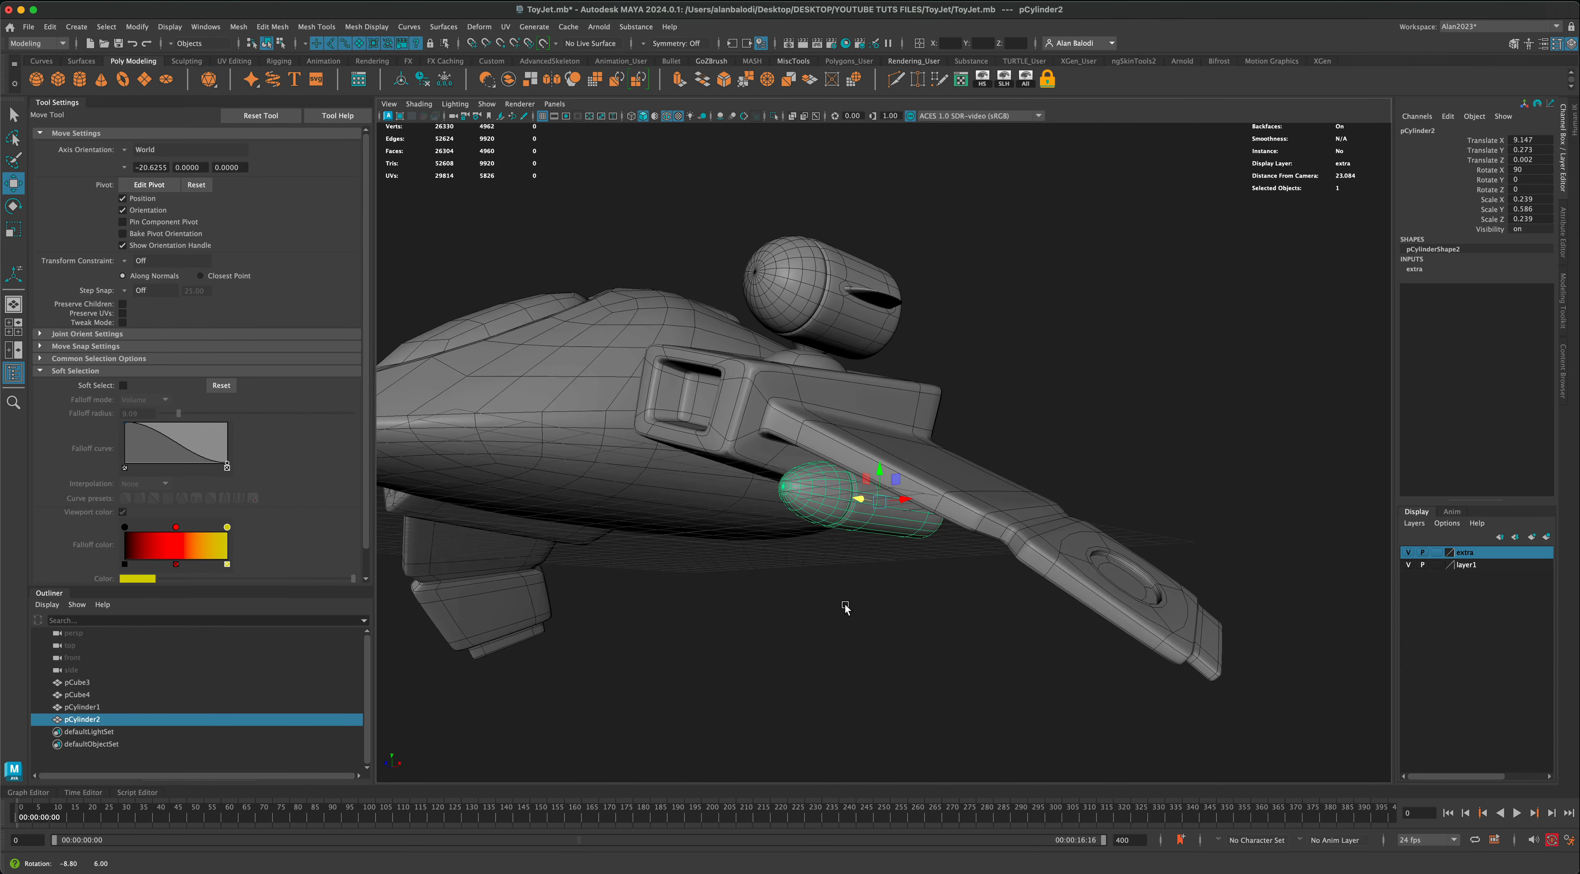
# Step: Isolate the missile to inspect its shape, then bring back the full model and clear the selection
pyautogui.click(774, 118)
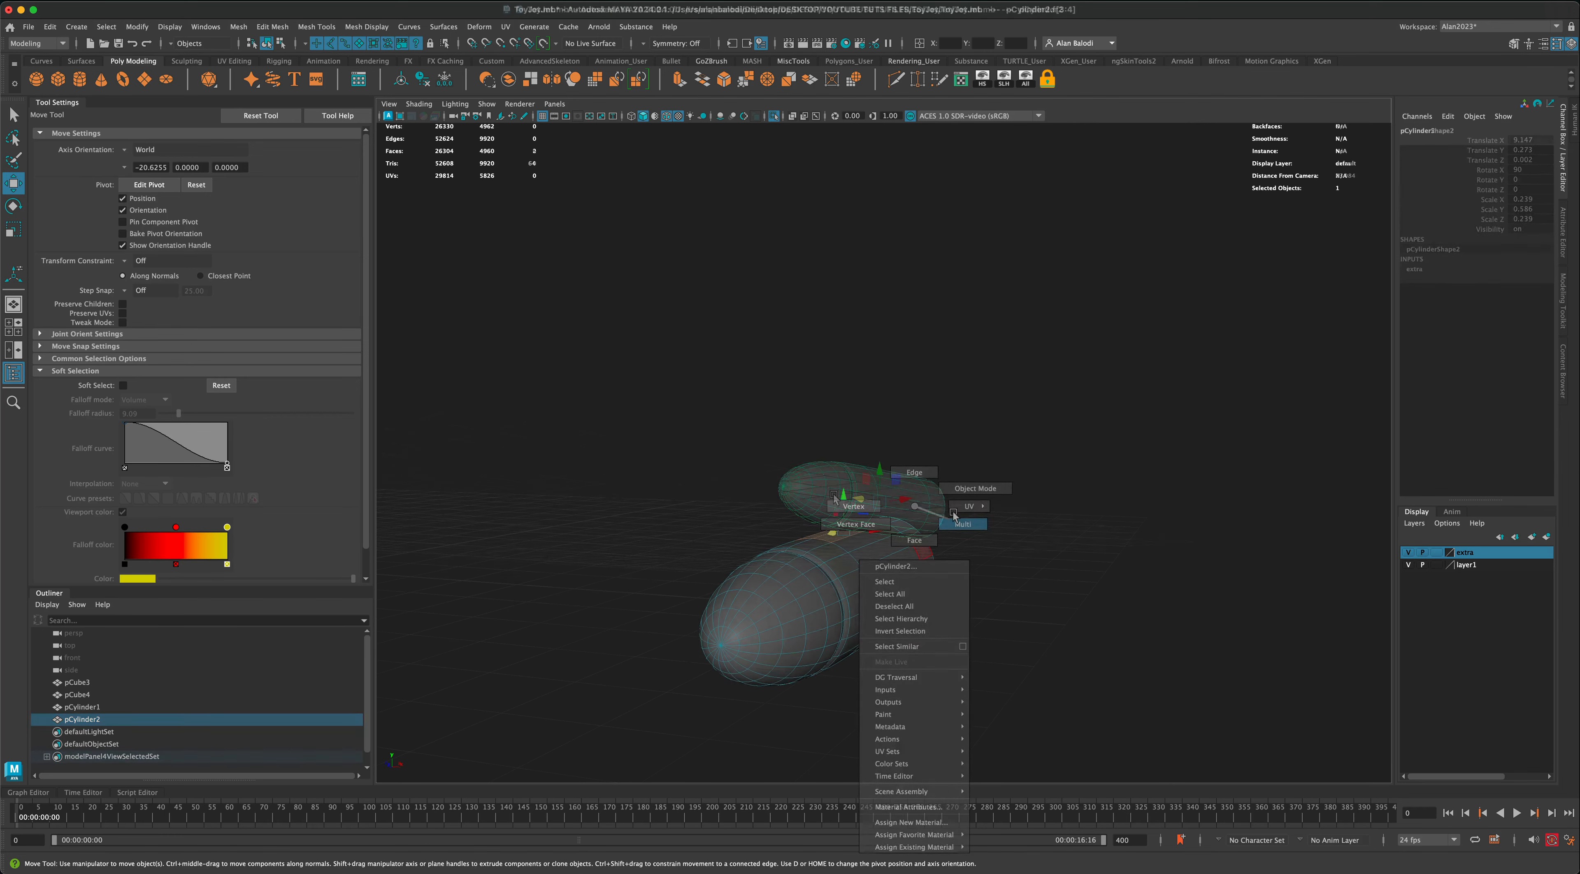
pyautogui.moveTo(913, 507); pyautogui.dragTo(965, 497, button='right')
pyautogui.click(916, 468)
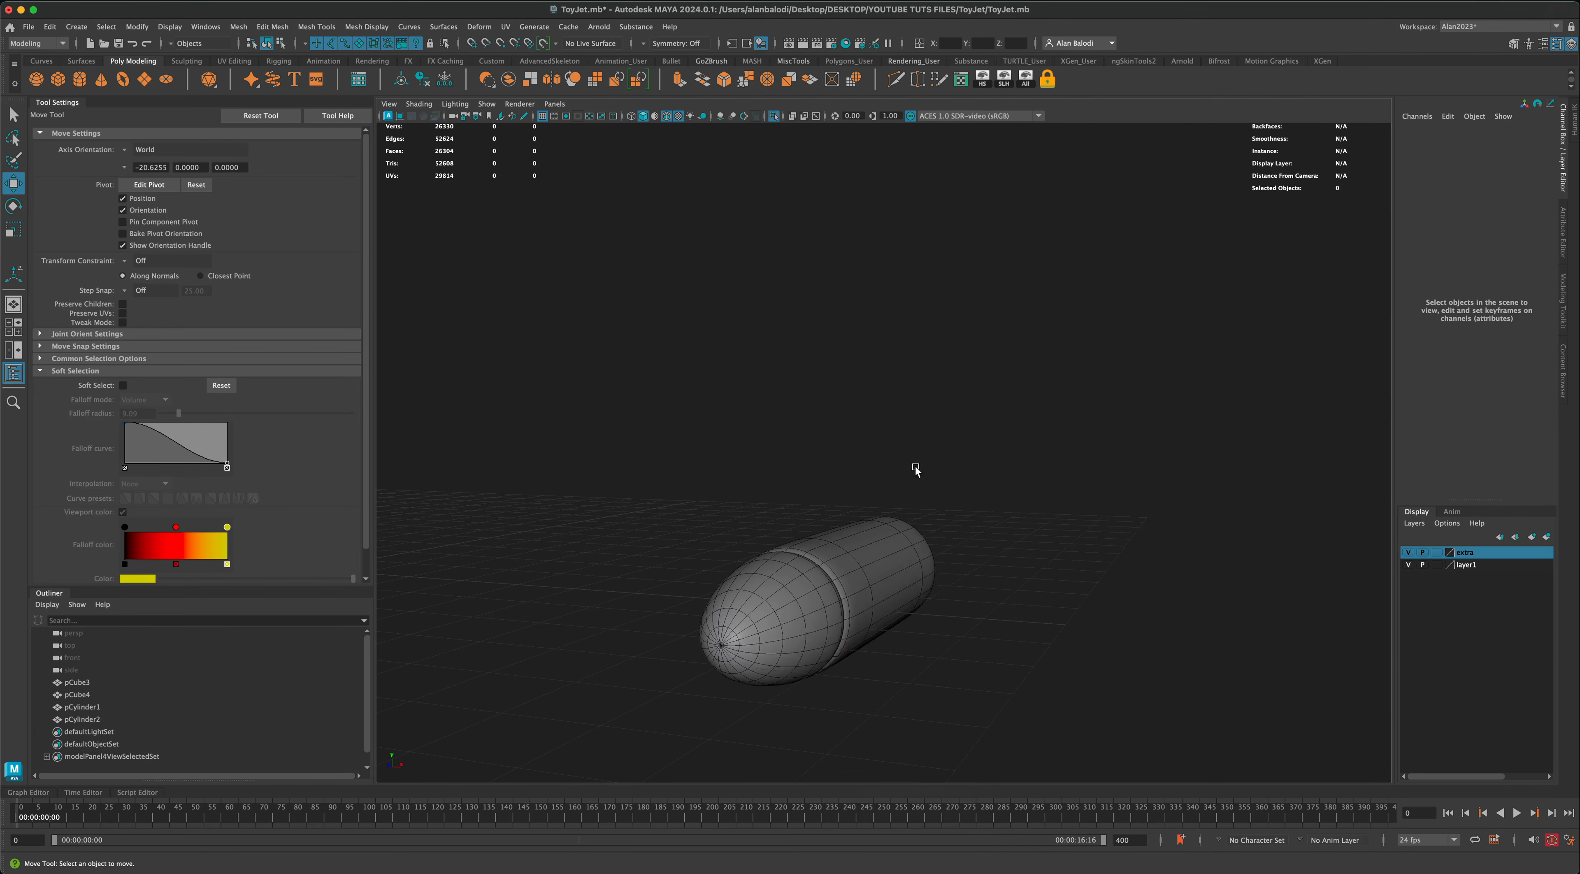
pyautogui.keyDown('alt'); pyautogui.moveTo(916, 468); pyautogui.dragTo(942, 496); pyautogui.keyUp('alt')
pyautogui.click(891, 533)
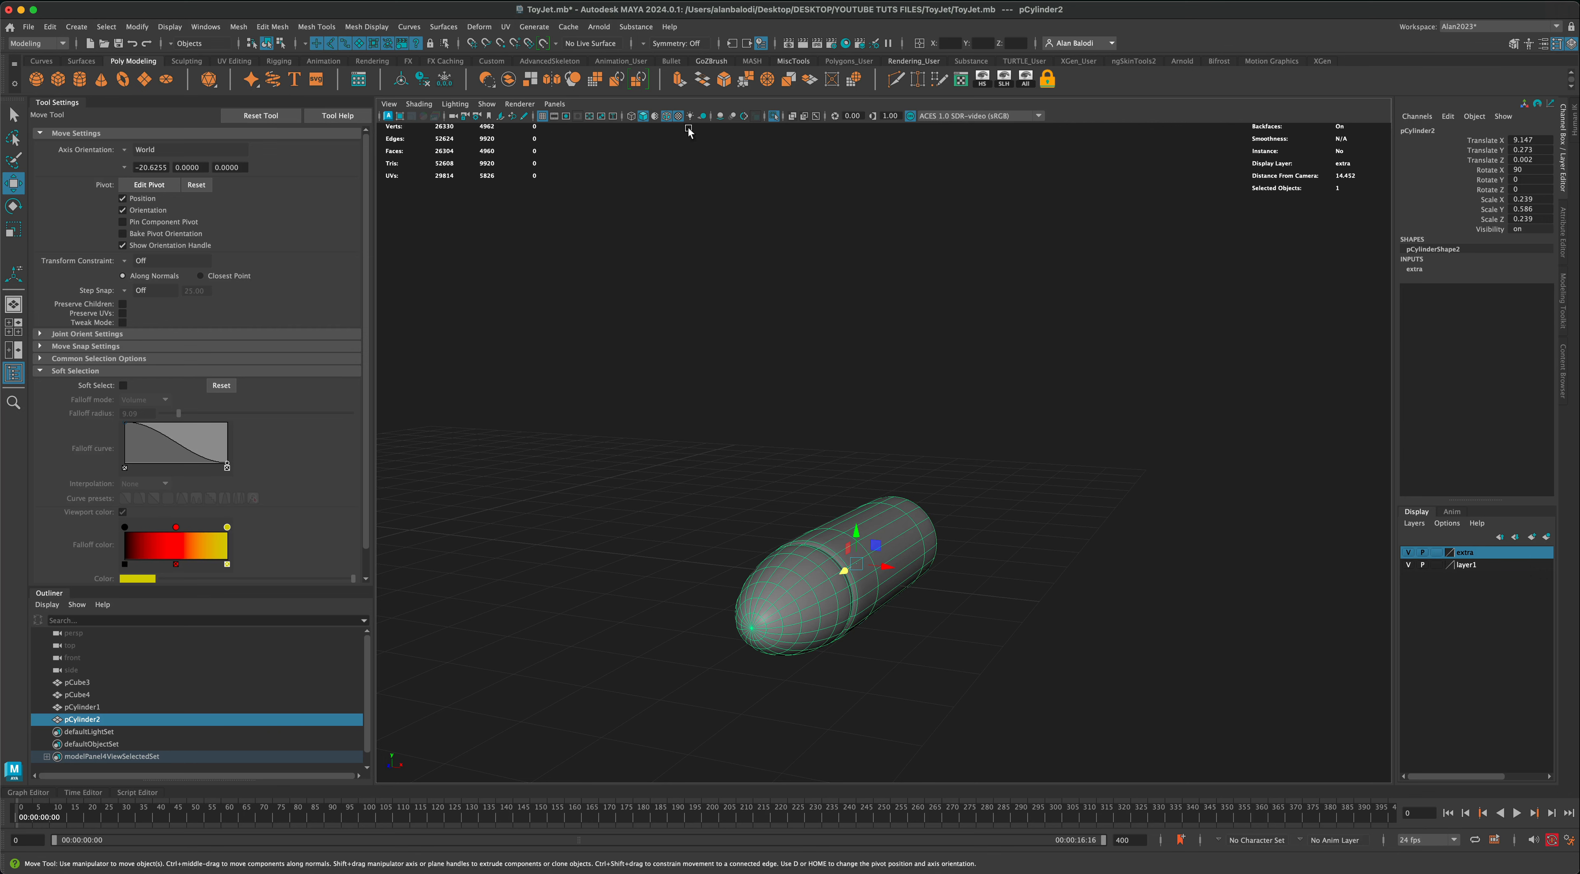
pyautogui.click(774, 116)
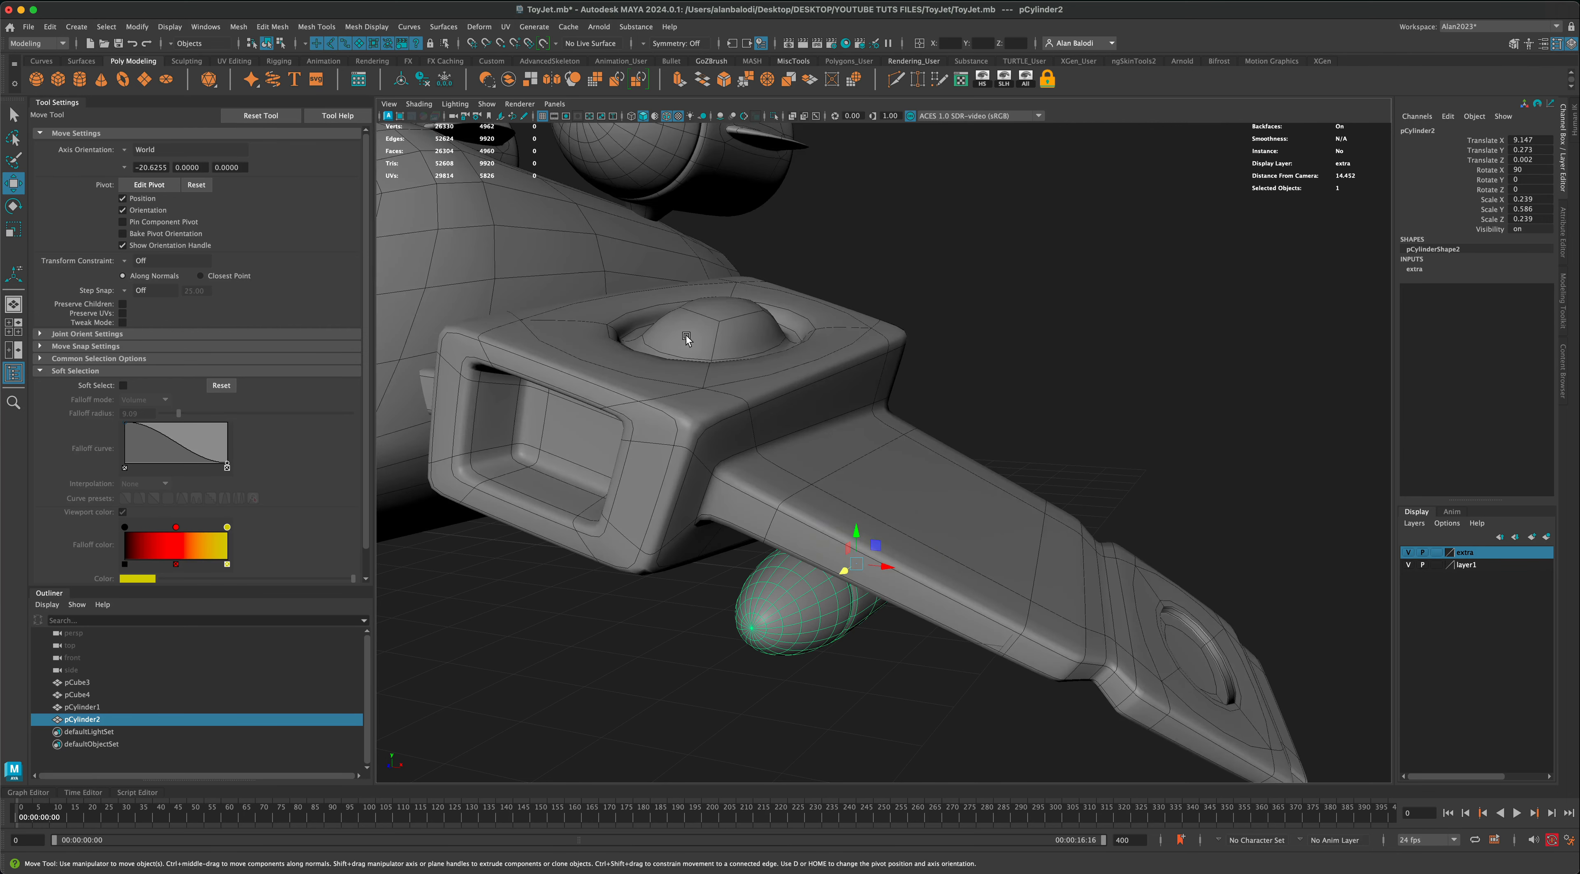
pyautogui.click(697, 634)
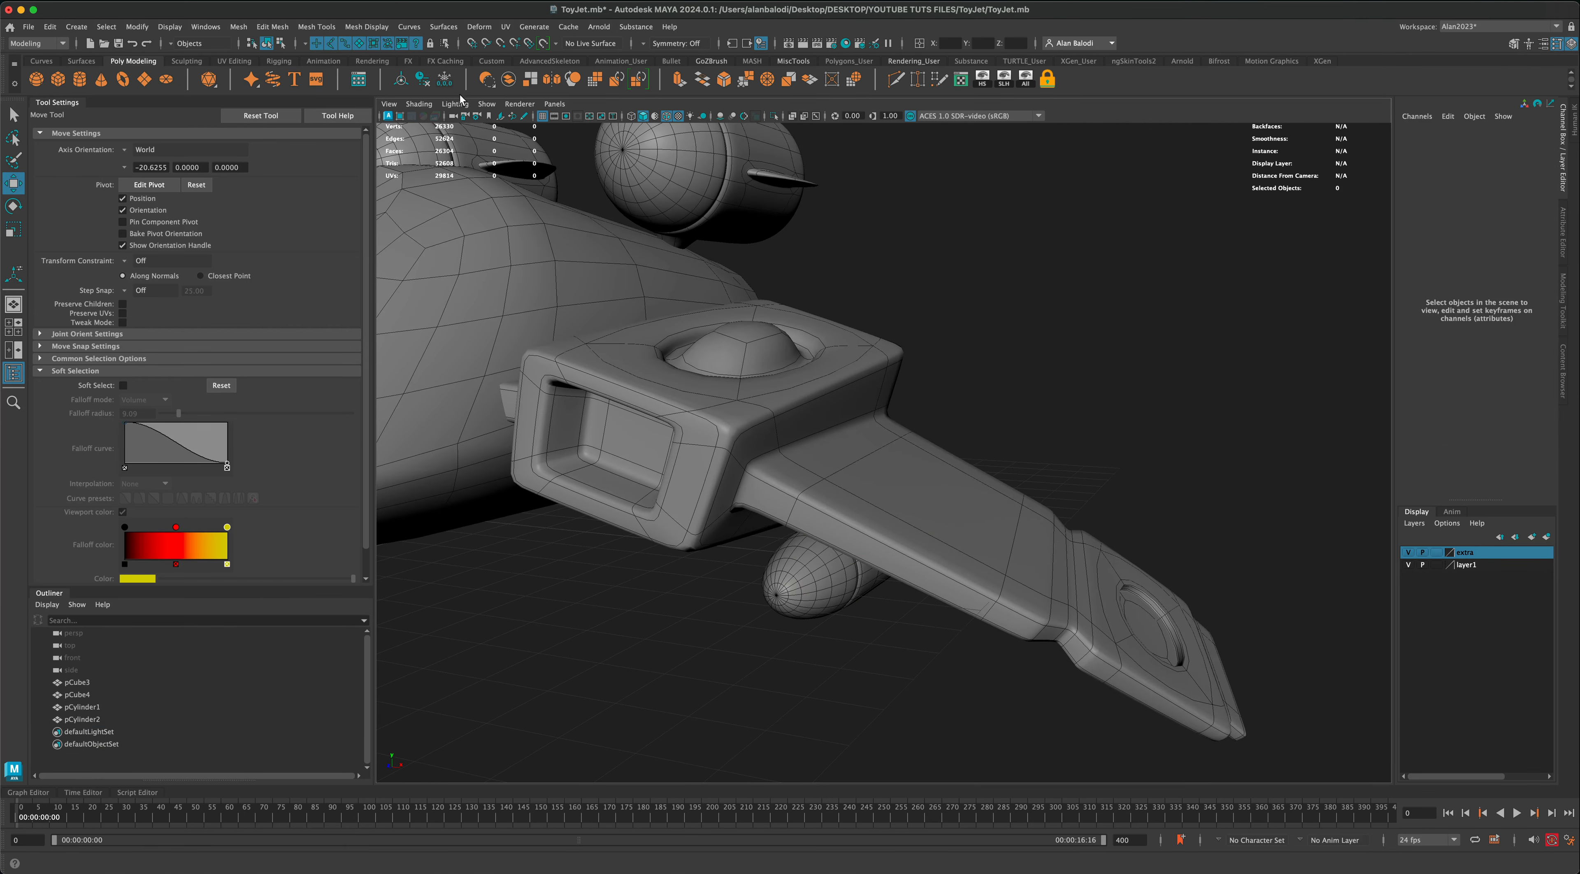
# Step: Create a polygon cube about 0.71 units per side near the missile and scale it thinner along X
pyautogui.click(60, 83)
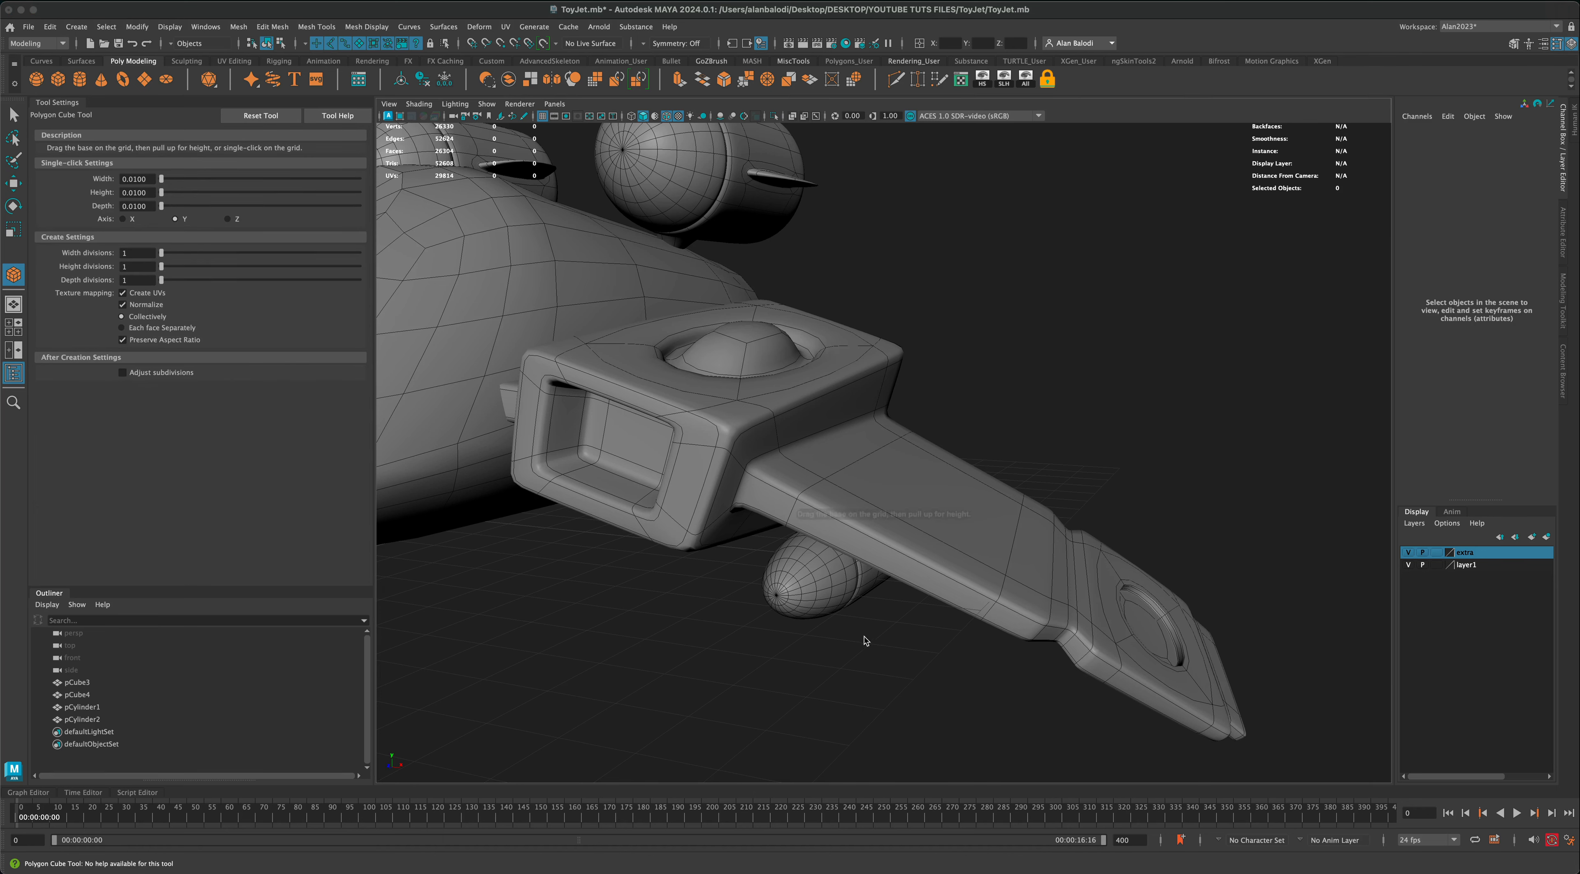
pyautogui.moveTo(828, 636)
pyautogui.keyDown('shift'); pyautogui.mouseDown()
pyautogui.moveTo(848, 664)
pyautogui.moveTo(822, 649)
pyautogui.moveTo(826, 609)
pyautogui.mouseUp(); pyautogui.keyUp('shift')
pyautogui.press('r')
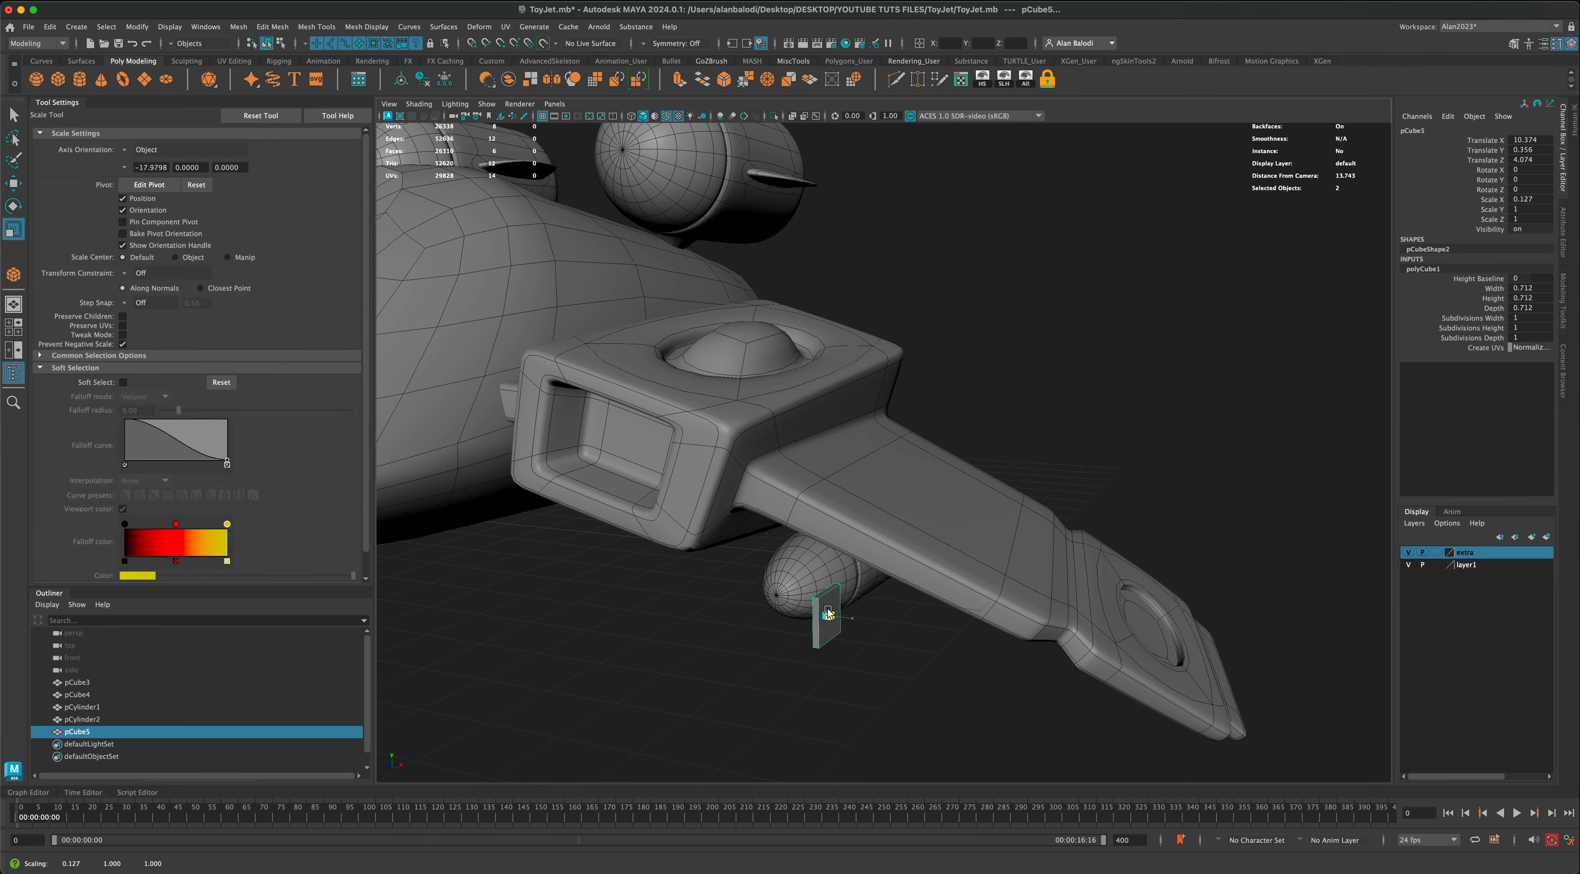
# Step: Taper the thin cube by scaling its bottom face along X to about 0.58, then return to object mode
pyautogui.scroll(3, 831, 611)
pyautogui.moveTo(817, 505); pyautogui.dragTo(816, 540, button='right')
pyautogui.click(816, 621)
pyautogui.moveTo(826, 623); pyautogui.dragTo(855, 631)
pyautogui.keyDown('alt'); pyautogui.moveTo(811, 690); pyautogui.dragTo(866, 514); pyautogui.keyUp('alt')
pyautogui.click(844, 516)
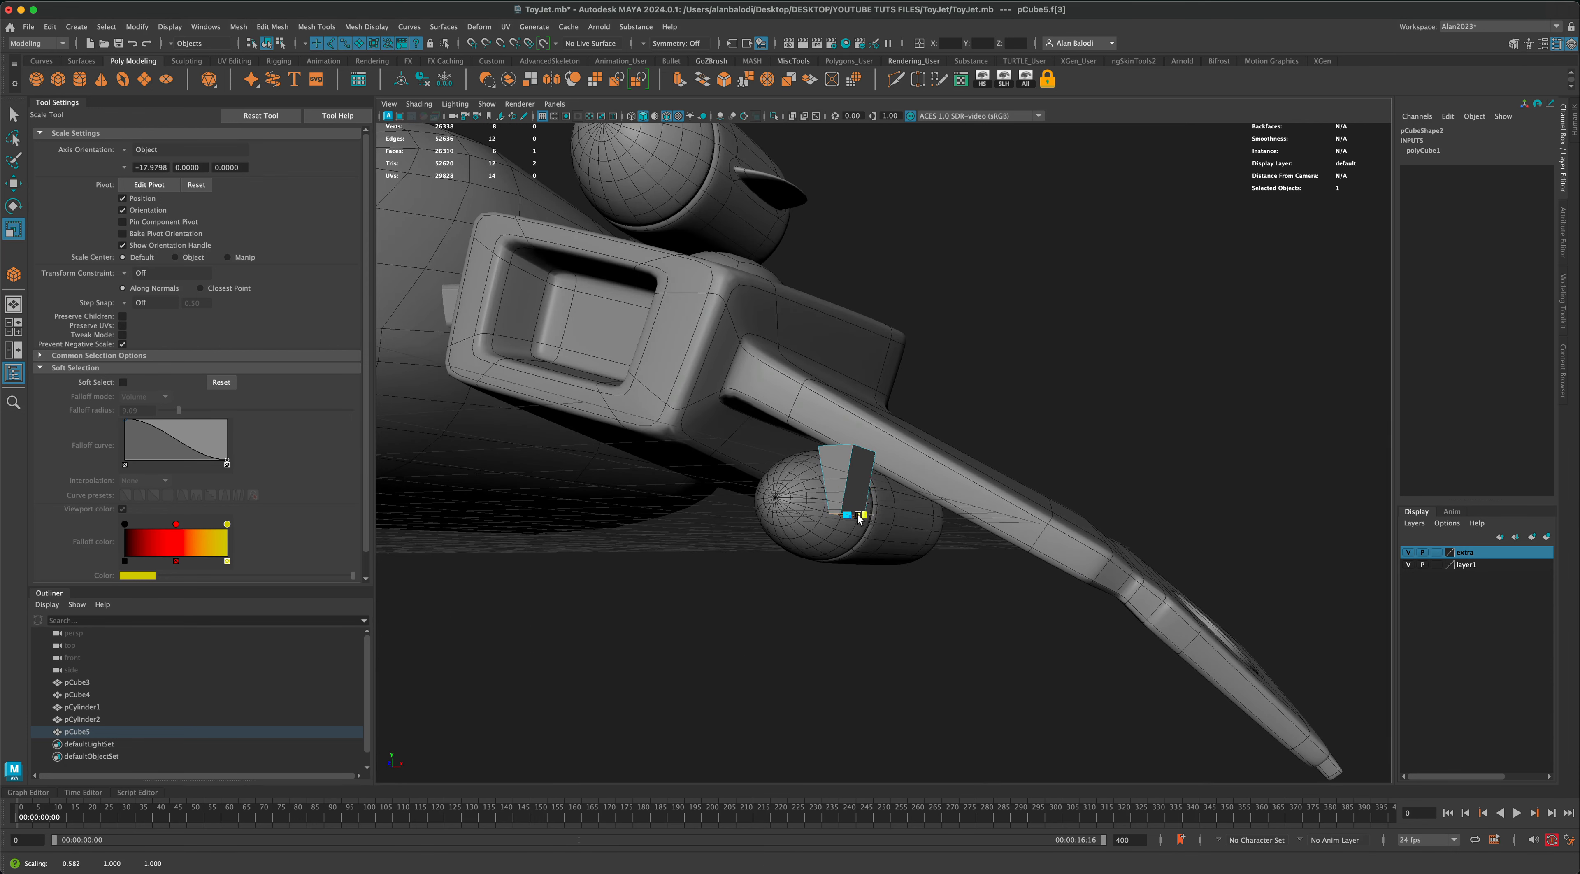
pyautogui.moveTo(849, 464); pyautogui.dragTo(909, 441, button='right')
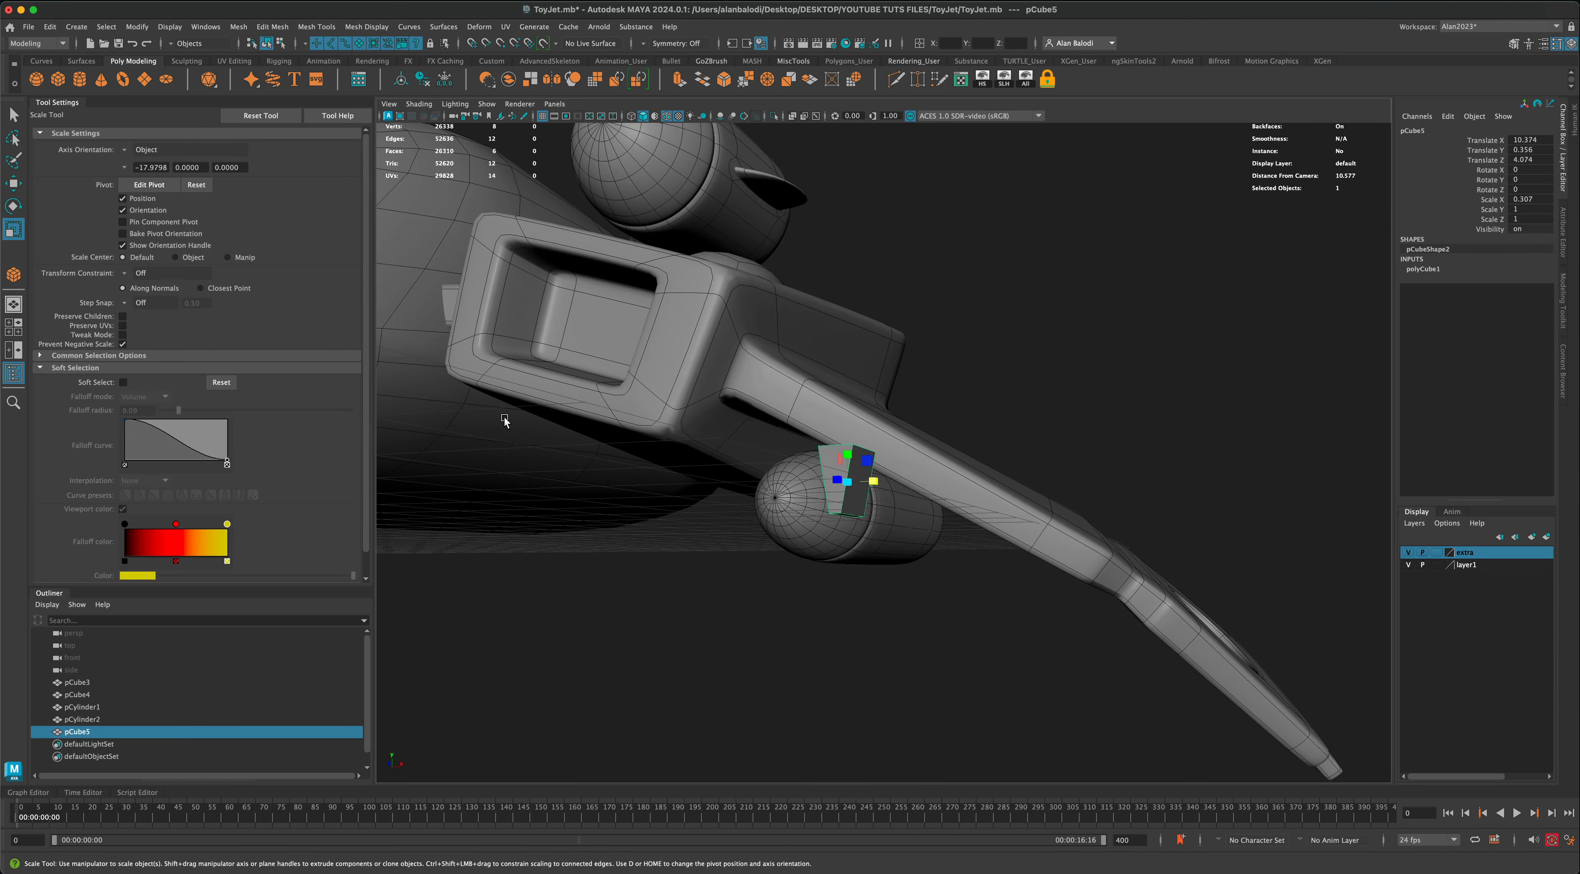
# Step: Move the tapered cube between the missile and the wing's underside as a pylon, at about X 8.9, Y 1.3, Z -0.1
pyautogui.click(12, 116)
pyautogui.keyDown('alt'); pyautogui.moveTo(528, 514); pyautogui.dragTo(749, 561); pyautogui.keyUp('alt')
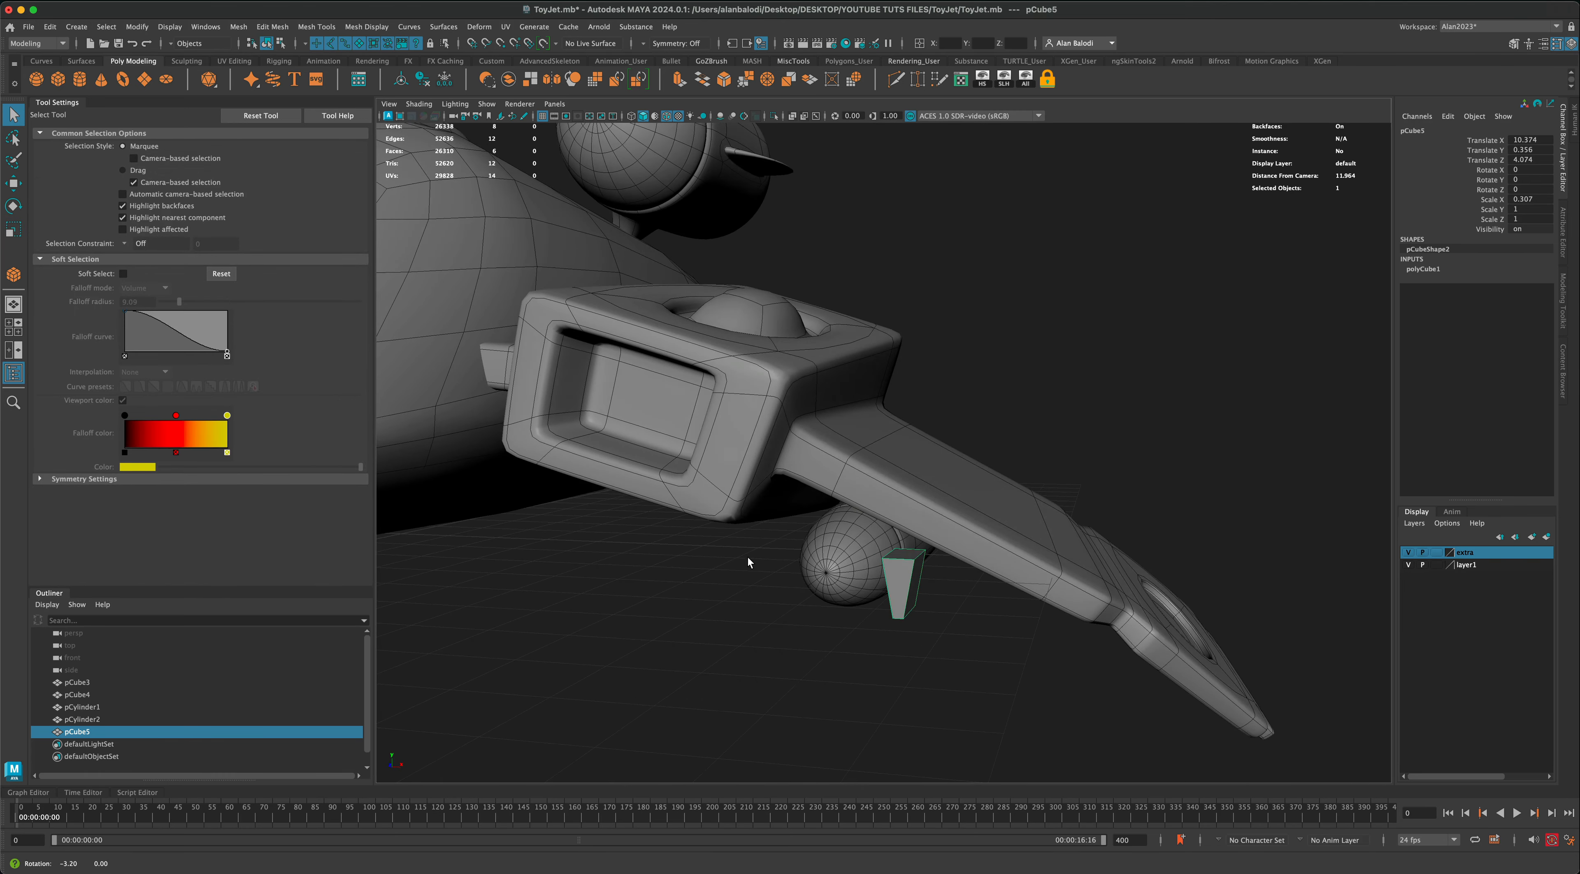
pyautogui.click(13, 182)
pyautogui.scroll(5, 914, 600)
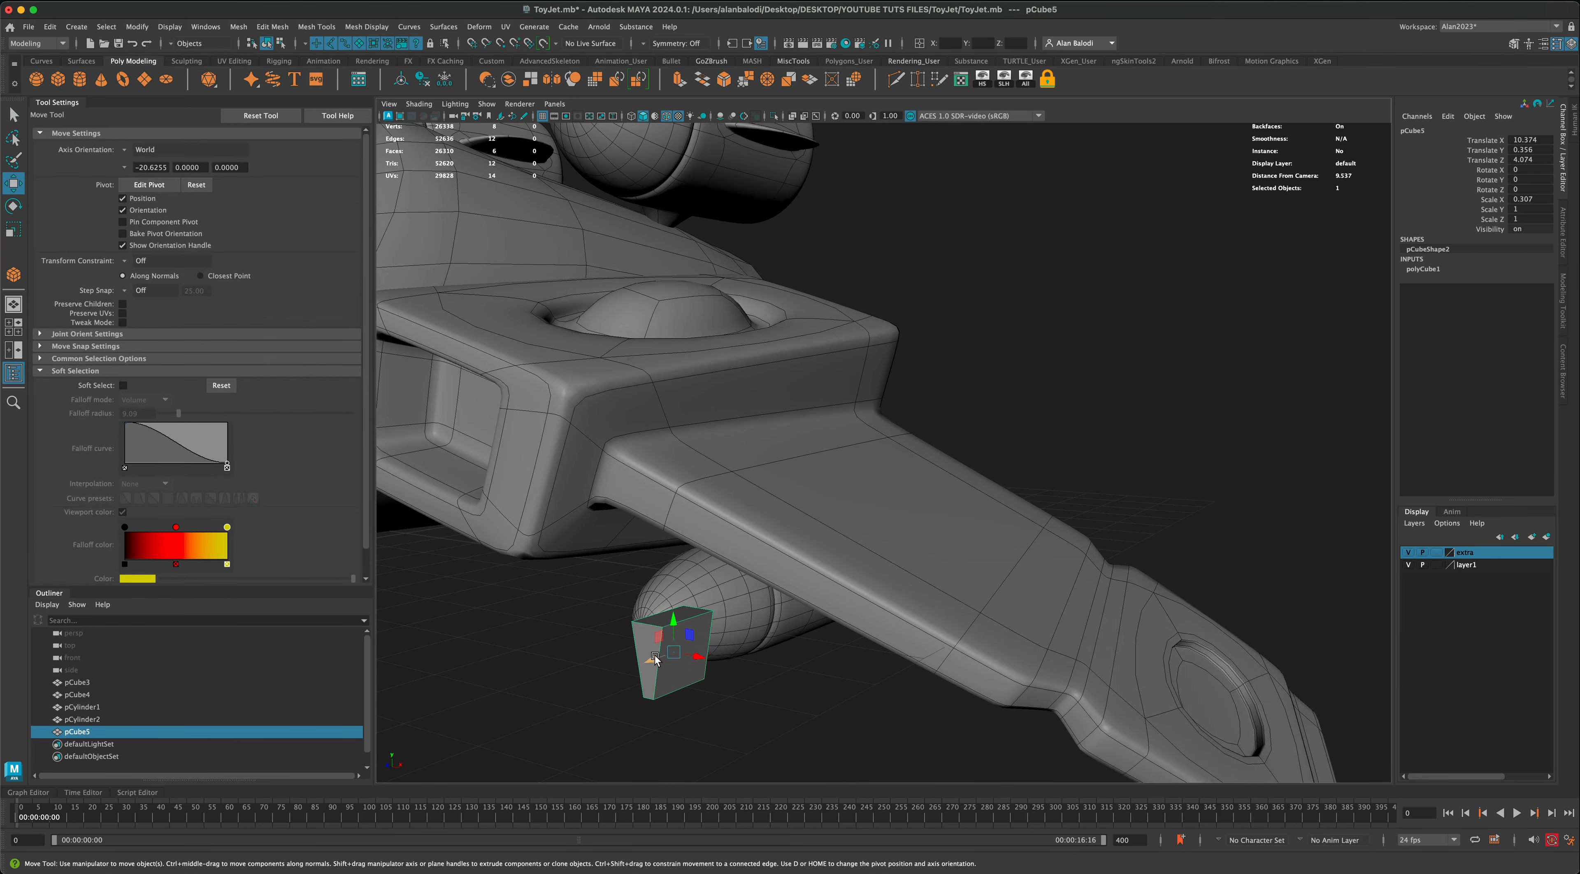
pyautogui.moveTo(654, 655); pyautogui.dragTo(797, 643)
pyautogui.scroll(-5, 1019, 563)
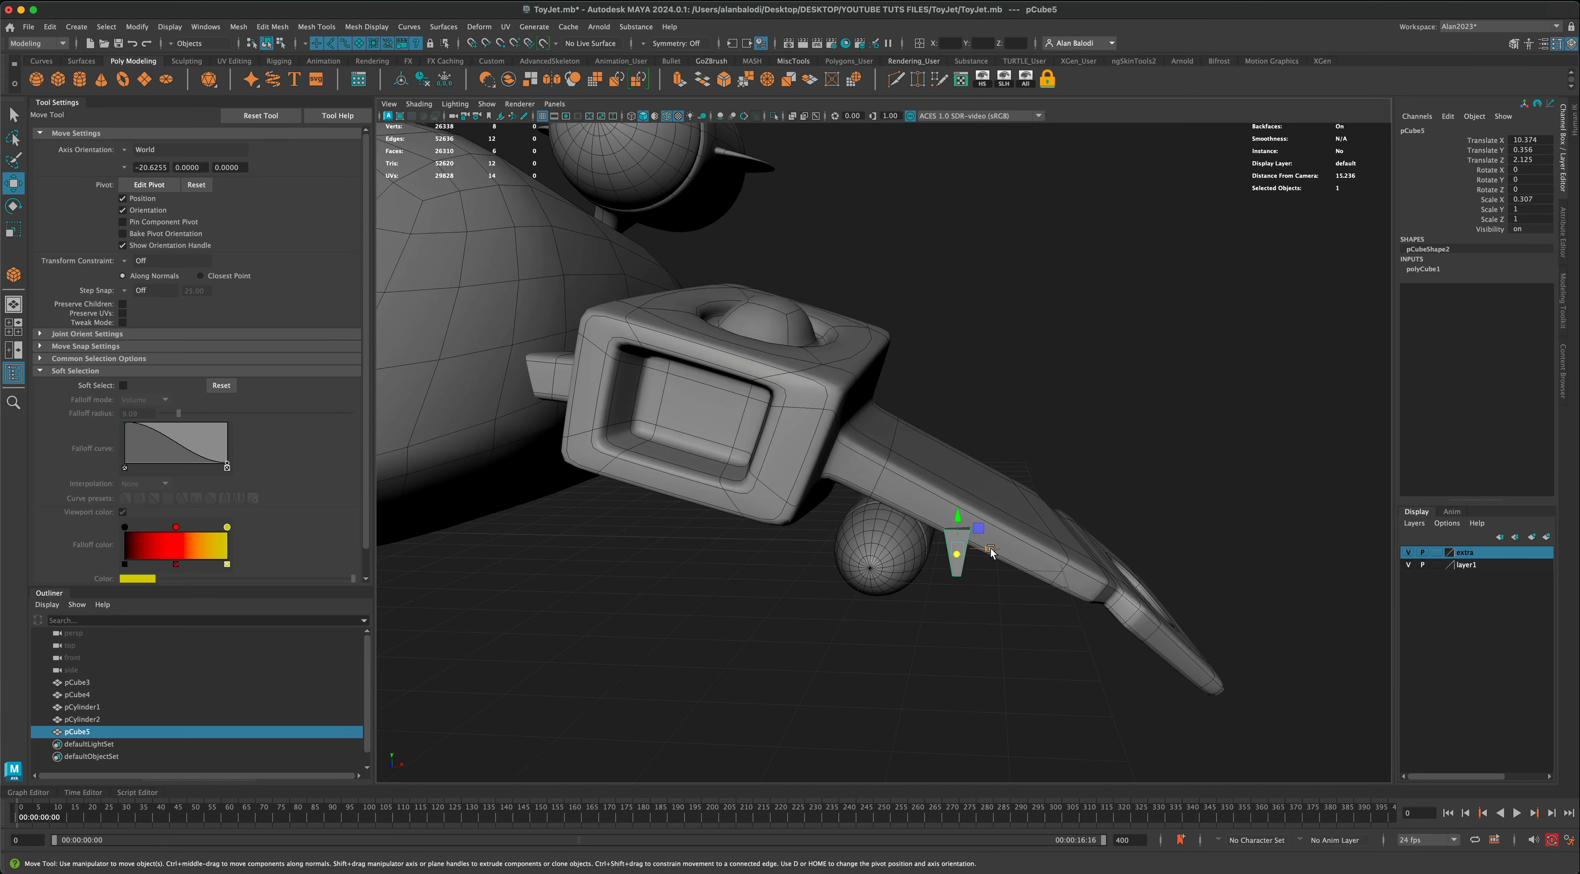
pyautogui.moveTo(990, 550); pyautogui.dragTo(843, 571)
pyautogui.keyDown('alt'); pyautogui.moveTo(861, 566); pyautogui.dragTo(826, 564); pyautogui.keyUp('alt')
pyautogui.keyDown('alt'); pyautogui.moveTo(978, 540); pyautogui.dragTo(949, 555); pyautogui.keyUp('alt')
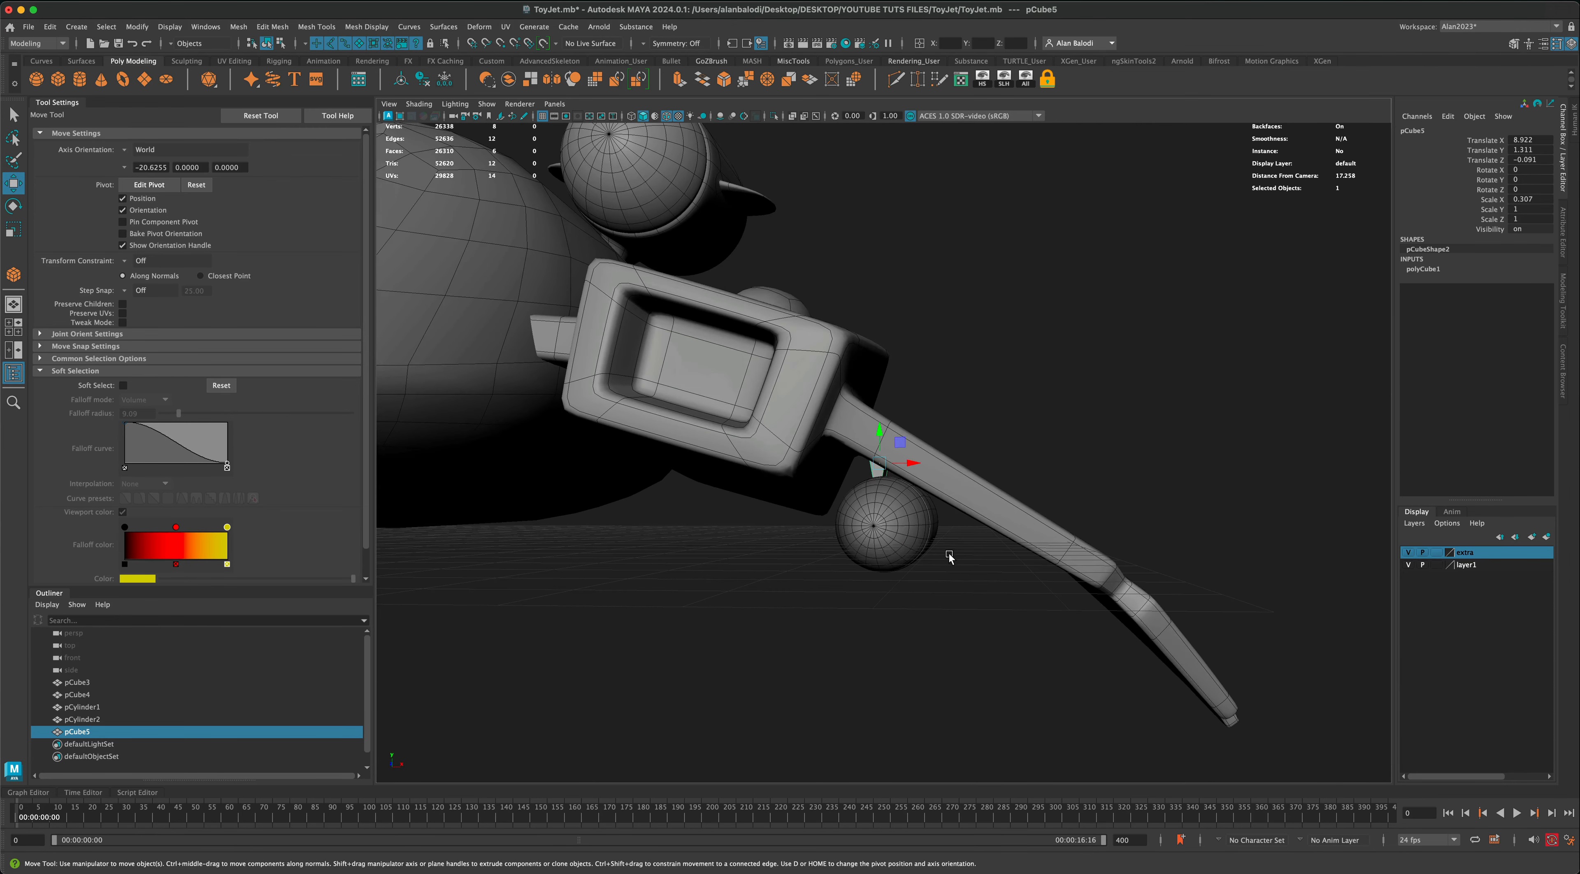
# Step: Isolate the missile and pylon, and centre the pylon over the missile at about X 9.14, Z 0.04
pyautogui.keyDown('shift'); pyautogui.click(895, 537); pyautogui.keyUp('shift')
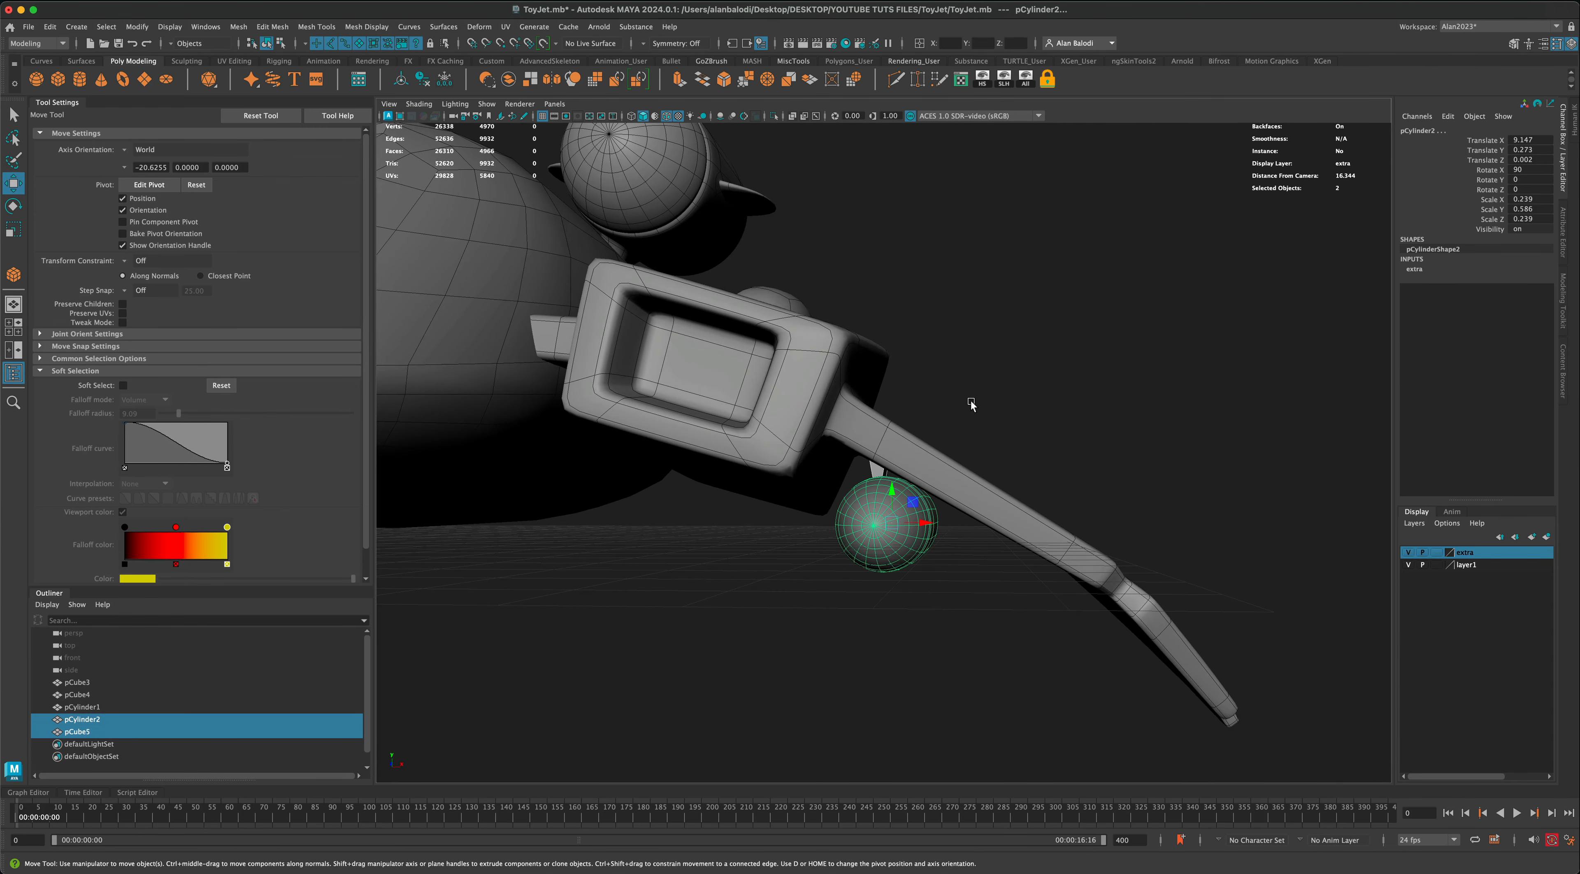
pyautogui.click(774, 115)
pyautogui.click(1000, 411)
pyautogui.click(868, 471)
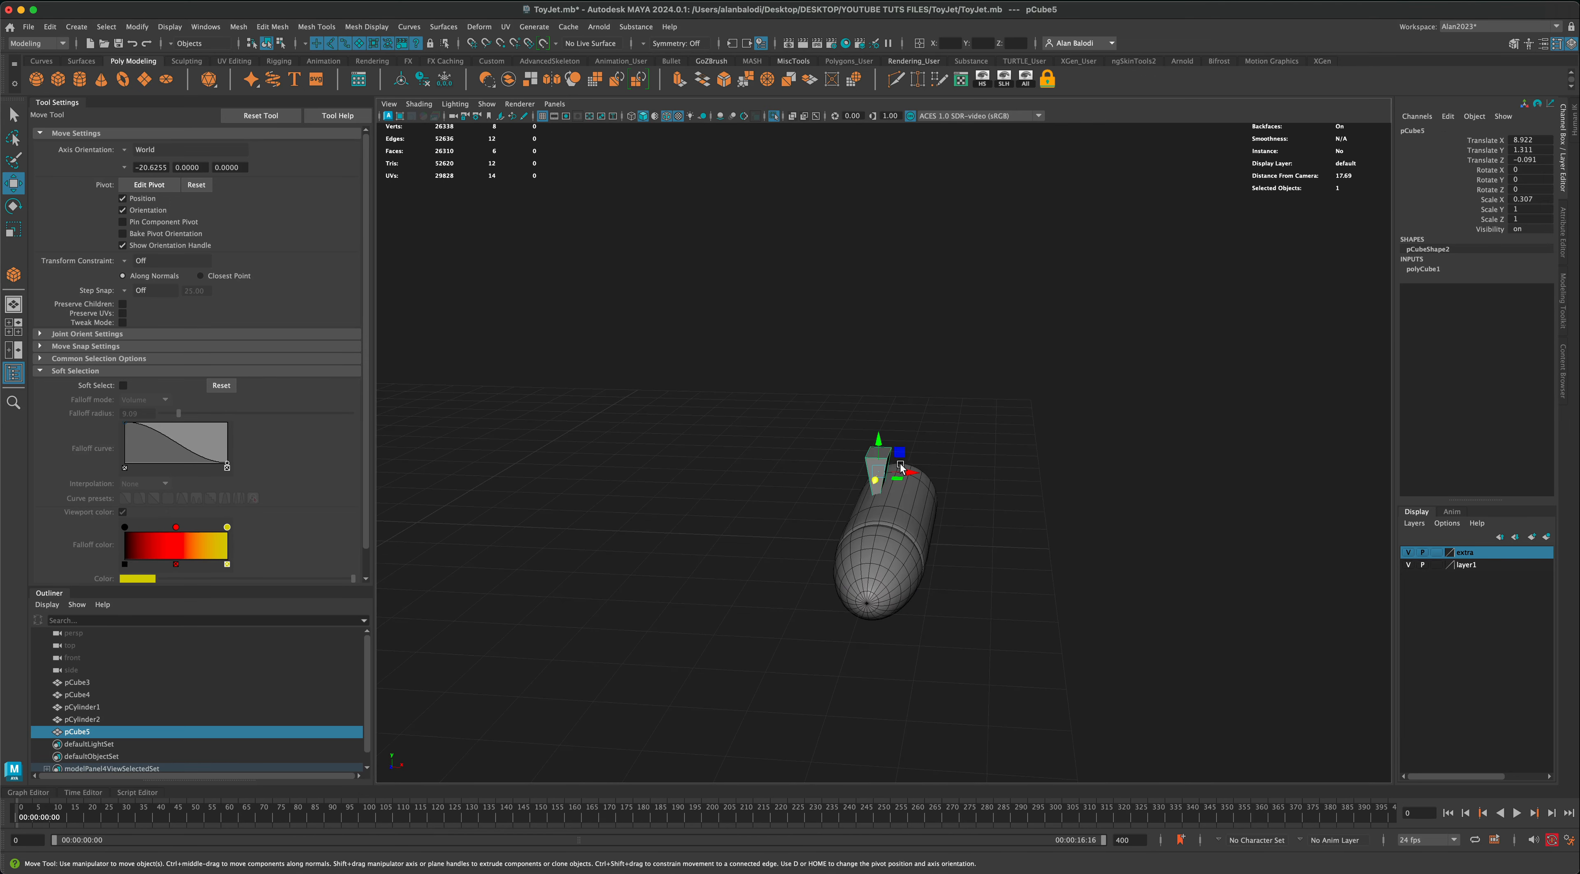
pyautogui.keyDown('alt'); pyautogui.moveTo(871, 472); pyautogui.dragTo(752, 468); pyautogui.keyUp('alt')
pyautogui.click(817, 376)
pyautogui.keyDown('alt'); pyautogui.moveTo(814, 379); pyautogui.dragTo(821, 393); pyautogui.keyUp('alt')
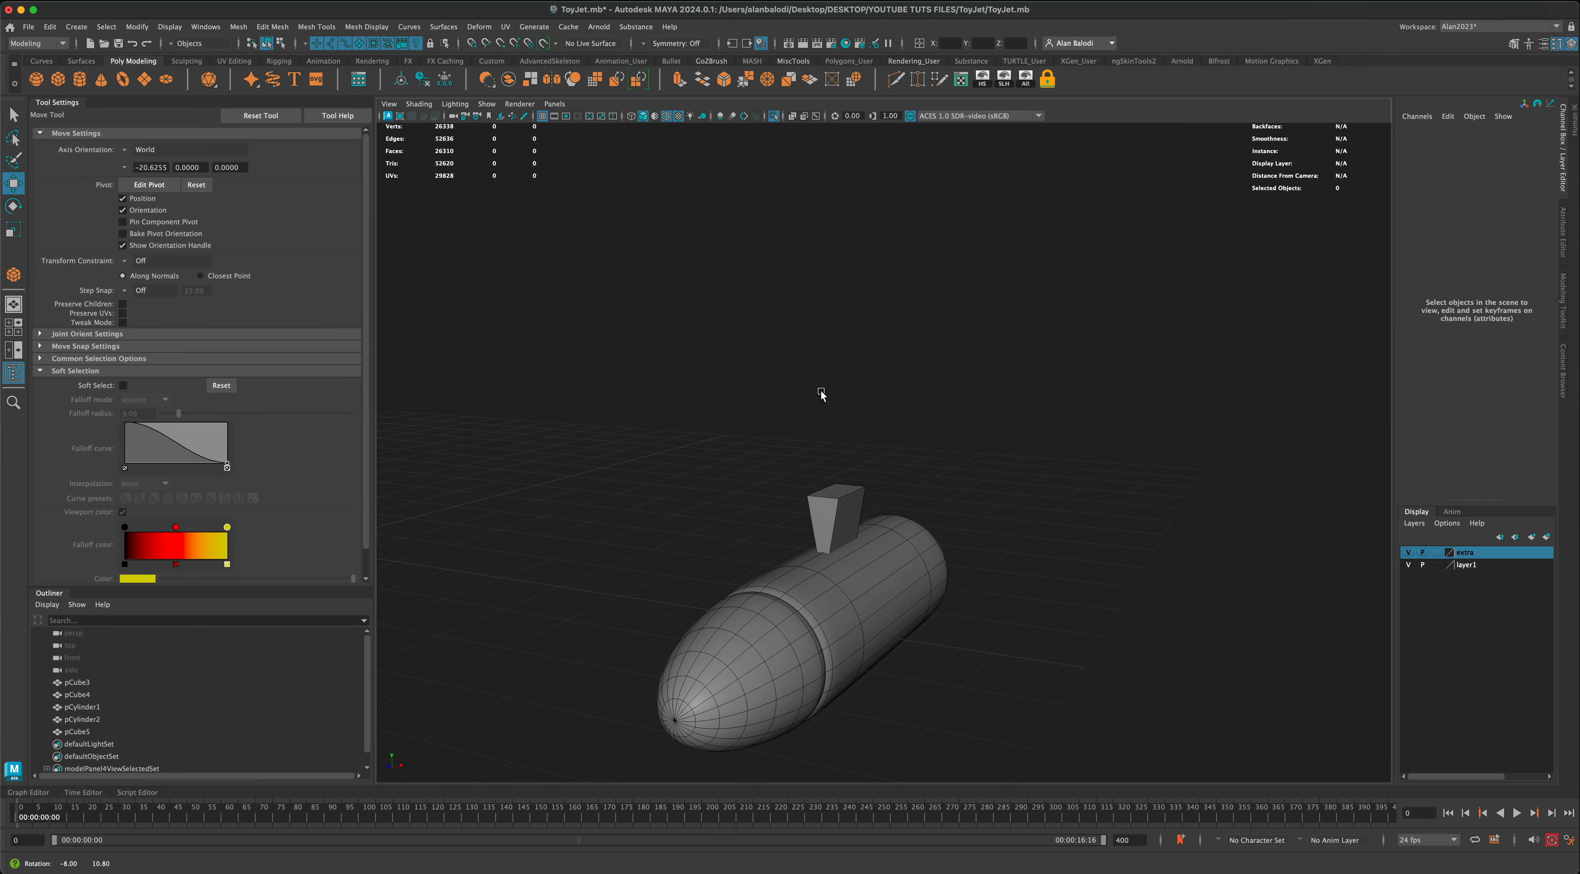
# Step: Delete the top face of the tapered pylon
pyautogui.click(836, 491)
pyautogui.moveTo(838, 495); pyautogui.dragTo(842, 525, button='right')
pyautogui.click(840, 491)
pyautogui.press('Delete')
# Step: Try to delete the pylon's bottom face with X-ray shading turned on
pyautogui.click(792, 117)
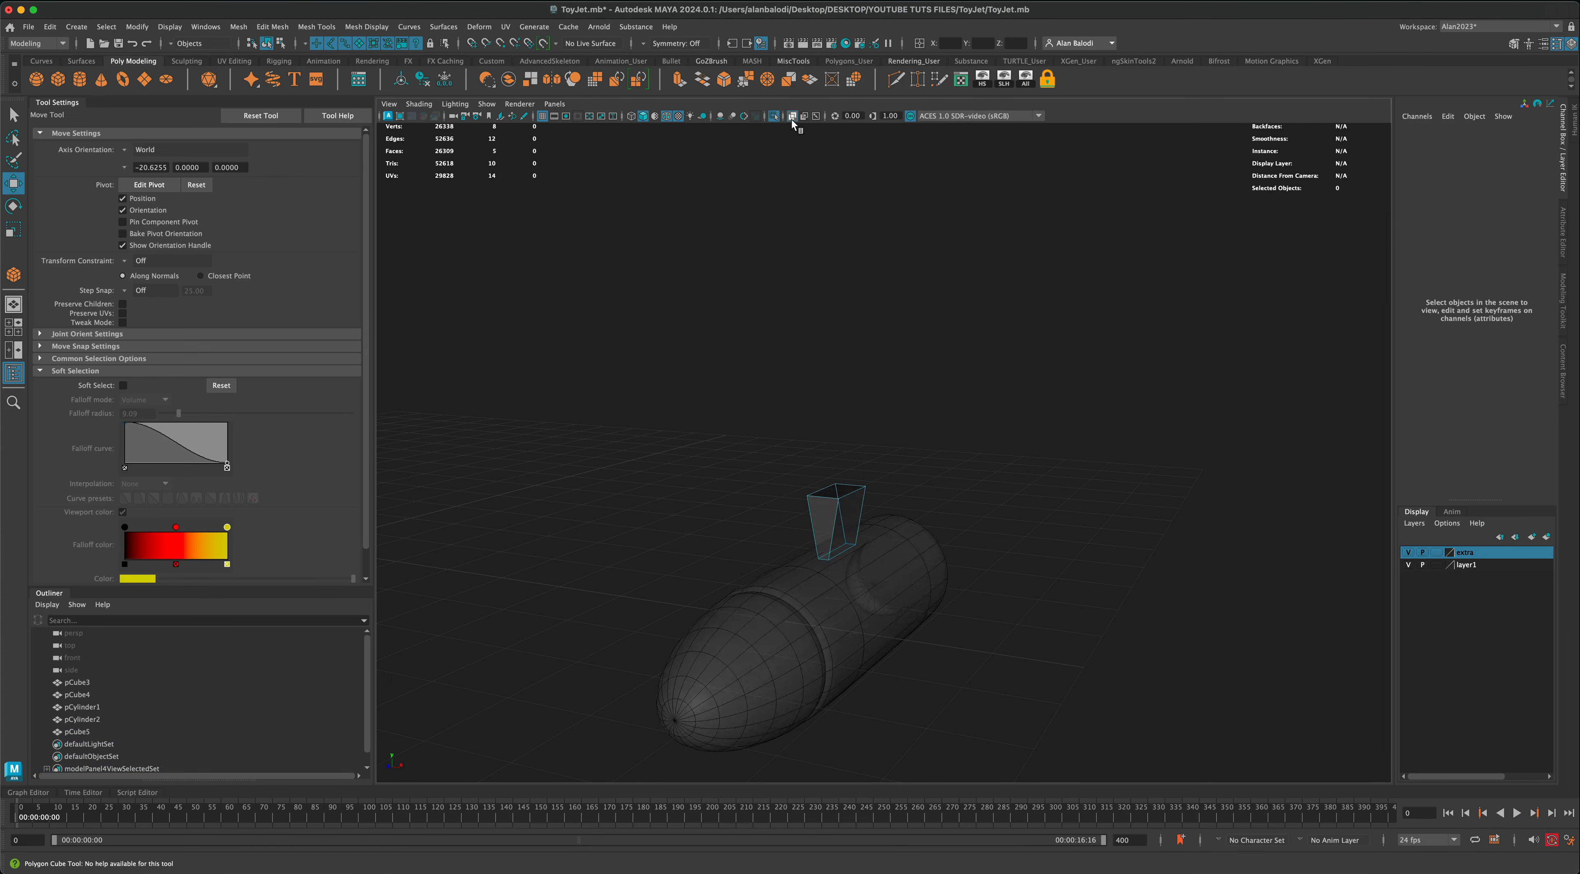
pyautogui.keyDown('alt'); pyautogui.moveTo(844, 360); pyautogui.dragTo(806, 276); pyautogui.keyUp('alt')
pyautogui.doubleClick(806, 434)
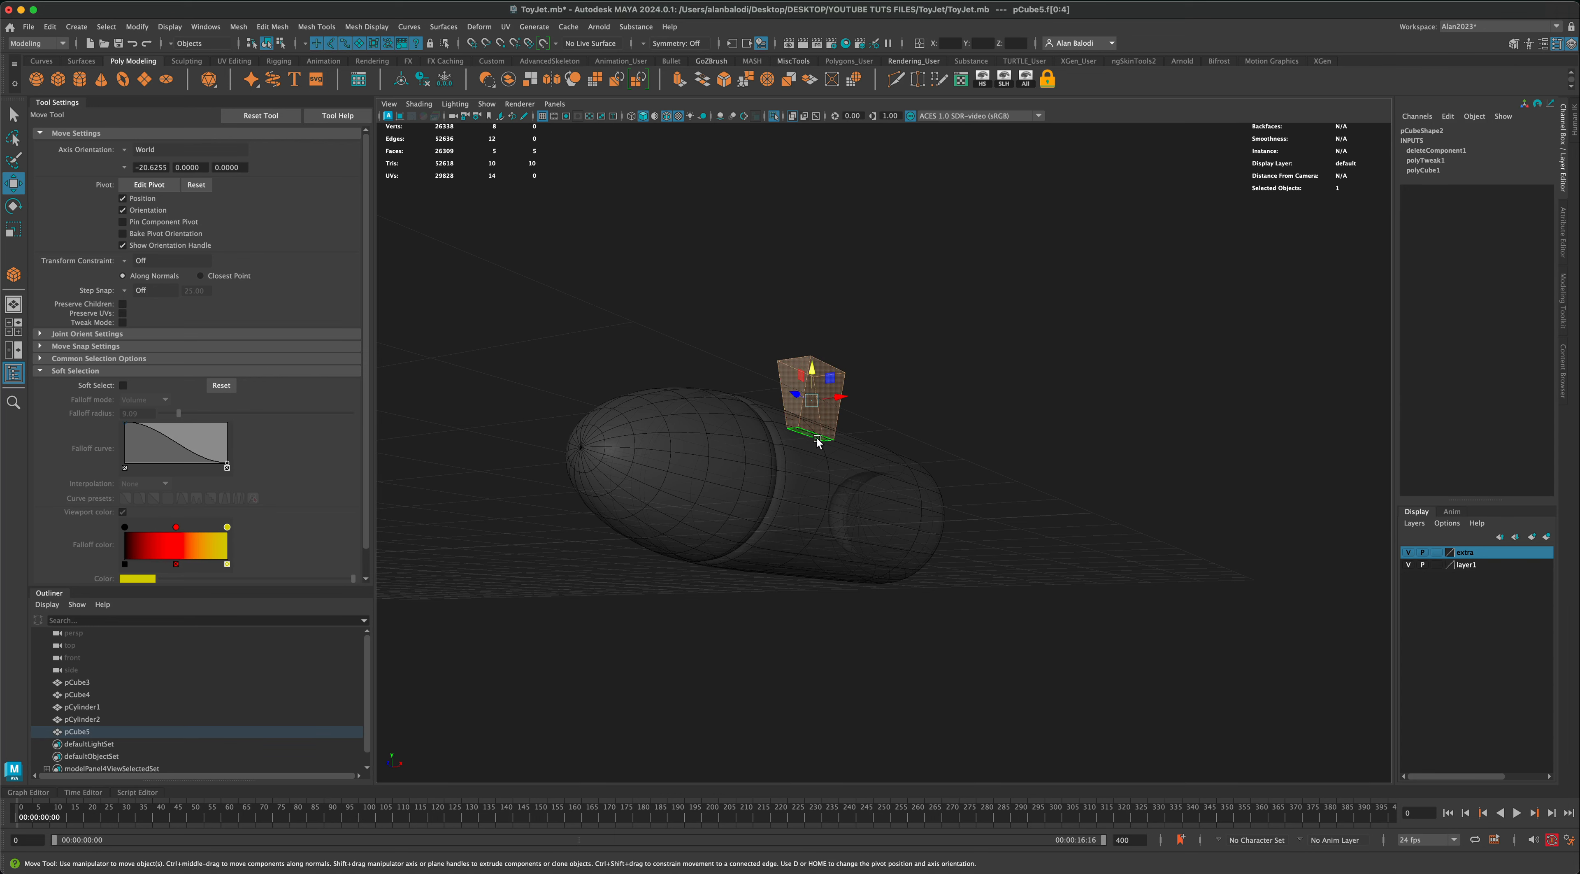
pyautogui.click(818, 440)
pyautogui.press('Delete')
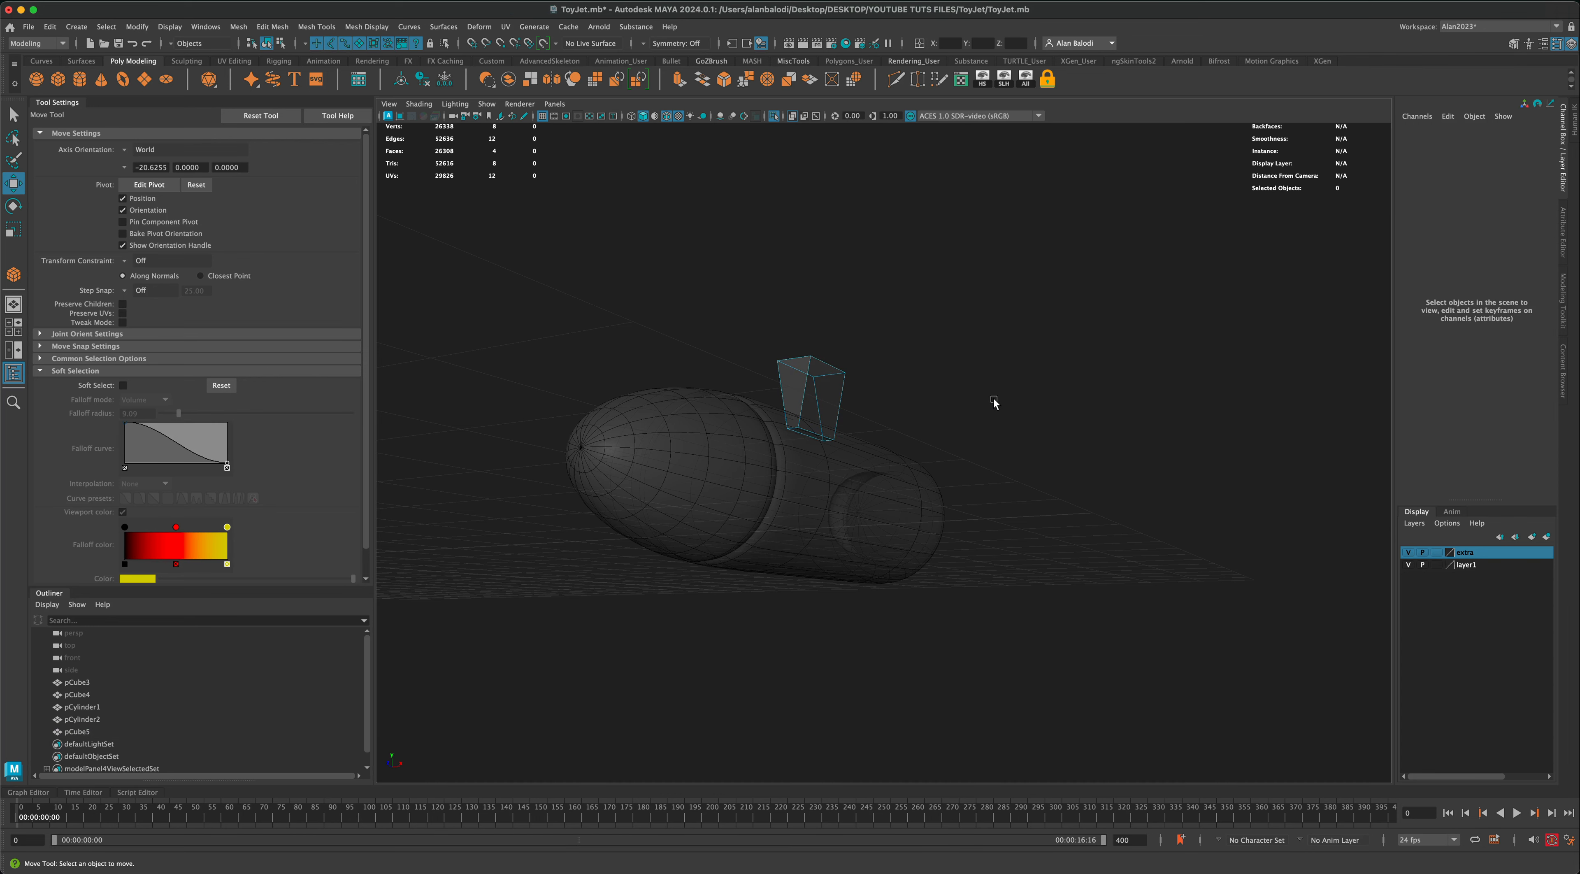
pyautogui.hotkey('ctrl', 'z')
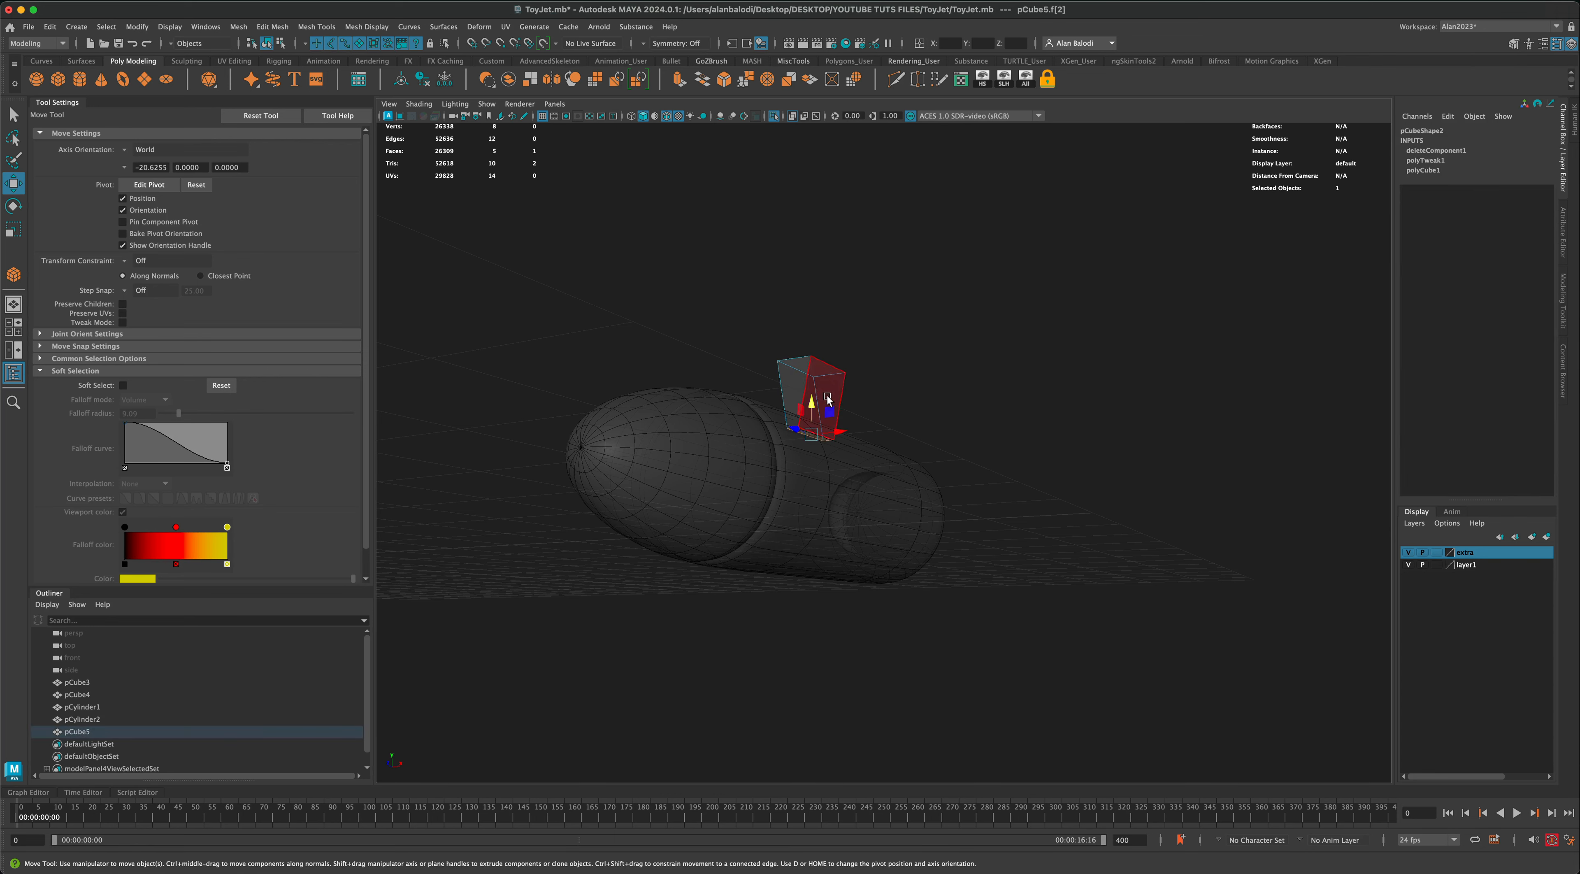
pyautogui.moveTo(827, 379); pyautogui.dragTo(880, 338, button='right')
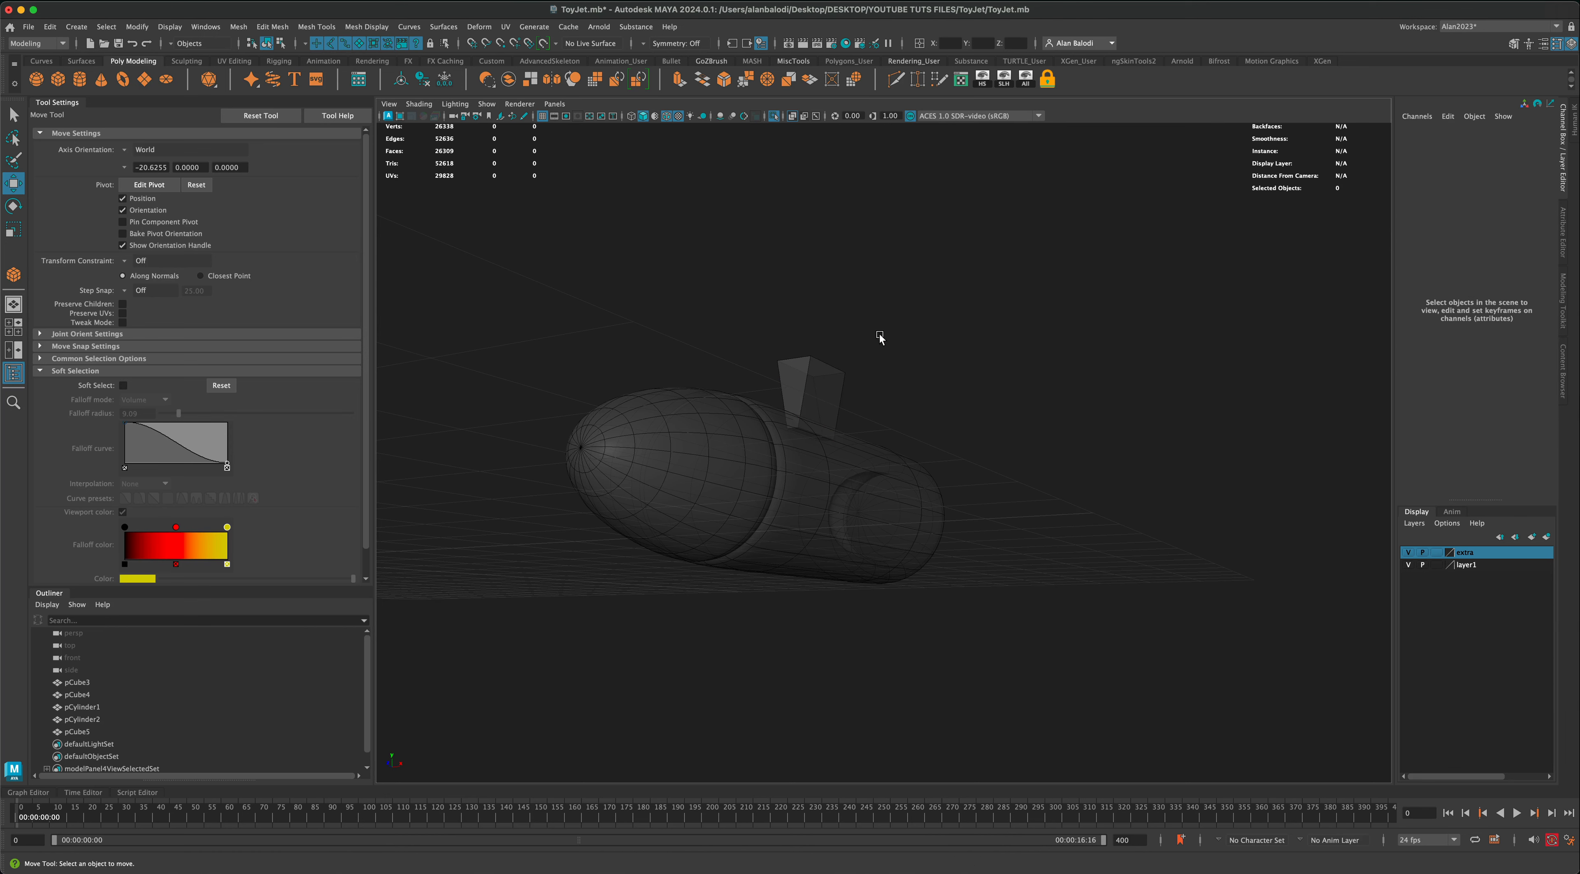
# Step: Bring the full model back from isolation and turn off X-ray shading
pyautogui.keyDown('alt'); pyautogui.moveTo(880, 338); pyautogui.dragTo(839, 449); pyautogui.keyUp('alt')
pyautogui.keyDown('alt'); pyautogui.moveTo(883, 379); pyautogui.dragTo(896, 389); pyautogui.keyUp('alt')
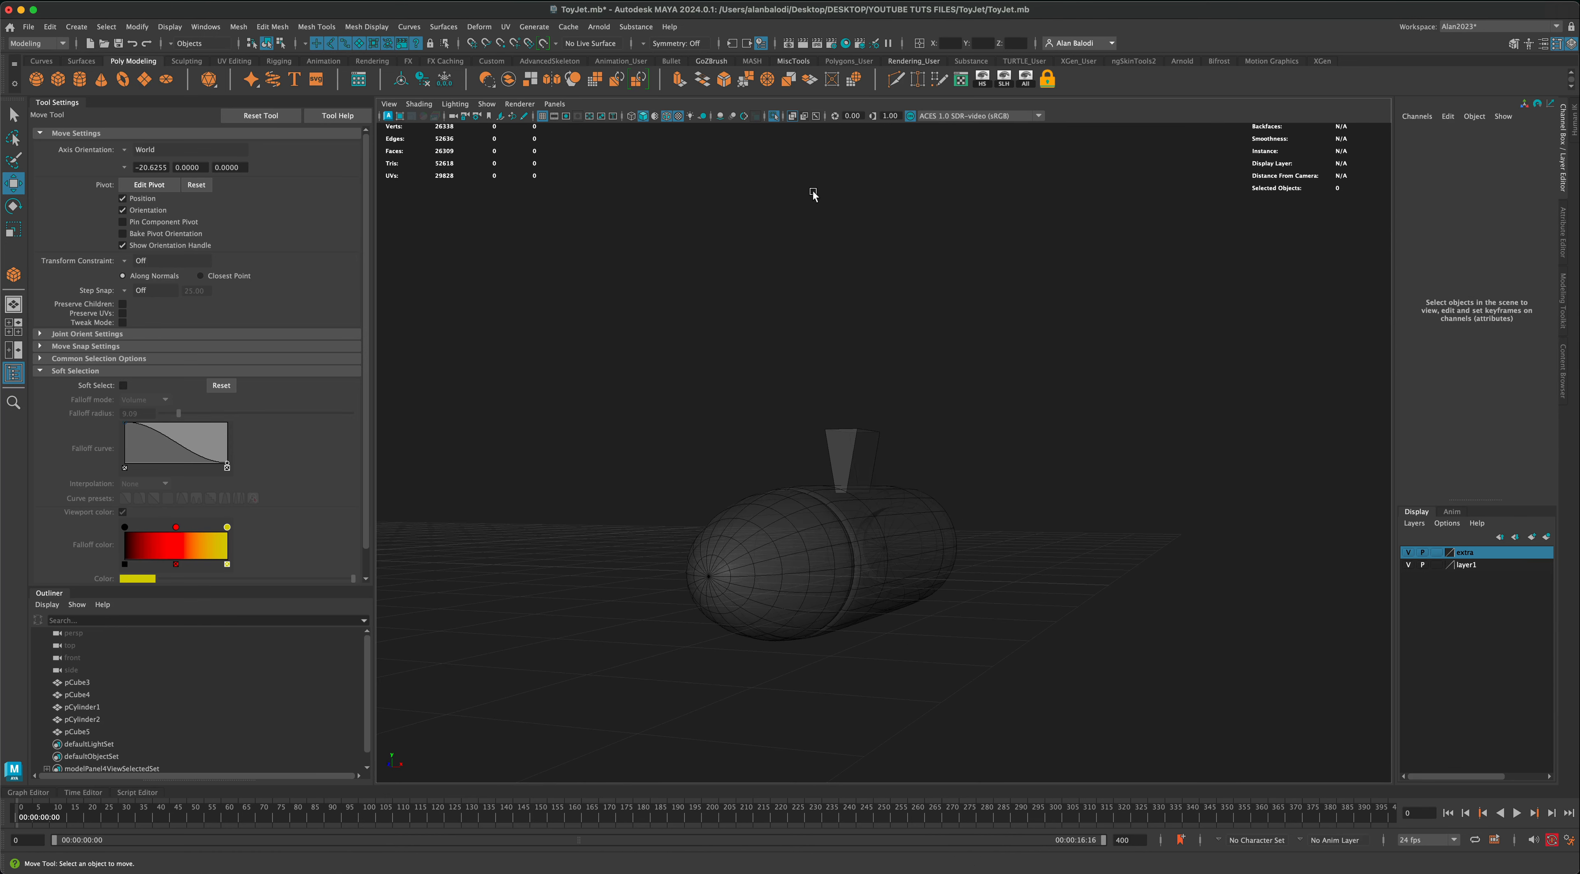
pyautogui.click(774, 116)
pyautogui.keyDown('alt'); pyautogui.moveTo(941, 320); pyautogui.dragTo(946, 324); pyautogui.keyUp('alt')
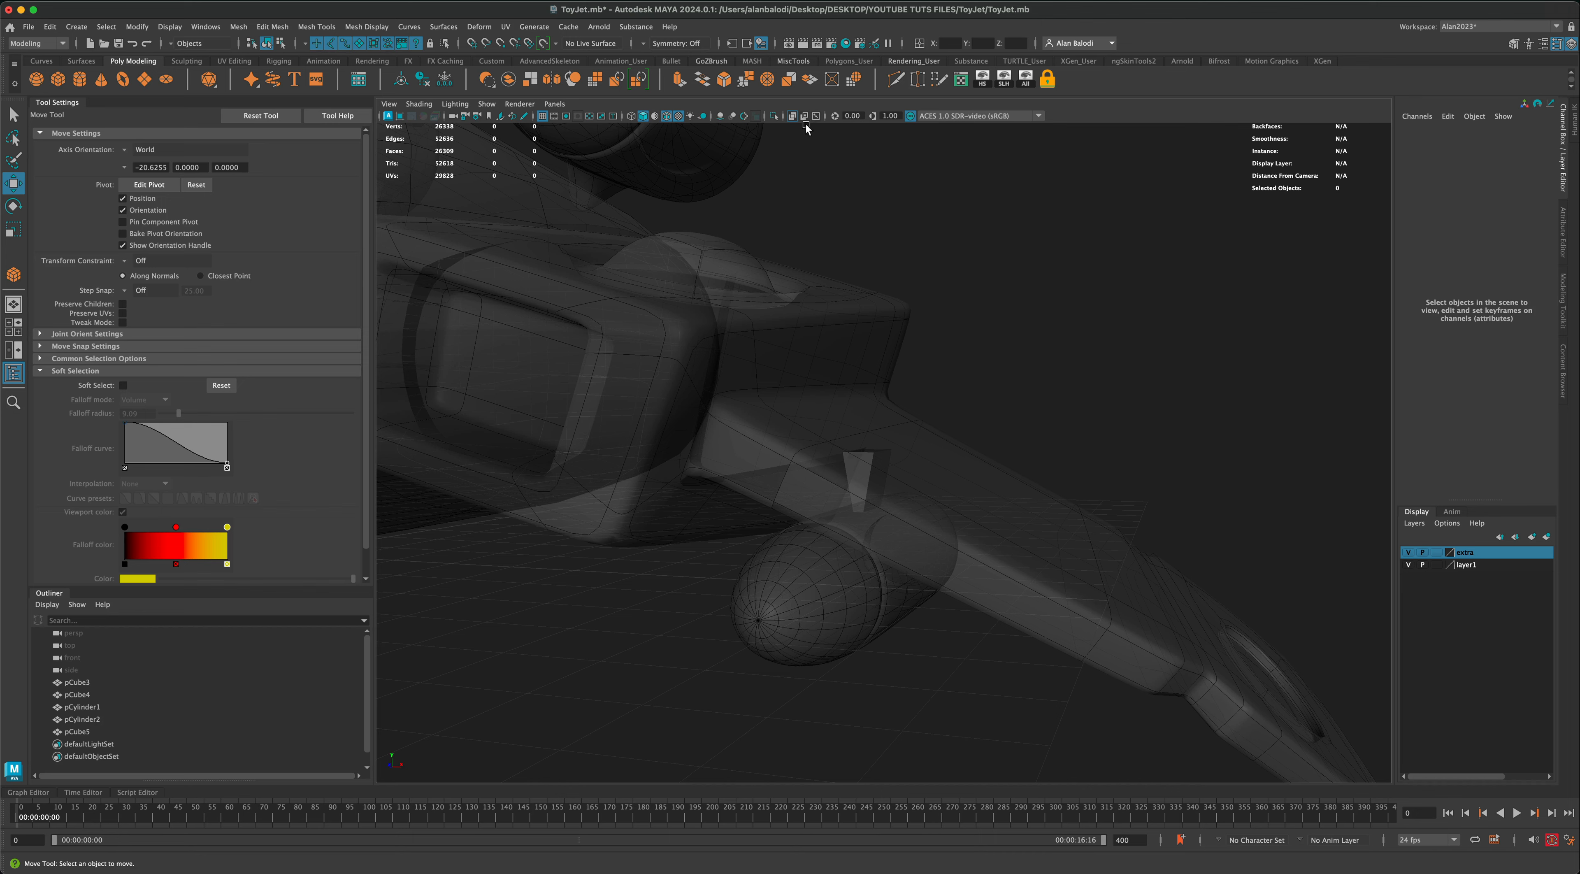
pyautogui.click(792, 117)
pyautogui.moveTo(1020, 399)
pyautogui.keyDown('alt'); pyautogui.mouseDown()
pyautogui.moveTo(1046, 396)
pyautogui.moveTo(1034, 399)
pyautogui.mouseUp(); pyautogui.keyUp('alt')
# Step: Lower the missile and its pylon together below the wing until the missile sits at about Y -0.05
pyautogui.click(896, 477)
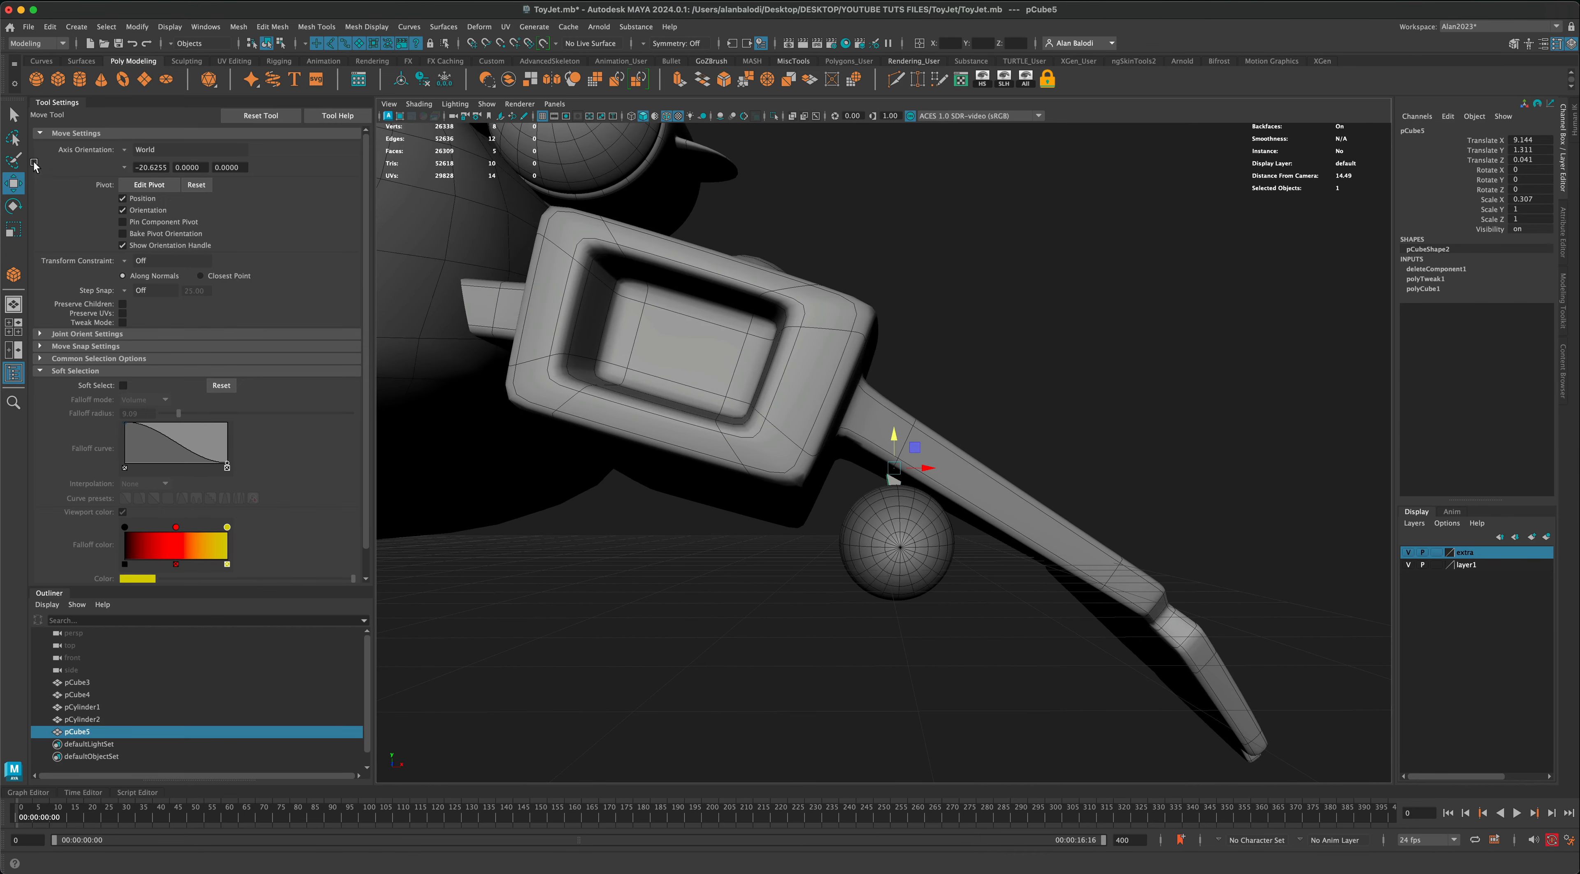
pyautogui.click(14, 114)
pyautogui.keyDown('shift'); pyautogui.click(911, 552); pyautogui.keyUp('shift')
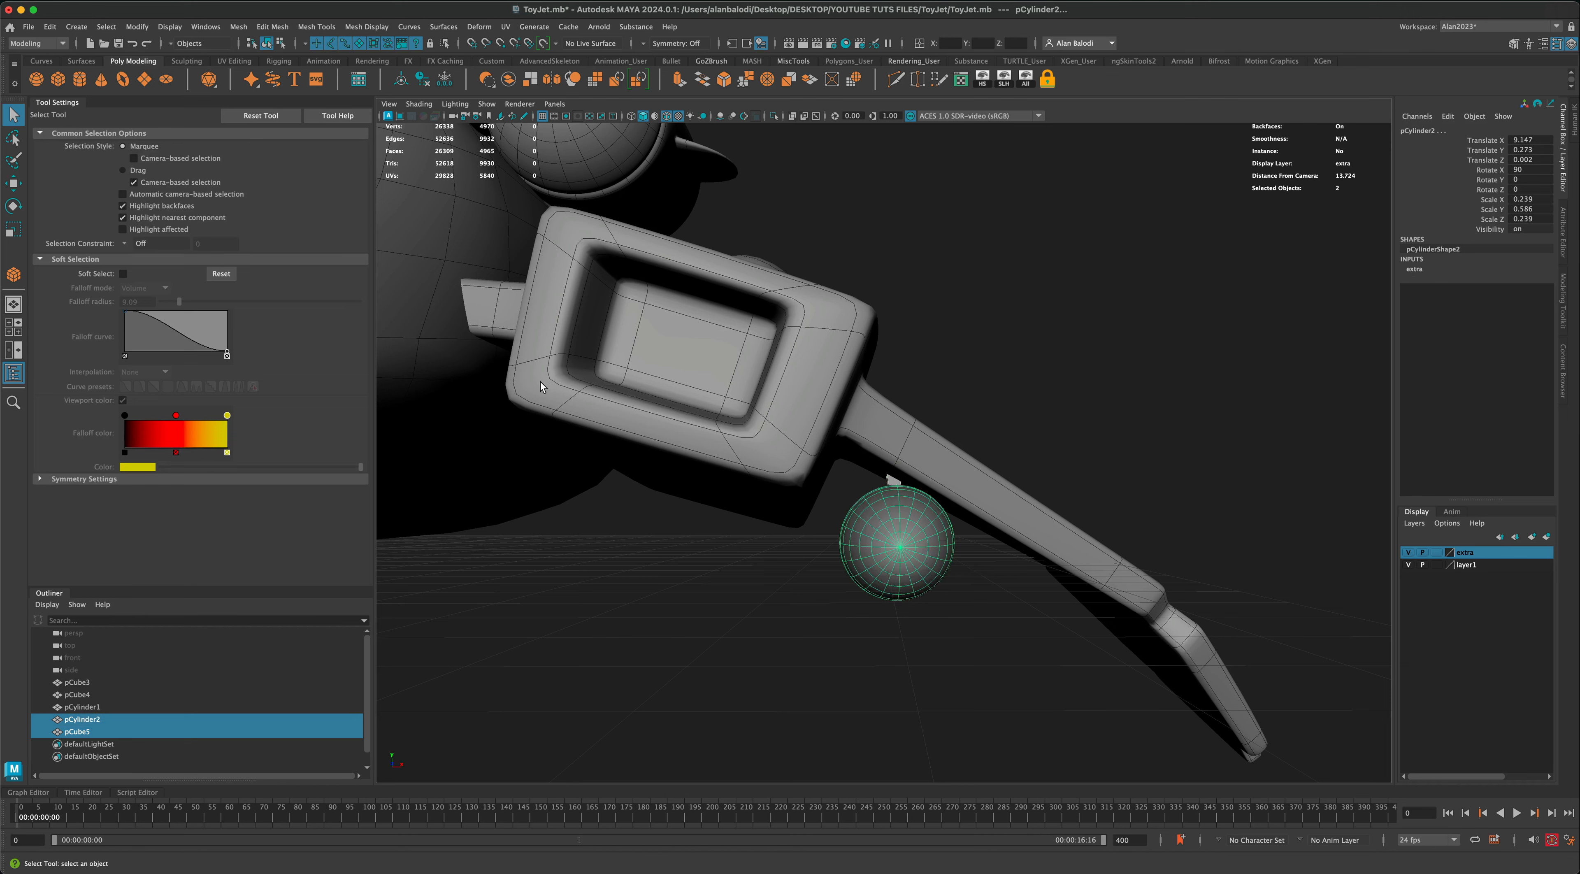
pyautogui.click(15, 184)
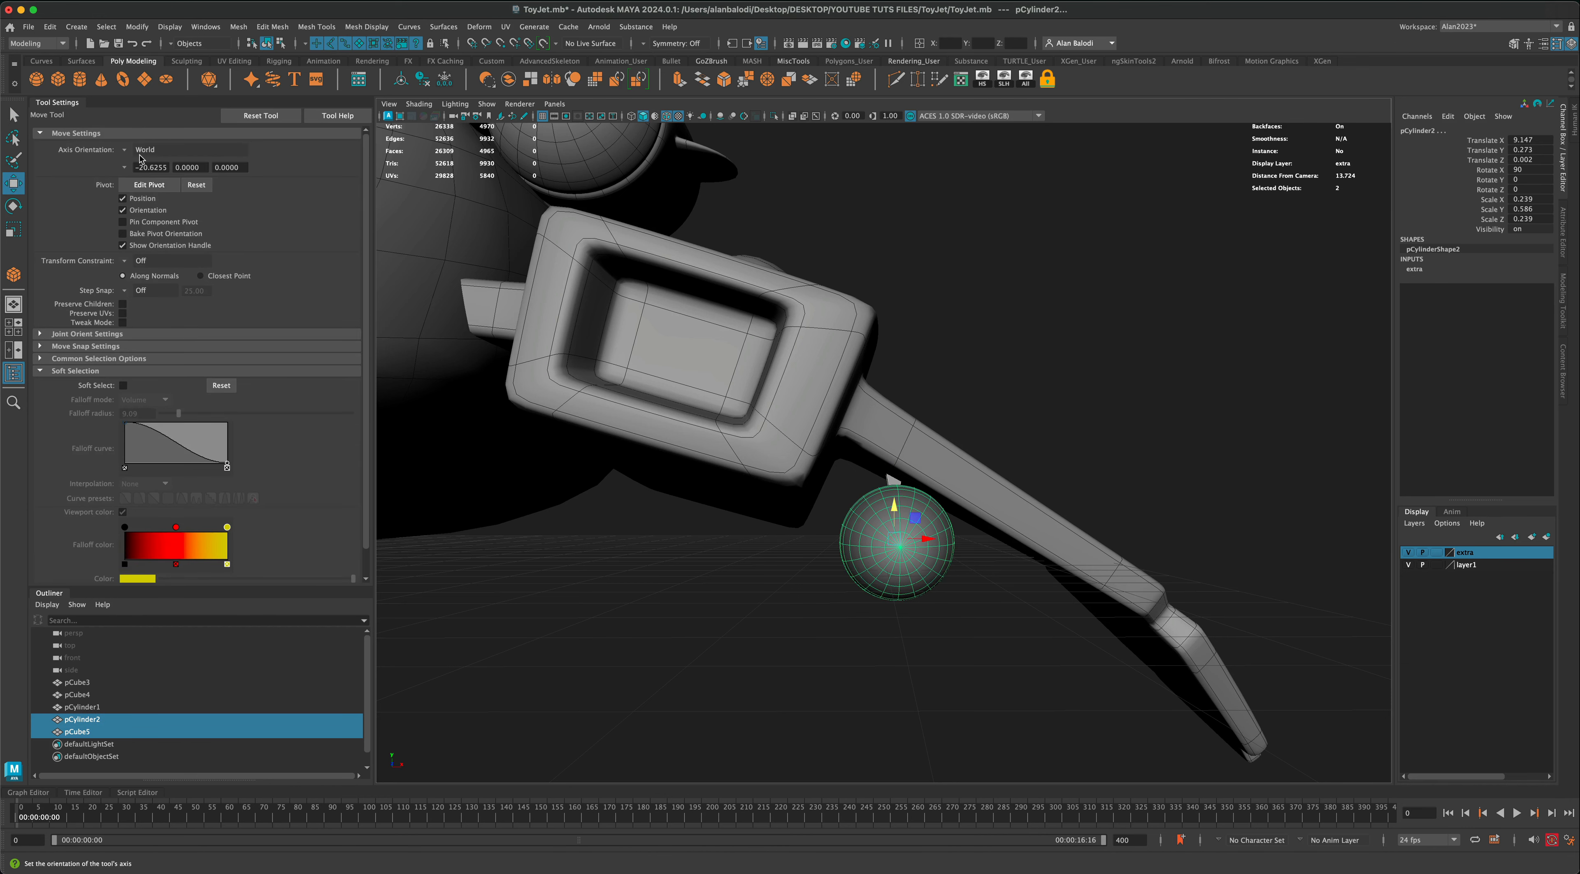
pyautogui.moveTo(891, 504)
pyautogui.mouseDown()
pyautogui.moveTo(887, 553)
pyautogui.moveTo(889, 525)
pyautogui.mouseUp()
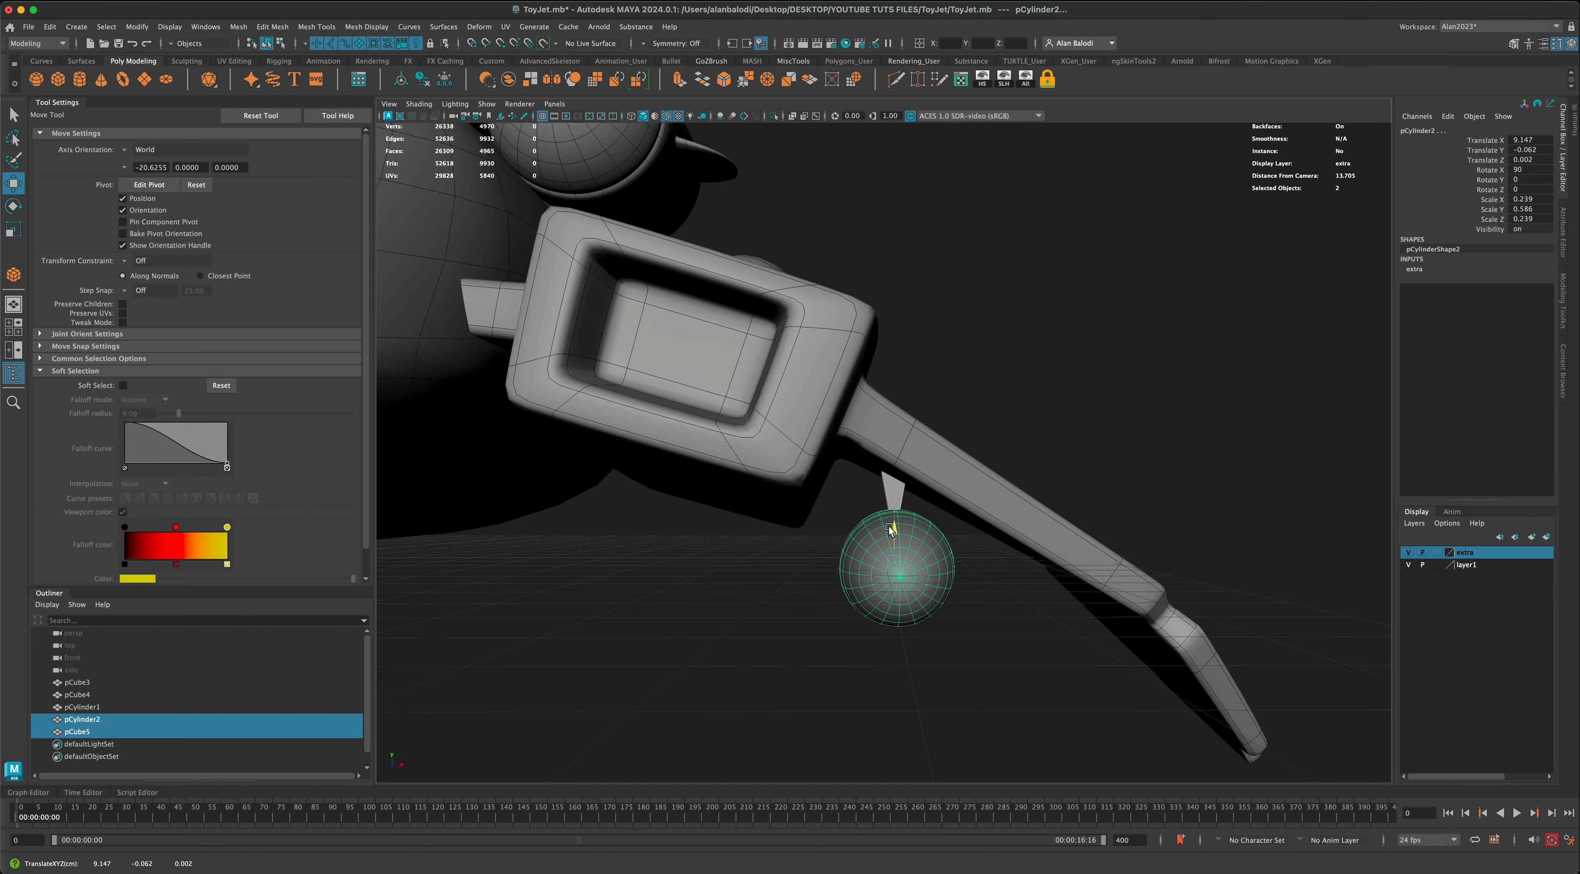
pyautogui.keyDown('alt'); pyautogui.moveTo(969, 564); pyautogui.dragTo(943, 529); pyautogui.keyUp('alt')
# Step: In the front view, duplicate the missile and place the copy further out under the wing at about X 10.6, Y -0.78
pyautogui.press('space')
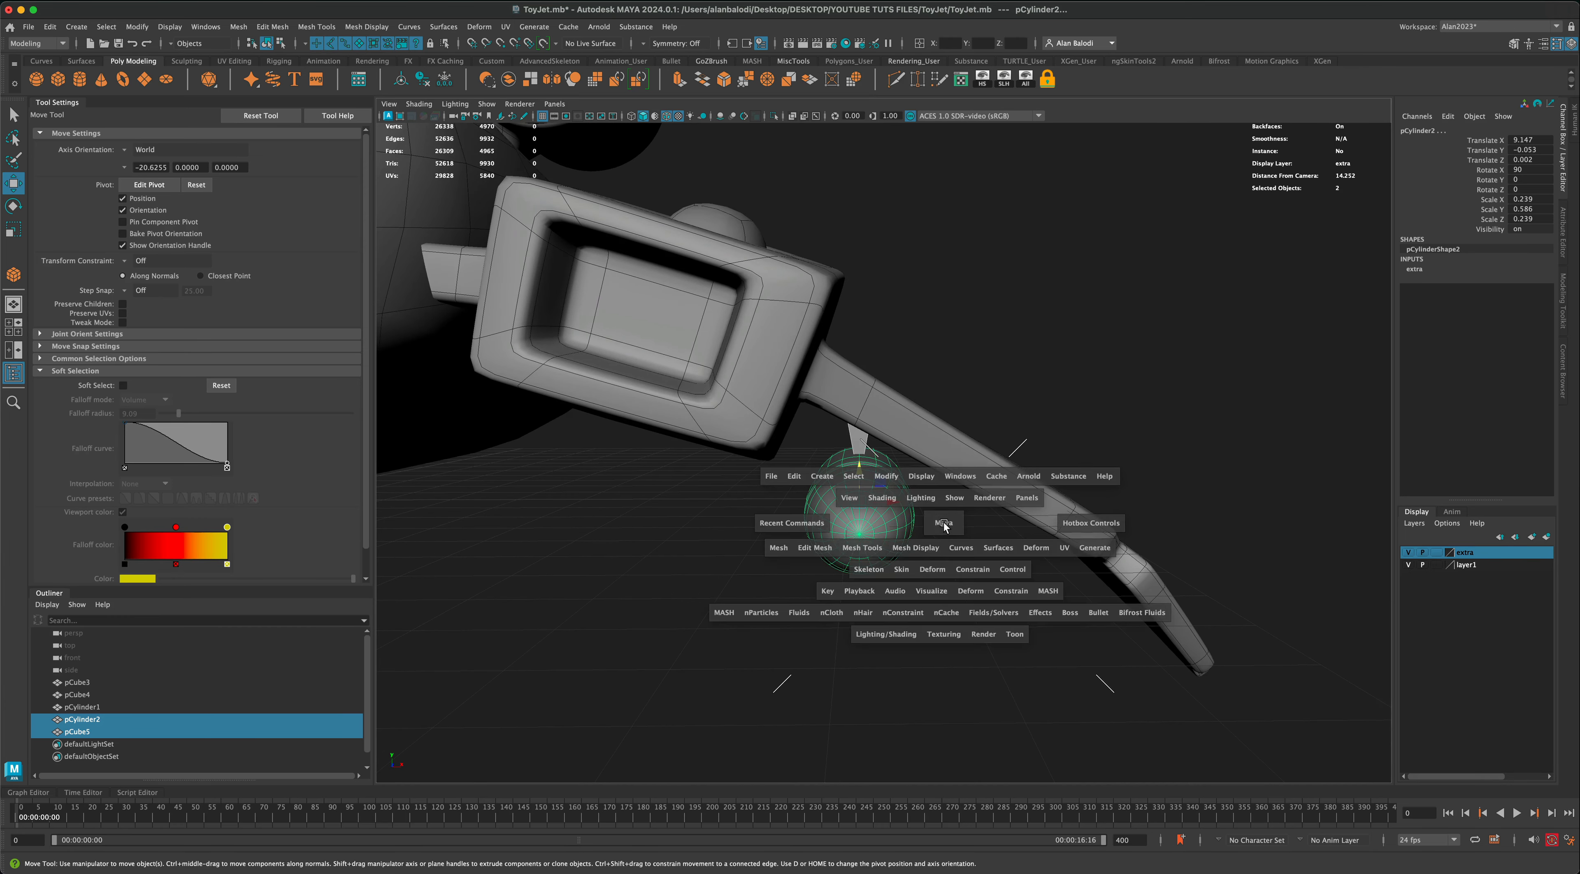
pyautogui.press('space')
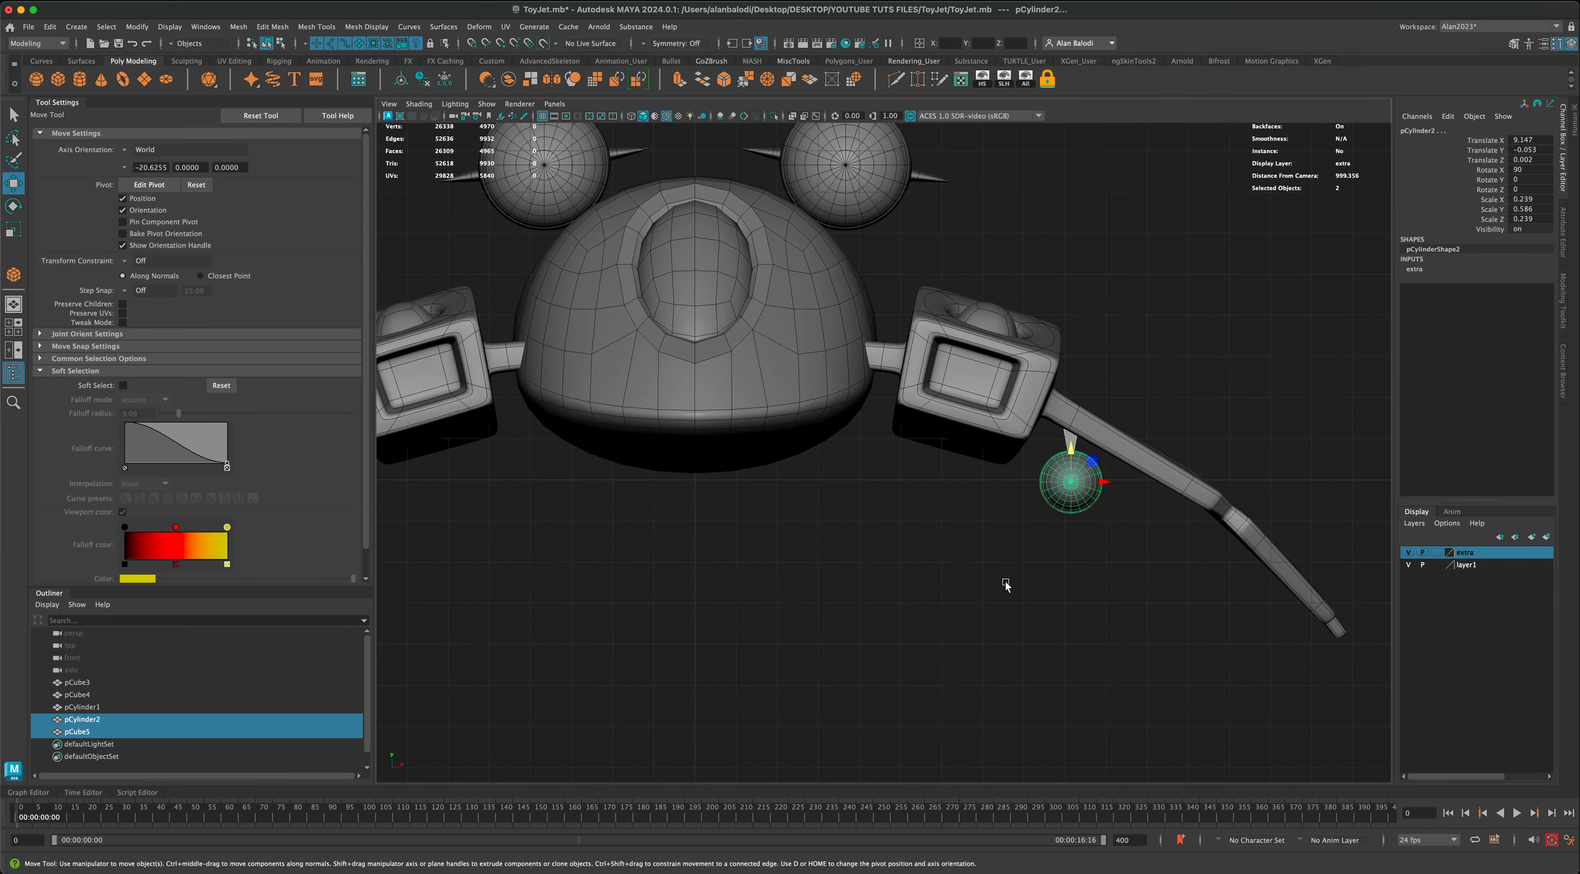
pyautogui.scroll(6, 796, 568)
pyautogui.keyDown('alt'); pyautogui.moveTo(828, 565); pyautogui.dragTo(805, 538, button='middle'); pyautogui.keyUp('alt')
pyautogui.click(804, 523)
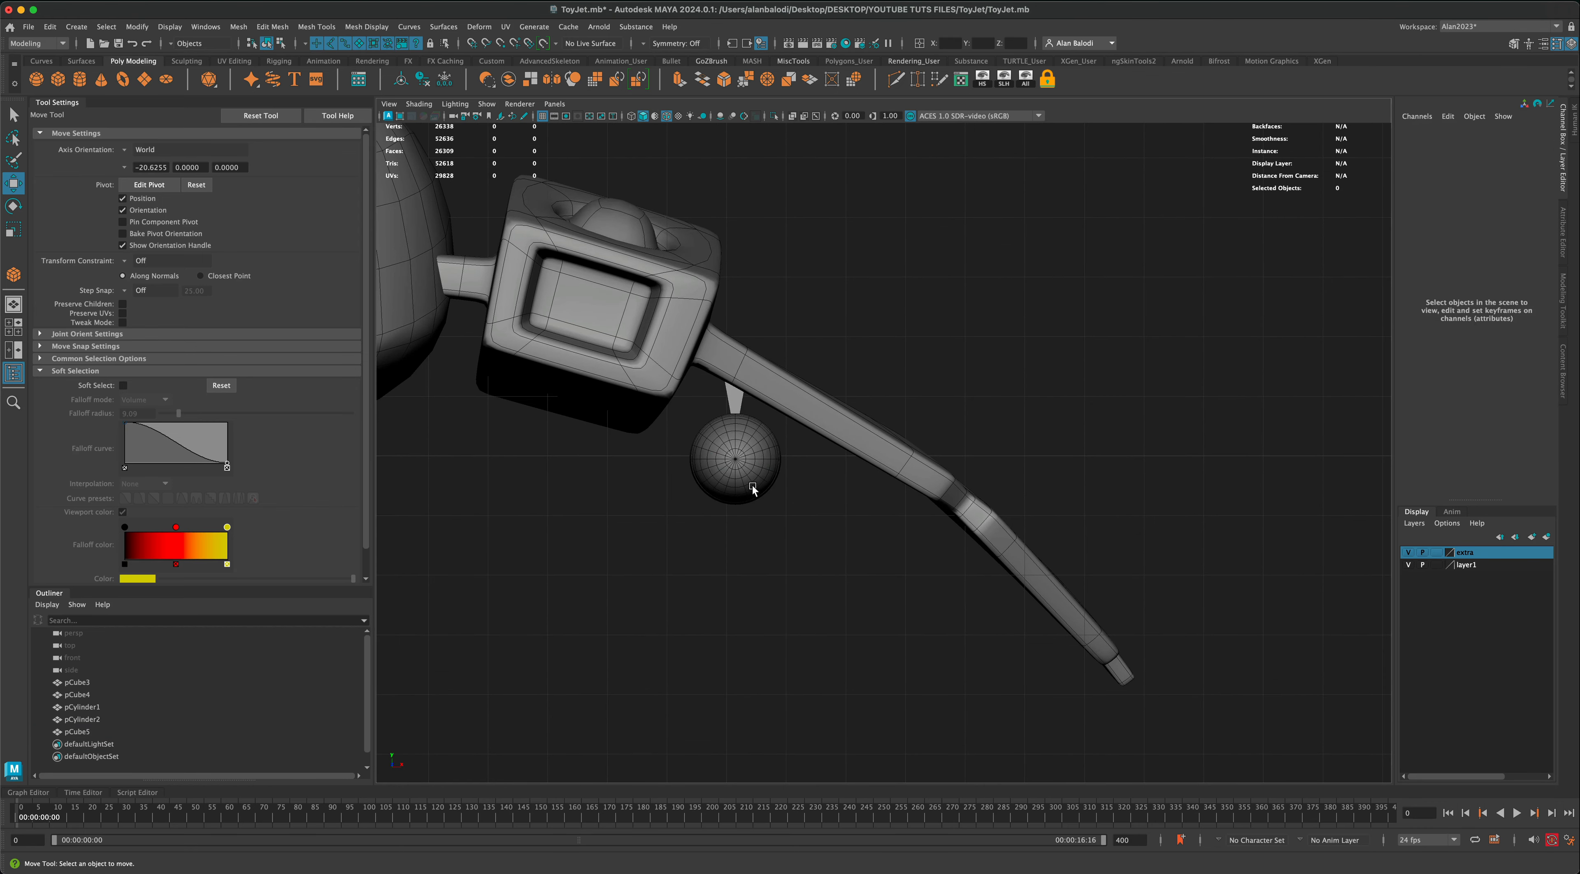
pyautogui.click(752, 486)
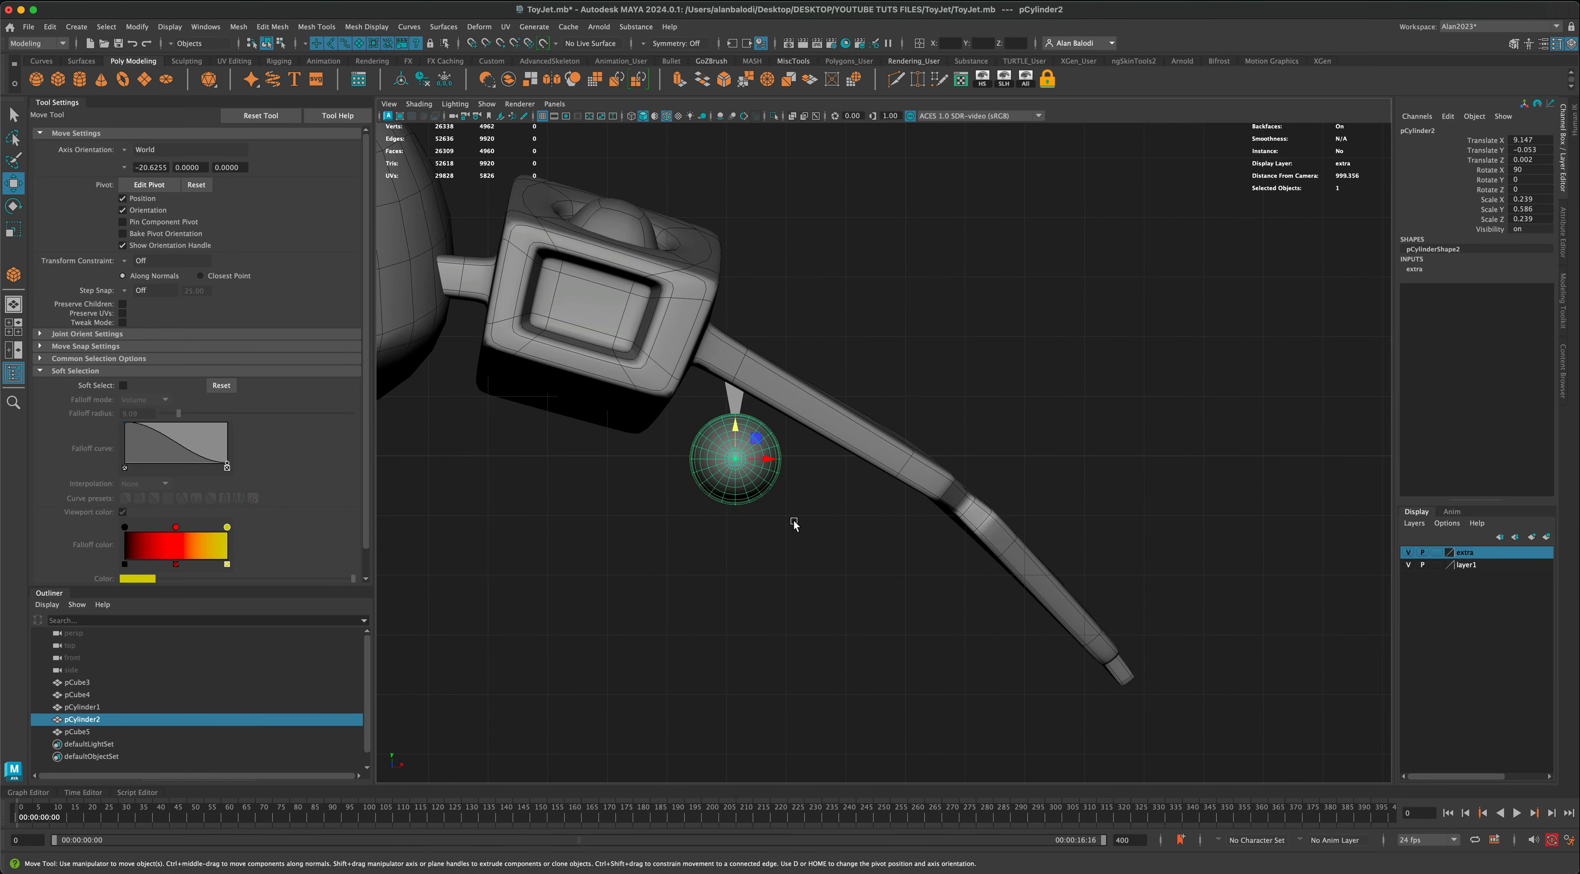
pyautogui.hotkey('ctrl', 'd')
pyautogui.moveTo(757, 440); pyautogui.dragTo(846, 488)
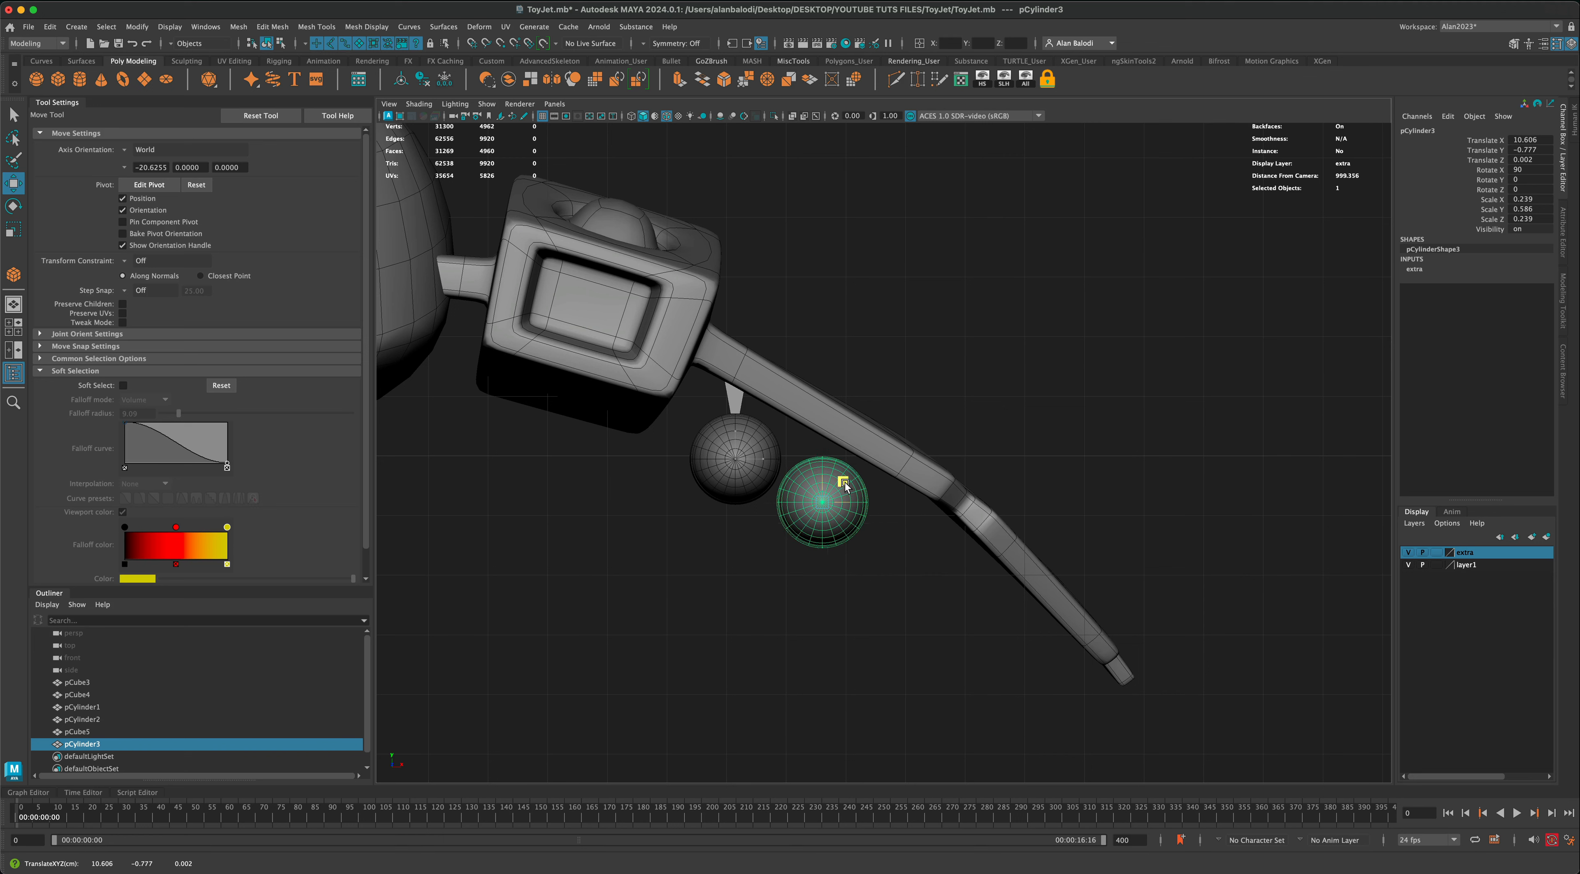
# Step: Rotate the pylon about -22.6 degrees in Z and move it between missile and wing at about X 9.5, Y 0.81
pyautogui.click(739, 405)
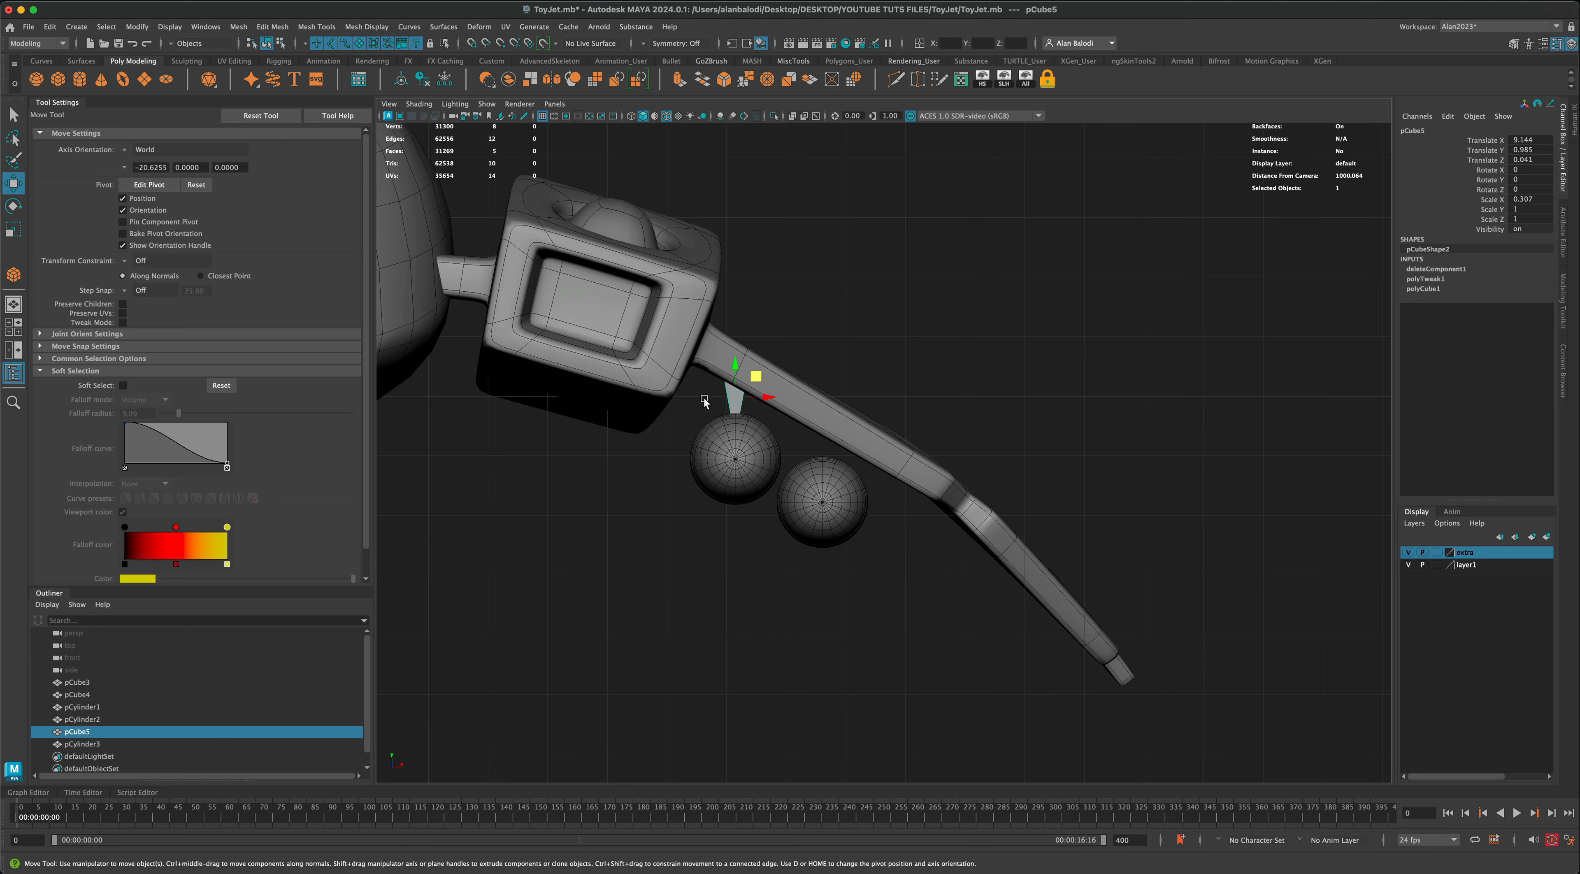
pyautogui.click(15, 206)
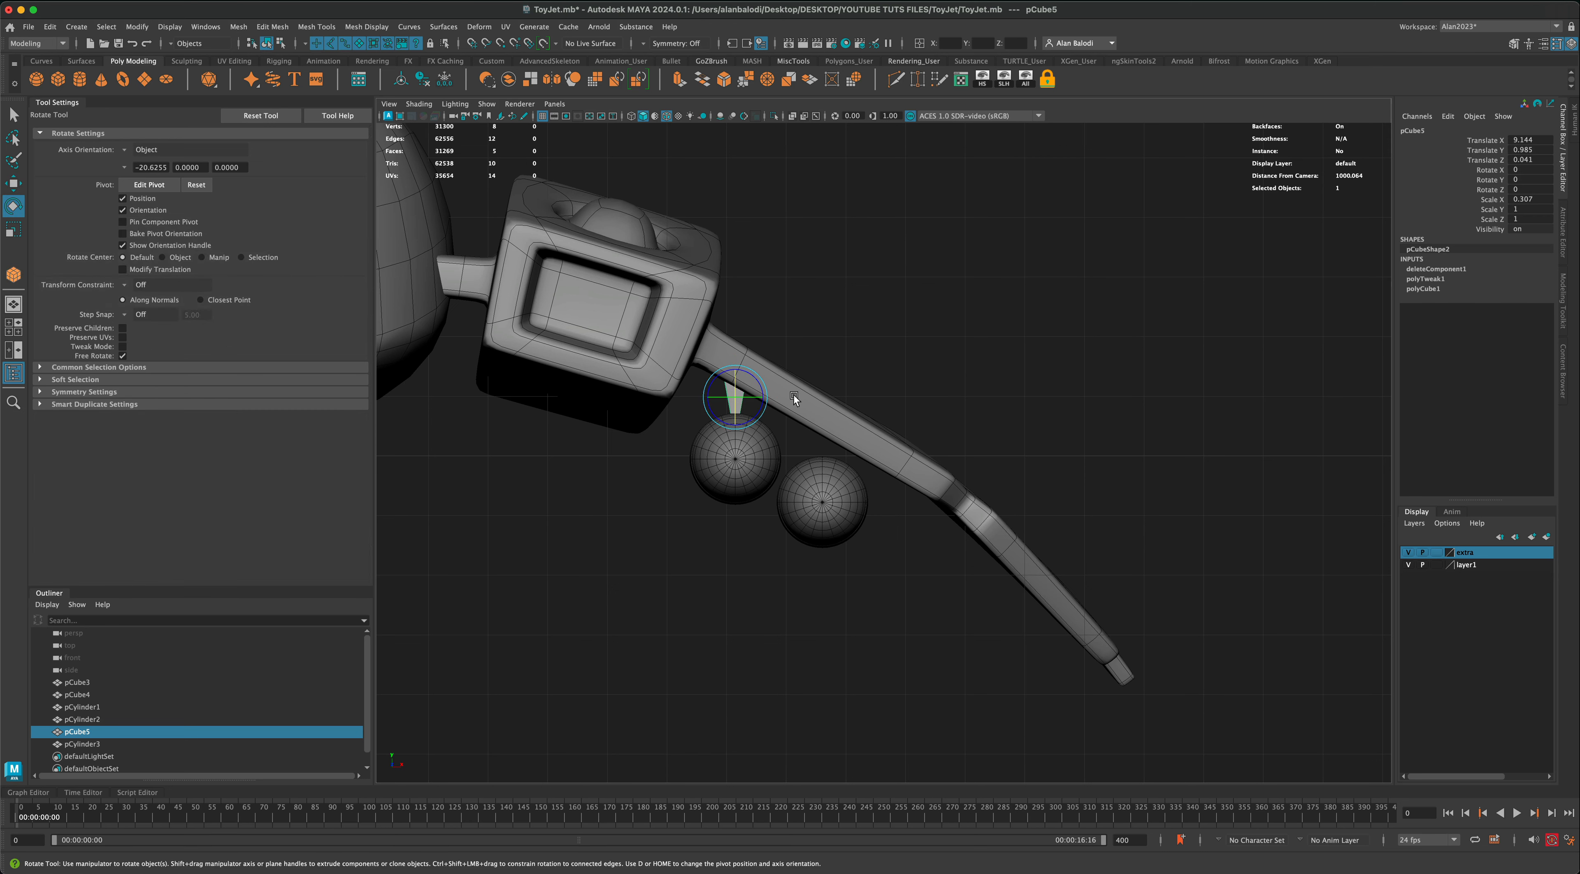
pyautogui.moveTo(767, 411)
pyautogui.mouseDown()
pyautogui.moveTo(758, 421)
pyautogui.moveTo(776, 387)
pyautogui.mouseUp()
pyautogui.press('w')
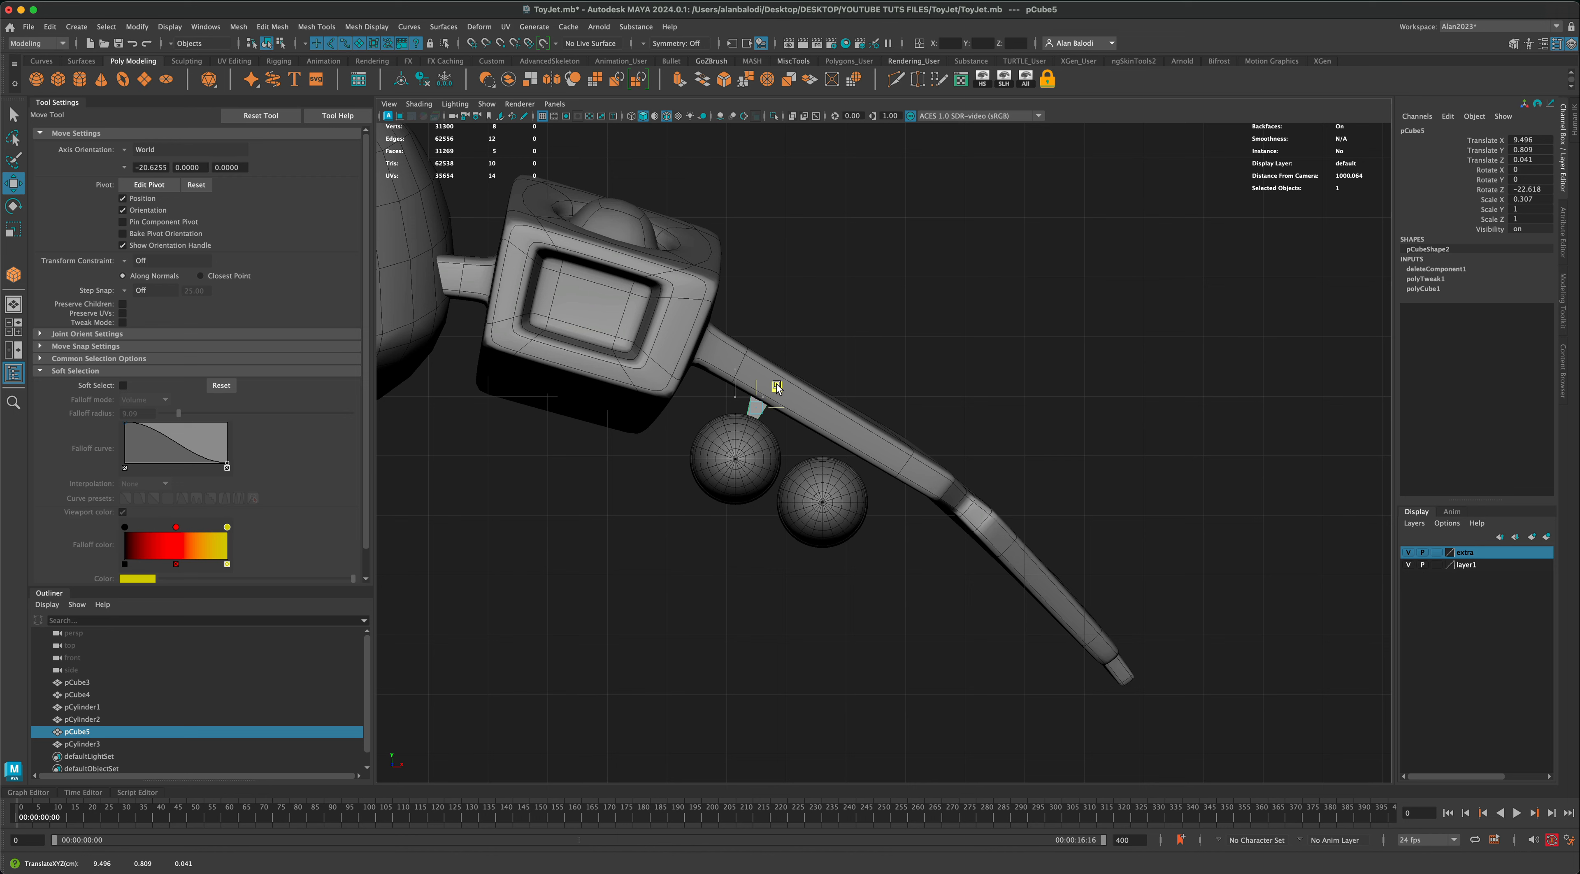
# Step: Duplicate the angled pylon and place the copy above the second missile at about X 10.9, Y 0.07
pyautogui.hotkey('ctrl', 'd')
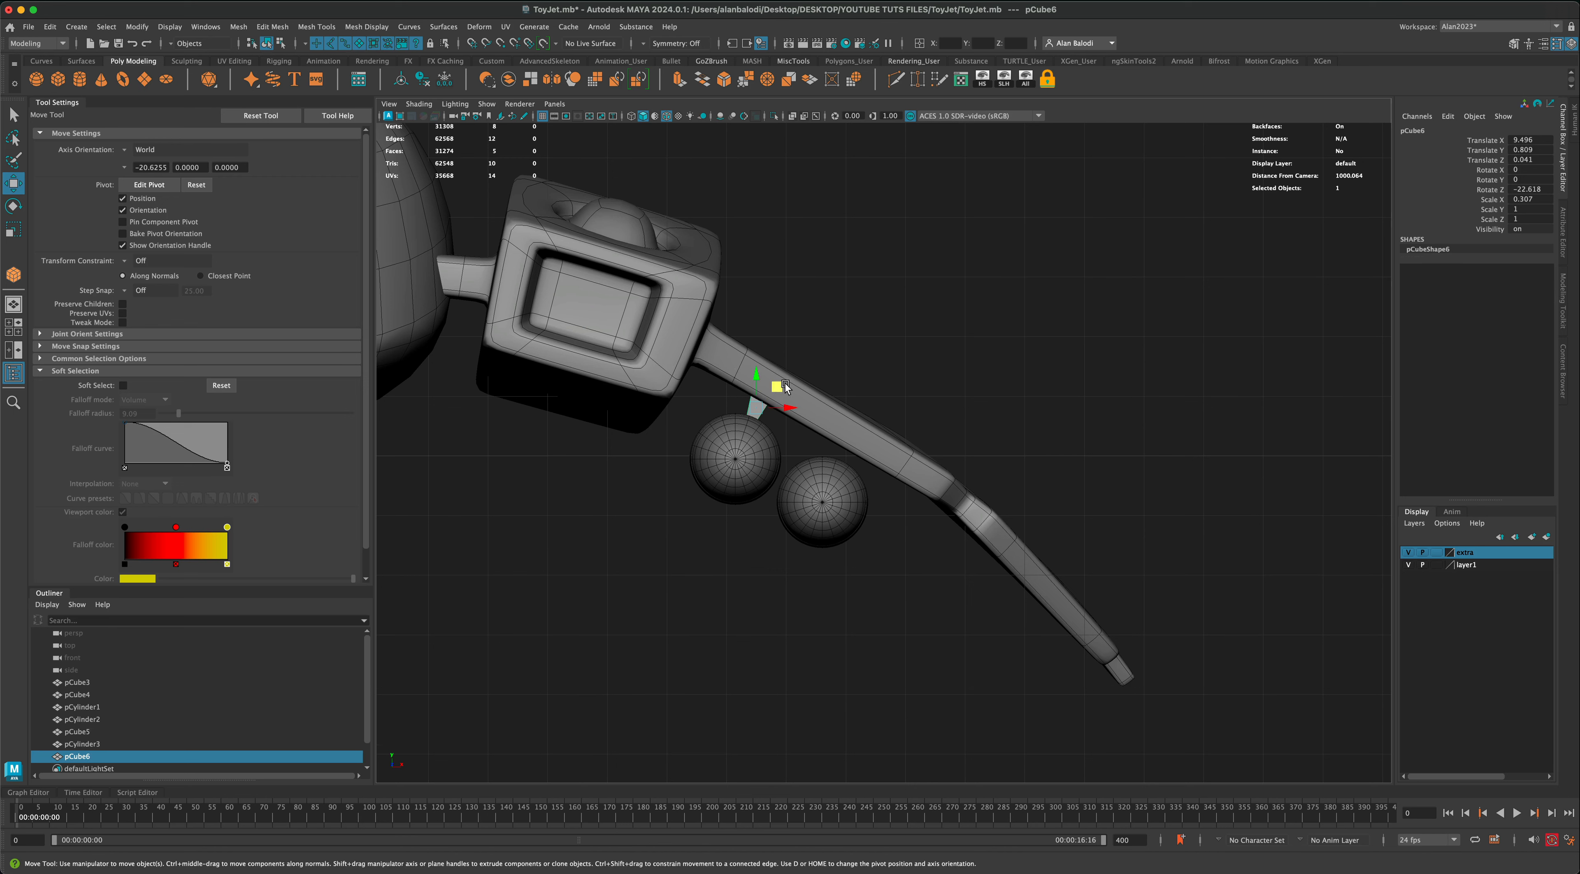
pyautogui.moveTo(777, 386); pyautogui.dragTo(868, 433)
pyautogui.click(17, 120)
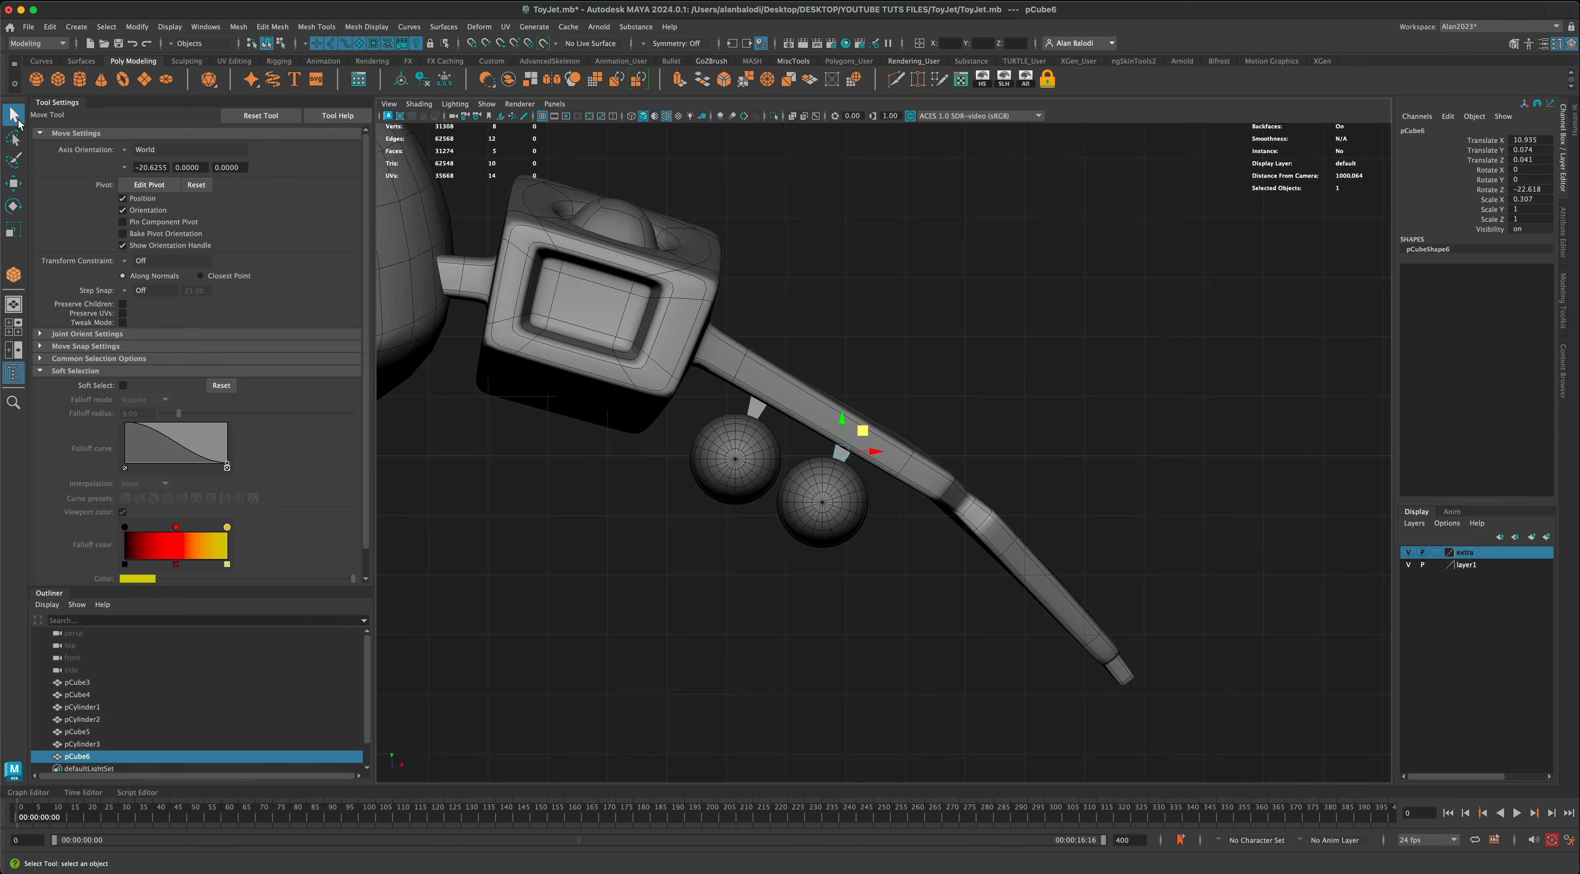
pyautogui.click(696, 569)
# Step: Duplicate the second missile, shrink its X and Z scale to about 0.122, and place it near the wing tip at about X 14.2, Y -3.26
pyautogui.click(811, 529)
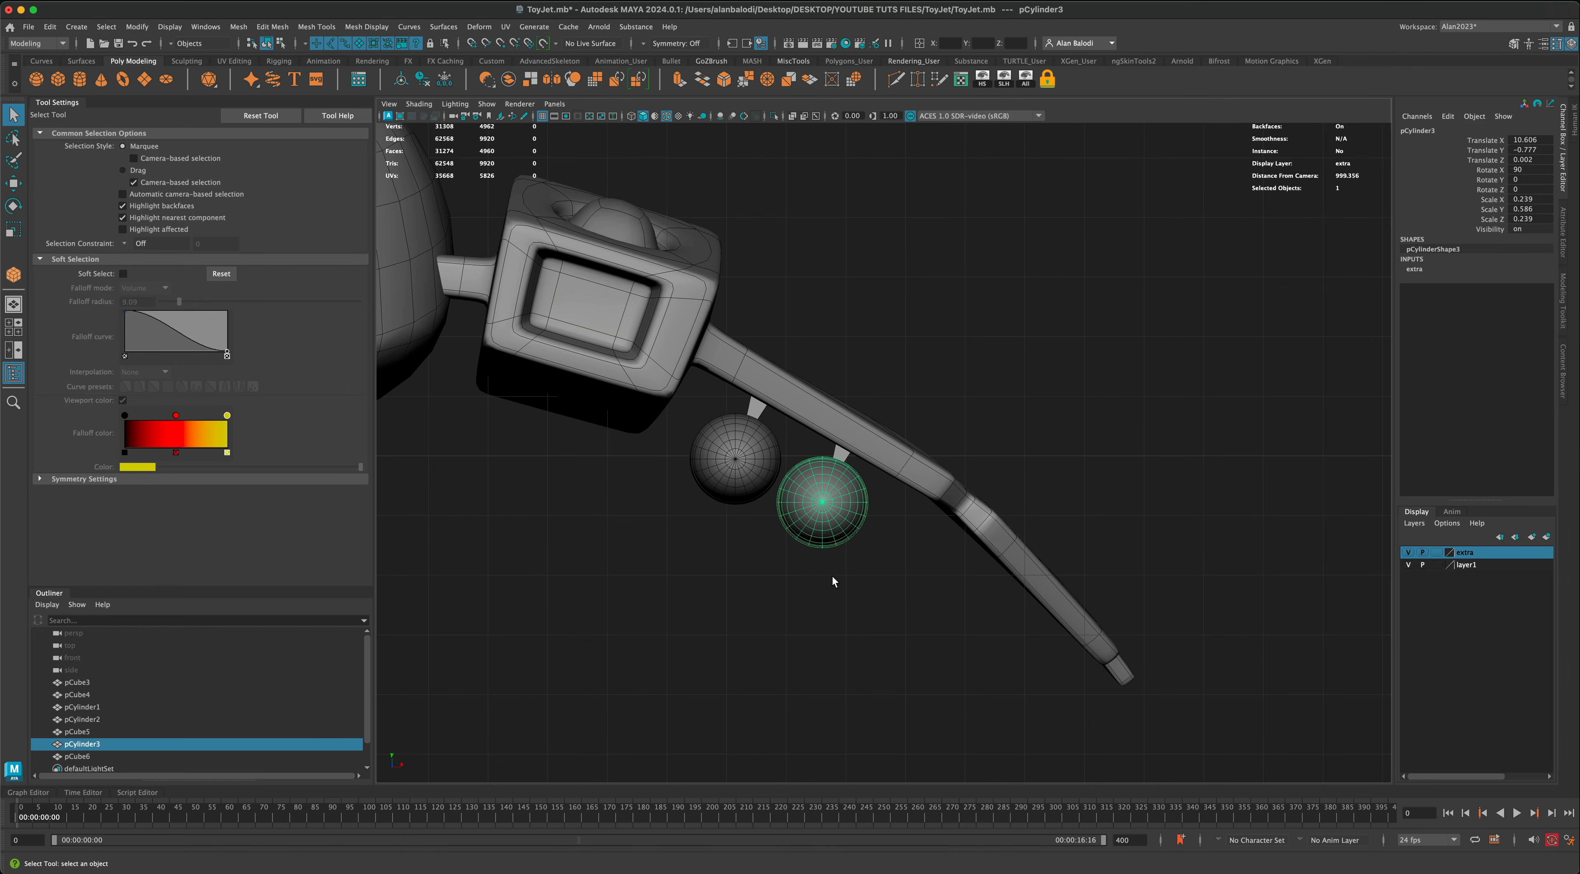
pyautogui.hotkey('ctrl', 'd')
pyautogui.press('r')
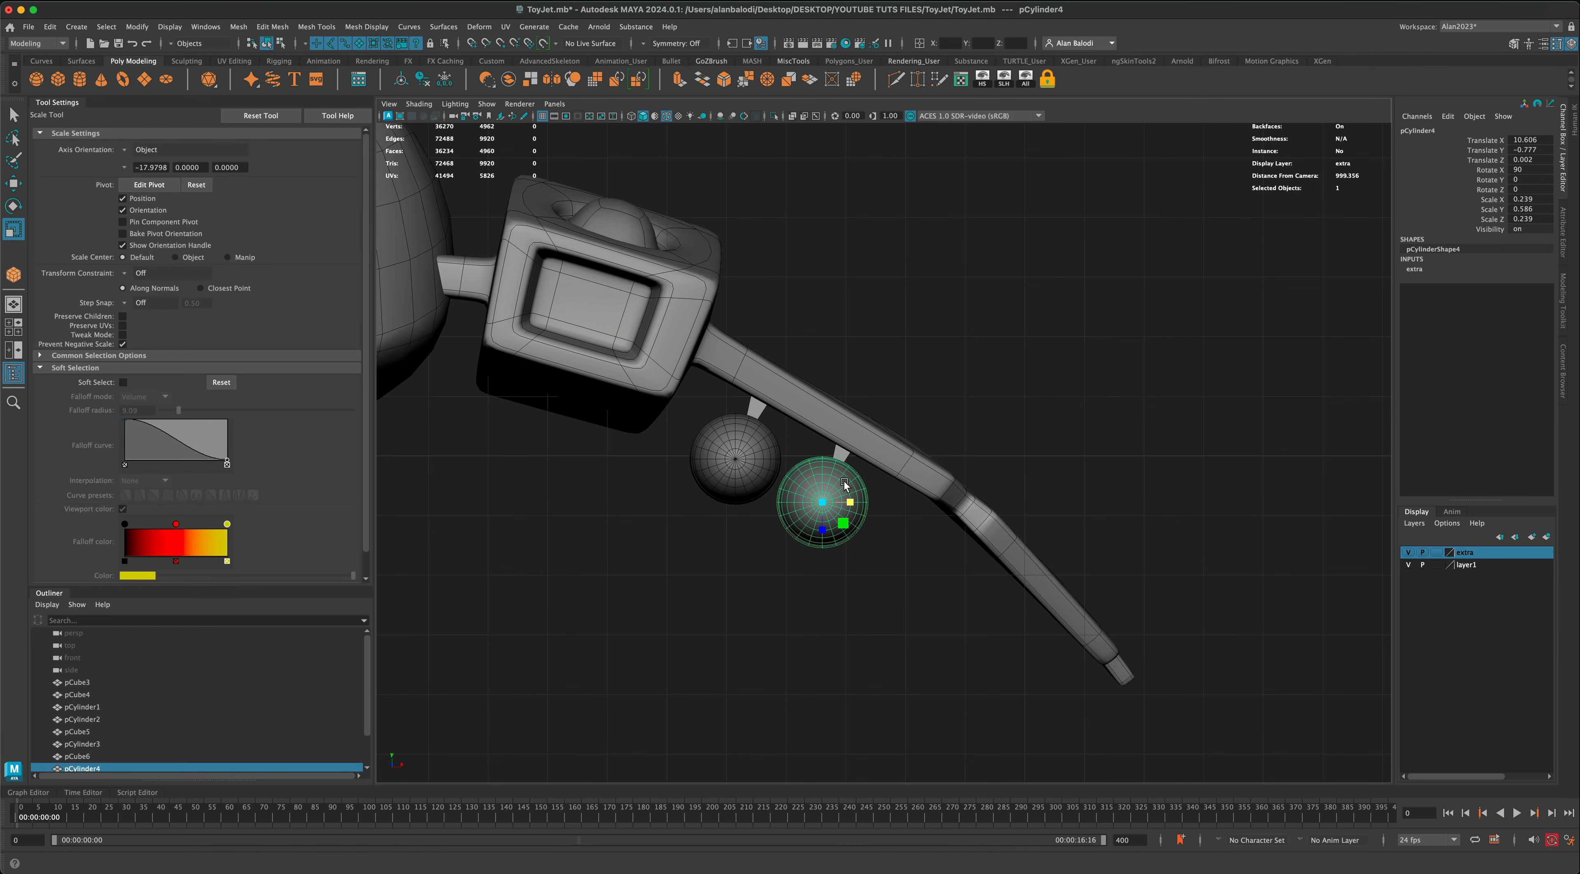
pyautogui.moveTo(842, 525); pyautogui.dragTo(840, 526)
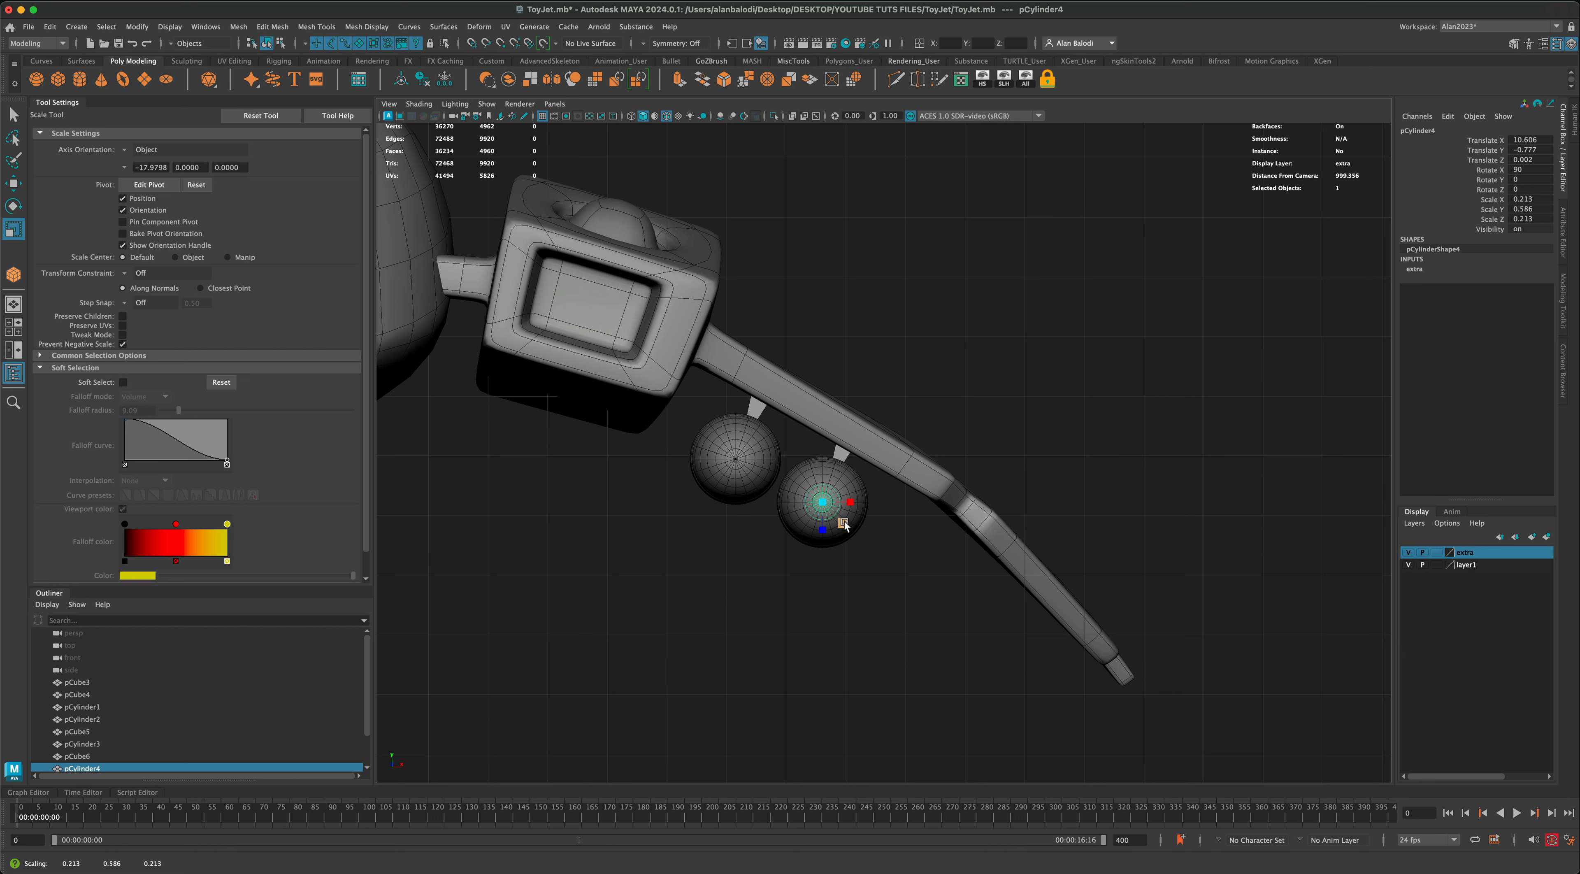
pyautogui.click(14, 185)
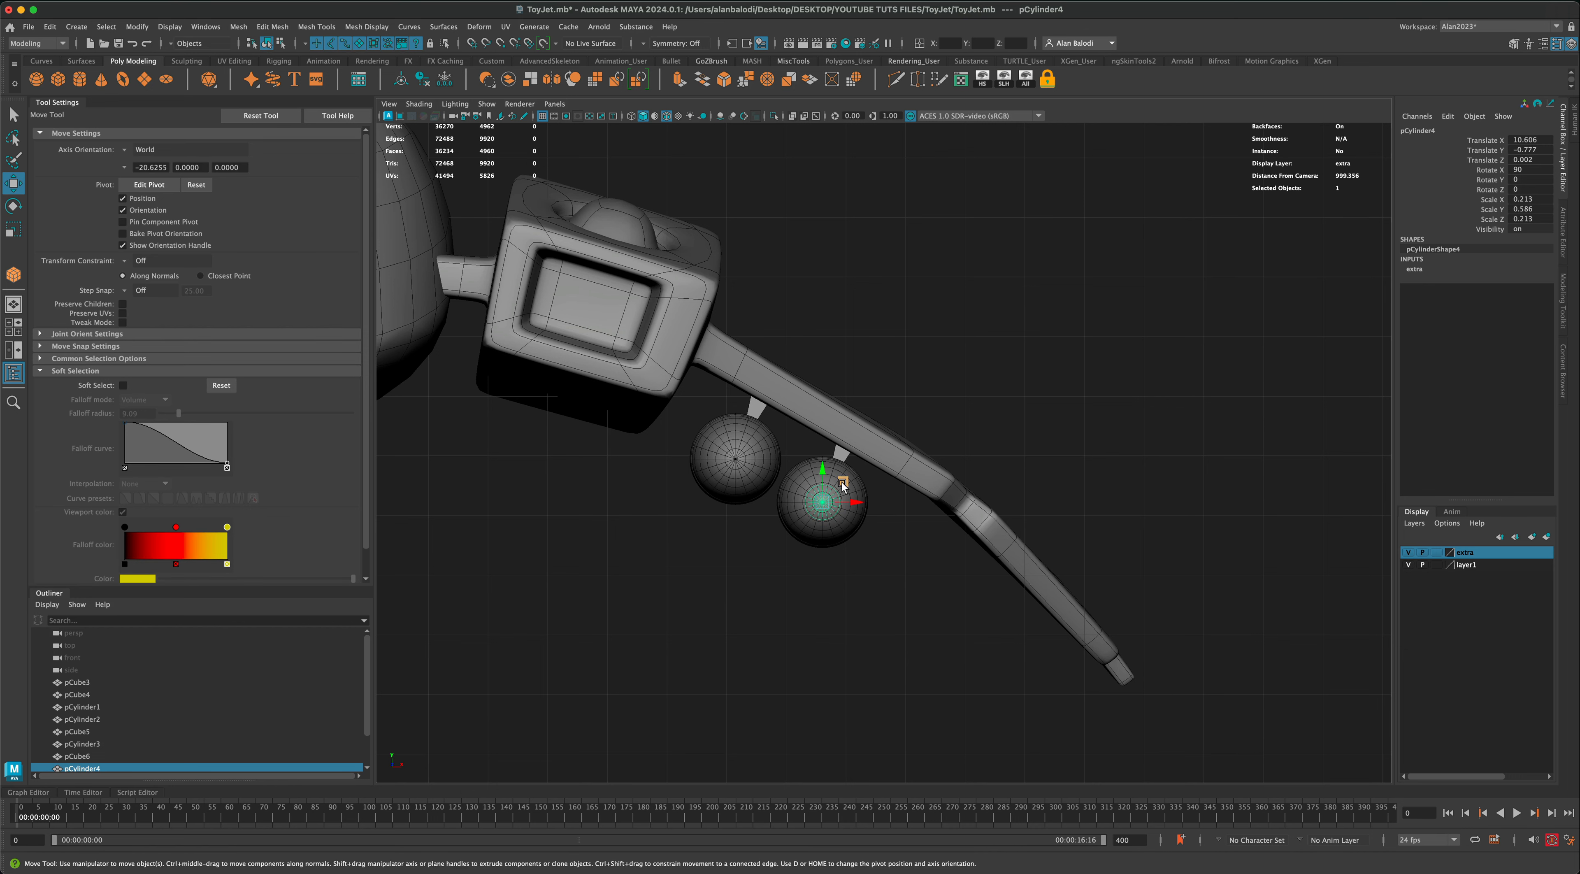
pyautogui.moveTo(843, 484); pyautogui.dragTo(1060, 636)
pyautogui.press('r')
pyautogui.press('w')
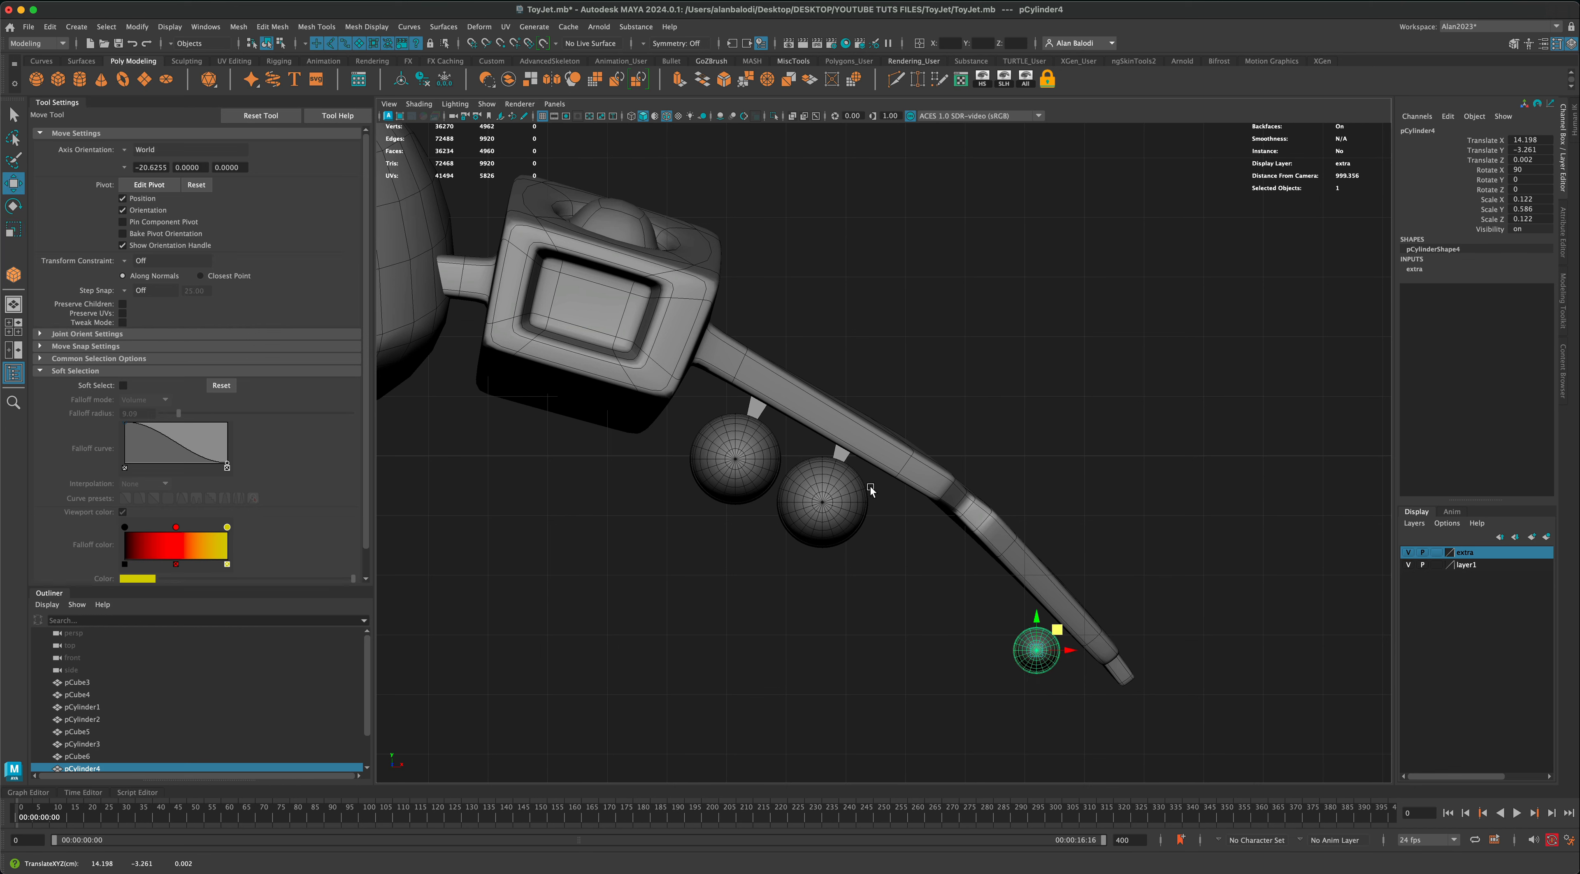
# Step: Duplicate the second pylon, scale it to about 0.19 × 0.619 × 0.619, and move it above the small missile near X 14.44, Y -2.9
pyautogui.click(840, 455)
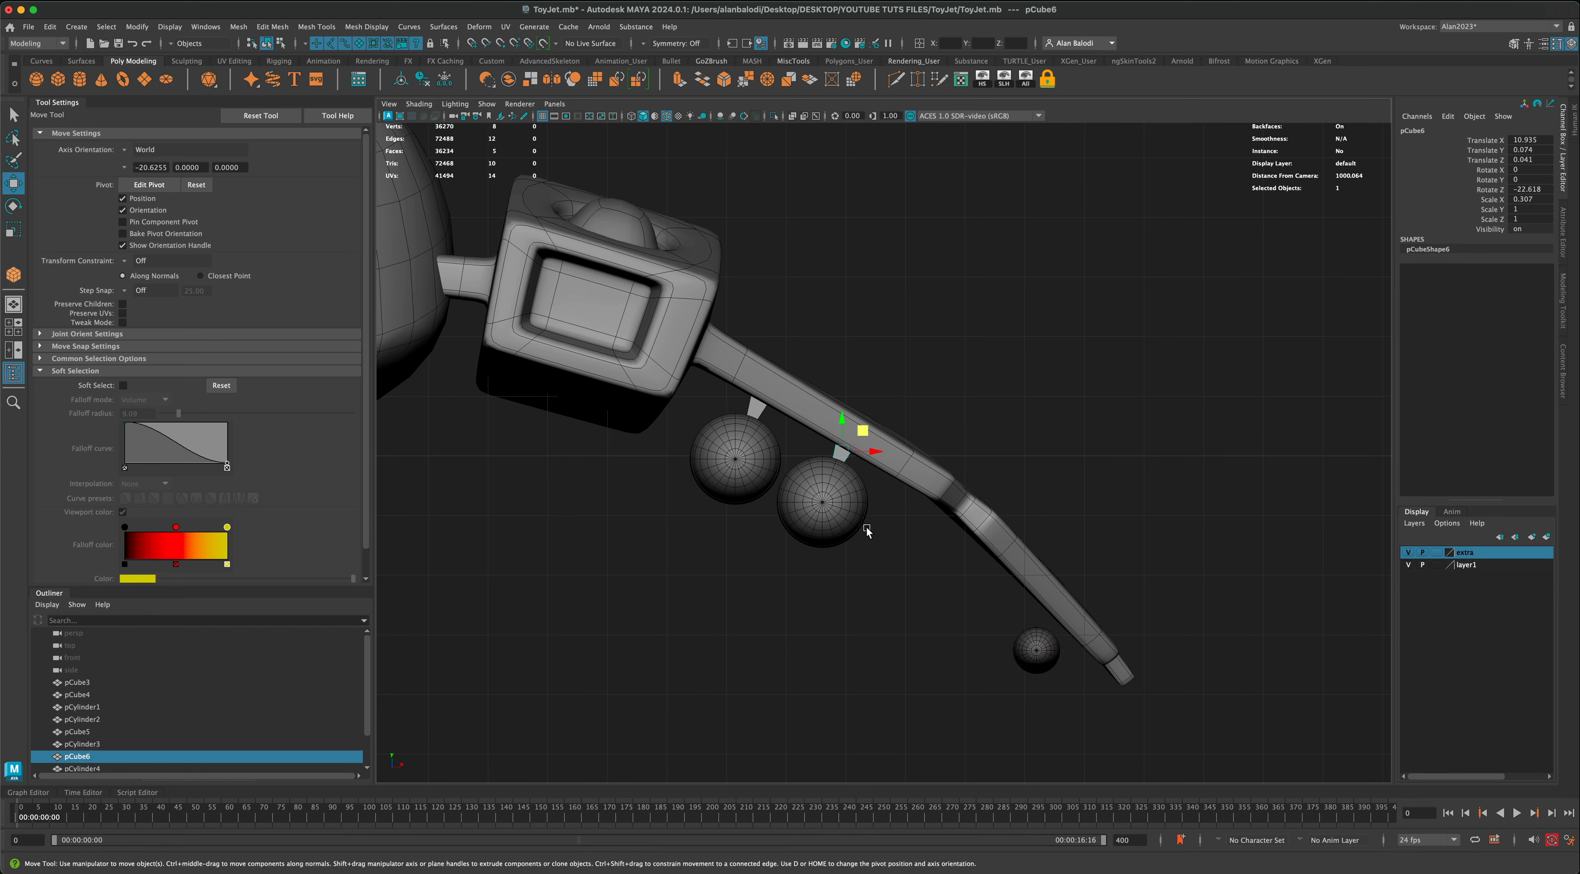
pyautogui.hotkey('ctrl', 'd')
pyautogui.moveTo(866, 436); pyautogui.dragTo(966, 600)
pyautogui.press('r')
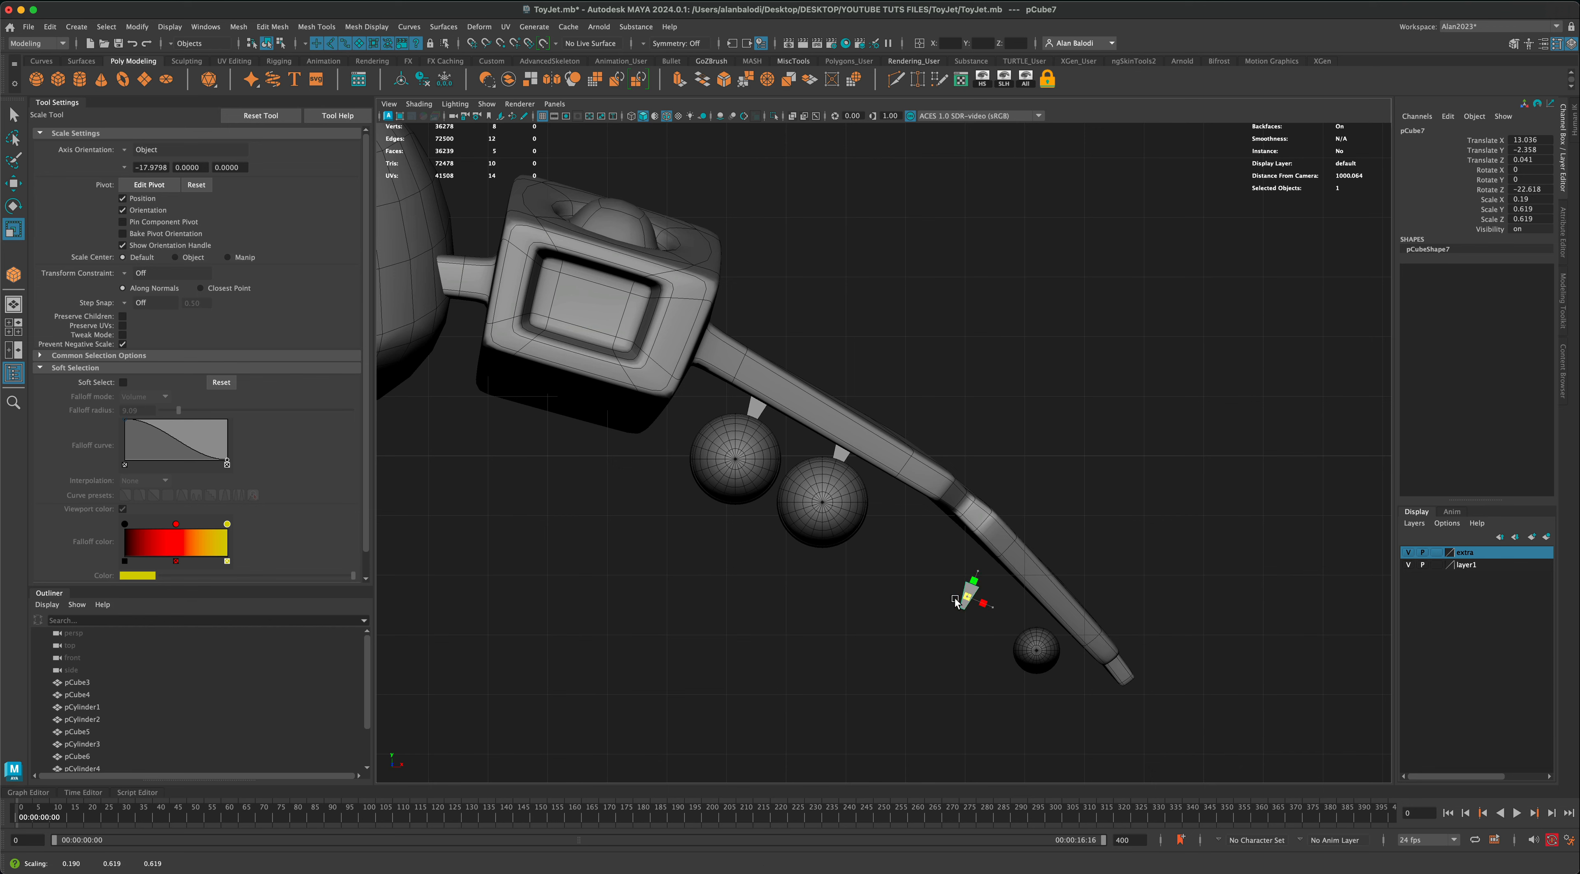
pyautogui.press('w')
pyautogui.moveTo(984, 586); pyautogui.dragTo(1077, 611)
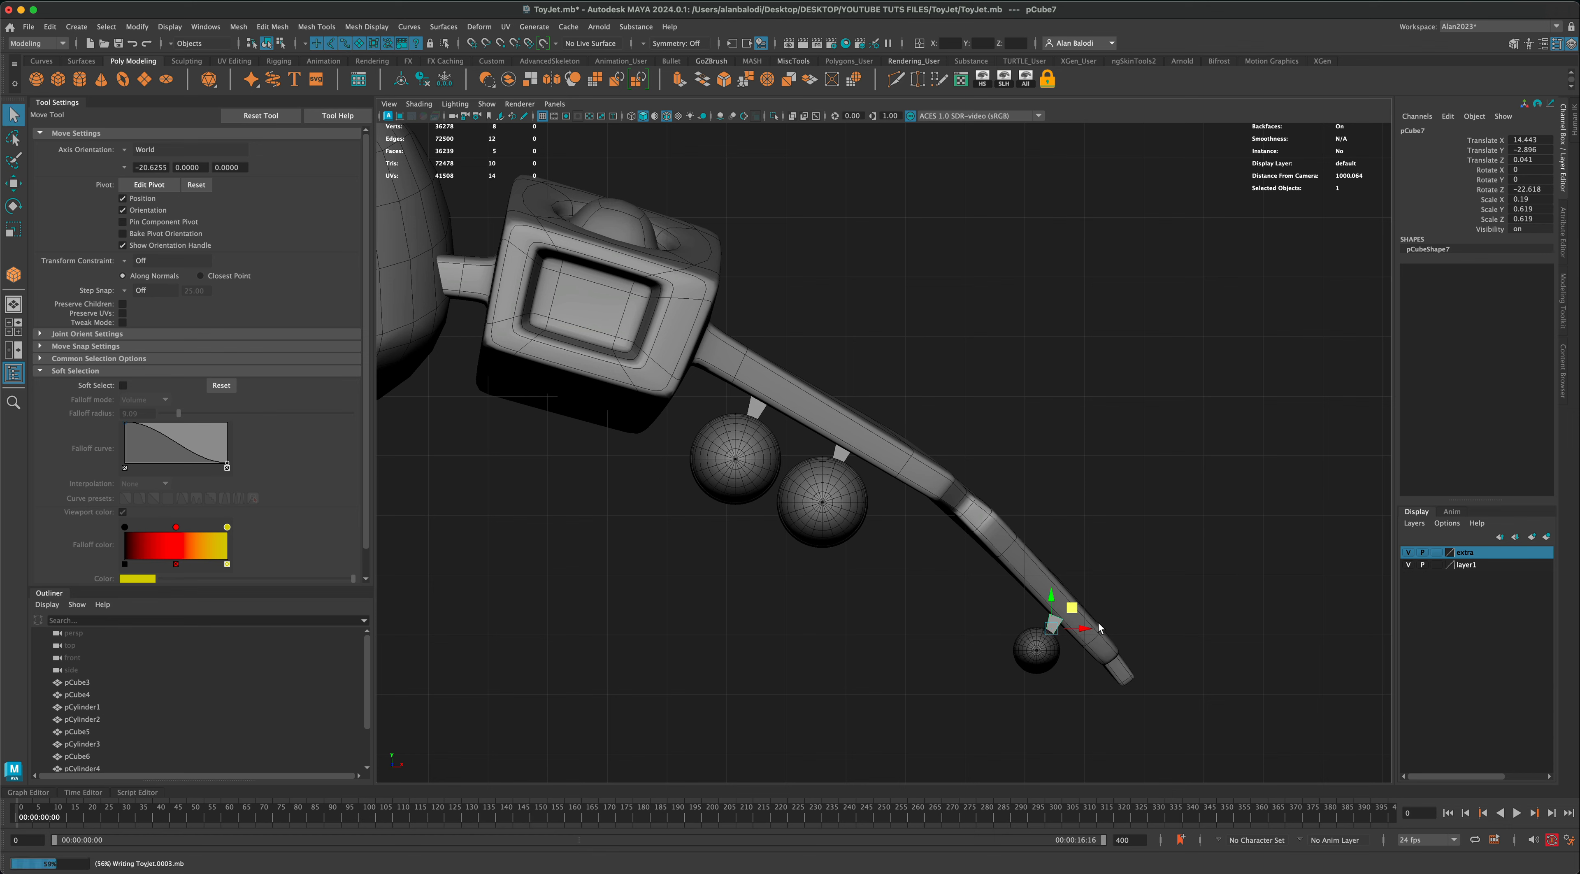
# Step: Rotate the small pylon to about -36.6 degrees in Z, nudge it to about X 14.46, Y -2.93, and show all four views
pyautogui.press('e')
pyautogui.moveTo(1077, 612); pyautogui.dragTo(1083, 615)
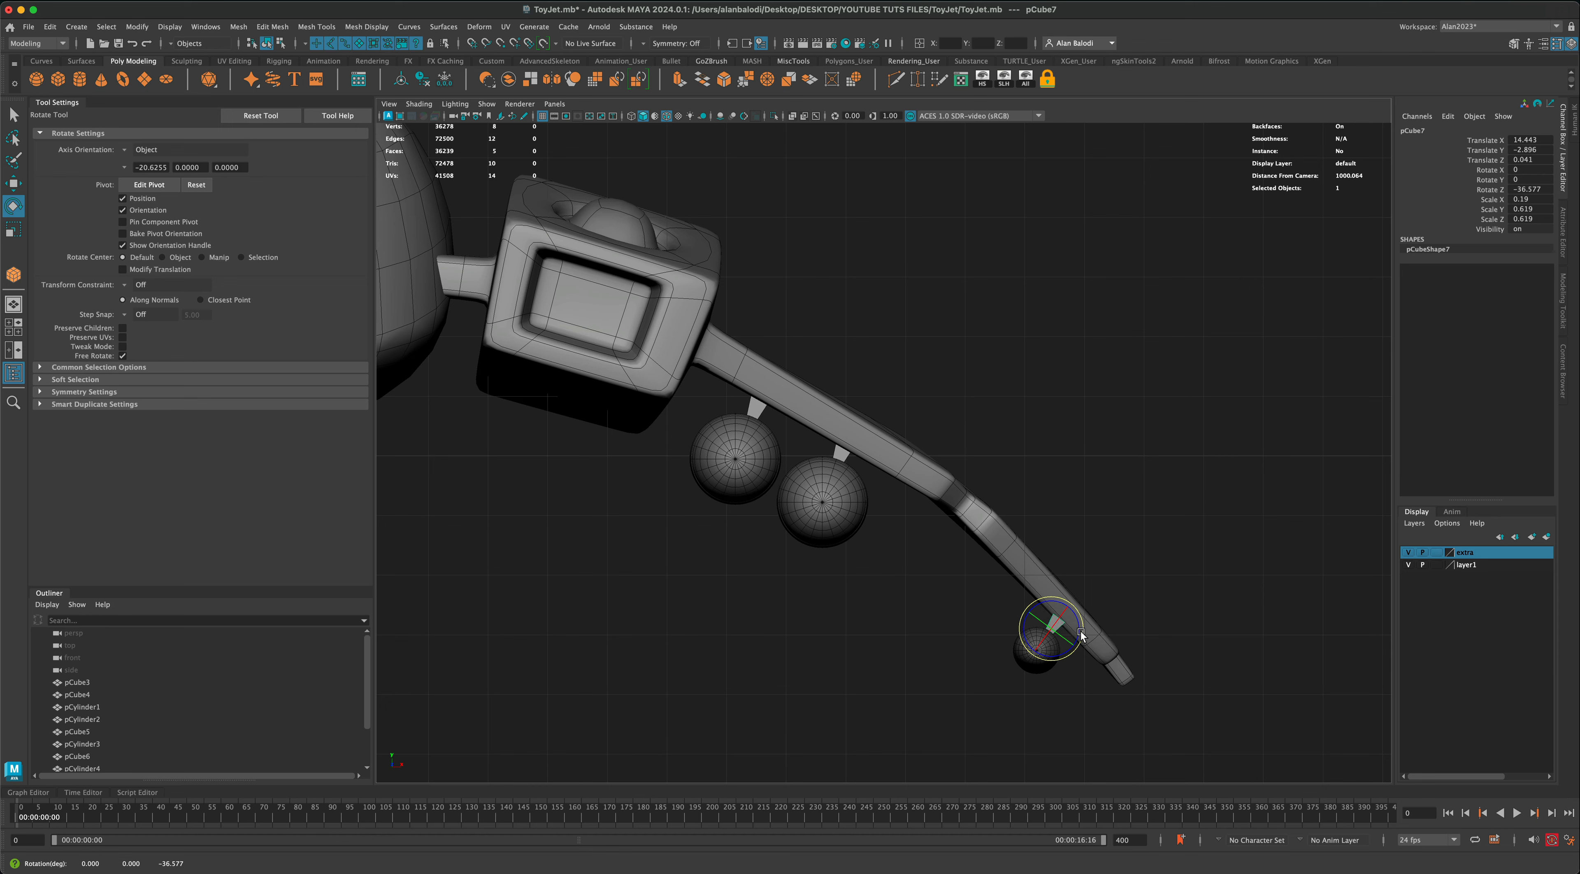
pyautogui.press('w')
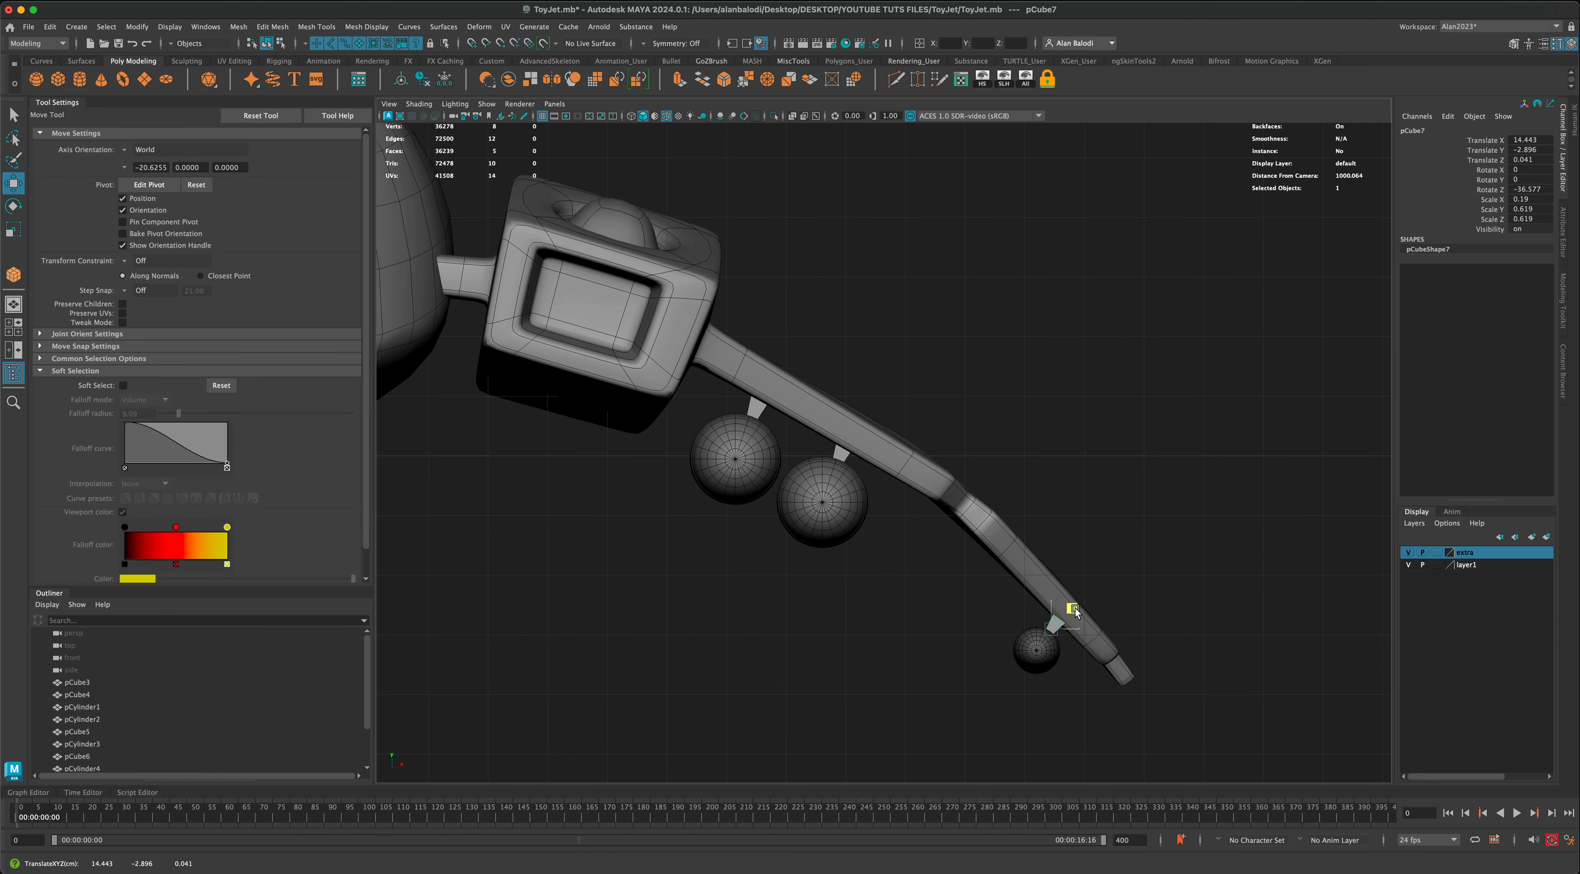
pyautogui.press('space')
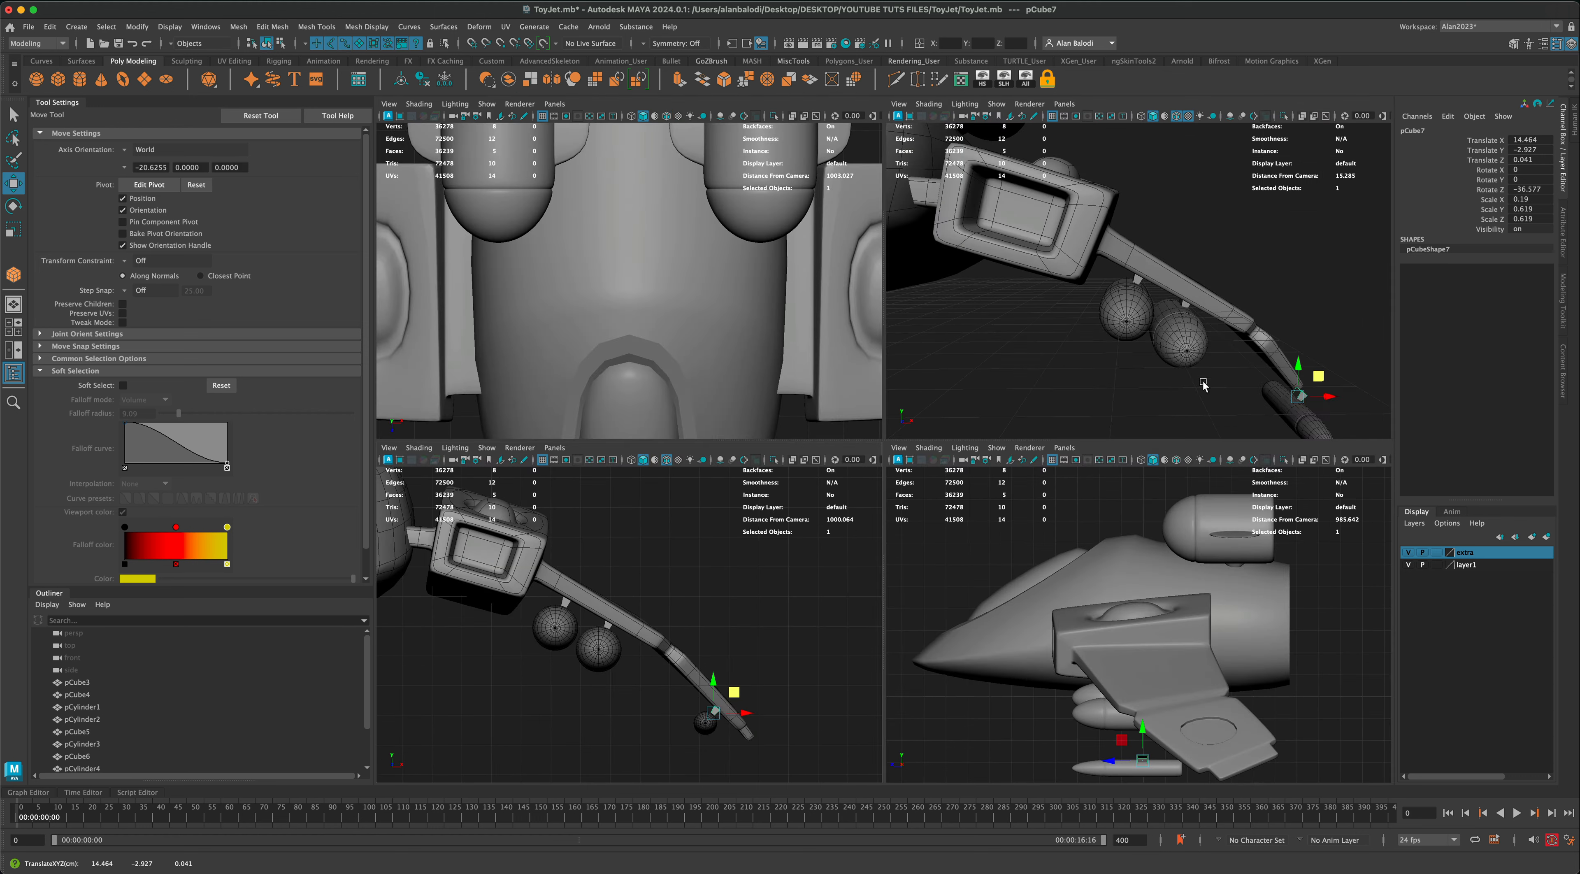
# Step: Select the small missile together with its pylon and move both back along Z beneath the wing tip, missile at about Z -3.33
pyautogui.press('space')
pyautogui.keyDown('alt'); pyautogui.moveTo(1153, 577); pyautogui.dragTo(1076, 582, button='right'); pyautogui.keyUp('alt')
pyautogui.keyDown('alt'); pyautogui.moveTo(1076, 581); pyautogui.dragTo(1027, 576); pyautogui.keyUp('alt')
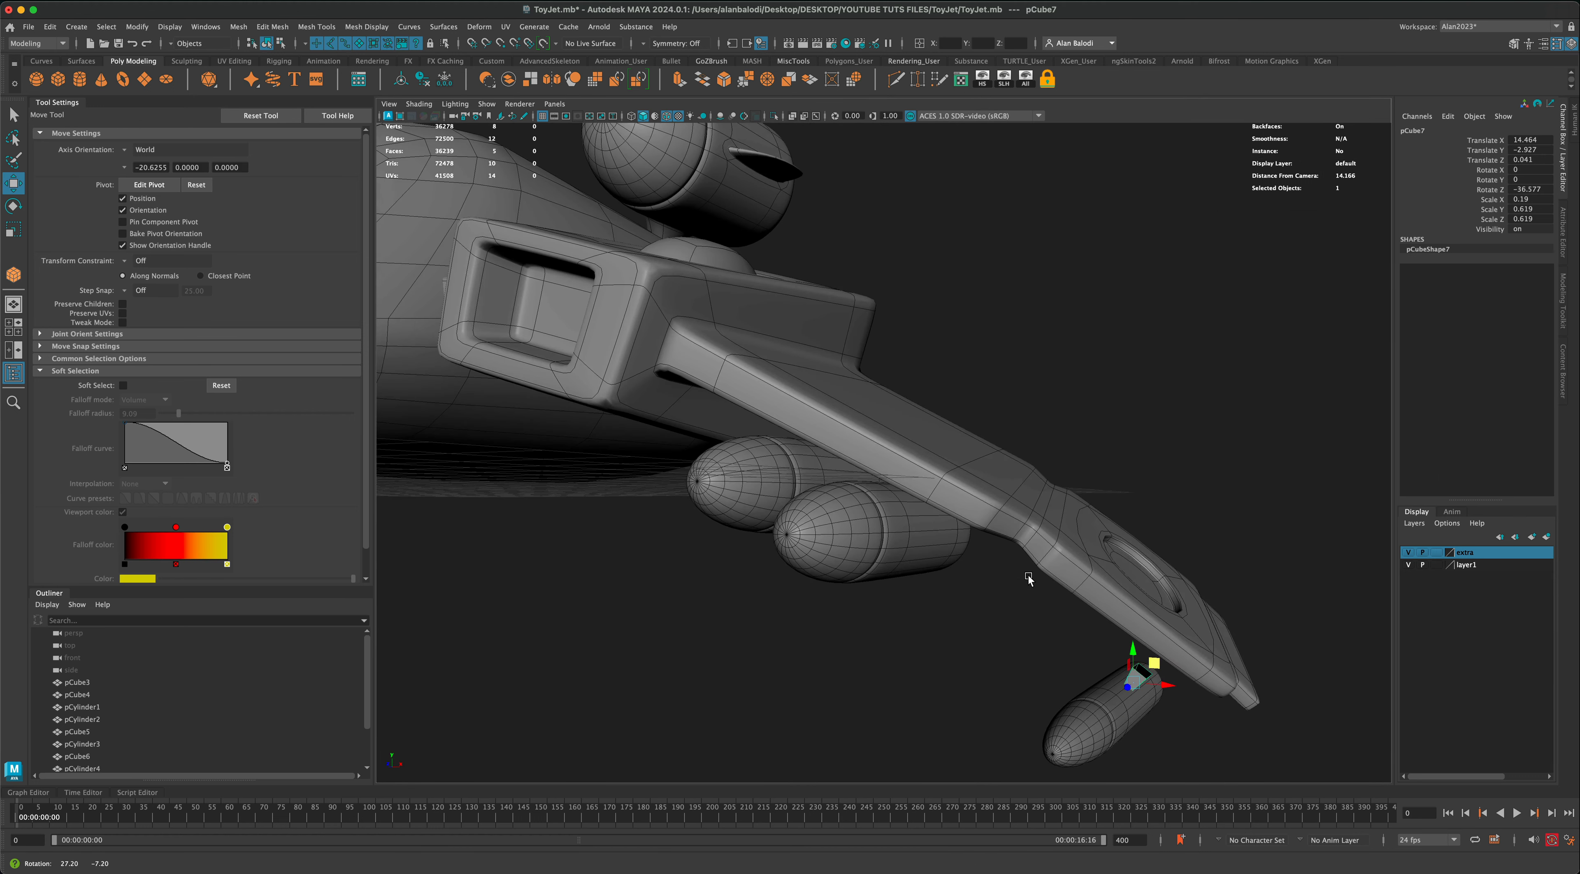
pyautogui.keyDown('alt'); pyautogui.moveTo(1026, 576); pyautogui.dragTo(887, 544, button='middle'); pyautogui.keyUp('alt')
pyautogui.keyDown('alt'); pyautogui.moveTo(887, 544); pyautogui.dragTo(833, 543); pyautogui.keyUp('alt')
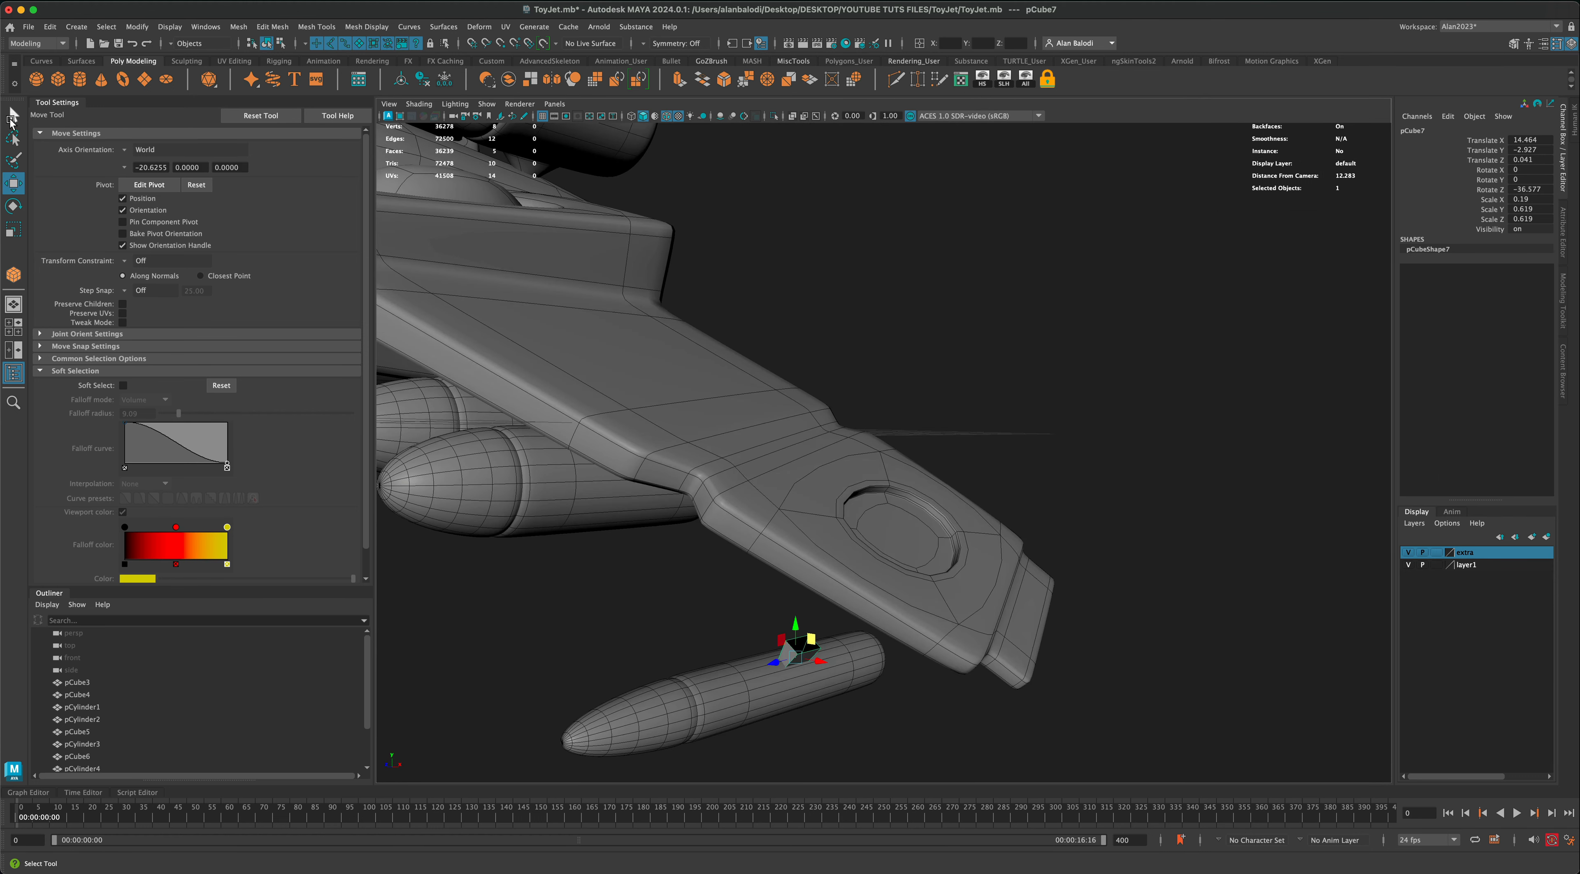
pyautogui.click(12, 114)
pyautogui.keyDown('shift'); pyautogui.click(776, 671); pyautogui.keyUp('shift')
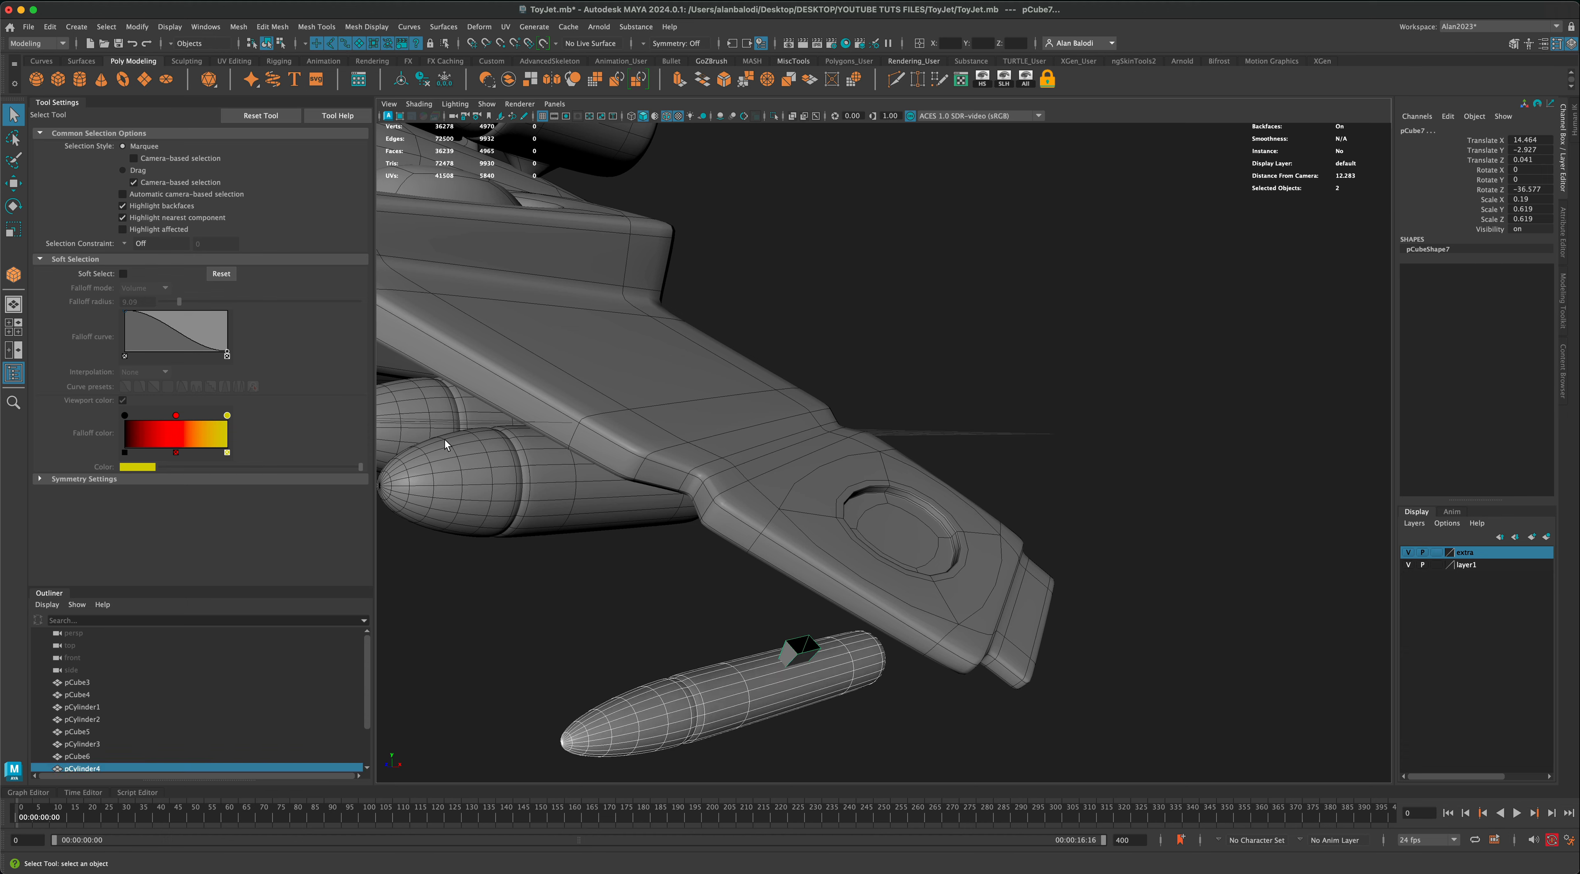
pyautogui.click(13, 183)
pyautogui.keyDown('alt'); pyautogui.moveTo(648, 564); pyautogui.dragTo(828, 679); pyautogui.keyUp('alt')
pyautogui.keyDown('alt'); pyautogui.moveTo(656, 673); pyautogui.dragTo(836, 607); pyautogui.keyUp('alt')
pyautogui.click(710, 621)
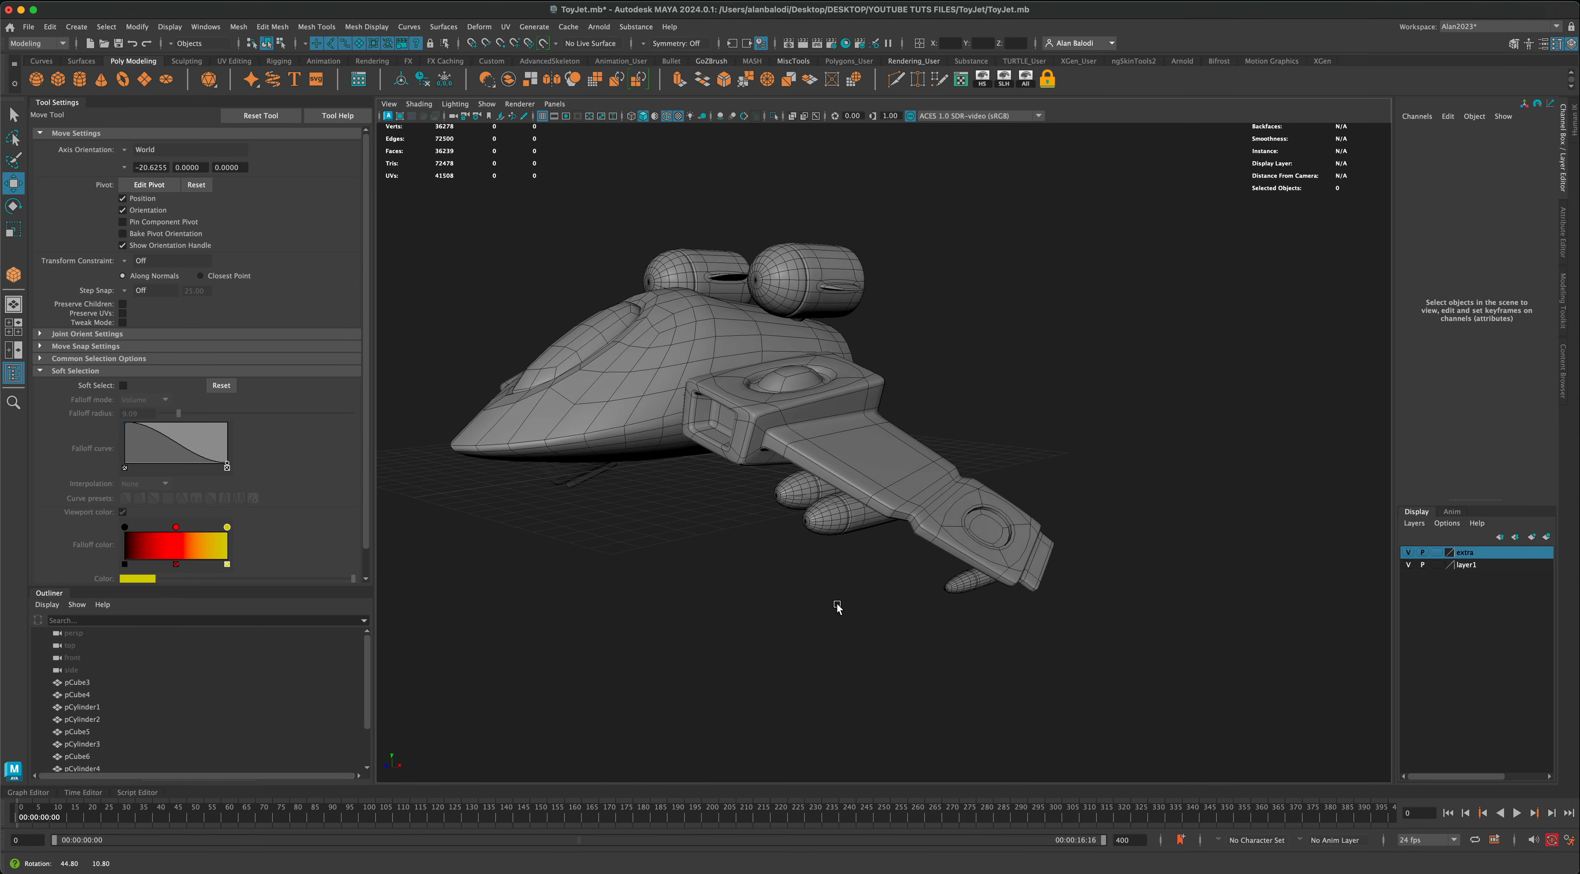
# Step: Select all three missiles and their three pylons under the wing and combine them into one mesh
pyautogui.scroll(3, 828, 614)
pyautogui.press('q')
pyautogui.keyDown('alt'); pyautogui.moveTo(600, 608); pyautogui.dragTo(690, 584); pyautogui.keyUp('alt')
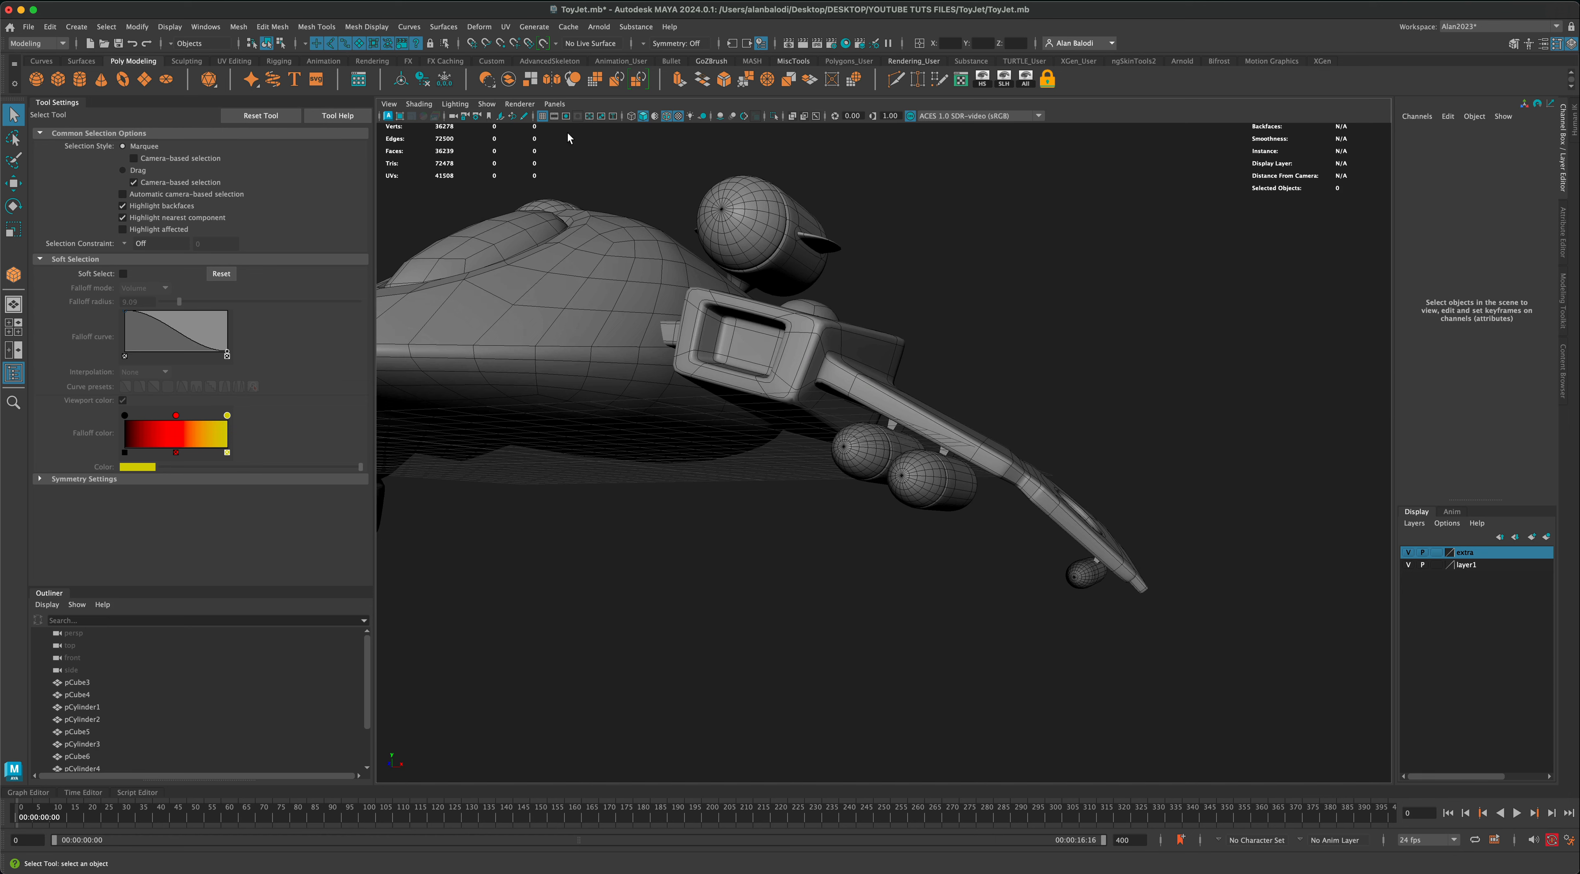
pyautogui.keyDown('alt'); pyautogui.moveTo(705, 509); pyautogui.dragTo(773, 510); pyautogui.keyUp('alt')
pyautogui.click(868, 461)
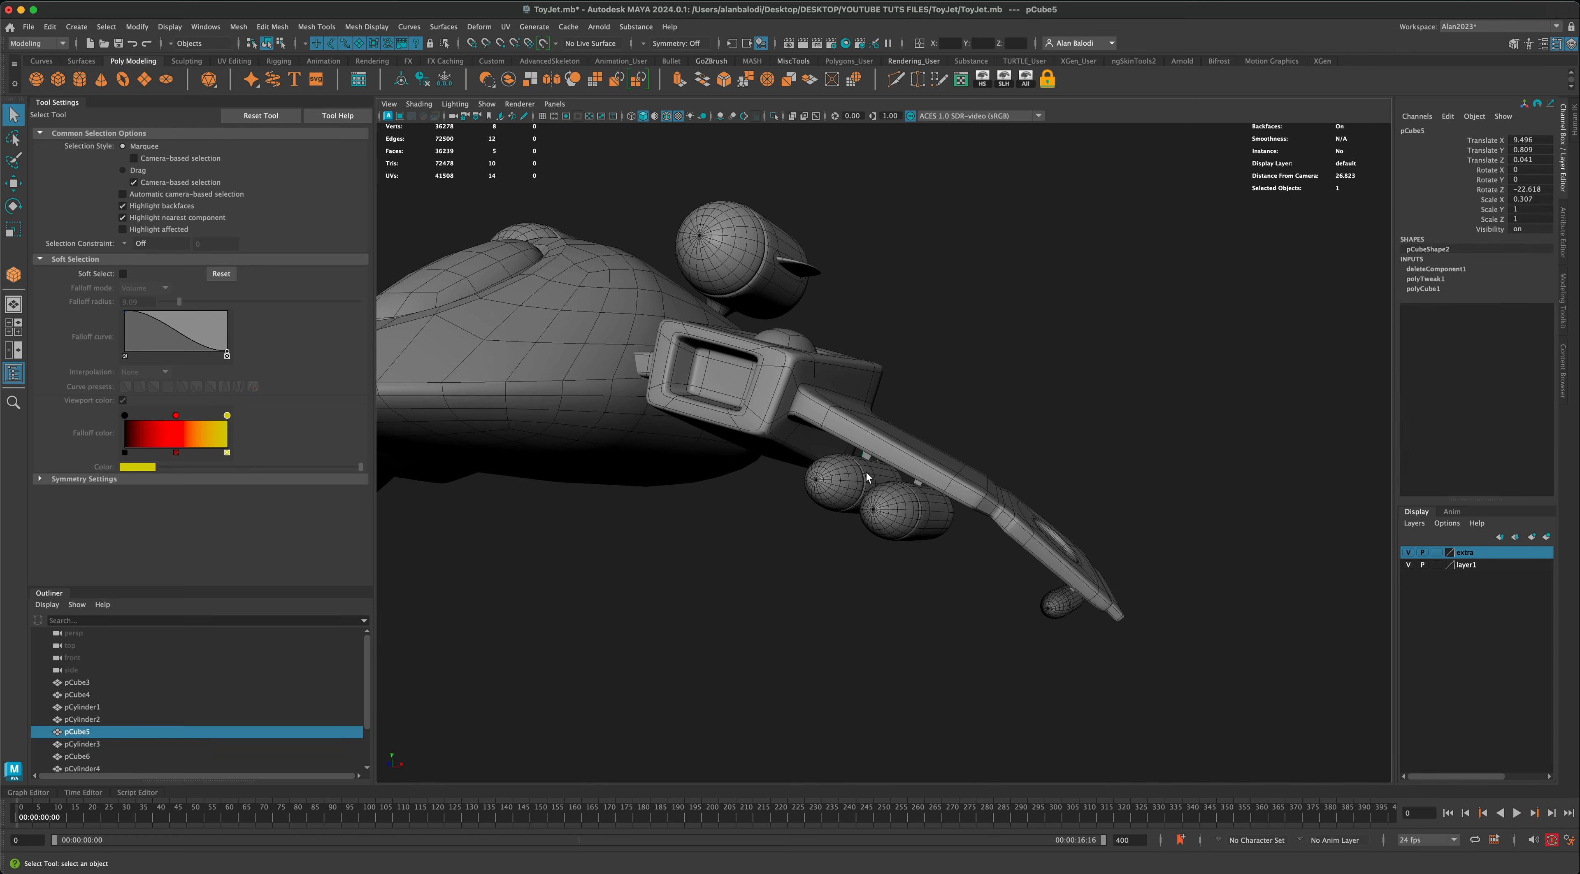
pyautogui.keyDown('shift'); pyautogui.click(877, 480); pyautogui.keyUp('shift')
pyautogui.keyDown('shift'); pyautogui.click(918, 488); pyautogui.keyUp('shift')
pyautogui.keyDown('shift'); pyautogui.click(908, 512); pyautogui.keyUp('shift')
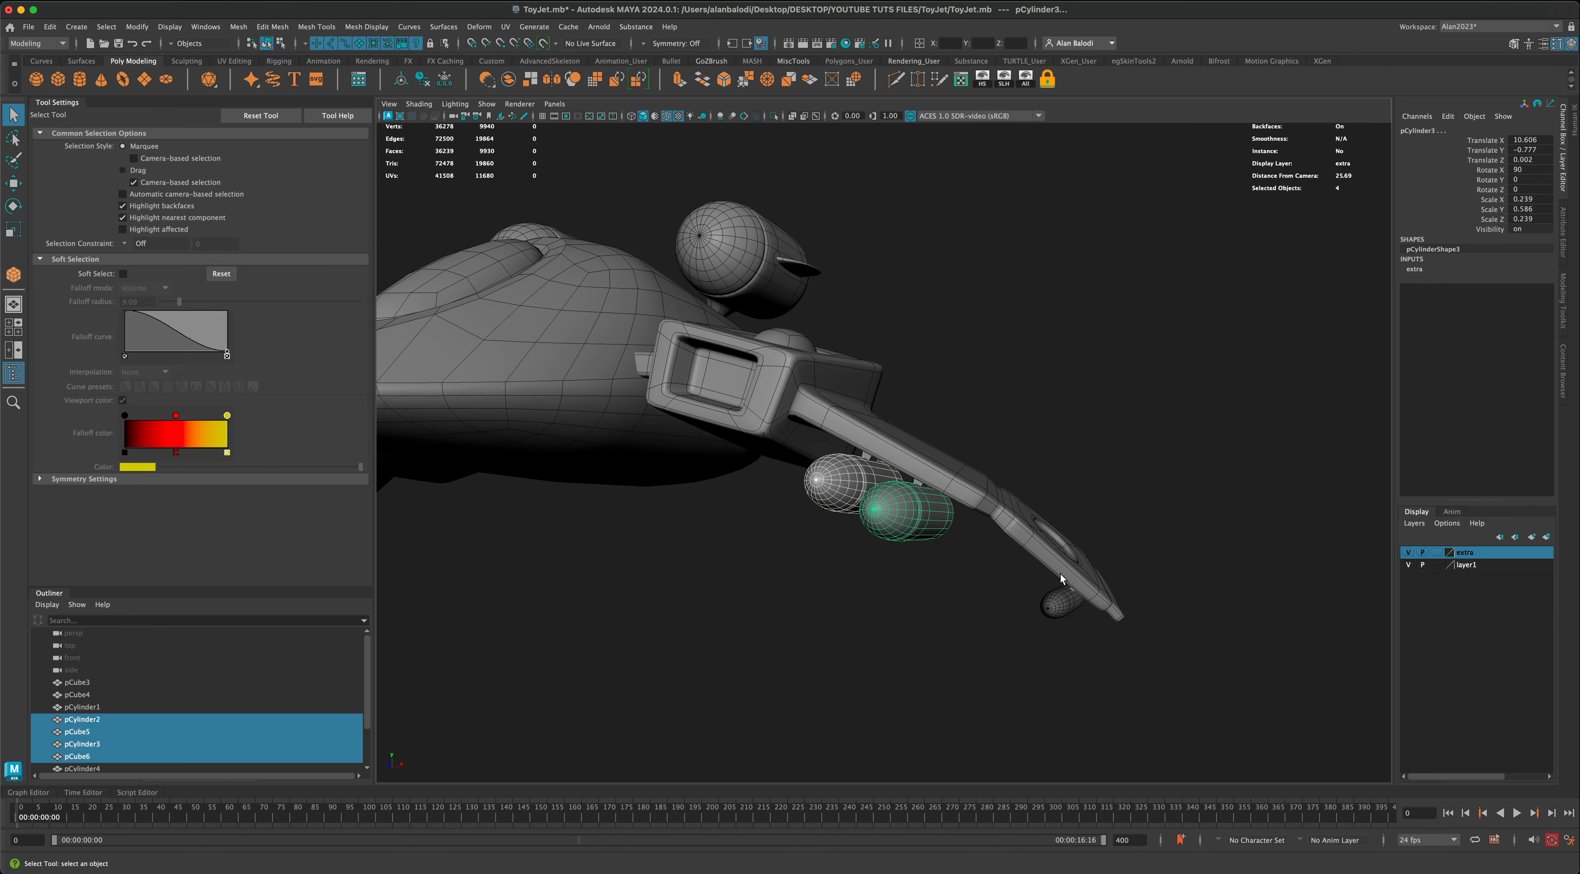
pyautogui.keyDown('alt'); pyautogui.moveTo(1072, 601); pyautogui.dragTo(859, 550); pyautogui.keyUp('alt')
pyautogui.keyDown('shift'); pyautogui.click(1130, 527); pyautogui.keyUp('shift')
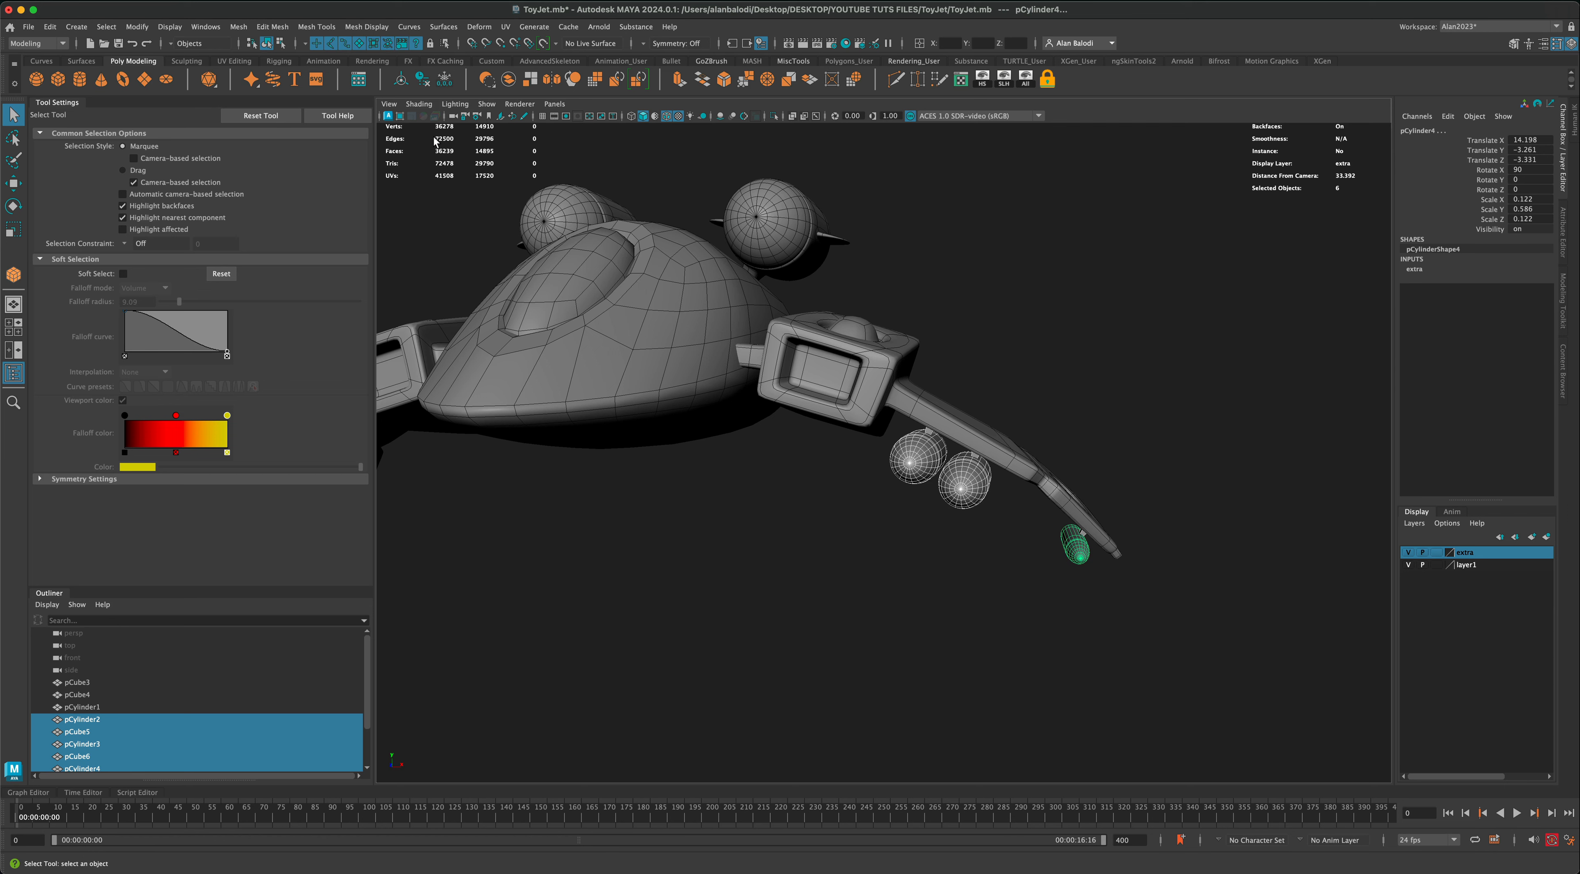
pyautogui.click(508, 84)
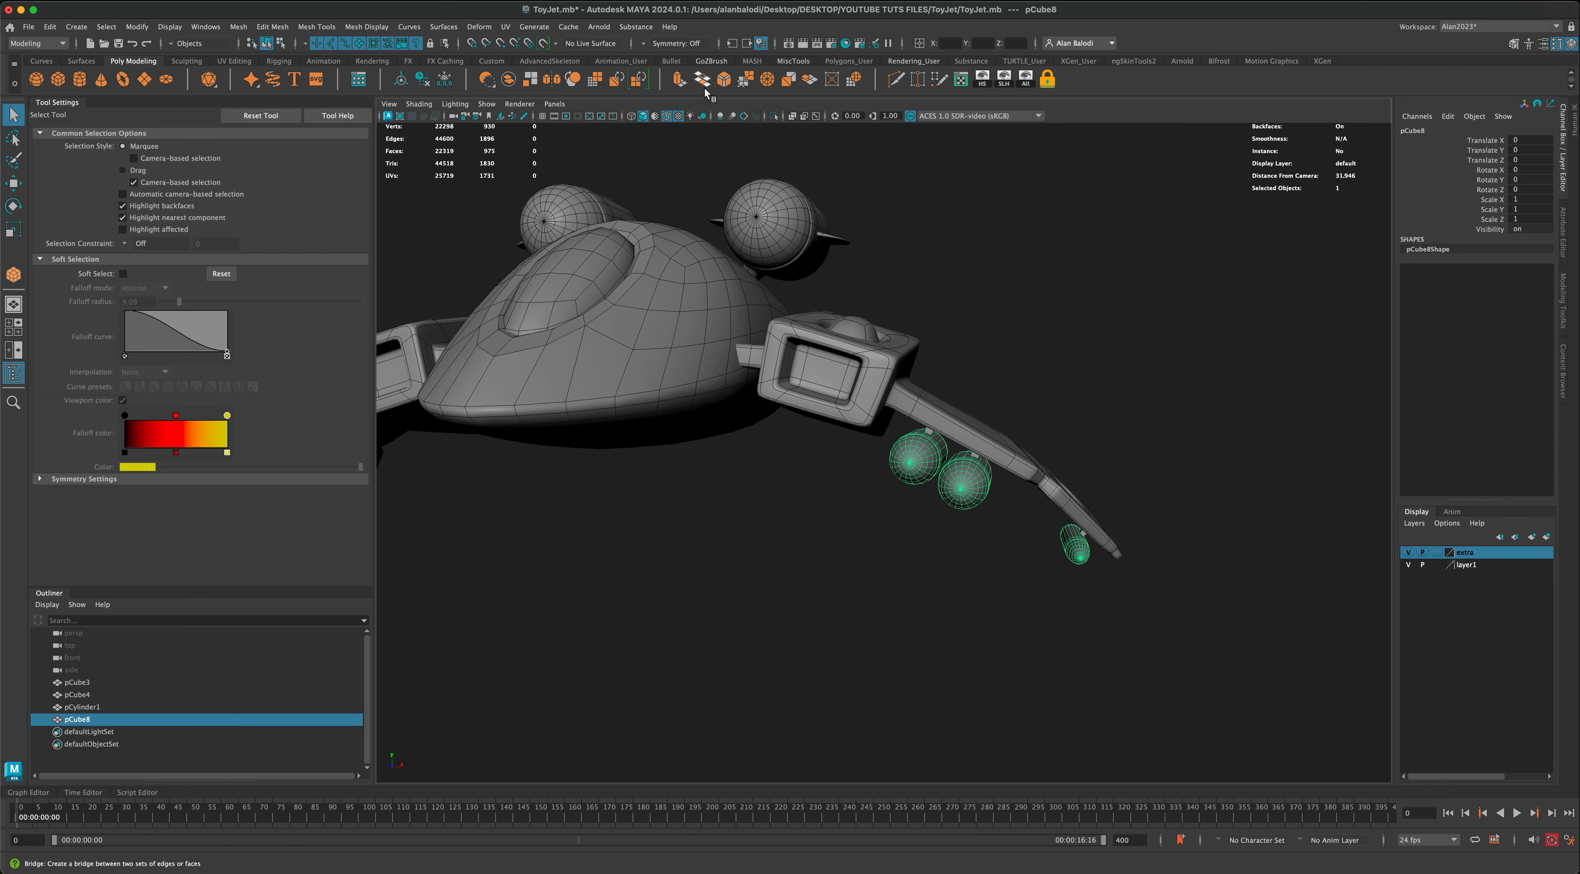
# Step: Mirror the combined missiles and pylons across the world X axis onto the opposite wing
pyautogui.click(552, 80)
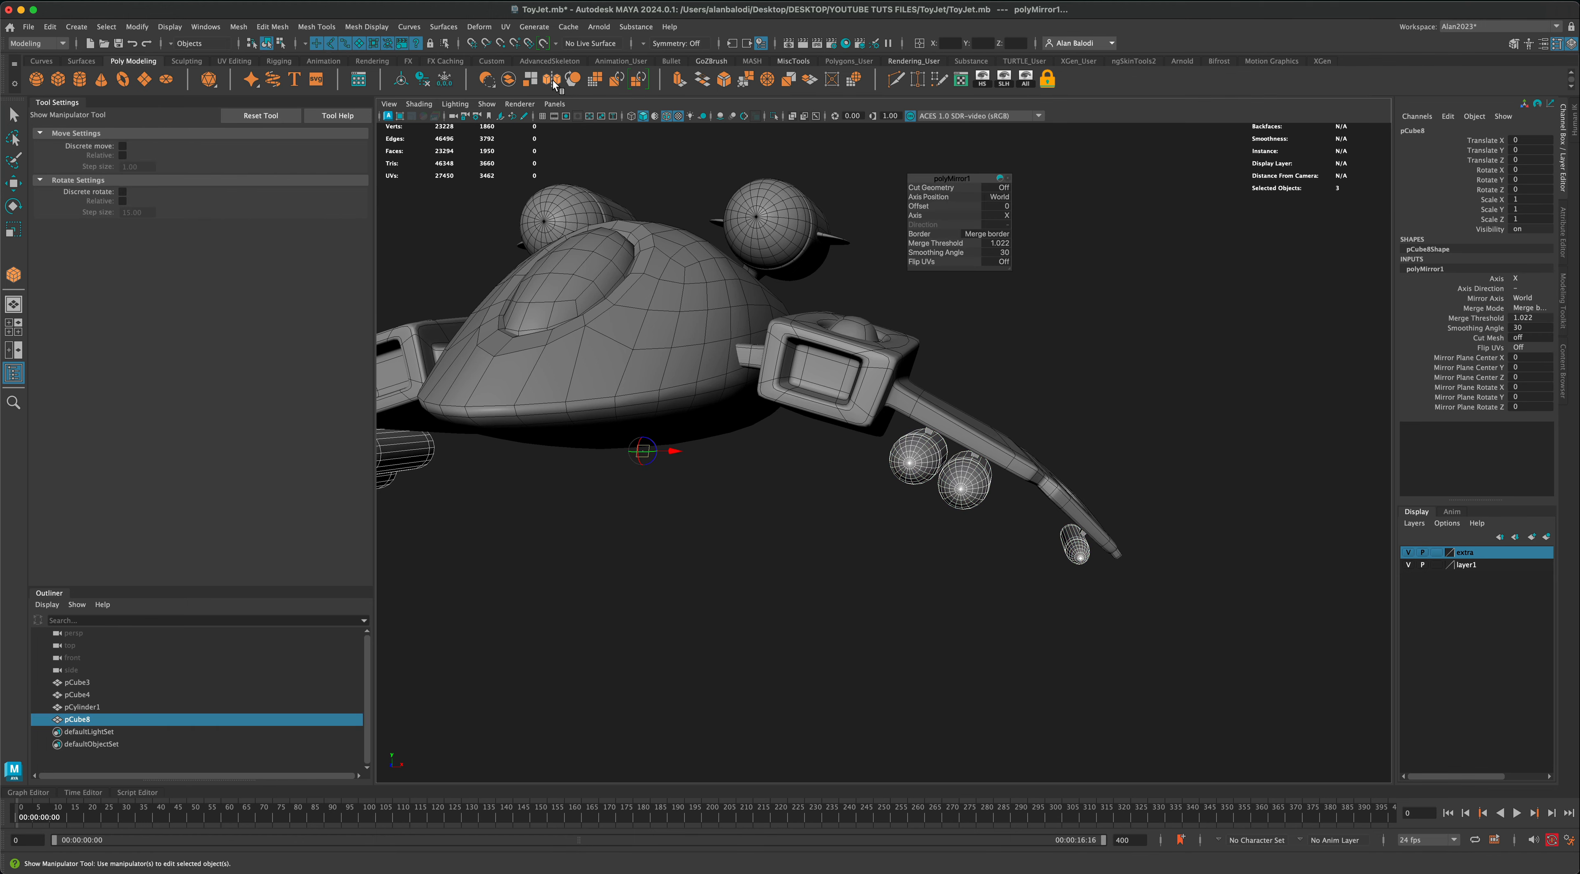
pyautogui.keyDown('alt'); pyautogui.moveTo(723, 501); pyautogui.dragTo(882, 491); pyautogui.keyUp('alt')
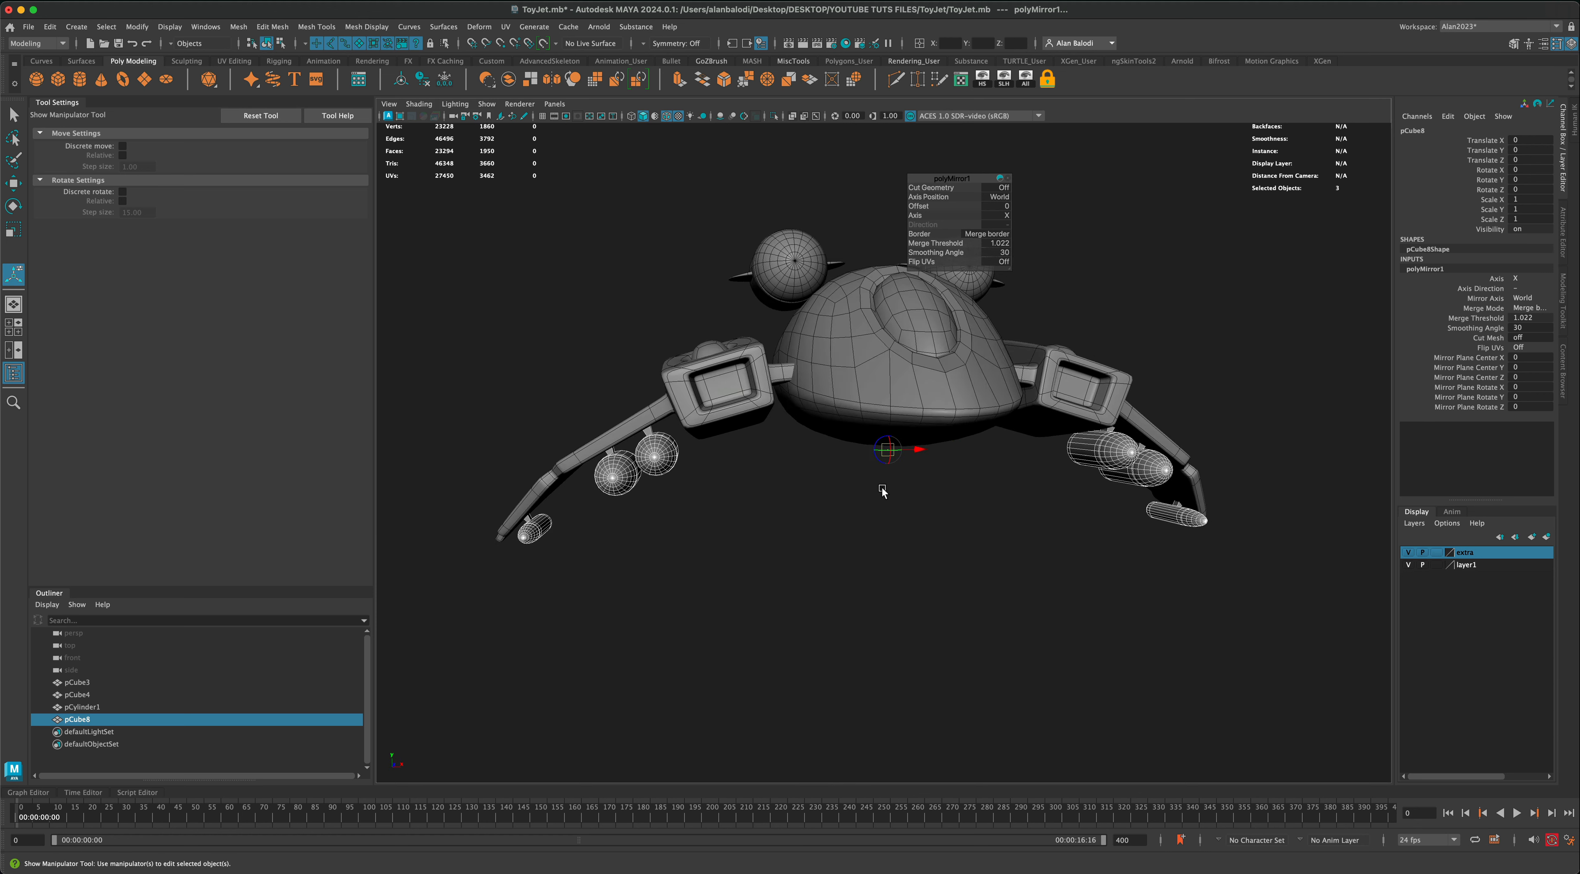
pyautogui.click(14, 115)
pyautogui.click(786, 497)
# Step: Straighten the two central cross rows of edges on the fuselage's underside by scaling them flat
pyautogui.keyDown('alt'); pyautogui.moveTo(786, 496); pyautogui.dragTo(911, 524); pyautogui.keyUp('alt')
pyautogui.keyDown('alt'); pyautogui.moveTo(910, 522); pyautogui.dragTo(936, 521); pyautogui.keyUp('alt')
pyautogui.keyDown('alt'); pyautogui.moveTo(936, 521); pyautogui.dragTo(879, 508); pyautogui.keyUp('alt')
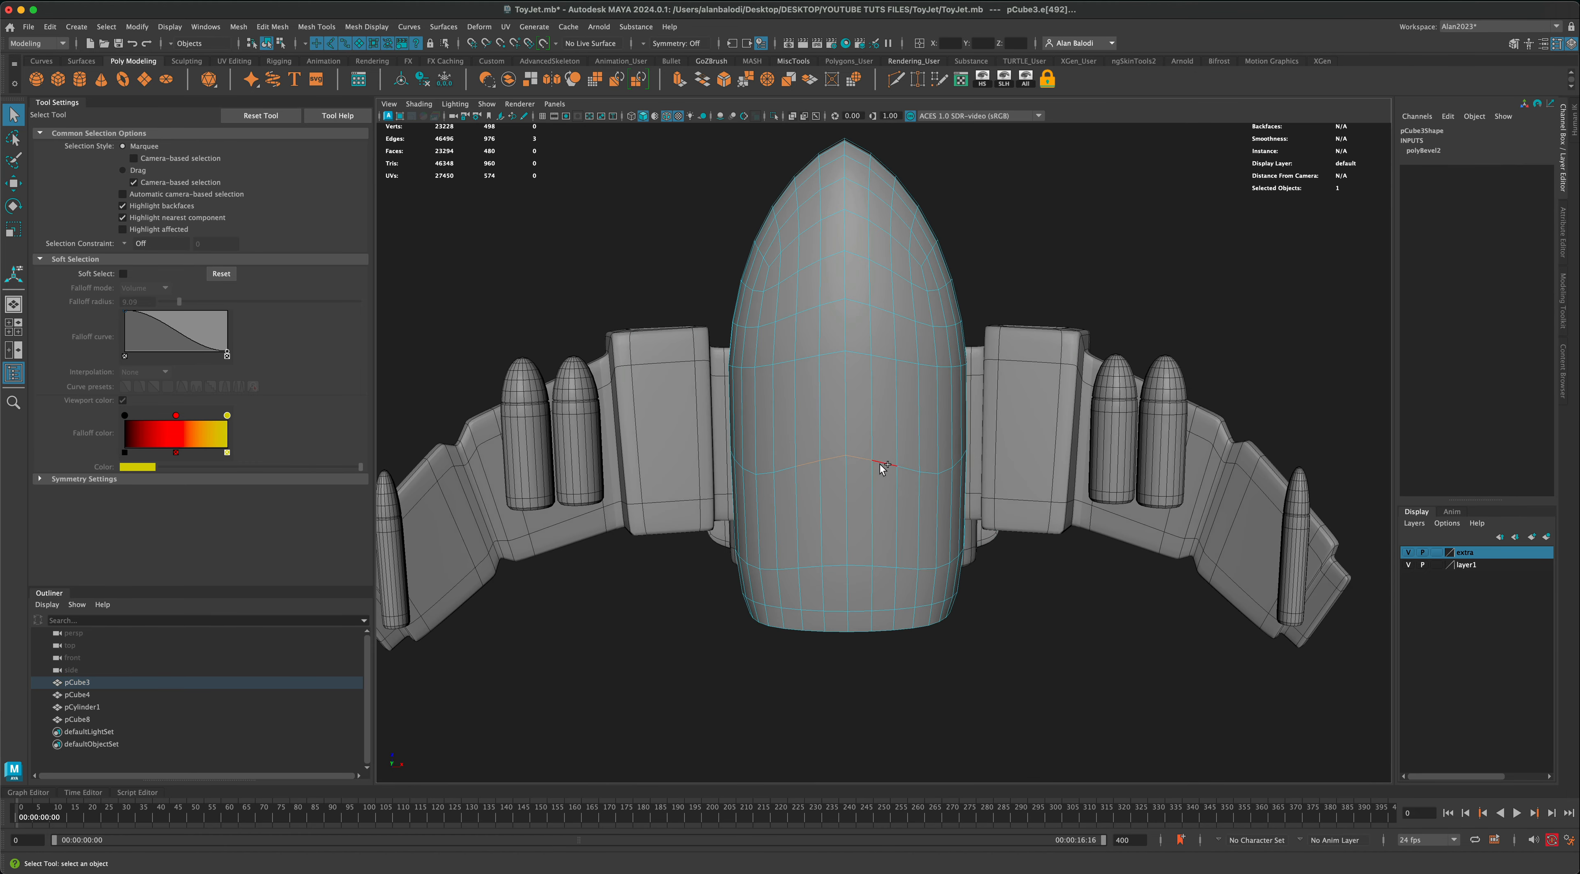
pyautogui.press('r')
pyautogui.moveTo(843, 429); pyautogui.dragTo(844, 518)
pyautogui.click(805, 356)
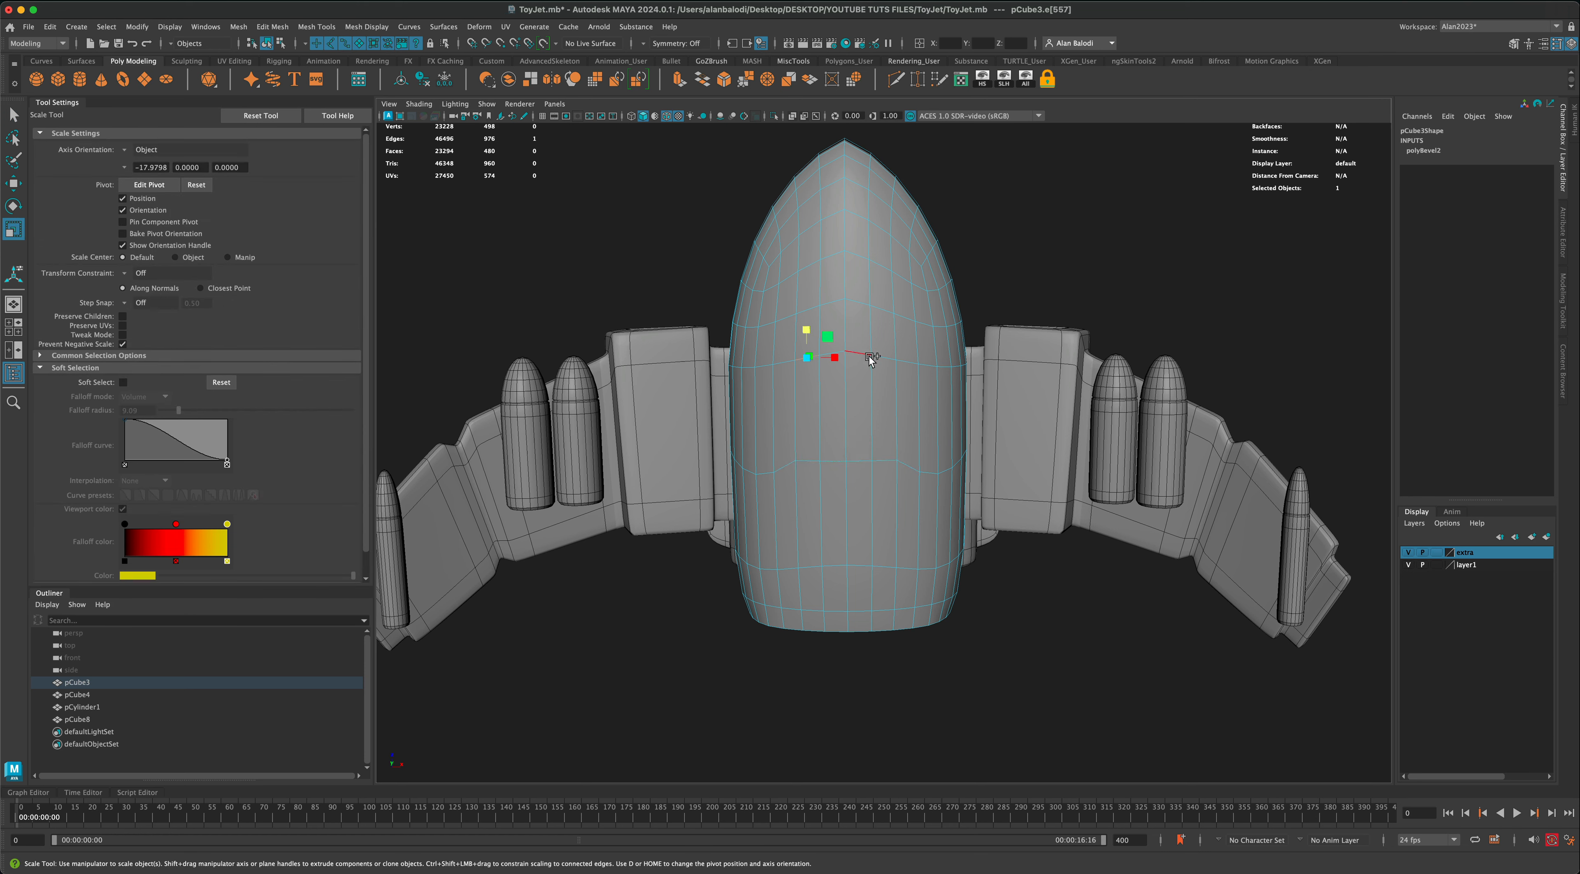
pyautogui.press('q')
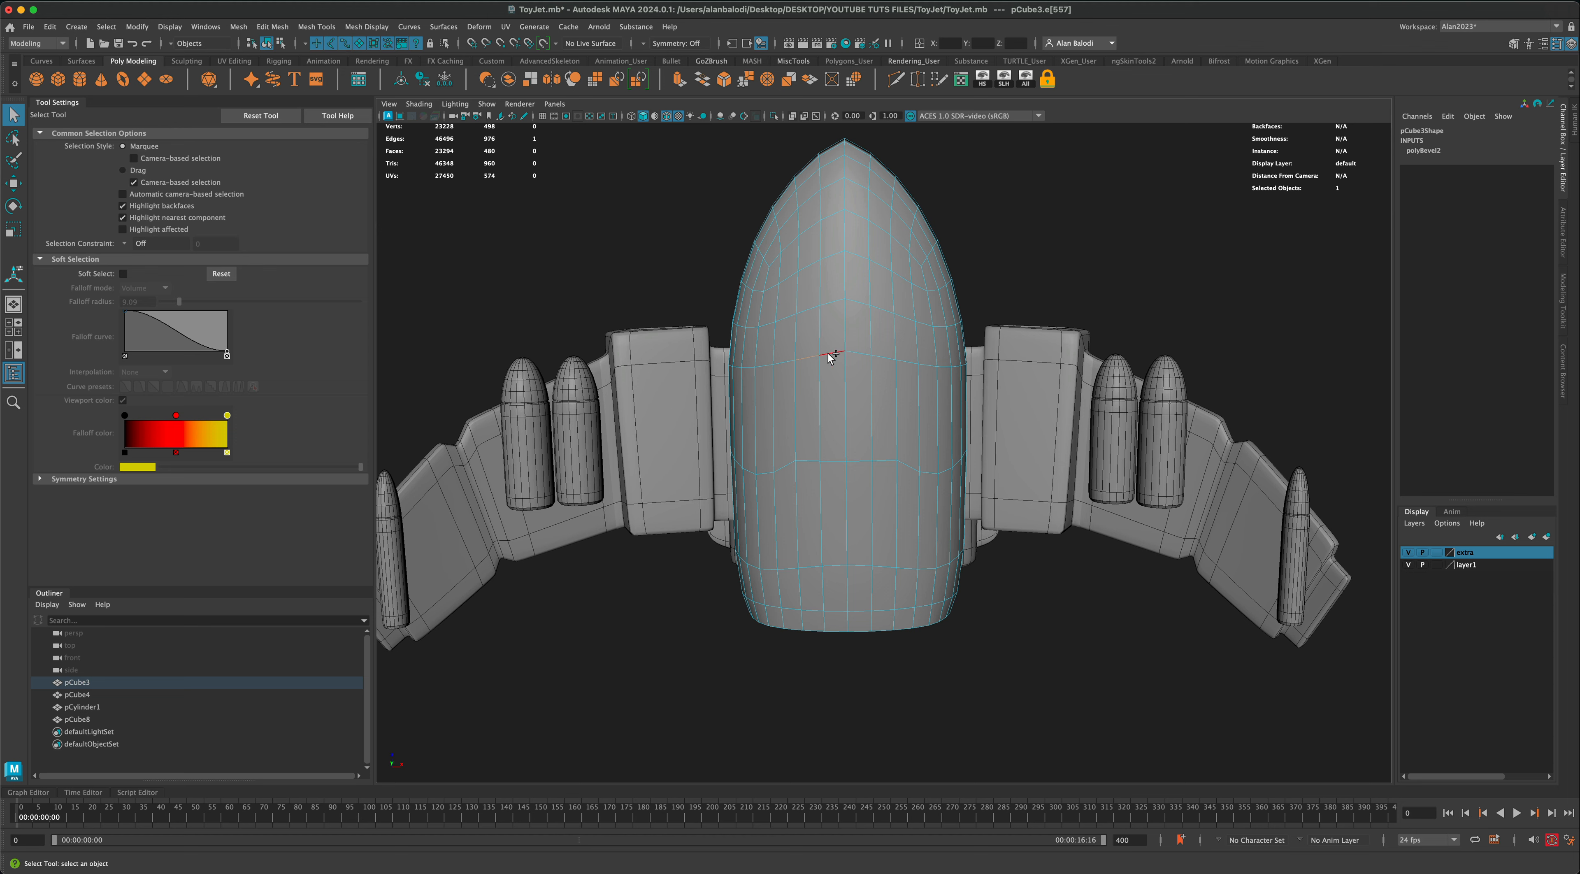
pyautogui.keyDown('shift'); pyautogui.click(857, 354); pyautogui.keyUp('shift')
pyautogui.keyDown('shift'); pyautogui.click(885, 360); pyautogui.keyUp('shift')
pyautogui.press('r')
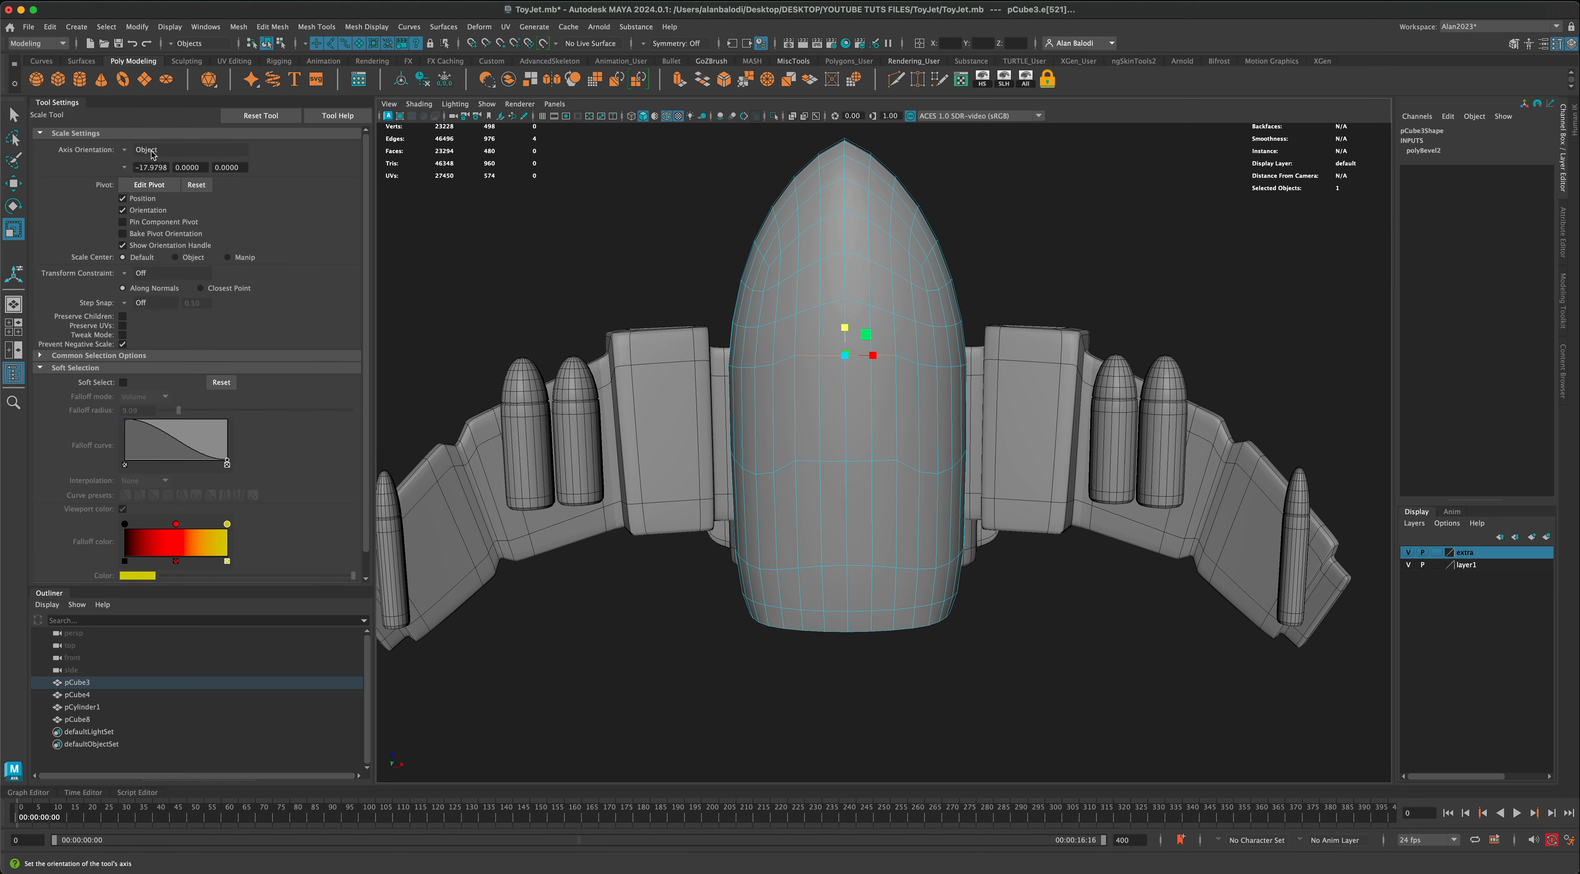
# Step: Select the block of eight faces in the middle of the fuselage's underside and extrude it inward by about 0.255
pyautogui.press('q')
pyautogui.moveTo(809, 383); pyautogui.dragTo(817, 423, button='right')
pyautogui.click(824, 433)
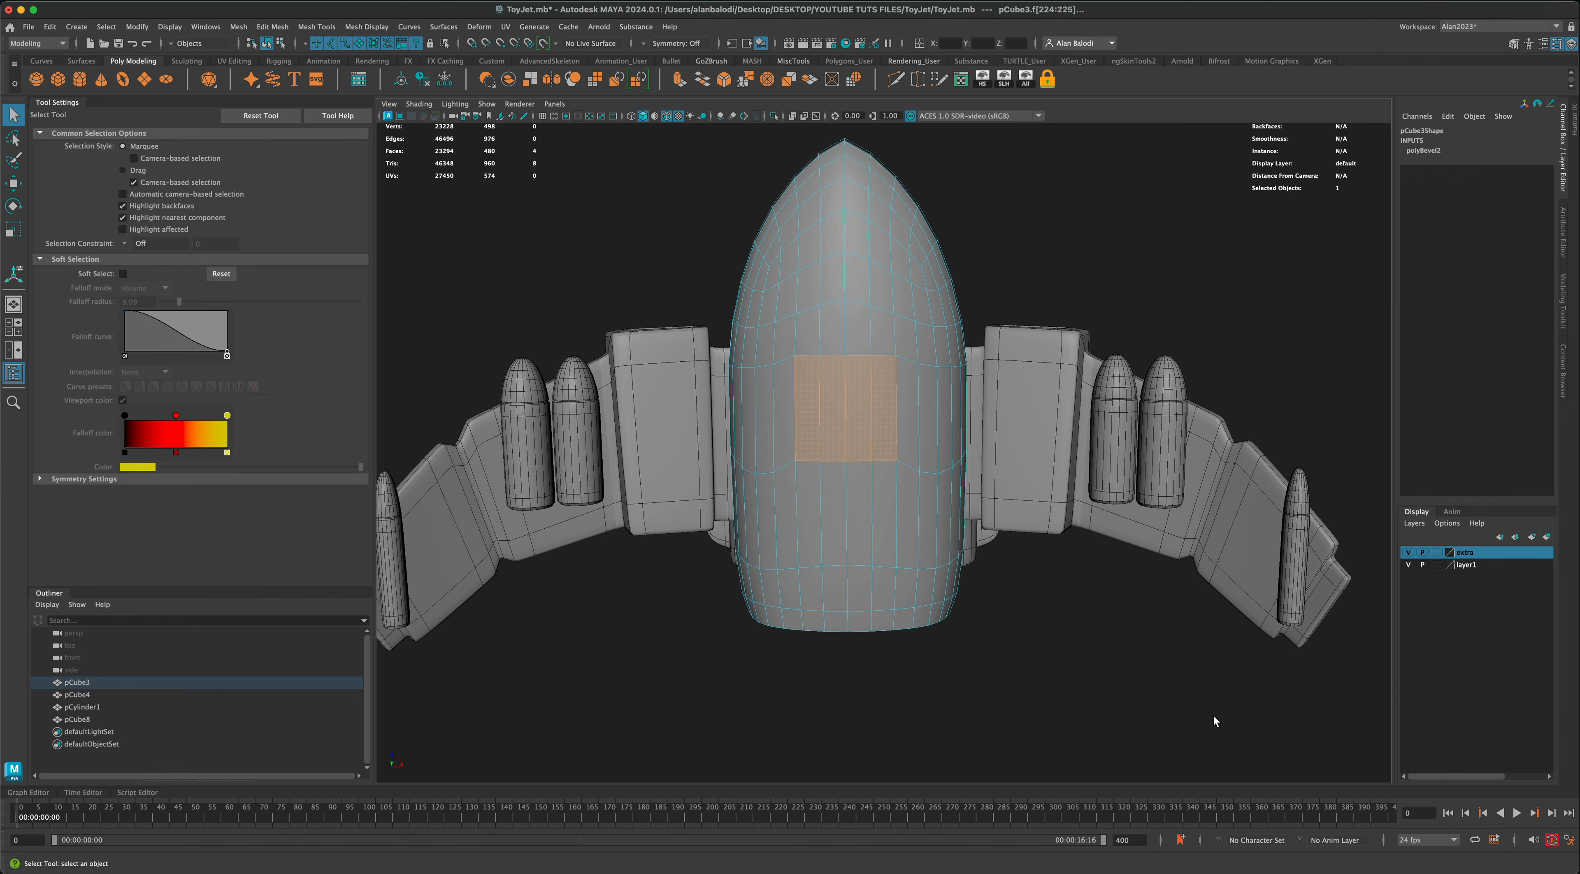
pyautogui.keyDown('alt'); pyautogui.moveTo(1216, 719); pyautogui.dragTo(827, 529); pyautogui.keyUp('alt')
pyautogui.hotkey('ctrl', 'e')
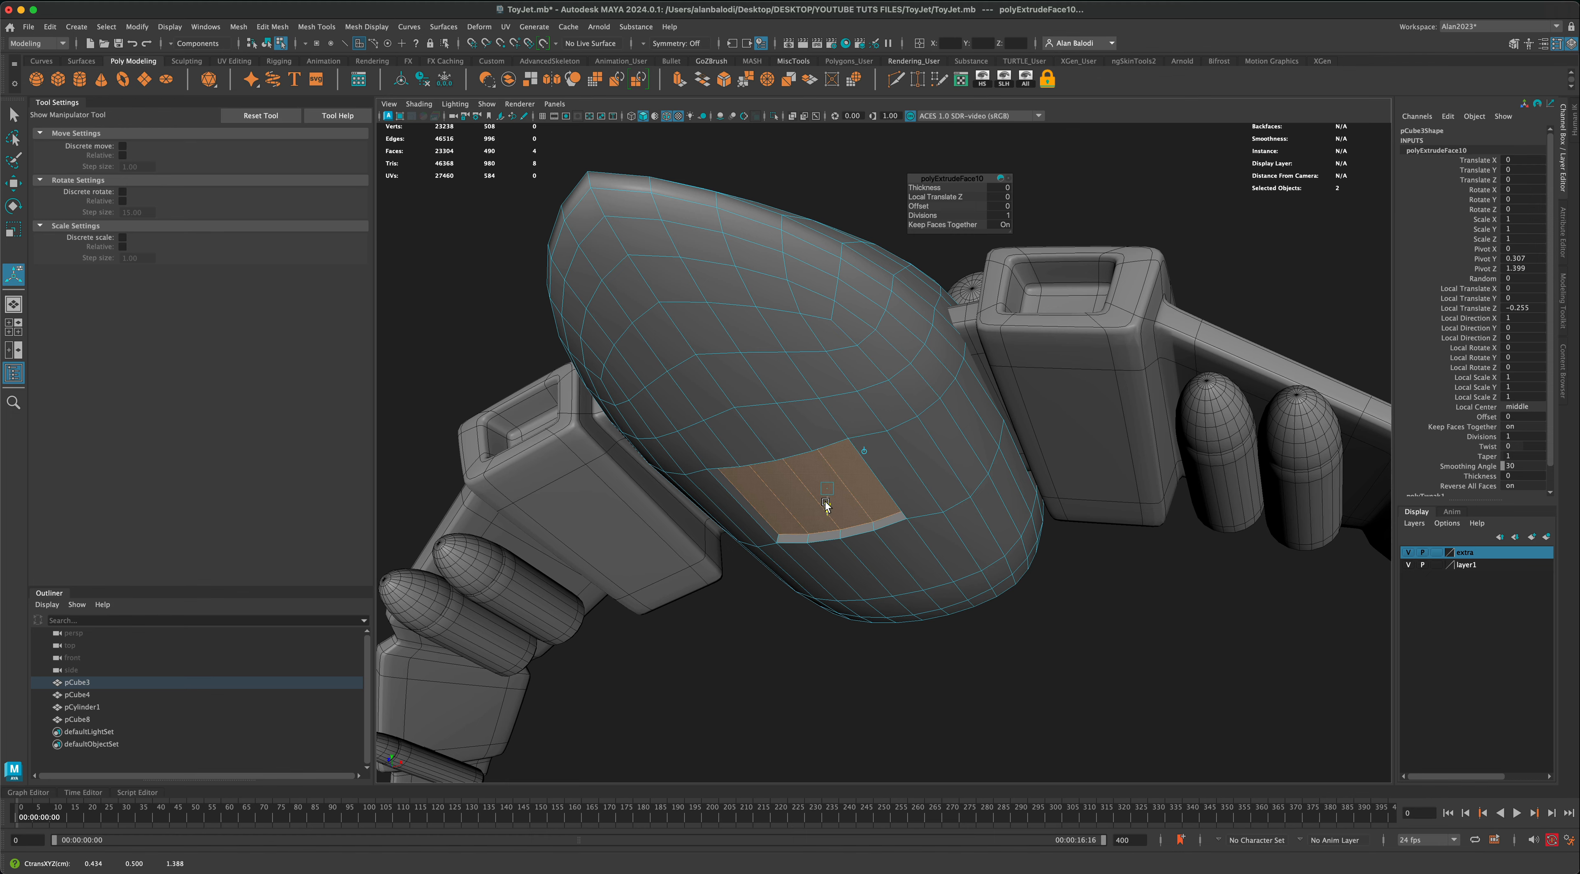
pyautogui.keyDown('alt'); pyautogui.moveTo(821, 501); pyautogui.dragTo(754, 221); pyautogui.keyUp('alt')
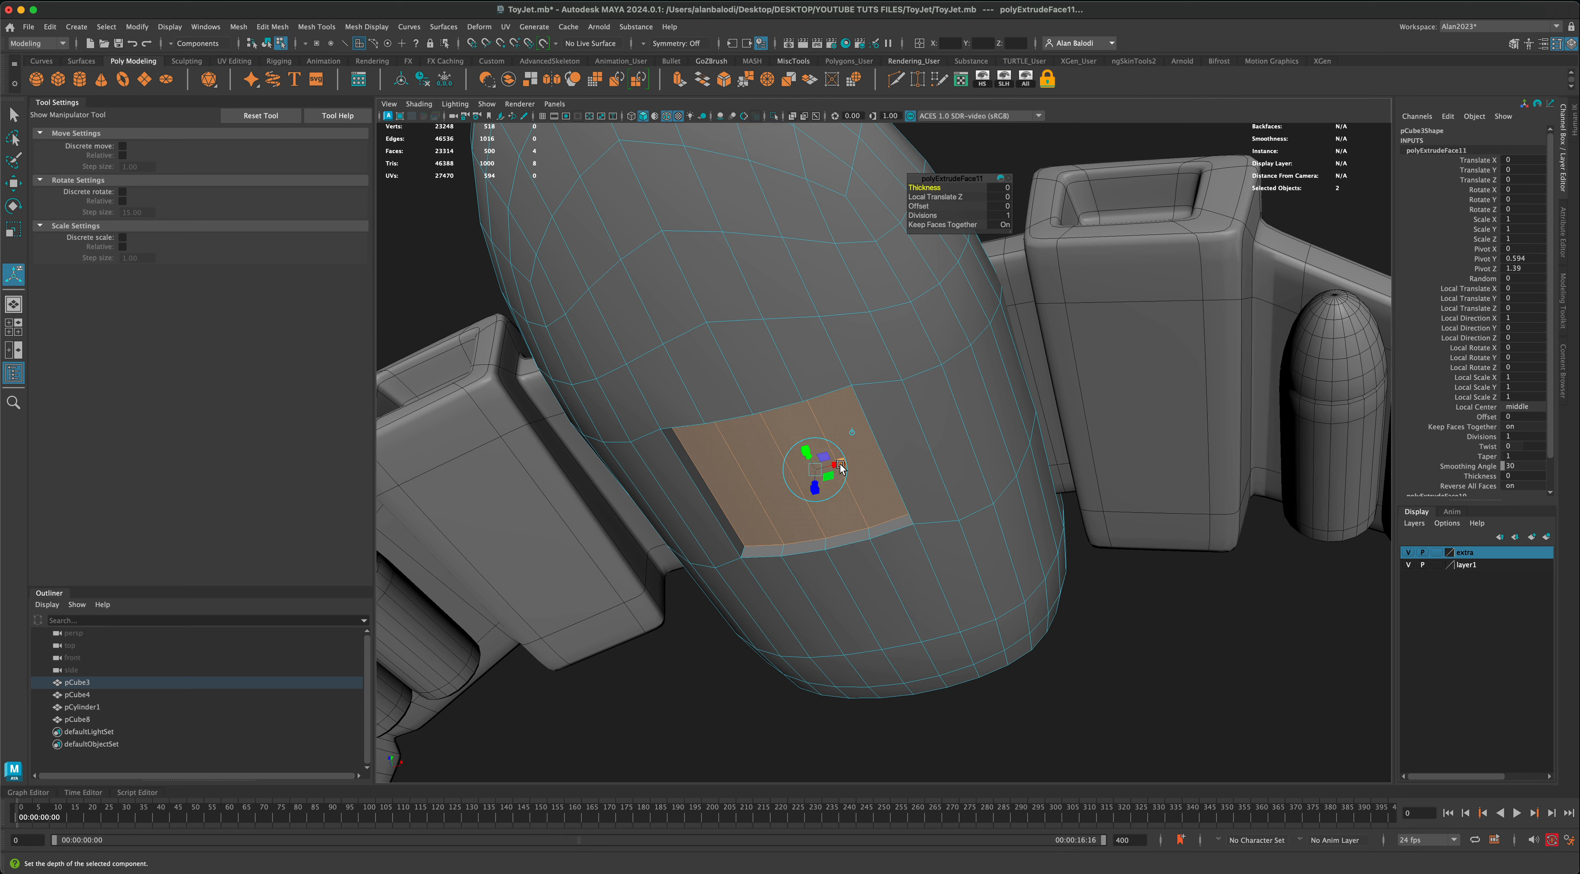
# Step: Inset the recessed belly faces with an extrusion, extrude them again by about 0.126 in local Z, and scale them to 0.9
pyautogui.moveTo(818, 468); pyautogui.dragTo(811, 474)
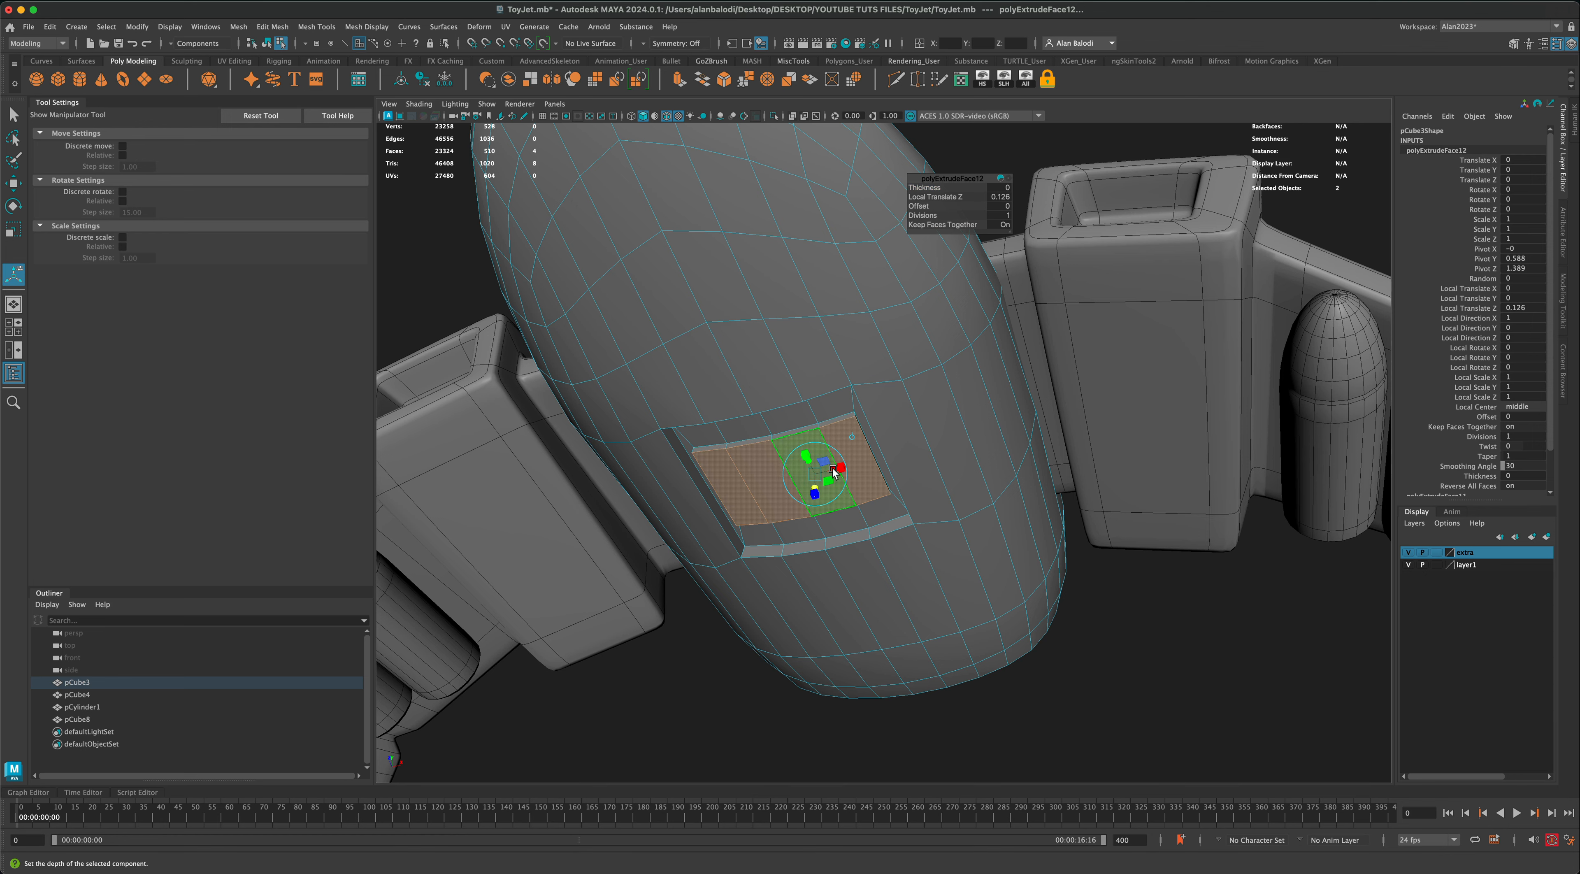
pyautogui.moveTo(815, 473); pyautogui.dragTo(813, 474)
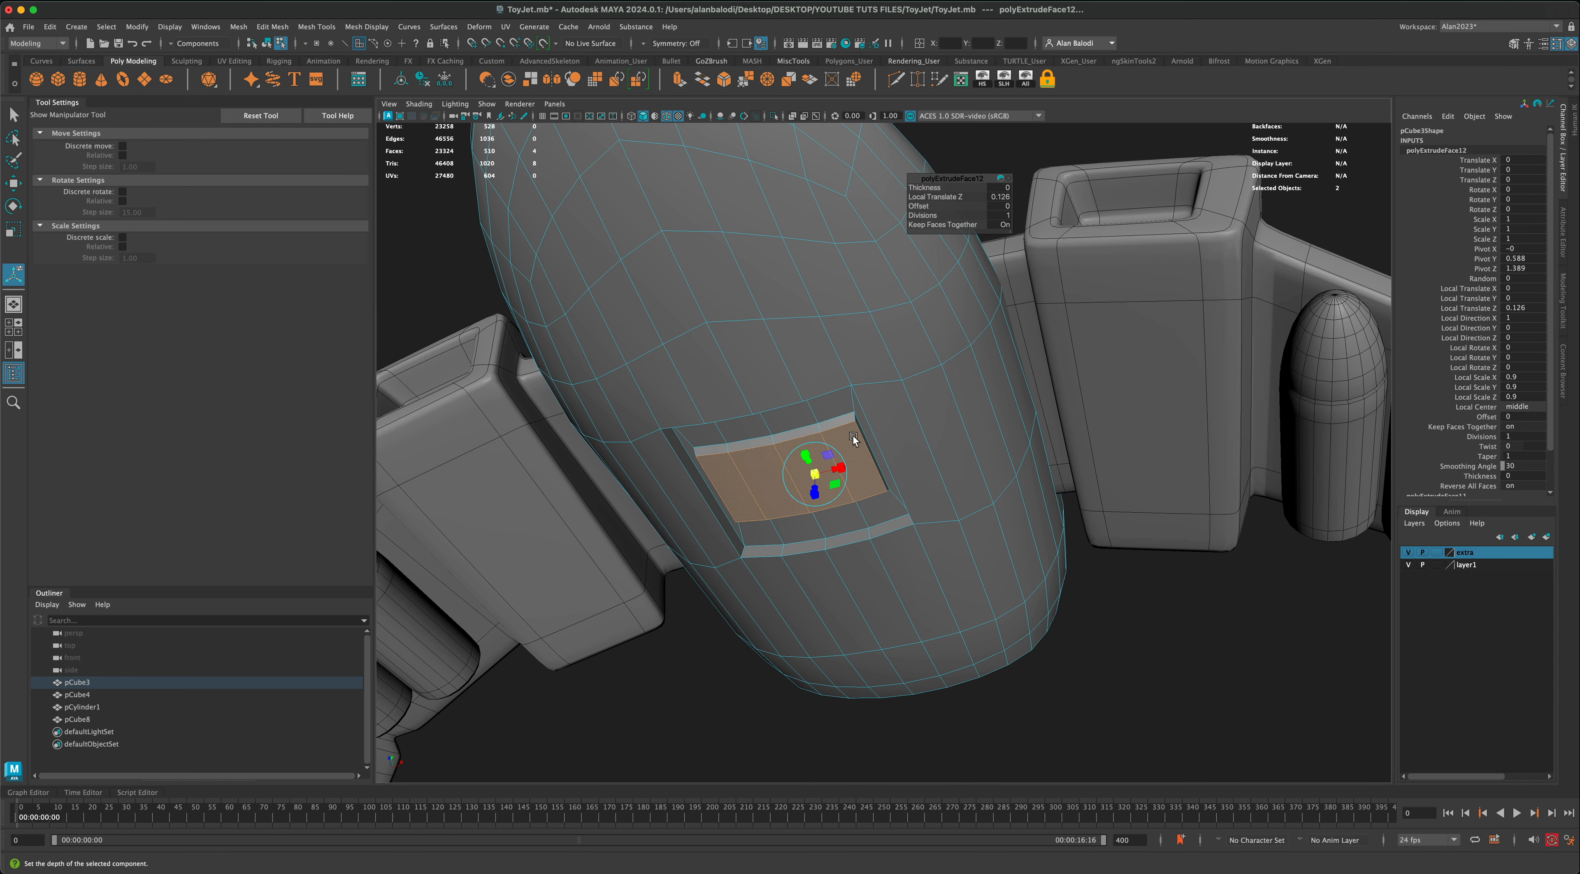
pyautogui.moveTo(853, 436); pyautogui.dragTo(883, 421, button='right')
pyautogui.press('q')
# Step: Show the fuselage in smooth preview and check the recessed panel on its underside
pyautogui.click(1176, 595)
pyautogui.scroll(-3, 1153, 593)
pyautogui.keyDown('alt'); pyautogui.moveTo(1125, 588); pyautogui.dragTo(924, 478); pyautogui.keyUp('alt')
pyautogui.scroll(-3, 1122, 592)
pyautogui.click(920, 487)
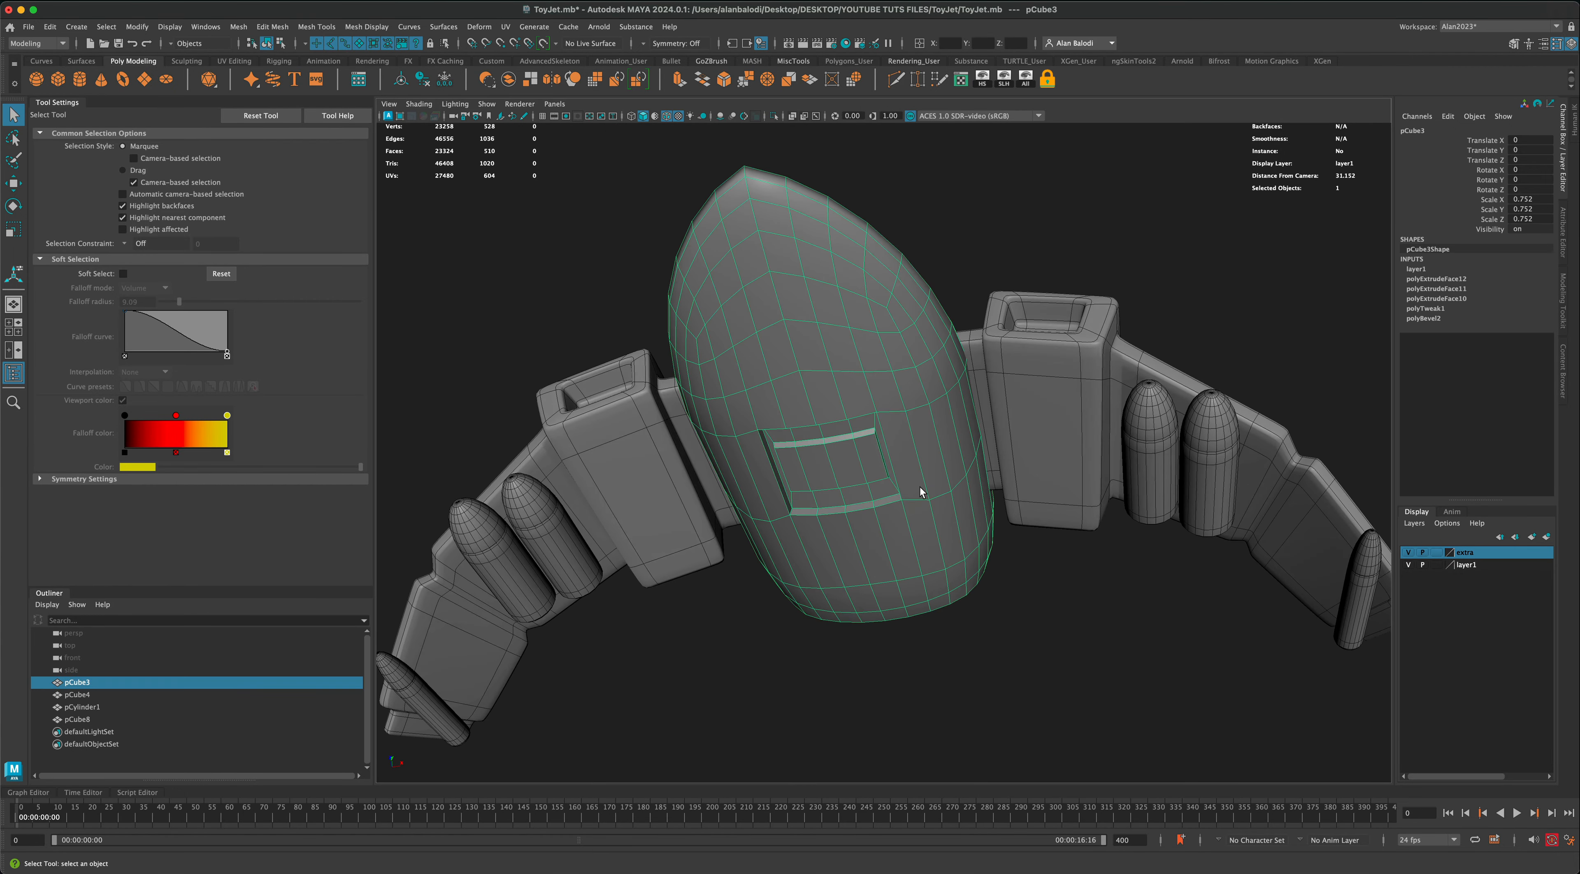
pyautogui.press('3')
pyautogui.moveTo(925, 402); pyautogui.dragTo(970, 256, button='right')
pyautogui.click(970, 258)
pyautogui.scroll(-2, 986, 550)
pyautogui.keyDown('alt'); pyautogui.moveTo(986, 550); pyautogui.dragTo(1005, 437); pyautogui.keyUp('alt')
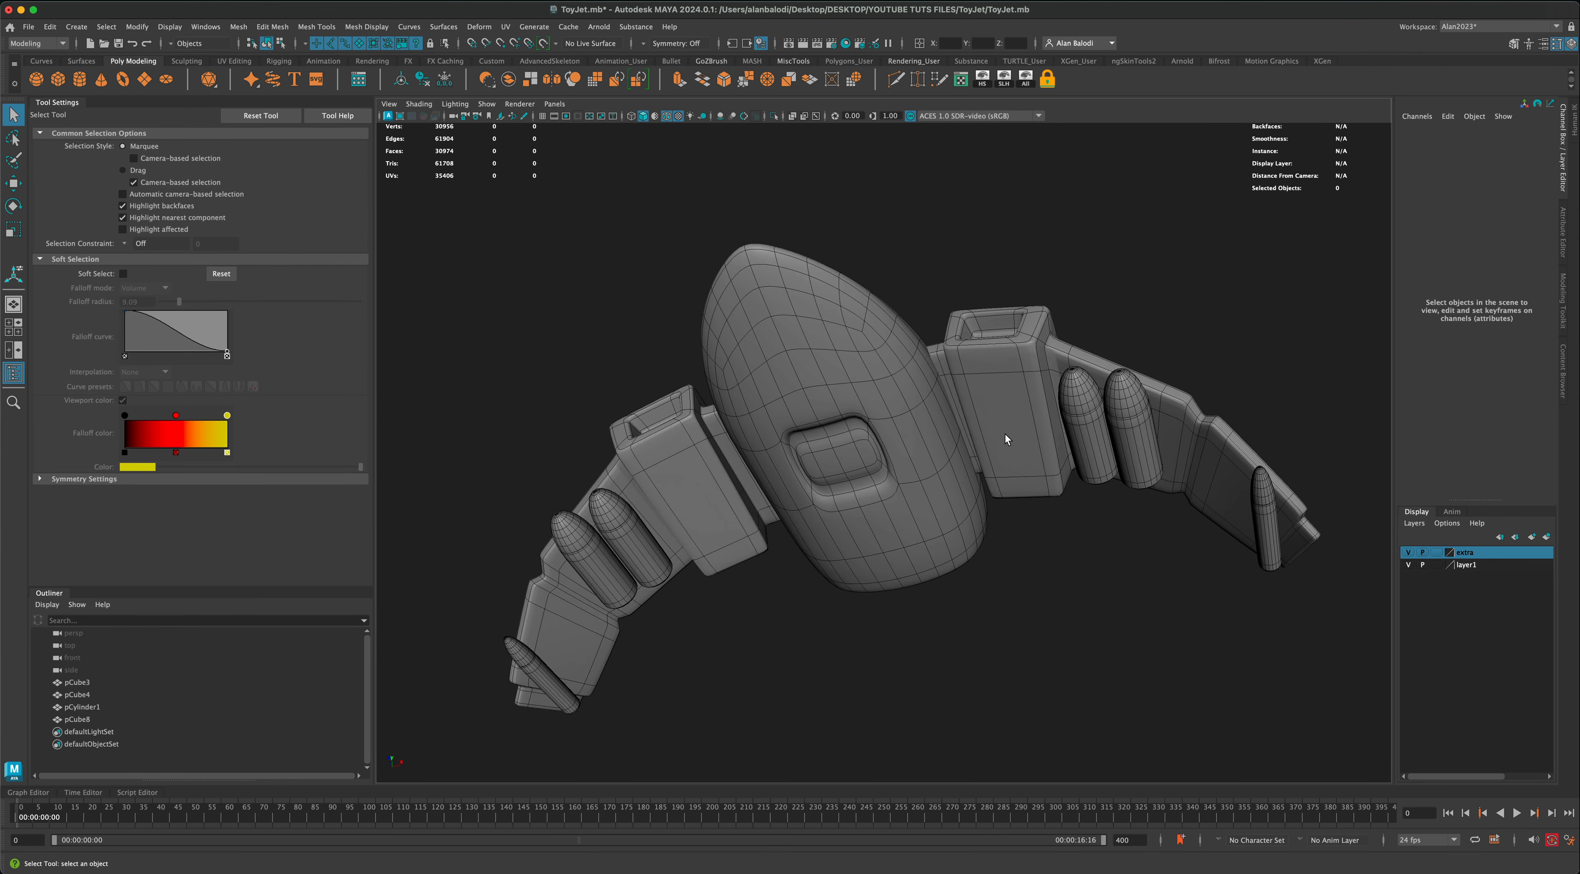
# Step: Extrude the bottom faces of both wing engine boxes and scale the extruded faces inward to about 0.567
pyautogui.click(1017, 418)
pyautogui.moveTo(1016, 412); pyautogui.dragTo(1098, 303, button='right')
pyautogui.click(1025, 377)
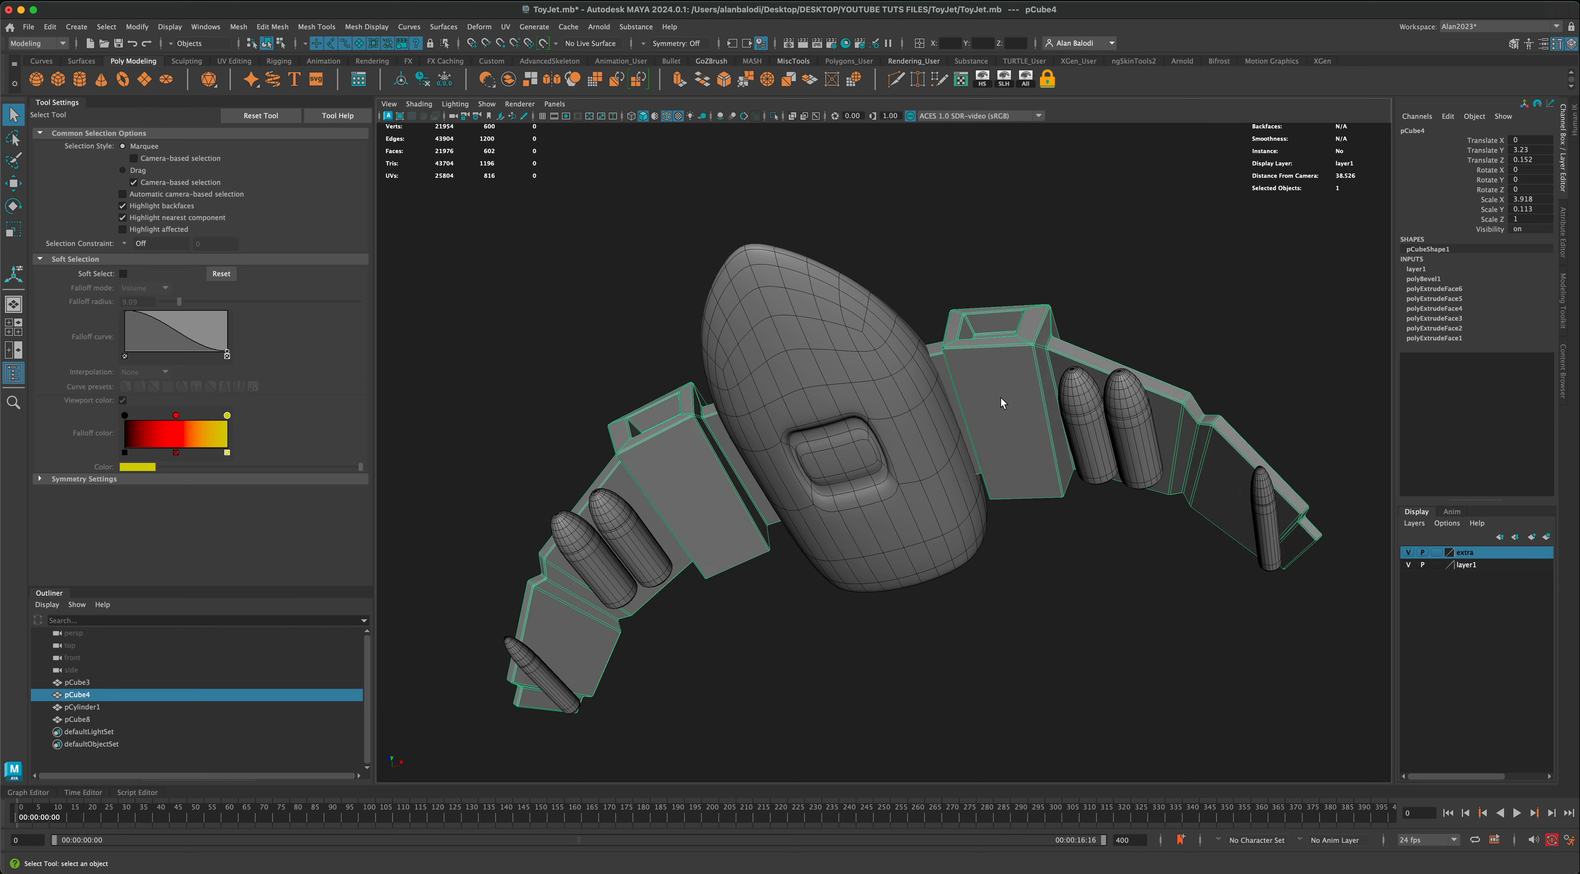
pyautogui.moveTo(1002, 398); pyautogui.dragTo(1007, 426, button='right')
pyautogui.click(1007, 426)
pyautogui.keyDown('shift'); pyautogui.click(700, 477); pyautogui.keyUp('shift')
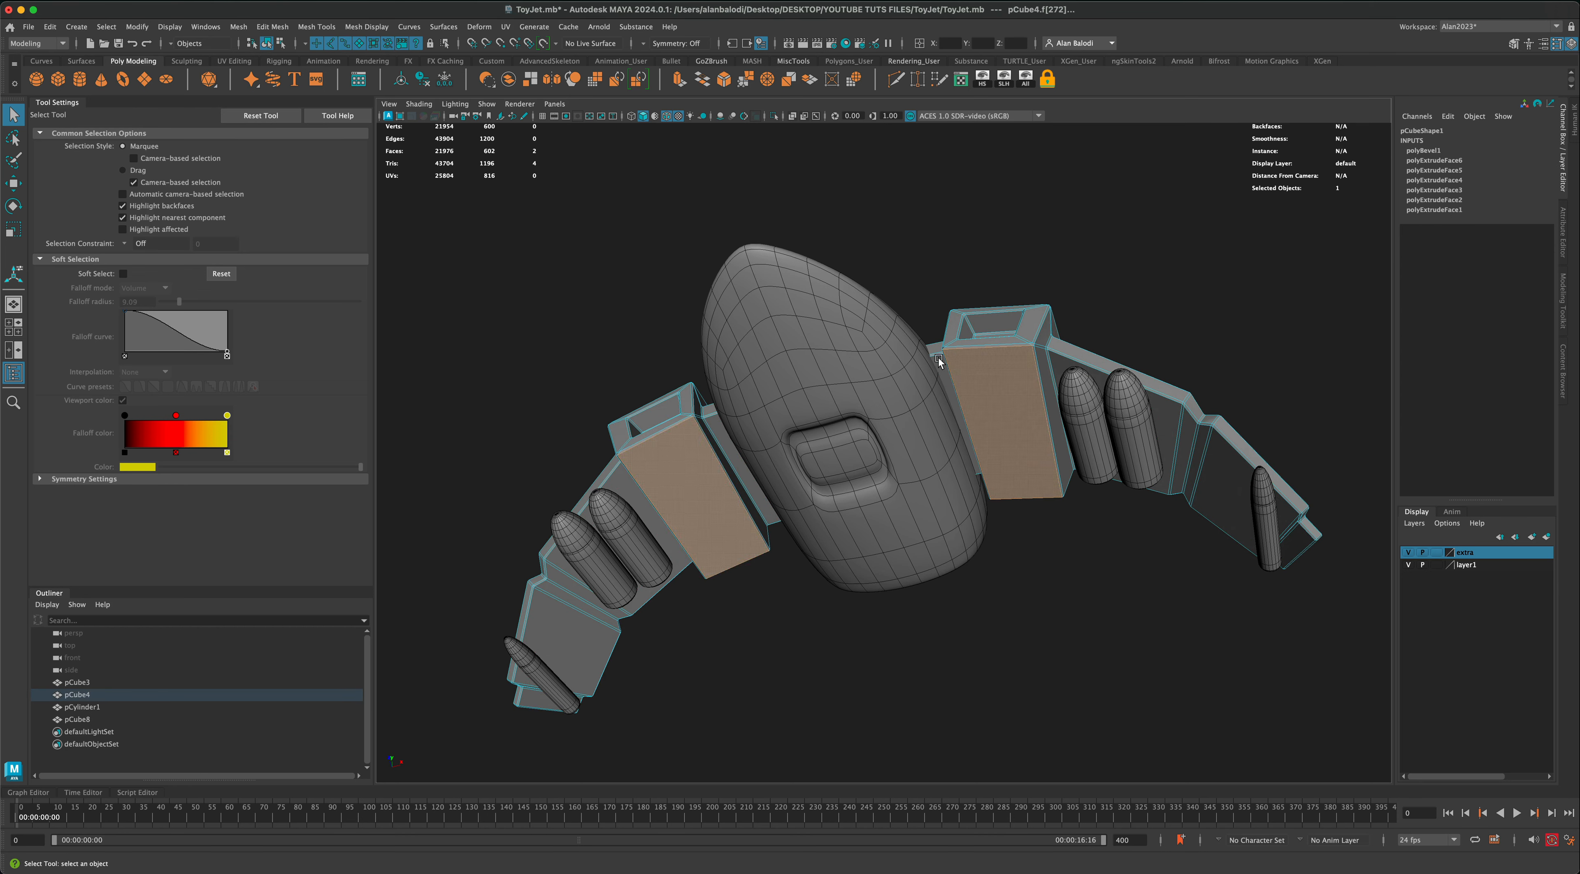
pyautogui.hotkey('ctrl', 'e')
pyautogui.click(721, 509)
pyautogui.moveTo(698, 498); pyautogui.dragTo(690, 501)
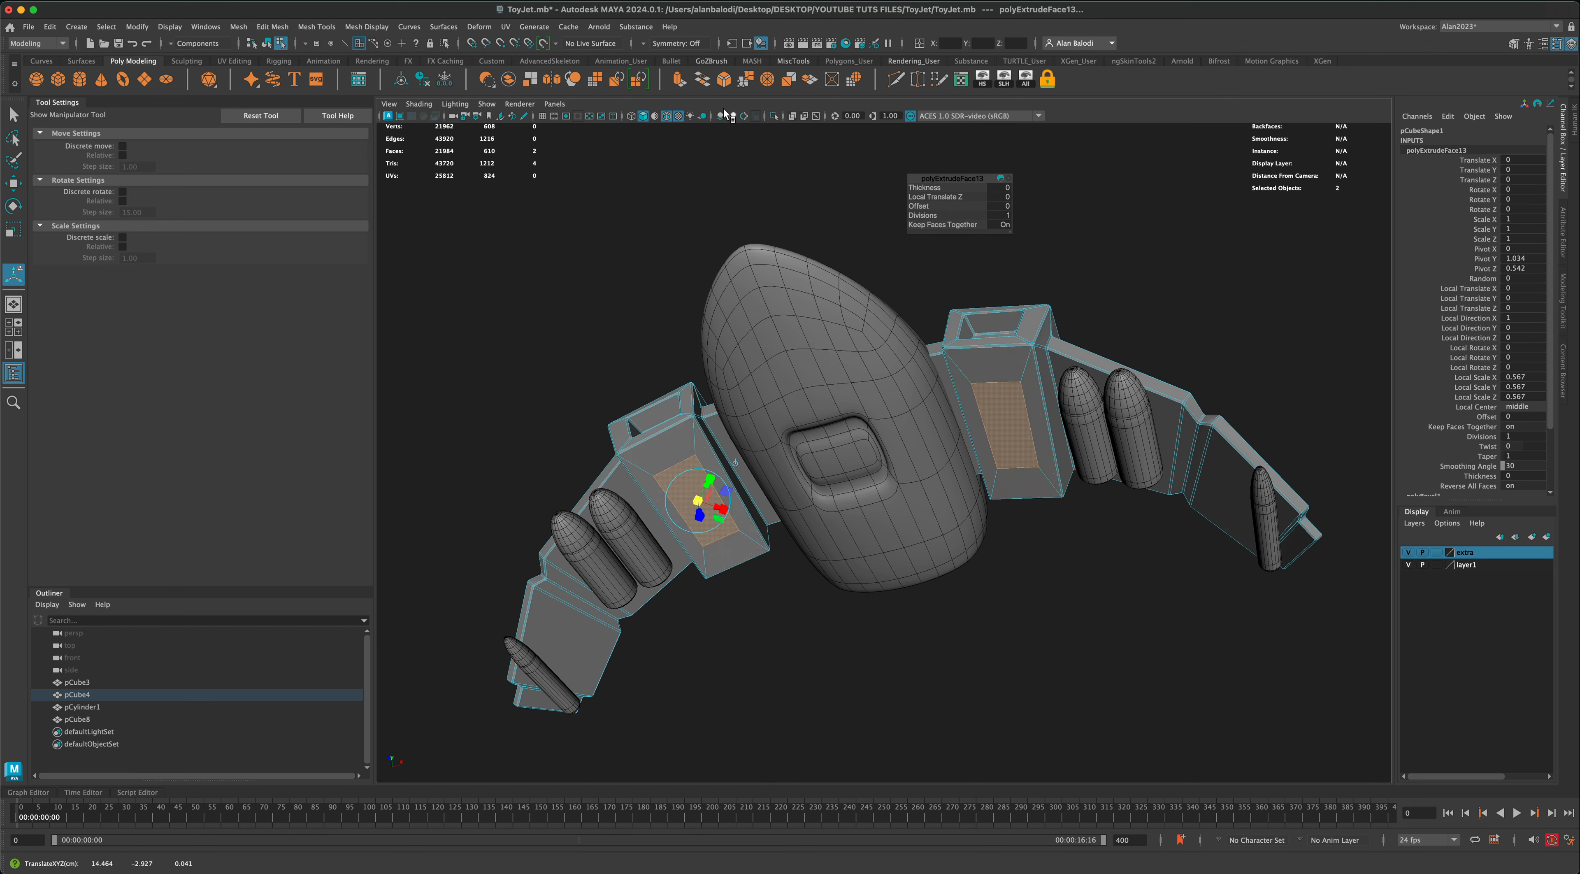
# Step: Extrude the inset faces under both engine boxes outward by about 0.423 in local Z and scale their ends slightly
pyautogui.moveTo(703, 474)
pyautogui.keyDown('alt'); pyautogui.mouseDown()
pyautogui.moveTo(764, 505)
pyautogui.moveTo(704, 498)
pyautogui.mouseUp(); pyautogui.keyUp('alt')
pyautogui.scroll(6, 703, 497)
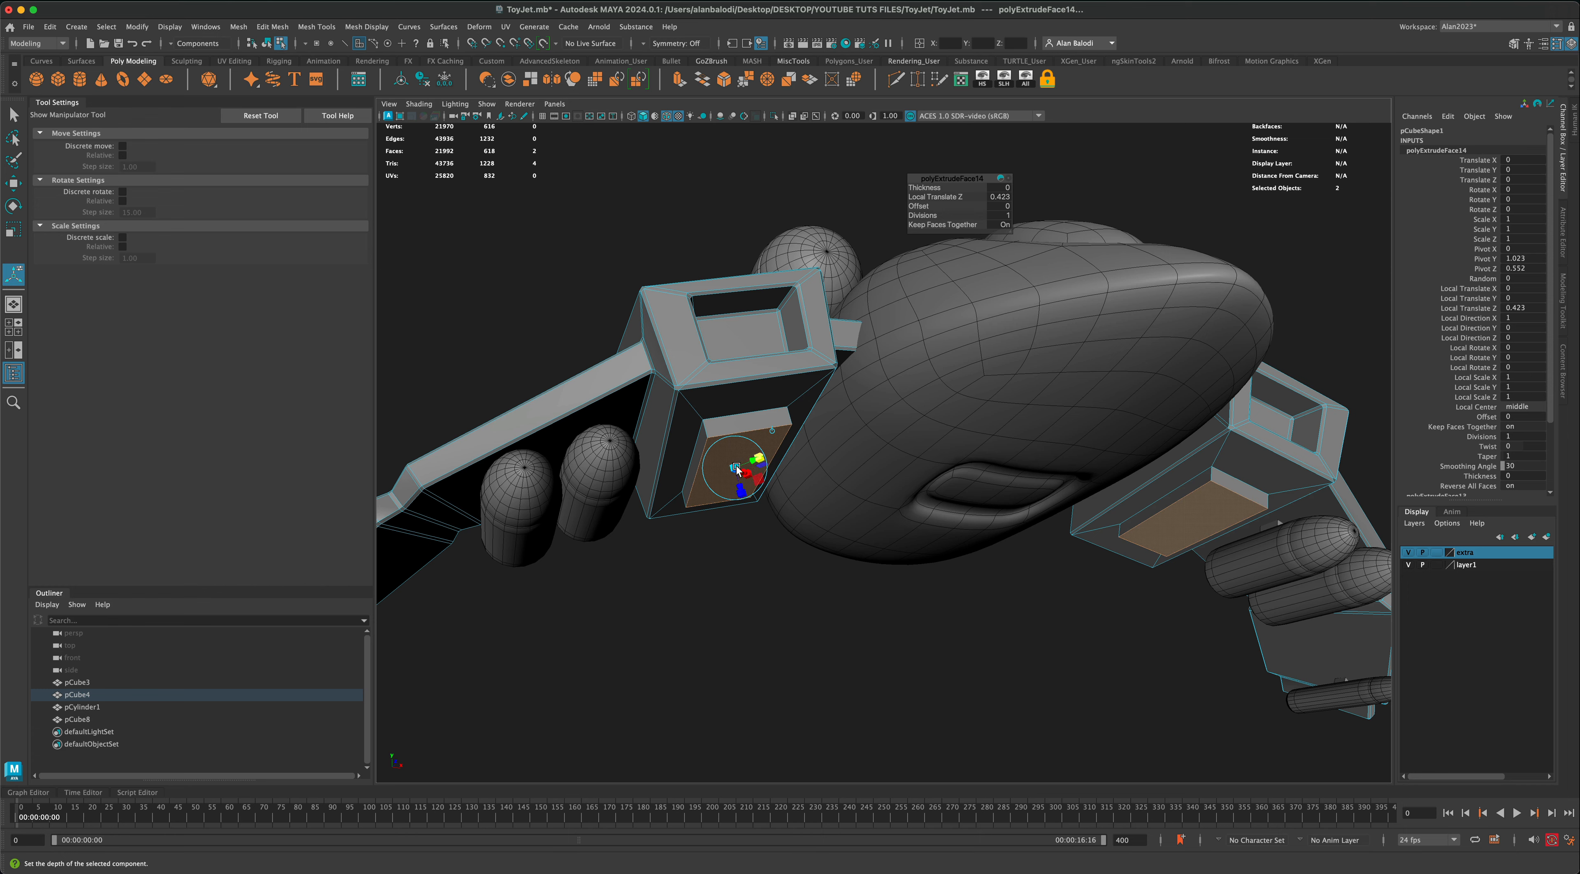
pyautogui.moveTo(736, 471); pyautogui.dragTo(733, 471)
pyautogui.moveTo(713, 374); pyautogui.dragTo(773, 356, button='right')
pyautogui.click(804, 560)
# Step: Show the wing mesh in smooth preview and review the jet's wings and fuselage
pyautogui.scroll(-5, 808, 561)
pyautogui.moveTo(809, 530)
pyautogui.keyDown('alt'); pyautogui.mouseDown()
pyautogui.moveTo(821, 552)
pyautogui.moveTo(781, 543)
pyautogui.mouseUp(); pyautogui.keyUp('alt')
pyautogui.click(720, 475)
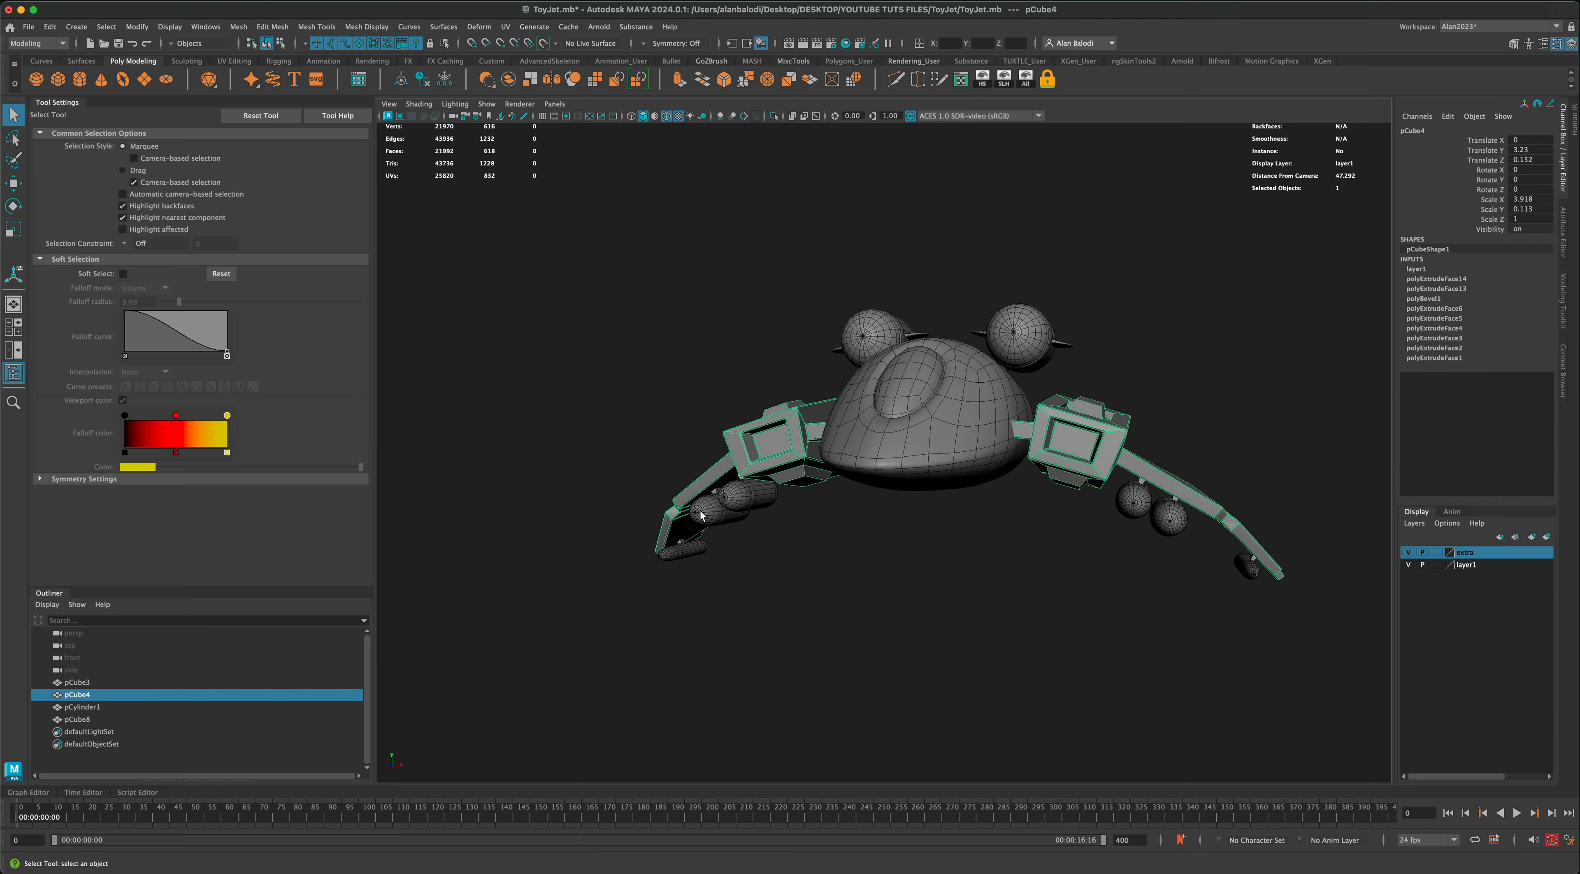
pyautogui.press('3')
pyautogui.click(877, 567)
pyautogui.keyDown('alt'); pyautogui.moveTo(876, 567); pyautogui.dragTo(832, 540); pyautogui.keyUp('alt')
pyautogui.scroll(5, 832, 540)
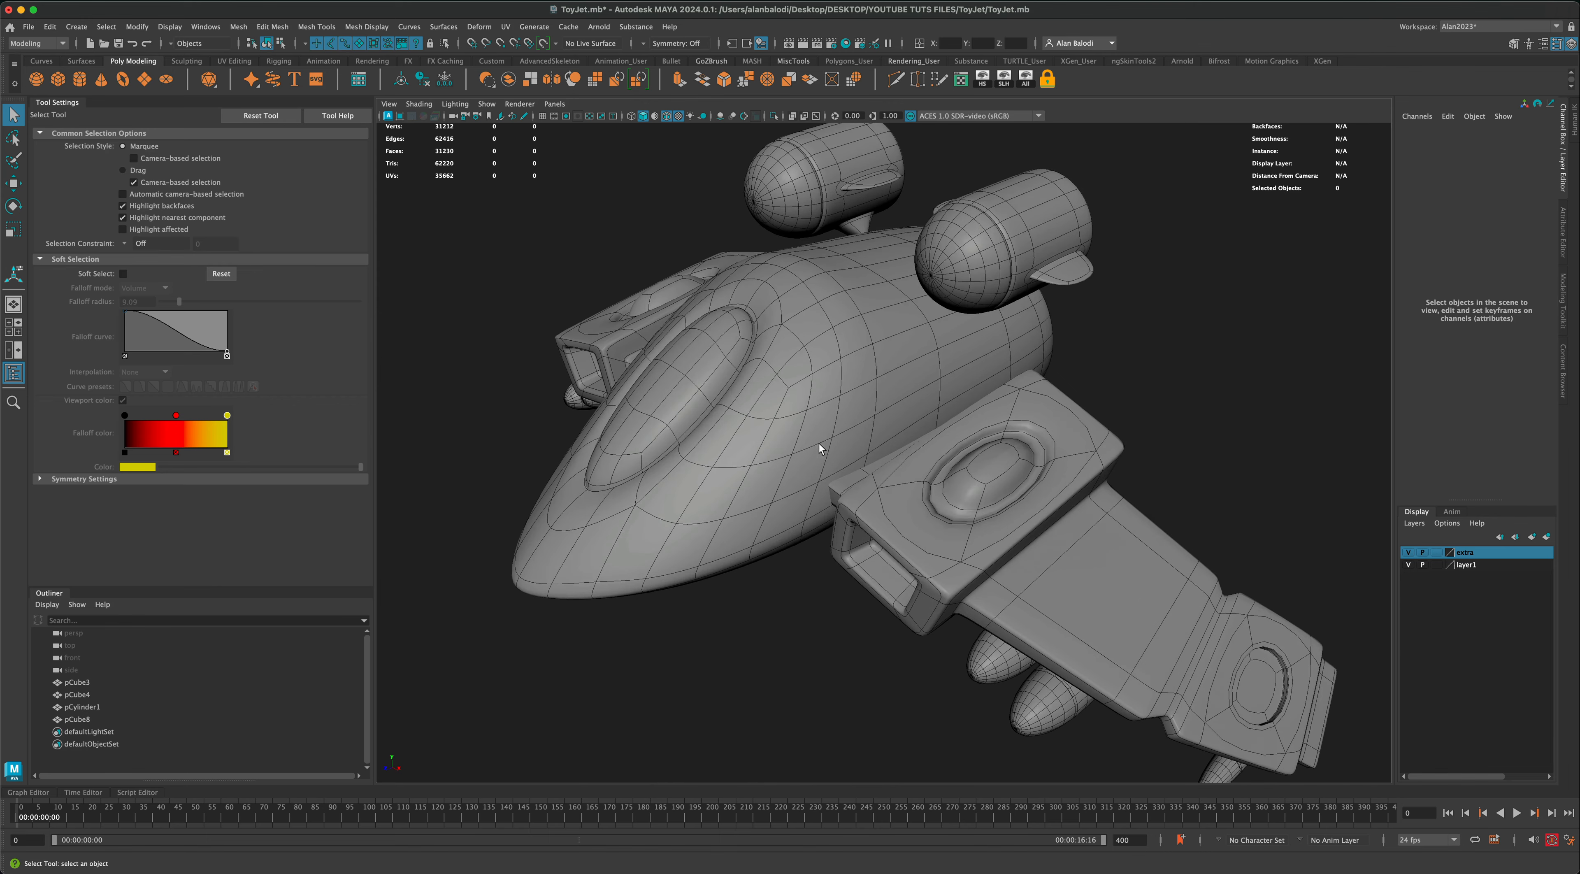
# Step: Turn off the fuselage's smooth preview and bevel the edge loop behind the canopy at fraction 0.5 with an extra segment
pyautogui.click(856, 360)
pyautogui.press('1')
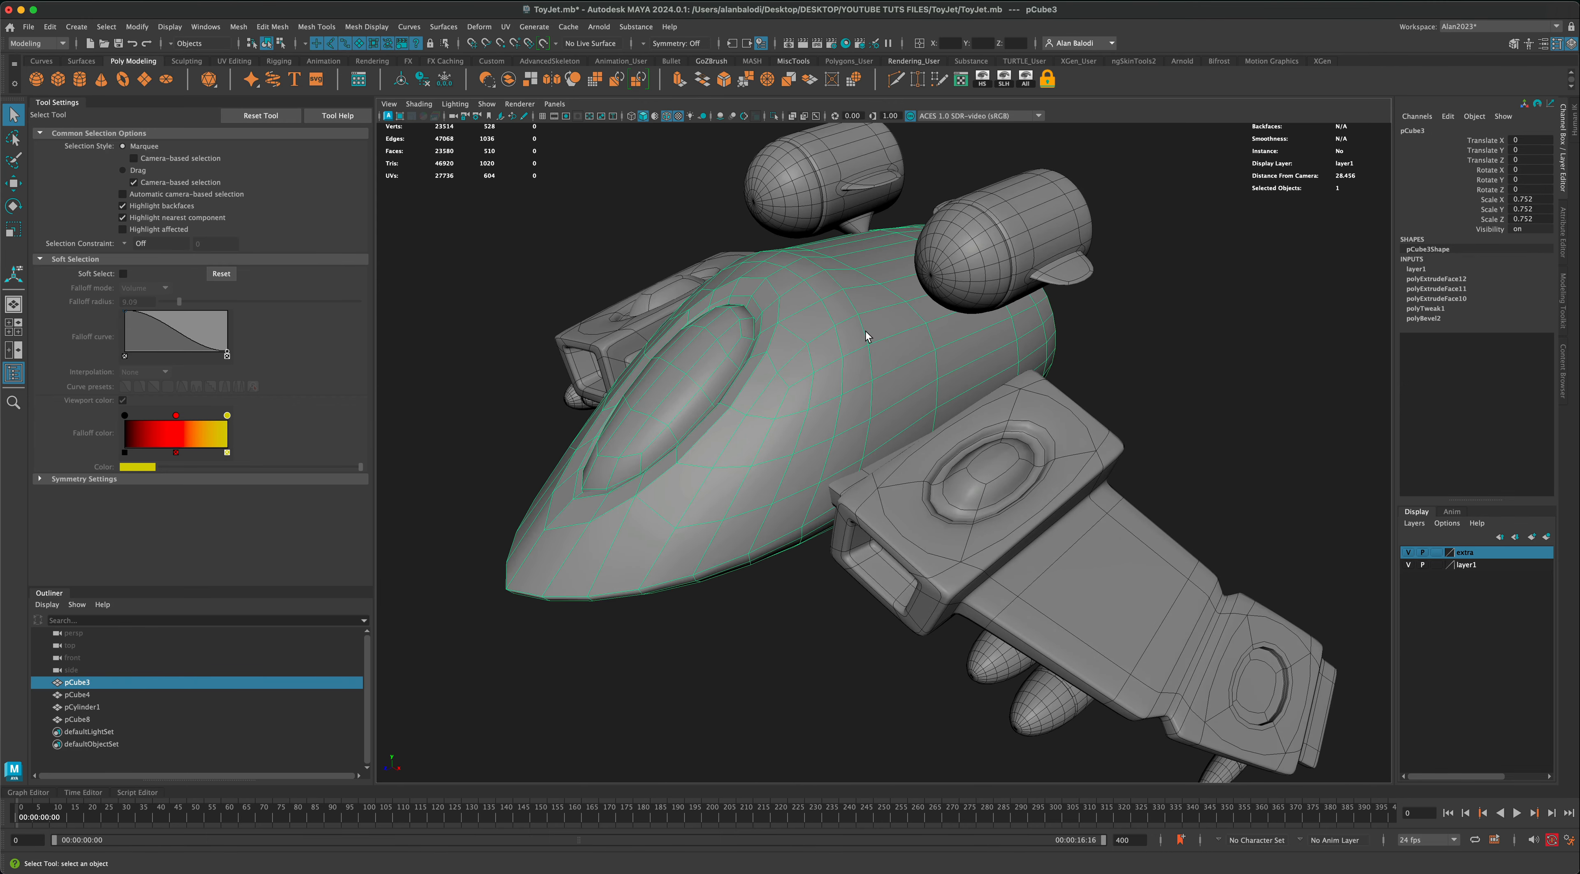
pyautogui.moveTo(860, 335); pyautogui.dragTo(859, 328, button='right')
pyautogui.doubleClick(858, 328)
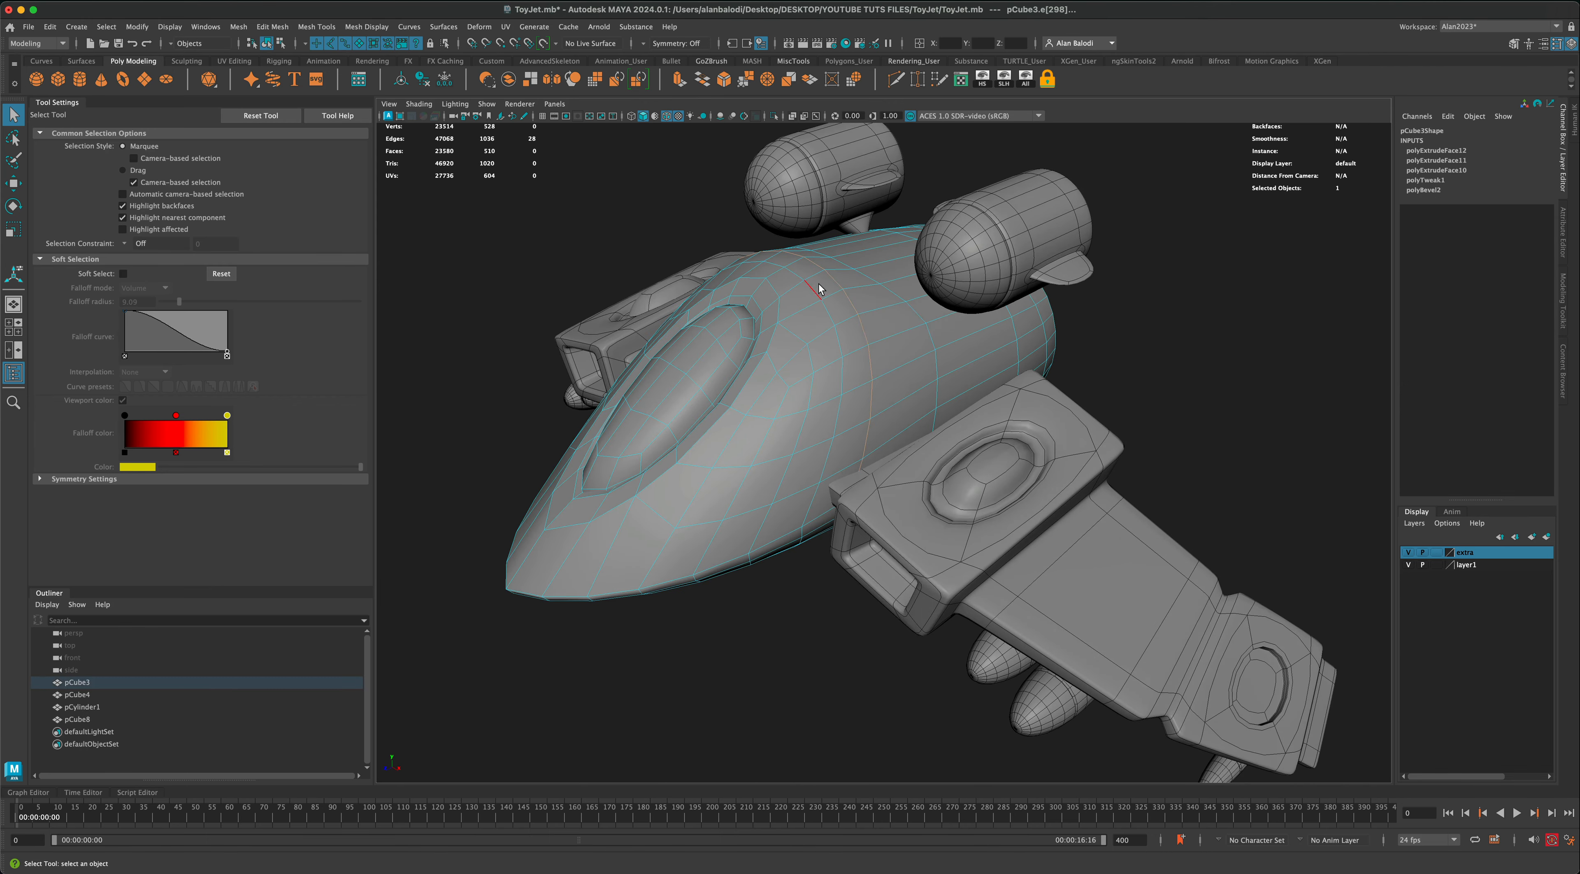
pyautogui.moveTo(819, 288)
pyautogui.keyDown('alt'); pyautogui.mouseDown()
pyautogui.moveTo(797, 283)
pyautogui.moveTo(811, 300)
pyautogui.mouseUp(); pyautogui.keyUp('alt')
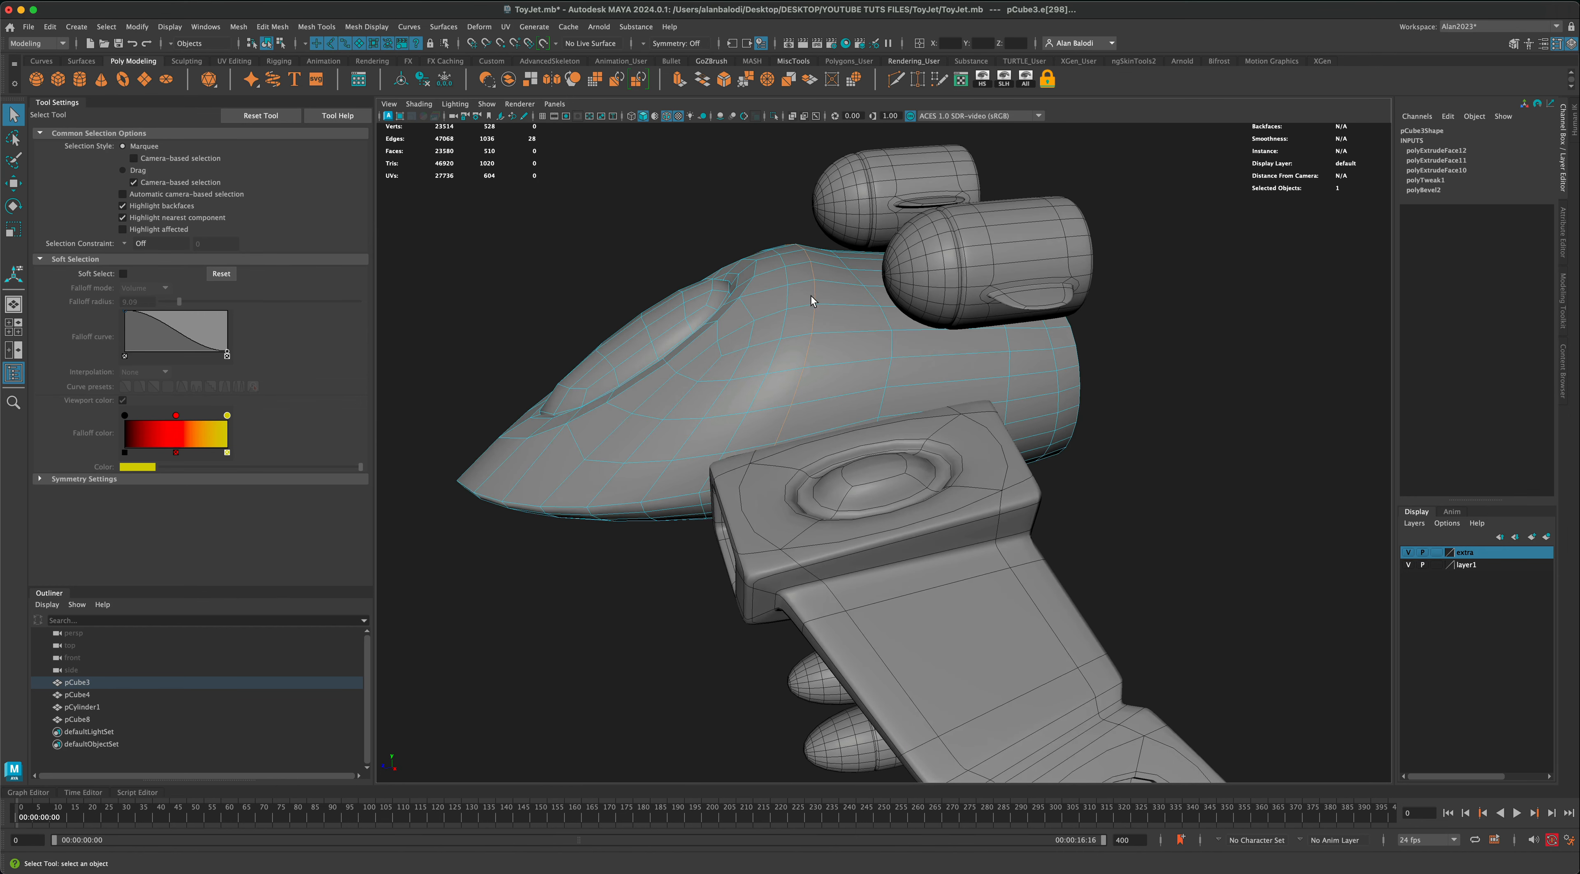
pyautogui.keyDown('alt'); pyautogui.moveTo(811, 301); pyautogui.dragTo(822, 331, button='middle'); pyautogui.keyUp('alt')
pyautogui.click(723, 81)
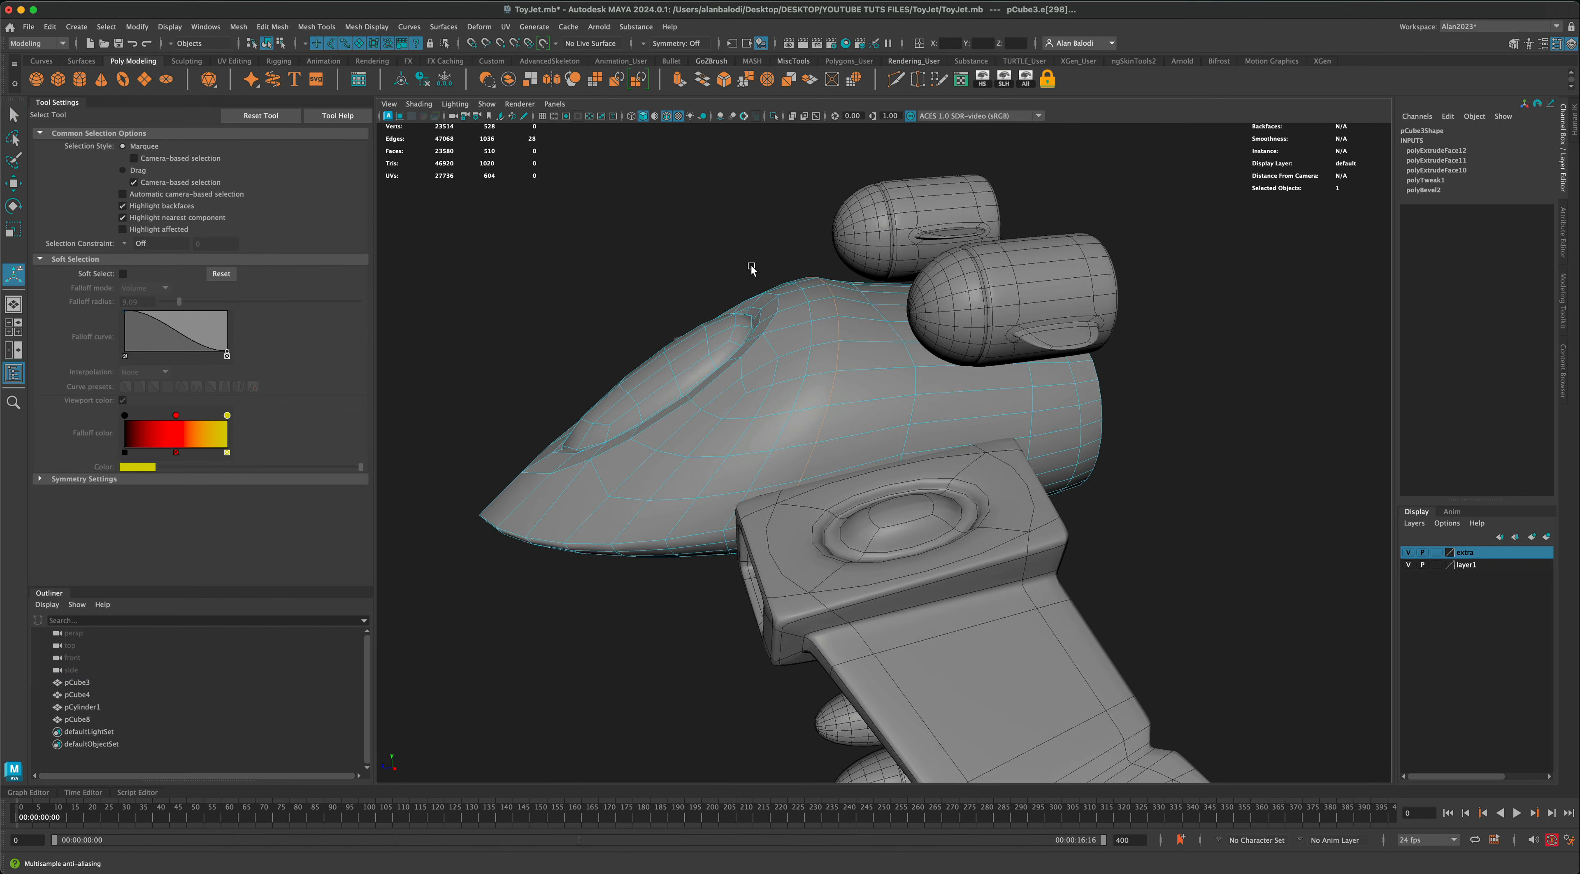
pyautogui.keyDown('alt'); pyautogui.moveTo(896, 224); pyautogui.dragTo(909, 255, button='middle'); pyautogui.keyUp('alt')
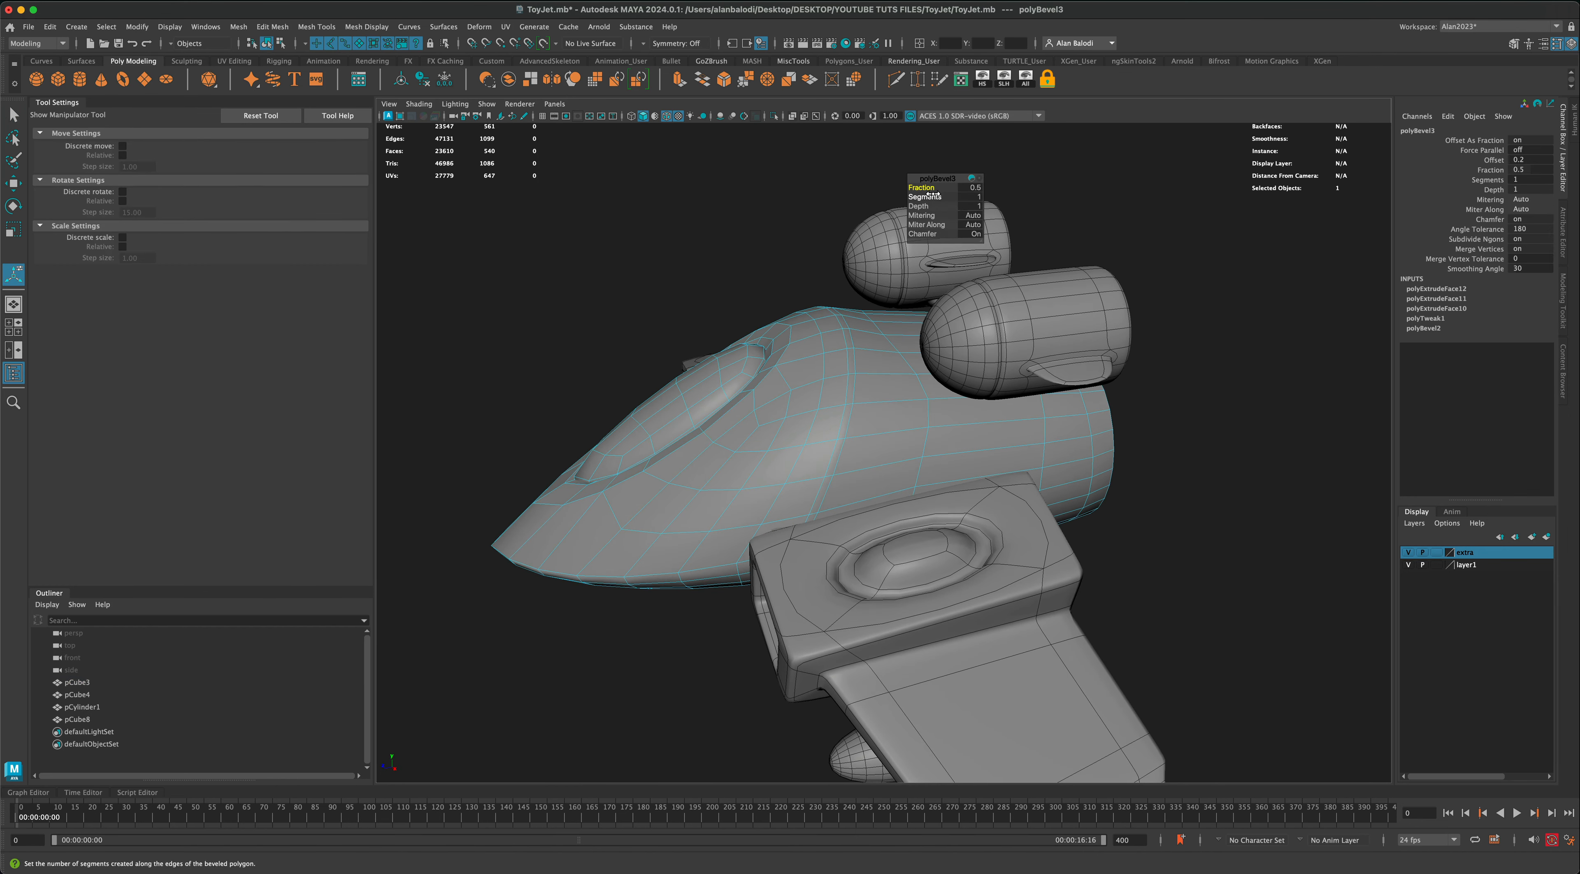
# Step: Select the middle loop of the fuselage bevel, scale it slightly inward to form a groove, and return to object selection
pyautogui.doubleClick(850, 363)
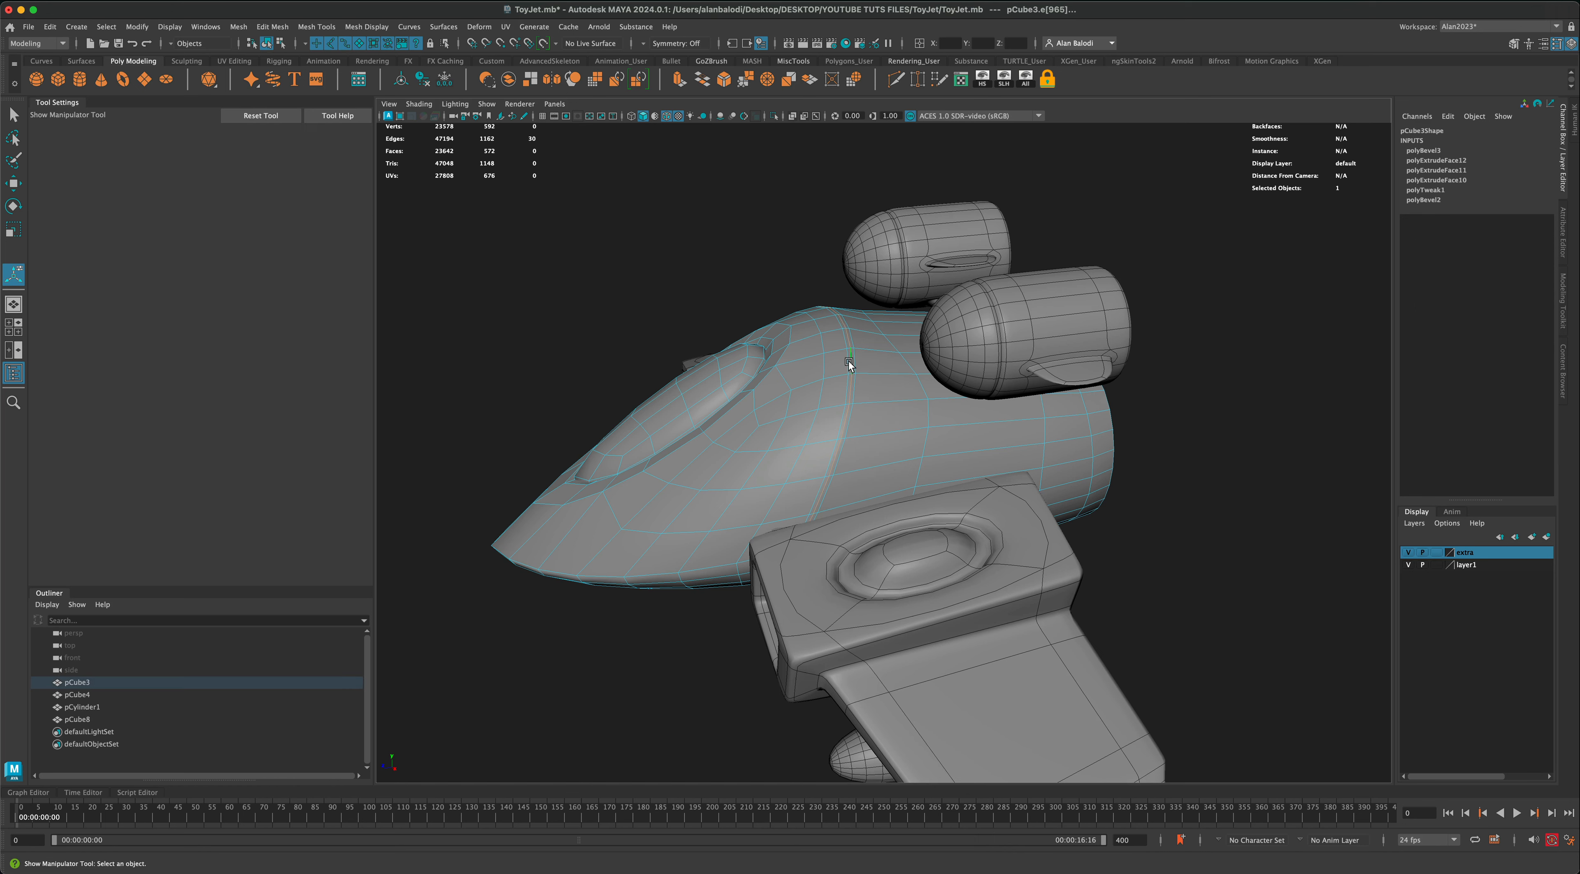
pyautogui.click(13, 230)
pyautogui.keyDown('alt'); pyautogui.moveTo(589, 193); pyautogui.dragTo(731, 331); pyautogui.keyUp('alt')
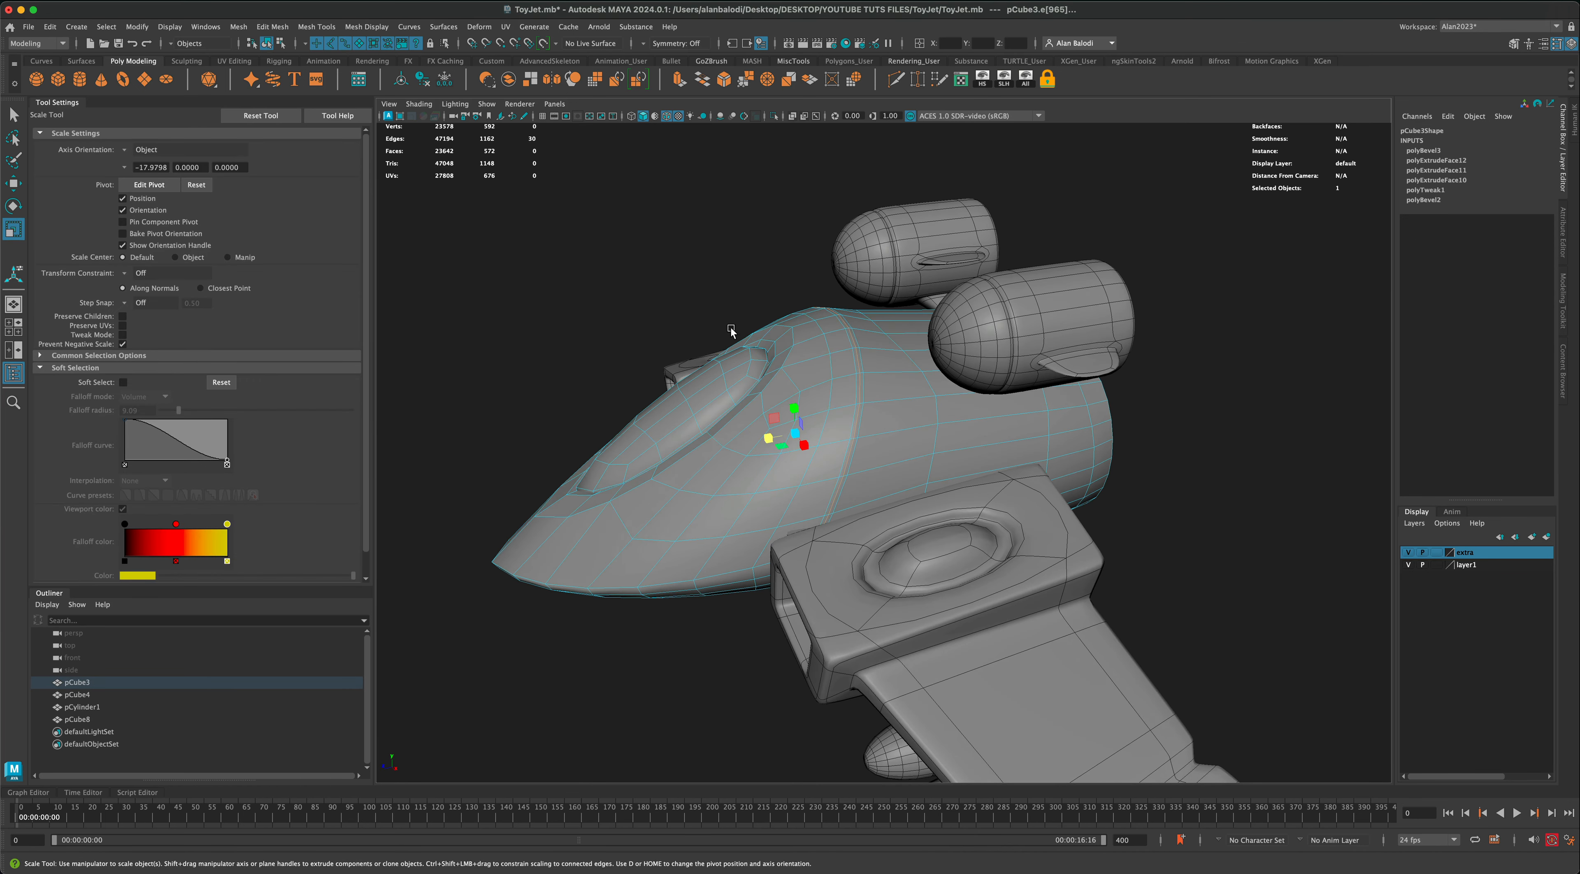
pyautogui.moveTo(796, 437); pyautogui.dragTo(791, 438)
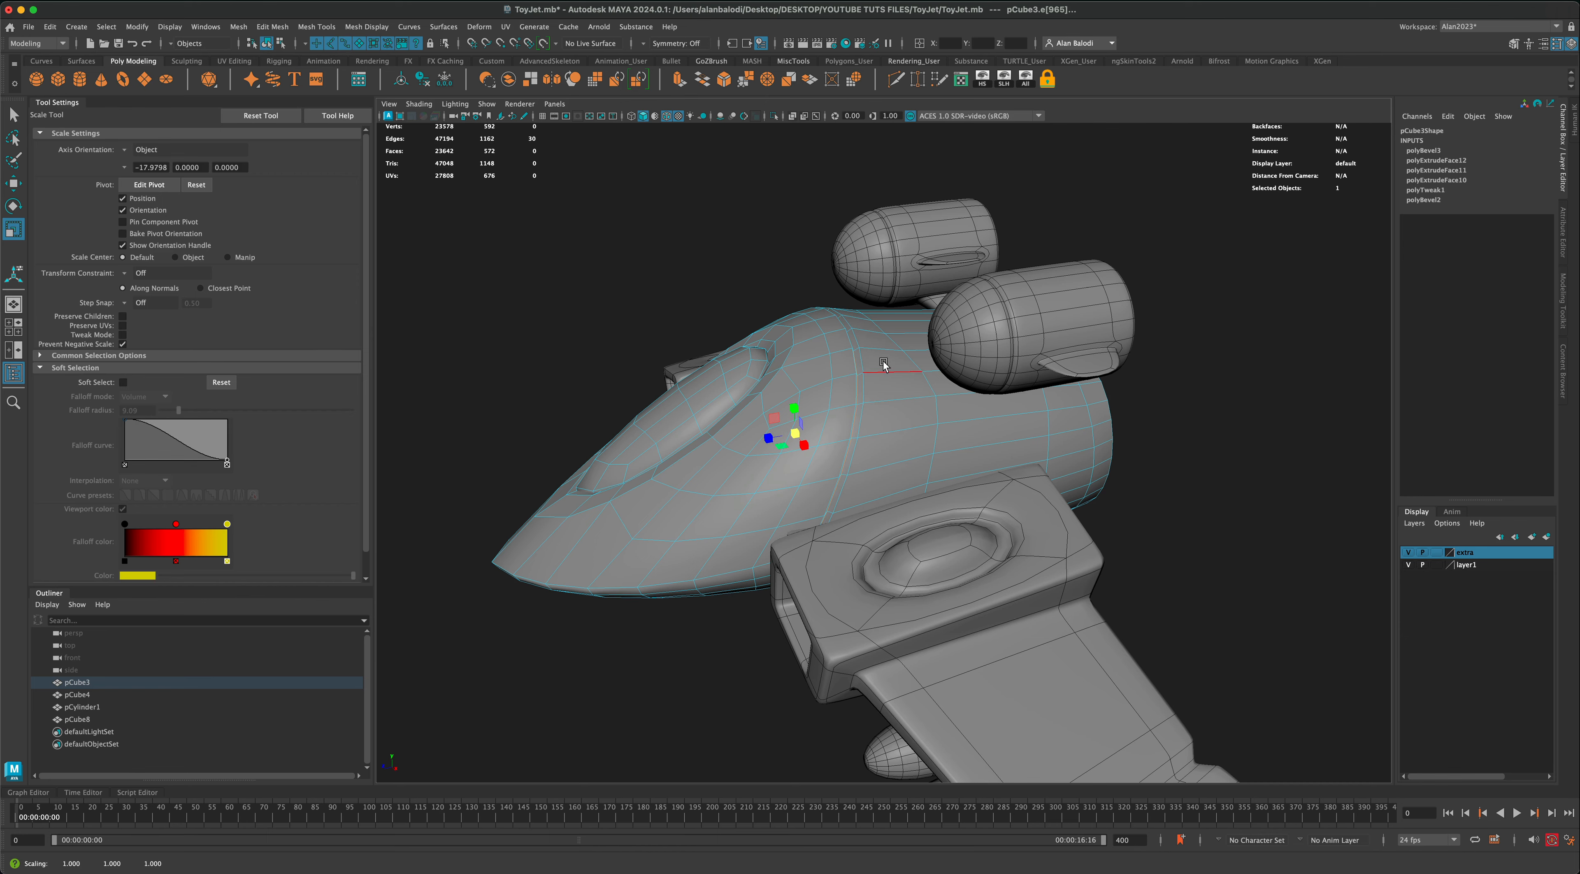
pyautogui.moveTo(883, 365); pyautogui.dragTo(920, 343, button='right')
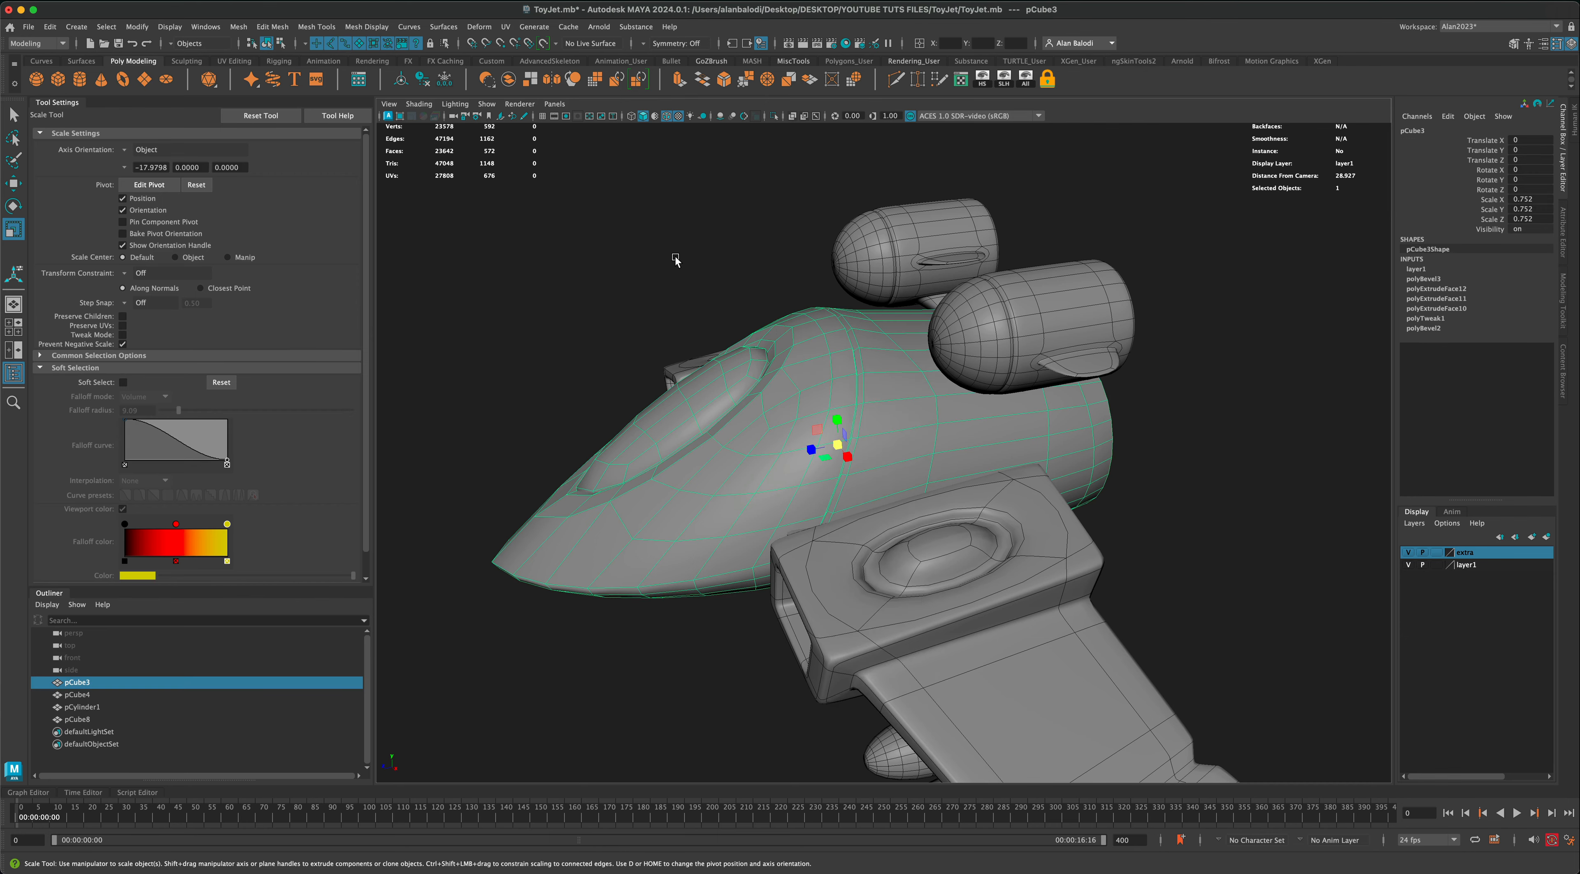
# Step: Turn the fuselage's smooth preview back on and review the whole jet
pyautogui.press('3')
pyautogui.click(666, 224)
pyautogui.keyDown('alt'); pyautogui.moveTo(665, 227); pyautogui.dragTo(691, 262); pyautogui.keyUp('alt')
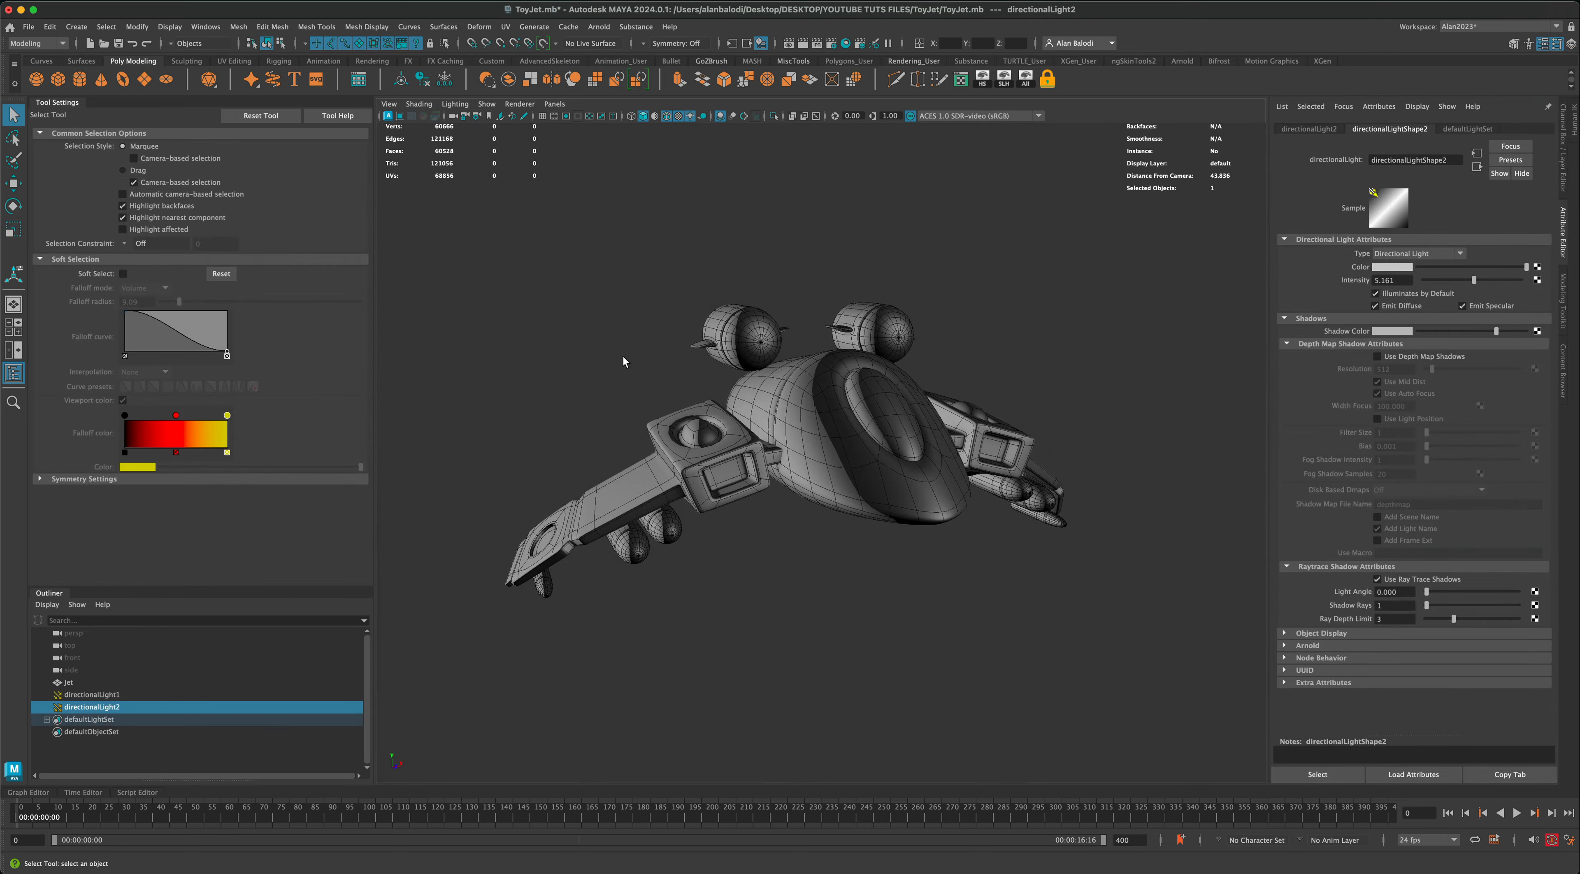
pyautogui.keyDown('alt'); pyautogui.moveTo(623, 357); pyautogui.dragTo(336, 359); pyautogui.keyUp('alt')
pyautogui.keyDown('alt'); pyautogui.moveTo(526, 372); pyautogui.dragTo(542, 365, button='middle'); pyautogui.keyUp('alt')
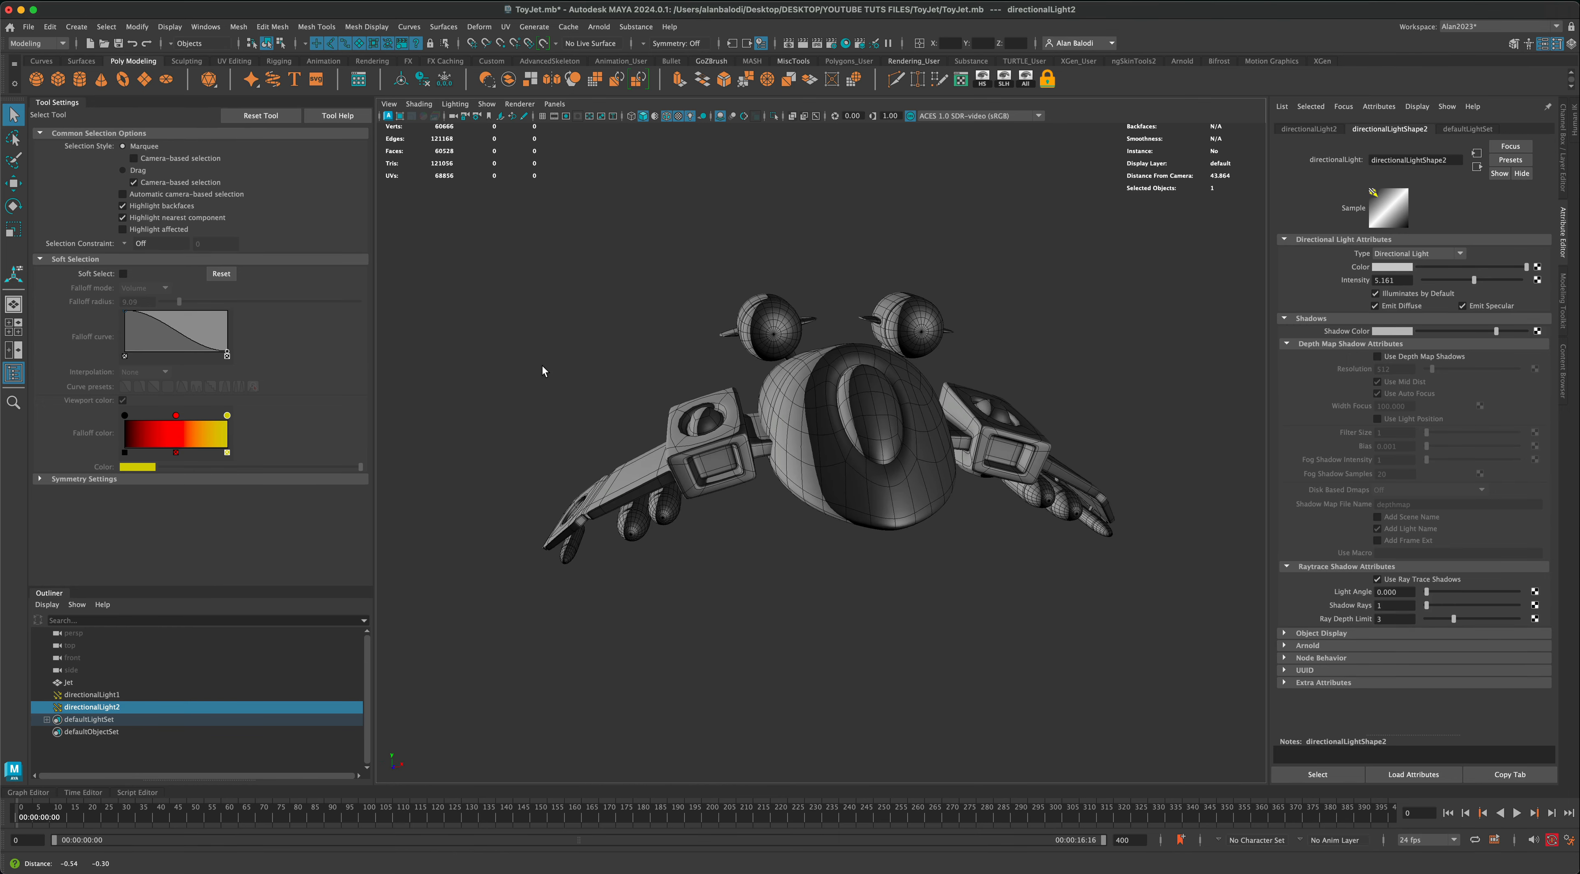
pyautogui.keyDown('alt'); pyautogui.moveTo(542, 366); pyautogui.dragTo(587, 370); pyautogui.keyUp('alt')
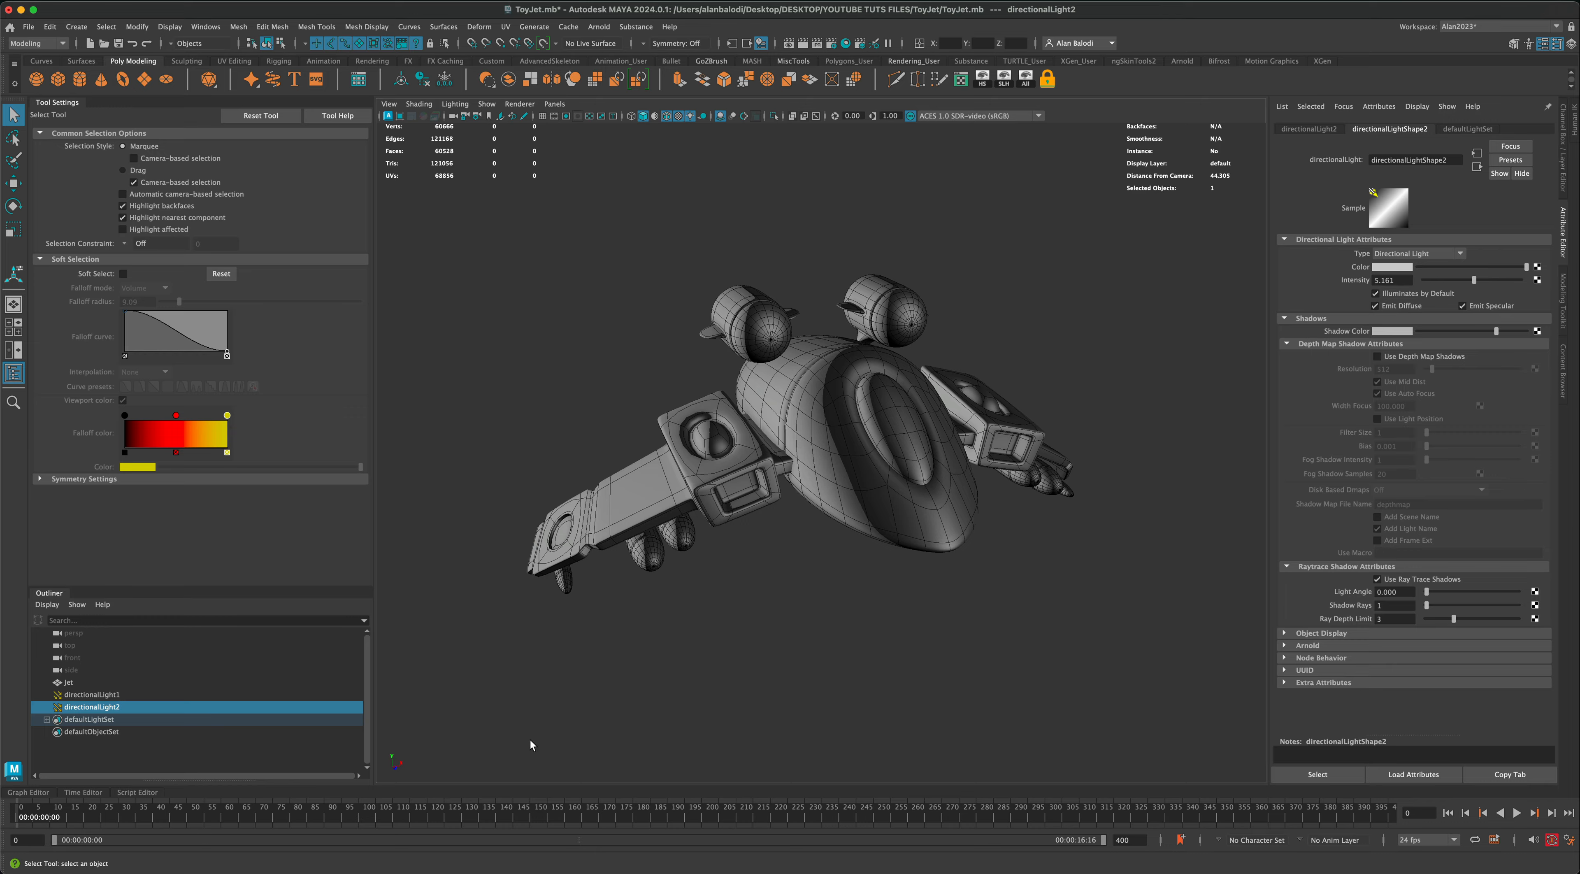